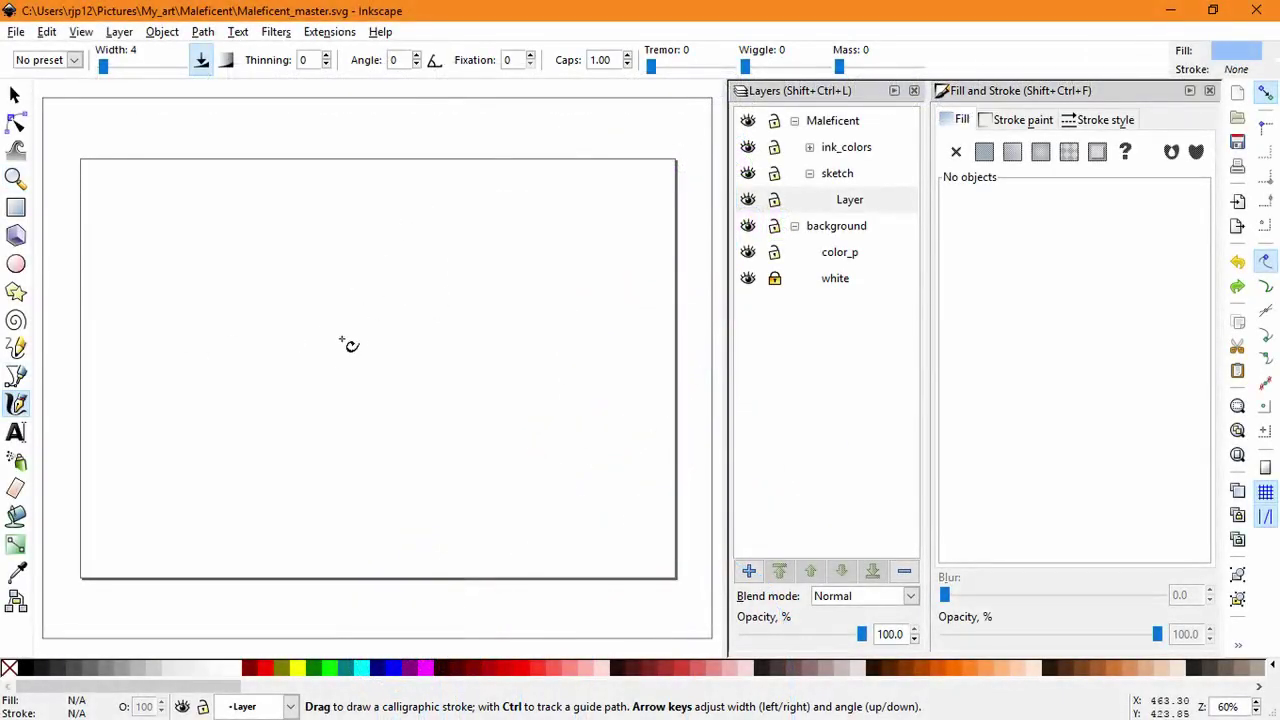
Step: Sketch a rough standing figure with an oval head, shoulder line, long body lines, one raised arm and one arm bent across the waist
{"action": "mouse_move", "coordinate": [235, 286]}
{"action": "left_mouse_down"}
{"action": "mouse_move", "coordinate": [213, 296]}
{"action": "mouse_move", "coordinate": [224, 288]}
{"action": "left_mouse_up"}
{"action": "key", "text": "ctrl+z"}
{"action": "mouse_move", "coordinate": [231, 233]}
{"action": "left_mouse_down"}
{"action": "mouse_move", "coordinate": [210, 239]}
{"action": "mouse_move", "coordinate": [230, 226]}
{"action": "mouse_move", "coordinate": [225, 240]}
{"action": "mouse_move", "coordinate": [222, 215]}
{"action": "mouse_move", "coordinate": [229, 321]}
{"action": "mouse_move", "coordinate": [218, 295]}
{"action": "mouse_move", "coordinate": [252, 445]}
{"action": "left_mouse_up"}
{"action": "left_click_drag", "start_coordinate": [227, 306], "coordinate": [215, 520]}
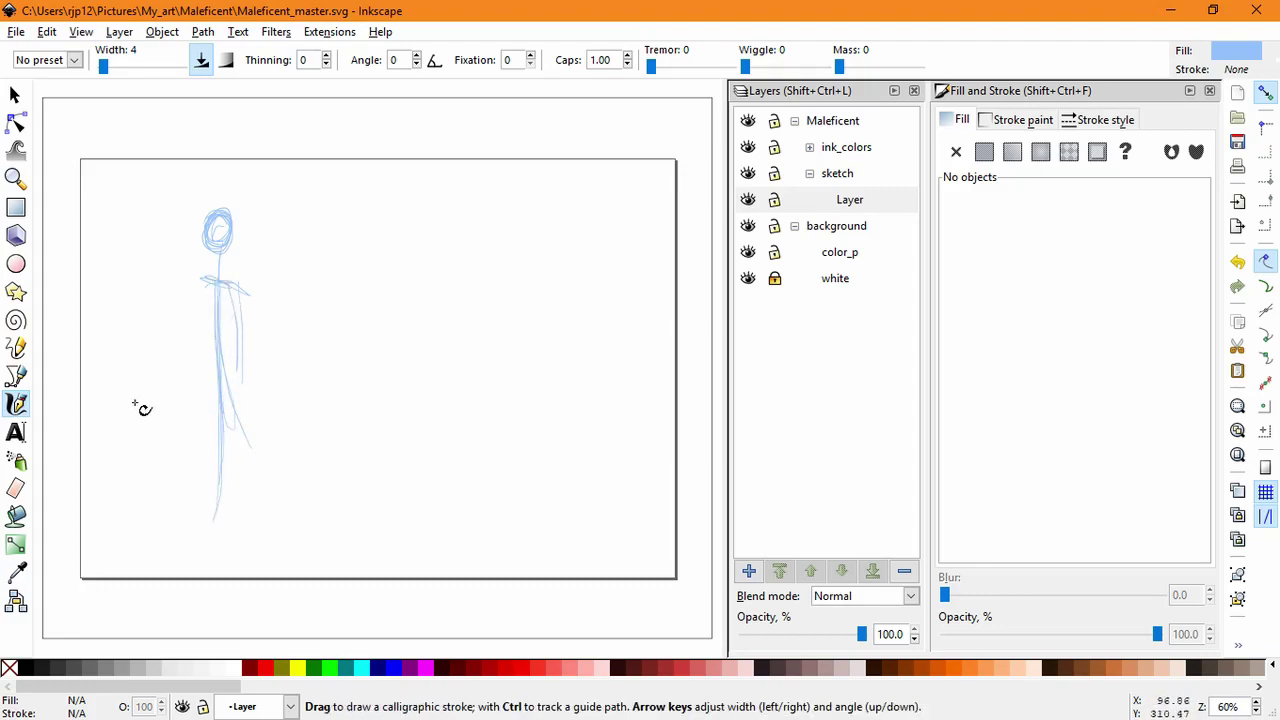
{"action": "left_click_drag", "start_coordinate": [204, 278], "coordinate": [182, 330]}
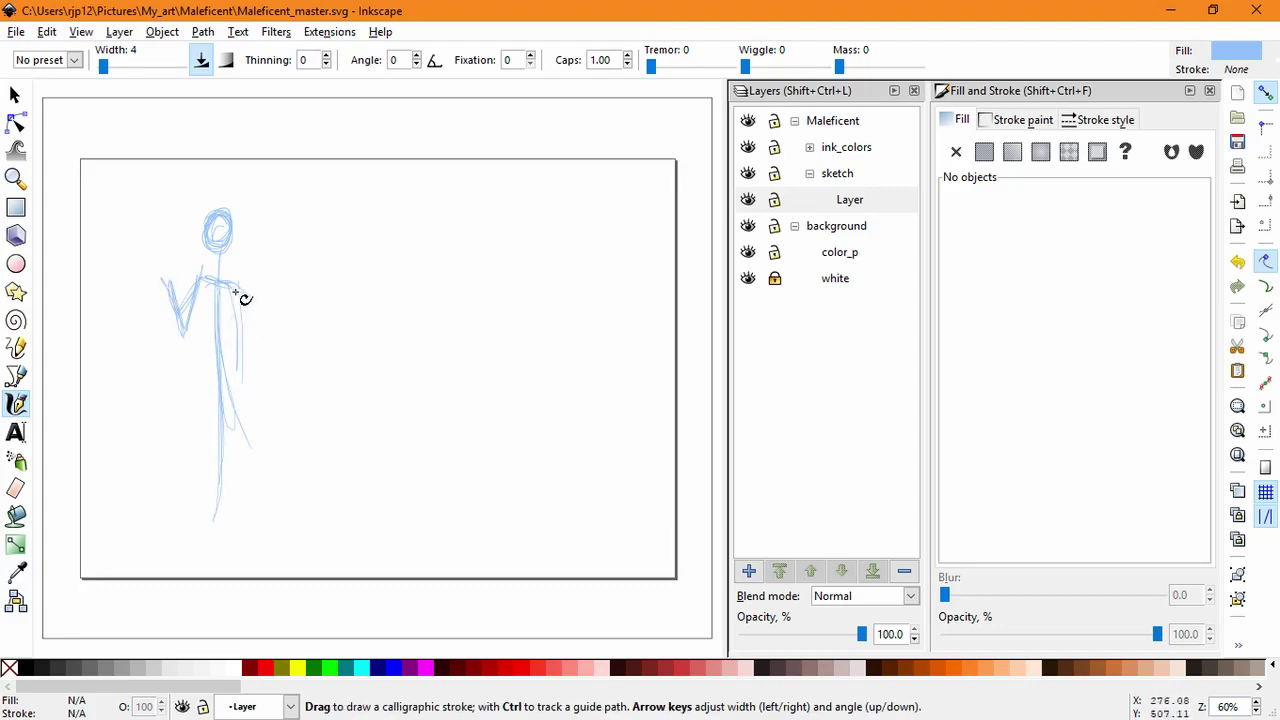
{"action": "mouse_move", "coordinate": [238, 300]}
{"action": "left_mouse_down"}
{"action": "mouse_move", "coordinate": [249, 326]}
{"action": "mouse_move", "coordinate": [207, 365]}
{"action": "left_mouse_up"}
Step: Add a new layer above the current one in the sketch group, keeping the default name
{"action": "left_click", "coordinate": [748, 570]}
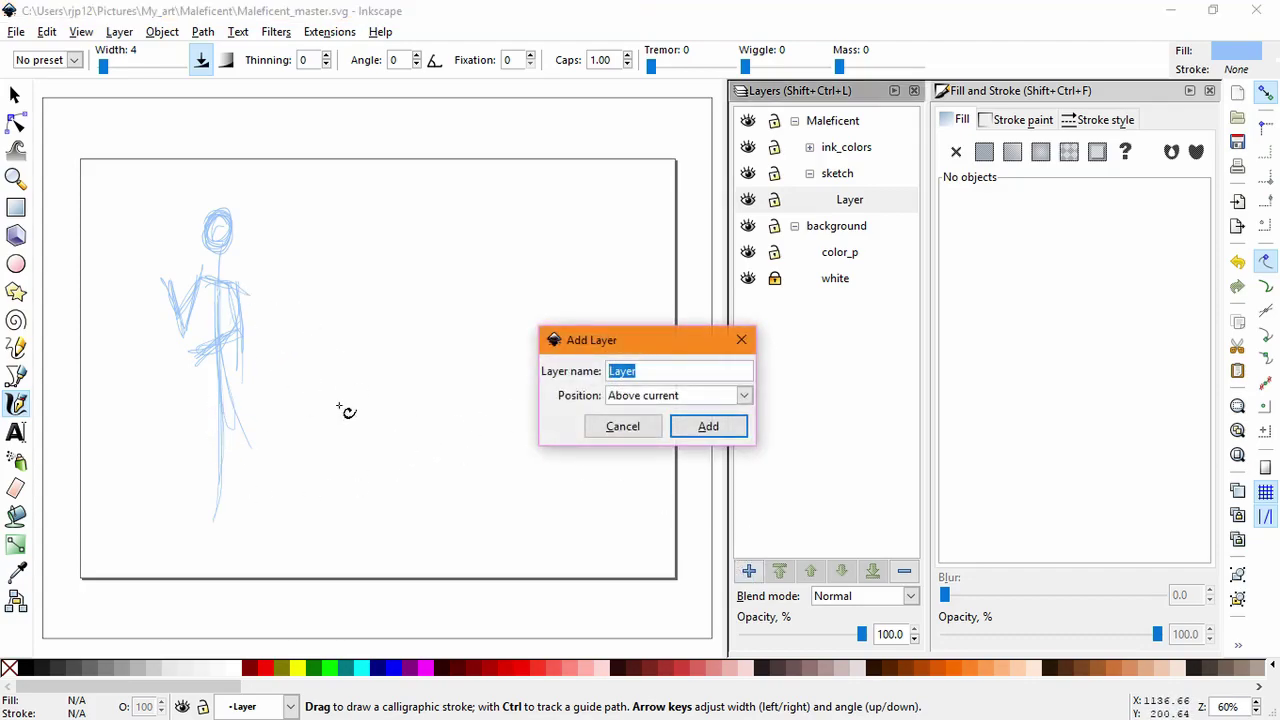
{"action": "key", "text": "Return"}
{"action": "mouse_move", "coordinate": [247, 241]}
{"action": "left_mouse_down"}
{"action": "mouse_move", "coordinate": [237, 291]}
{"action": "mouse_move", "coordinate": [246, 271]}
{"action": "mouse_move", "coordinate": [197, 251]}
{"action": "mouse_move", "coordinate": [246, 249]}
{"action": "mouse_move", "coordinate": [222, 256]}
{"action": "mouse_move", "coordinate": [234, 277]}
{"action": "mouse_move", "coordinate": [266, 254]}
{"action": "mouse_move", "coordinate": [225, 263]}
{"action": "mouse_move", "coordinate": [222, 275]}
{"action": "mouse_move", "coordinate": [260, 251]}
{"action": "mouse_move", "coordinate": [246, 291]}
{"action": "mouse_move", "coordinate": [207, 281]}
{"action": "left_mouse_up"}
{"action": "key", "text": "ctrl+z"}
{"action": "key", "text": "ctrl+z"}
{"action": "key", "text": "ctrl+z"}
{"action": "key", "text": "ctrl+z"}
{"action": "key", "text": "ctrl+z"}
{"action": "key", "text": "ctrl+z"}
{"action": "key", "text": "ctrl+z"}
{"action": "key", "text": "ctrl+z"}
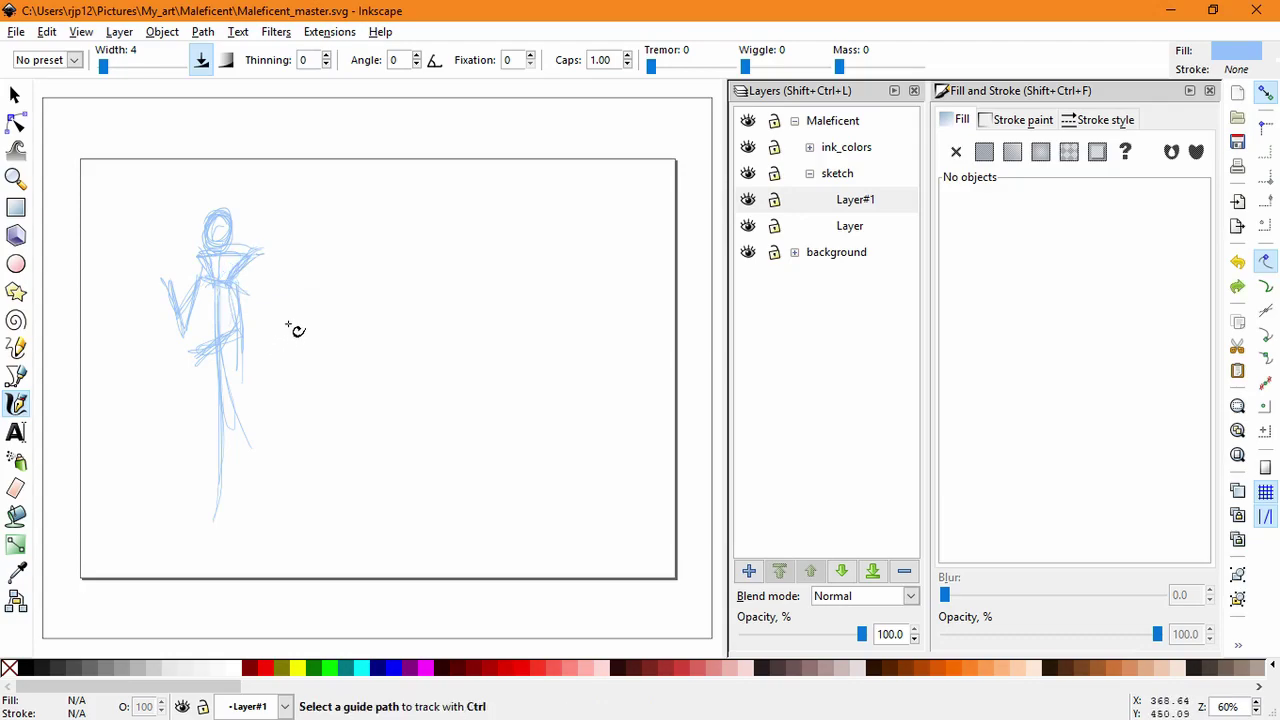
{"action": "mouse_move", "coordinate": [223, 251]}
{"action": "left_mouse_down"}
{"action": "mouse_move", "coordinate": [243, 288]}
{"action": "mouse_move", "coordinate": [223, 257]}
{"action": "mouse_move", "coordinate": [207, 274]}
{"action": "mouse_move", "coordinate": [218, 256]}
{"action": "mouse_move", "coordinate": [246, 287]}
{"action": "left_mouse_up"}
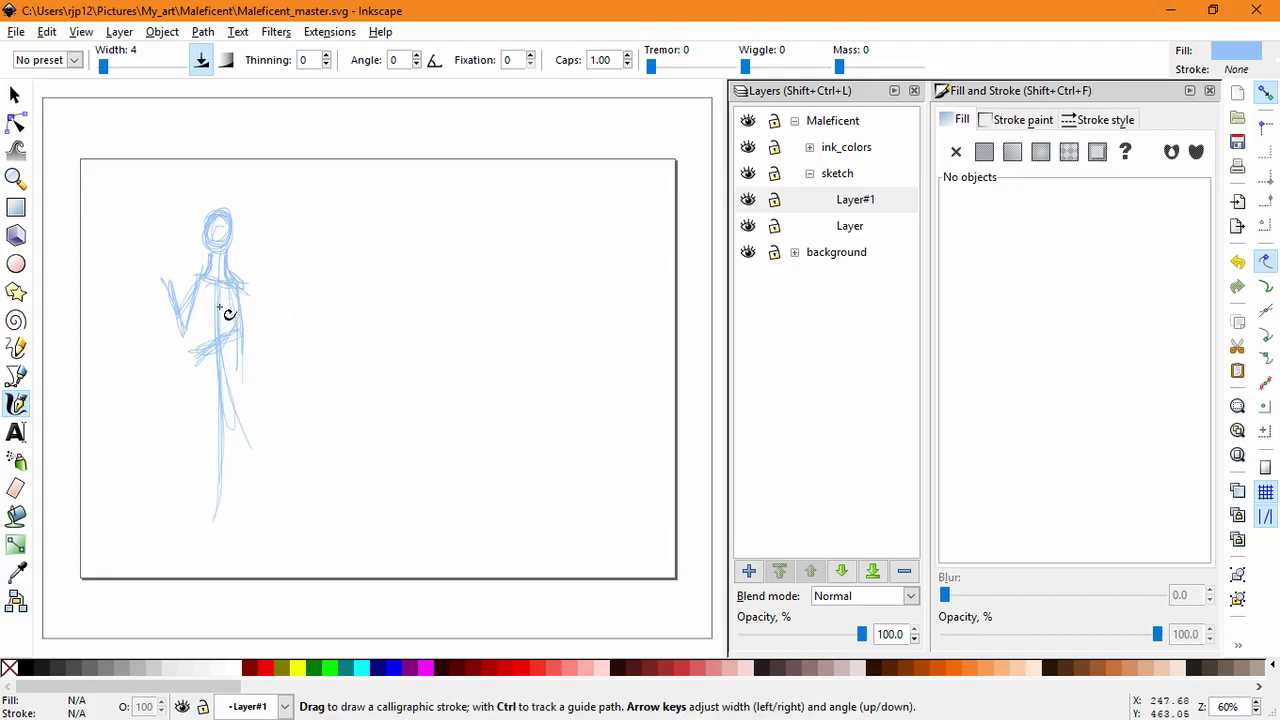
{"action": "key", "text": "ctrl+z"}
{"action": "key", "text": "ctrl+z"}
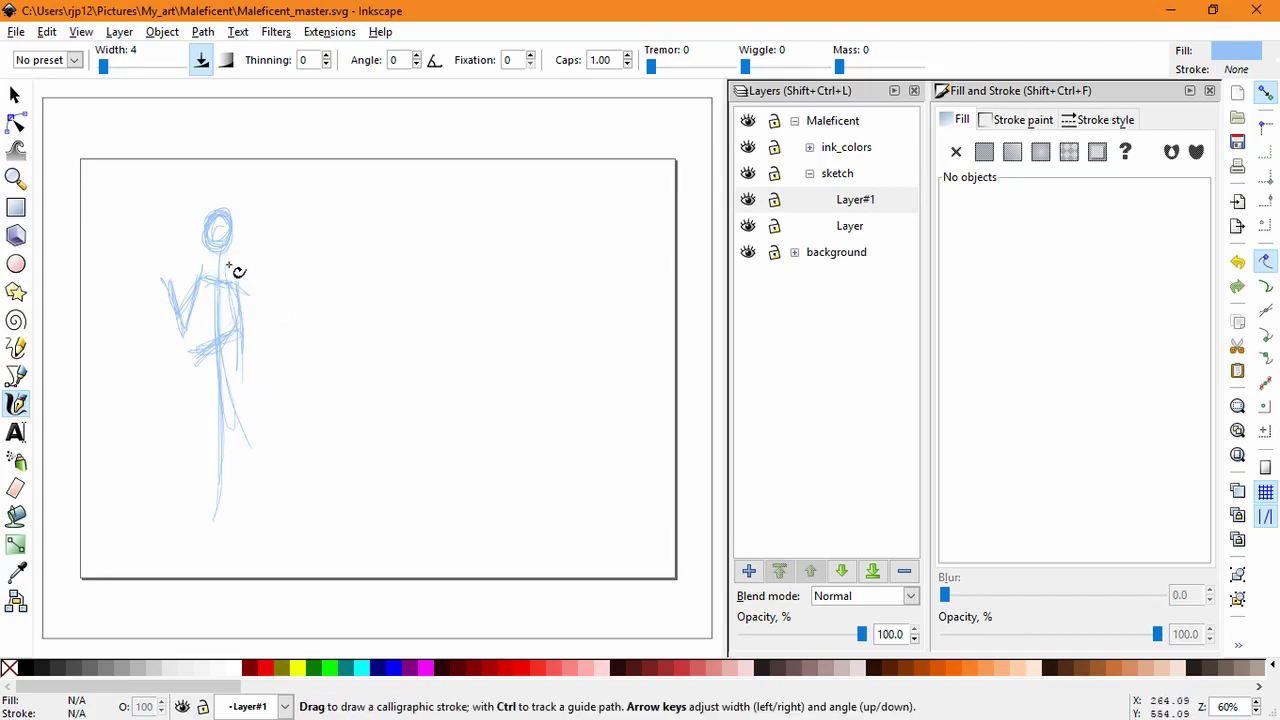
Step: Sketch the neck, sloping shoulders and long hanging sleeves over the figure
{"action": "mouse_move", "coordinate": [228, 265]}
{"action": "left_mouse_down"}
{"action": "mouse_move", "coordinate": [234, 280]}
{"action": "mouse_move", "coordinate": [214, 262]}
{"action": "mouse_move", "coordinate": [238, 288]}
{"action": "mouse_move", "coordinate": [214, 277]}
{"action": "mouse_move", "coordinate": [258, 293]}
{"action": "left_mouse_up"}
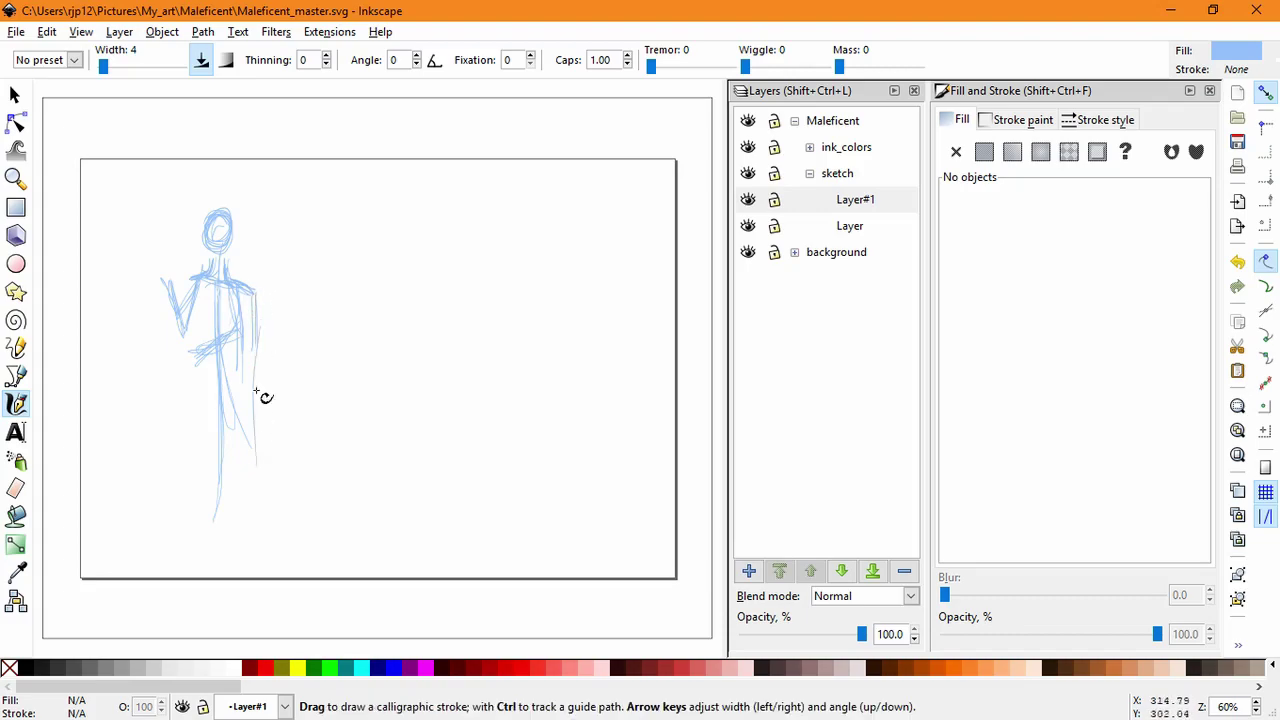
{"action": "left_click_drag", "start_coordinate": [263, 394], "coordinate": [269, 329]}
{"action": "mouse_move", "coordinate": [194, 374]}
{"action": "left_mouse_down"}
{"action": "mouse_move", "coordinate": [180, 368]}
{"action": "mouse_move", "coordinate": [226, 306]}
{"action": "left_mouse_up"}
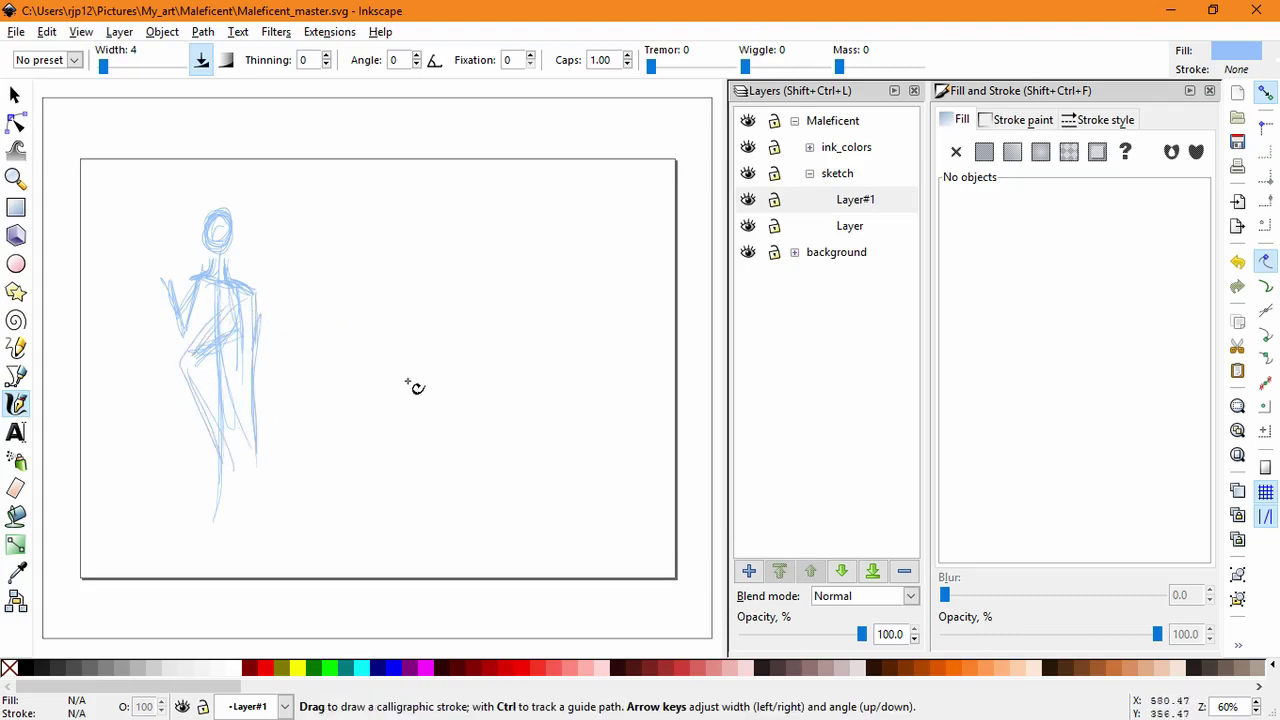
Step: Sketch the gown's long train sweeping down from the figure's back and out to the right, with a few folds along its upper edge
{"action": "mouse_move", "coordinate": [249, 367]}
{"action": "left_mouse_down"}
{"action": "mouse_move", "coordinate": [267, 410]}
{"action": "mouse_move", "coordinate": [496, 482]}
{"action": "left_mouse_up"}
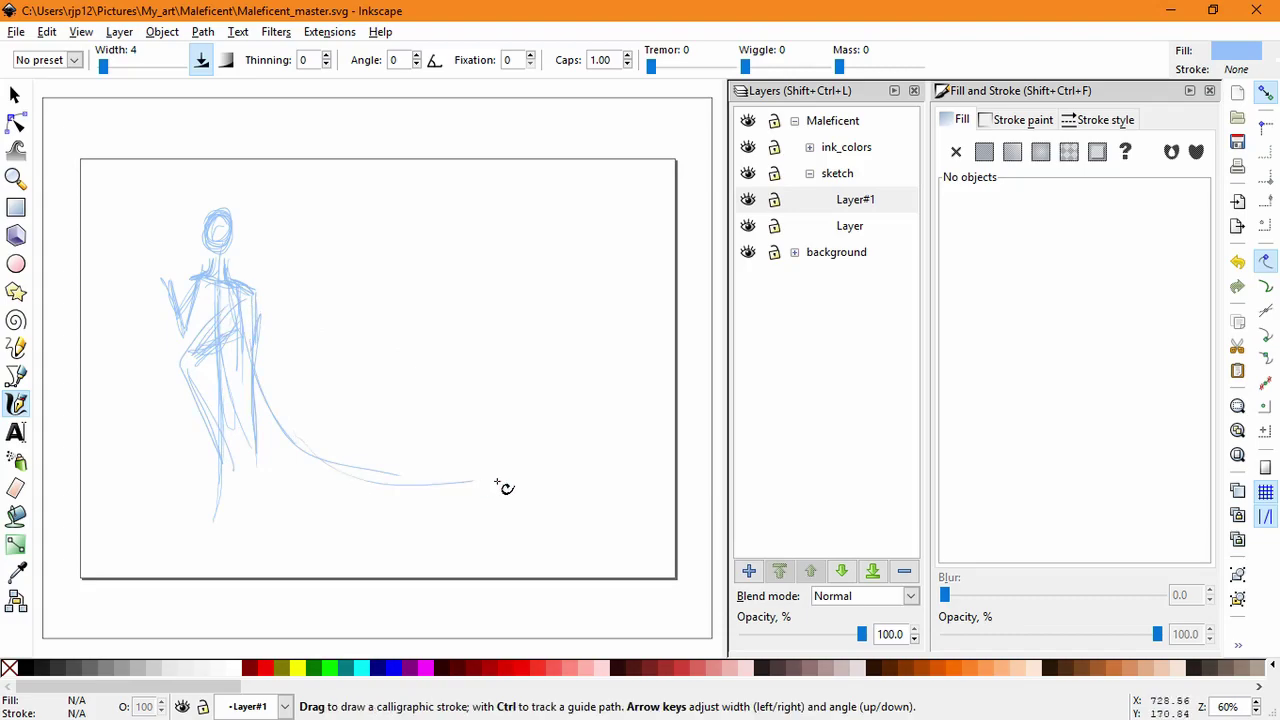
{"action": "mouse_move", "coordinate": [348, 472]}
{"action": "left_mouse_down"}
{"action": "mouse_move", "coordinate": [517, 483]}
{"action": "mouse_move", "coordinate": [460, 480]}
{"action": "left_mouse_up"}
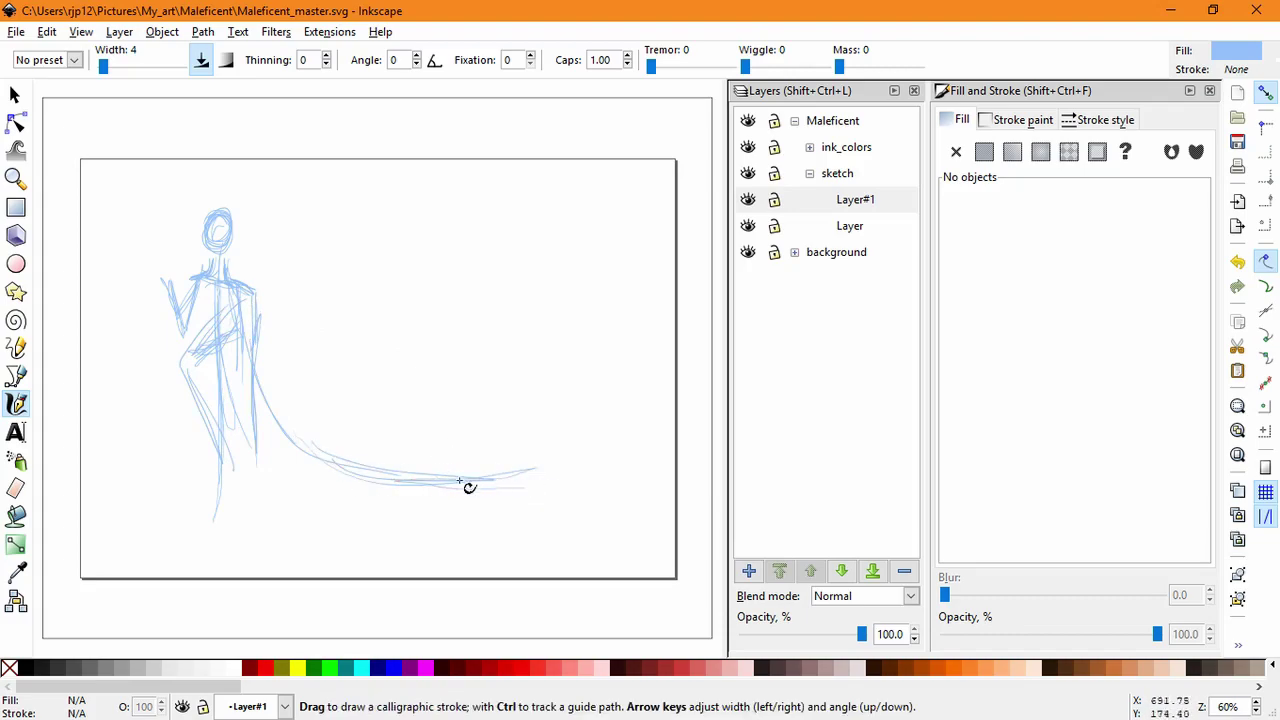
{"action": "left_click_drag", "start_coordinate": [300, 443], "coordinate": [436, 441]}
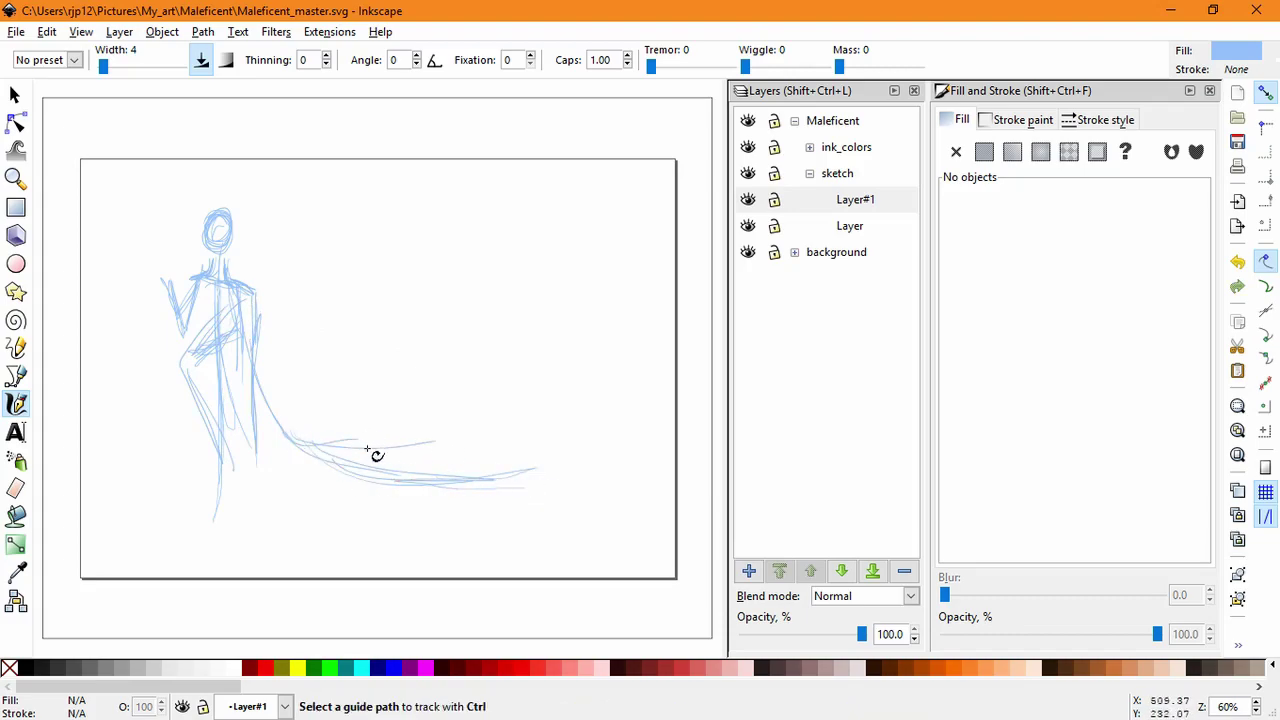
{"action": "key", "text": "ctrl+z"}
{"action": "mouse_move", "coordinate": [288, 441]}
{"action": "left_mouse_down"}
{"action": "mouse_move", "coordinate": [383, 443]}
{"action": "mouse_move", "coordinate": [380, 430]}
{"action": "mouse_move", "coordinate": [483, 449]}
{"action": "left_mouse_up"}
{"action": "key", "text": "ctrl+z"}
{"action": "left_click_drag", "start_coordinate": [336, 457], "coordinate": [500, 447]}
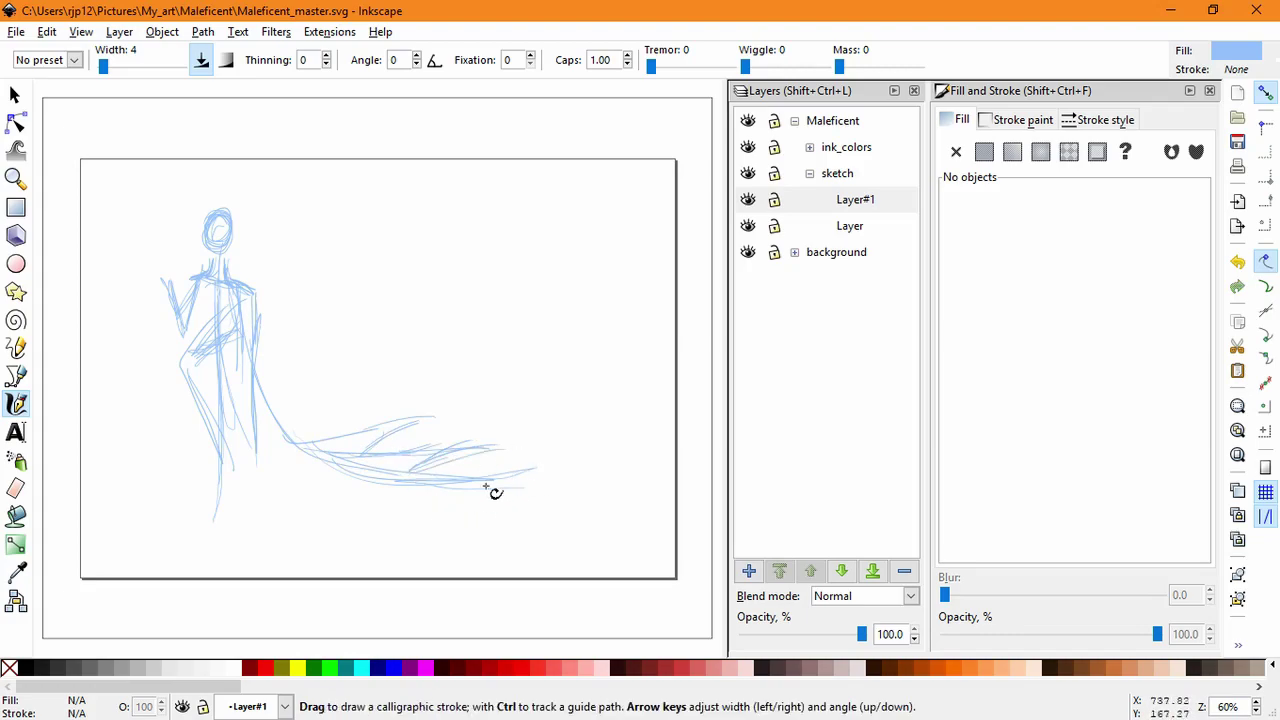
Step: Sketch the gown's bottom edge along the train and its flared front edge from the waist to the hem
{"action": "mouse_move", "coordinate": [273, 533]}
{"action": "left_mouse_down"}
{"action": "mouse_move", "coordinate": [566, 527]}
{"action": "mouse_move", "coordinate": [483, 517]}
{"action": "mouse_move", "coordinate": [194, 534]}
{"action": "mouse_move", "coordinate": [176, 520]}
{"action": "left_mouse_up"}
{"action": "left_click_drag", "start_coordinate": [199, 298], "coordinate": [175, 492]}
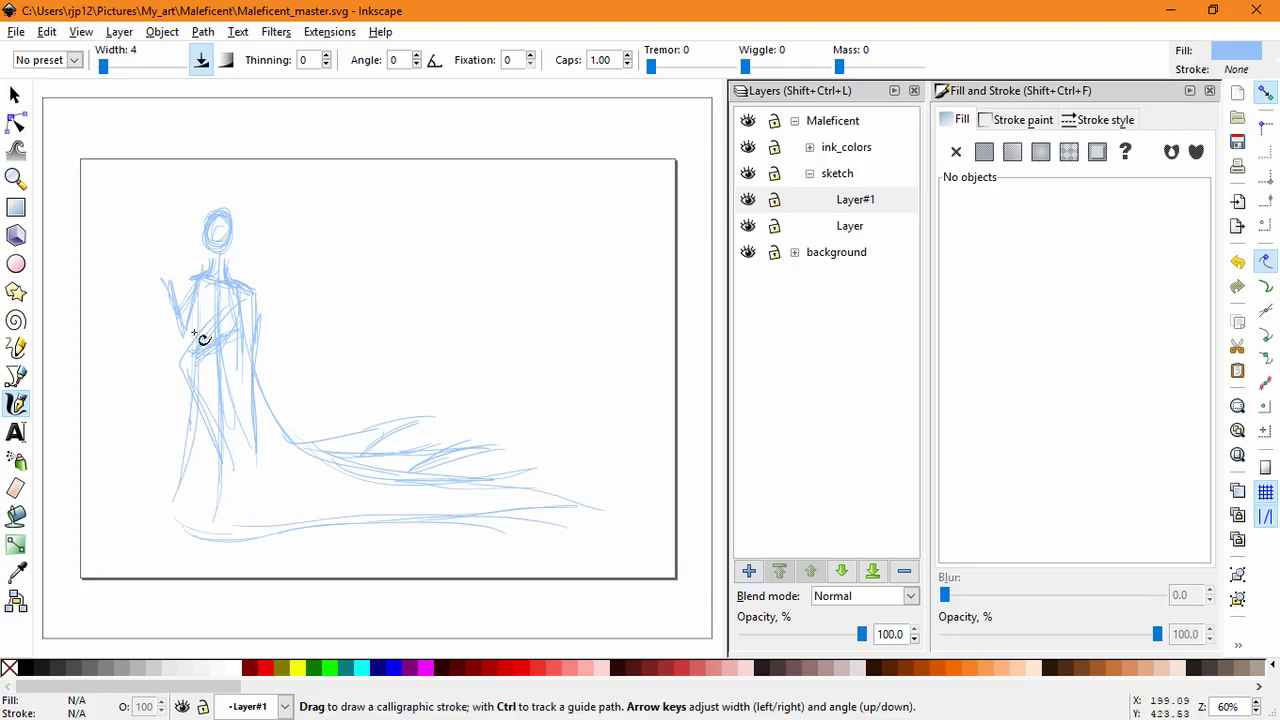
{"action": "left_click_drag", "start_coordinate": [194, 333], "coordinate": [220, 557]}
{"action": "left_click_drag", "start_coordinate": [186, 444], "coordinate": [156, 519]}
{"action": "left_click_drag", "start_coordinate": [167, 503], "coordinate": [203, 533]}
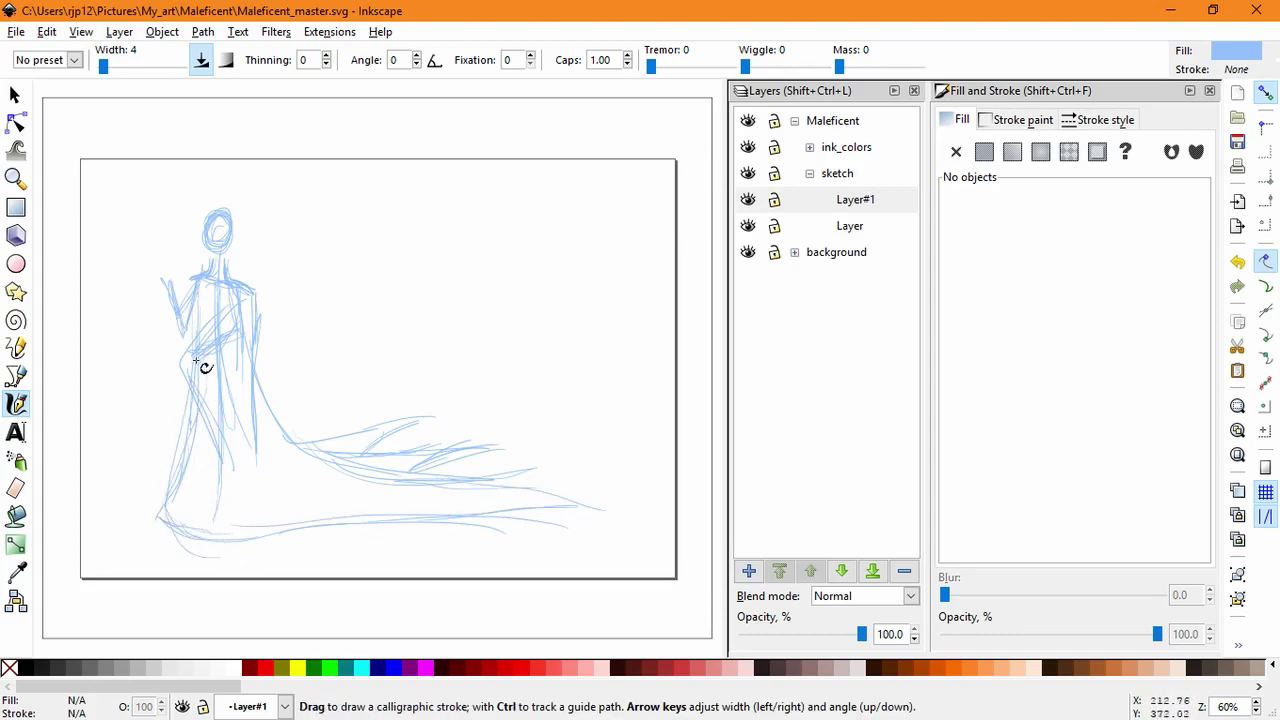
{"action": "left_click_drag", "start_coordinate": [194, 358], "coordinate": [150, 512]}
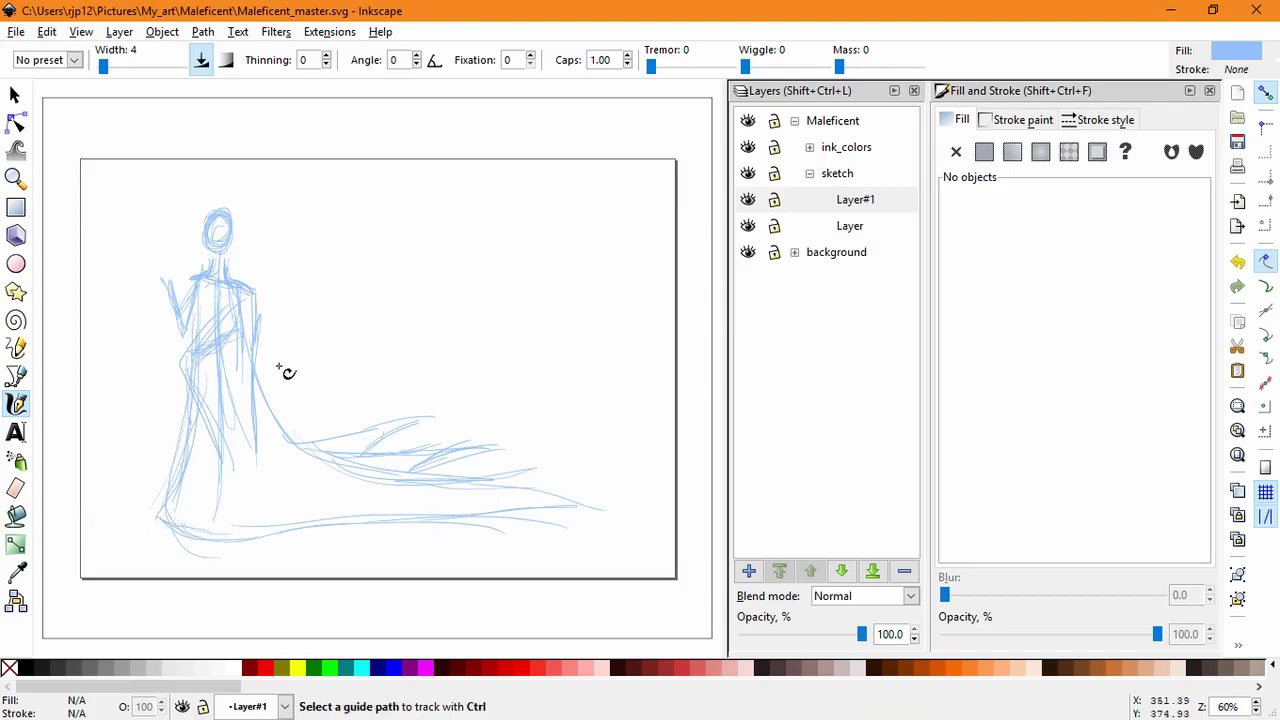
Step: Delete the hanging sleeve strokes and the stray leg lines on both sides of the figure
{"action": "scroll", "coordinate": [286, 371], "scroll_direction": "up", "scroll_amount": 2}
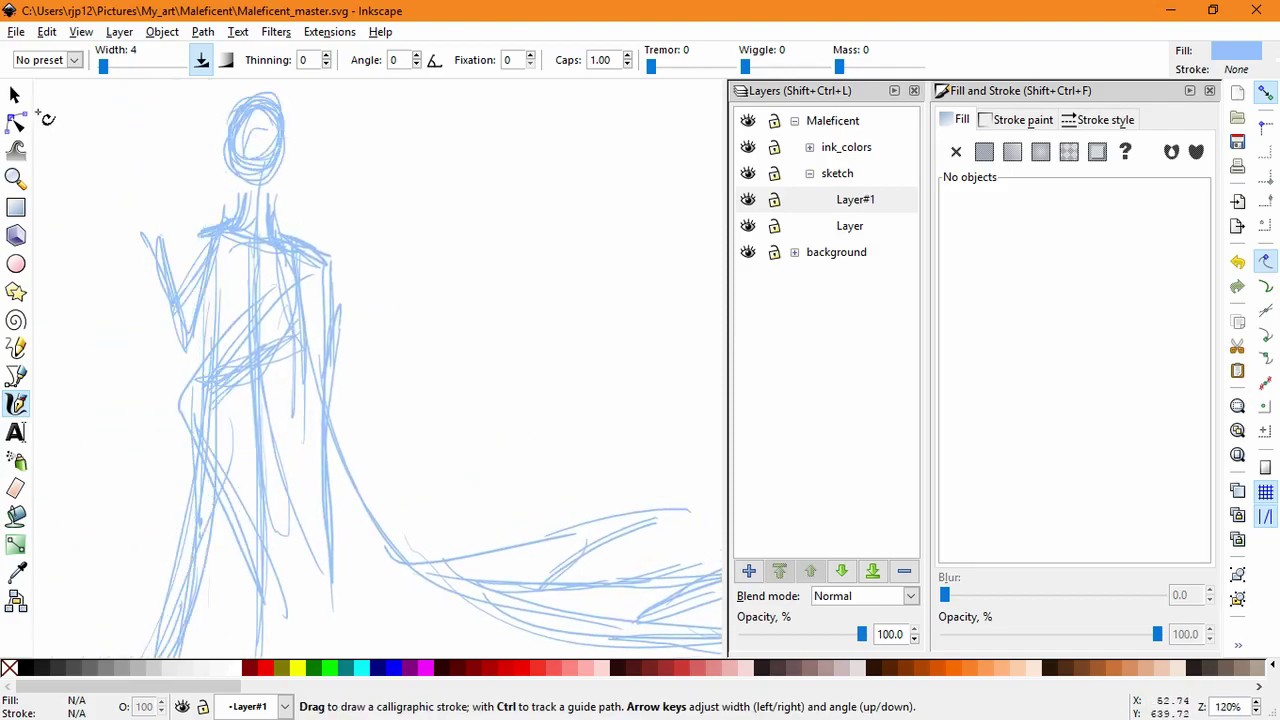
{"action": "left_click", "coordinate": [15, 96]}
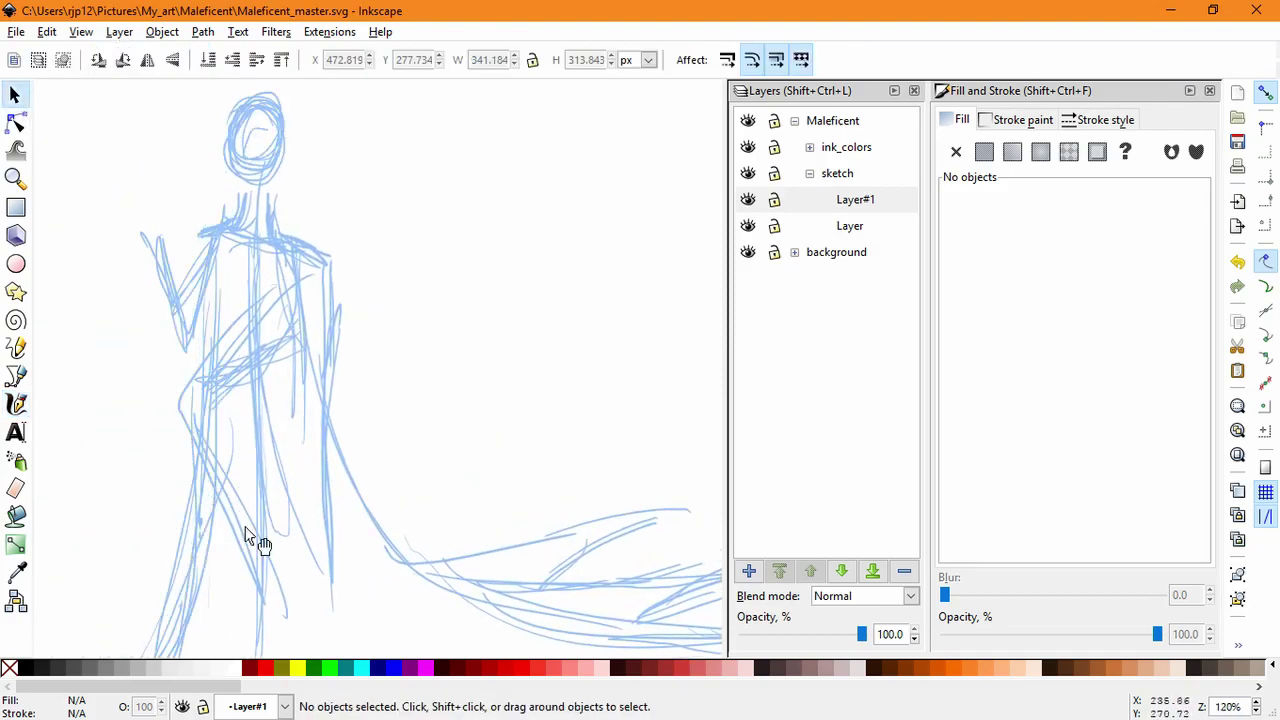
{"action": "left_click", "coordinate": [245, 528]}
{"action": "key", "text": "Delete"}
{"action": "left_click", "coordinate": [241, 502]}
{"action": "key", "text": "Delete"}
{"action": "left_click", "coordinate": [290, 531]}
{"action": "key", "text": "Delete"}
{"action": "left_click", "coordinate": [324, 522]}
{"action": "key", "text": "Delete"}
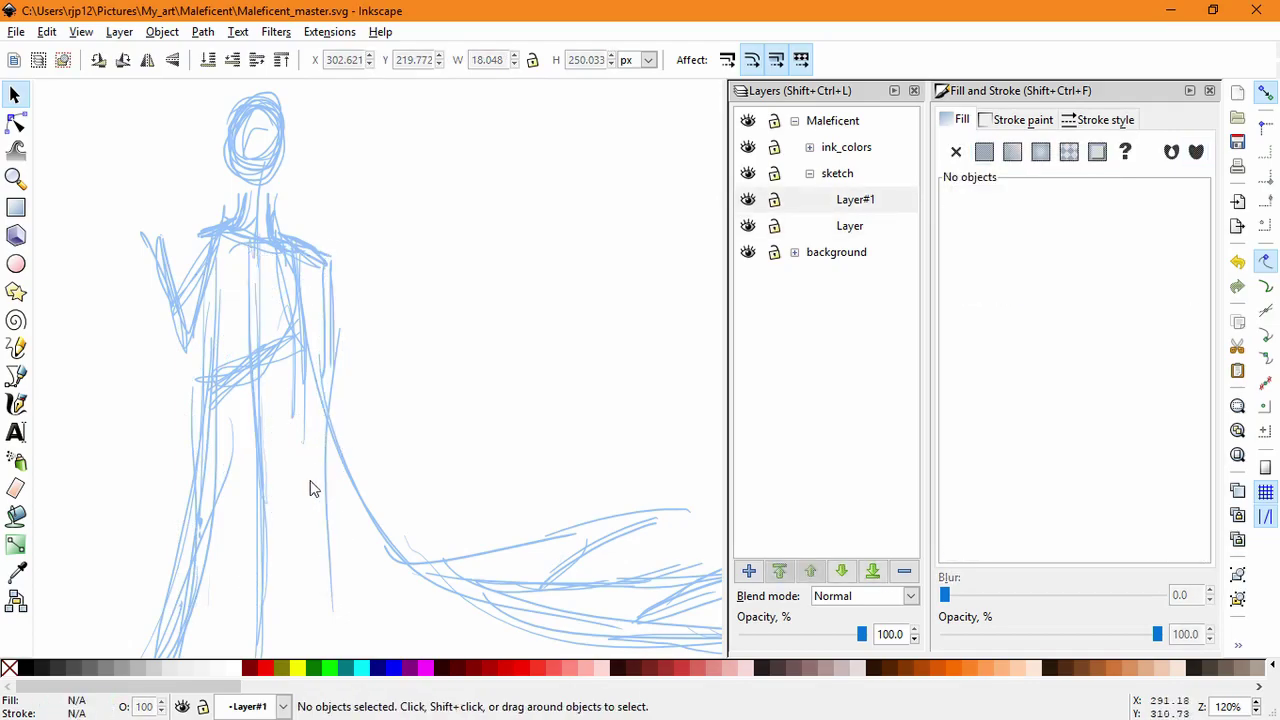
{"action": "key", "text": "Delete"}
{"action": "left_click", "coordinate": [340, 318]}
{"action": "key", "text": "Delete"}
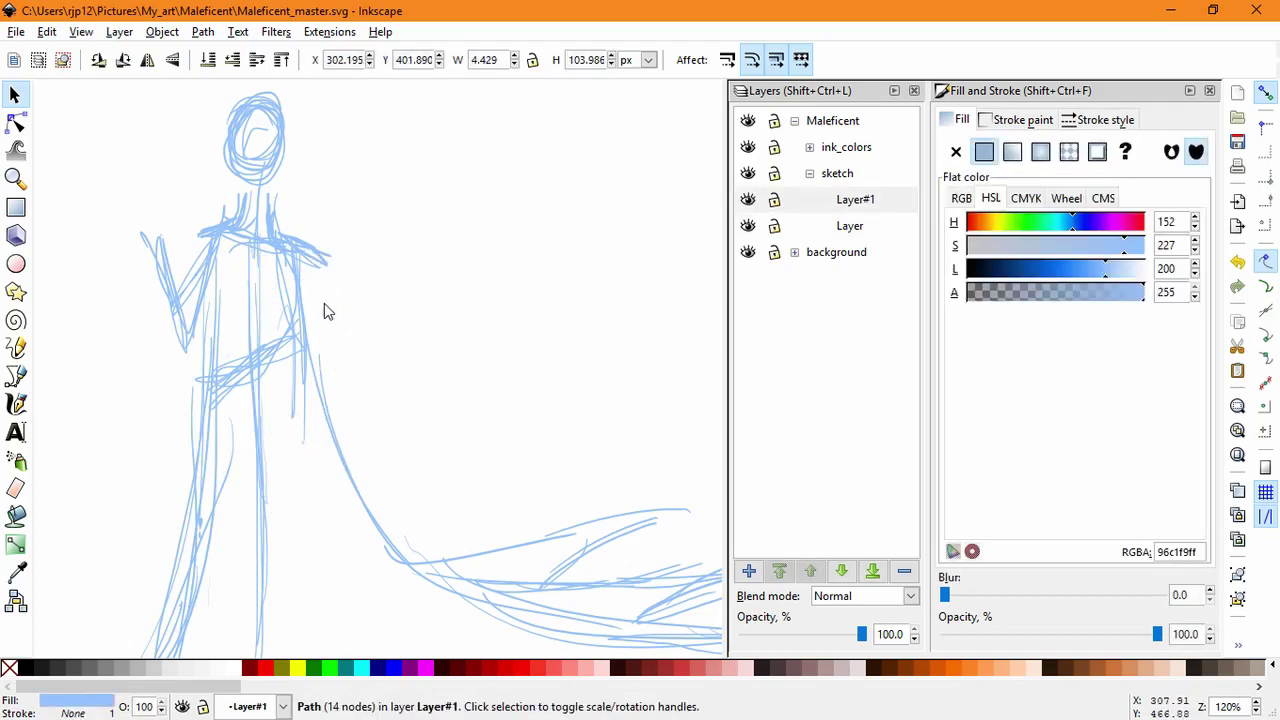
{"action": "key", "text": "Delete"}
Step: Lock the lower sketch layer named Layer and delete the neck and shoulder strokes on Layer#1
{"action": "left_click_drag", "start_coordinate": [188, 184], "coordinate": [362, 278]}
{"action": "left_click", "coordinate": [776, 227]}
{"action": "left_click", "coordinate": [750, 228]}
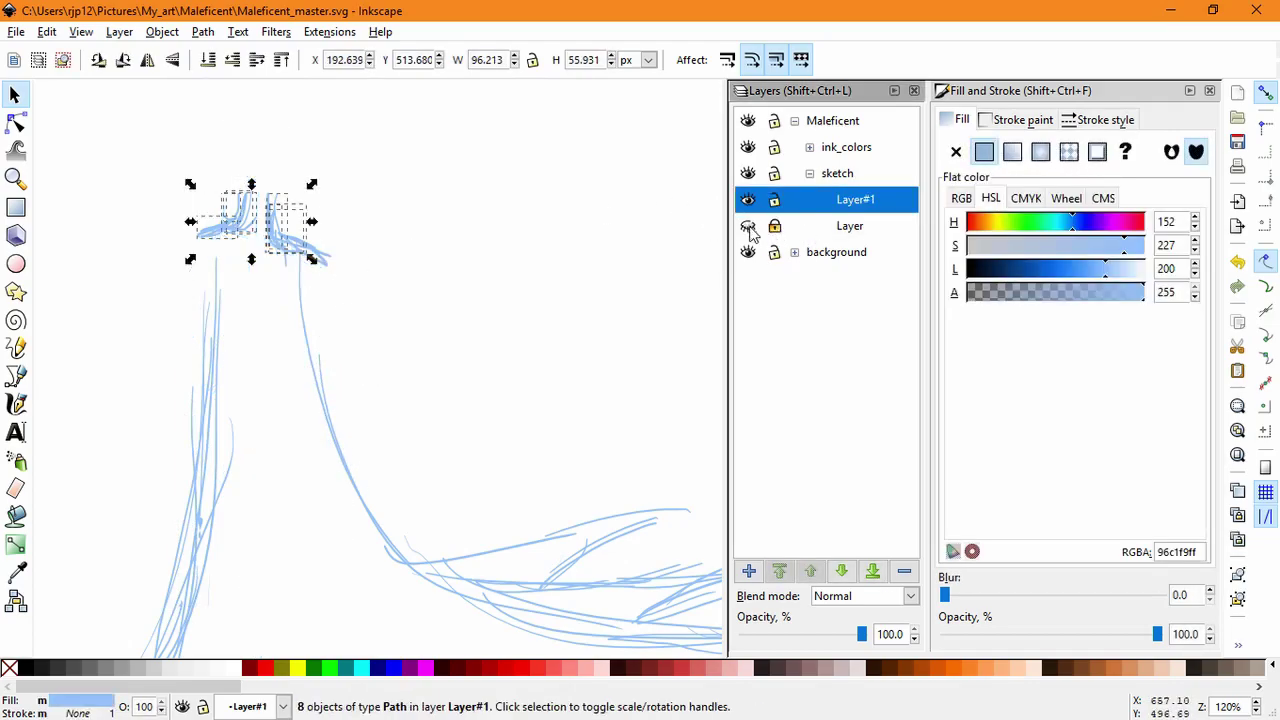
{"action": "left_click", "coordinate": [750, 228]}
{"action": "left_click", "coordinate": [203, 191]}
{"action": "left_click_drag", "start_coordinate": [179, 185], "coordinate": [378, 308]}
{"action": "key", "text": "Delete"}
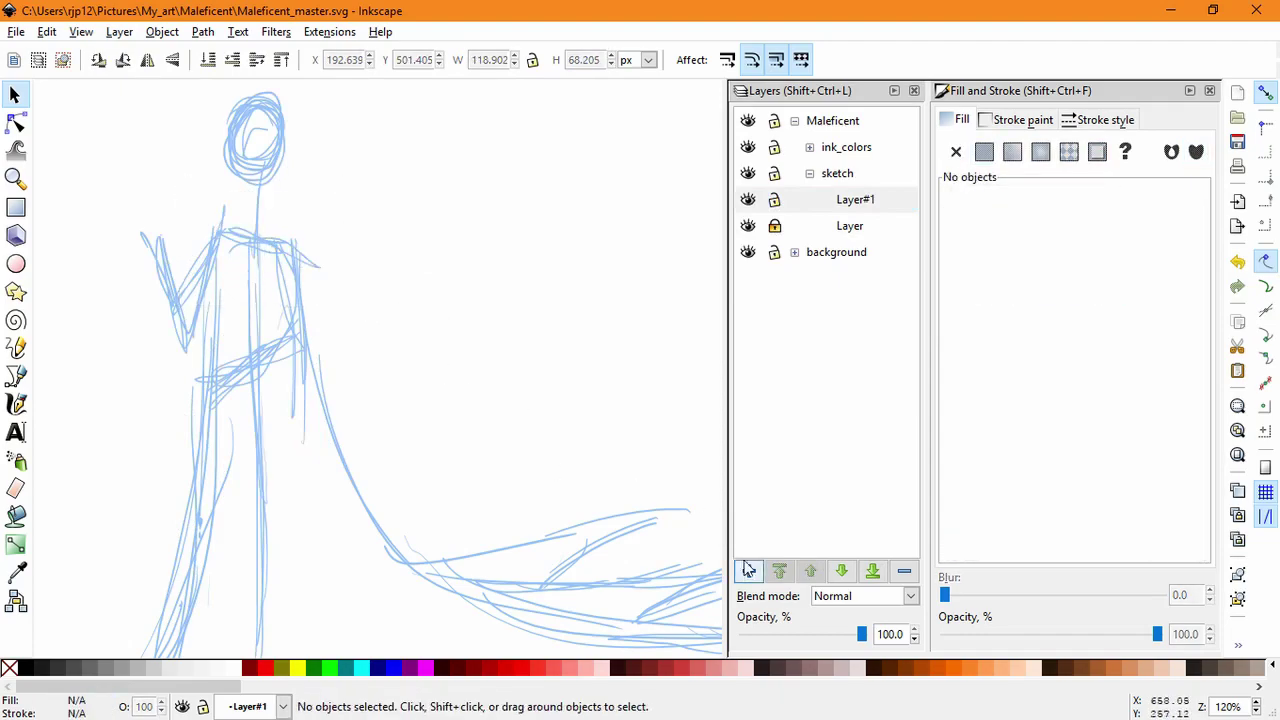
Step: Sketch calligraphic outlines for the gown's back edge from shoulder to train and its front edge down to the flared hem
{"action": "left_click", "coordinate": [16, 404]}
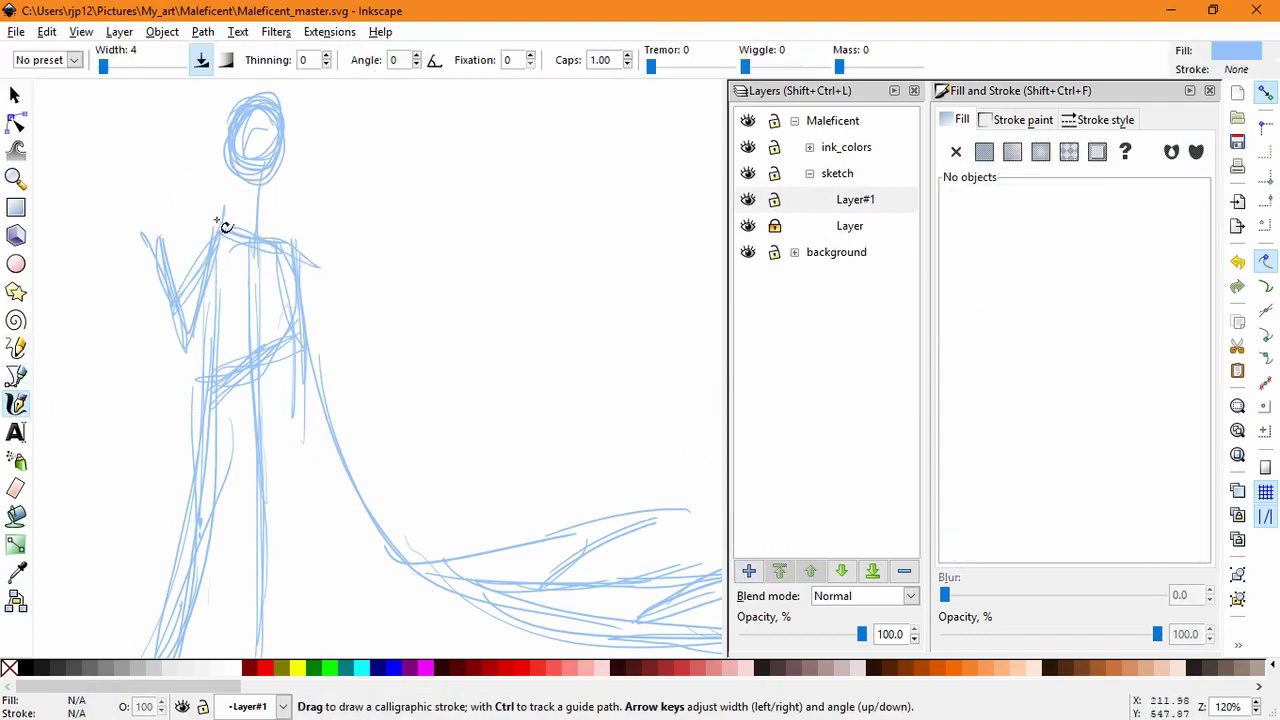
{"action": "mouse_move", "coordinate": [322, 264]}
{"action": "left_mouse_down"}
{"action": "mouse_move", "coordinate": [354, 497]}
{"action": "mouse_move", "coordinate": [398, 560]}
{"action": "left_mouse_up"}
{"action": "mouse_move", "coordinate": [224, 236]}
{"action": "left_mouse_down"}
{"action": "mouse_move", "coordinate": [204, 534]}
{"action": "mouse_move", "coordinate": [225, 349]}
{"action": "mouse_move", "coordinate": [160, 501]}
{"action": "mouse_move", "coordinate": [129, 524]}
{"action": "left_mouse_up"}
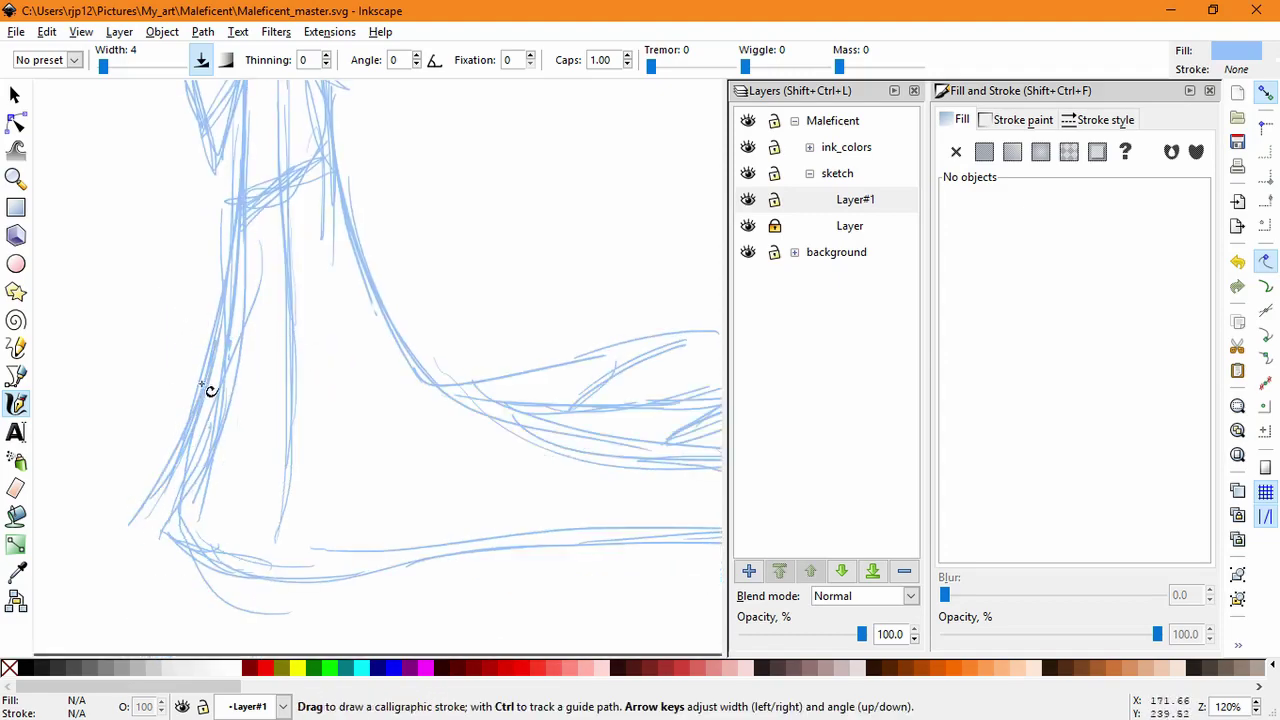
{"action": "mouse_move", "coordinate": [203, 384]}
{"action": "left_mouse_down"}
{"action": "mouse_move", "coordinate": [148, 513]}
{"action": "mouse_move", "coordinate": [158, 535]}
{"action": "left_mouse_up"}
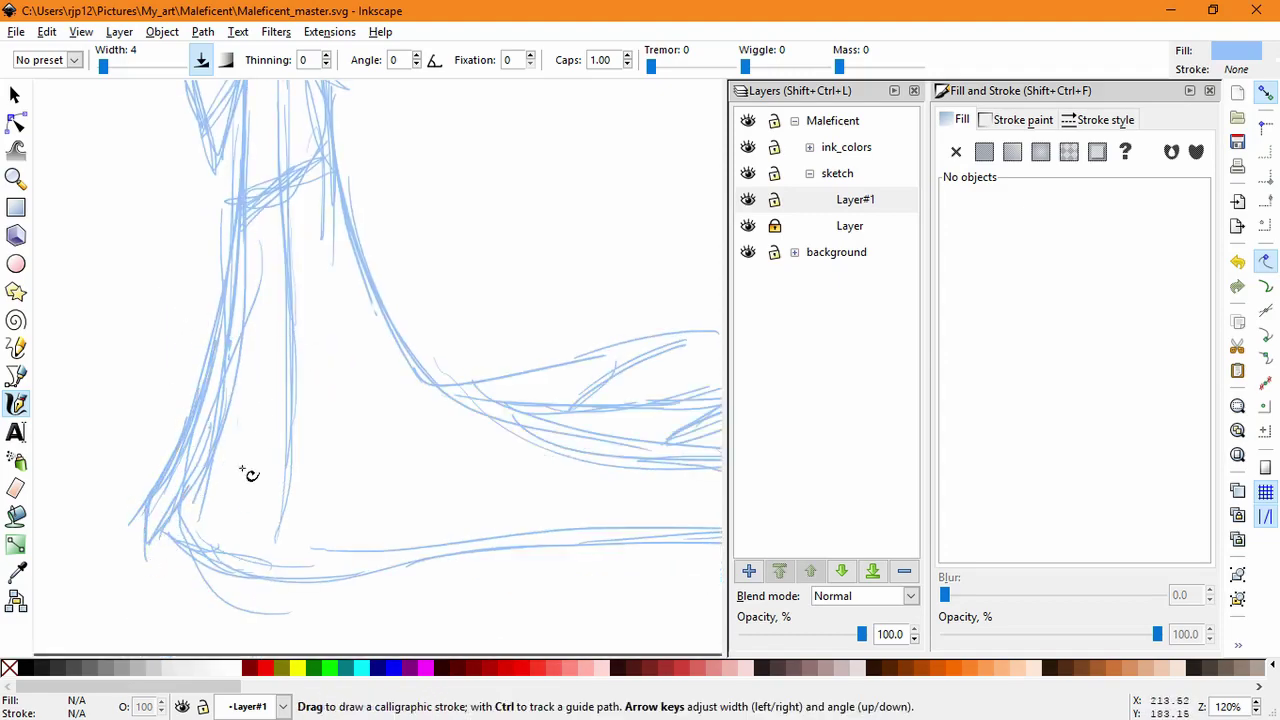
Step: Sketch long vertical fold lines down the front and middle of the skirt to the hem
{"action": "left_click_drag", "start_coordinate": [268, 310], "coordinate": [242, 458]}
{"action": "left_click_drag", "start_coordinate": [273, 231], "coordinate": [243, 521]}
{"action": "left_click_drag", "start_coordinate": [276, 249], "coordinate": [212, 594]}
{"action": "left_click_drag", "start_coordinate": [252, 458], "coordinate": [202, 597]}
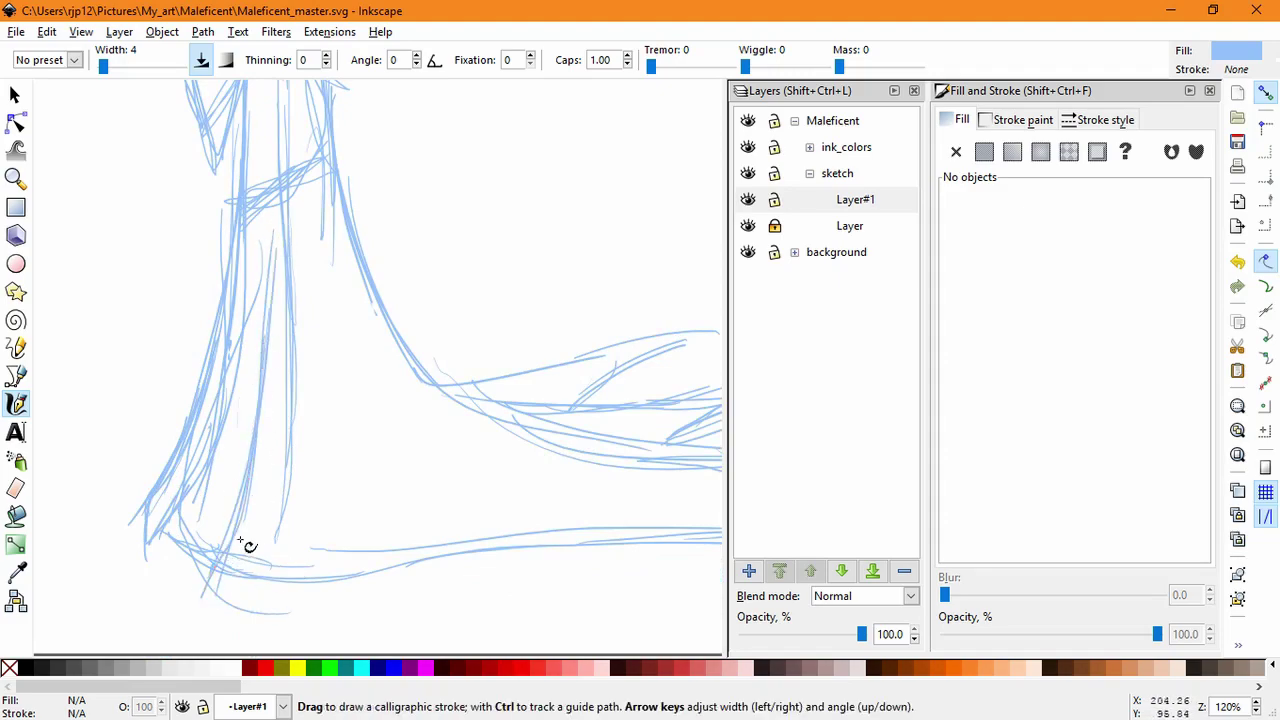
{"action": "left_click_drag", "start_coordinate": [262, 258], "coordinate": [239, 434]}
{"action": "left_click_drag", "start_coordinate": [260, 210], "coordinate": [240, 478]}
{"action": "left_click_drag", "start_coordinate": [267, 97], "coordinate": [257, 262]}
{"action": "mouse_move", "coordinate": [252, 110]}
{"action": "left_mouse_down"}
{"action": "mouse_move", "coordinate": [240, 290]}
{"action": "mouse_move", "coordinate": [188, 490]}
{"action": "left_mouse_up"}
{"action": "mouse_move", "coordinate": [266, 195]}
{"action": "left_mouse_down"}
{"action": "mouse_move", "coordinate": [245, 421]}
{"action": "mouse_move", "coordinate": [256, 512]}
{"action": "left_mouse_up"}
{"action": "left_click_drag", "start_coordinate": [297, 383], "coordinate": [279, 604]}
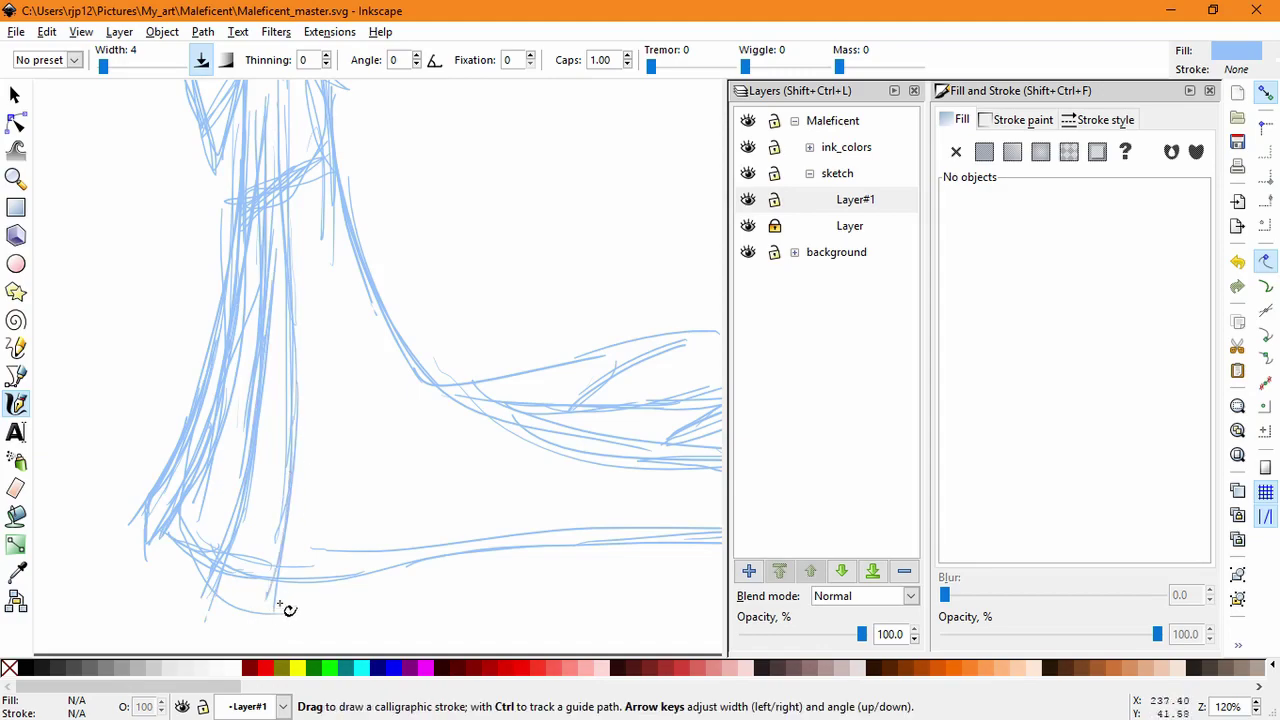
Step: Sketch the folds on the back half of the skirt and the uneven bottom hem with its flared front corner
{"action": "mouse_move", "coordinate": [314, 176]}
{"action": "left_mouse_down"}
{"action": "mouse_move", "coordinate": [346, 609]}
{"action": "mouse_move", "coordinate": [322, 624]}
{"action": "left_mouse_up"}
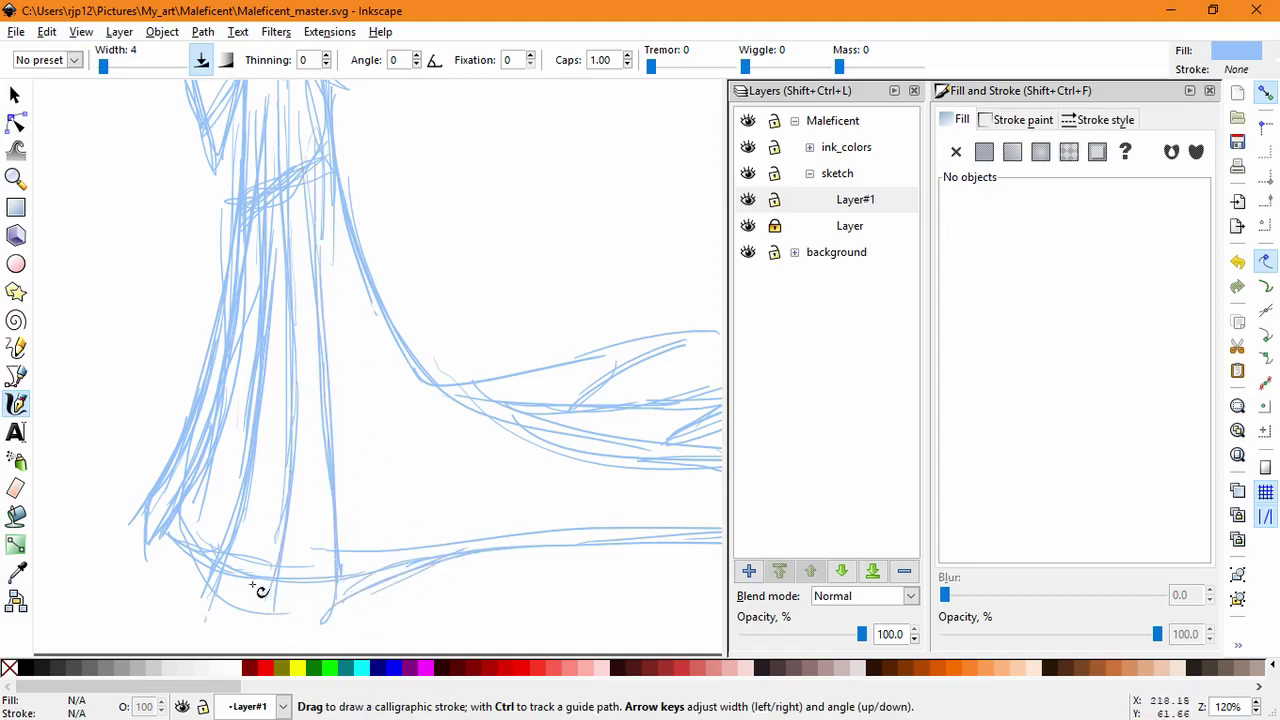
{"action": "mouse_move", "coordinate": [277, 580]}
{"action": "left_mouse_down"}
{"action": "mouse_move", "coordinate": [270, 610]}
{"action": "mouse_move", "coordinate": [287, 626]}
{"action": "left_mouse_up"}
{"action": "left_click_drag", "start_coordinate": [310, 218], "coordinate": [312, 630]}
{"action": "left_click_drag", "start_coordinate": [297, 286], "coordinate": [296, 568]}
{"action": "mouse_move", "coordinate": [310, 336]}
{"action": "left_mouse_down"}
{"action": "mouse_move", "coordinate": [320, 610]}
{"action": "mouse_move", "coordinate": [183, 611]}
{"action": "left_mouse_up"}
{"action": "mouse_move", "coordinate": [218, 562]}
{"action": "left_mouse_down"}
{"action": "mouse_move", "coordinate": [172, 625]}
{"action": "mouse_move", "coordinate": [243, 634]}
{"action": "mouse_move", "coordinate": [206, 626]}
{"action": "left_mouse_up"}
{"action": "key", "text": "ctrl+z"}
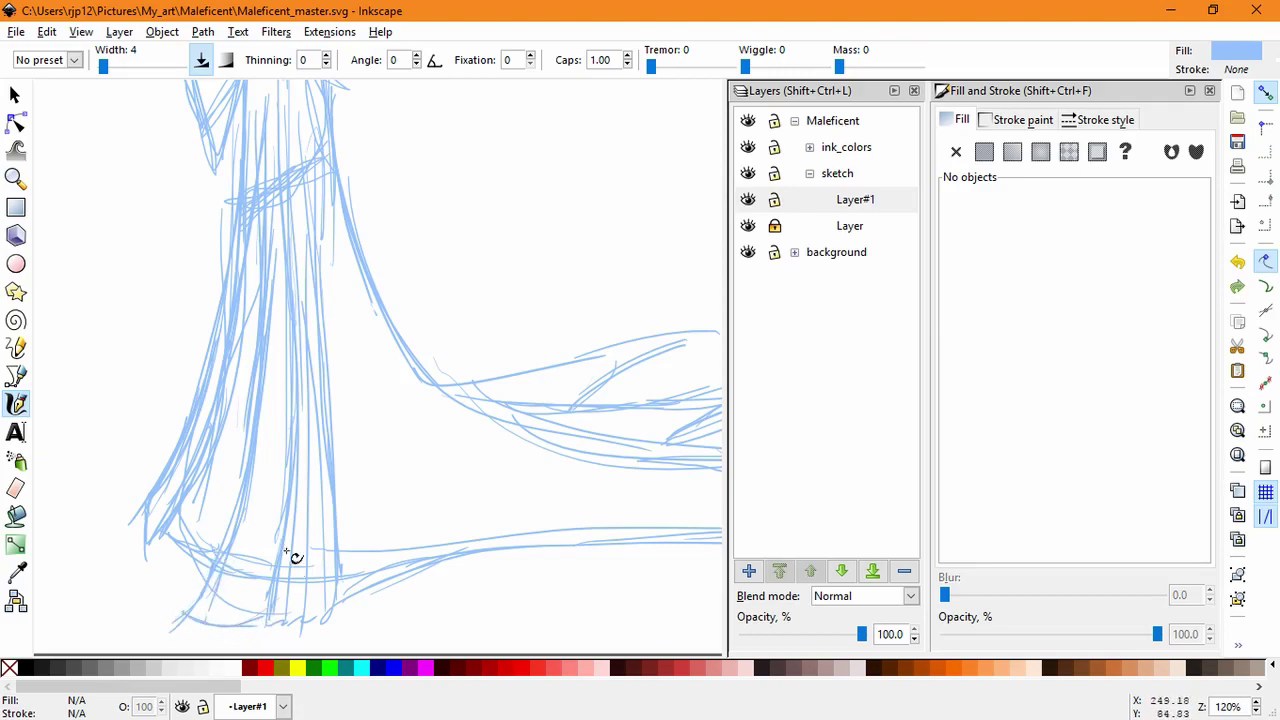
{"action": "mouse_move", "coordinate": [148, 495]}
{"action": "left_mouse_down"}
{"action": "mouse_move", "coordinate": [130, 540]}
{"action": "mouse_move", "coordinate": [162, 530]}
{"action": "mouse_move", "coordinate": [120, 548]}
{"action": "left_mouse_up"}
{"action": "mouse_move", "coordinate": [120, 549]}
{"action": "left_mouse_down"}
{"action": "mouse_move", "coordinate": [161, 531]}
{"action": "mouse_move", "coordinate": [209, 586]}
{"action": "mouse_move", "coordinate": [169, 560]}
{"action": "mouse_move", "coordinate": [202, 582]}
{"action": "left_mouse_up"}
{"action": "scroll", "coordinate": [455, 460], "scroll_direction": "down", "scroll_amount": 2}
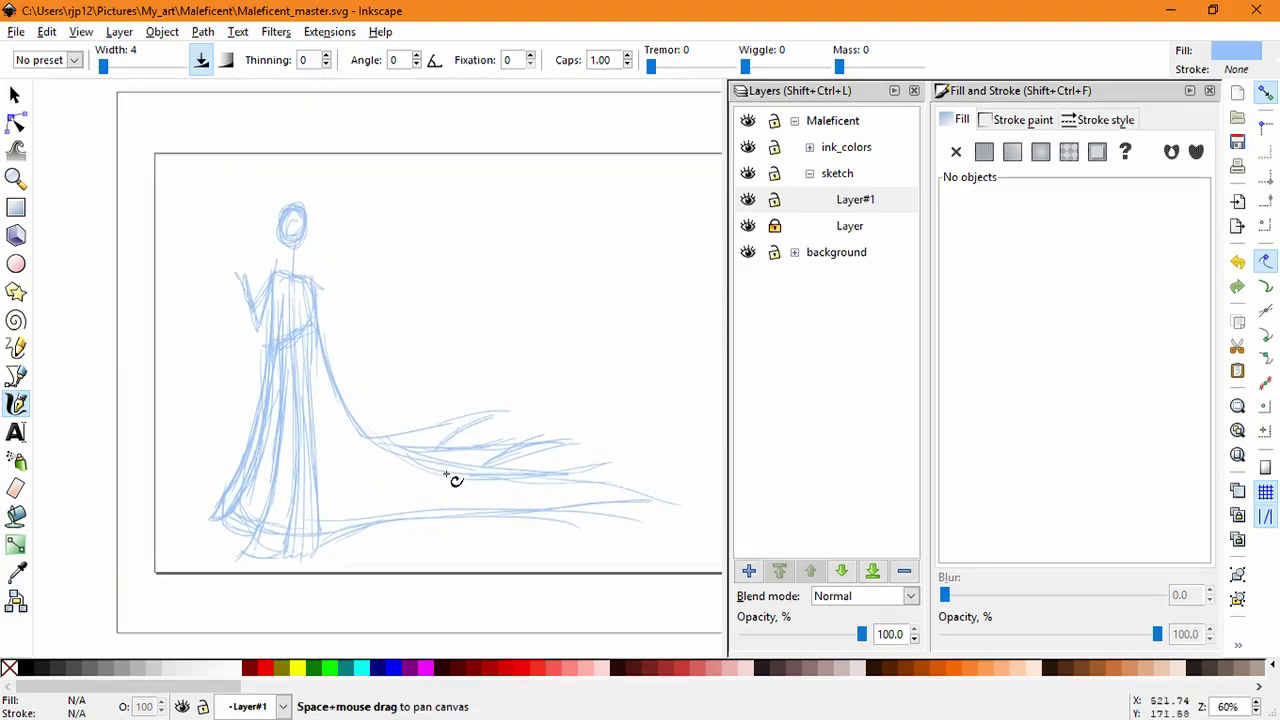
Step: Add another layer above Layer#1 and lock Layer#1
{"action": "left_click", "coordinate": [748, 570]}
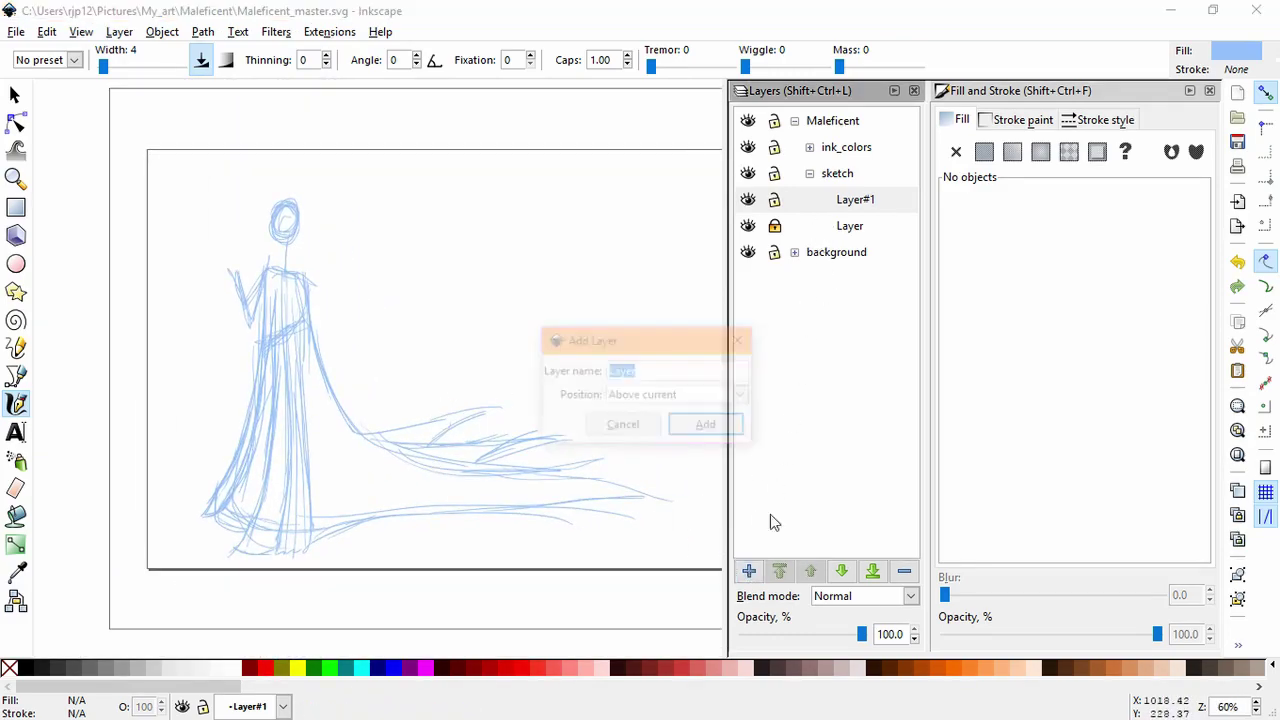
{"action": "left_click", "coordinate": [728, 426]}
{"action": "left_click", "coordinate": [774, 226]}
Step: Darken the sketching colour to lightness 172 (63a3f5ff) by recolouring a trial calligraphic stroke on Layer#2, and delete that stroke
{"action": "left_click_drag", "start_coordinate": [455, 253], "coordinate": [449, 314]}
{"action": "key", "text": "ctrl+z"}
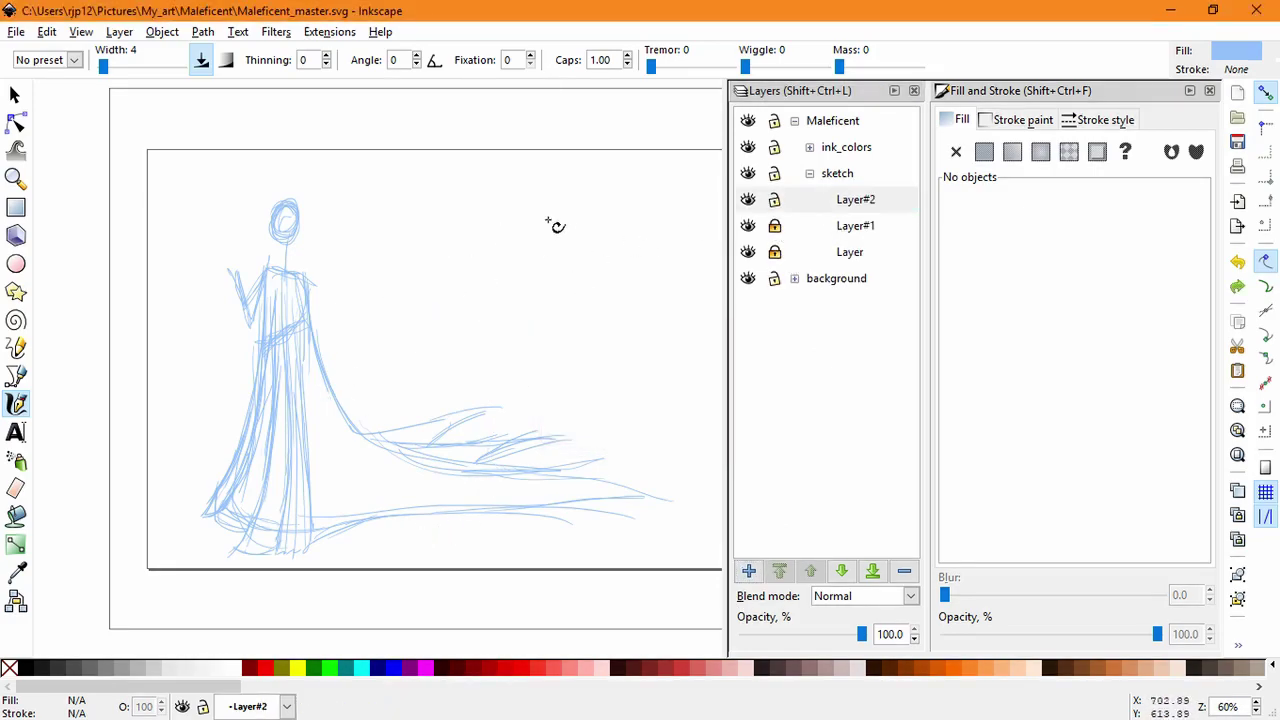
{"action": "left_click", "coordinate": [16, 96]}
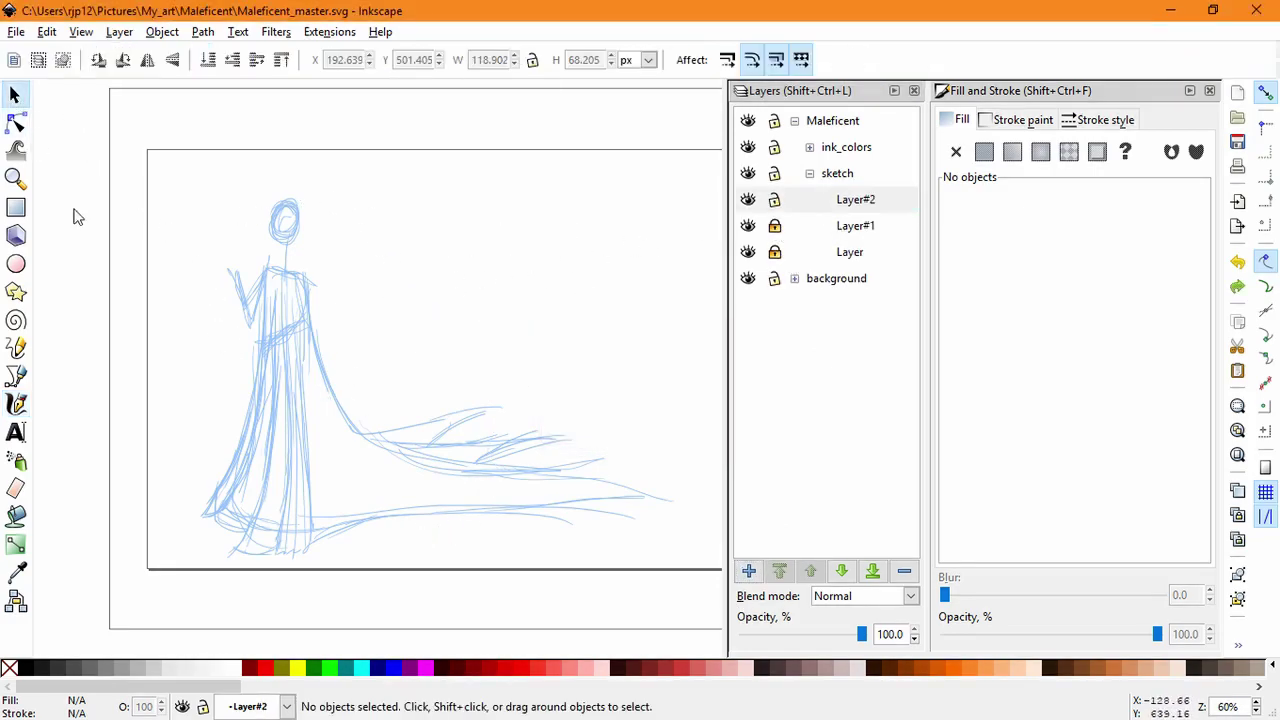
{"action": "left_click", "coordinate": [16, 404]}
{"action": "left_click_drag", "start_coordinate": [345, 317], "coordinate": [494, 247]}
{"action": "left_click", "coordinate": [16, 96]}
{"action": "left_click", "coordinate": [408, 295]}
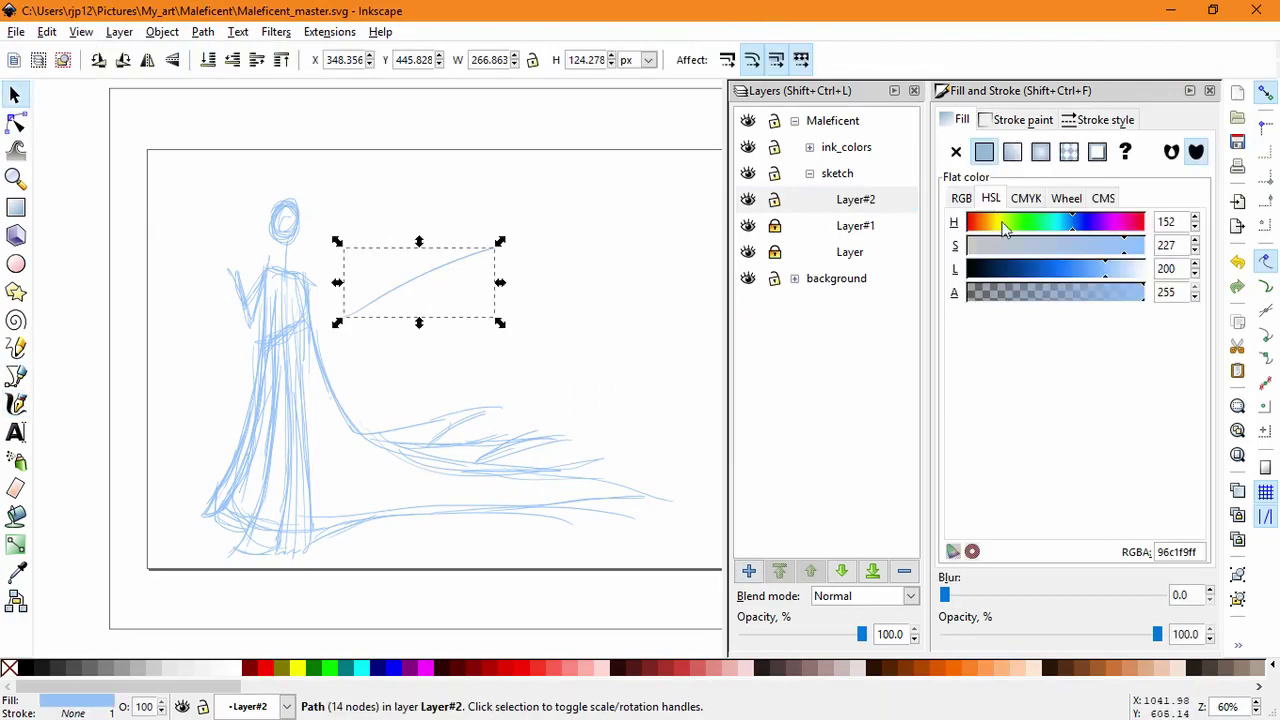
{"action": "left_click_drag", "start_coordinate": [1099, 271], "coordinate": [1086, 271]}
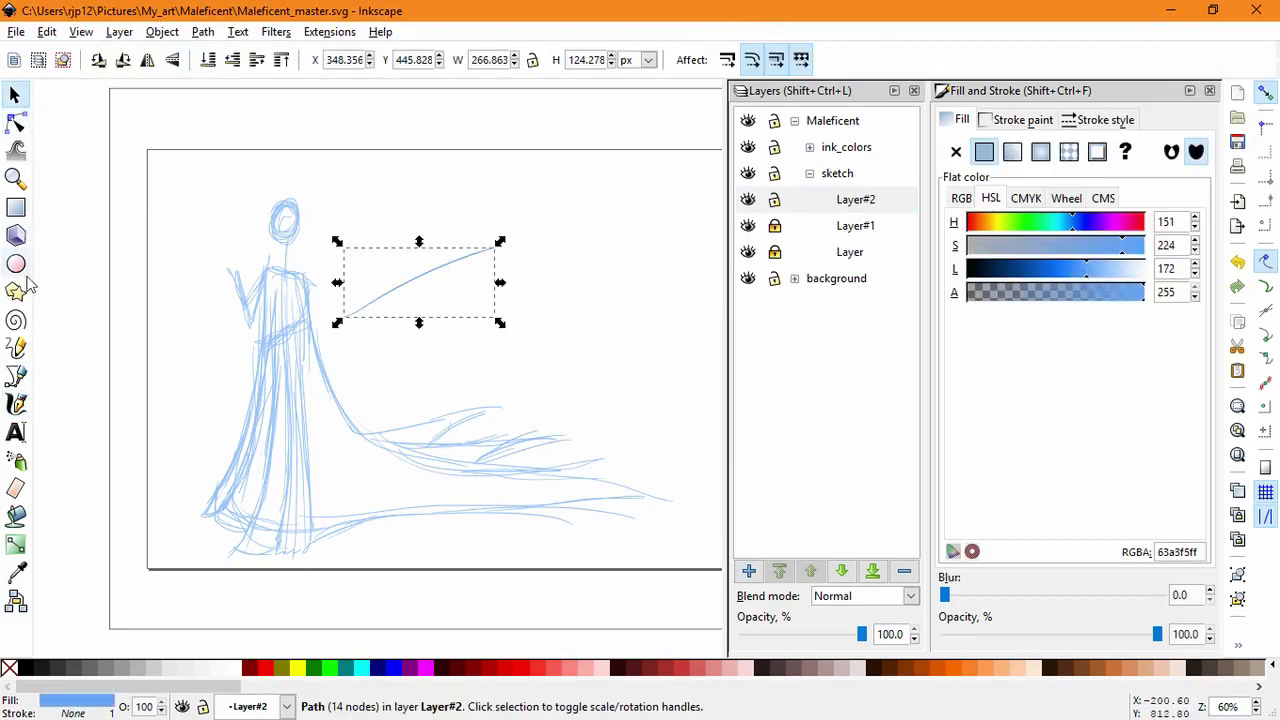
{"action": "left_click_drag", "start_coordinate": [436, 290], "coordinate": [456, 311]}
{"action": "key", "text": "Delete"}
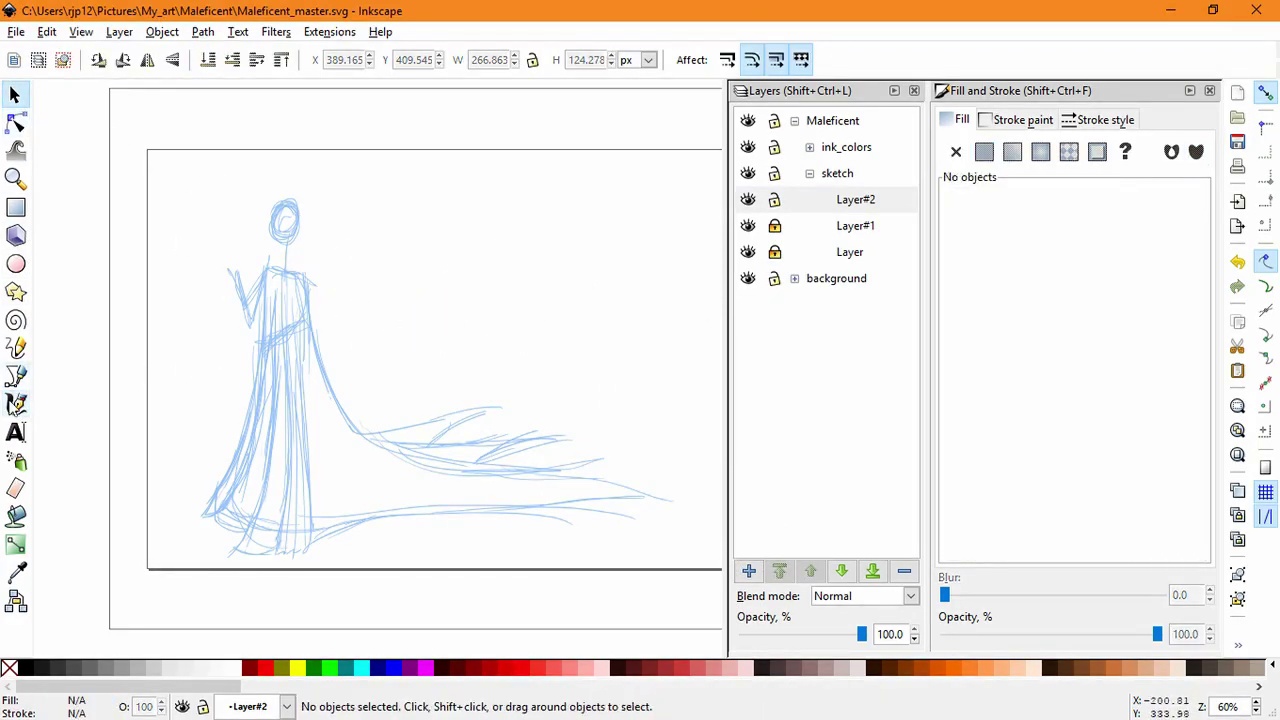
Step: Sketch the neck-to-shoulder curve and the outer upper-arm line on the train side with darker calligraphic strokes
{"action": "key", "text": "c"}
{"action": "scroll", "coordinate": [329, 329], "scroll_direction": "up", "scroll_amount": 3}
{"action": "left_click_drag", "start_coordinate": [420, 397], "coordinate": [450, 415]}
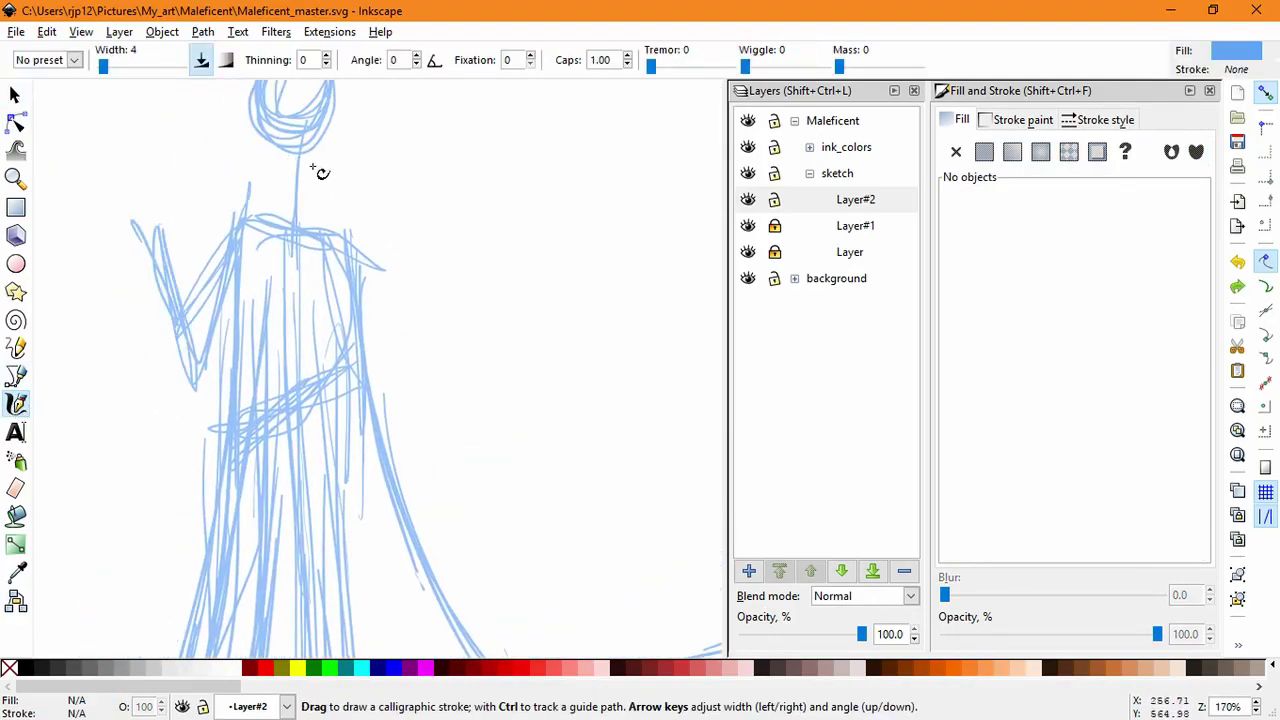
{"action": "mouse_move", "coordinate": [316, 173]}
{"action": "left_mouse_down"}
{"action": "mouse_move", "coordinate": [378, 232]}
{"action": "mouse_move", "coordinate": [382, 364]}
{"action": "left_mouse_up"}
{"action": "left_click_drag", "start_coordinate": [376, 252], "coordinate": [393, 384]}
{"action": "left_click_drag", "start_coordinate": [383, 298], "coordinate": [391, 404]}
{"action": "mouse_move", "coordinate": [329, 246]}
{"action": "left_mouse_down"}
{"action": "mouse_move", "coordinate": [369, 264]}
{"action": "mouse_move", "coordinate": [381, 348]}
{"action": "left_mouse_up"}
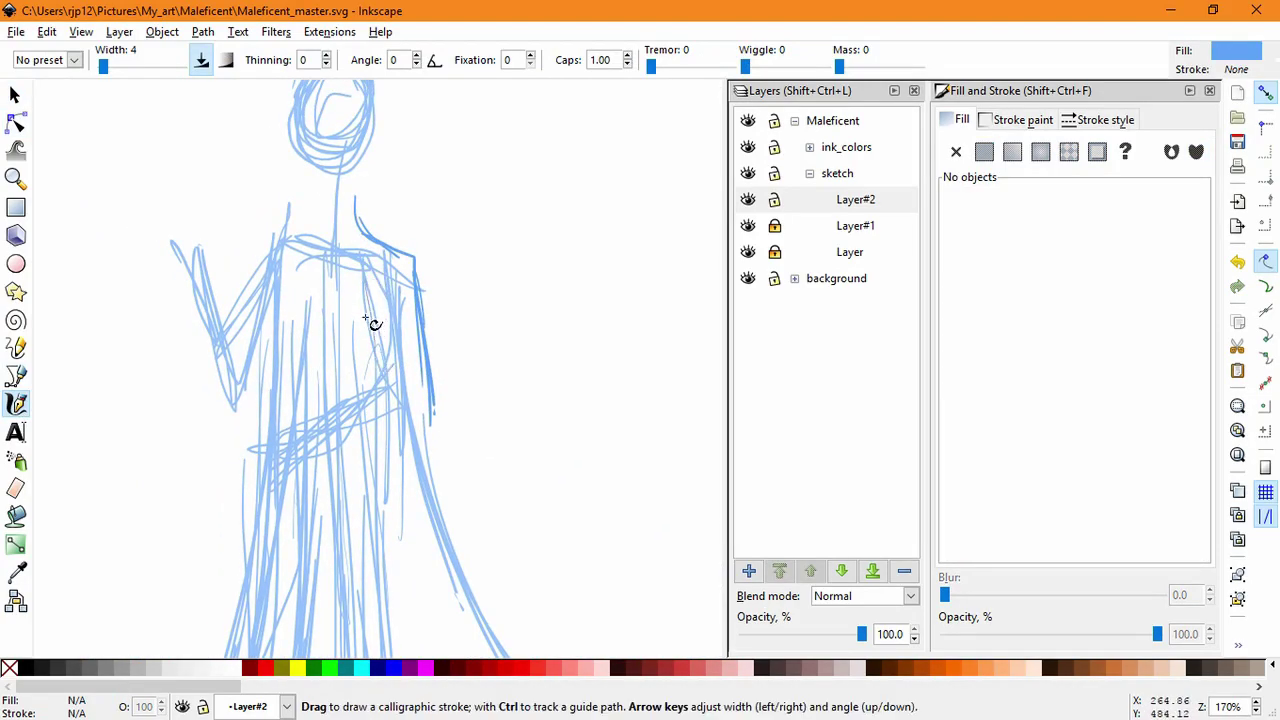
Step: Sketch the inner line of the train-side arm and the upper edge of the forearm crossing diagonally over the waist
{"action": "key", "text": "super"}
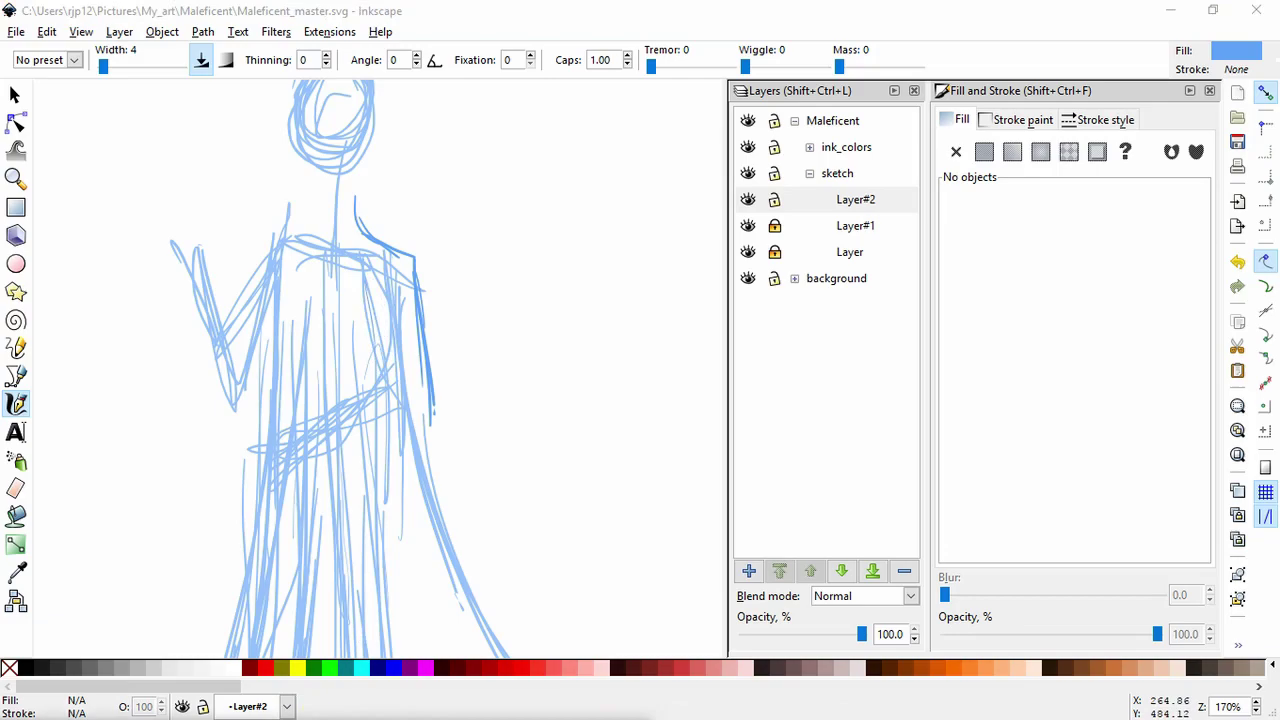
{"action": "left_click_drag", "start_coordinate": [526, 314], "coordinate": [542, 380]}
{"action": "key", "text": "ctrl+z"}
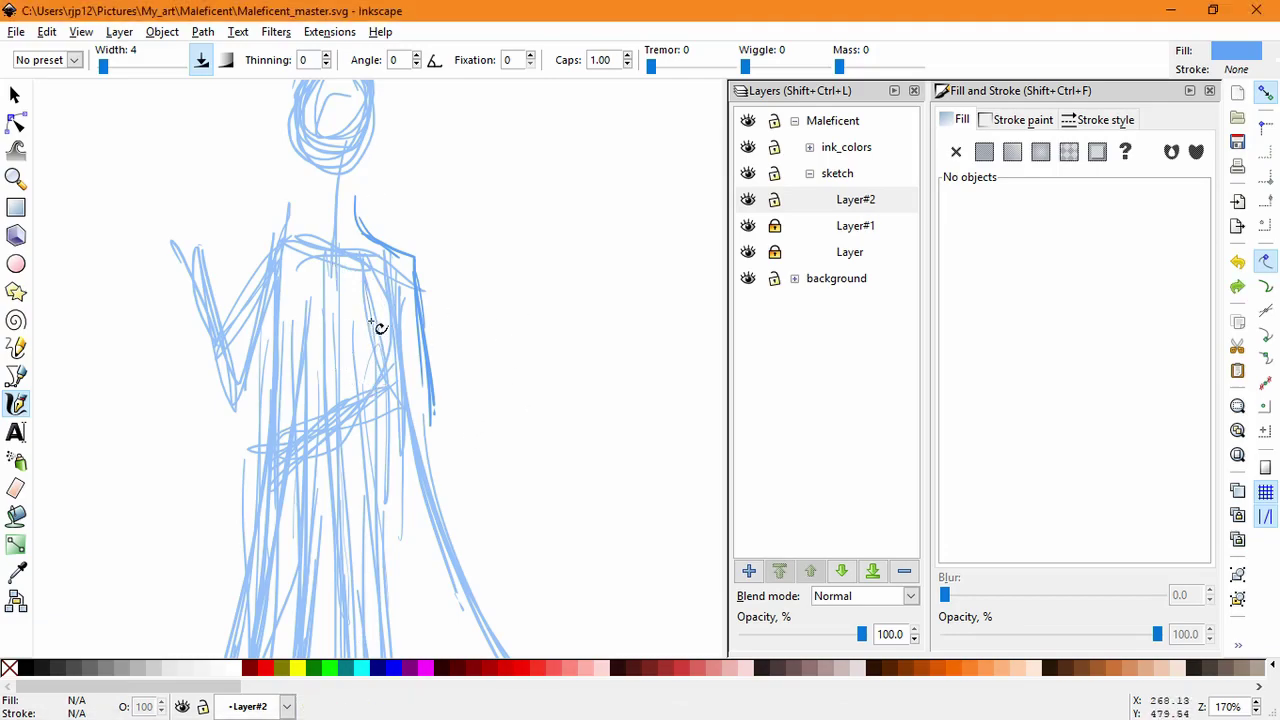
{"action": "mouse_move", "coordinate": [366, 274]}
{"action": "left_mouse_down"}
{"action": "mouse_move", "coordinate": [351, 400]}
{"action": "mouse_move", "coordinate": [397, 371]}
{"action": "mouse_move", "coordinate": [271, 440]}
{"action": "left_mouse_up"}
{"action": "left_click_drag", "start_coordinate": [345, 395], "coordinate": [259, 430]}
{"action": "key", "text": "space"}
{"action": "mouse_move", "coordinate": [434, 388]}
{"action": "left_mouse_down"}
{"action": "mouse_move", "coordinate": [485, 281]}
{"action": "mouse_move", "coordinate": [478, 160]}
{"action": "left_mouse_up"}
{"action": "left_click_drag", "start_coordinate": [471, 206], "coordinate": [508, 590]}
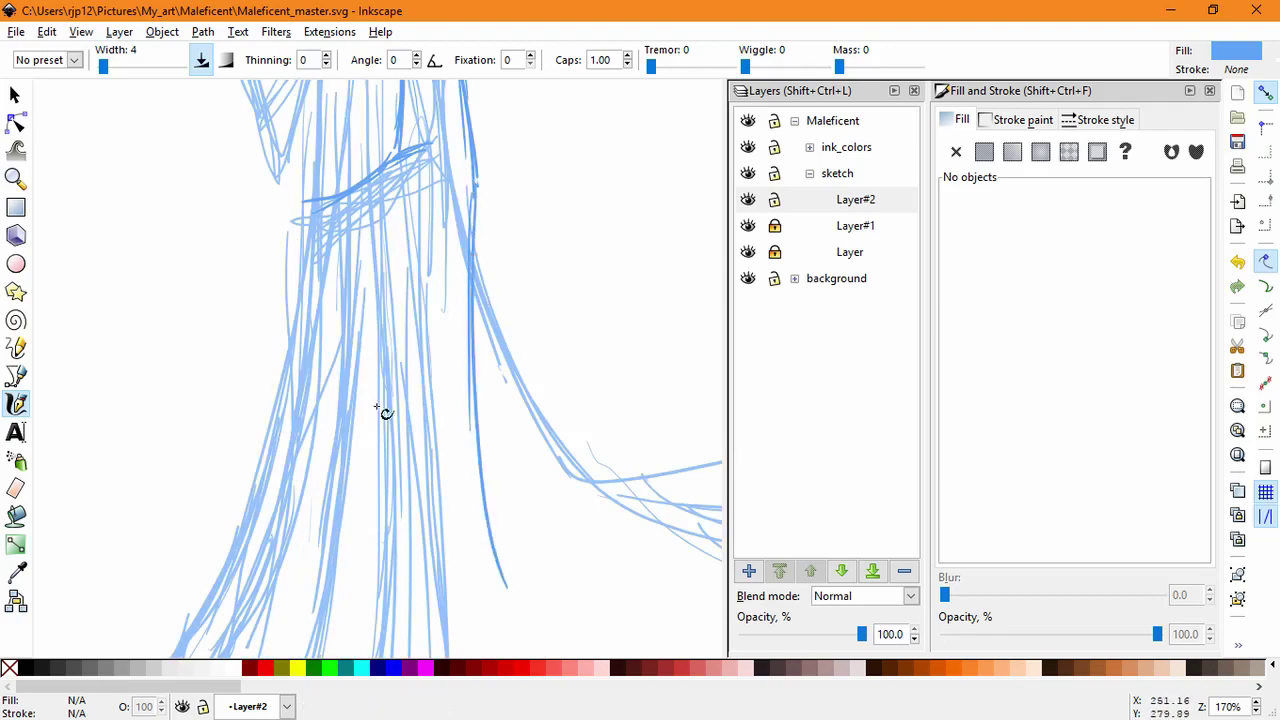
{"action": "left_click_drag", "start_coordinate": [302, 218], "coordinate": [337, 341]}
{"action": "left_click_drag", "start_coordinate": [328, 270], "coordinate": [332, 570]}
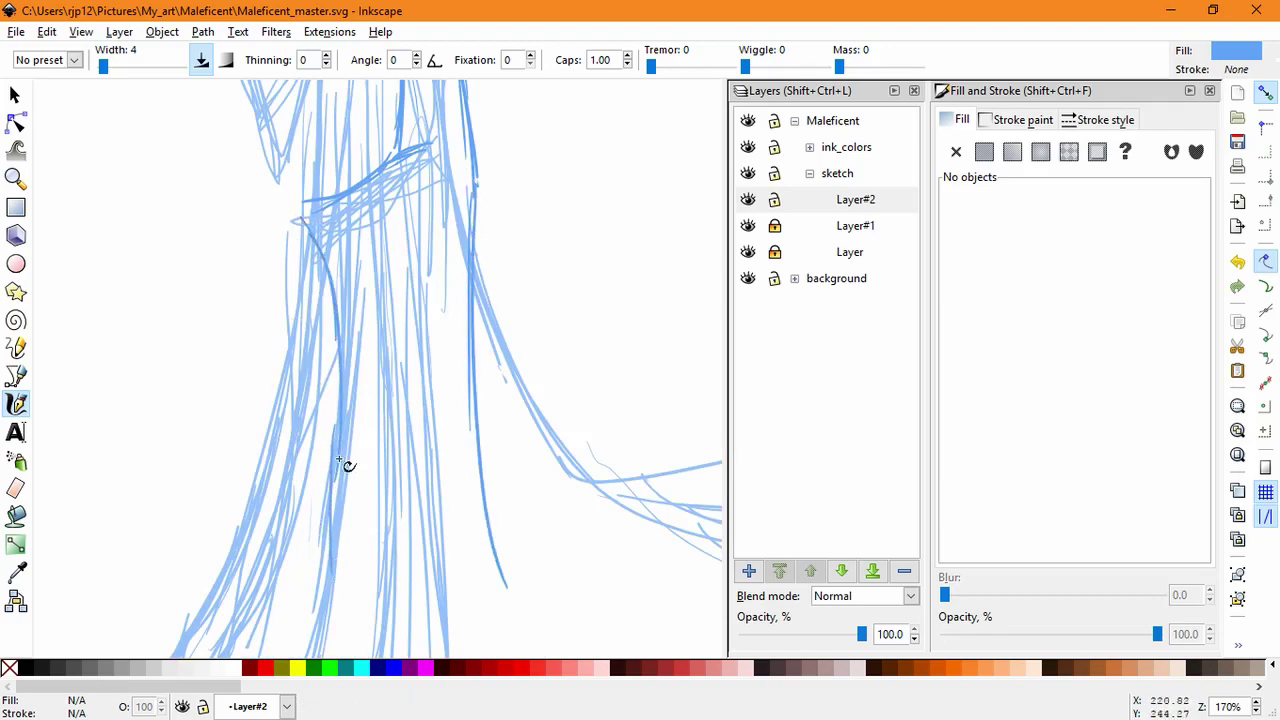
{"action": "left_click_drag", "start_coordinate": [338, 430], "coordinate": [338, 591]}
{"action": "left_click_drag", "start_coordinate": [333, 448], "coordinate": [338, 305]}
{"action": "left_click_drag", "start_coordinate": [488, 472], "coordinate": [540, 648]}
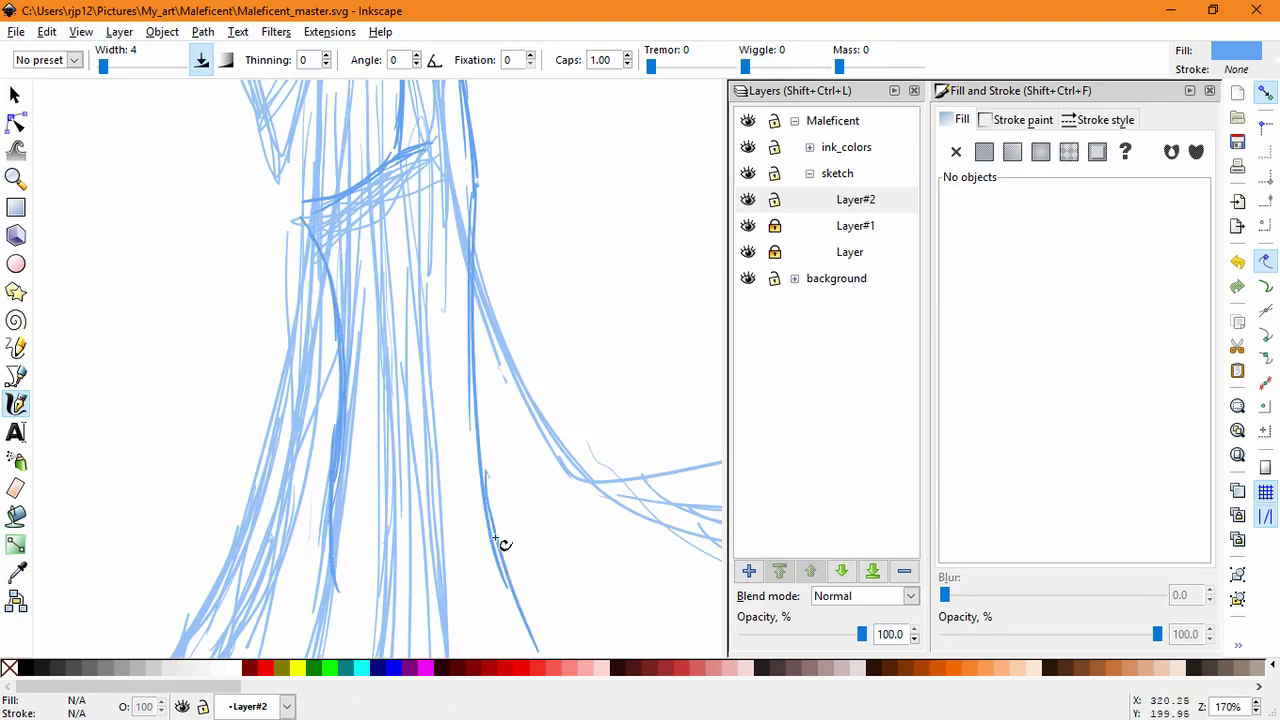
{"action": "left_click_drag", "start_coordinate": [460, 563], "coordinate": [443, 410]}
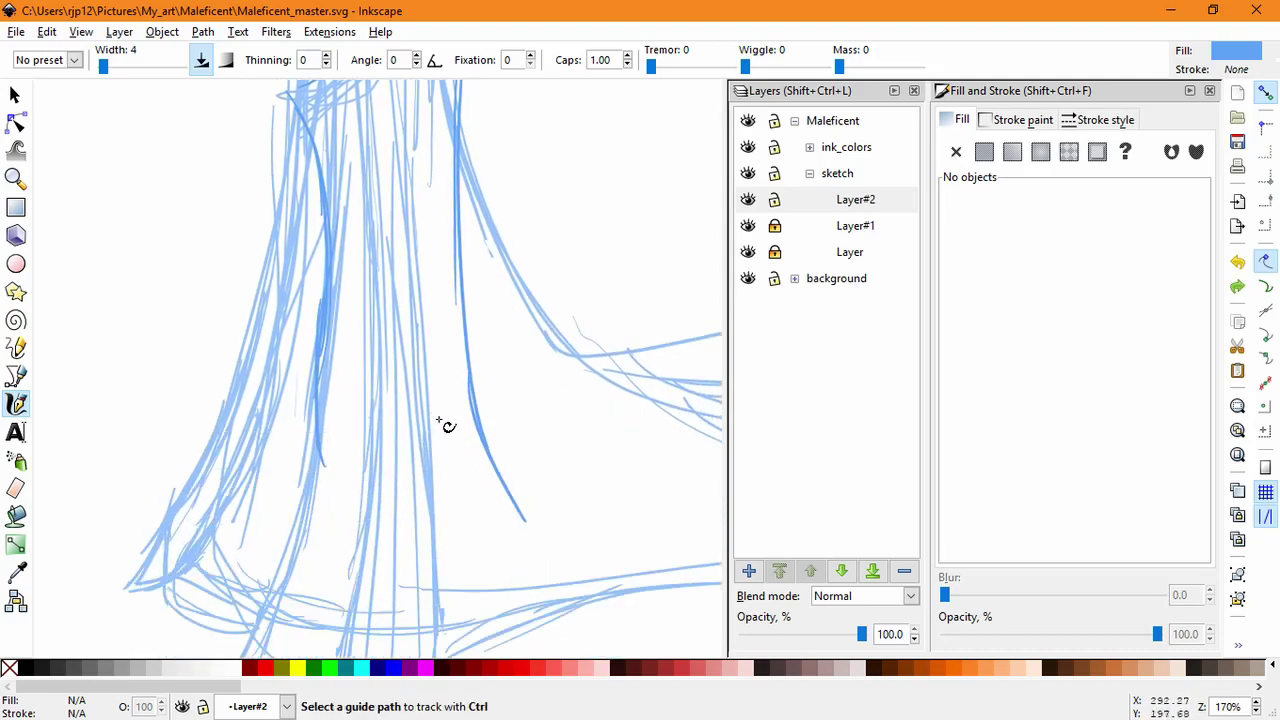
{"action": "key", "text": "ctrl+z"}
{"action": "key", "text": "ctrl+z"}
{"action": "key", "text": "ctrl+z"}
{"action": "key", "text": "ctrl+z"}
Step: Sketch the back edge of the hanging sleeve down to the hem below the train side of the skirt
{"action": "mouse_move", "coordinate": [443, 374]}
{"action": "left_mouse_down"}
{"action": "mouse_move", "coordinate": [431, 297]}
{"action": "mouse_move", "coordinate": [446, 285]}
{"action": "left_mouse_up"}
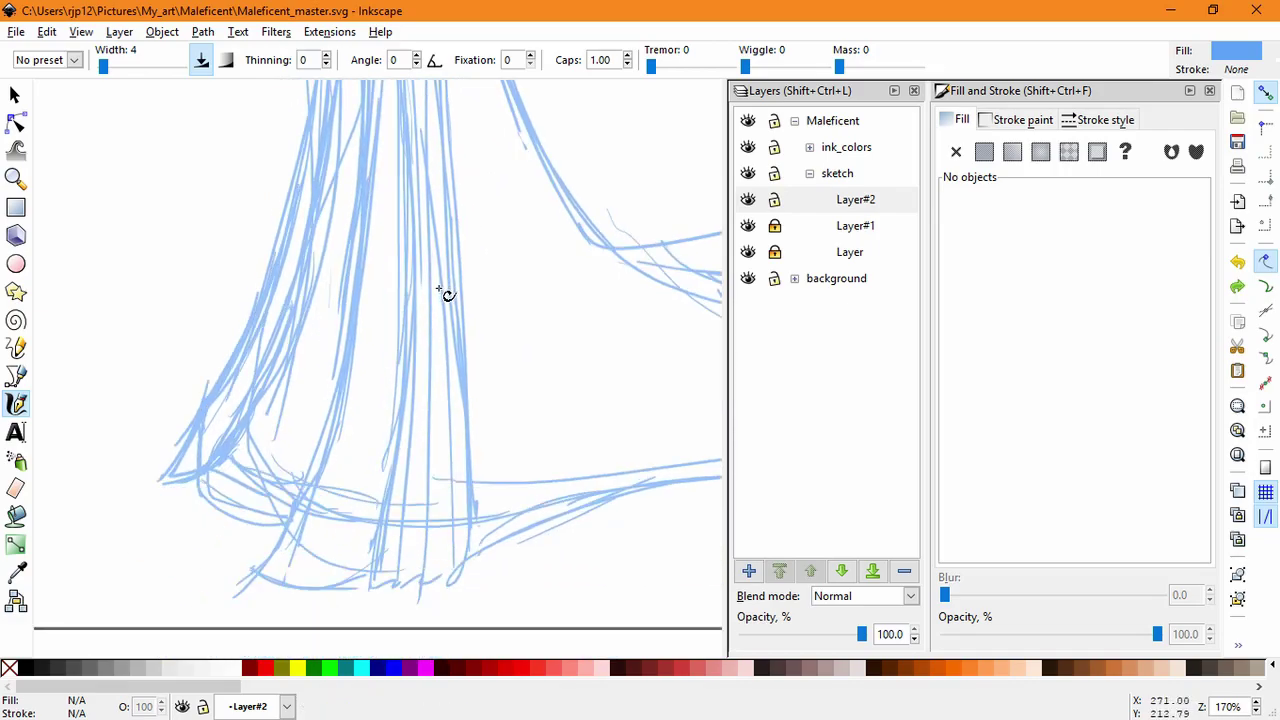
{"action": "left_click_drag", "start_coordinate": [455, 588], "coordinate": [468, 308]}
{"action": "left_click_drag", "start_coordinate": [475, 528], "coordinate": [436, 198]}
{"action": "left_click_drag", "start_coordinate": [463, 572], "coordinate": [477, 356]}
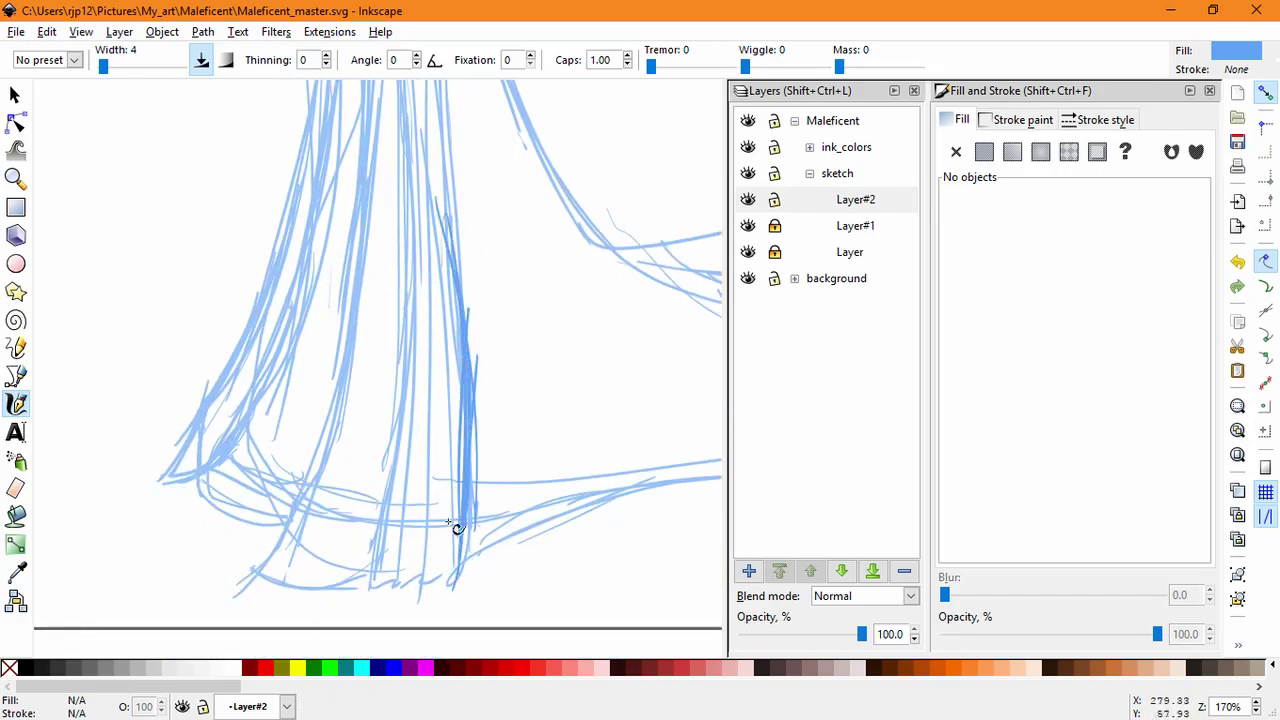
{"action": "scroll", "coordinate": [425, 280], "scroll_direction": "up", "scroll_amount": 4}
{"action": "left_click_drag", "start_coordinate": [342, 157], "coordinate": [469, 461]}
{"action": "left_click_drag", "start_coordinate": [392, 240], "coordinate": [471, 576]}
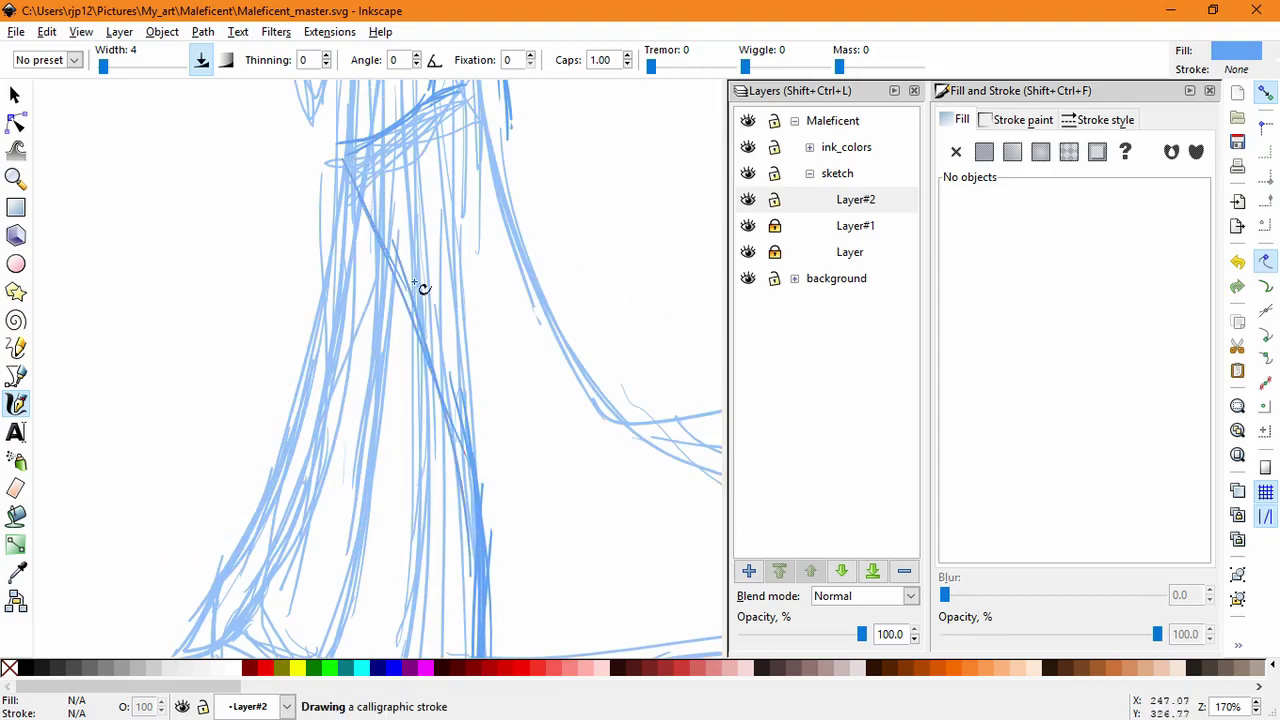
{"action": "left_click_drag", "start_coordinate": [416, 281], "coordinate": [471, 550]}
{"action": "left_click_drag", "start_coordinate": [511, 91], "coordinate": [511, 246]}
{"action": "mouse_move", "coordinate": [513, 119]}
{"action": "left_mouse_down"}
{"action": "mouse_move", "coordinate": [515, 414]}
{"action": "mouse_move", "coordinate": [486, 330]}
{"action": "left_mouse_up"}
{"action": "key", "text": "ctrl+z"}
{"action": "key", "text": "ctrl+z"}
{"action": "key", "text": "ctrl+z"}
{"action": "key", "text": "ctrl+z"}
{"action": "key", "text": "ctrl+z"}
{"action": "key", "text": "ctrl+z"}
{"action": "key", "text": "ctrl+z"}
{"action": "key", "text": "ctrl+z"}
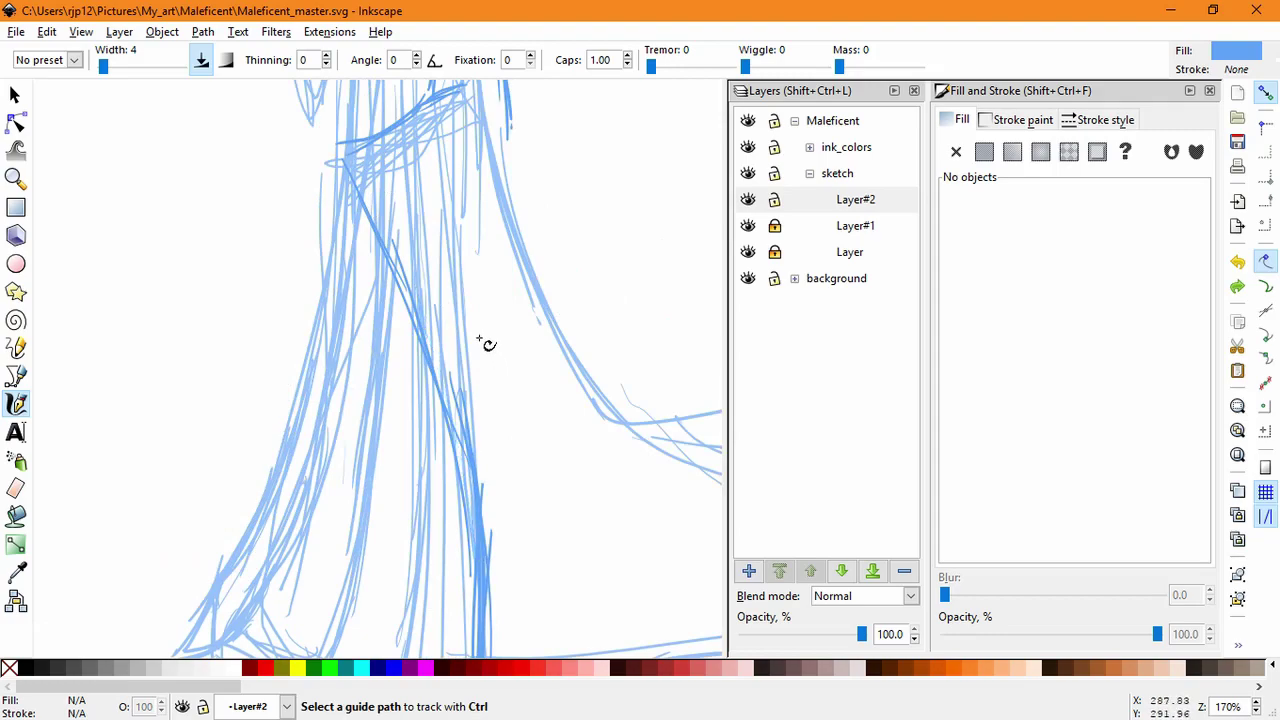
Step: Sketch the hanging sleeve's front edge from the wrist down the skirt, with zigzag folds along its lower opening
{"action": "mouse_move", "coordinate": [342, 152]}
{"action": "left_mouse_down"}
{"action": "mouse_move", "coordinate": [384, 420]}
{"action": "mouse_move", "coordinate": [381, 568]}
{"action": "left_mouse_up"}
{"action": "left_click_drag", "start_coordinate": [384, 478], "coordinate": [380, 584]}
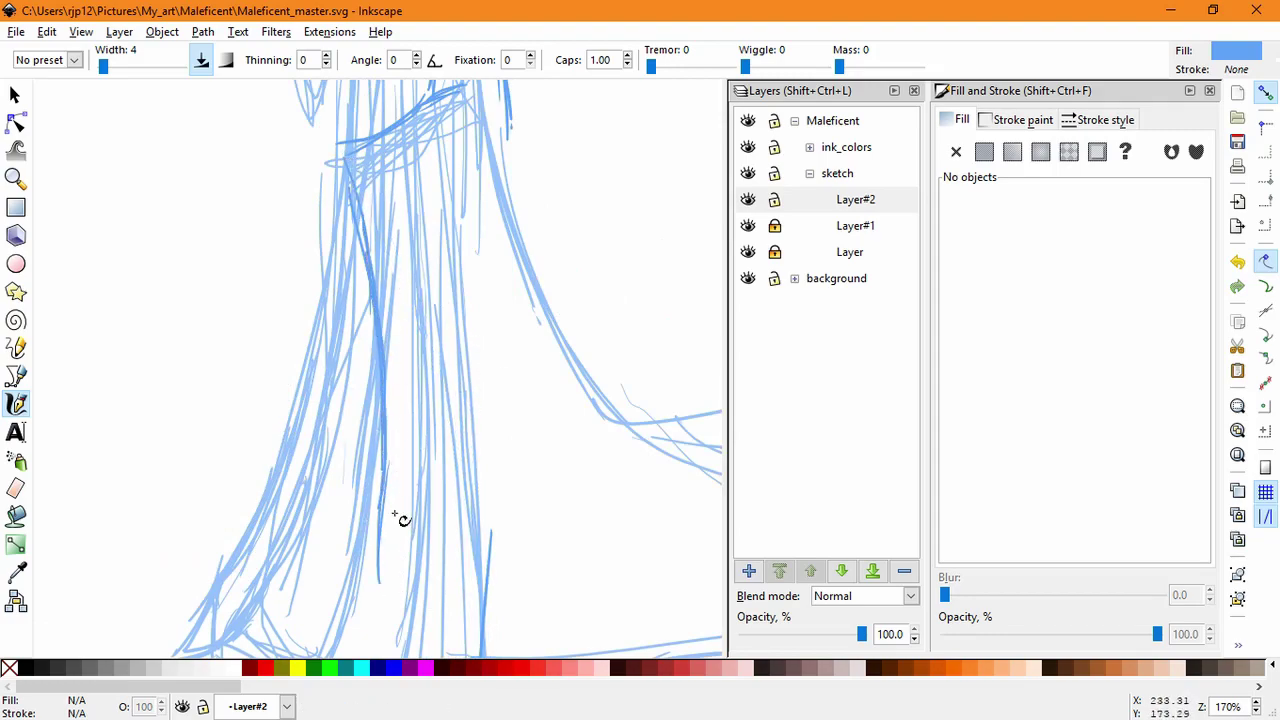
{"action": "left_click_drag", "start_coordinate": [426, 412], "coordinate": [384, 632]}
{"action": "left_click_drag", "start_coordinate": [426, 462], "coordinate": [440, 292]}
{"action": "mouse_move", "coordinate": [446, 236]}
{"action": "left_mouse_down"}
{"action": "mouse_move", "coordinate": [452, 380]}
{"action": "mouse_move", "coordinate": [437, 500]}
{"action": "left_mouse_up"}
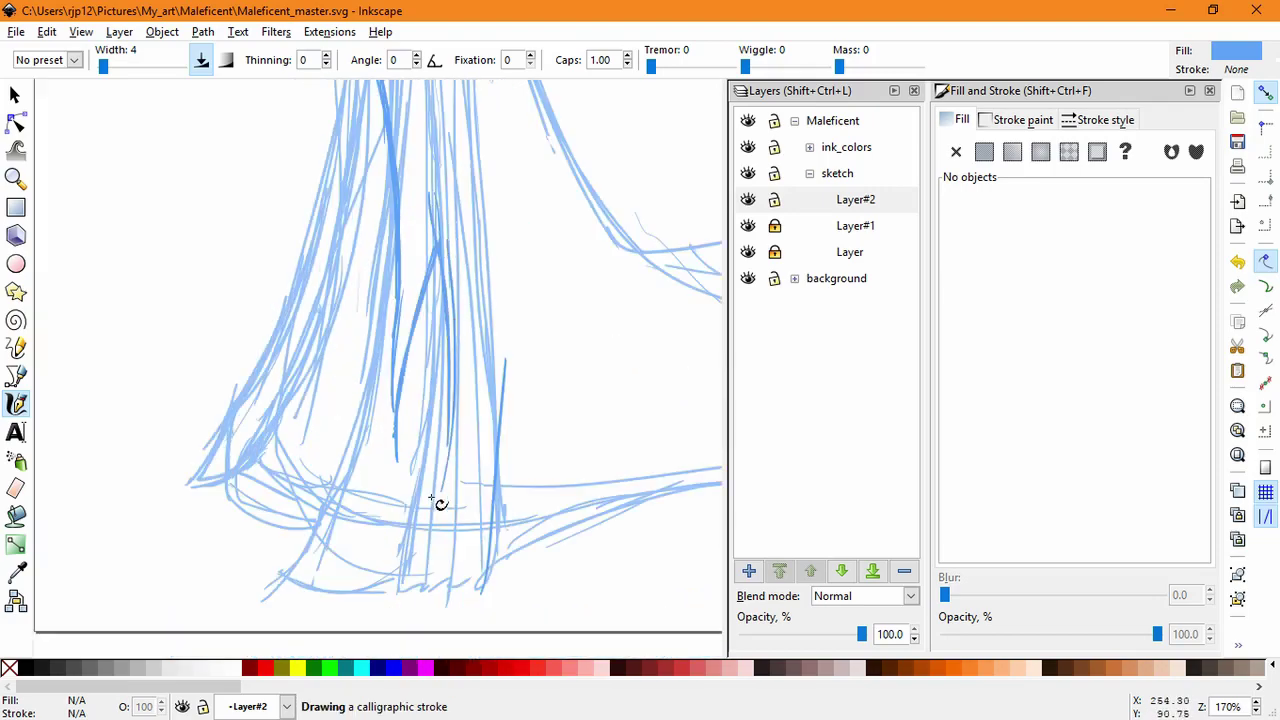
{"action": "mouse_move", "coordinate": [498, 312]}
{"action": "left_mouse_down"}
{"action": "mouse_move", "coordinate": [428, 520]}
{"action": "mouse_move", "coordinate": [498, 438]}
{"action": "left_mouse_up"}
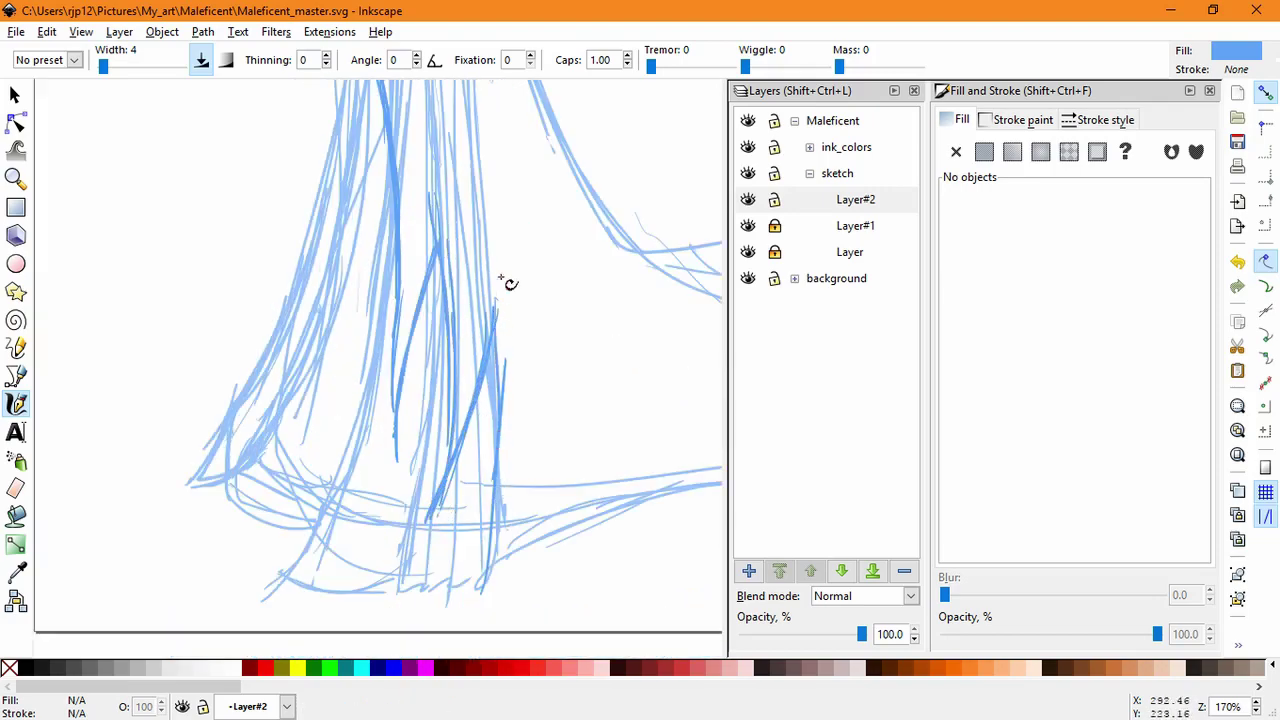
Step: Strengthen the sleeve's back edge to its lower tip and sketch a short curve rising from the tip toward the train
{"action": "left_click_drag", "start_coordinate": [501, 280], "coordinate": [480, 592]}
{"action": "left_click_drag", "start_coordinate": [553, 490], "coordinate": [480, 598]}
{"action": "key", "text": "ctrl+z"}
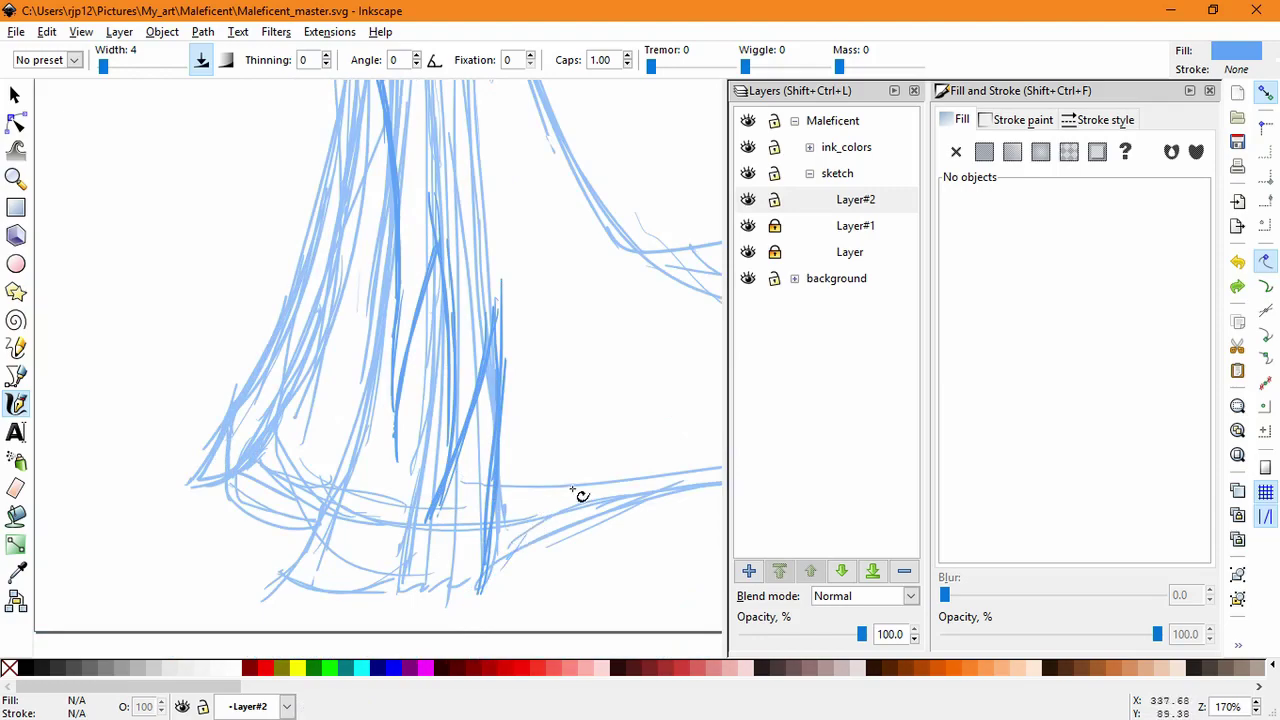
{"action": "mouse_move", "coordinate": [565, 495]}
{"action": "left_mouse_down"}
{"action": "mouse_move", "coordinate": [480, 598]}
{"action": "mouse_move", "coordinate": [598, 470]}
{"action": "left_mouse_up"}
{"action": "left_click_drag", "start_coordinate": [480, 600], "coordinate": [590, 472]}
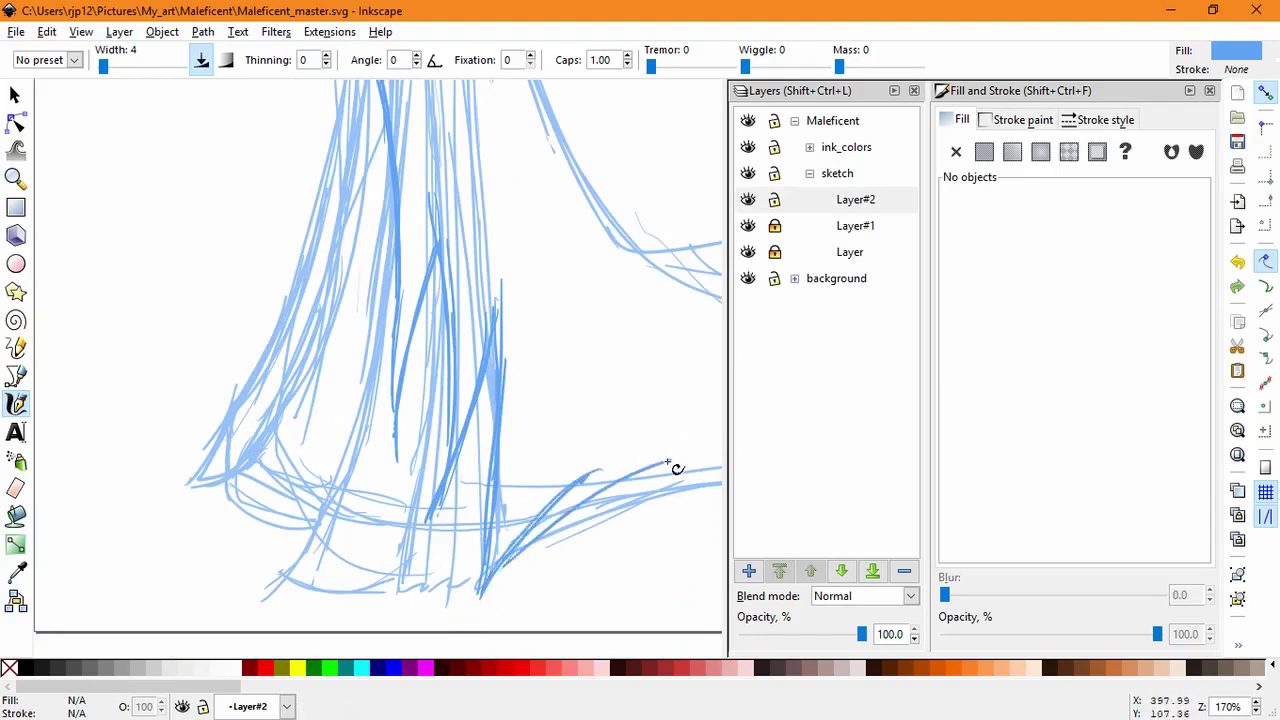
{"action": "key", "text": "ctrl+z"}
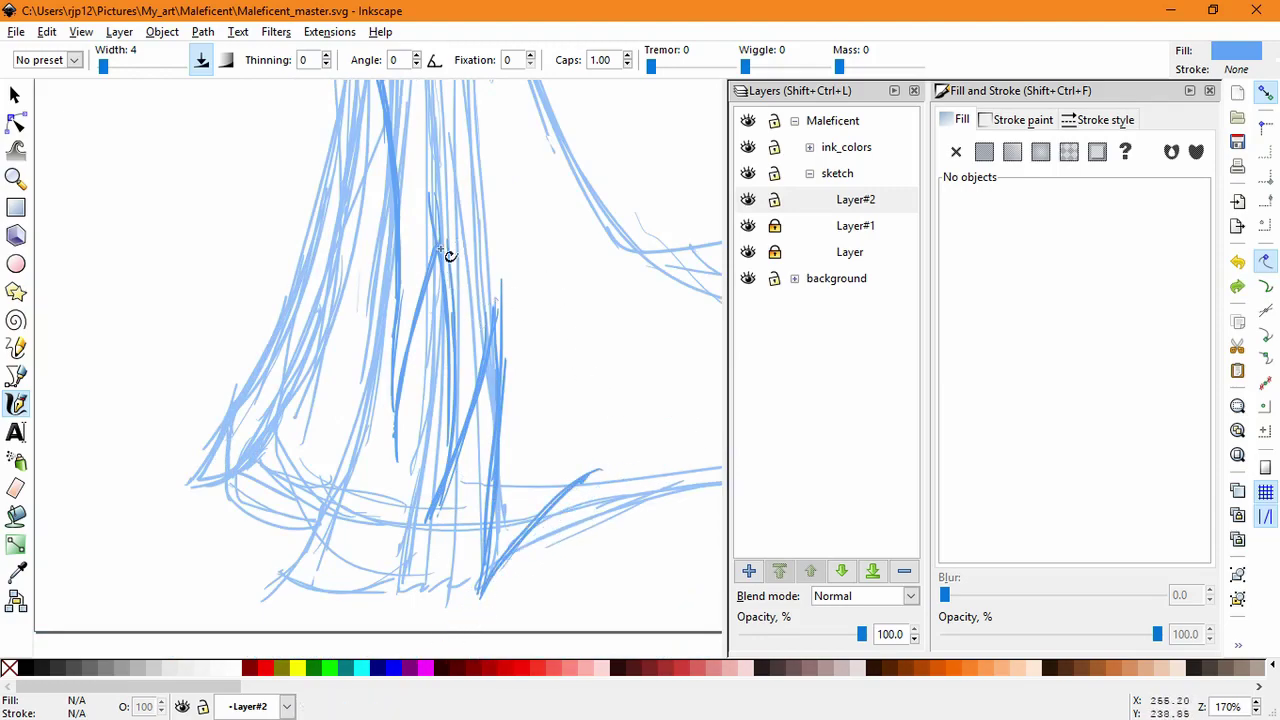
Step: Darken the middle fold of the hanging sleeve and add a small rounded cuff curve at the wrist
{"action": "left_click_drag", "start_coordinate": [440, 249], "coordinate": [440, 460]}
{"action": "left_click_drag", "start_coordinate": [448, 320], "coordinate": [439, 490]}
{"action": "left_click_drag", "start_coordinate": [446, 268], "coordinate": [445, 460]}
{"action": "key", "text": "space"}
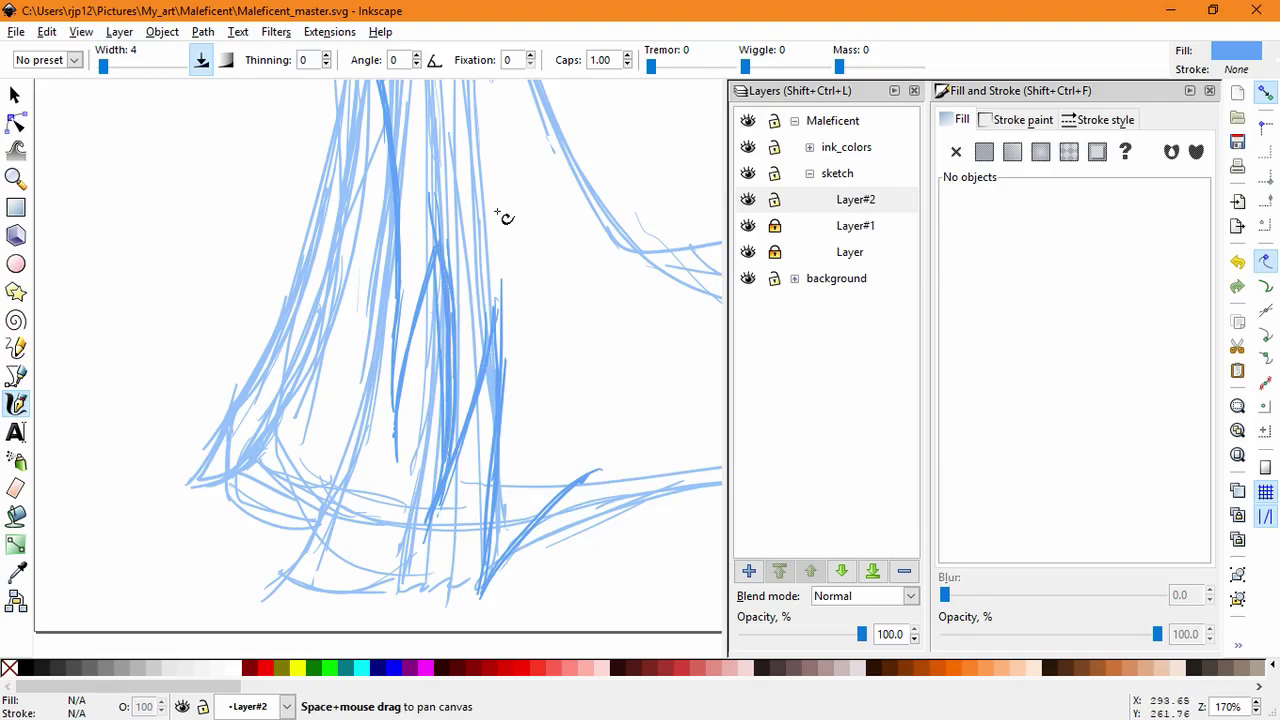
{"action": "scroll", "coordinate": [507, 218], "scroll_direction": "up", "scroll_amount": 8}
{"action": "mouse_move", "coordinate": [429, 306]}
{"action": "left_mouse_down"}
{"action": "mouse_move", "coordinate": [451, 323]}
{"action": "mouse_move", "coordinate": [423, 289]}
{"action": "left_mouse_up"}
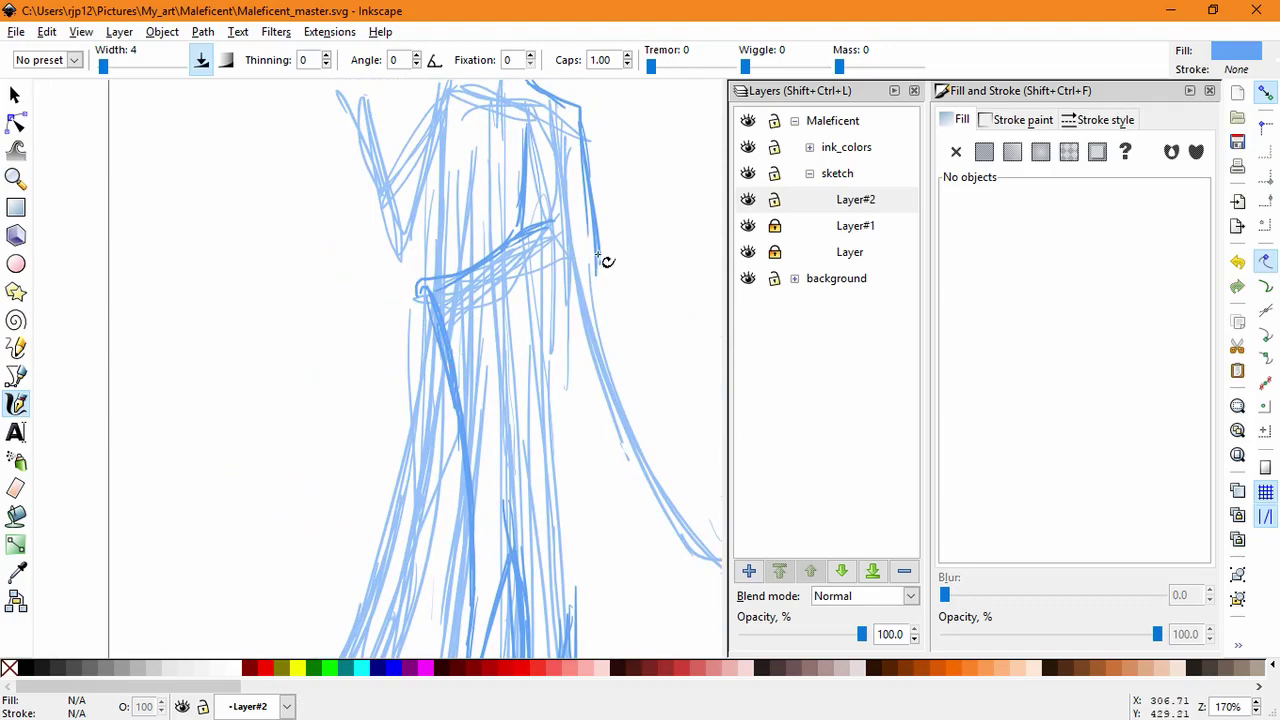
Step: Trace the gown's outer back edge from the elbow down to where the train begins
{"action": "left_click_drag", "start_coordinate": [598, 255], "coordinate": [566, 410]}
{"action": "key", "text": "ctrl+z"}
{"action": "mouse_move", "coordinate": [591, 189]}
{"action": "left_mouse_down"}
{"action": "mouse_move", "coordinate": [594, 340]}
{"action": "mouse_move", "coordinate": [623, 439]}
{"action": "mouse_move", "coordinate": [680, 540]}
{"action": "left_mouse_up"}
{"action": "scroll", "coordinate": [606, 389], "scroll_direction": "down", "scroll_amount": 2}
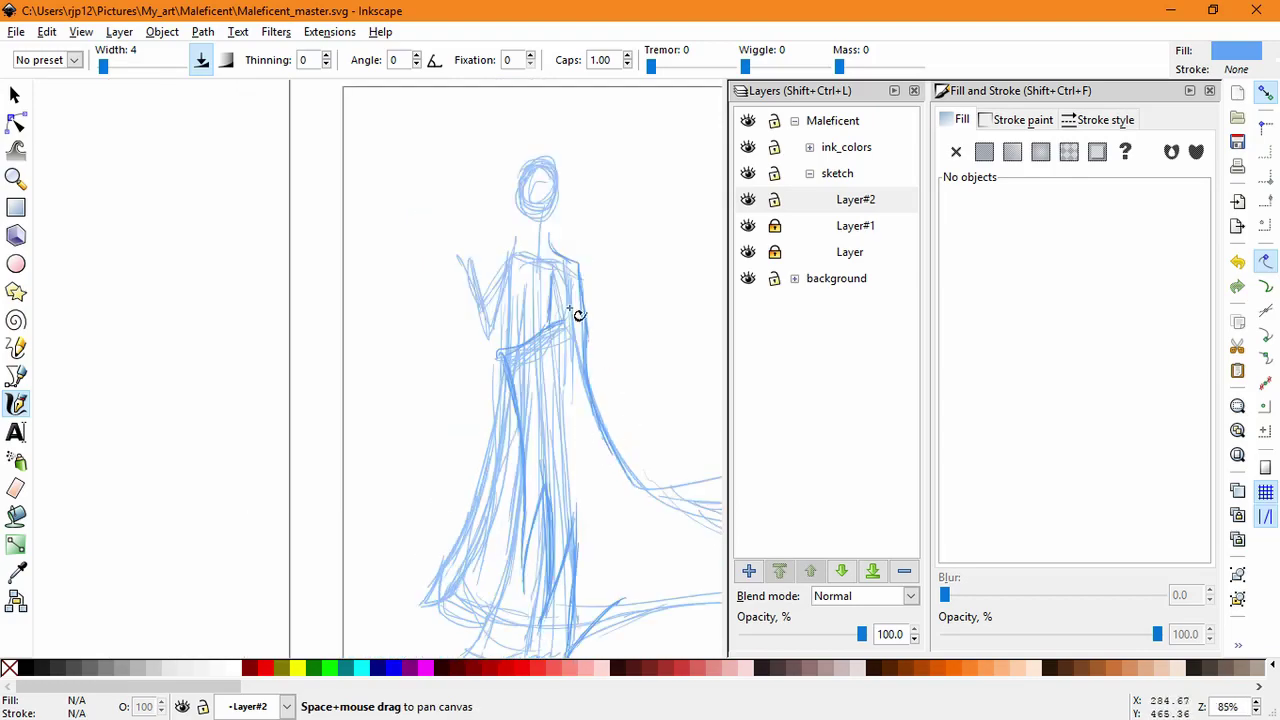
{"action": "mouse_move", "coordinate": [570, 308]}
{"action": "left_mouse_down"}
{"action": "mouse_move", "coordinate": [600, 368]}
{"action": "mouse_move", "coordinate": [531, 314]}
{"action": "mouse_move", "coordinate": [477, 336]}
{"action": "mouse_move", "coordinate": [556, 404]}
{"action": "left_mouse_up"}
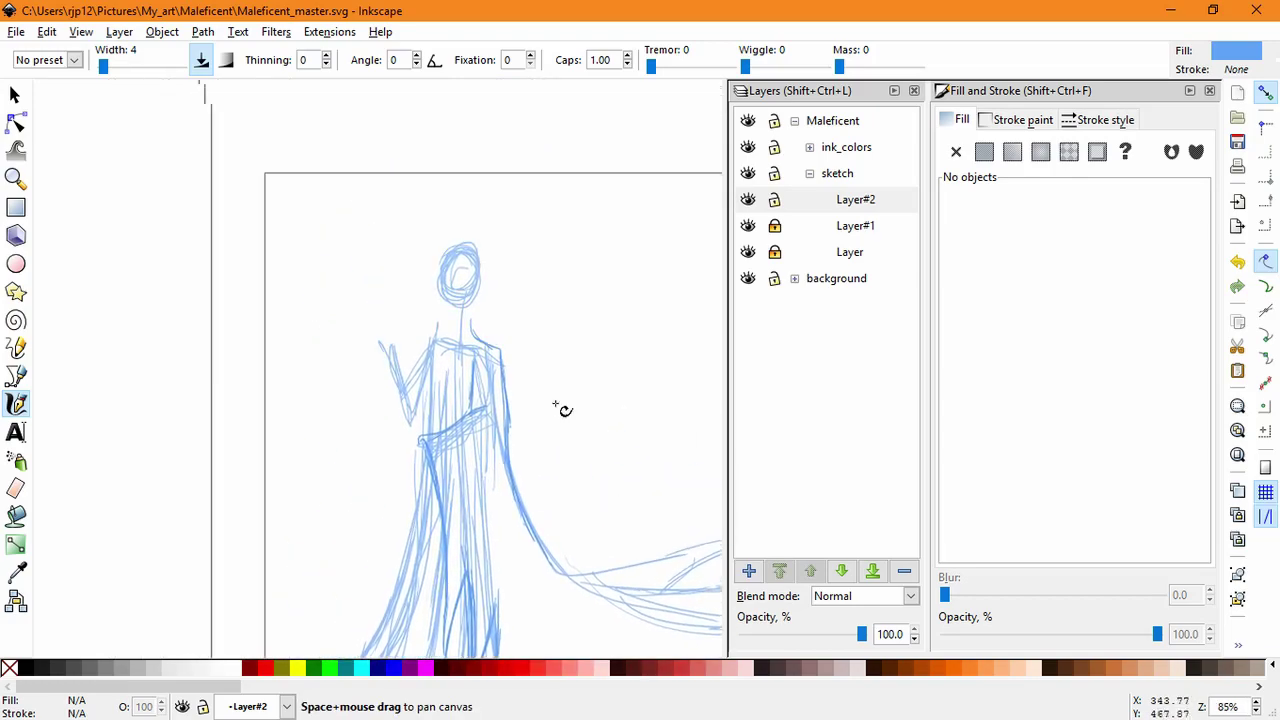
{"action": "scroll", "coordinate": [561, 410], "scroll_direction": "up", "scroll_amount": 3}
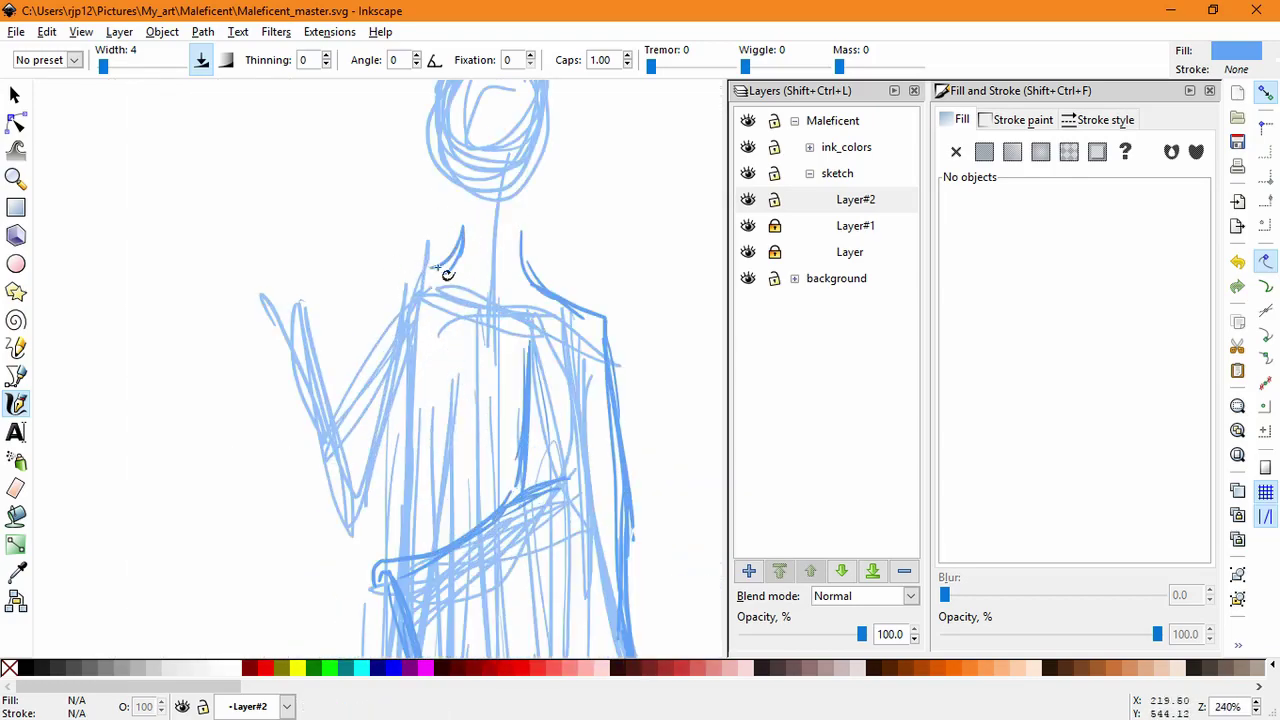
{"action": "left_click_drag", "start_coordinate": [398, 290], "coordinate": [451, 240]}
{"action": "left_click_drag", "start_coordinate": [400, 286], "coordinate": [465, 240]}
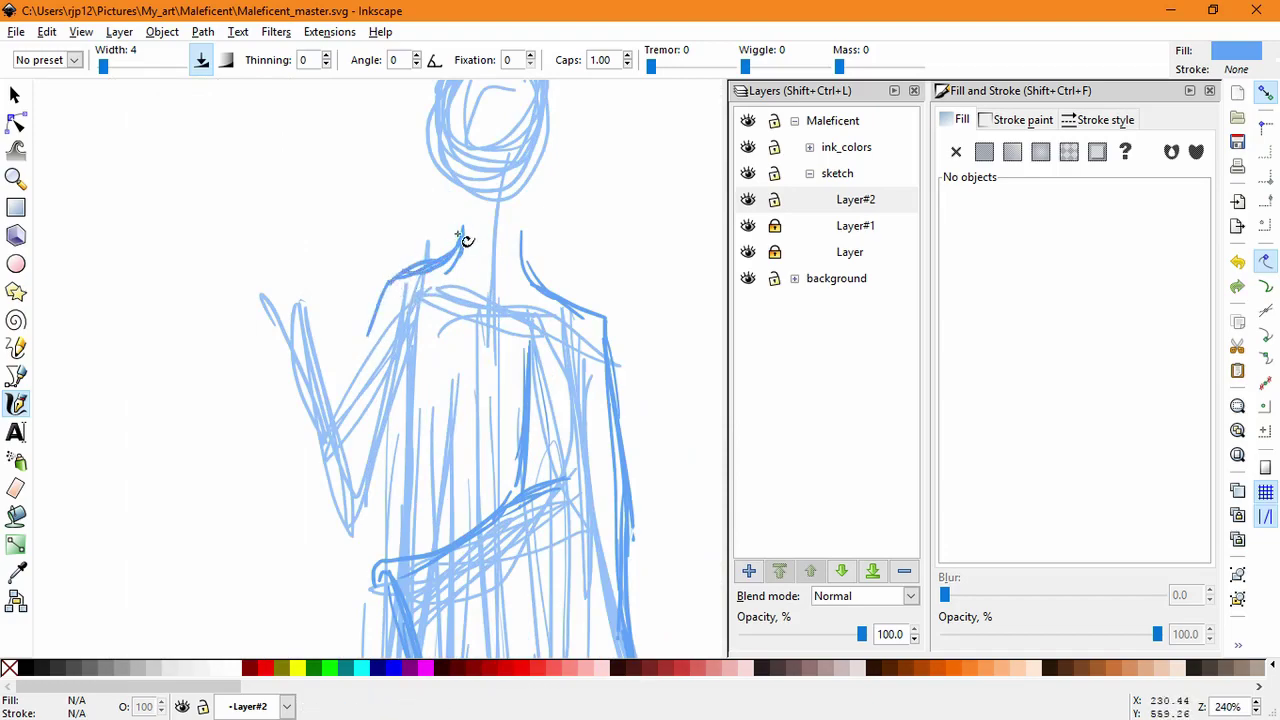
{"action": "left_click_drag", "start_coordinate": [374, 300], "coordinate": [462, 230]}
{"action": "key", "text": "ctrl+z"}
{"action": "key", "text": "ctrl+z"}
{"action": "key", "text": "ctrl+z"}
Step: Sketch the neck, shoulder and upper-arm line on the raised-arm side, and darken the matching contour on the train side
{"action": "key", "text": "z"}
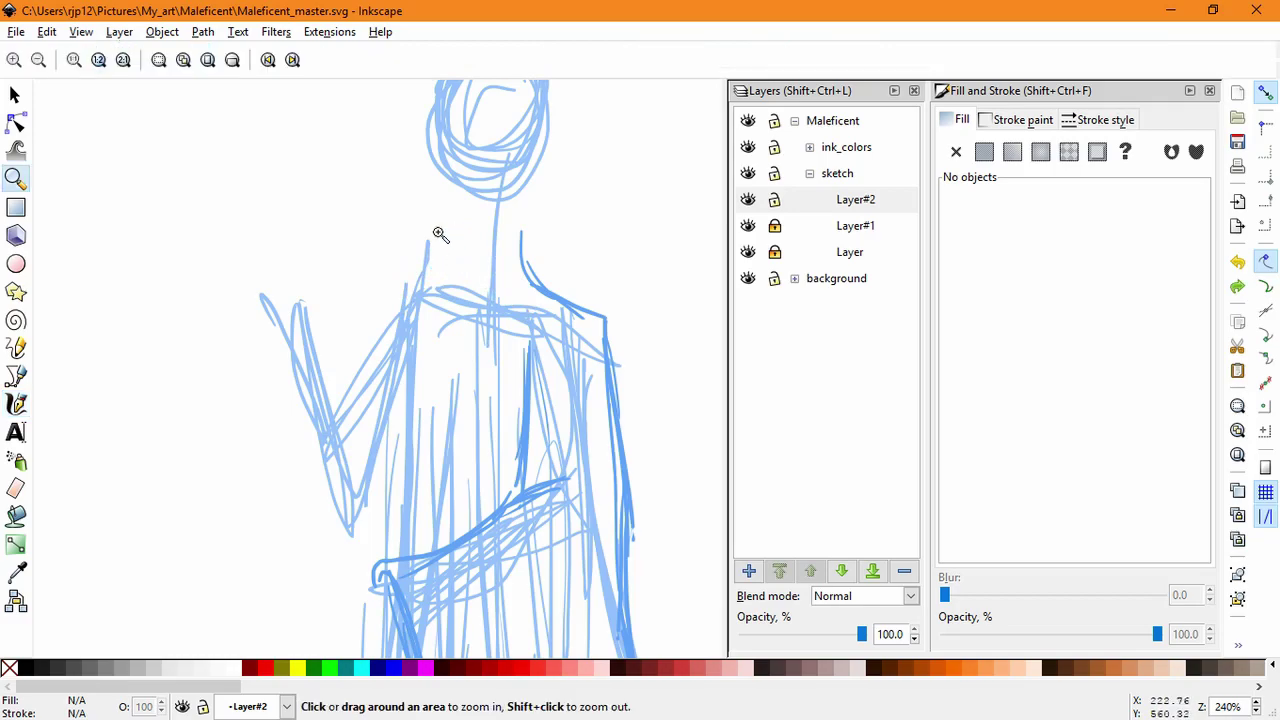
{"action": "left_click", "coordinate": [16, 405]}
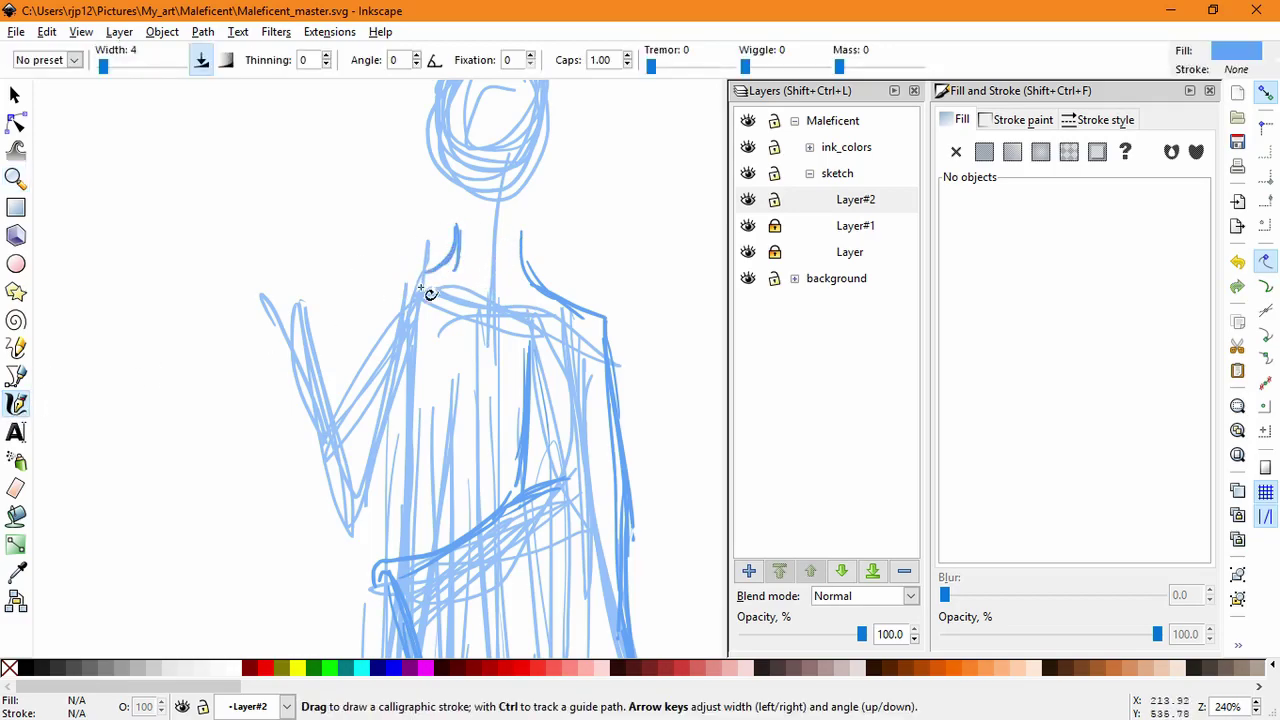
{"action": "mouse_move", "coordinate": [440, 261]}
{"action": "left_mouse_down"}
{"action": "mouse_move", "coordinate": [396, 282]}
{"action": "mouse_move", "coordinate": [363, 368]}
{"action": "left_mouse_up"}
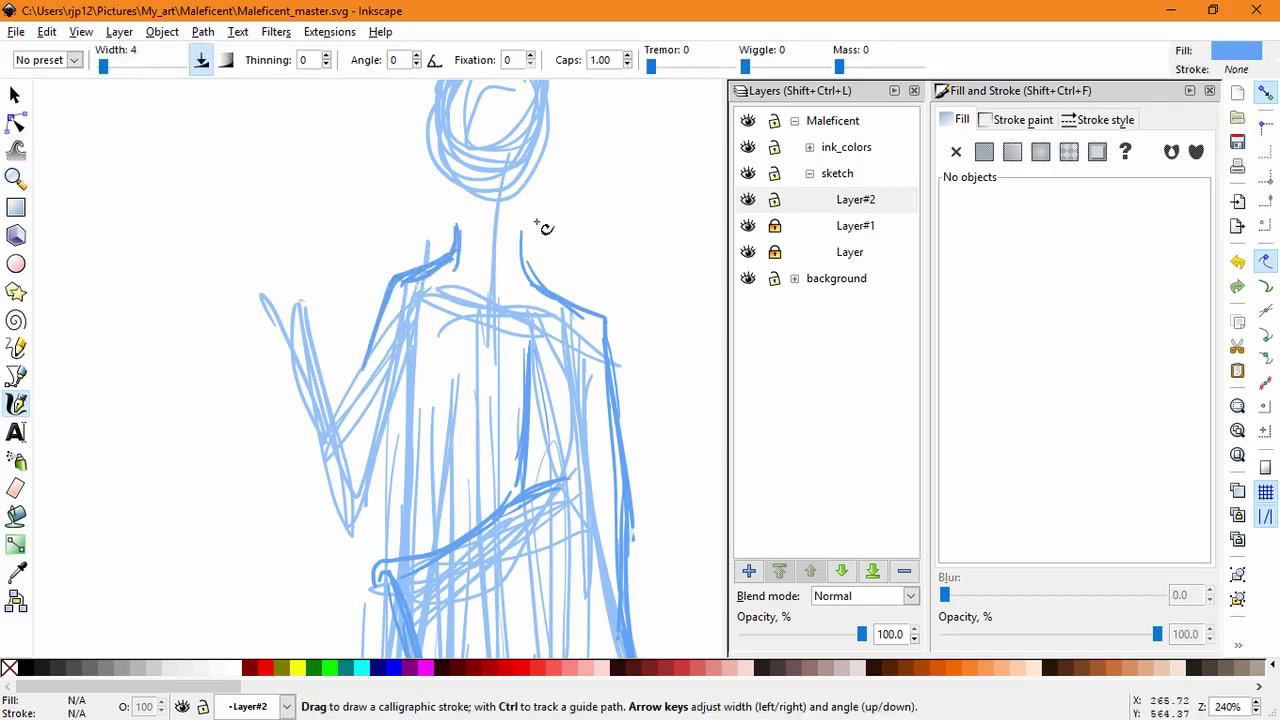
{"action": "mouse_move", "coordinate": [522, 215]}
{"action": "left_mouse_down"}
{"action": "mouse_move", "coordinate": [571, 303]}
{"action": "mouse_move", "coordinate": [606, 314]}
{"action": "mouse_move", "coordinate": [628, 492]}
{"action": "left_mouse_up"}
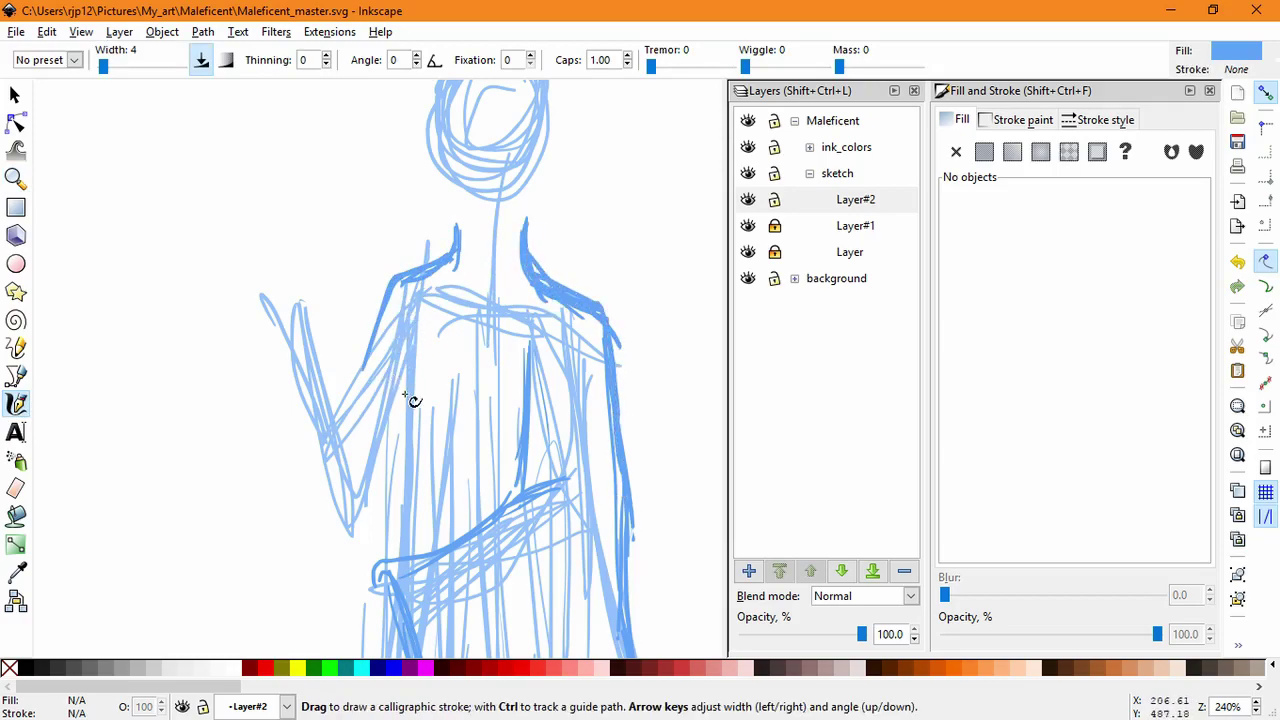
Step: Sketch the side contour of the bodice from the armpit of the raised arm down to the waist
{"action": "key", "text": "space"}
{"action": "left_click_drag", "start_coordinate": [421, 409], "coordinate": [436, 361]}
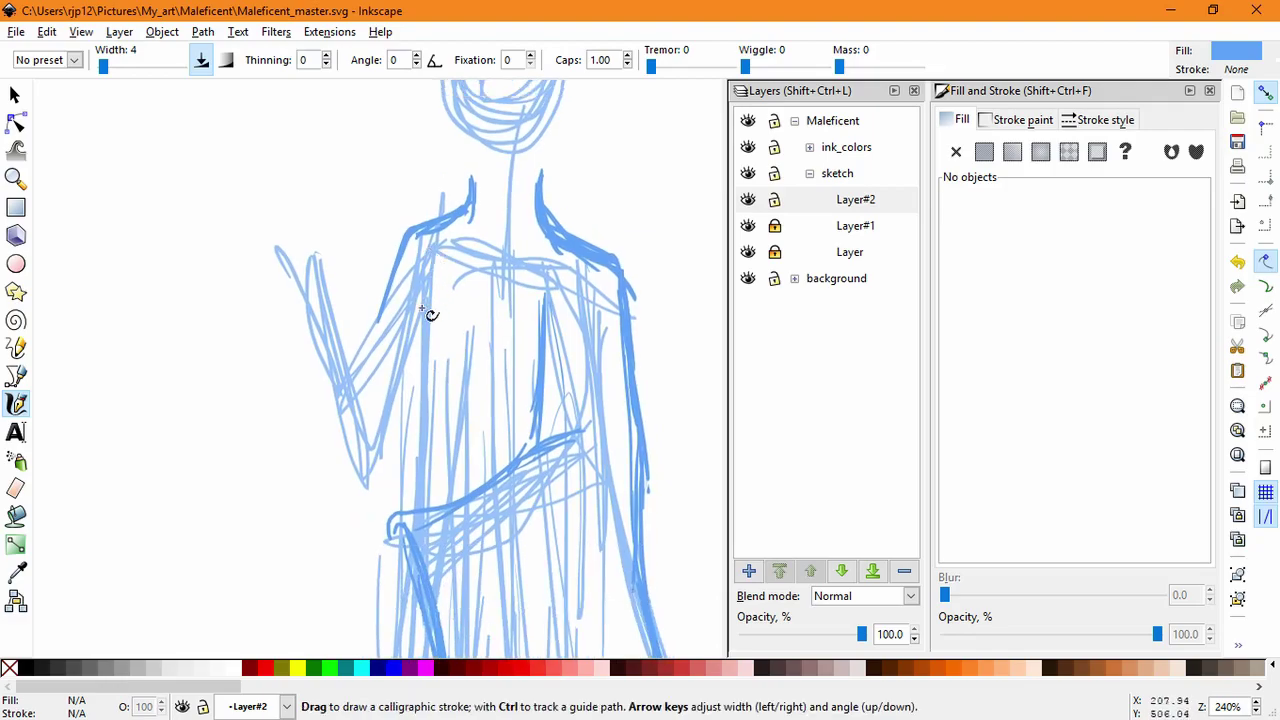
{"action": "mouse_move", "coordinate": [429, 247]}
{"action": "left_mouse_down"}
{"action": "mouse_move", "coordinate": [413, 283]}
{"action": "mouse_move", "coordinate": [399, 443]}
{"action": "left_mouse_up"}
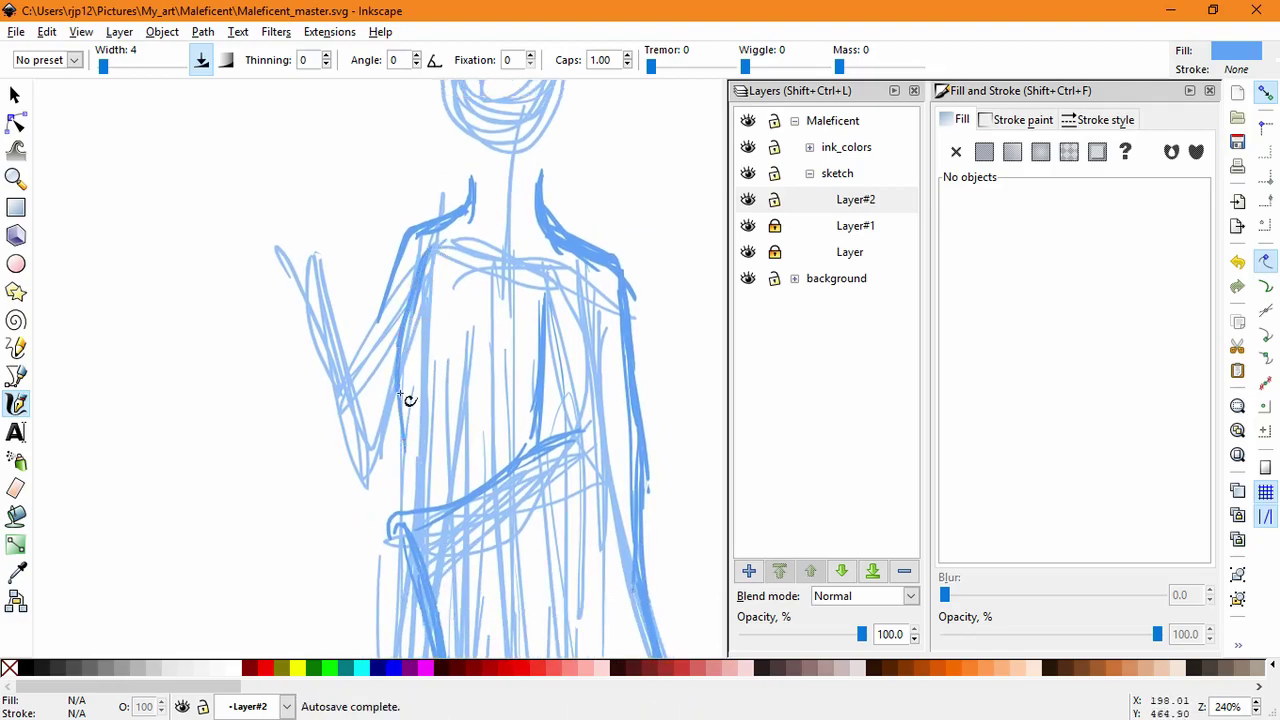
{"action": "left_click_drag", "start_coordinate": [399, 392], "coordinate": [399, 476]}
Step: Sketch the front contour of the gown from the waist down over the hip and skirt
{"action": "key", "text": "space"}
{"action": "left_click_drag", "start_coordinate": [407, 430], "coordinate": [441, 243]}
{"action": "mouse_move", "coordinate": [440, 300]}
{"action": "left_mouse_down"}
{"action": "mouse_move", "coordinate": [411, 586]}
{"action": "mouse_move", "coordinate": [440, 345]}
{"action": "mouse_move", "coordinate": [380, 548]}
{"action": "left_mouse_up"}
{"action": "key", "text": "space"}
{"action": "mouse_move", "coordinate": [391, 556]}
{"action": "left_mouse_down"}
{"action": "mouse_move", "coordinate": [428, 354]}
{"action": "mouse_move", "coordinate": [270, 669]}
{"action": "left_mouse_up"}
{"action": "key", "text": "space"}
{"action": "left_click_drag", "start_coordinate": [451, 361], "coordinate": [444, 580]}
{"action": "left_click_drag", "start_coordinate": [455, 255], "coordinate": [451, 477]}
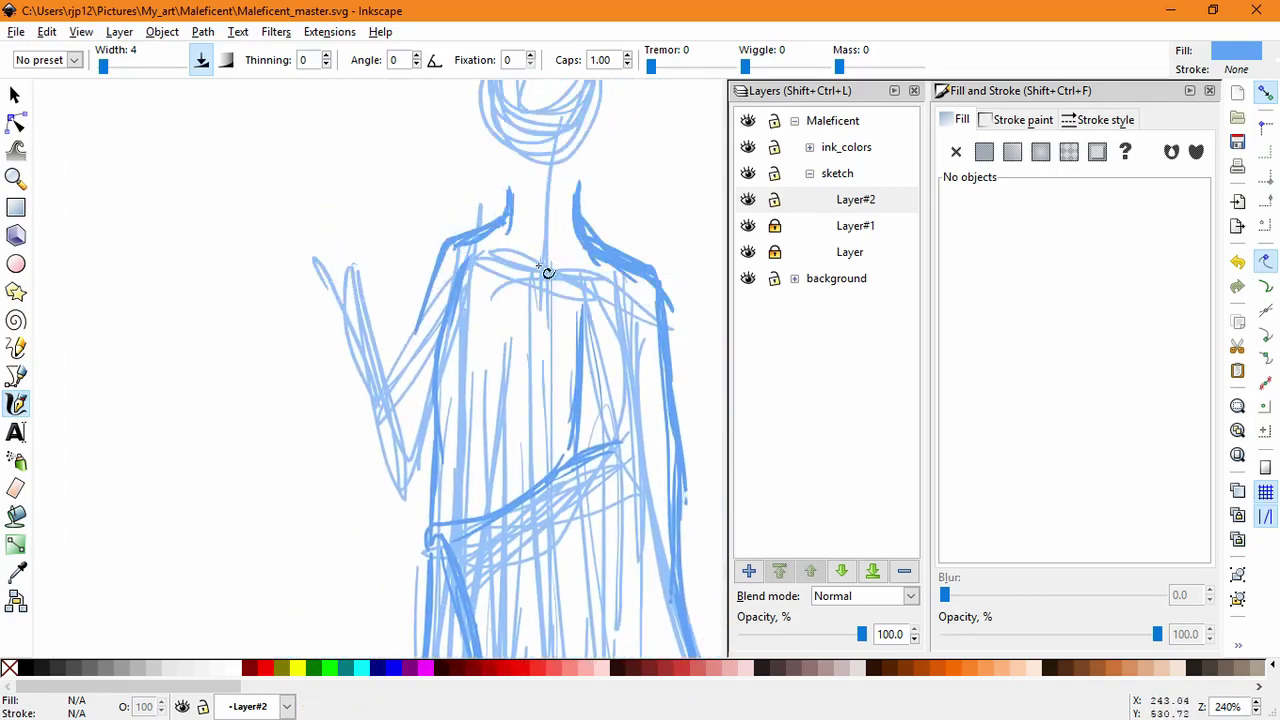
Step: Add another layer above Layer#2 and sketch on it a curve sweeping from the chest across the neck past the train-side shoulder
{"action": "left_click", "coordinate": [748, 570]}
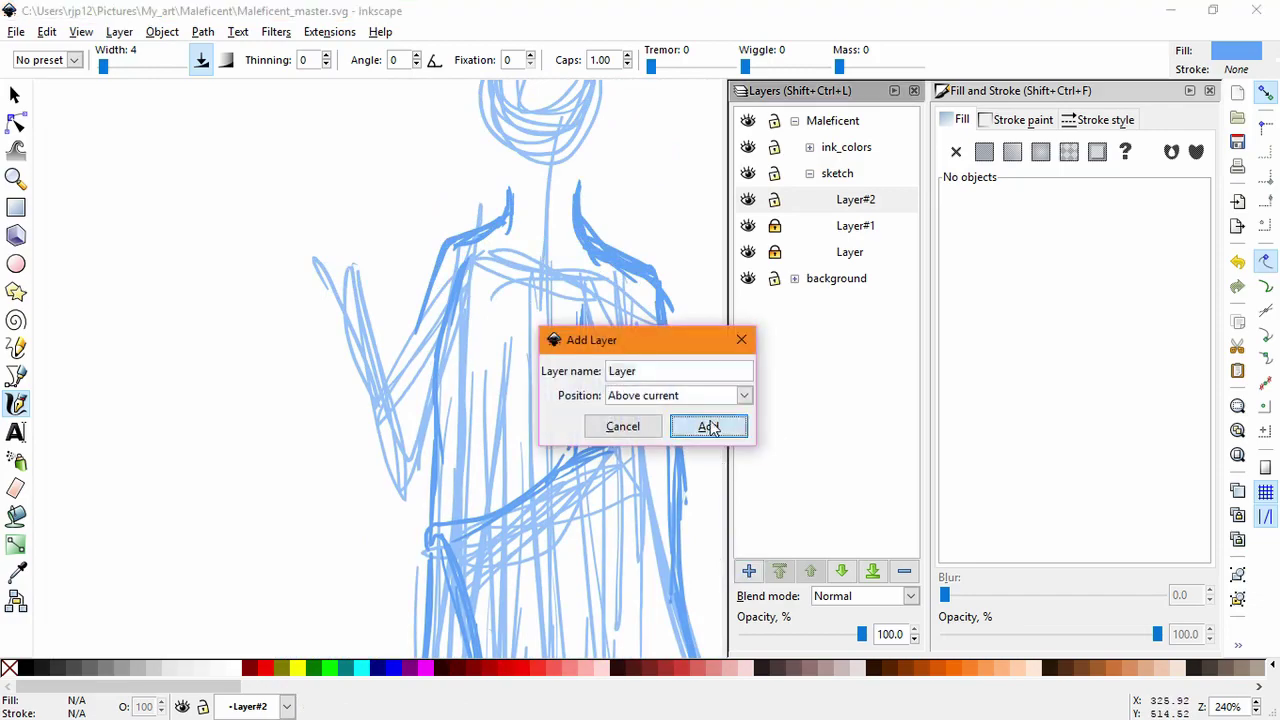
{"action": "left_click", "coordinate": [709, 426]}
{"action": "left_click_drag", "start_coordinate": [513, 317], "coordinate": [573, 217]}
{"action": "key", "text": "ctrl+z"}
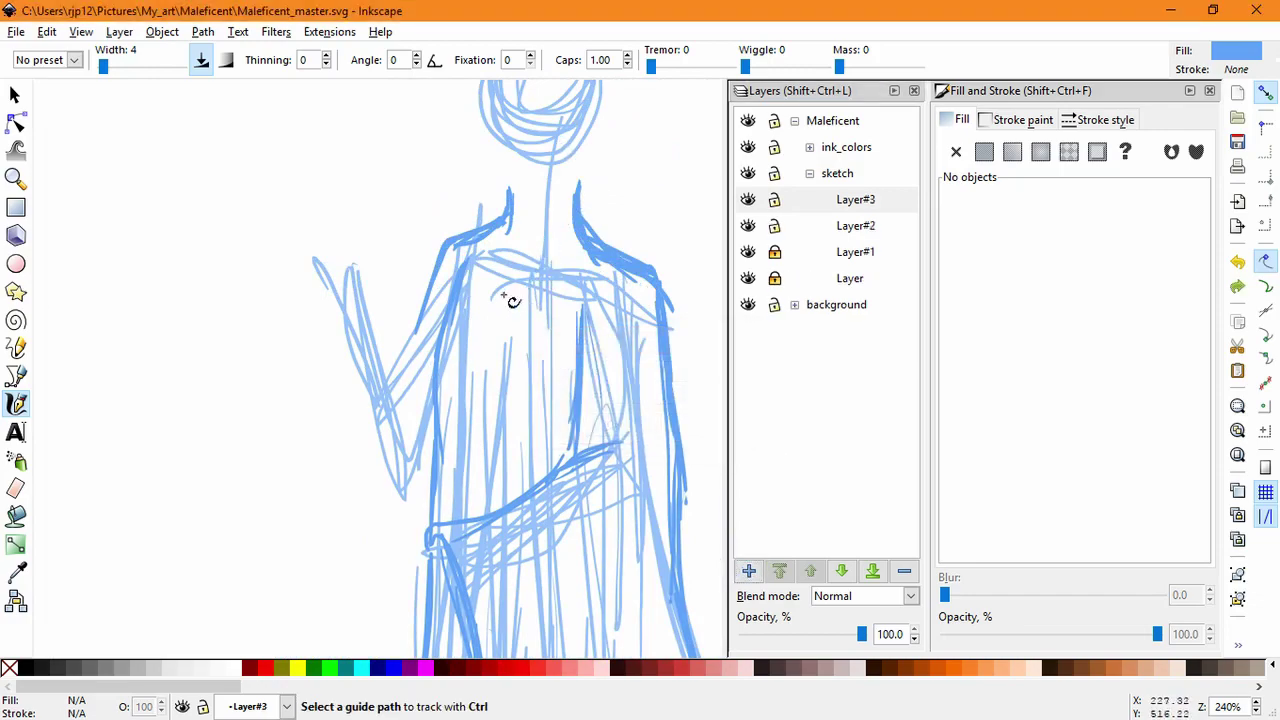
{"action": "left_click_drag", "start_coordinate": [498, 316], "coordinate": [627, 167]}
{"action": "left_click_drag", "start_coordinate": [532, 237], "coordinate": [629, 168]}
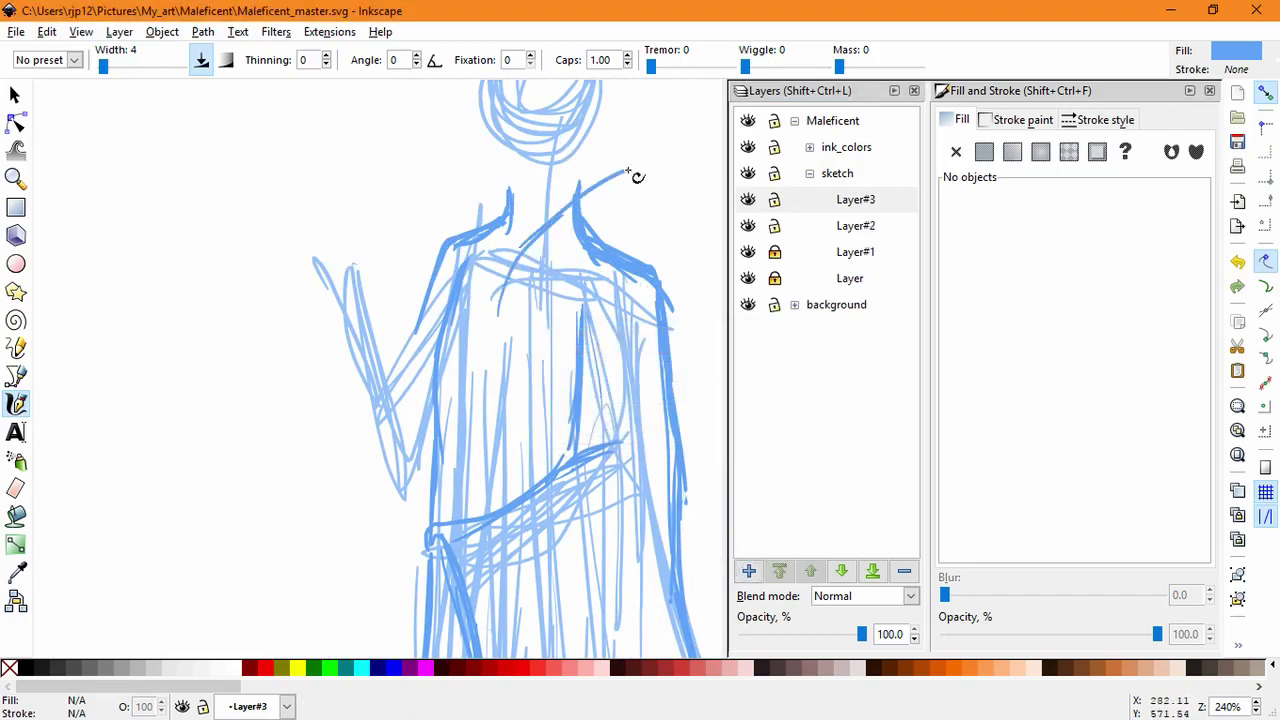
{"action": "left_click_drag", "start_coordinate": [513, 263], "coordinate": [640, 168]}
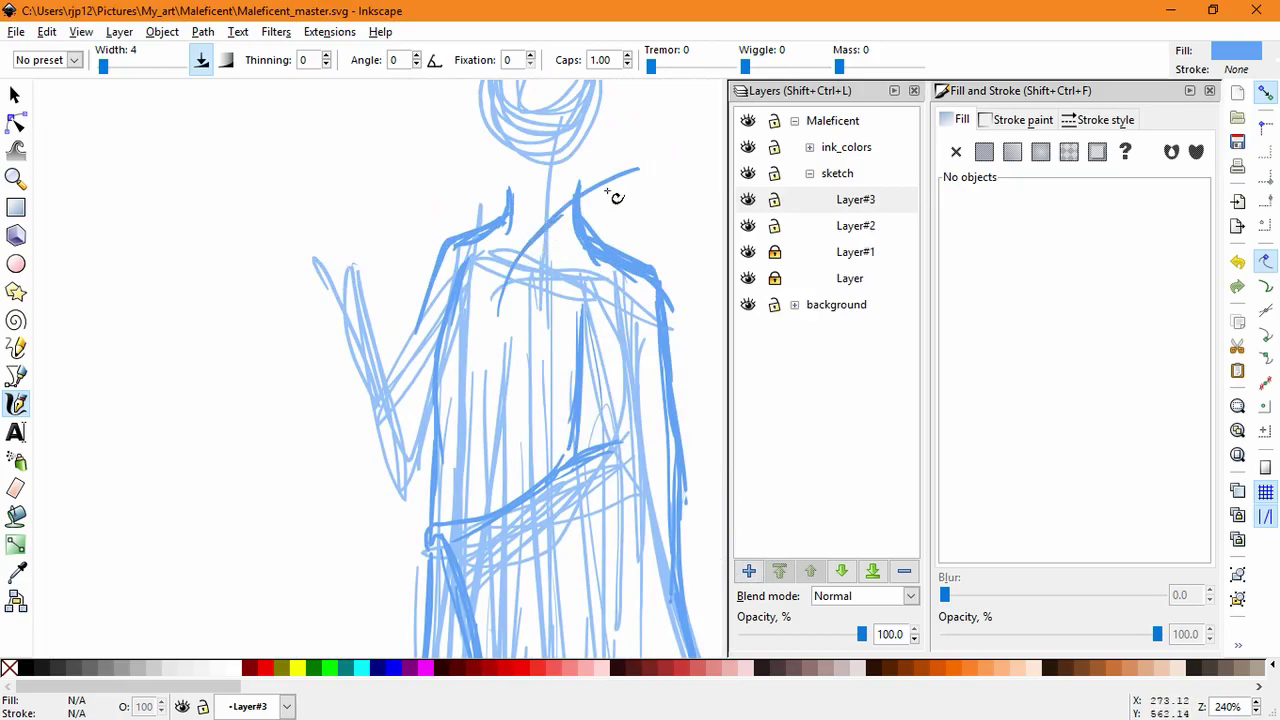
{"action": "key", "text": "super"}
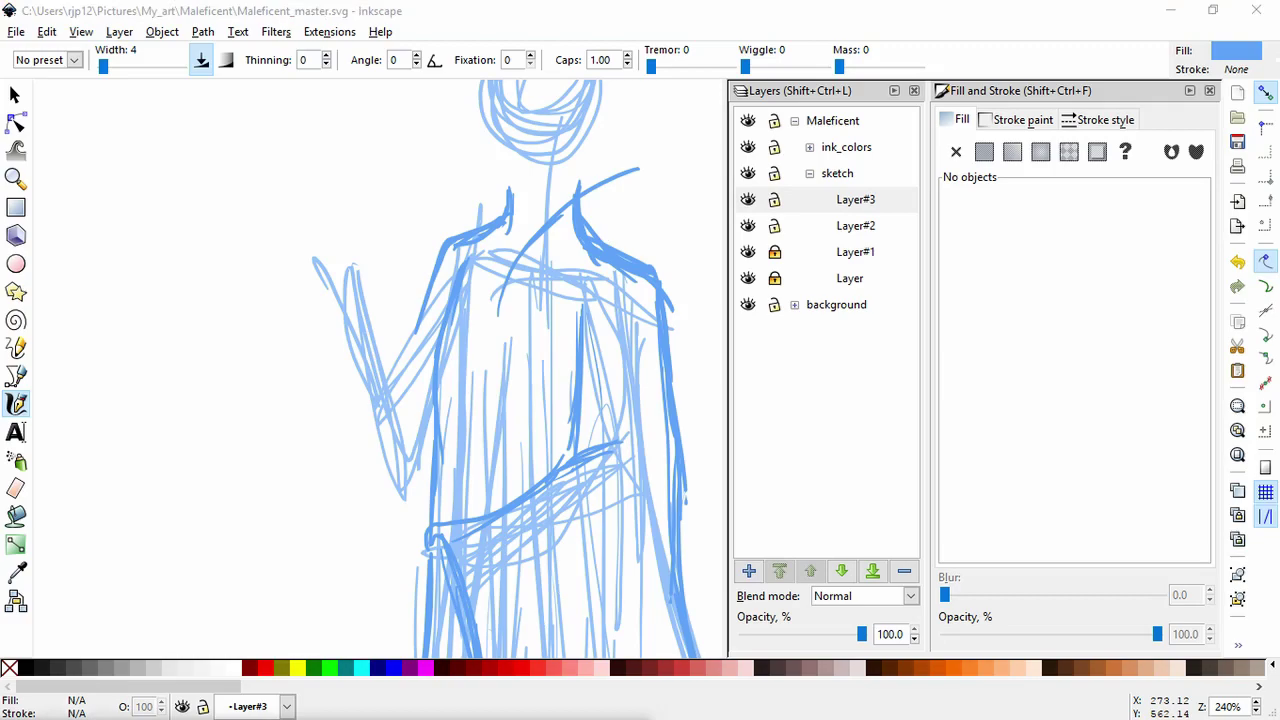
{"action": "key", "text": "super"}
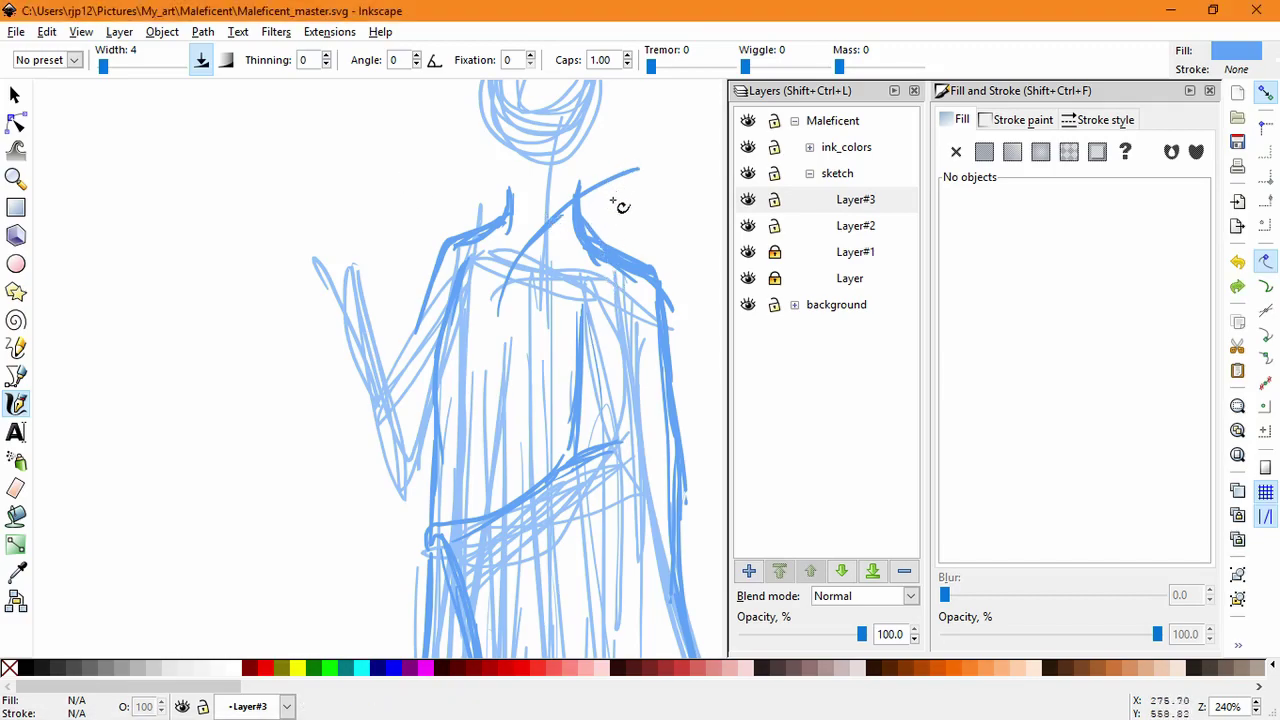
Step: Extend the curve sweeping past the train-side shoulder outward to form the collar's tip
{"action": "scroll", "coordinate": [613, 222], "scroll_direction": "up", "scroll_amount": 2}
{"action": "left_click_drag", "start_coordinate": [568, 262], "coordinate": [534, 331]}
{"action": "left_click_drag", "start_coordinate": [604, 178], "coordinate": [700, 175]}
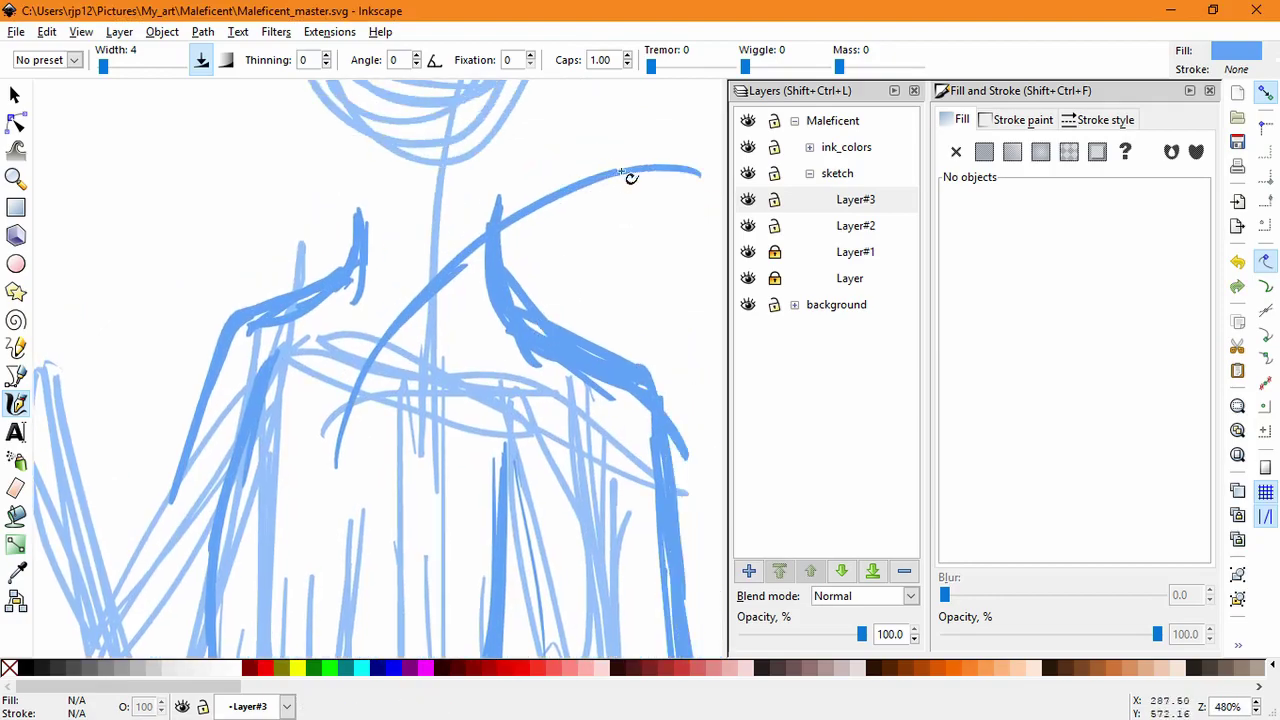
Step: Sketch the collar's arched top edge from the train-side tip behind the chin to the opposite tip
{"action": "left_click_drag", "start_coordinate": [267, 142], "coordinate": [613, 167]}
{"action": "key", "text": "ctrl+z"}
{"action": "mouse_move", "coordinate": [700, 175]}
{"action": "left_mouse_down"}
{"action": "mouse_move", "coordinate": [503, 115]}
{"action": "mouse_move", "coordinate": [380, 149]}
{"action": "mouse_move", "coordinate": [354, 129]}
{"action": "mouse_move", "coordinate": [280, 170]}
{"action": "left_mouse_up"}
{"action": "key", "text": "ctrl+z"}
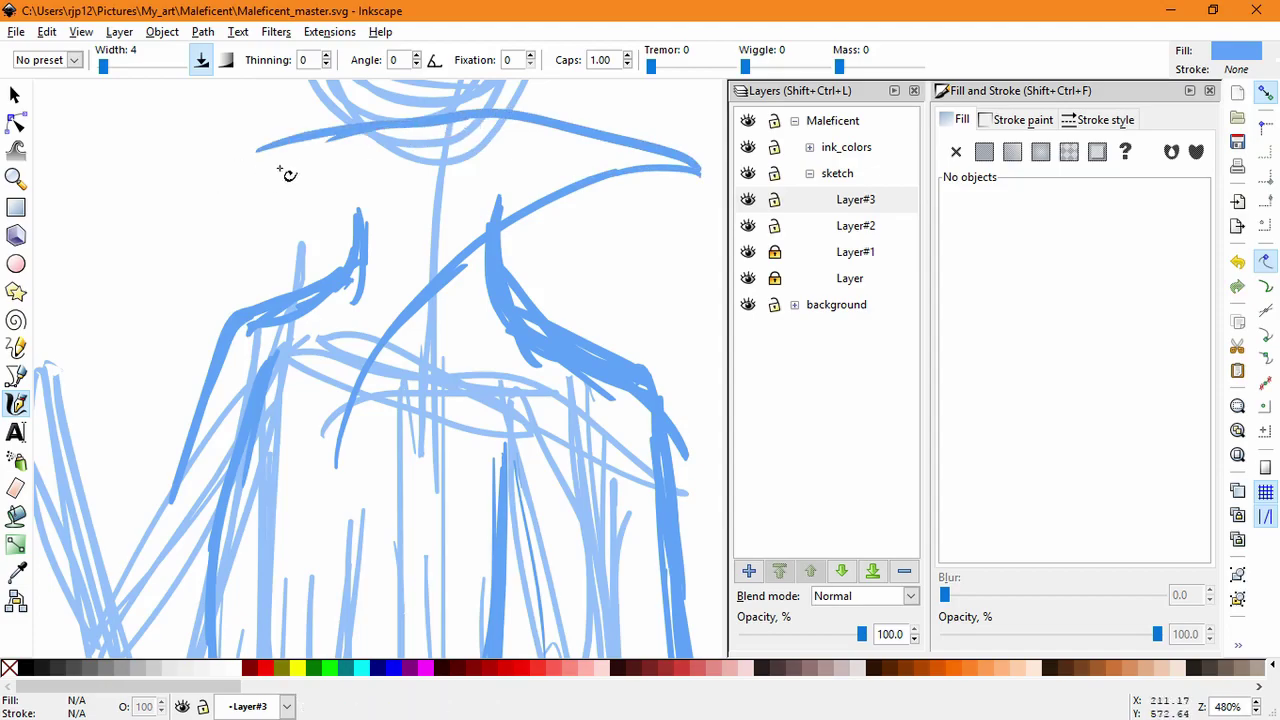
{"action": "key", "text": "ctrl+z"}
{"action": "mouse_move", "coordinate": [503, 120]}
{"action": "left_mouse_down"}
{"action": "mouse_move", "coordinate": [240, 134]}
{"action": "mouse_move", "coordinate": [317, 233]}
{"action": "mouse_move", "coordinate": [352, 317]}
{"action": "left_mouse_up"}
Step: Sketch the collar's edge from the raised-arm-side tip down to the chest, and a second line rising from there across the neck
{"action": "left_click_drag", "start_coordinate": [284, 195], "coordinate": [373, 354]}
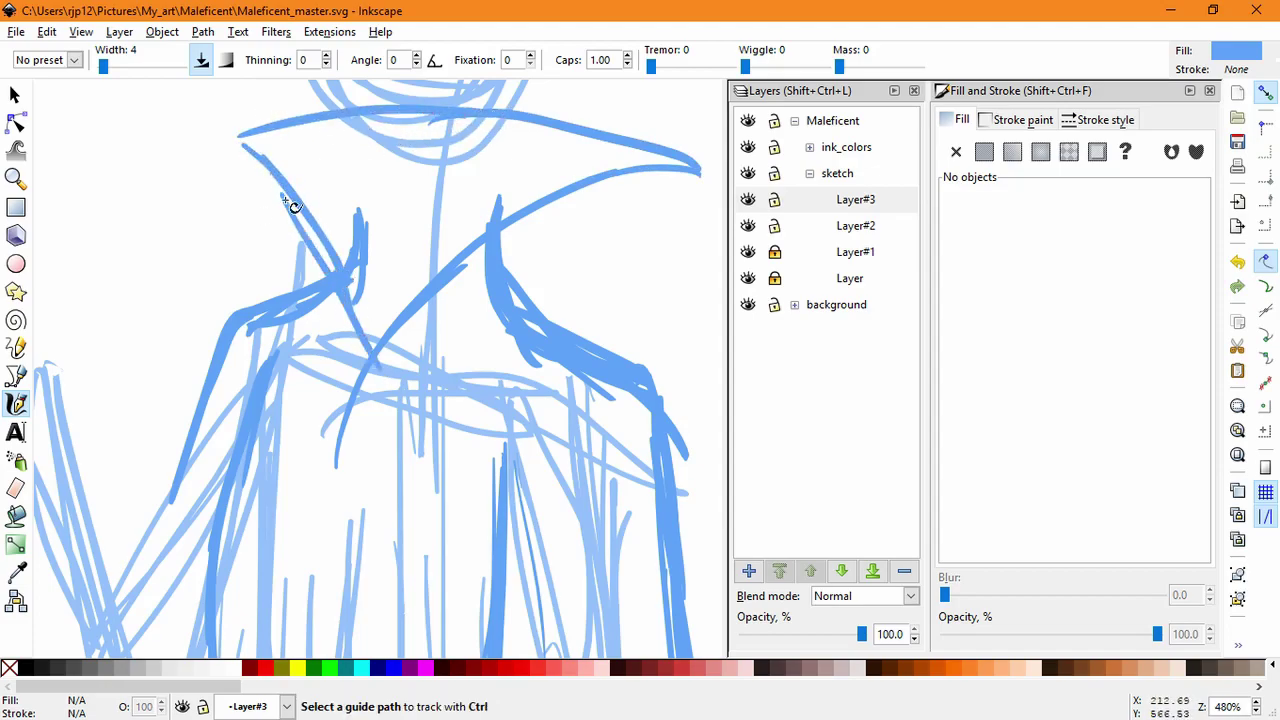
{"action": "key", "text": "ctrl+z"}
{"action": "left_click_drag", "start_coordinate": [258, 157], "coordinate": [343, 276]}
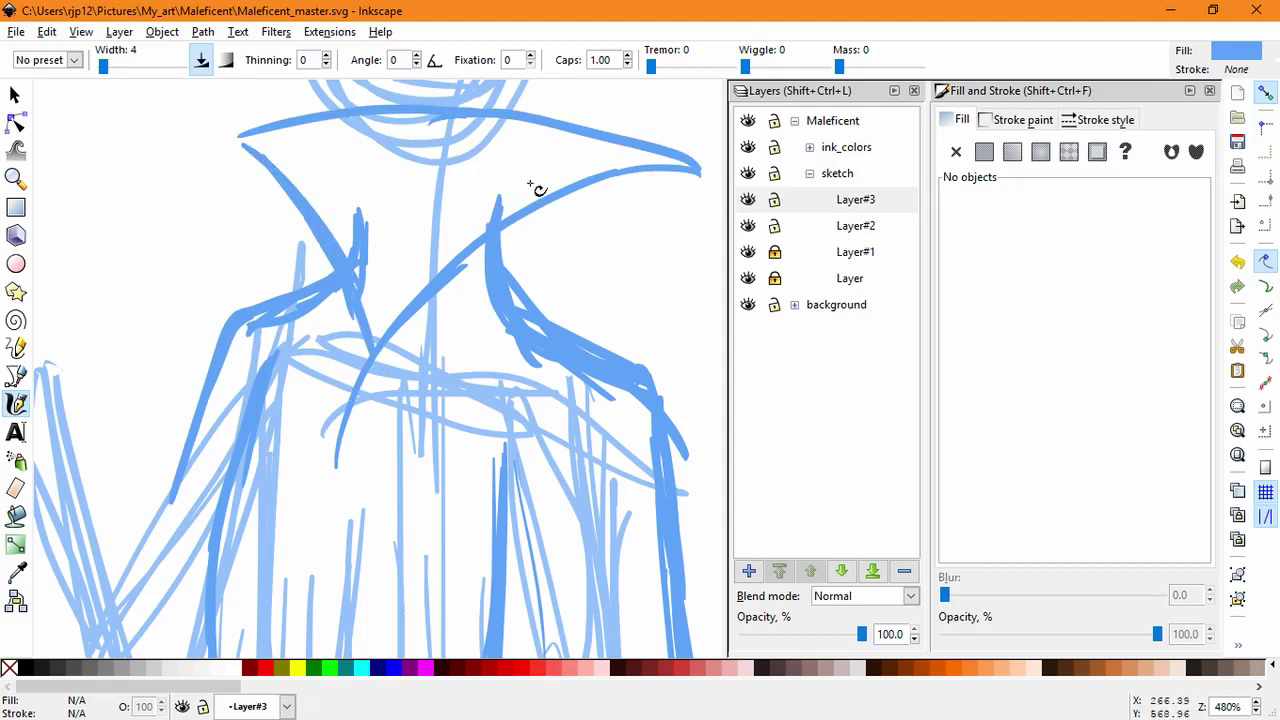
{"action": "mouse_move", "coordinate": [522, 180]}
{"action": "left_mouse_down"}
{"action": "mouse_move", "coordinate": [446, 250]}
{"action": "mouse_move", "coordinate": [463, 224]}
{"action": "mouse_move", "coordinate": [373, 345]}
{"action": "left_mouse_up"}
{"action": "key", "text": "ctrl+z"}
{"action": "key", "text": "ctrl+z"}
{"action": "left_click_drag", "start_coordinate": [498, 197], "coordinate": [375, 342]}
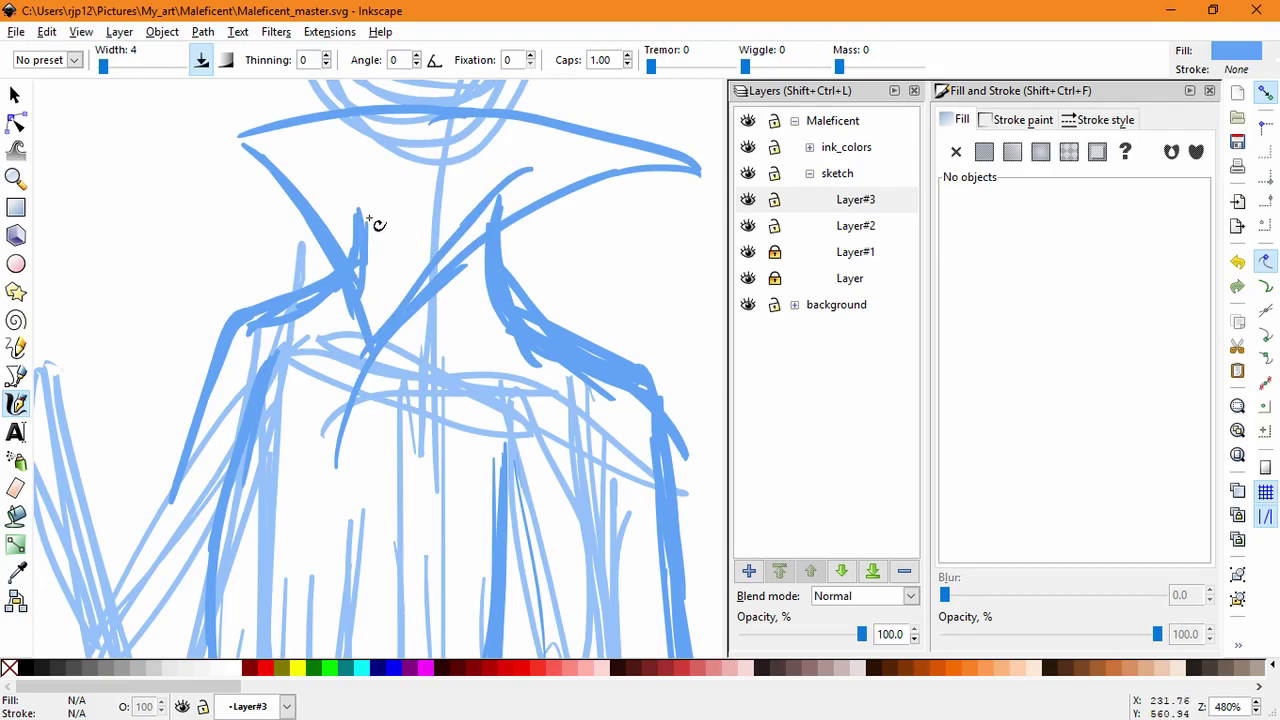
Step: Sketch both sides of the neck from the chin down to the shoulder lines inside the collar
{"action": "left_click_drag", "start_coordinate": [368, 142], "coordinate": [370, 253]}
{"action": "left_click_drag", "start_coordinate": [370, 175], "coordinate": [361, 261]}
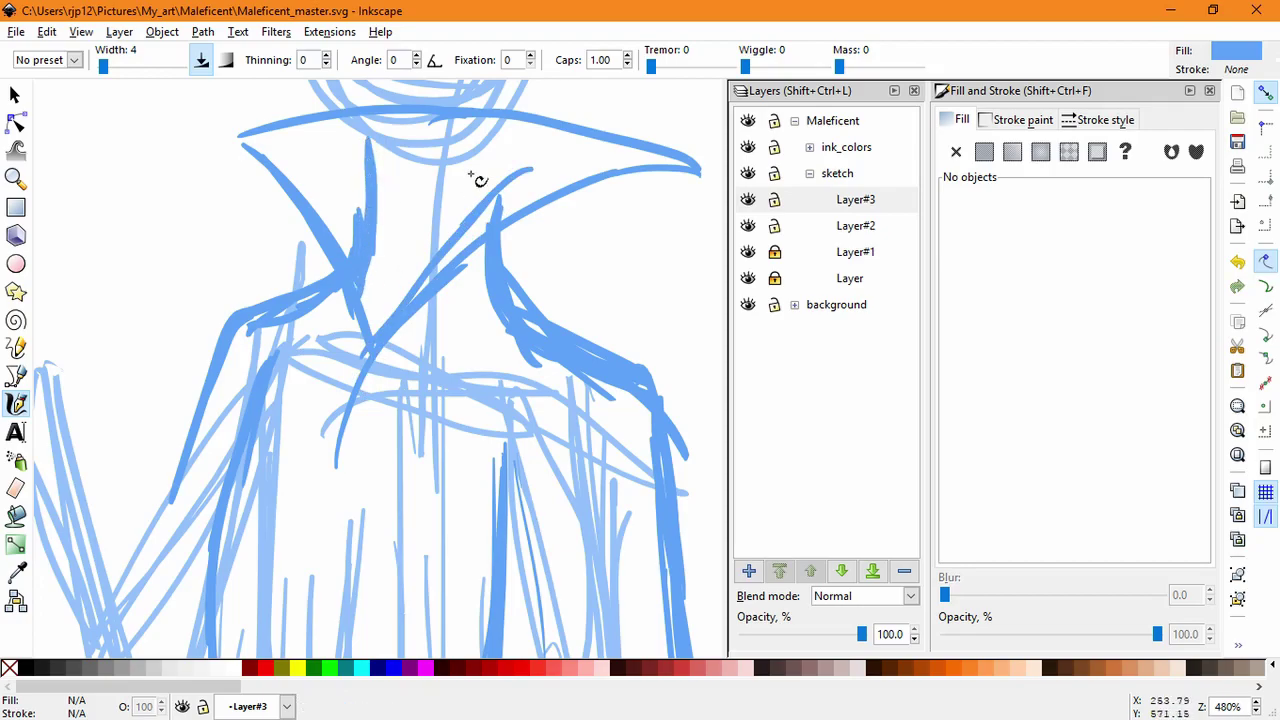
{"action": "left_click_drag", "start_coordinate": [500, 141], "coordinate": [487, 200]}
{"action": "key", "text": "ctrl+z"}
{"action": "left_click_drag", "start_coordinate": [501, 131], "coordinate": [494, 208]}
Step: Sketch the collar's outer fold from the base of the neck up to the train-side tip
{"action": "mouse_move", "coordinate": [512, 263]}
{"action": "left_mouse_down"}
{"action": "mouse_move", "coordinate": [540, 237]}
{"action": "mouse_move", "coordinate": [705, 168]}
{"action": "left_mouse_up"}
{"action": "mouse_move", "coordinate": [612, 190]}
{"action": "left_mouse_down"}
{"action": "mouse_move", "coordinate": [637, 172]}
{"action": "mouse_move", "coordinate": [540, 376]}
{"action": "left_mouse_up"}
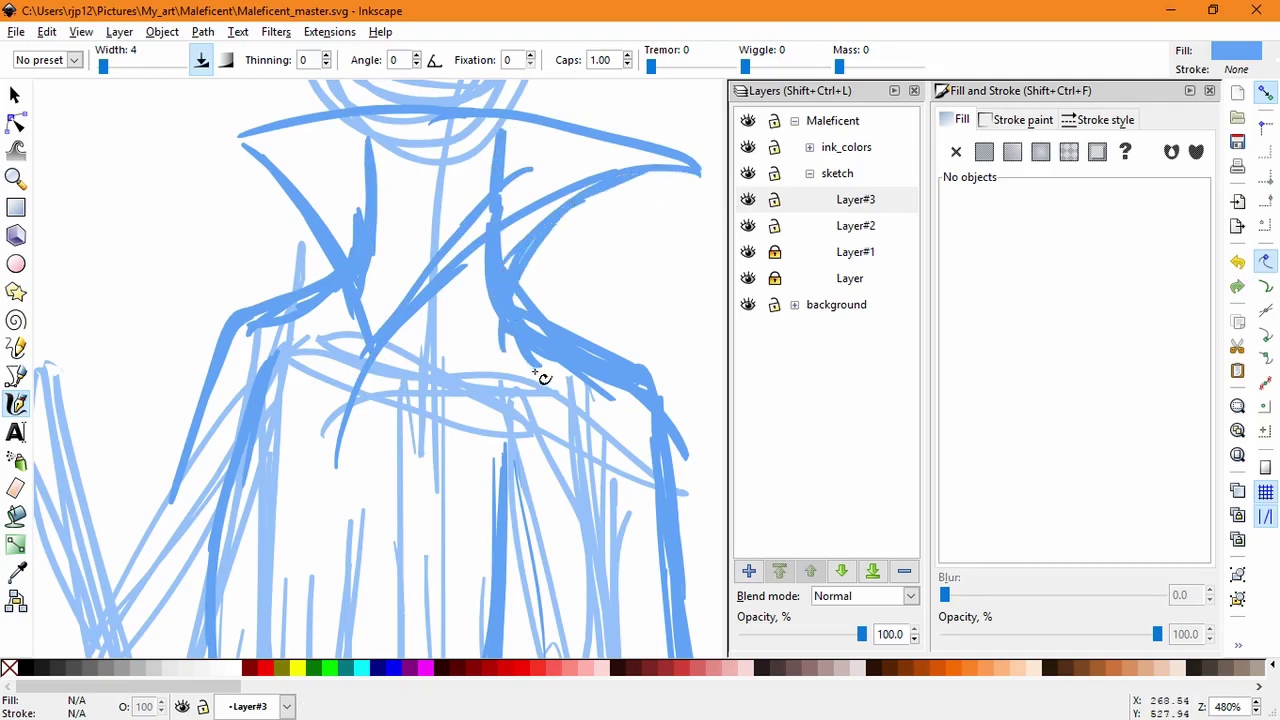
{"action": "scroll", "coordinate": [534, 471], "scroll_direction": "down", "scroll_amount": 5}
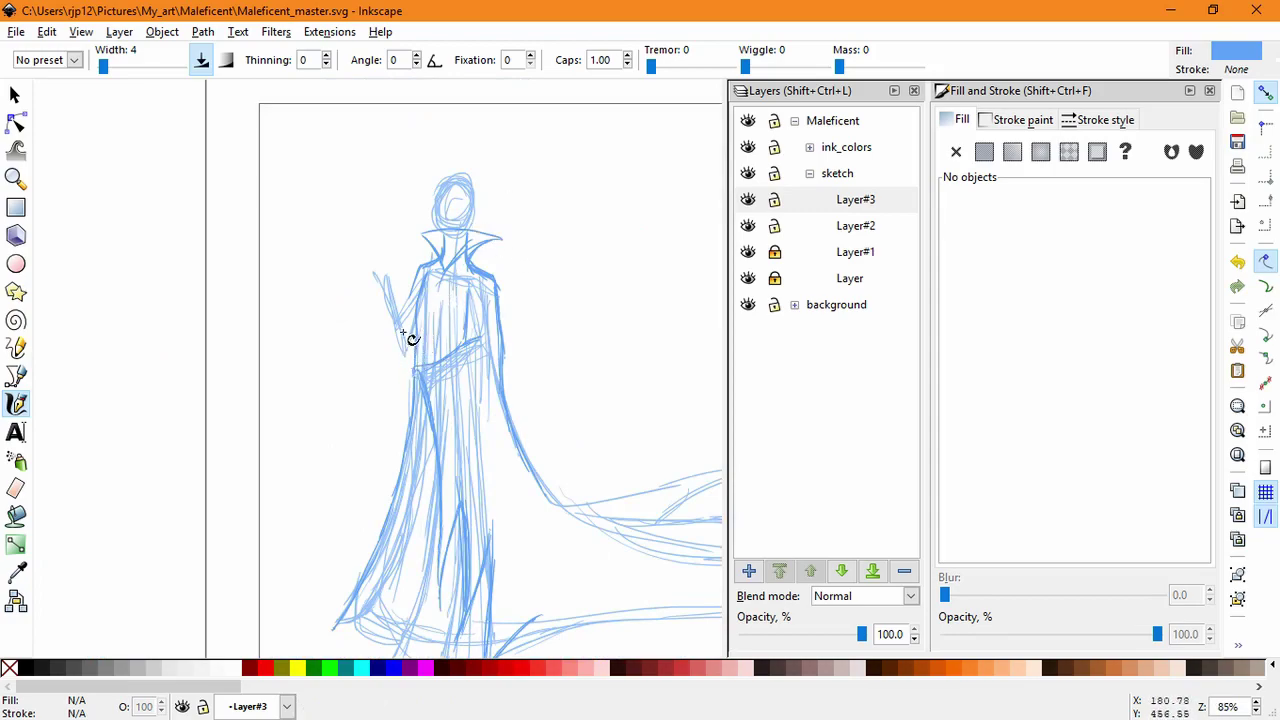
Step: Lock Layer#3 and sketch on Layer#2 the sleeve opening and inner folds hanging below the raised hand
{"action": "left_click", "coordinate": [855, 225]}
{"action": "left_click", "coordinate": [774, 199]}
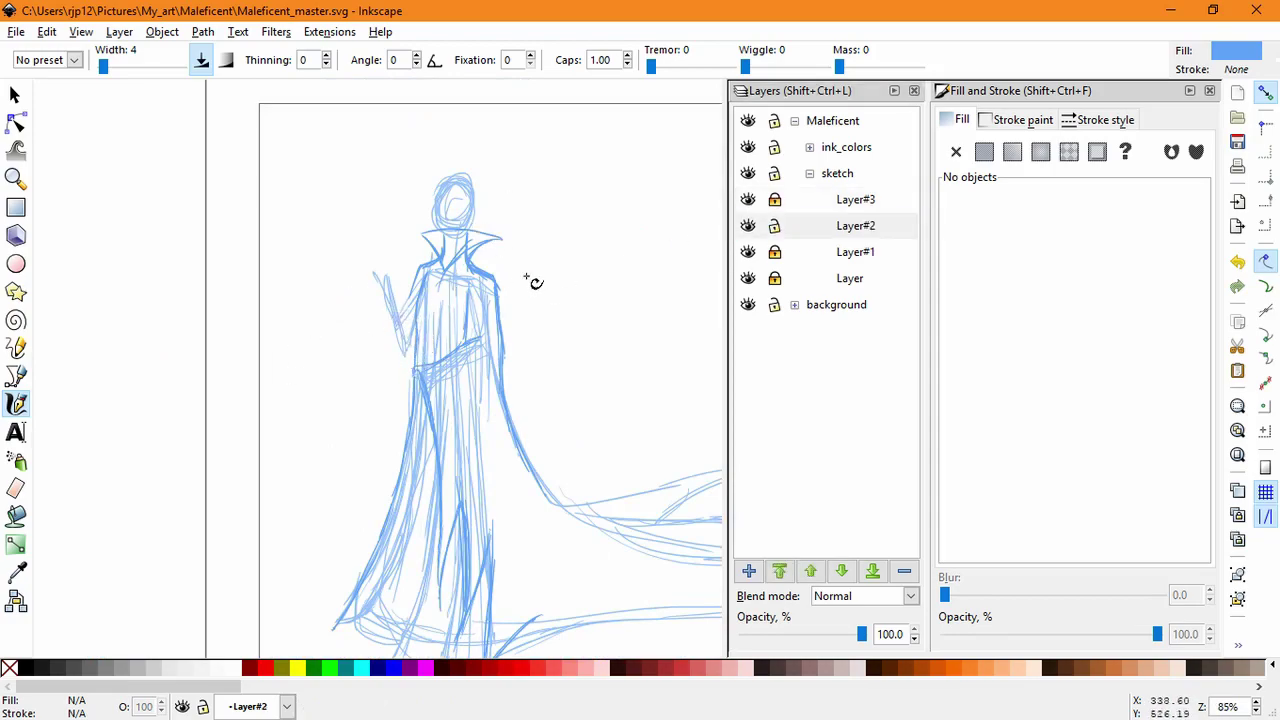
{"action": "scroll", "coordinate": [429, 309], "scroll_direction": "up", "scroll_amount": 2, "text": "ctrl"}
{"action": "left_click_drag", "start_coordinate": [402, 254], "coordinate": [375, 324]}
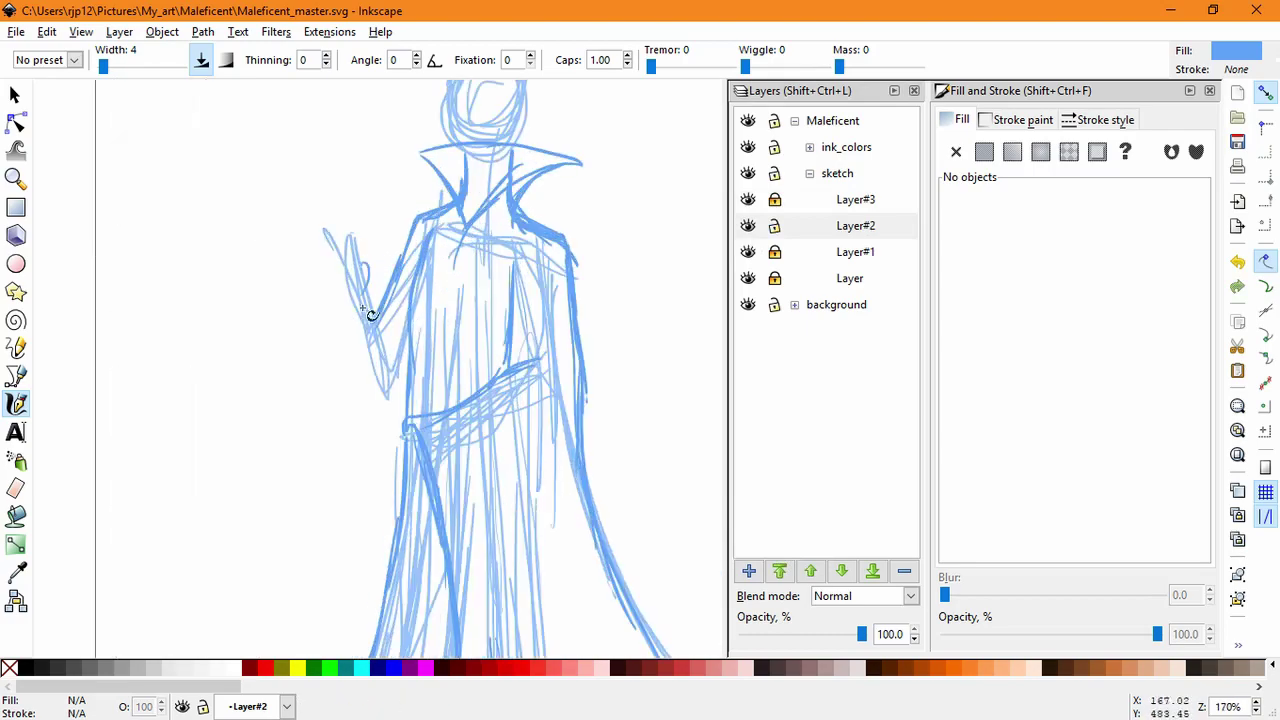
{"action": "mouse_move", "coordinate": [375, 266]}
{"action": "left_mouse_down"}
{"action": "mouse_move", "coordinate": [397, 409]}
{"action": "mouse_move", "coordinate": [386, 480]}
{"action": "left_mouse_up"}
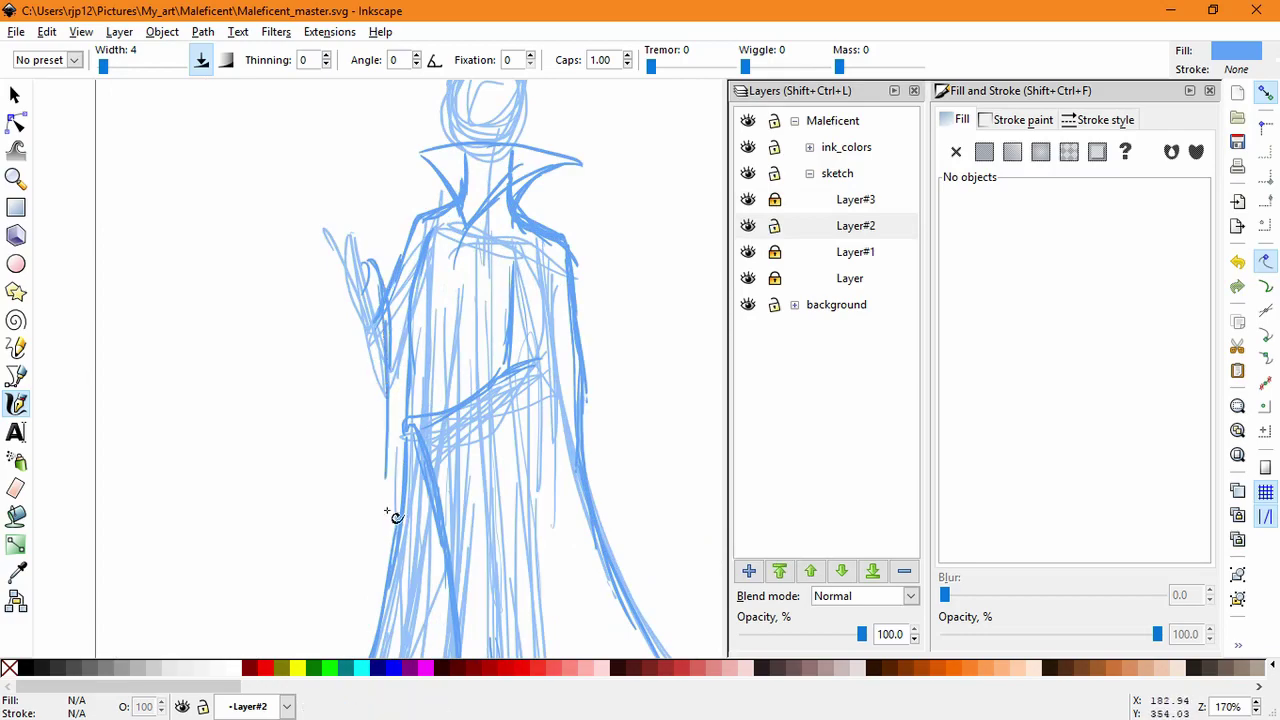
{"action": "left_click_drag", "start_coordinate": [369, 286], "coordinate": [372, 418]}
{"action": "left_click_drag", "start_coordinate": [368, 266], "coordinate": [373, 462]}
{"action": "left_click_drag", "start_coordinate": [370, 330], "coordinate": [365, 496]}
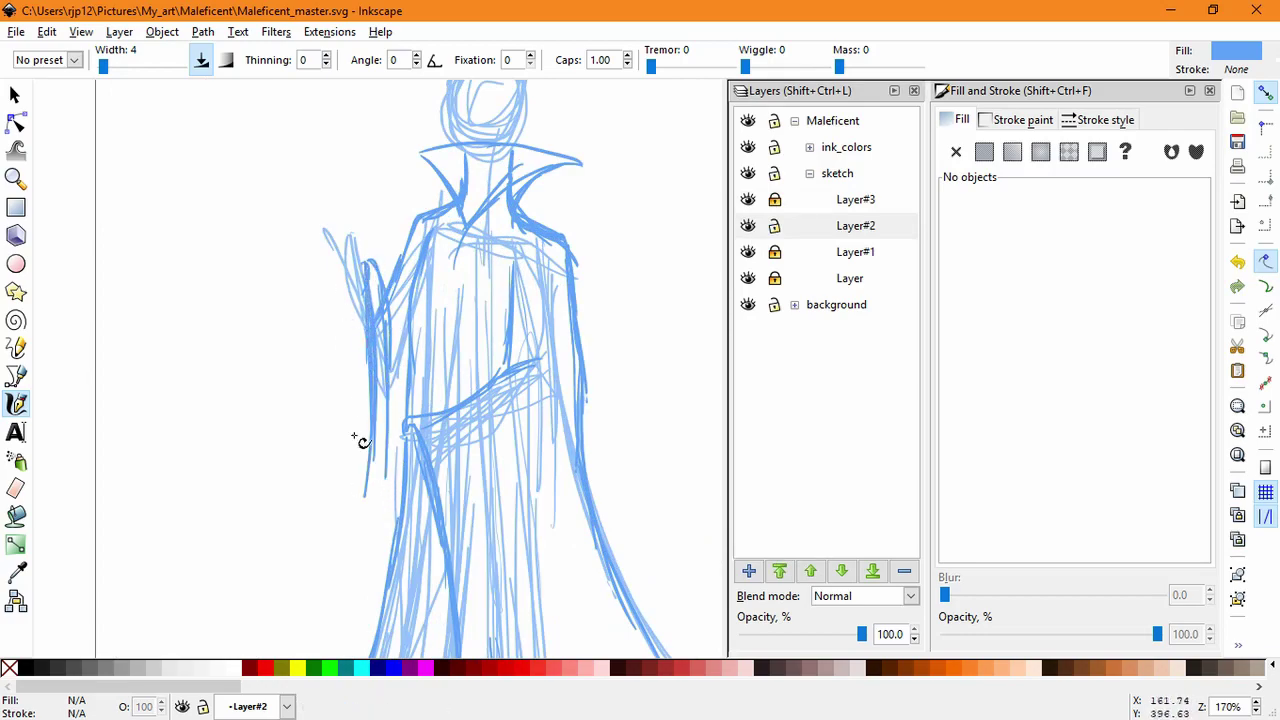
Step: Sketch the hanging sleeve's long outer edge and join the inner fold to it in a tapered lower point
{"action": "left_click_drag", "start_coordinate": [346, 286], "coordinate": [337, 407]}
{"action": "key", "text": "ctrl+z"}
{"action": "left_click_drag", "start_coordinate": [353, 285], "coordinate": [337, 565]}
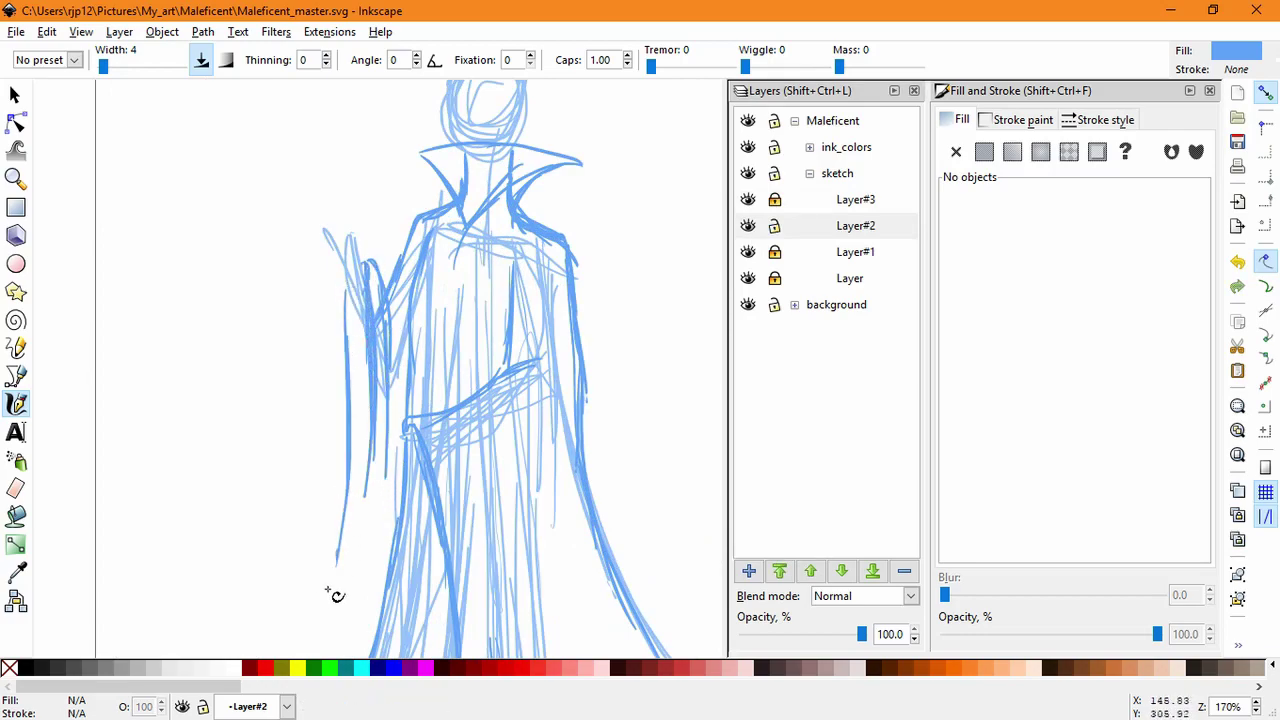
{"action": "left_click_drag", "start_coordinate": [361, 492], "coordinate": [330, 614]}
{"action": "mouse_move", "coordinate": [350, 532]}
{"action": "left_mouse_down"}
{"action": "mouse_move", "coordinate": [318, 619]}
{"action": "mouse_move", "coordinate": [334, 588]}
{"action": "left_mouse_up"}
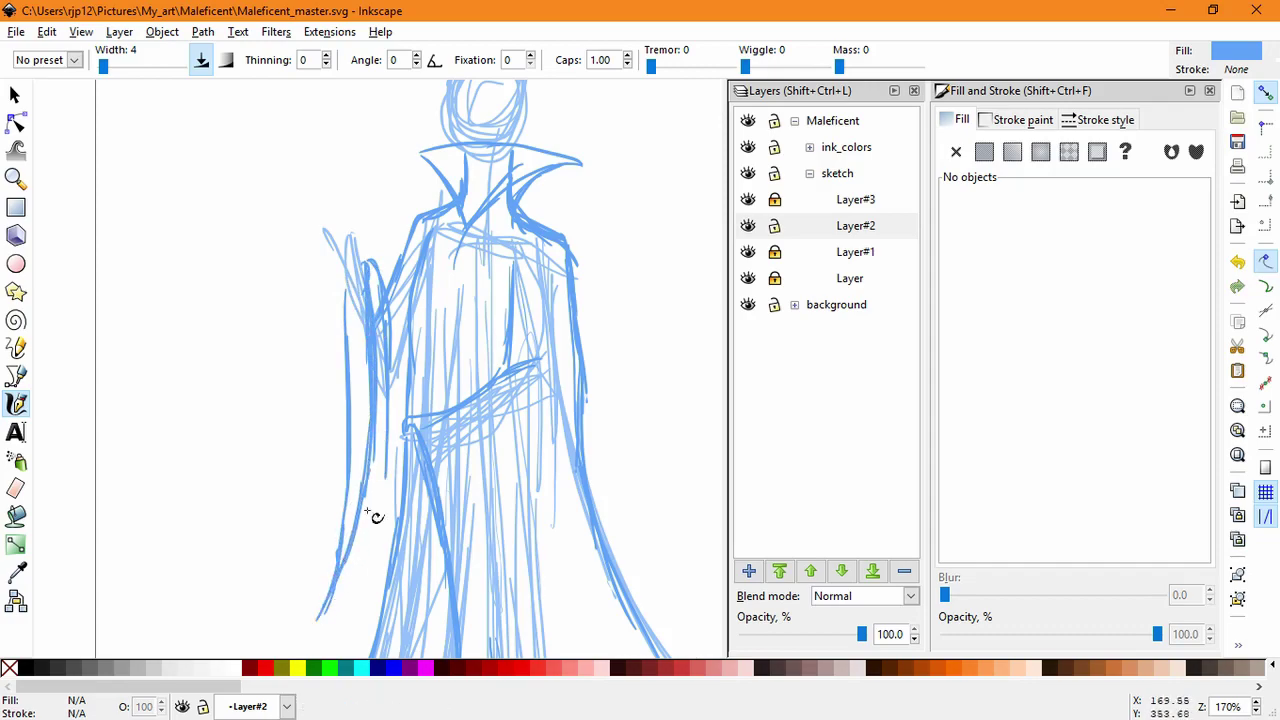
Step: Sketch the lower drape of the hanging sleeve with slanting folds and a long edge running toward the skirt
{"action": "scroll", "coordinate": [400, 410], "scroll_direction": "down", "scroll_amount": 3}
{"action": "left_click_drag", "start_coordinate": [387, 408], "coordinate": [322, 512]}
{"action": "key", "text": "ctrl+z"}
{"action": "key", "text": "ctrl+z"}
{"action": "left_click_drag", "start_coordinate": [397, 392], "coordinate": [340, 520]}
{"action": "left_click_drag", "start_coordinate": [389, 408], "coordinate": [339, 536]}
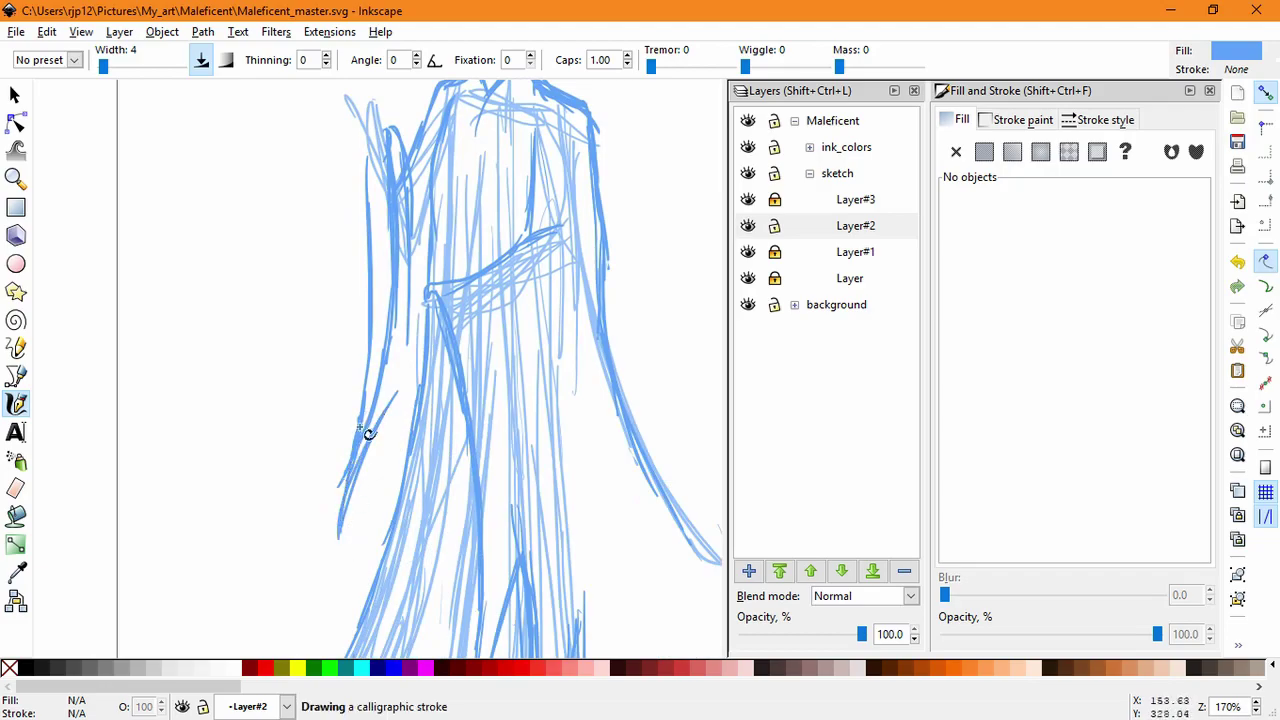
{"action": "left_click_drag", "start_coordinate": [360, 428], "coordinate": [335, 555]}
{"action": "left_click_drag", "start_coordinate": [396, 406], "coordinate": [328, 630]}
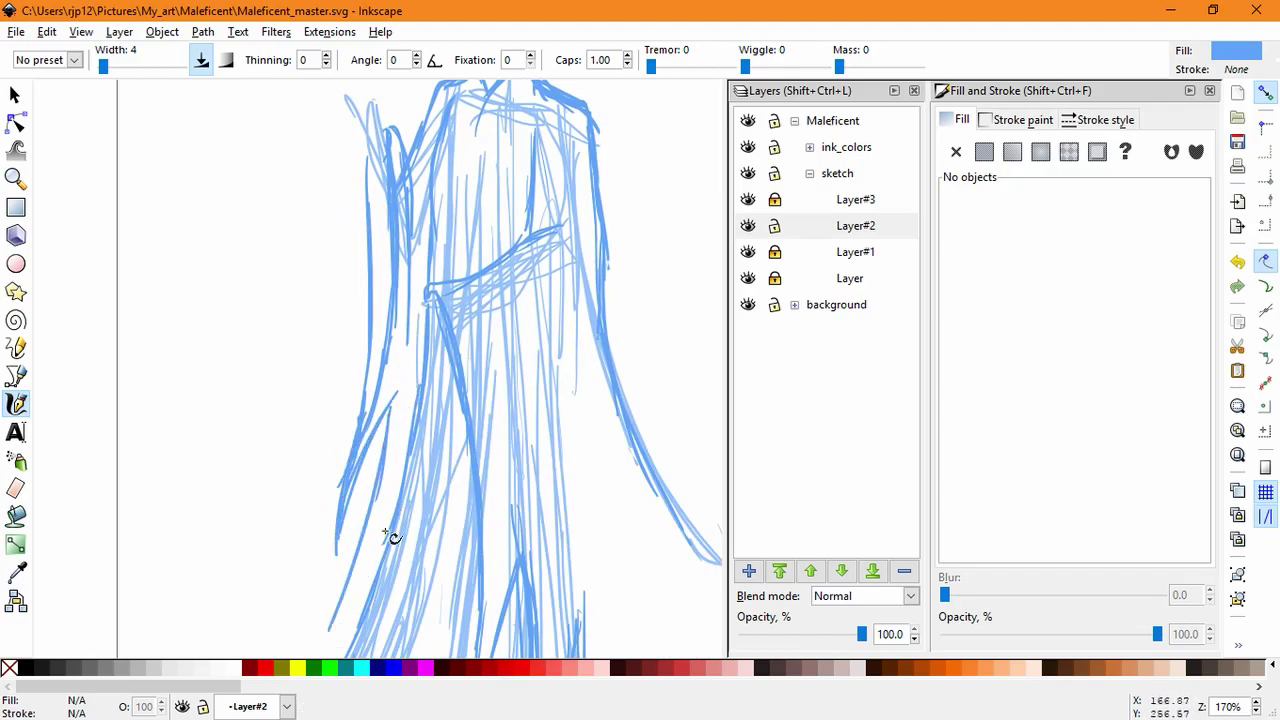
{"action": "left_click_drag", "start_coordinate": [398, 530], "coordinate": [328, 636]}
Step: Lock Layer#2, unlock Layer#1 and make it current, toggling both layers' visibility to check which one holds the train
{"action": "scroll", "coordinate": [500, 505], "scroll_direction": "down", "scroll_amount": 3}
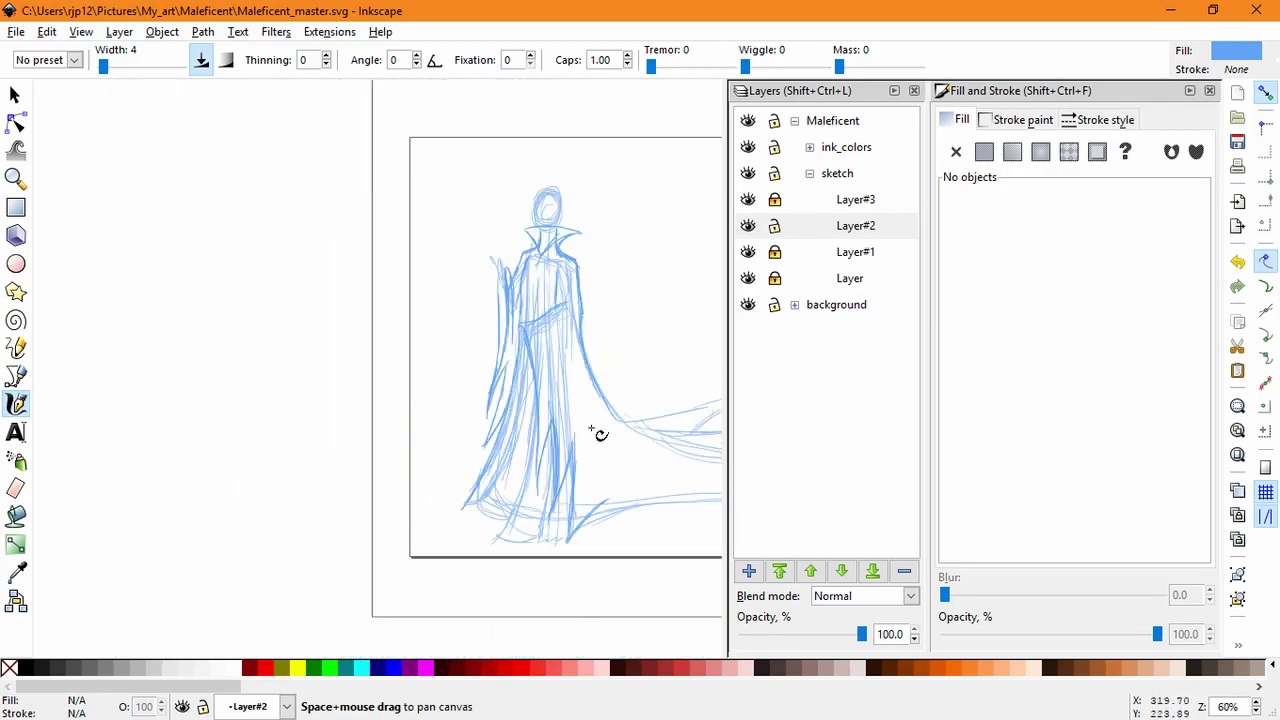
{"action": "scroll", "coordinate": [578, 346], "scroll_direction": "up", "scroll_amount": 3}
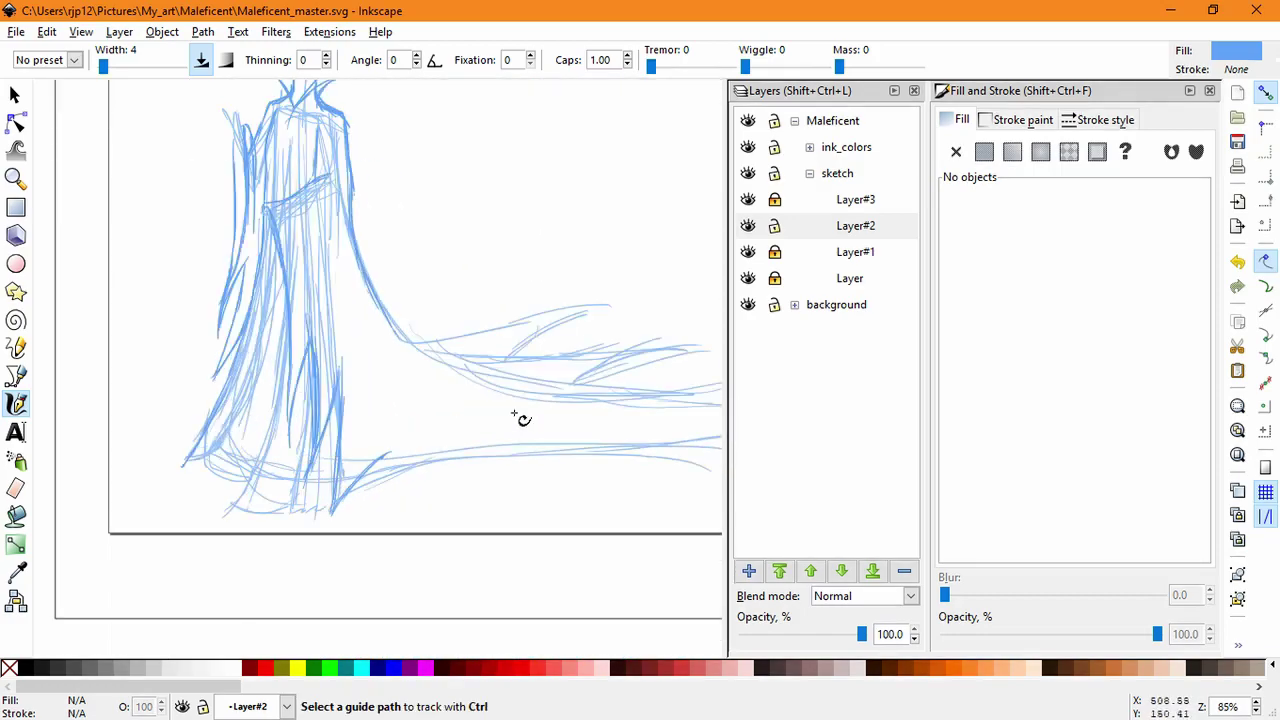
{"action": "left_click", "coordinate": [748, 252]}
{"action": "left_click", "coordinate": [774, 252]}
{"action": "left_click", "coordinate": [774, 227]}
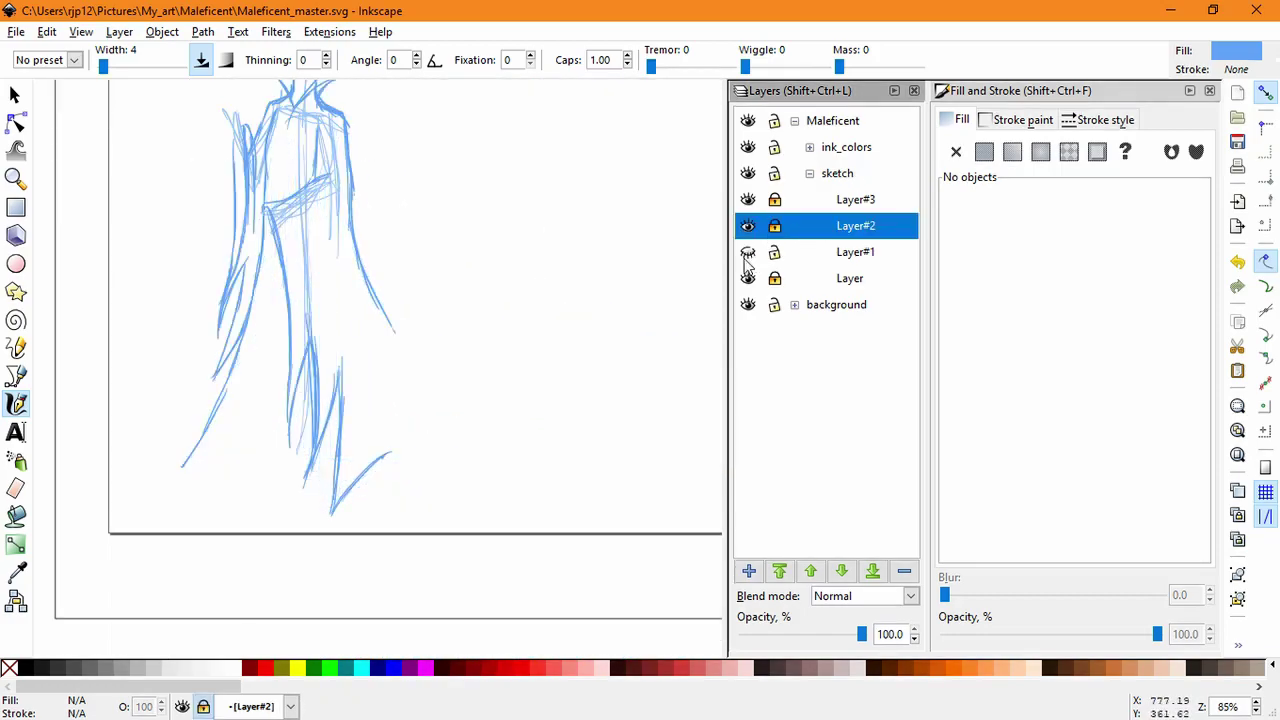
{"action": "left_click", "coordinate": [750, 254]}
{"action": "left_click", "coordinate": [750, 228]}
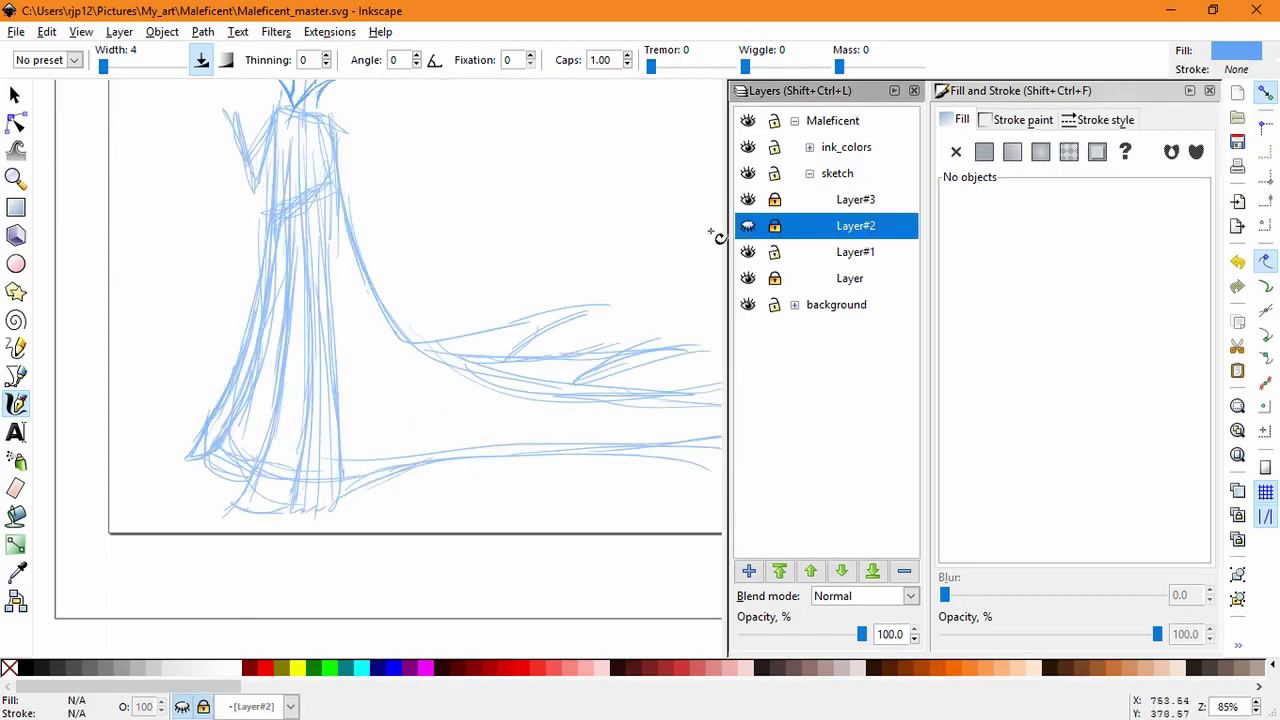
{"action": "left_click", "coordinate": [805, 252]}
Step: Redraw the train's lower edge as a higher curve from the gown's front hem corner out toward the train's end
{"action": "left_click_drag", "start_coordinate": [545, 318], "coordinate": [468, 440]}
{"action": "key", "text": "ctrl+z"}
{"action": "mouse_move", "coordinate": [415, 474]}
{"action": "left_mouse_down"}
{"action": "mouse_move", "coordinate": [374, 439]}
{"action": "mouse_move", "coordinate": [293, 440]}
{"action": "mouse_move", "coordinate": [440, 378]}
{"action": "left_mouse_up"}
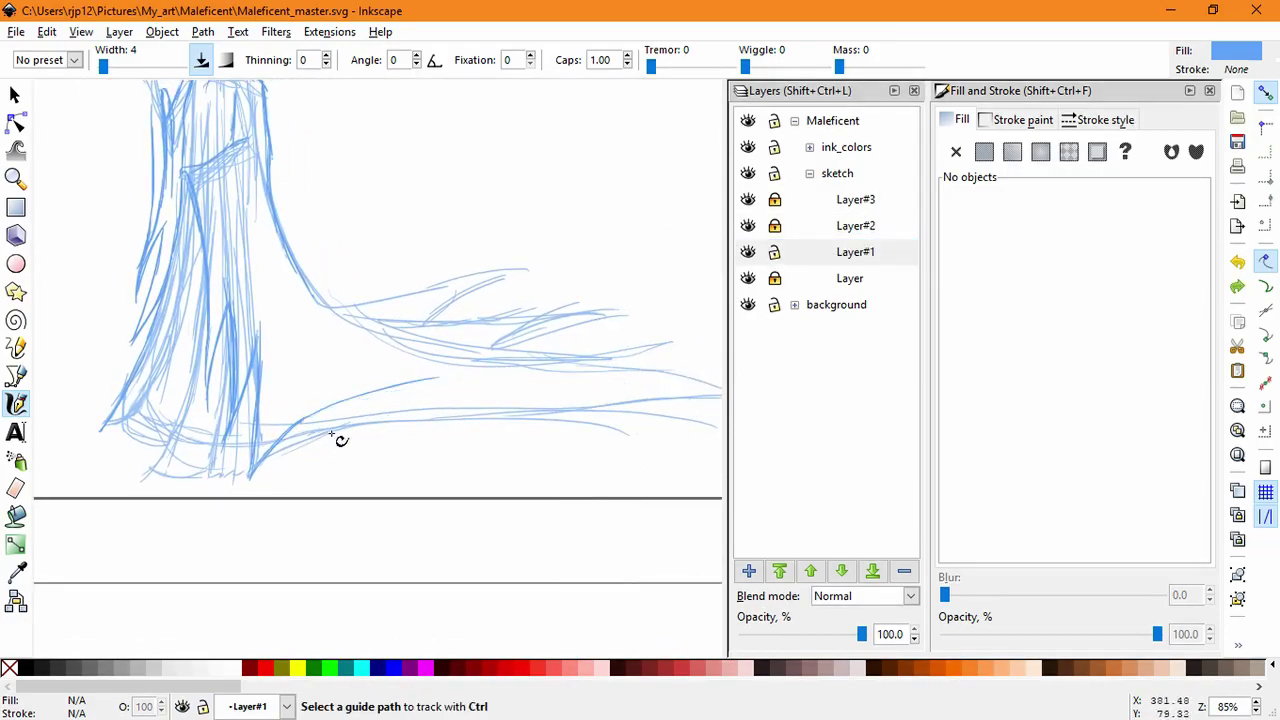
{"action": "mouse_move", "coordinate": [306, 426]}
{"action": "left_mouse_down"}
{"action": "mouse_move", "coordinate": [296, 433]}
{"action": "mouse_move", "coordinate": [372, 404]}
{"action": "mouse_move", "coordinate": [671, 388]}
{"action": "left_mouse_up"}
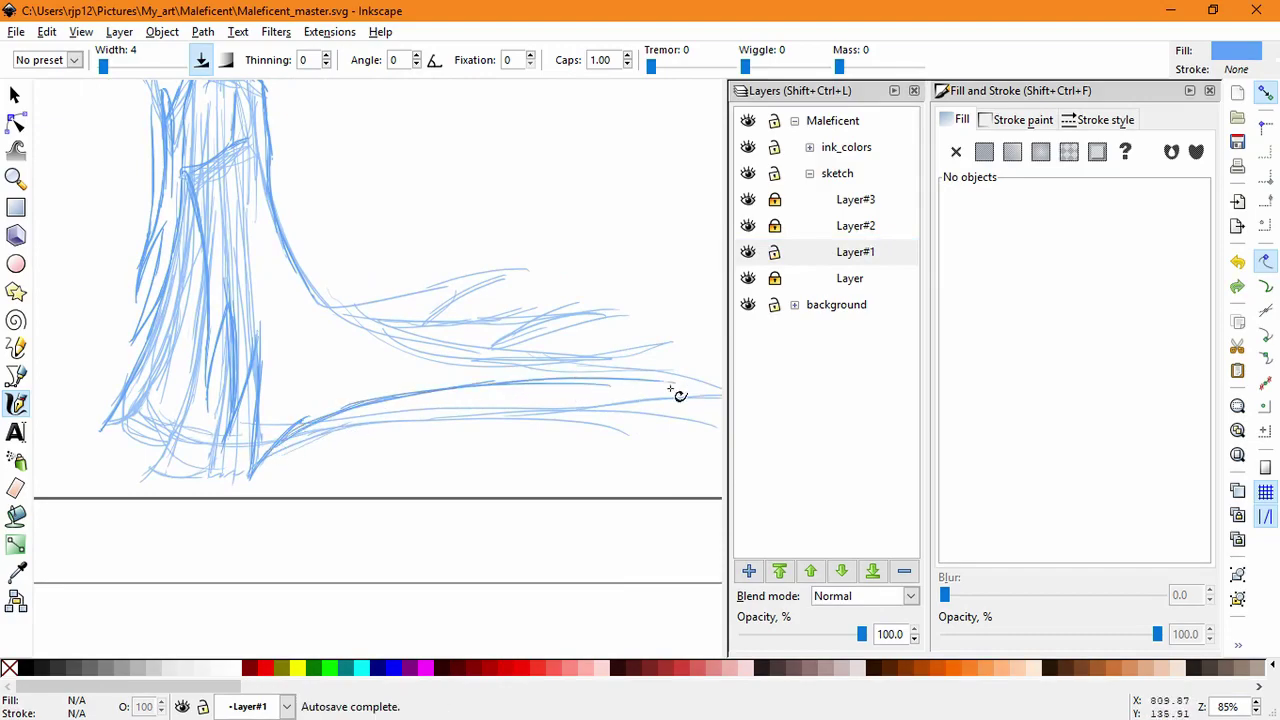
{"action": "key", "text": "ctrl+z"}
{"action": "left_click_drag", "start_coordinate": [390, 397], "coordinate": [658, 357]}
{"action": "mouse_move", "coordinate": [298, 421]}
{"action": "left_mouse_down"}
{"action": "mouse_move", "coordinate": [466, 380]}
{"action": "mouse_move", "coordinate": [645, 383]}
{"action": "left_mouse_up"}
{"action": "left_click_drag", "start_coordinate": [390, 402], "coordinate": [691, 375]}
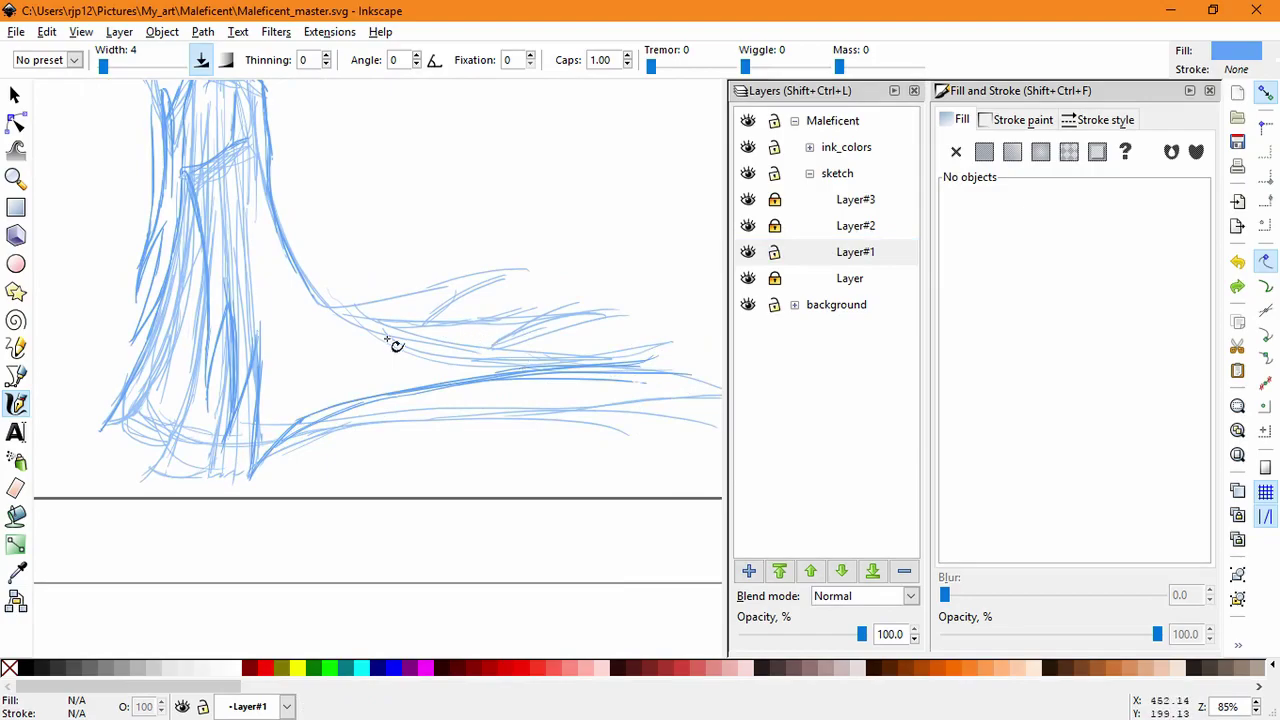
Step: Darken the train's upper fold lines so they converge with the redrawn lower edge
{"action": "left_click_drag", "start_coordinate": [396, 345], "coordinate": [572, 375]}
{"action": "left_click_drag", "start_coordinate": [376, 334], "coordinate": [662, 368]}
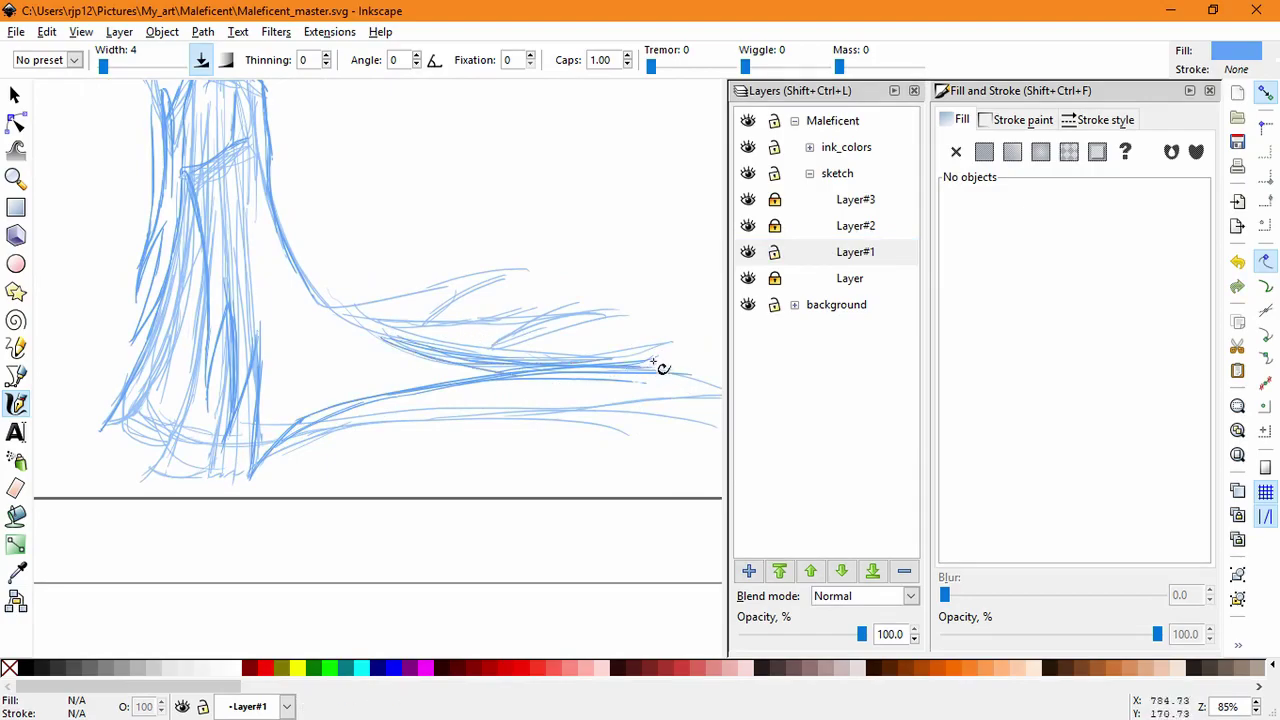
{"action": "left_click_drag", "start_coordinate": [492, 362], "coordinate": [658, 377]}
Step: Delete the old long strokes lying below the train's redrawn lower edge
{"action": "left_click", "coordinate": [15, 96]}
{"action": "mouse_move", "coordinate": [562, 405]}
{"action": "left_mouse_down"}
{"action": "mouse_move", "coordinate": [535, 470]}
{"action": "mouse_move", "coordinate": [572, 464]}
{"action": "mouse_move", "coordinate": [548, 465]}
{"action": "left_mouse_up"}
{"action": "key", "text": "Delete"}
{"action": "key", "text": "Delete"}
{"action": "key", "text": "Delete"}
{"action": "left_click_drag", "start_coordinate": [565, 422], "coordinate": [531, 477]}
{"action": "key", "text": "Delete"}
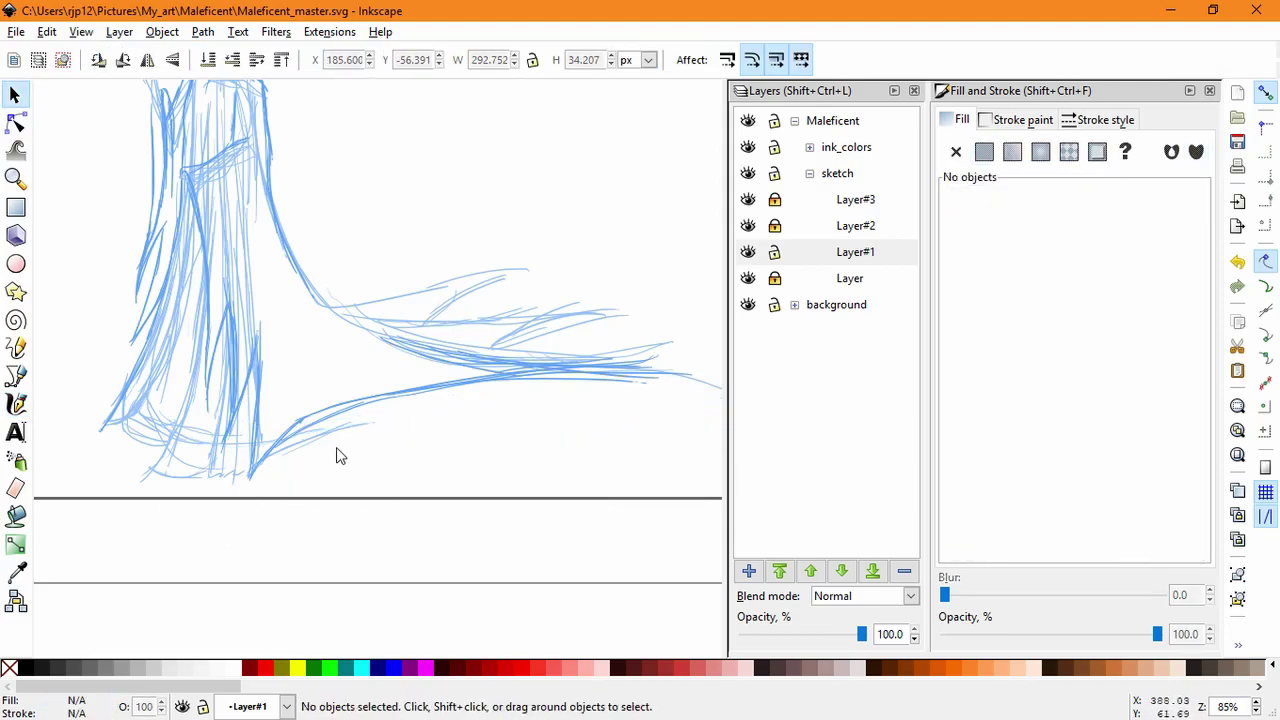
Step: Delete the leftover short strokes beneath the train where it meets the gown's hem
{"action": "key", "text": "Delete"}
{"action": "left_click_drag", "start_coordinate": [336, 429], "coordinate": [338, 523]}
{"action": "key", "text": "Delete"}
{"action": "key", "text": "Escape"}
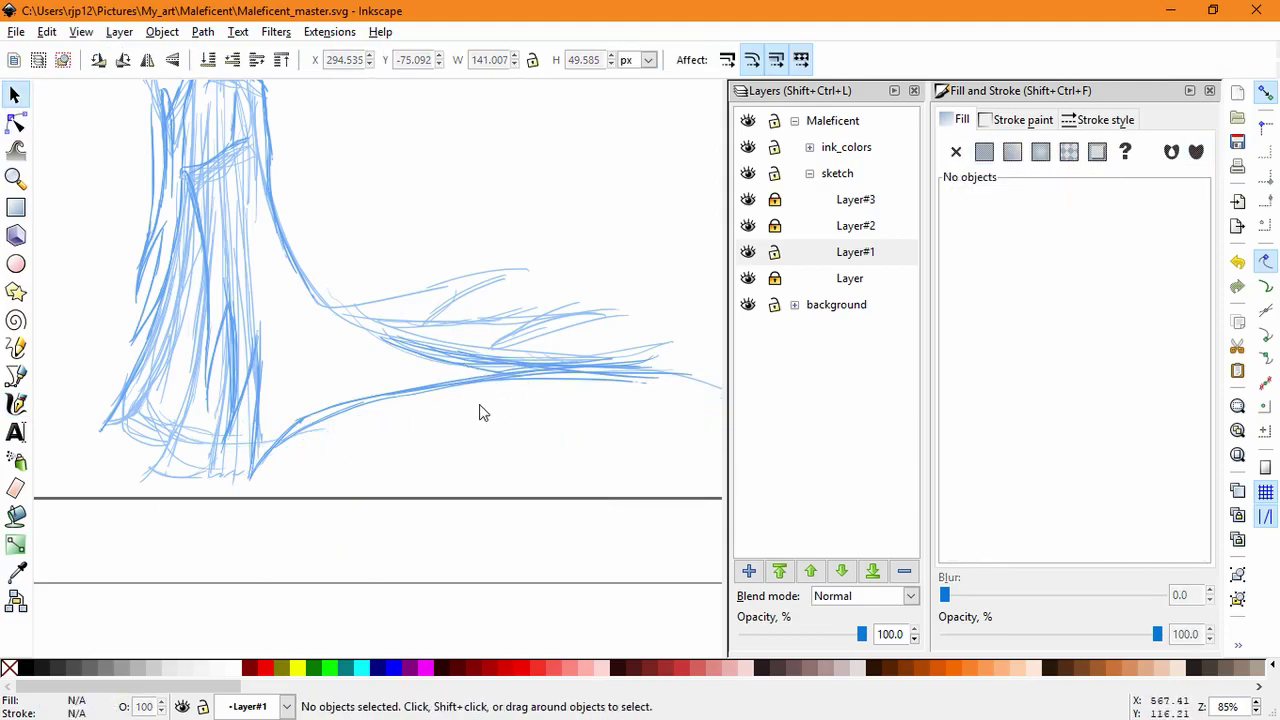
Step: Delete the stray stroke trailing beyond the far end of the train
{"action": "middle_click", "coordinate": [512, 440], "text": "shift"}
{"action": "middle_click", "coordinate": [512, 440], "text": "shift"}
{"action": "left_click_drag", "start_coordinate": [605, 412], "coordinate": [591, 467]}
{"action": "key", "text": "Delete"}
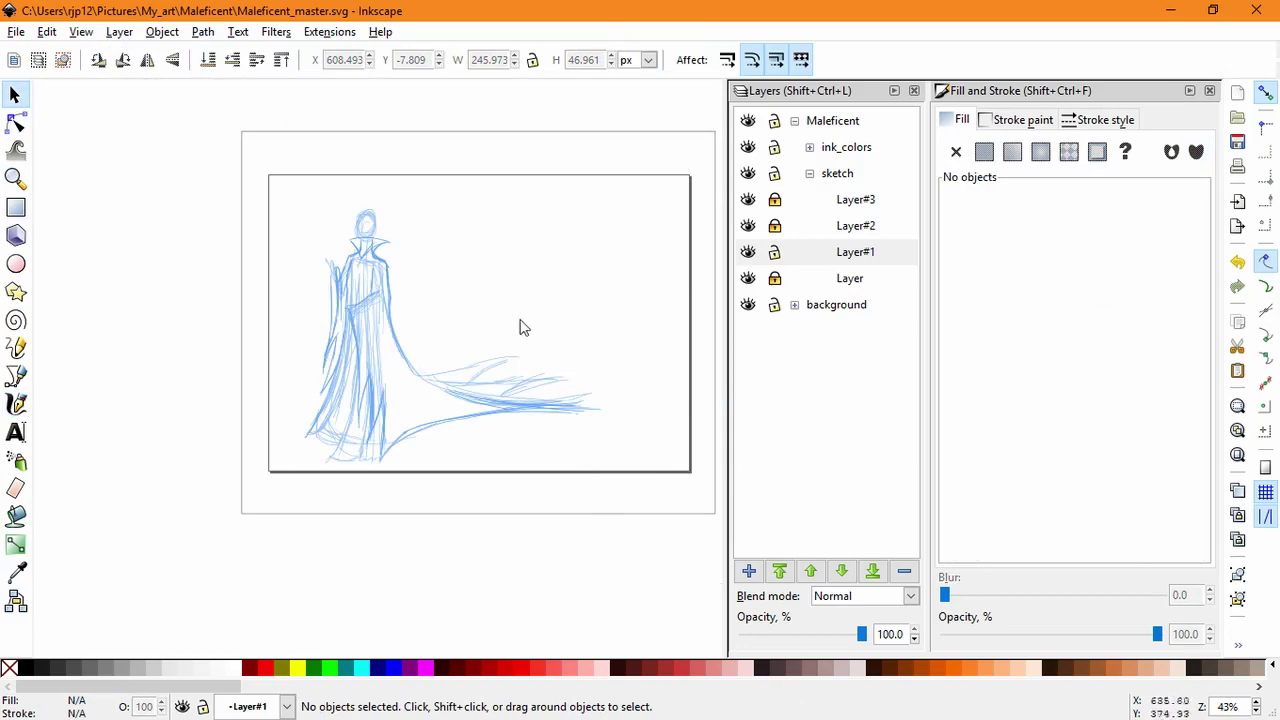
Step: Lock Layer#1, add another layer above Layer#3 in the sketch group, and activate the Calligraphy tool
{"action": "scroll", "coordinate": [483, 326], "scroll_direction": "up", "scroll_amount": 2}
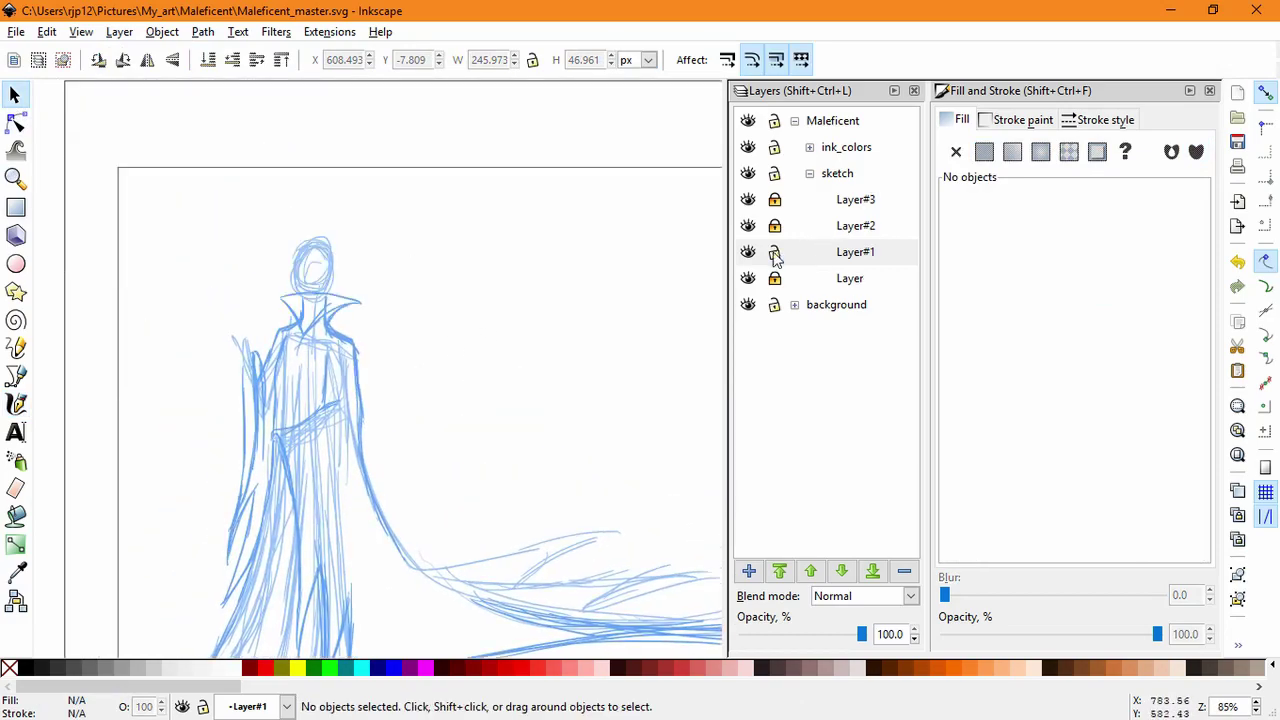
{"action": "left_click", "coordinate": [776, 253]}
{"action": "left_click", "coordinate": [749, 571]}
{"action": "key", "text": "Return"}
{"action": "left_click", "coordinate": [15, 403]}
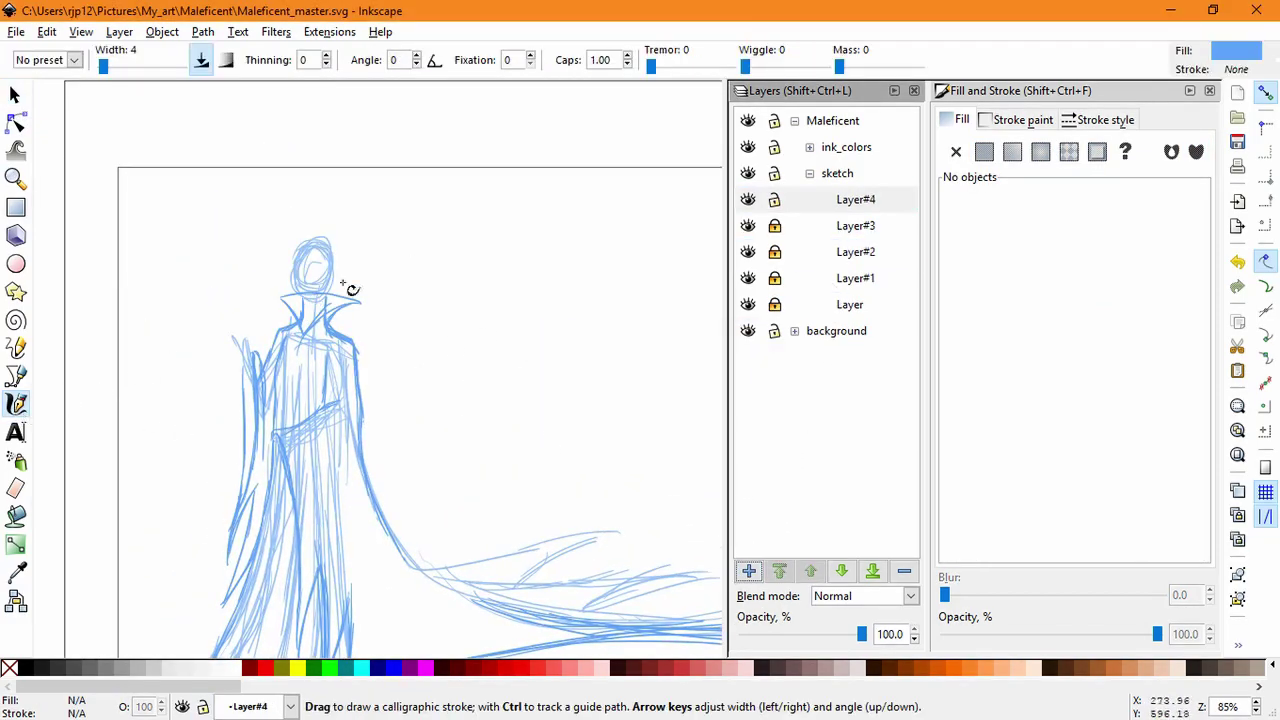
Step: Sketch two long straight diagonal staff lines from beside the raised hand down across the gown to the hem
{"action": "scroll", "coordinate": [310, 390], "scroll_direction": "up", "scroll_amount": 2}
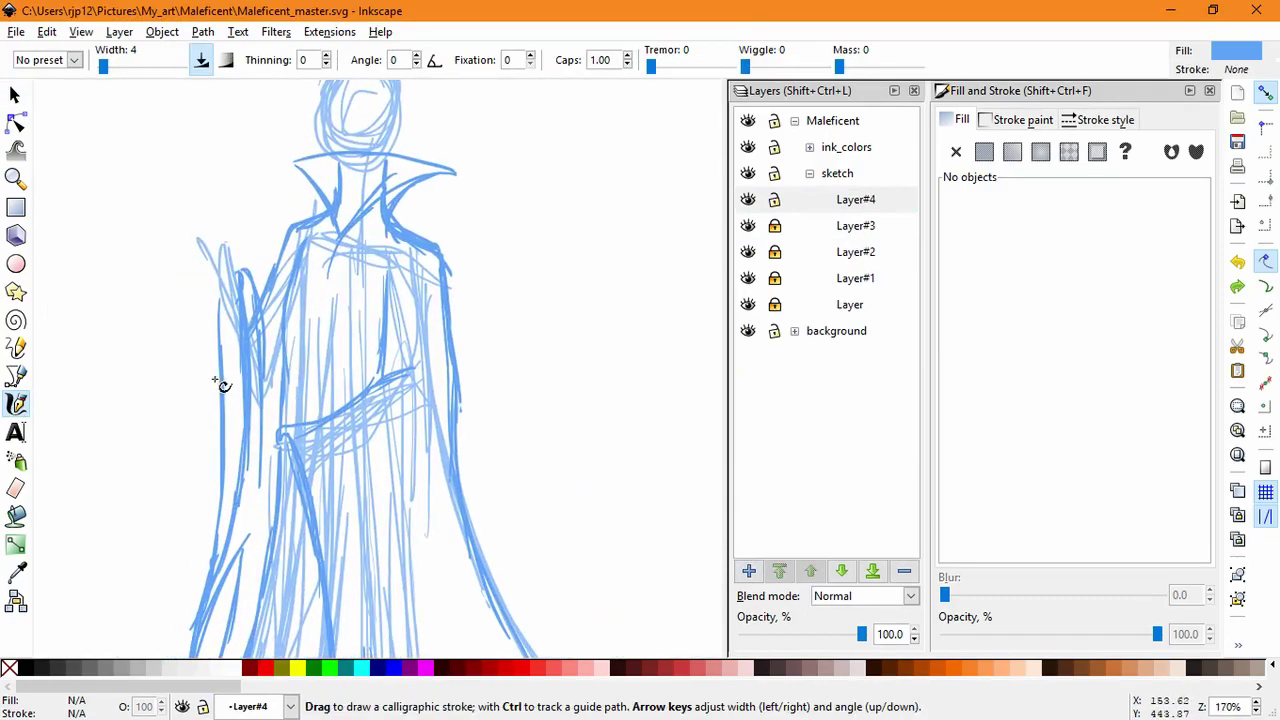
{"action": "left_click_drag", "start_coordinate": [257, 425], "coordinate": [351, 291]}
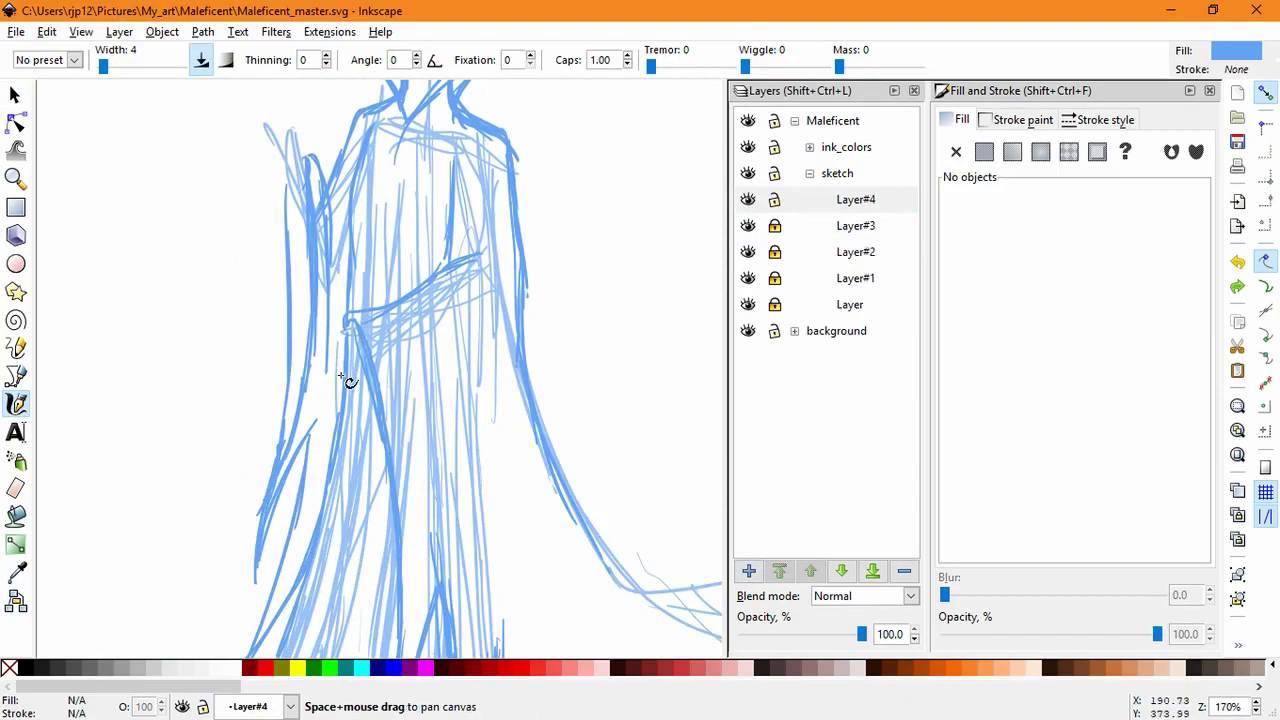
{"action": "scroll", "coordinate": [346, 378], "scroll_direction": "down", "scroll_amount": 3}
{"action": "left_click_drag", "start_coordinate": [346, 430], "coordinate": [340, 398]}
{"action": "left_click_drag", "start_coordinate": [308, 244], "coordinate": [398, 548]}
{"action": "left_click_drag", "start_coordinate": [333, 278], "coordinate": [377, 481]}
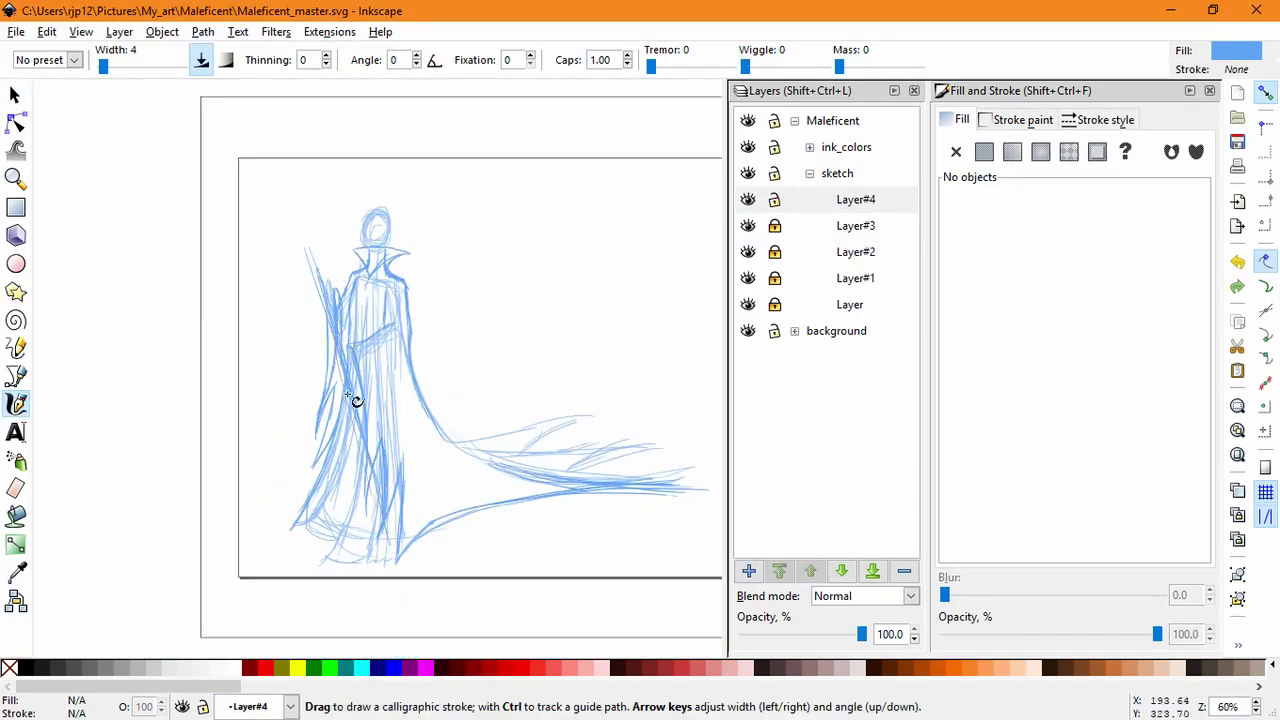
{"action": "scroll", "coordinate": [369, 297], "scroll_direction": "up", "scroll_amount": 1}
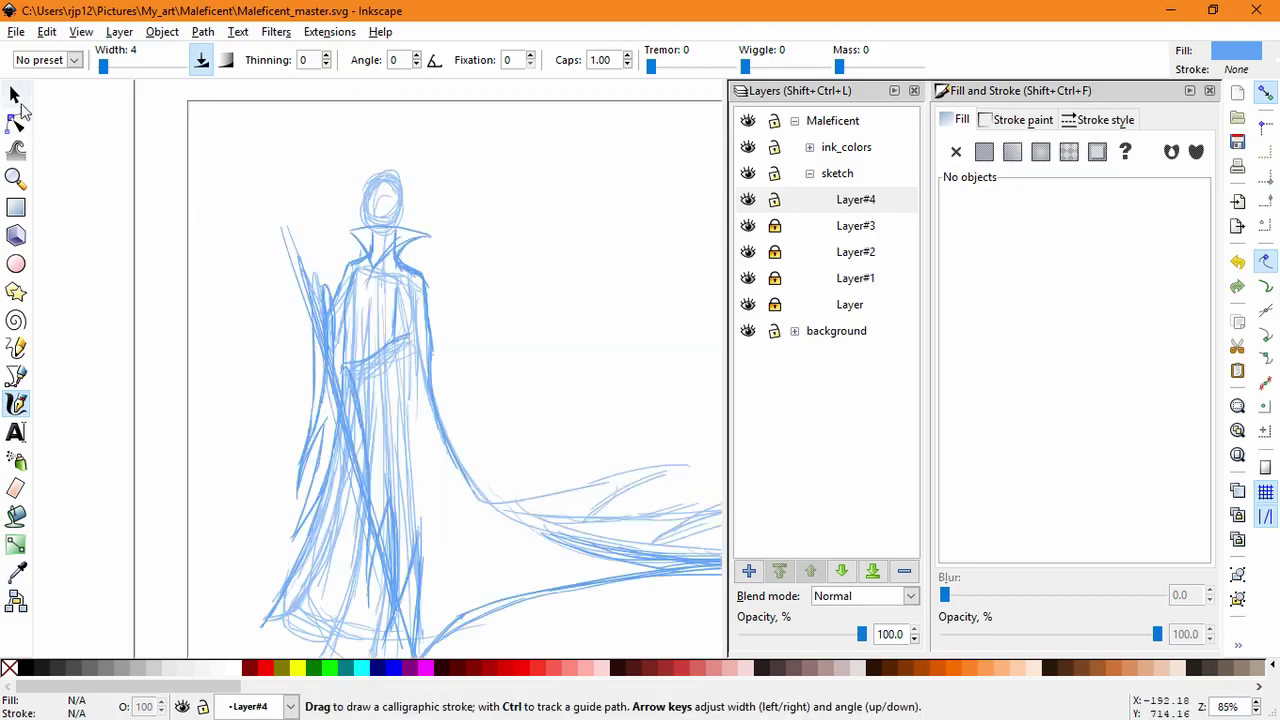
Step: Delete the surplus stroke ends of the staff that stick out above the raised hand
{"action": "key", "text": "s"}
{"action": "mouse_move", "coordinate": [281, 238]}
{"action": "left_mouse_down"}
{"action": "mouse_move", "coordinate": [205, 288]}
{"action": "mouse_move", "coordinate": [184, 319]}
{"action": "left_mouse_up"}
{"action": "key", "text": "Delete"}
{"action": "key", "text": "Delete"}
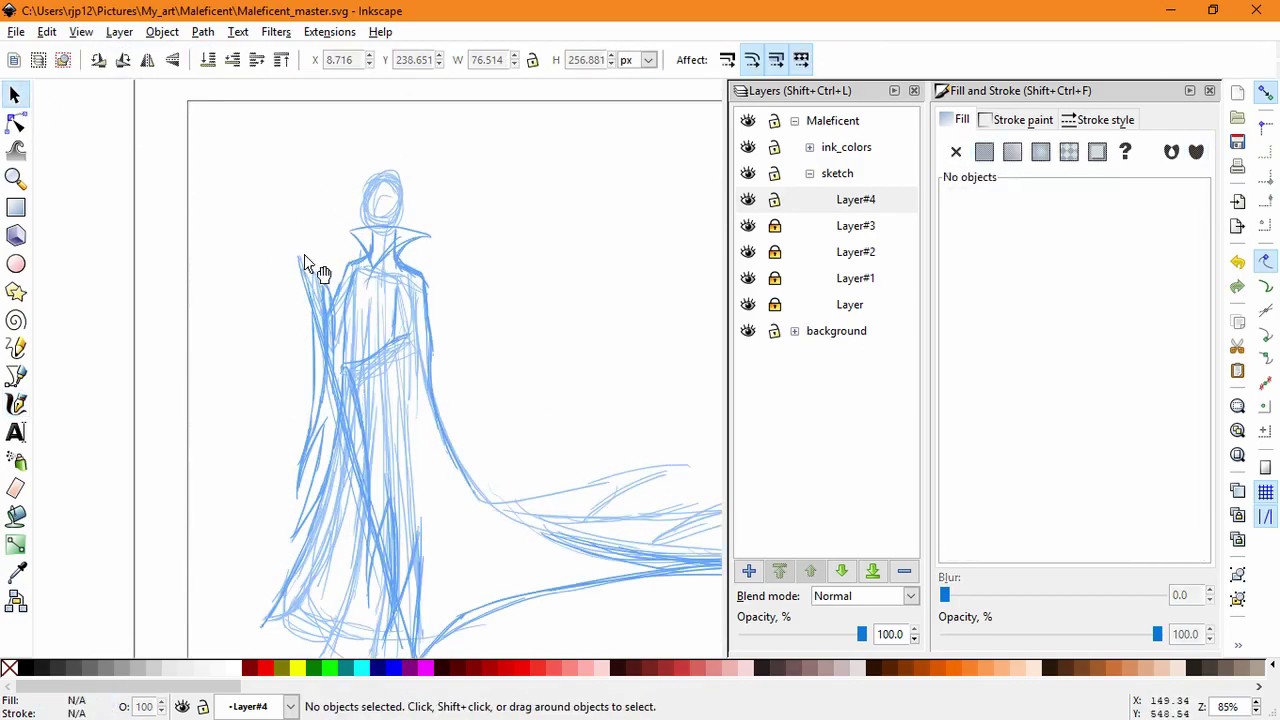
{"action": "left_click_drag", "start_coordinate": [306, 261], "coordinate": [205, 348]}
{"action": "key", "text": "Delete"}
Step: Select all staff strokes on Layer#4 and darken their fill to an HSL lightness of 138
{"action": "mouse_move", "coordinate": [234, 240]}
{"action": "left_mouse_down"}
{"action": "mouse_move", "coordinate": [271, 152]}
{"action": "mouse_move", "coordinate": [564, 655]}
{"action": "left_mouse_up"}
{"action": "left_click_drag", "start_coordinate": [1059, 273], "coordinate": [1064, 274]}
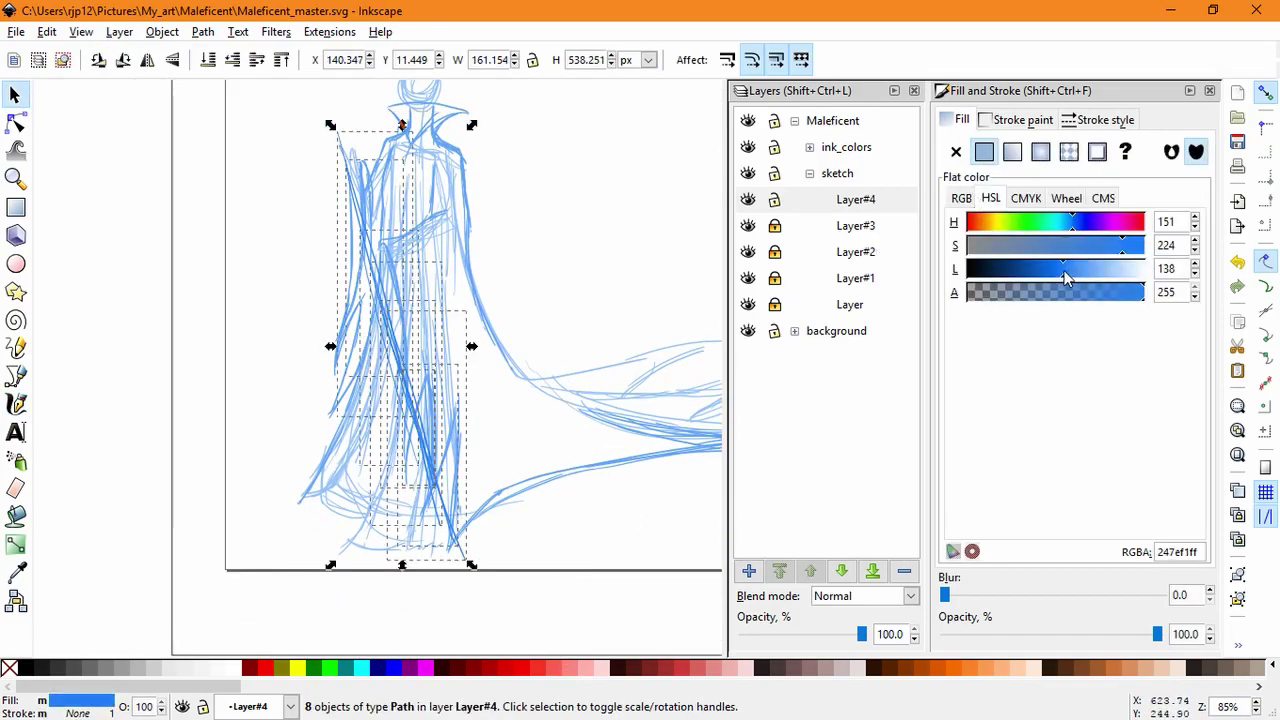
{"action": "left_click", "coordinate": [507, 277]}
Step: Delete the loose extra strokes running beside the staff's shaft
{"action": "left_click_drag", "start_coordinate": [450, 228], "coordinate": [472, 380]}
{"action": "left_click_drag", "start_coordinate": [406, 460], "coordinate": [226, 454]}
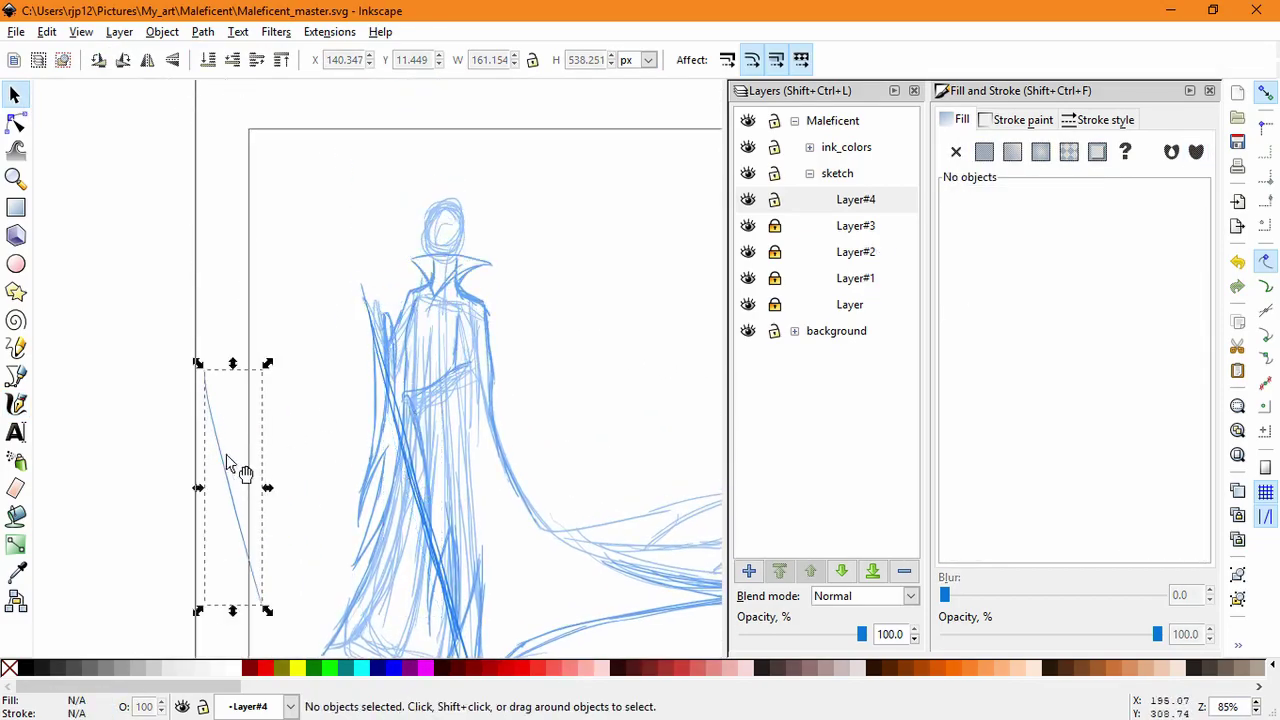
{"action": "key", "text": "Delete"}
{"action": "left_click_drag", "start_coordinate": [438, 543], "coordinate": [603, 371]}
{"action": "key", "text": "Delete"}
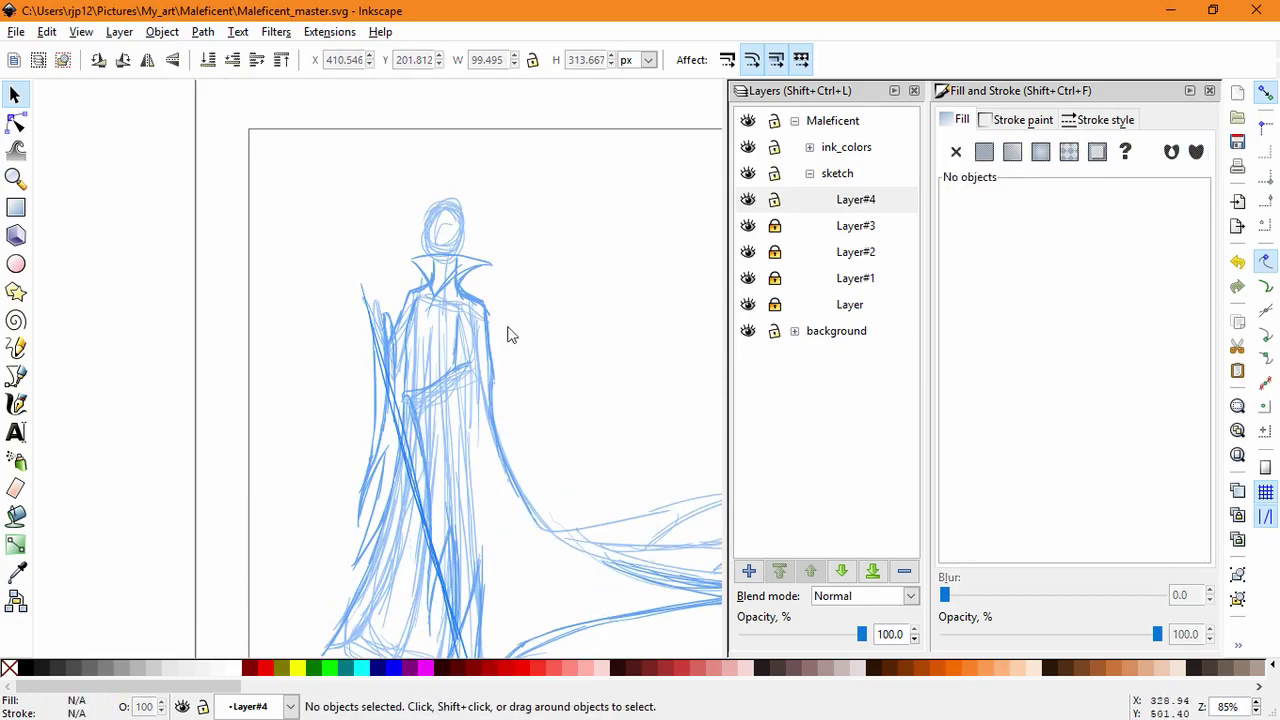
Step: Sketch a round orb at the upper end of the staff, beside the raised hand, with the Calligraphy tool
{"action": "left_click", "coordinate": [16, 404]}
{"action": "scroll", "coordinate": [429, 349], "scroll_direction": "up", "scroll_amount": 2, "text": "ctrl"}
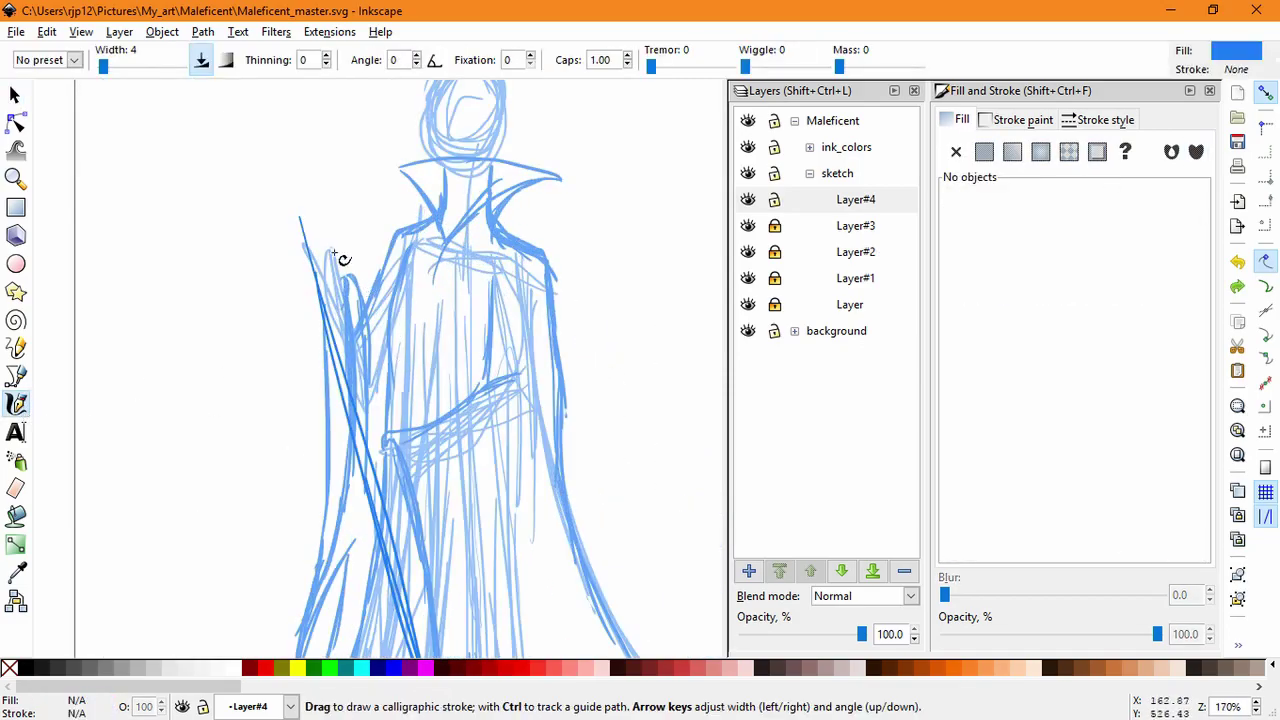
{"action": "mouse_move", "coordinate": [342, 283]}
{"action": "left_mouse_down"}
{"action": "mouse_move", "coordinate": [293, 300]}
{"action": "mouse_move", "coordinate": [340, 290]}
{"action": "left_mouse_up"}
{"action": "left_click_drag", "start_coordinate": [380, 428], "coordinate": [371, 294]}
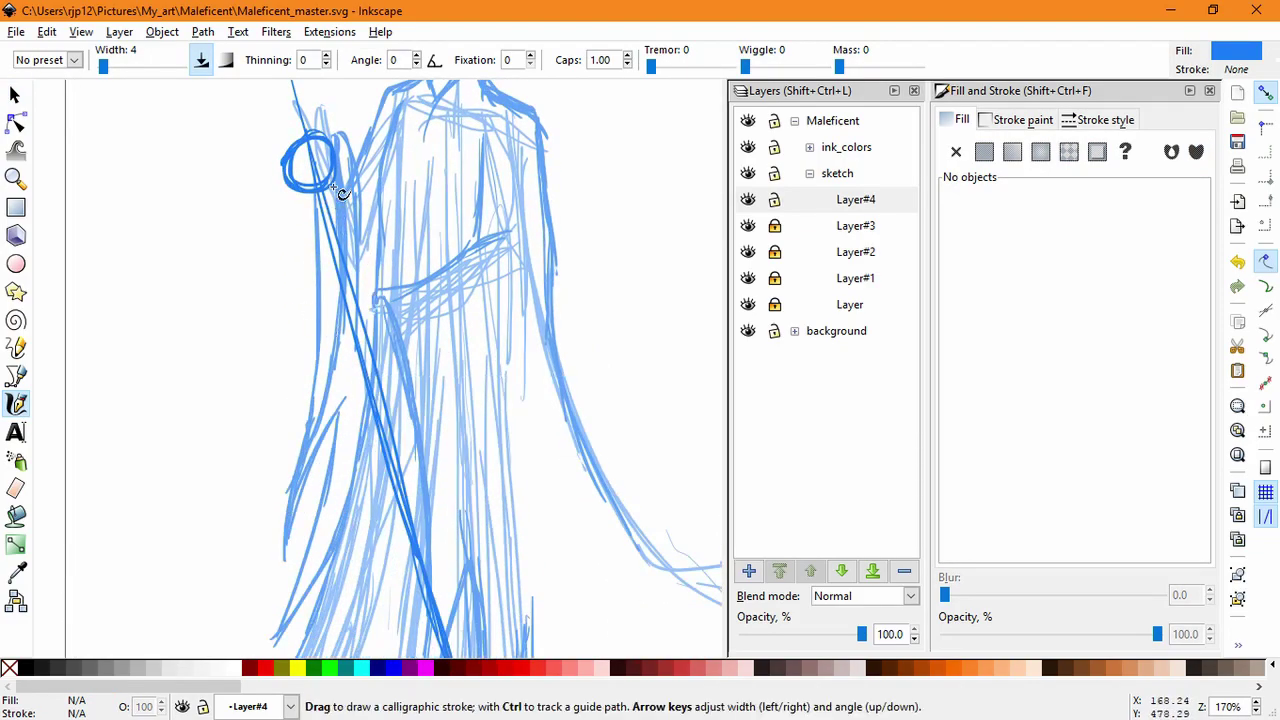
{"action": "key", "text": "super"}
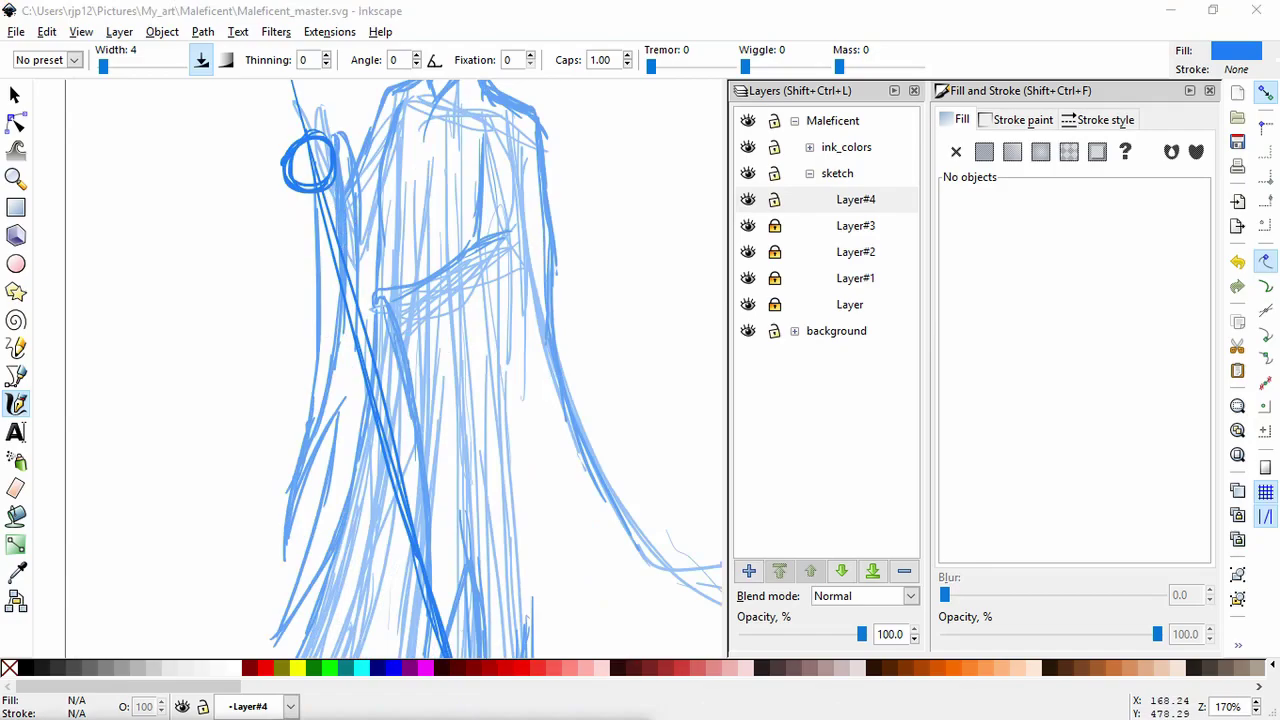
{"action": "left_click", "coordinate": [447, 10]}
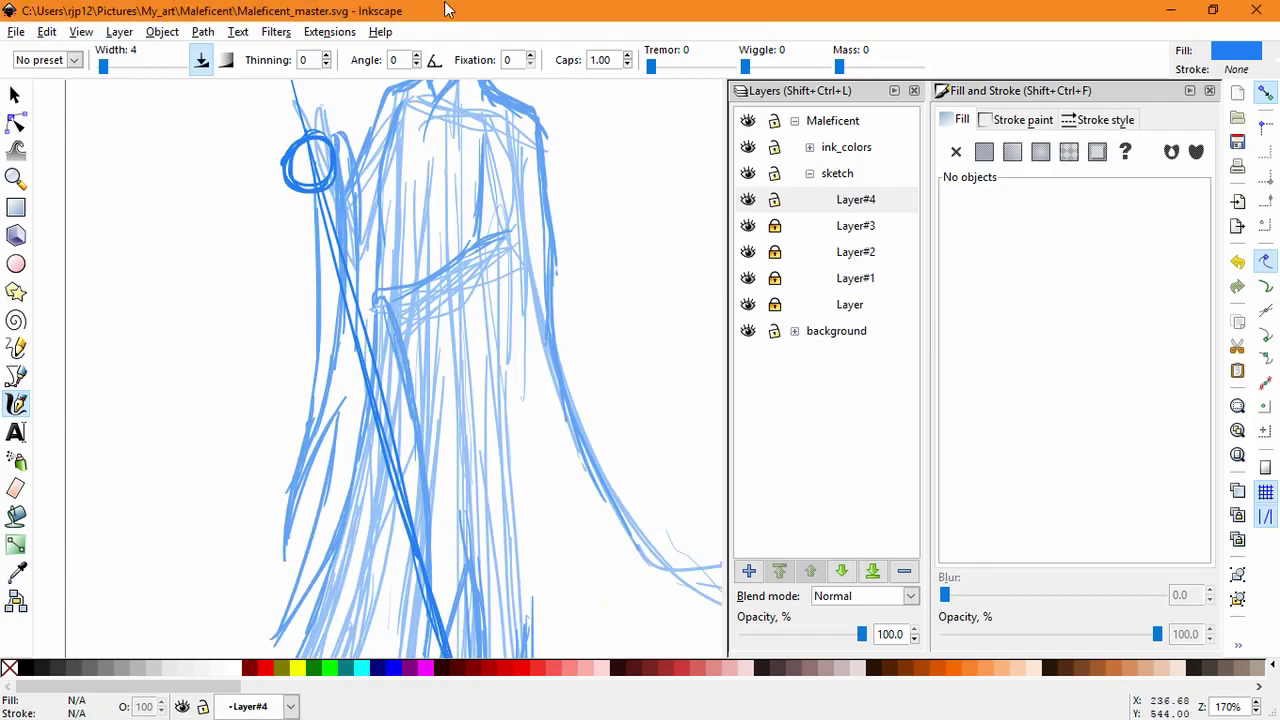
{"action": "key", "text": "super"}
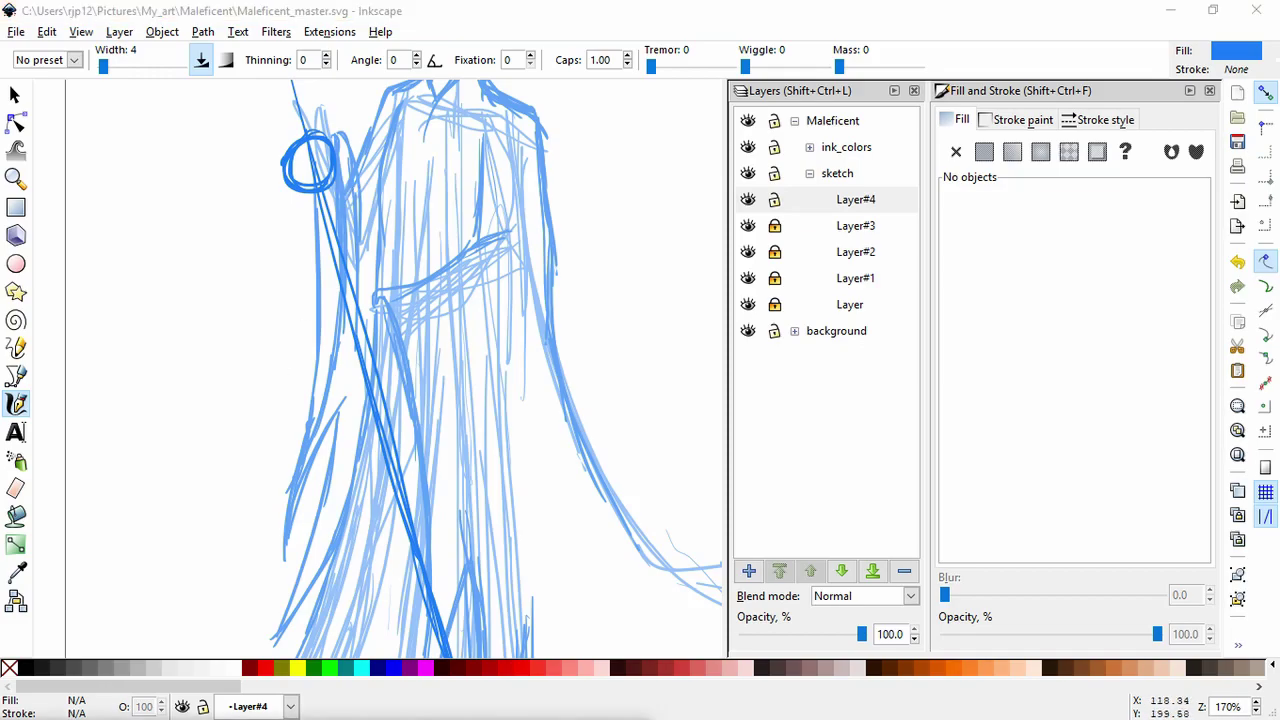
Step: Add a layer above Layer#4 in the sketch group and sketch small curved prongs around the underside of the orb
{"action": "scroll", "coordinate": [380, 254], "scroll_direction": "up", "scroll_amount": 2}
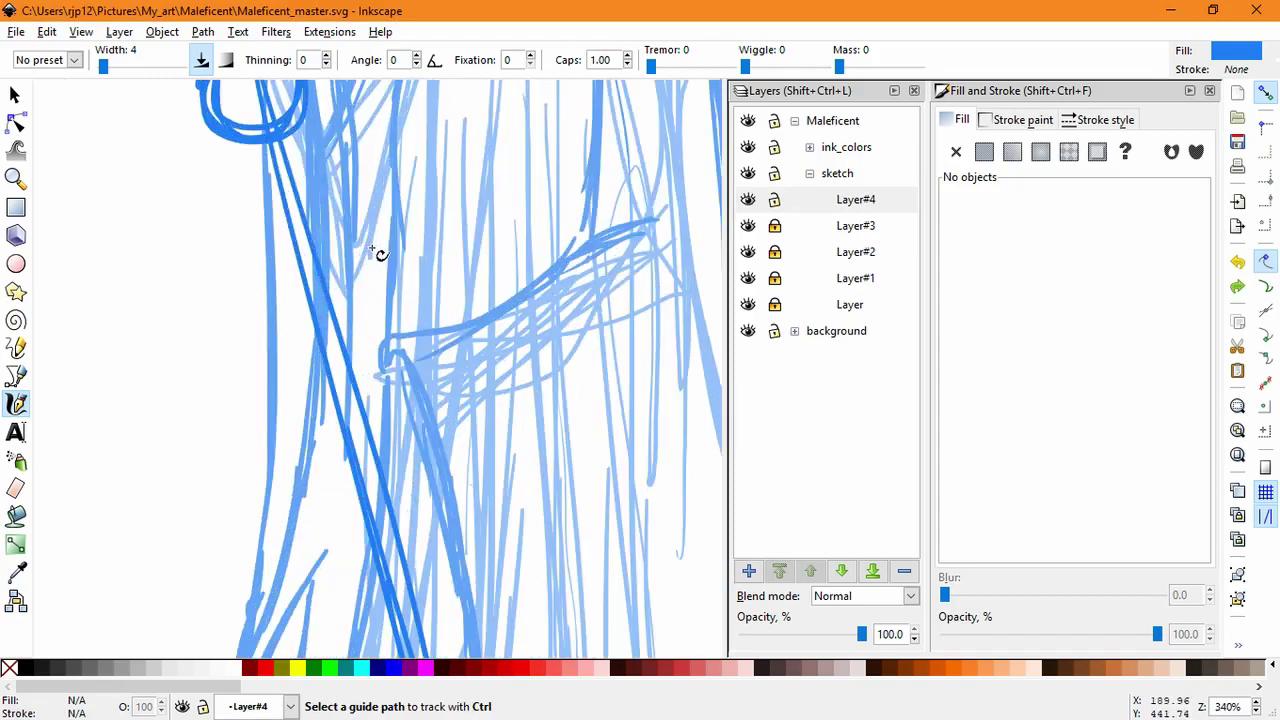
{"action": "scroll", "coordinate": [286, 167], "scroll_direction": "up", "scroll_amount": 1}
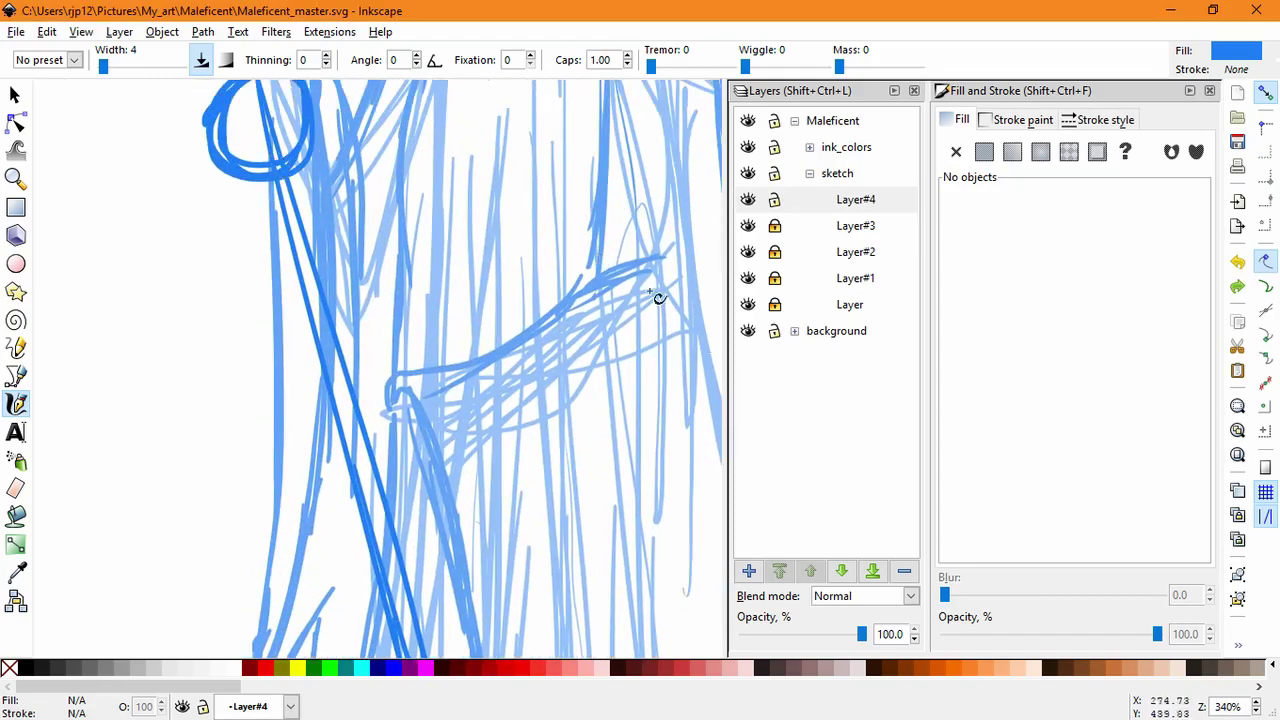
{"action": "left_click", "coordinate": [748, 570]}
{"action": "left_click", "coordinate": [708, 428]}
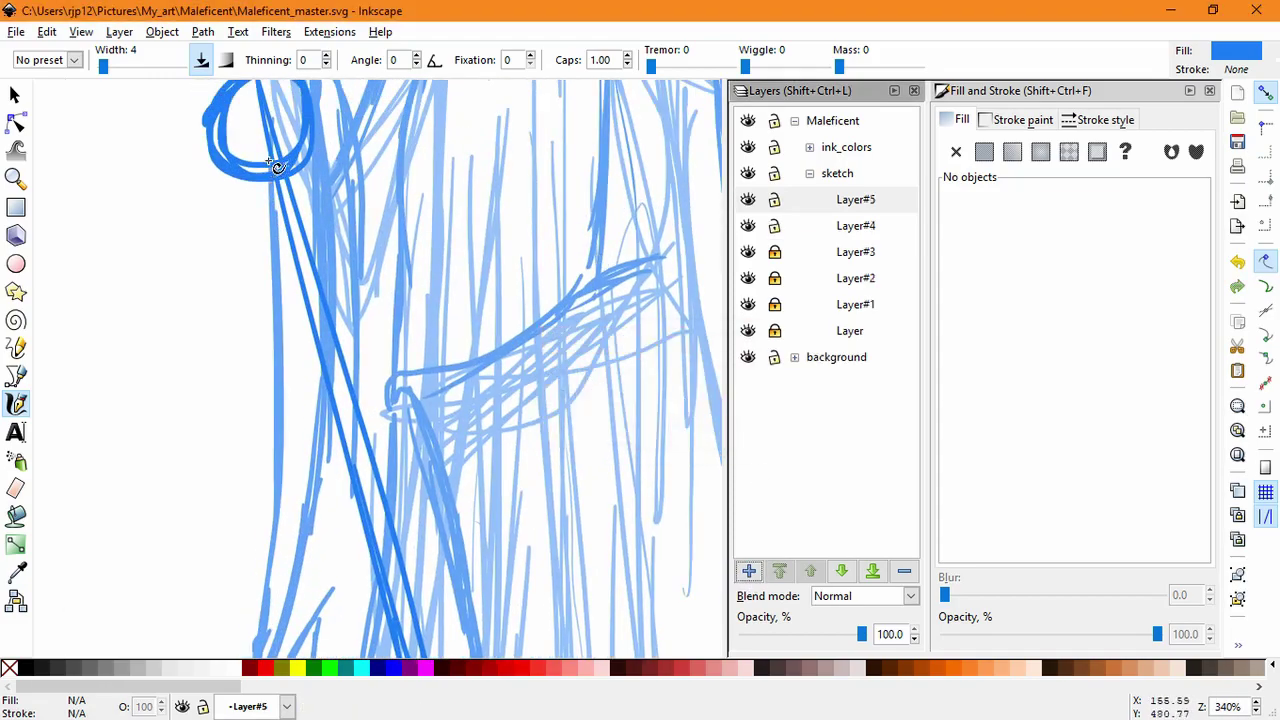
{"action": "mouse_move", "coordinate": [276, 164]}
{"action": "left_mouse_down"}
{"action": "mouse_move", "coordinate": [262, 156]}
{"action": "mouse_move", "coordinate": [300, 143]}
{"action": "left_mouse_up"}
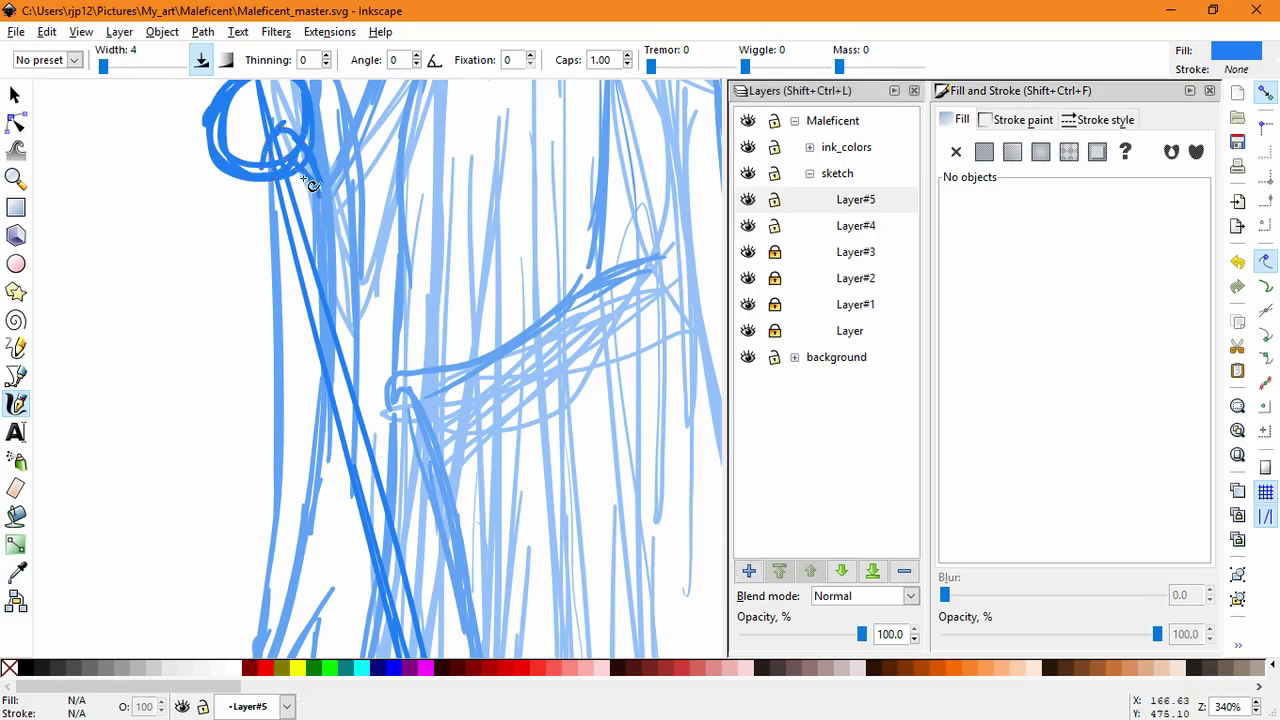
{"action": "left_click_drag", "start_coordinate": [248, 186], "coordinate": [270, 170]}
Step: Trace both edges of the staff's upper shaft with calligraphic strokes from below the orb down across the gown
{"action": "mouse_move", "coordinate": [255, 186]}
{"action": "left_mouse_down"}
{"action": "mouse_move", "coordinate": [314, 338]}
{"action": "mouse_move", "coordinate": [271, 211]}
{"action": "mouse_move", "coordinate": [324, 412]}
{"action": "left_mouse_up"}
{"action": "left_click_drag", "start_coordinate": [313, 221], "coordinate": [345, 366]}
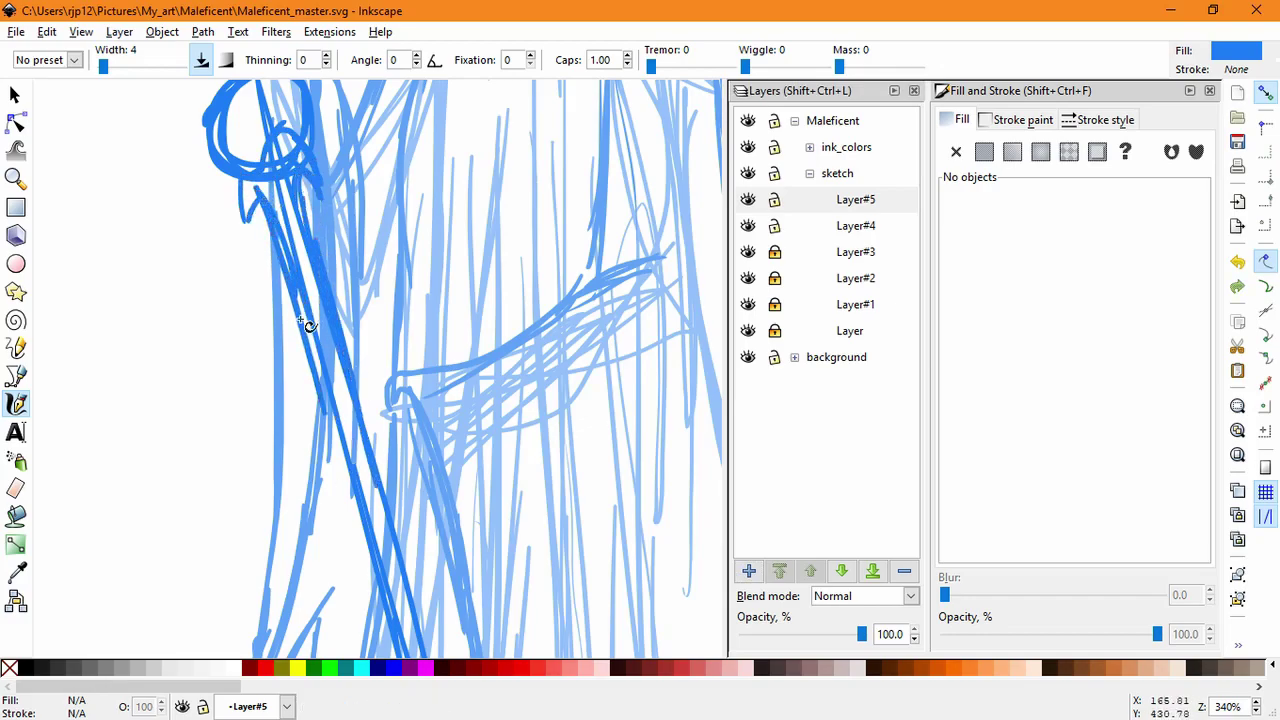
{"action": "left_click_drag", "start_coordinate": [300, 320], "coordinate": [383, 577]}
{"action": "mouse_move", "coordinate": [347, 471]}
{"action": "left_mouse_down"}
{"action": "mouse_move", "coordinate": [302, 288]}
{"action": "mouse_move", "coordinate": [340, 468]}
{"action": "left_mouse_up"}
{"action": "left_click_drag", "start_coordinate": [311, 330], "coordinate": [393, 640]}
{"action": "mouse_move", "coordinate": [349, 358]}
{"action": "left_mouse_down"}
{"action": "mouse_move", "coordinate": [408, 578]}
{"action": "mouse_move", "coordinate": [366, 390]}
{"action": "left_mouse_up"}
{"action": "key", "text": "space"}
{"action": "left_click_drag", "start_coordinate": [351, 339], "coordinate": [407, 606]}
{"action": "left_click_drag", "start_coordinate": [332, 372], "coordinate": [402, 636]}
{"action": "key", "text": "space"}
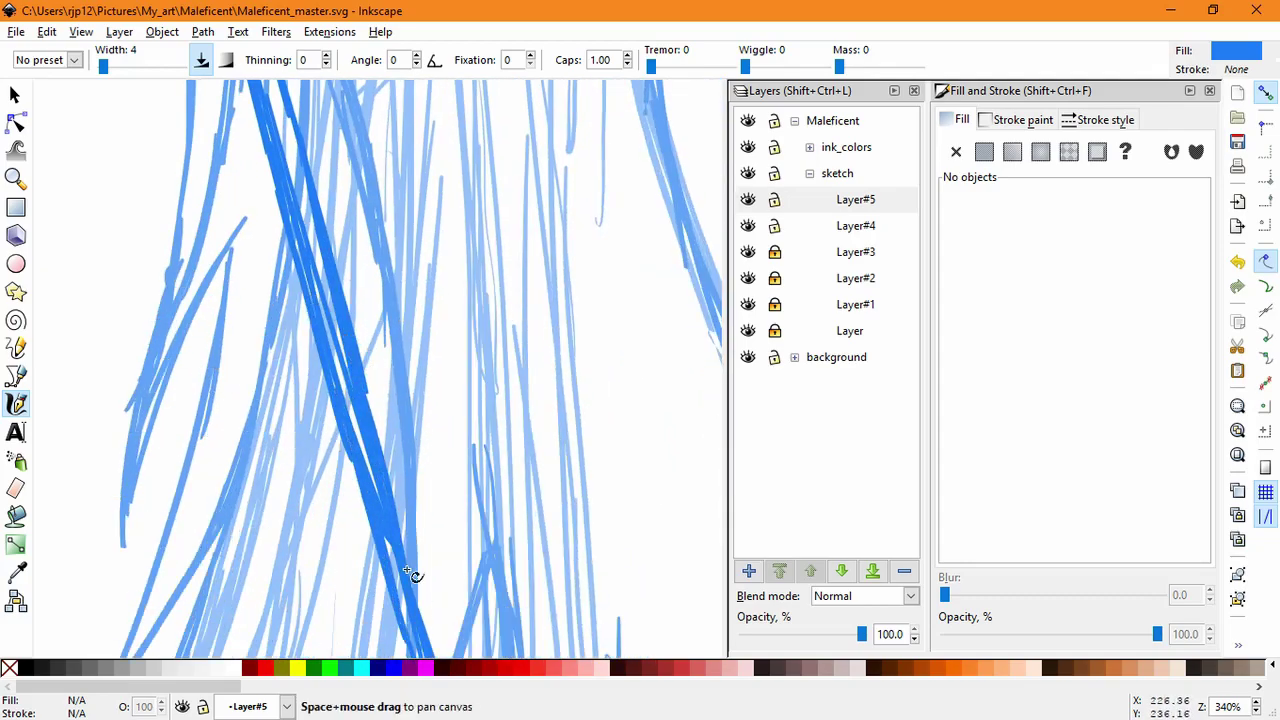
Step: Continue both edges of the shaft down the lower gown to the hem with overlapping calligraphic strokes
{"action": "left_click_drag", "start_coordinate": [407, 570], "coordinate": [359, 426]}
{"action": "mouse_move", "coordinate": [342, 345]}
{"action": "left_mouse_down"}
{"action": "mouse_move", "coordinate": [407, 606]}
{"action": "mouse_move", "coordinate": [375, 473]}
{"action": "left_mouse_up"}
{"action": "key", "text": "space"}
{"action": "left_click_drag", "start_coordinate": [344, 368], "coordinate": [438, 652]}
{"action": "mouse_move", "coordinate": [380, 568]}
{"action": "left_mouse_down"}
{"action": "mouse_move", "coordinate": [333, 359]}
{"action": "mouse_move", "coordinate": [410, 600]}
{"action": "left_mouse_up"}
{"action": "scroll", "coordinate": [337, 309], "scroll_direction": "down", "scroll_amount": 3}
{"action": "left_click_drag", "start_coordinate": [345, 335], "coordinate": [392, 473]}
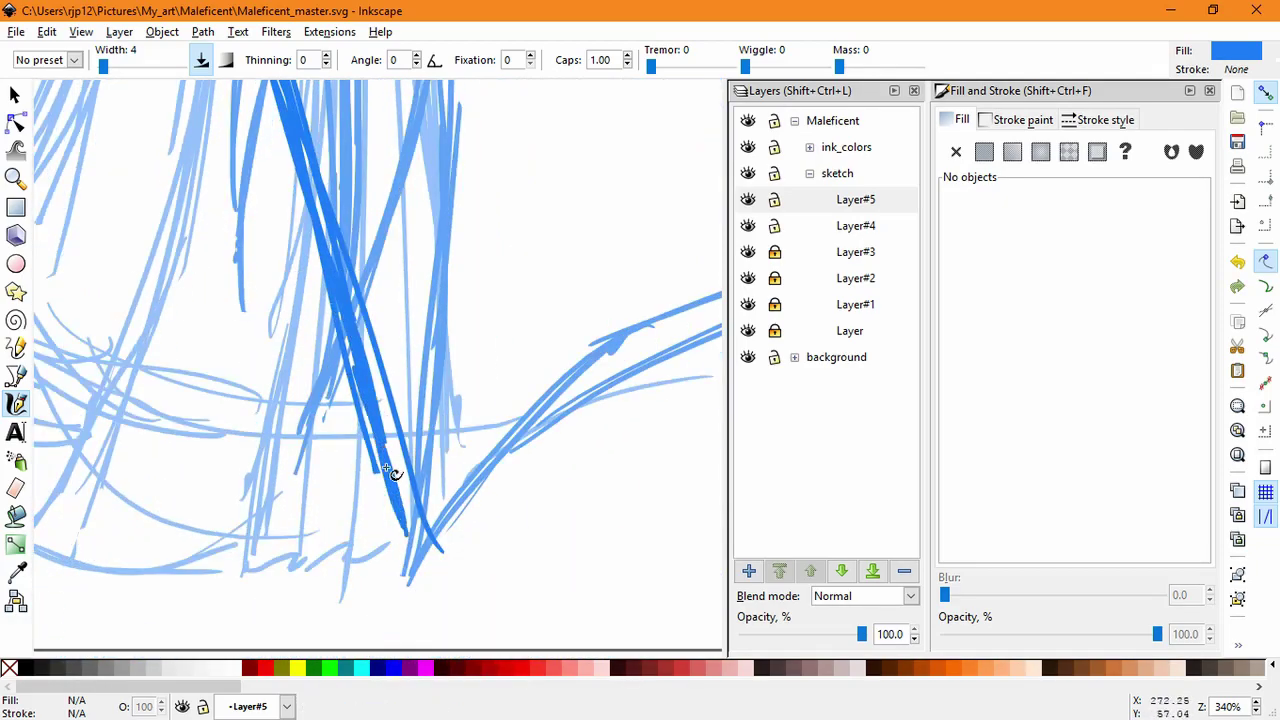
Step: Close the bottom end of the staff with a short rounded stroke at the gown's hem
{"action": "mouse_move", "coordinate": [411, 560]}
{"action": "left_mouse_down"}
{"action": "mouse_move", "coordinate": [436, 540]}
{"action": "mouse_move", "coordinate": [419, 571]}
{"action": "left_mouse_up"}
{"action": "key", "text": "ctrl+z"}
{"action": "mouse_move", "coordinate": [428, 526]}
{"action": "left_mouse_down"}
{"action": "mouse_move", "coordinate": [441, 551]}
{"action": "mouse_move", "coordinate": [454, 548]}
{"action": "left_mouse_up"}
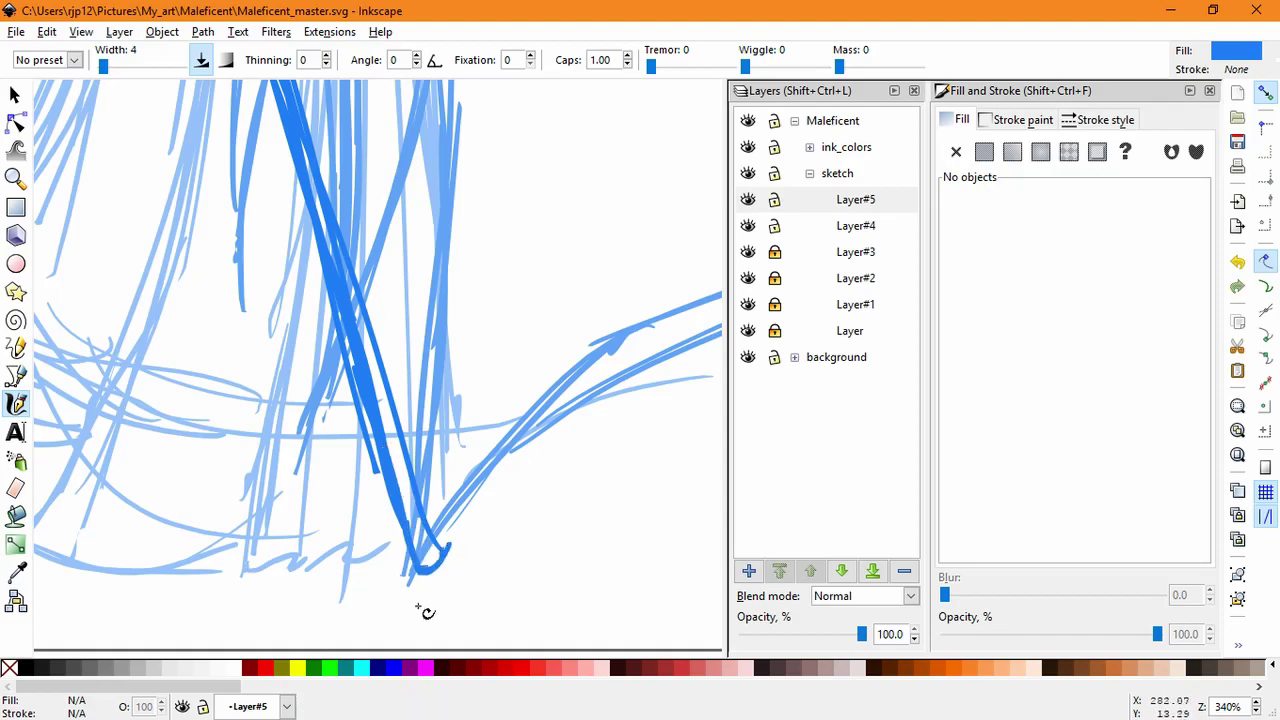
{"action": "scroll", "coordinate": [531, 303], "scroll_direction": "down", "scroll_amount": 4}
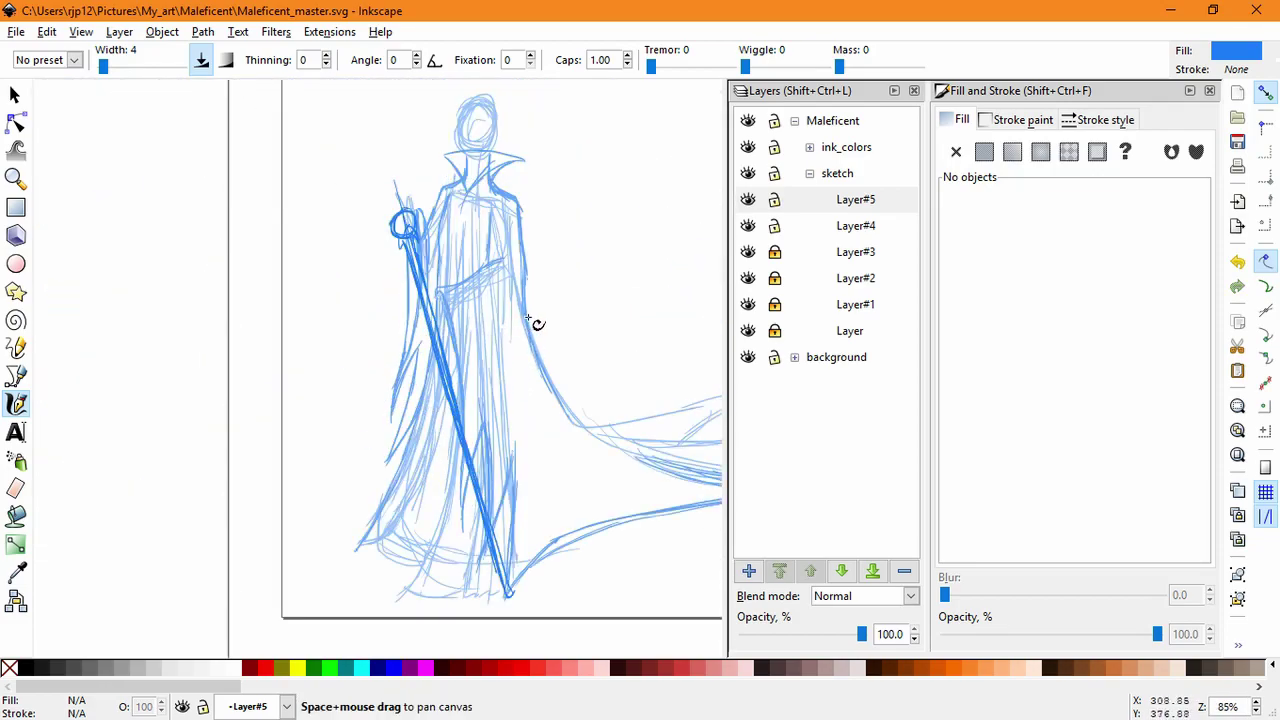
{"action": "mouse_move", "coordinate": [528, 318]}
{"action": "left_mouse_down"}
{"action": "mouse_move", "coordinate": [542, 412]}
{"action": "mouse_move", "coordinate": [521, 342]}
{"action": "left_mouse_up"}
Step: Select the whole staff and scale it down proportionally to about 148 px wide and 493 px high
{"action": "left_click", "coordinate": [15, 98]}
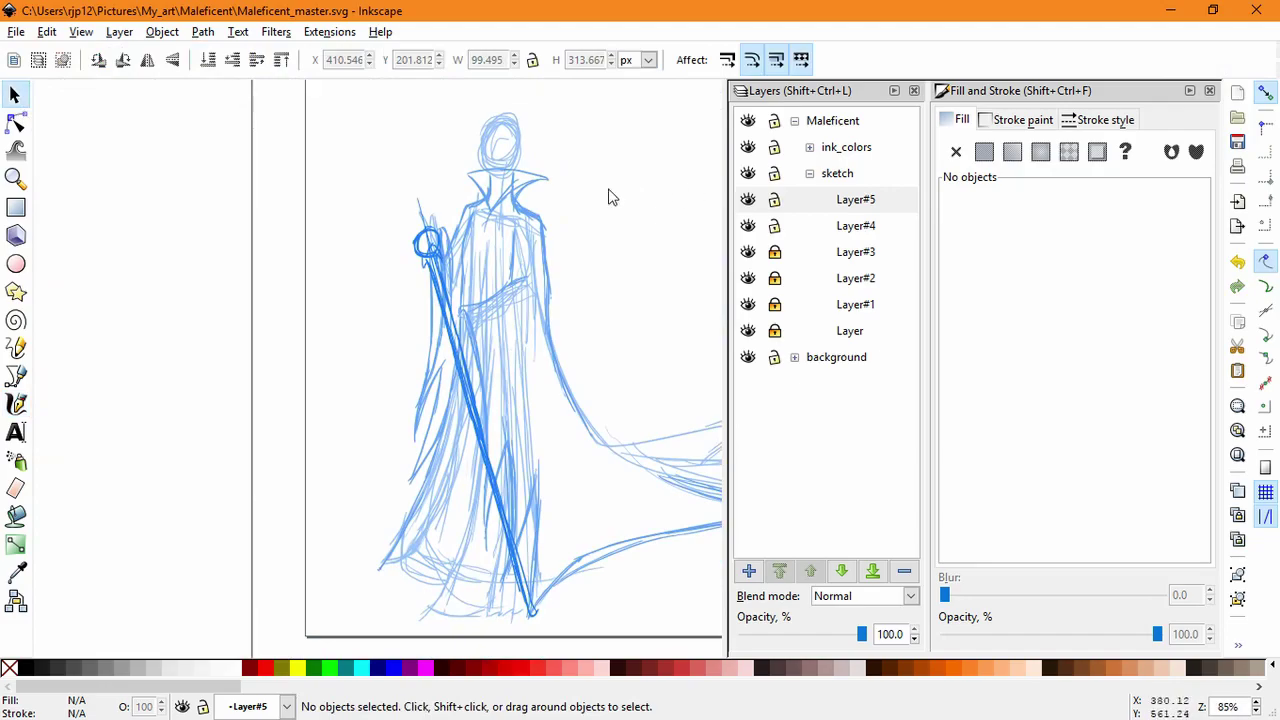
{"action": "left_click_drag", "start_coordinate": [342, 170], "coordinate": [598, 646]}
{"action": "left_click_drag", "start_coordinate": [463, 368], "coordinate": [604, 310]}
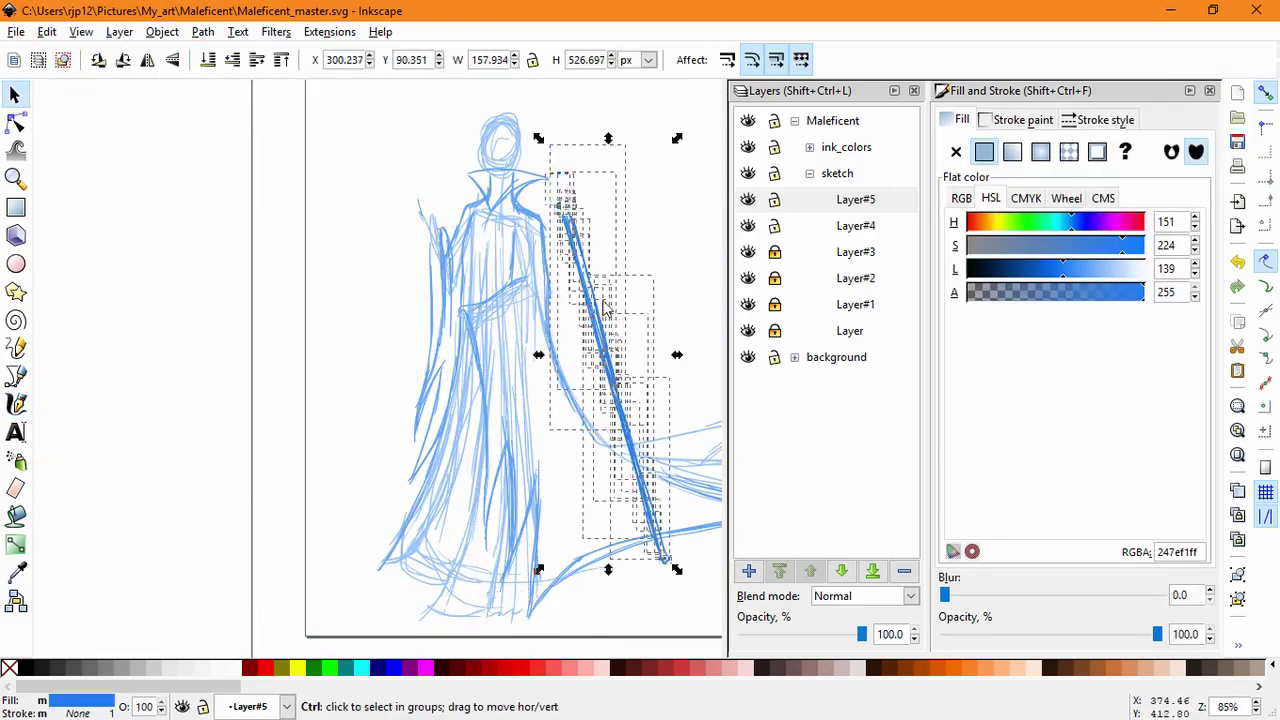
{"action": "key", "text": "ctrl+z"}
{"action": "left_click_drag", "start_coordinate": [541, 192], "coordinate": [535, 208]}
{"action": "left_click", "coordinate": [540, 206]}
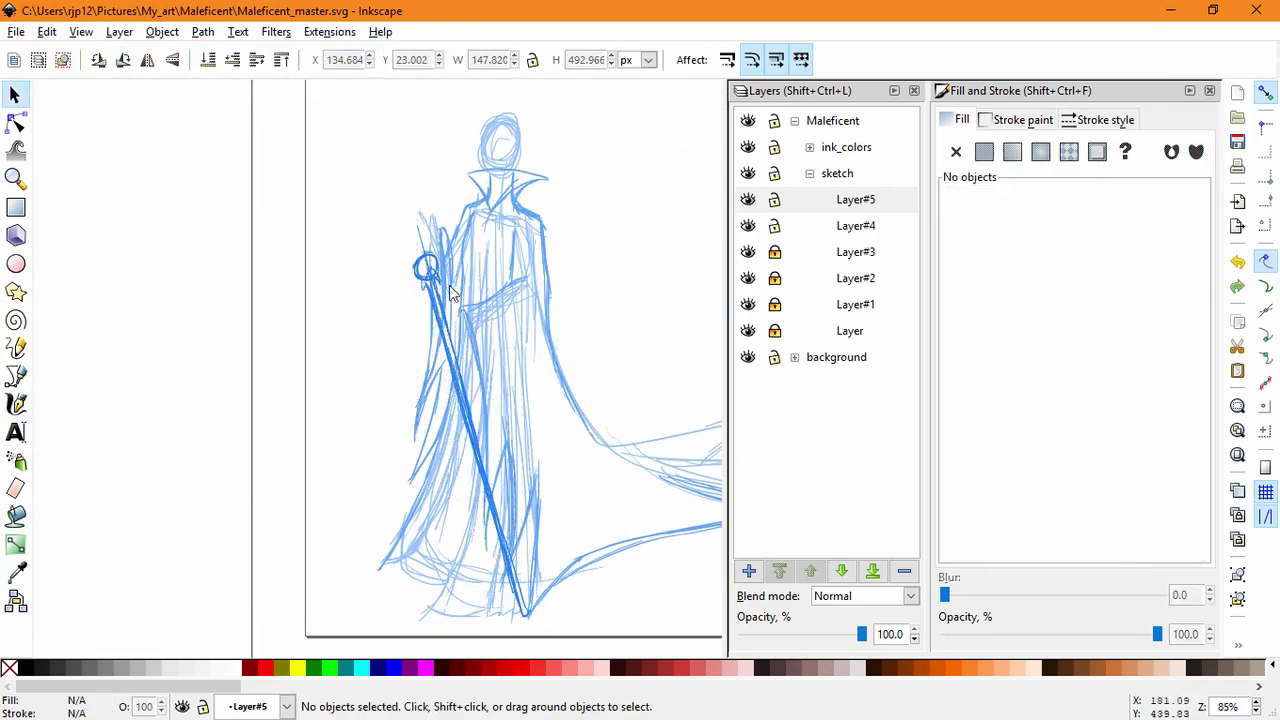
Step: Delete the stray stroke protruding above the orb
{"action": "left_click_drag", "start_coordinate": [422, 240], "coordinate": [343, 264]}
{"action": "key", "text": "Delete"}
{"action": "left_click_drag", "start_coordinate": [397, 203], "coordinate": [571, 629]}
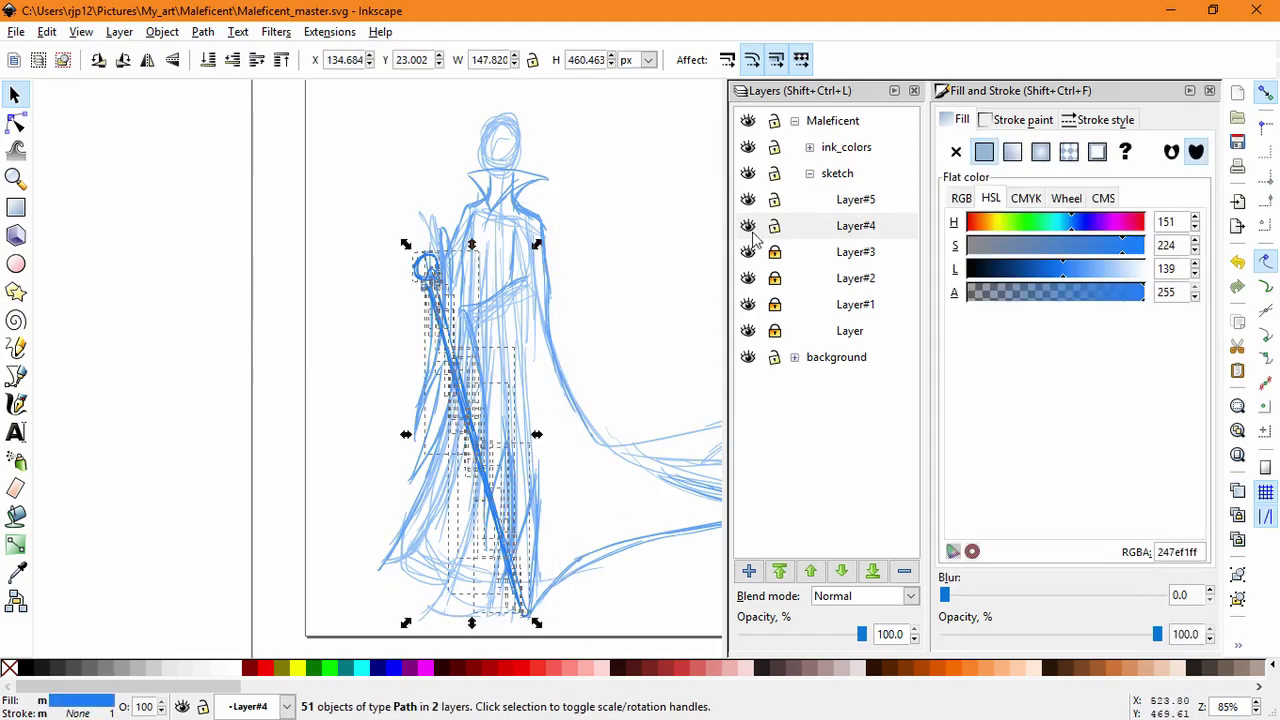
{"action": "left_click", "coordinate": [755, 235]}
{"action": "left_click", "coordinate": [491, 397]}
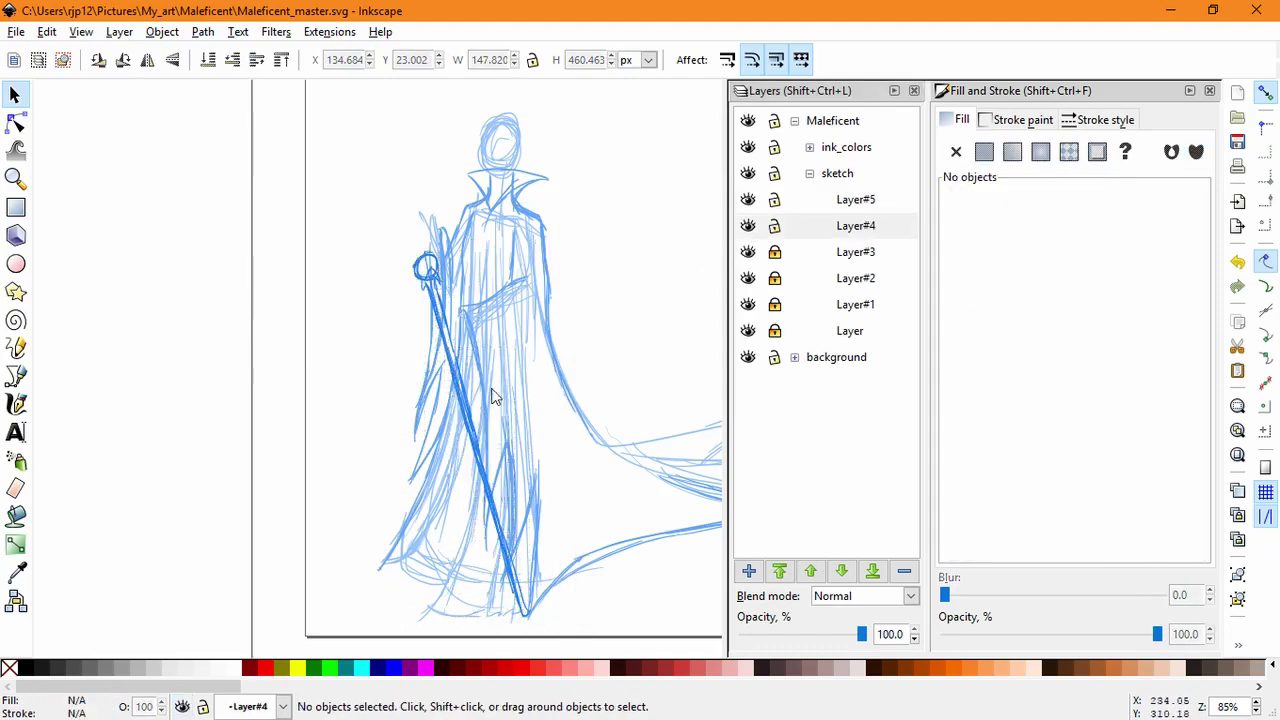
Step: Lock Layer#5 and delete the rough guide strokes along the shaft on Layer#4, keeping the orb in place
{"action": "left_click", "coordinate": [773, 203]}
{"action": "left_click_drag", "start_coordinate": [490, 488], "coordinate": [662, 348]}
{"action": "left_click_drag", "start_coordinate": [475, 448], "coordinate": [644, 334]}
{"action": "mouse_move", "coordinate": [486, 480]}
{"action": "left_mouse_down"}
{"action": "mouse_move", "coordinate": [648, 360]}
{"action": "mouse_move", "coordinate": [571, 346]}
{"action": "left_mouse_up"}
{"action": "left_click_drag", "start_coordinate": [470, 440], "coordinate": [527, 342]}
{"action": "left_click_drag", "start_coordinate": [449, 384], "coordinate": [524, 302]}
{"action": "left_click_drag", "start_coordinate": [437, 274], "coordinate": [502, 238]}
{"action": "key", "text": "ctrl+z"}
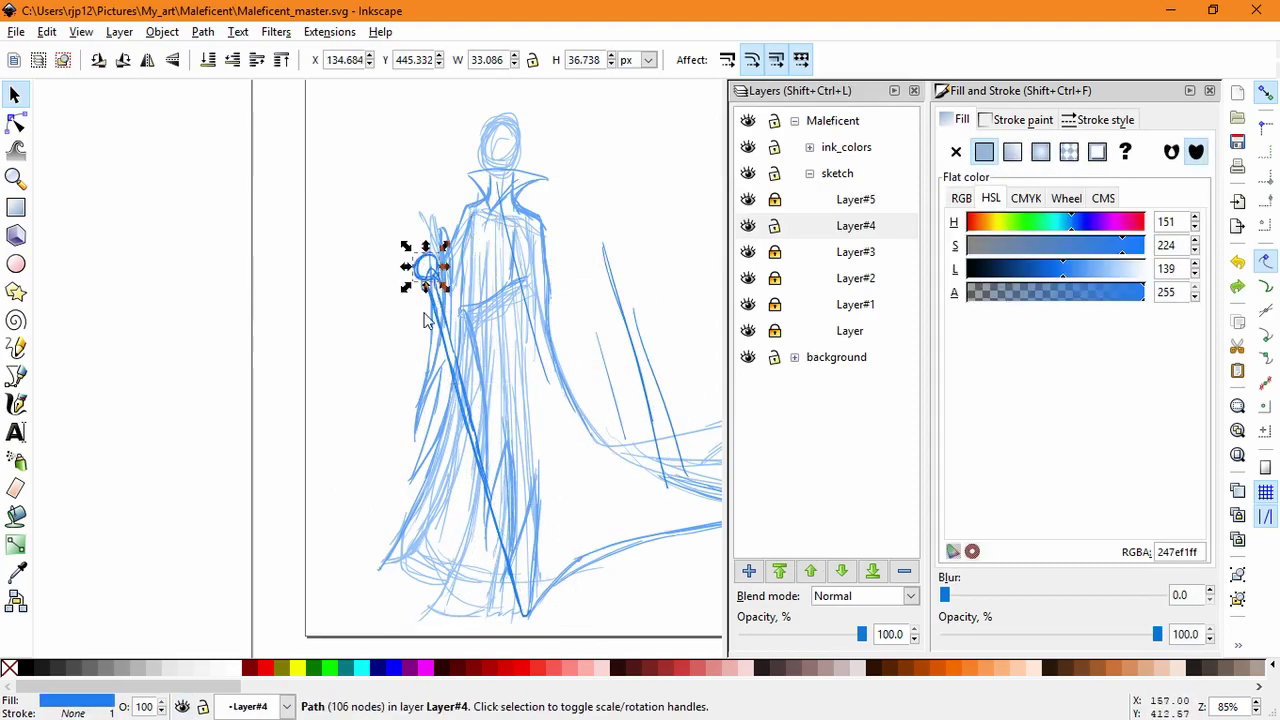
{"action": "left_click_drag", "start_coordinate": [502, 448], "coordinate": [507, 470]}
{"action": "key", "text": "ctrl+a"}
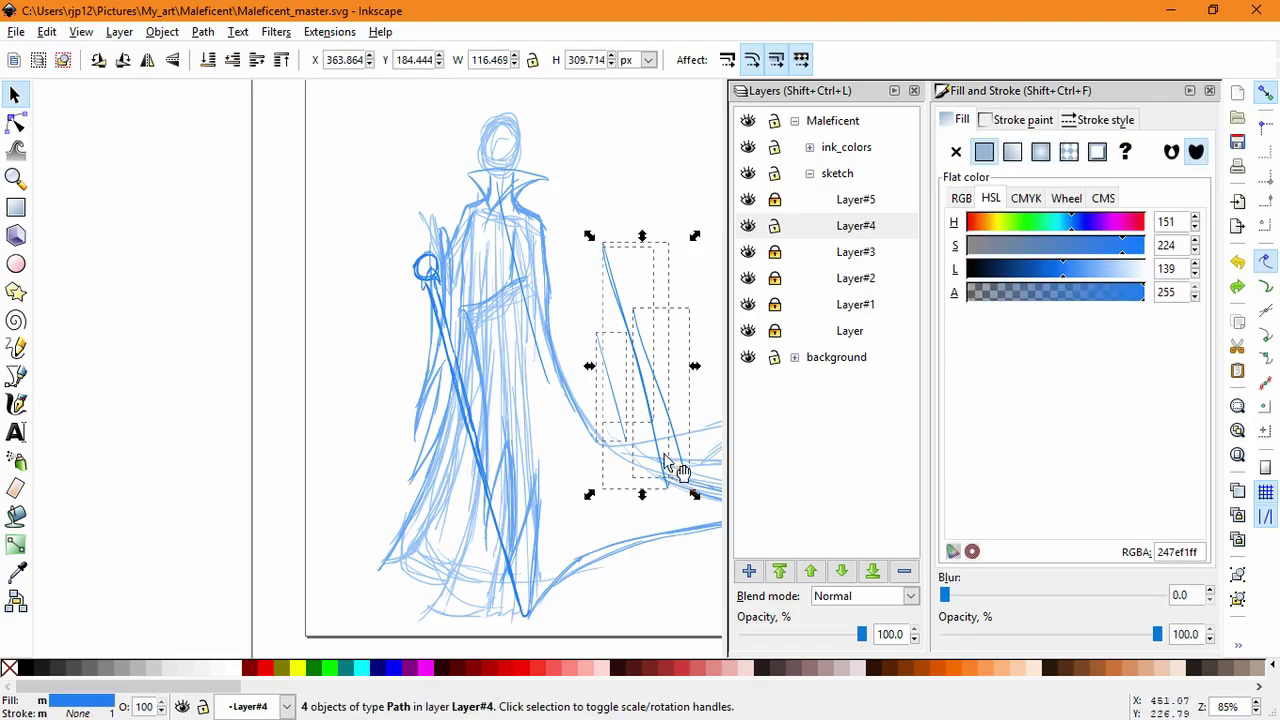
{"action": "key", "text": "Delete"}
Step: Toggle Layer#4's visibility to check it and delete the leftover guide stroke over the gown
{"action": "left_click", "coordinate": [748, 226]}
{"action": "left_click", "coordinate": [748, 226]}
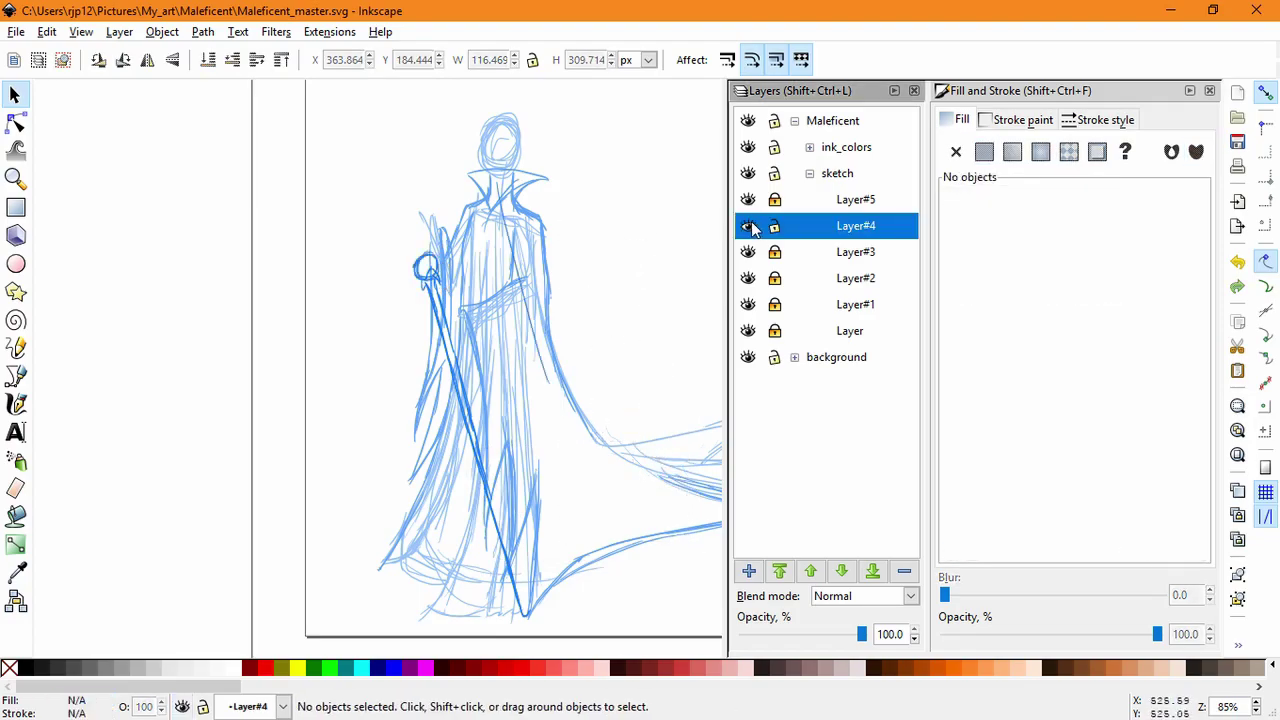
{"action": "left_click_drag", "start_coordinate": [525, 283], "coordinate": [645, 277]}
{"action": "key", "text": "Delete"}
{"action": "left_click", "coordinate": [751, 226]}
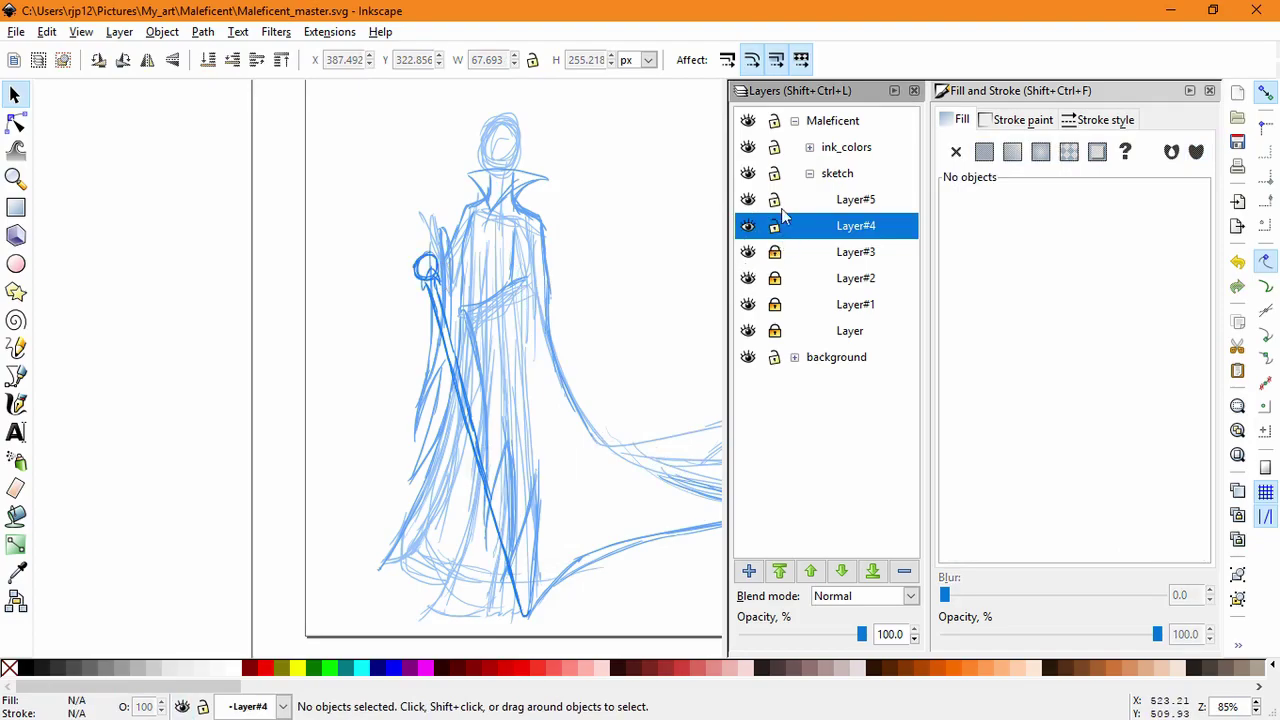
Step: Lock Layer#4, make Layer#5 the drawing layer, and reinforce the staff's lower shaft down to its tip with calligraphic strokes
{"action": "left_click", "coordinate": [775, 226]}
{"action": "left_click", "coordinate": [16, 402]}
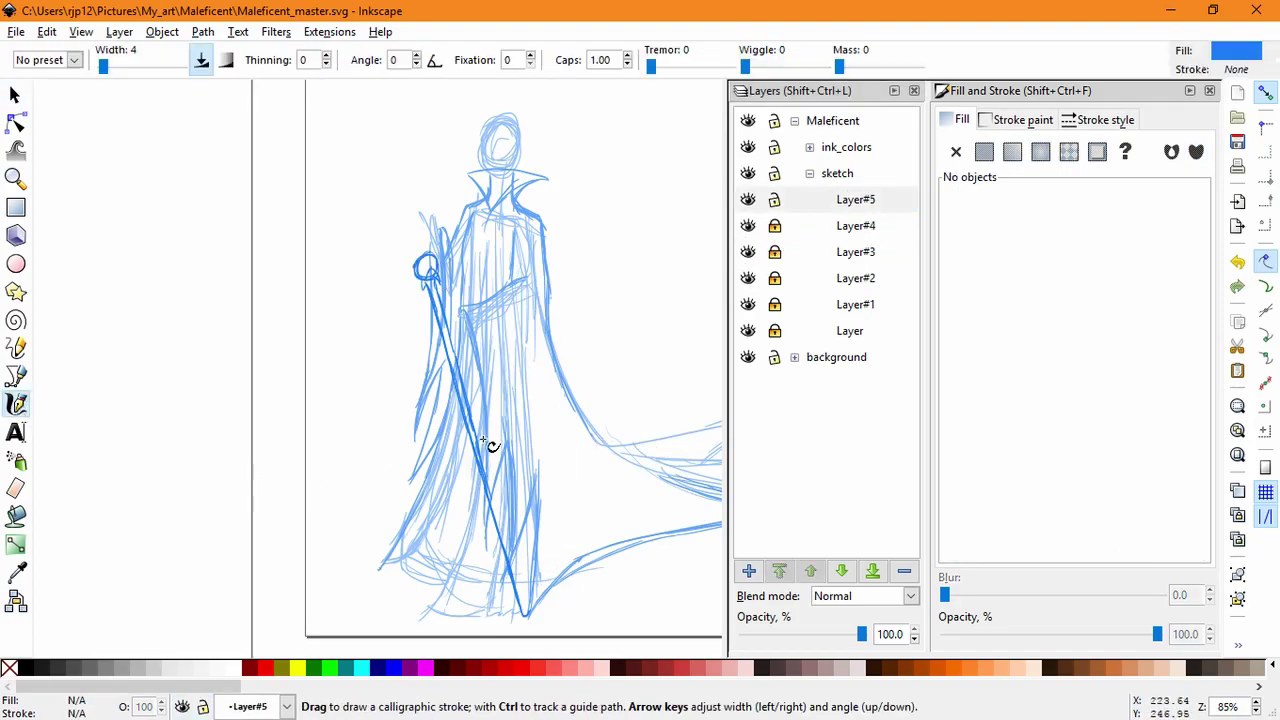
{"action": "scroll", "coordinate": [531, 534], "scroll_direction": "up", "scroll_amount": 2}
{"action": "mouse_move", "coordinate": [449, 331]}
{"action": "left_mouse_down"}
{"action": "mouse_move", "coordinate": [440, 352]}
{"action": "mouse_move", "coordinate": [482, 528]}
{"action": "left_mouse_up"}
{"action": "left_click_drag", "start_coordinate": [443, 388], "coordinate": [501, 596]}
{"action": "left_click_drag", "start_coordinate": [466, 476], "coordinate": [502, 610]}
{"action": "left_click_drag", "start_coordinate": [501, 565], "coordinate": [464, 397]}
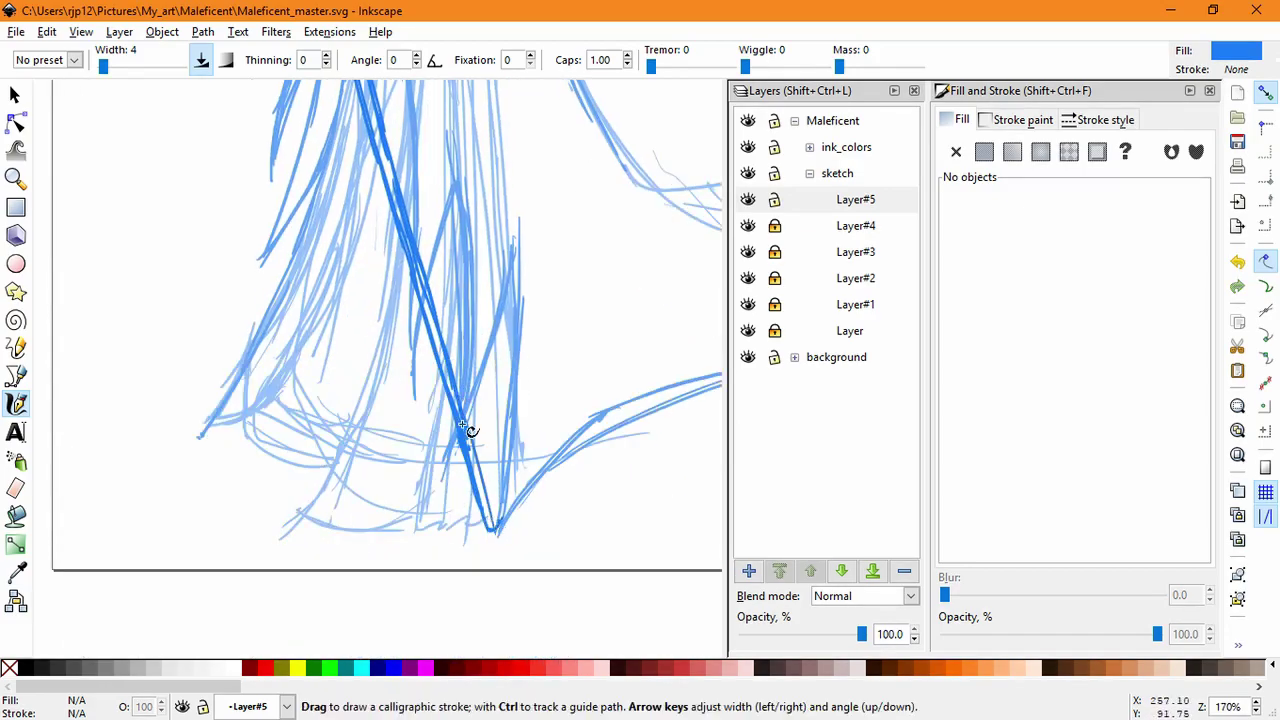
{"action": "left_click_drag", "start_coordinate": [440, 318], "coordinate": [502, 532]}
{"action": "key", "text": "space"}
{"action": "scroll", "coordinate": [549, 285], "scroll_direction": "down", "scroll_amount": 2}
{"action": "left_click_drag", "start_coordinate": [538, 216], "coordinate": [557, 446]}
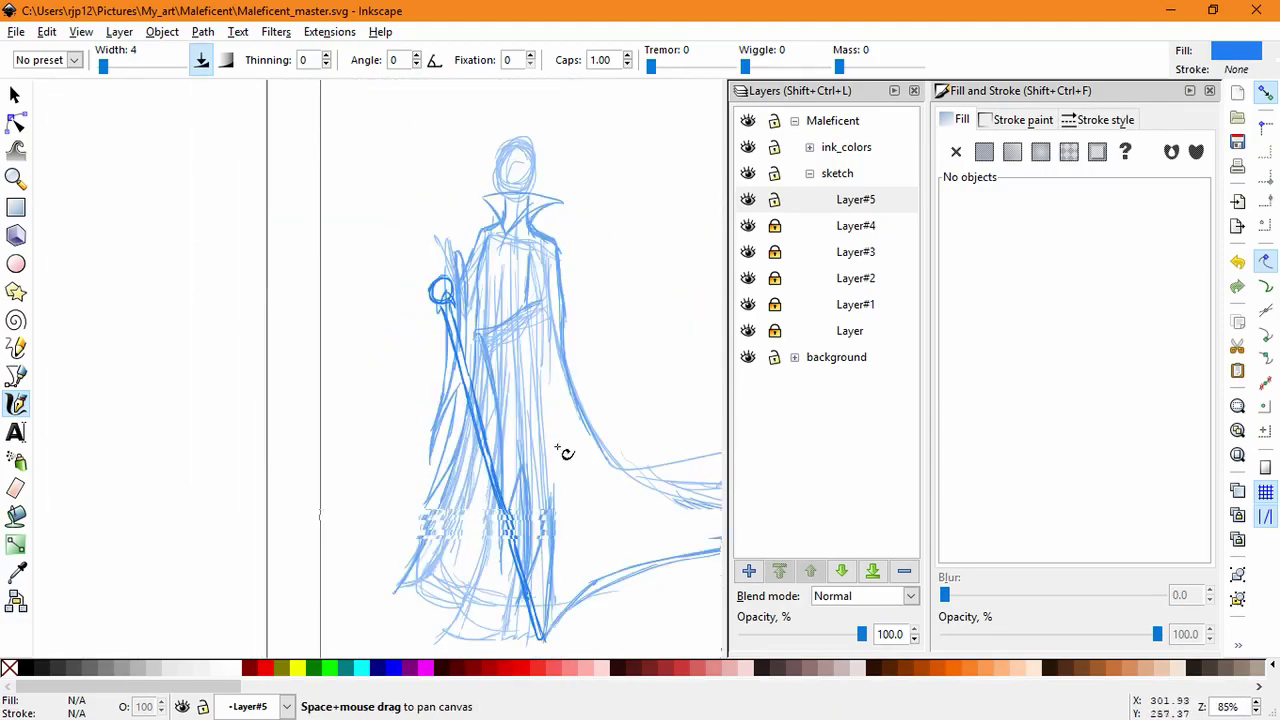
Step: Group all the shaft strokes on Layer#5 without the orb, and lock that layer
{"action": "left_click", "coordinate": [777, 225]}
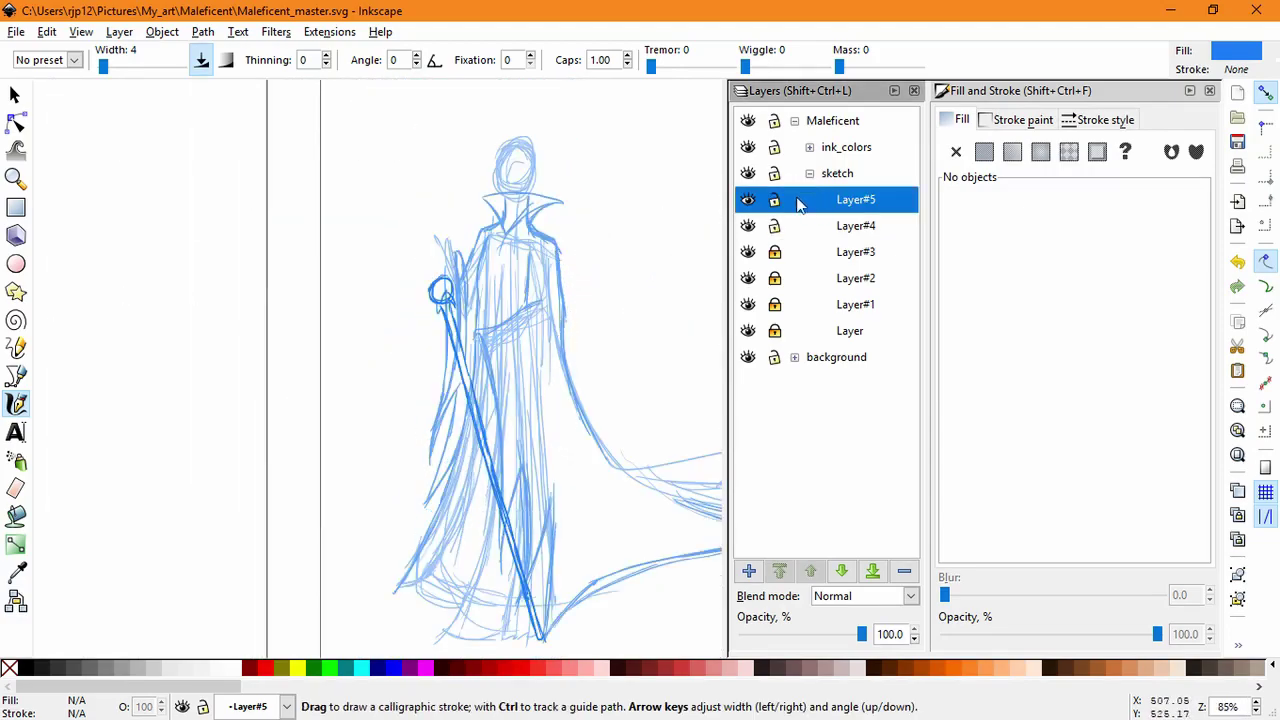
{"action": "left_click", "coordinate": [15, 95]}
{"action": "left_click_drag", "start_coordinate": [374, 276], "coordinate": [612, 628]}
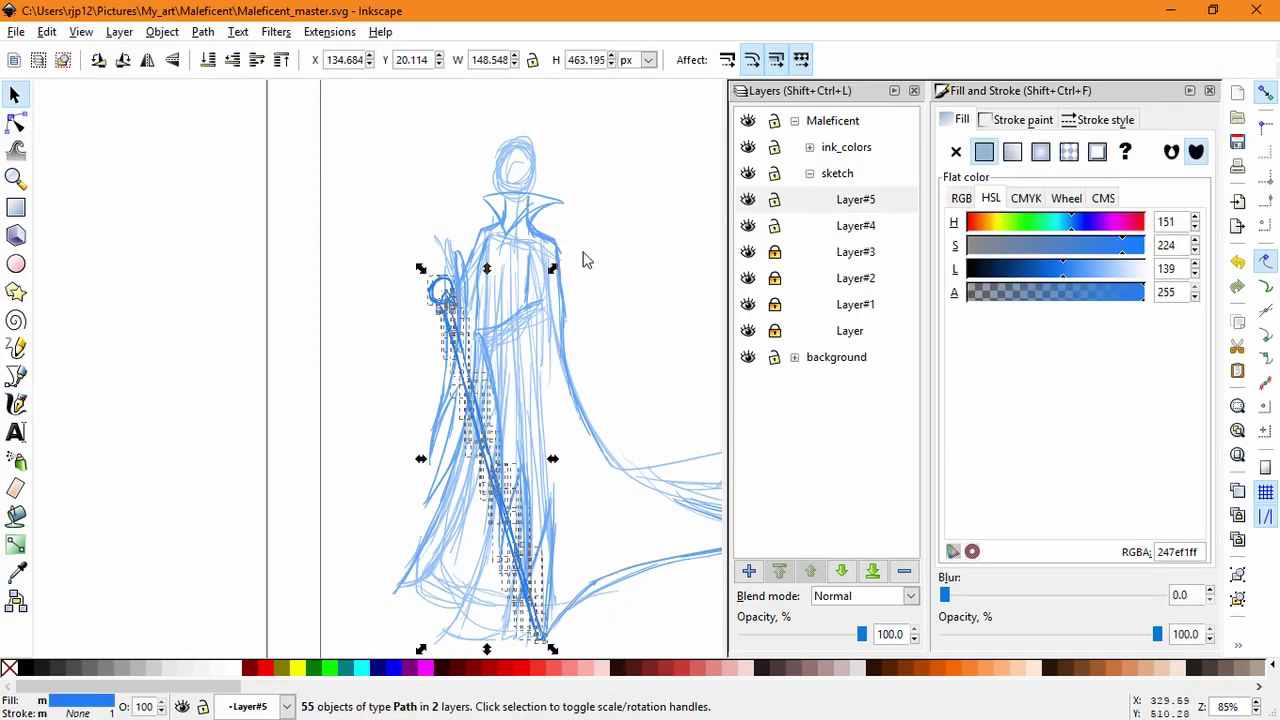
{"action": "left_click", "coordinate": [583, 426]}
{"action": "left_click", "coordinate": [774, 226]}
{"action": "key", "text": "ctrl+a"}
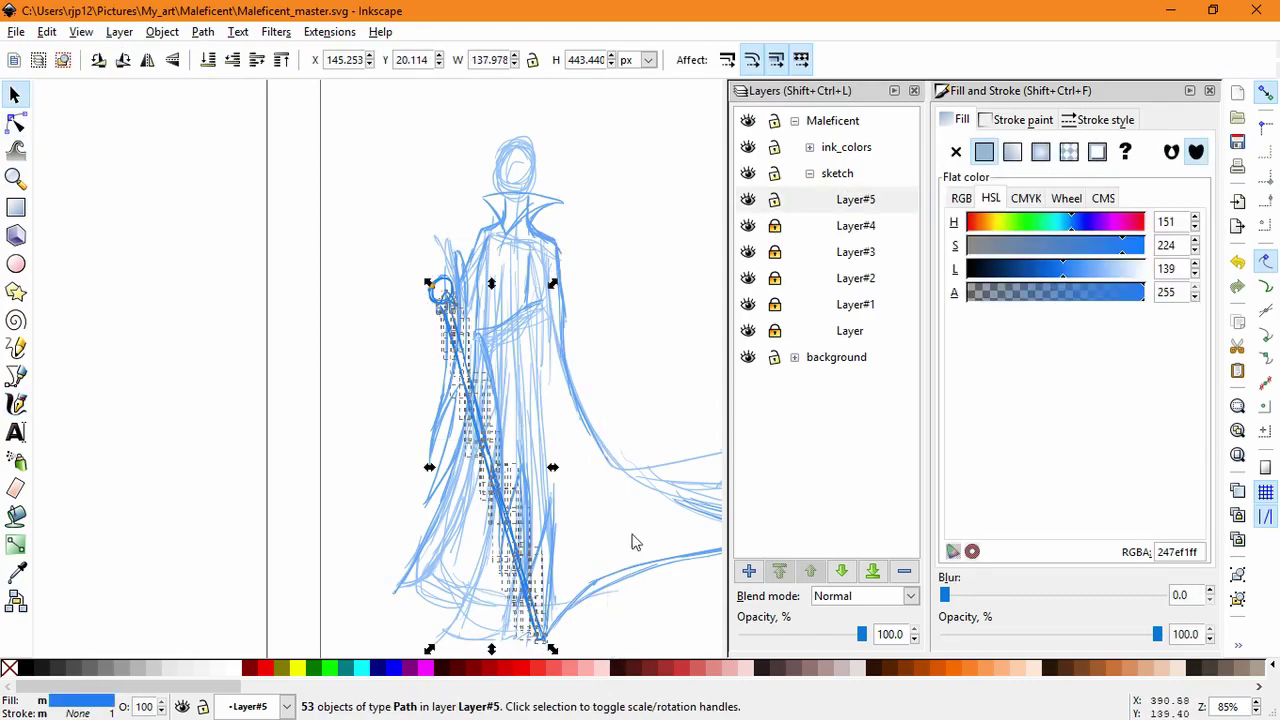
{"action": "key", "text": "ctrl+g"}
{"action": "left_click", "coordinate": [777, 201]}
Step: Unlock Layer#4, group the orb's strokes, and lock the layer again
{"action": "left_click", "coordinate": [774, 226]}
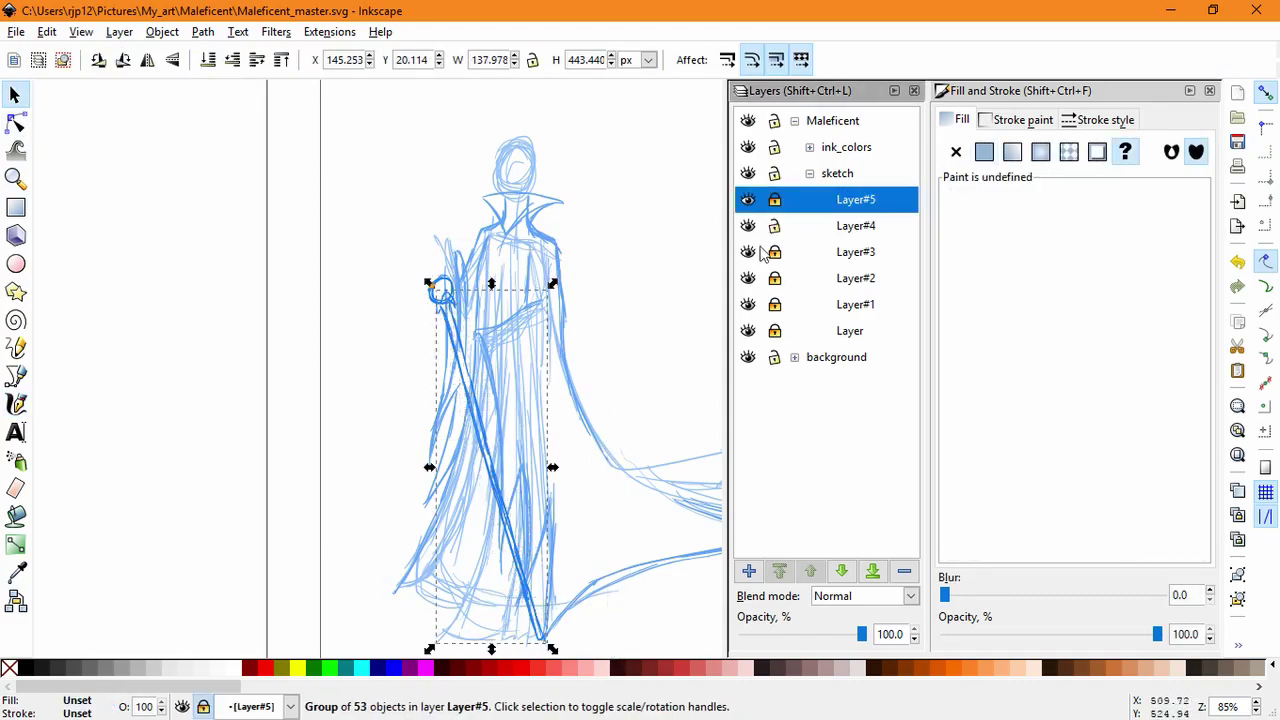
{"action": "left_click_drag", "start_coordinate": [409, 265], "coordinate": [520, 368]}
{"action": "key", "text": "ctrl+g"}
{"action": "left_click", "coordinate": [760, 225]}
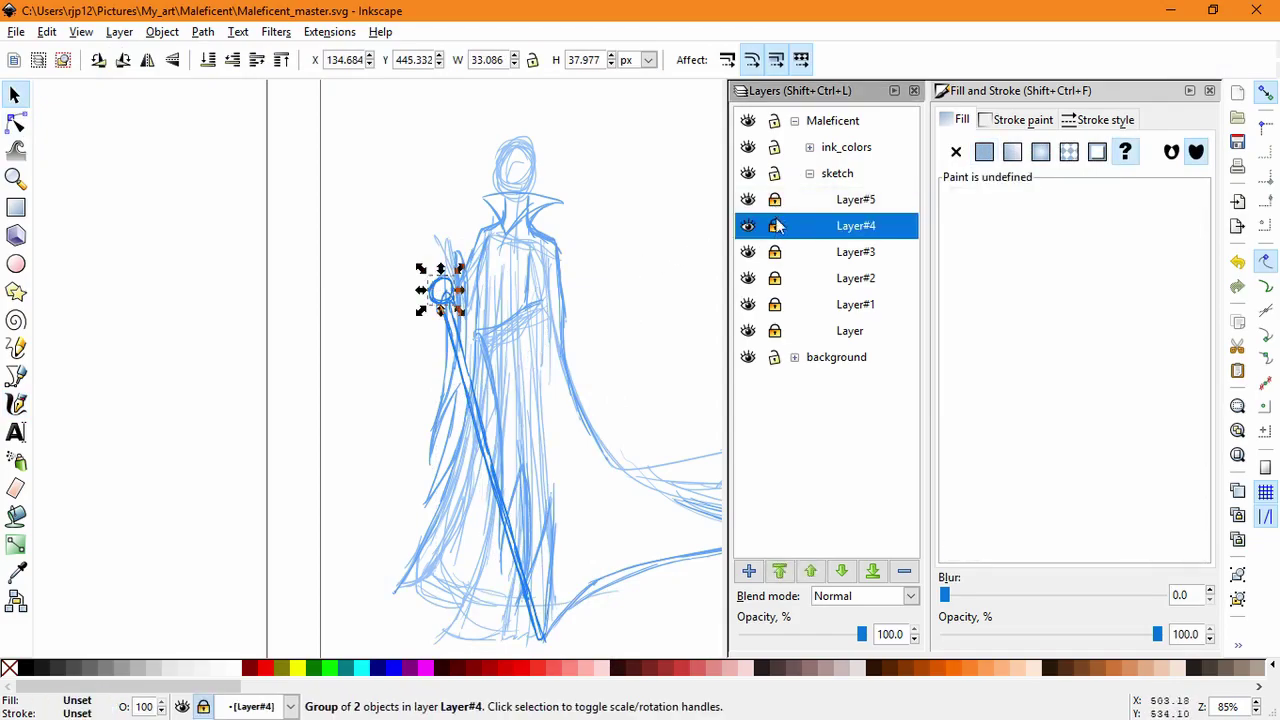
Step: Unlock Layer#4 and Layer#5, raise the orb and shaft together, and rotate the staff so its lower tip swings outward toward the train
{"action": "left_click", "coordinate": [774, 200]}
{"action": "left_click_drag", "start_coordinate": [383, 236], "coordinate": [628, 650]}
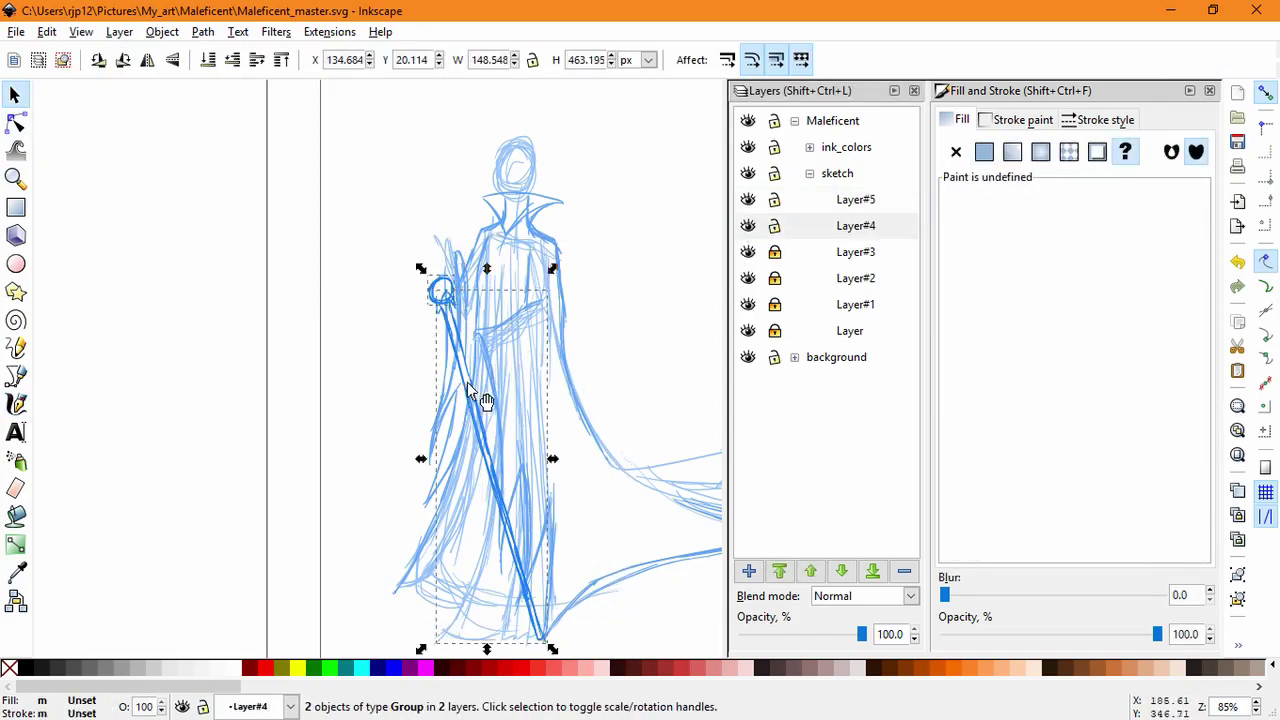
{"action": "left_click_drag", "start_coordinate": [468, 384], "coordinate": [462, 354]}
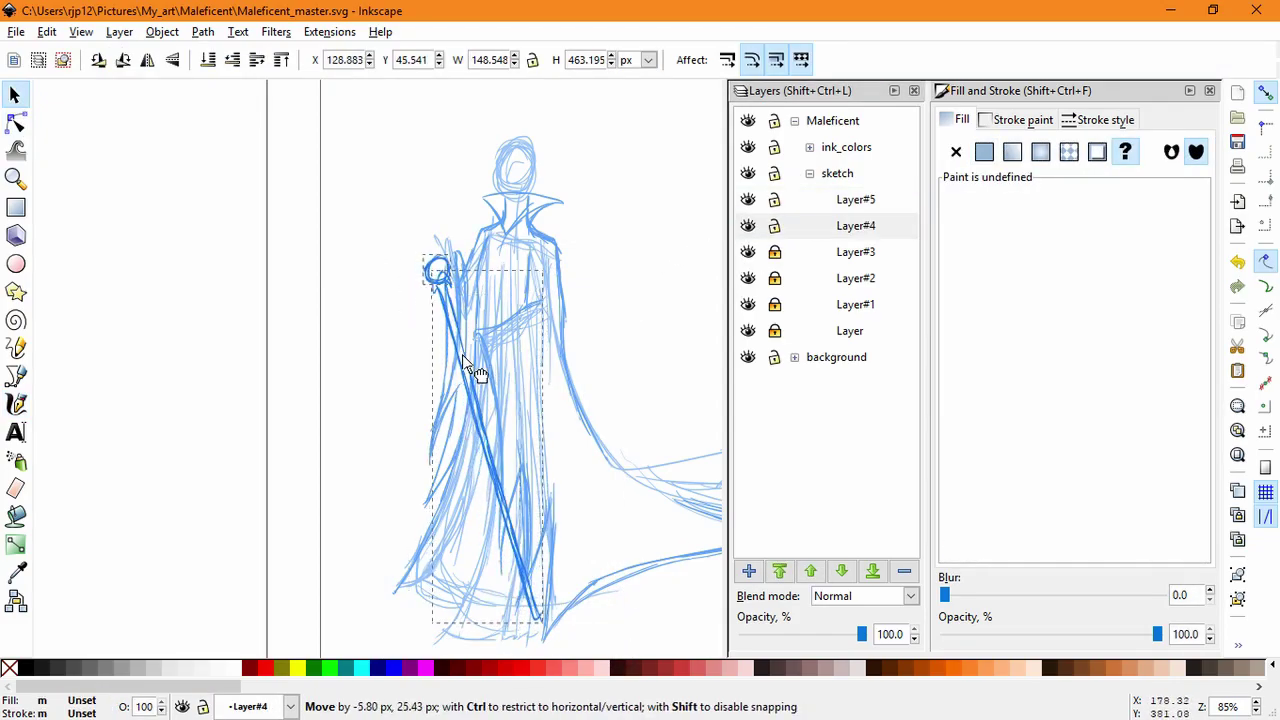
{"action": "left_click", "coordinate": [518, 522]}
{"action": "mouse_move", "coordinate": [548, 628]}
{"action": "left_mouse_down"}
{"action": "mouse_move", "coordinate": [580, 608]}
{"action": "mouse_move", "coordinate": [569, 627]}
{"action": "left_mouse_up"}
{"action": "left_click", "coordinate": [645, 341]}
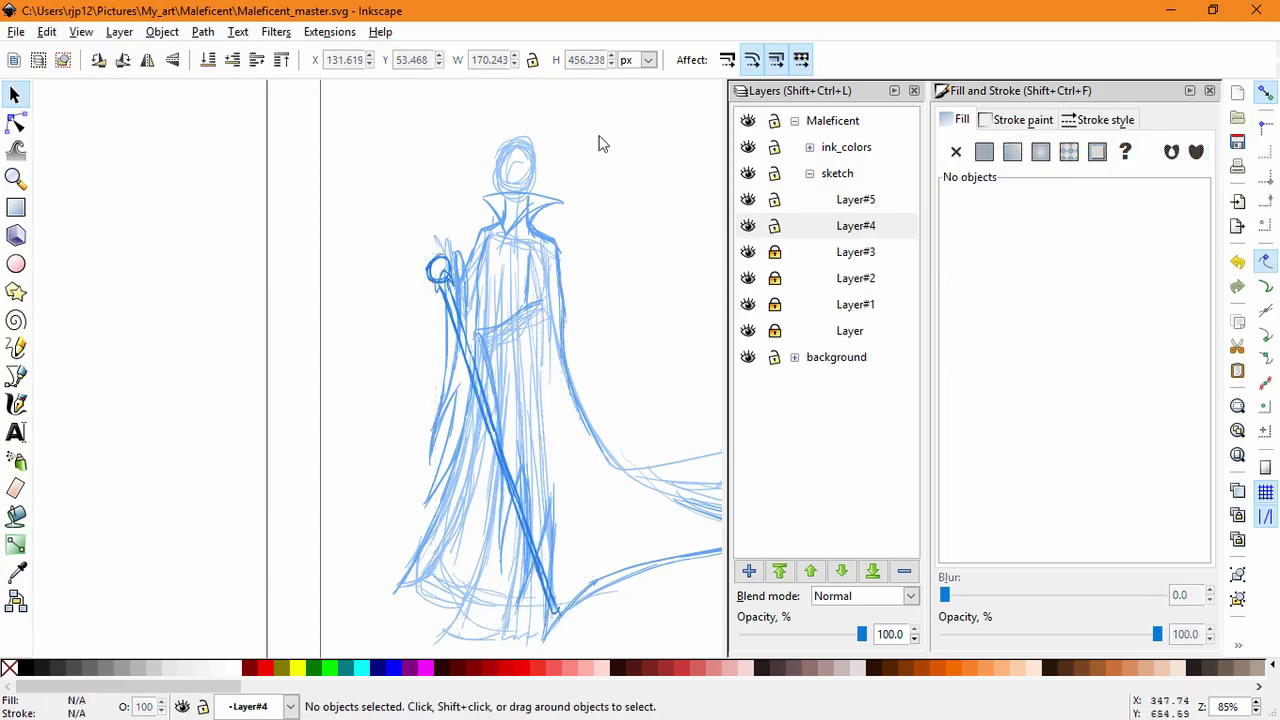
Step: Lock Layer#4 and Layer#5, add a new layer above them, and activate the Calligraphy tool
{"action": "left_click", "coordinate": [774, 226]}
{"action": "left_click", "coordinate": [774, 200]}
{"action": "left_click", "coordinate": [749, 571]}
{"action": "left_click", "coordinate": [708, 427]}
{"action": "left_click", "coordinate": [16, 404]}
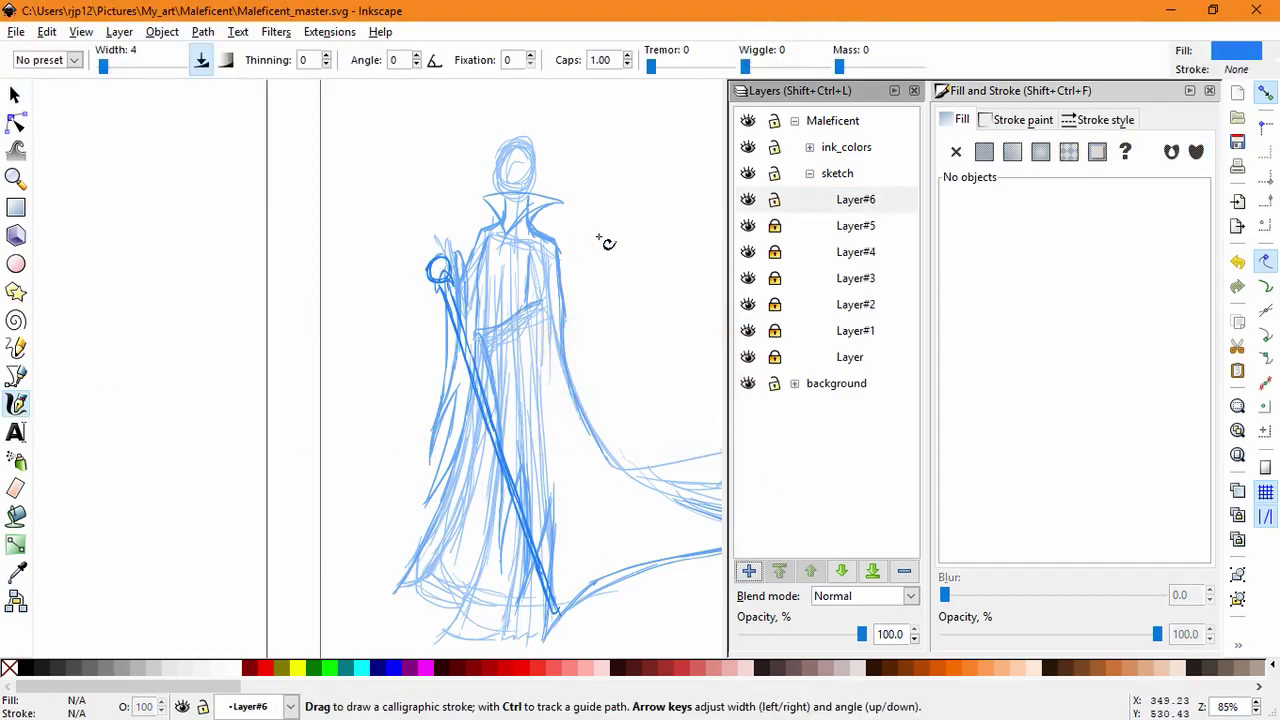
Step: Try to sketch a hand with bent fingers and a thumb gripping the staff's orb on Layer#6, undoing stray strokes
{"action": "scroll", "coordinate": [494, 306], "scroll_direction": "up", "scroll_amount": 4}
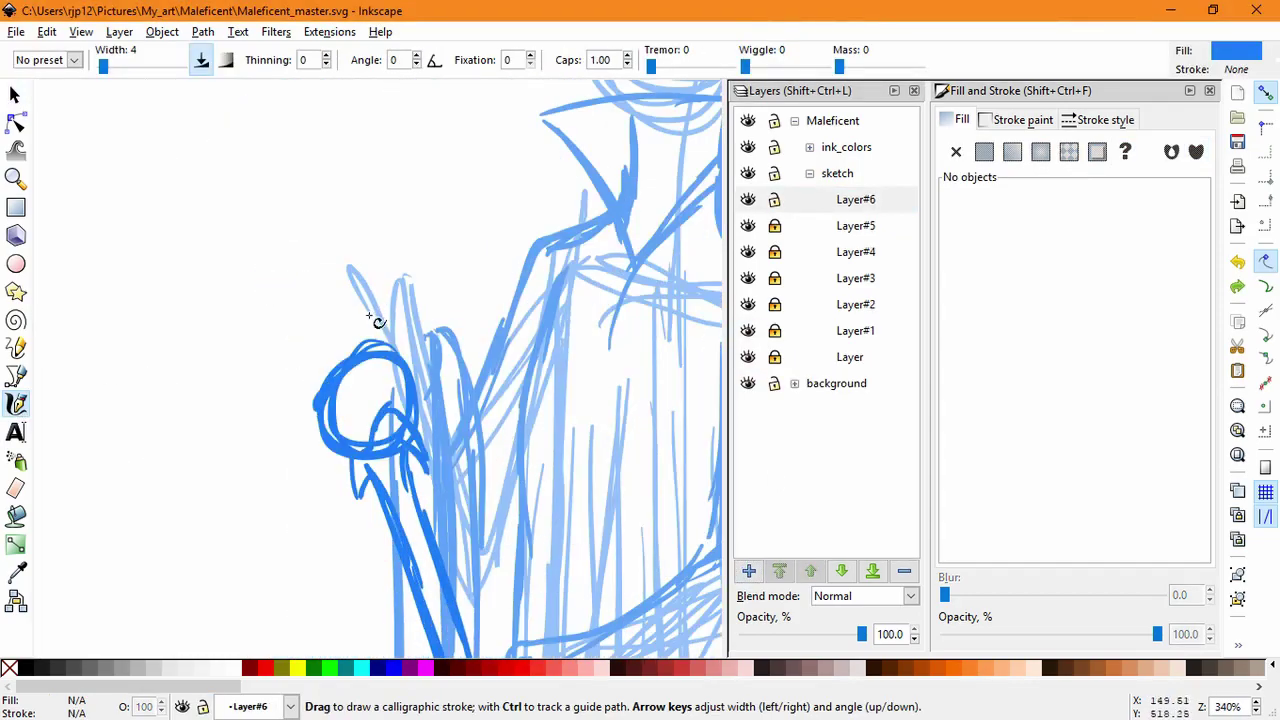
{"action": "left_click_drag", "start_coordinate": [389, 278], "coordinate": [432, 366]}
{"action": "mouse_move", "coordinate": [404, 287]}
{"action": "left_mouse_down"}
{"action": "mouse_move", "coordinate": [331, 326]}
{"action": "mouse_move", "coordinate": [355, 402]}
{"action": "left_mouse_up"}
{"action": "key", "text": "ctrl+z"}
{"action": "key", "text": "ctrl+z"}
{"action": "mouse_move", "coordinate": [381, 323]}
{"action": "left_mouse_down"}
{"action": "mouse_move", "coordinate": [355, 357]}
{"action": "mouse_move", "coordinate": [359, 420]}
{"action": "left_mouse_up"}
{"action": "left_click_drag", "start_coordinate": [361, 308], "coordinate": [358, 420]}
{"action": "mouse_move", "coordinate": [366, 346]}
{"action": "left_mouse_down"}
{"action": "mouse_move", "coordinate": [372, 312]}
{"action": "mouse_move", "coordinate": [399, 299]}
{"action": "mouse_move", "coordinate": [340, 347]}
{"action": "left_mouse_up"}
{"action": "key", "text": "ctrl+z"}
{"action": "key", "text": "ctrl+z"}
{"action": "key", "text": "ctrl+z"}
{"action": "key", "text": "ctrl+z"}
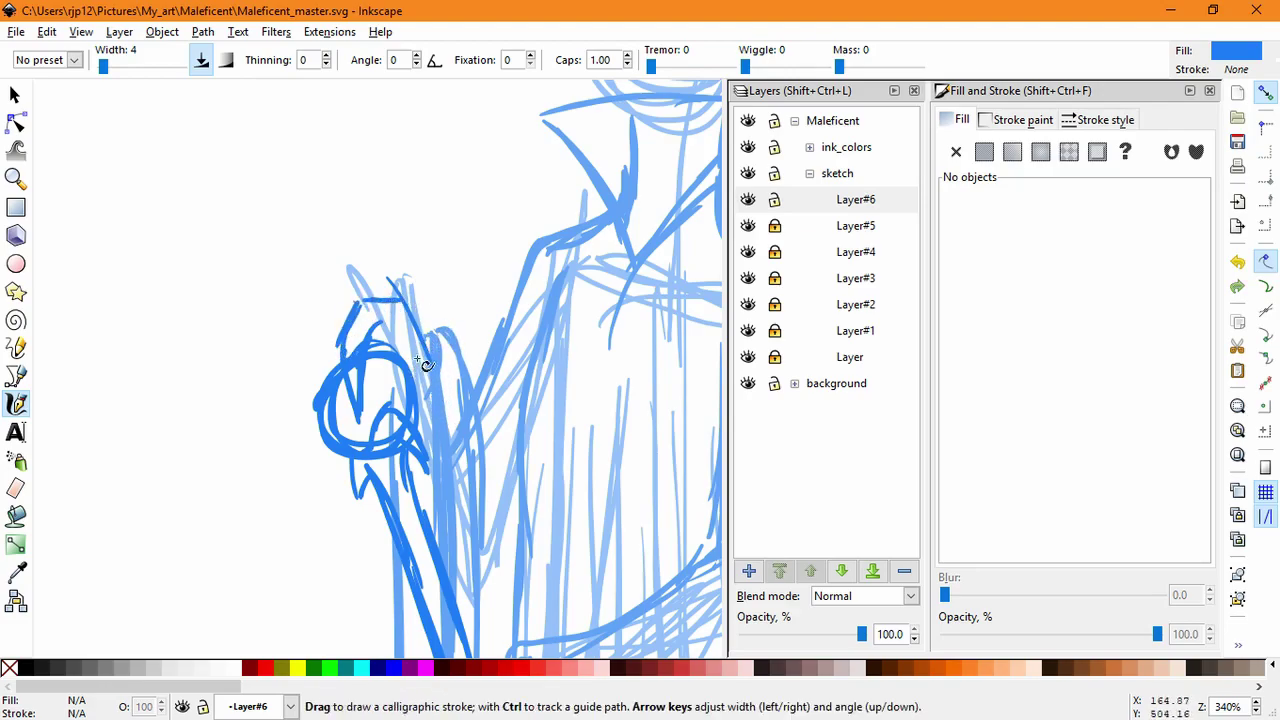
{"action": "mouse_move", "coordinate": [409, 348]}
{"action": "left_mouse_down"}
{"action": "mouse_move", "coordinate": [437, 330]}
{"action": "mouse_move", "coordinate": [443, 408]}
{"action": "mouse_move", "coordinate": [431, 379]}
{"action": "mouse_move", "coordinate": [456, 377]}
{"action": "mouse_move", "coordinate": [382, 391]}
{"action": "mouse_move", "coordinate": [406, 384]}
{"action": "mouse_move", "coordinate": [396, 387]}
{"action": "left_mouse_up"}
{"action": "key", "text": "ctrl+z"}
{"action": "key", "text": "ctrl+z"}
{"action": "mouse_move", "coordinate": [340, 331]}
{"action": "left_mouse_down"}
{"action": "mouse_move", "coordinate": [313, 357]}
{"action": "mouse_move", "coordinate": [311, 388]}
{"action": "mouse_move", "coordinate": [311, 323]}
{"action": "left_mouse_up"}
{"action": "key", "text": "ctrl+z"}
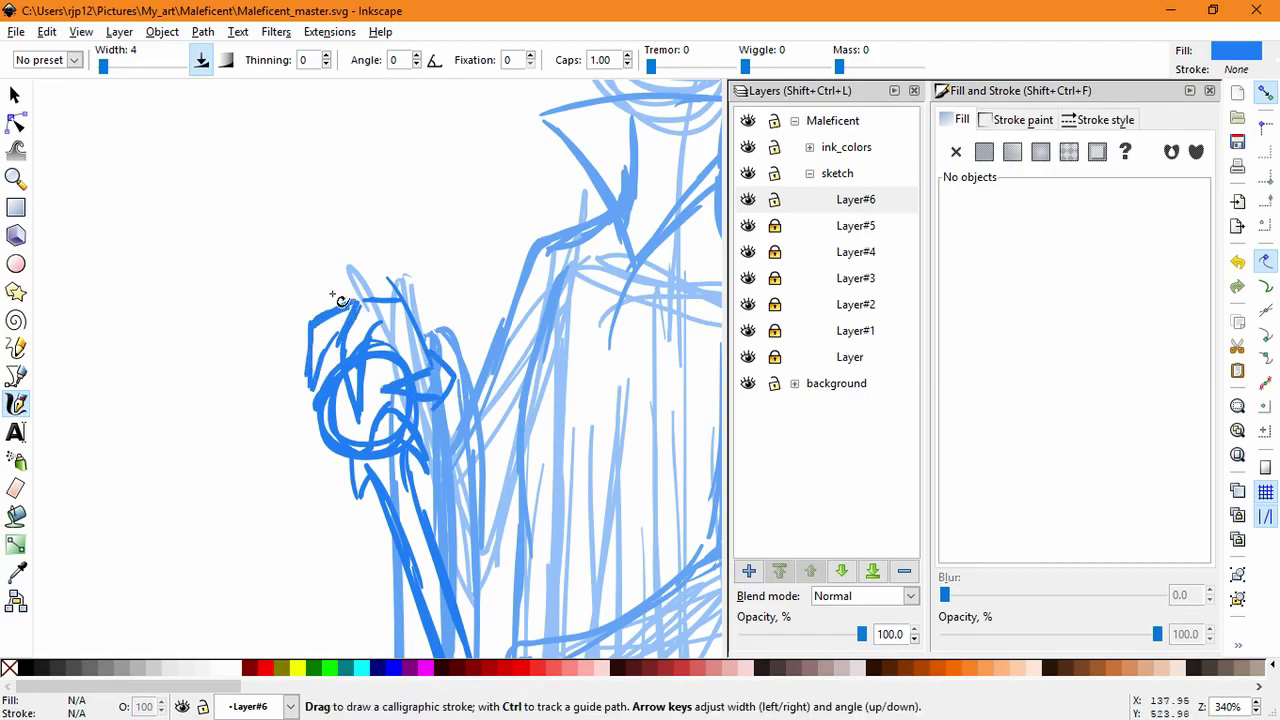
{"action": "left_click_drag", "start_coordinate": [327, 368], "coordinate": [318, 414]}
{"action": "left_click_drag", "start_coordinate": [309, 325], "coordinate": [294, 392]}
{"action": "left_click_drag", "start_coordinate": [332, 350], "coordinate": [315, 404]}
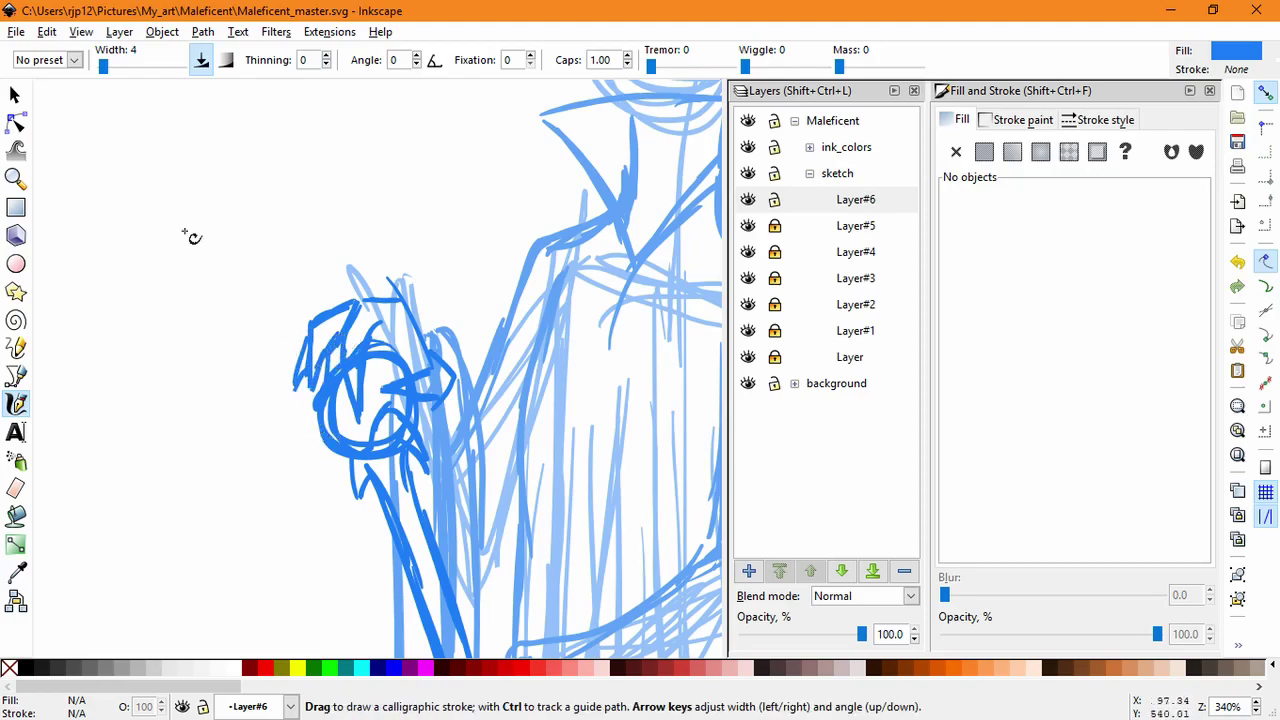
Step: Delete all the hand strokes around the orb on Layer#6 and return to the Calligraphy tool
{"action": "left_click", "coordinate": [16, 95]}
{"action": "mouse_move", "coordinate": [340, 403]}
{"action": "left_mouse_down"}
{"action": "mouse_move", "coordinate": [303, 506]}
{"action": "mouse_move", "coordinate": [208, 505]}
{"action": "left_mouse_up"}
{"action": "key", "text": "Delete"}
{"action": "left_click", "coordinate": [16, 403]}
{"action": "key", "text": "s"}
{"action": "mouse_move", "coordinate": [257, 294]}
{"action": "left_mouse_down"}
{"action": "mouse_move", "coordinate": [489, 449]}
{"action": "mouse_move", "coordinate": [484, 482]}
{"action": "left_mouse_up"}
{"action": "key", "text": "Delete"}
{"action": "left_click", "coordinate": [16, 403]}
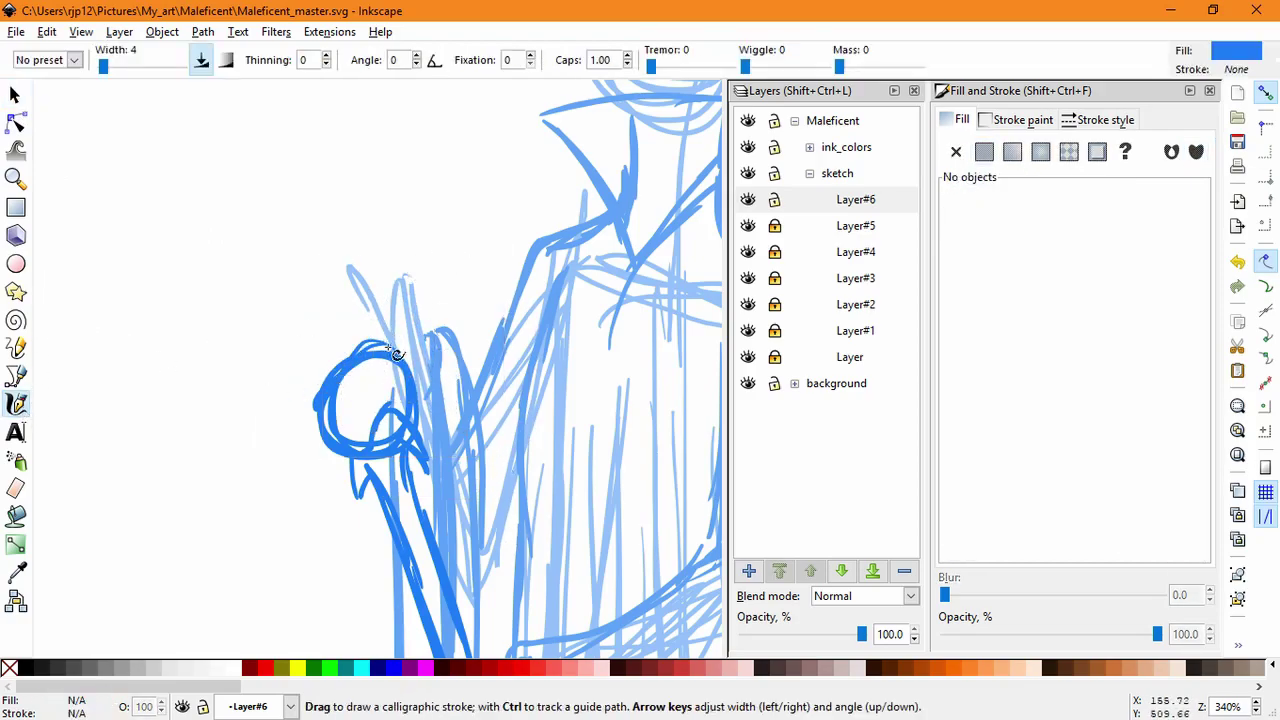
Step: Try to outline the back of the hand and the thumb around the orb on Layer#6
{"action": "left_click_drag", "start_coordinate": [394, 347], "coordinate": [342, 411]}
{"action": "key", "text": "ctrl+z"}
{"action": "left_click_drag", "start_coordinate": [311, 337], "coordinate": [400, 297]}
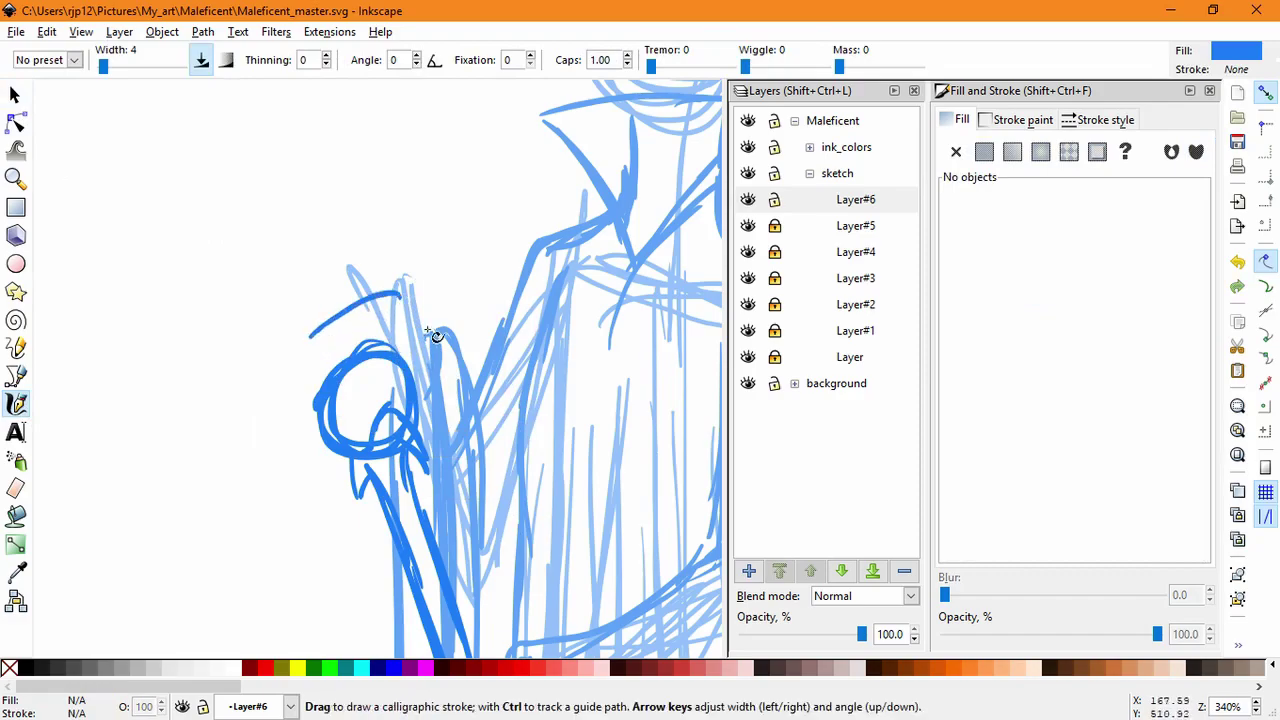
{"action": "left_click_drag", "start_coordinate": [311, 364], "coordinate": [322, 389]}
{"action": "mouse_move", "coordinate": [402, 325]}
{"action": "left_mouse_down"}
{"action": "mouse_move", "coordinate": [383, 391]}
{"action": "mouse_move", "coordinate": [328, 407]}
{"action": "left_mouse_up"}
{"action": "mouse_move", "coordinate": [411, 304]}
{"action": "left_mouse_down"}
{"action": "mouse_move", "coordinate": [421, 405]}
{"action": "mouse_move", "coordinate": [421, 371]}
{"action": "mouse_move", "coordinate": [444, 391]}
{"action": "left_mouse_up"}
{"action": "key", "text": "ctrl+z"}
Step: Add another layer above Layer#6 and sketch finger strokes across the orb on it
{"action": "left_click", "coordinate": [748, 570]}
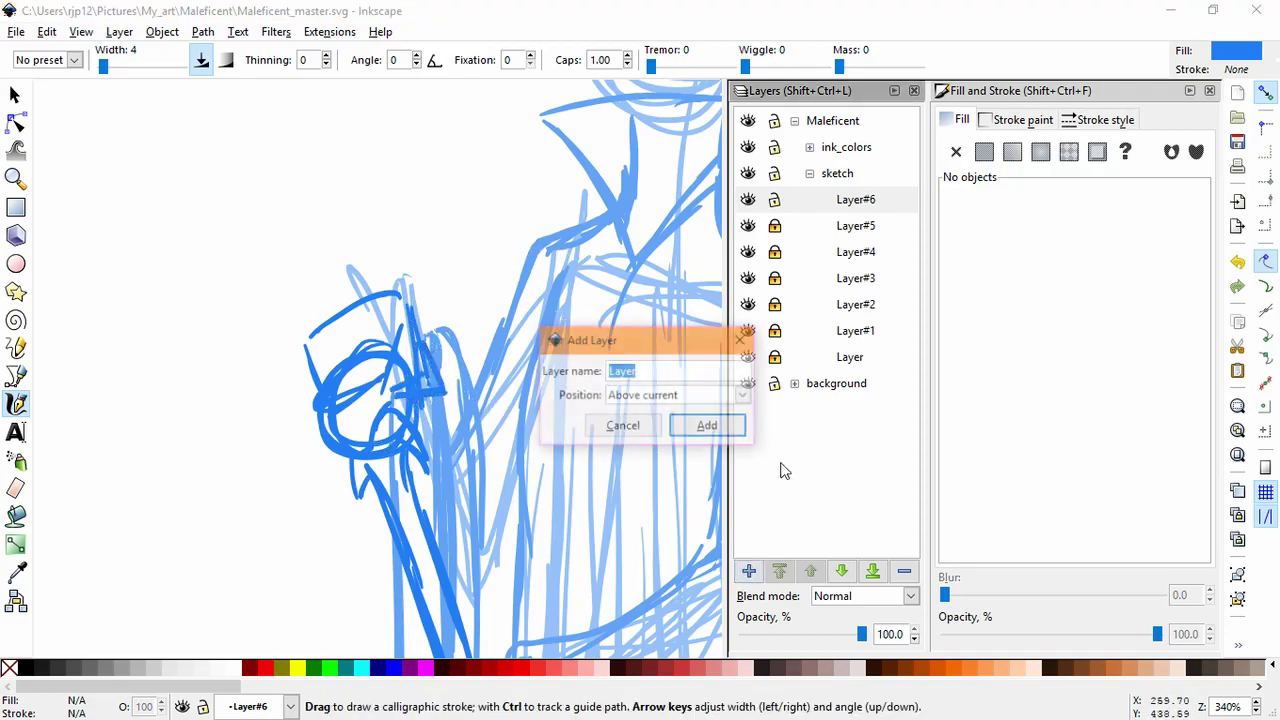
{"action": "key", "text": "Return"}
{"action": "mouse_move", "coordinate": [389, 304]}
{"action": "left_mouse_down"}
{"action": "mouse_move", "coordinate": [377, 337]}
{"action": "mouse_move", "coordinate": [389, 404]}
{"action": "mouse_move", "coordinate": [372, 421]}
{"action": "left_mouse_up"}
{"action": "mouse_move", "coordinate": [353, 308]}
{"action": "left_mouse_down"}
{"action": "mouse_move", "coordinate": [363, 291]}
{"action": "mouse_move", "coordinate": [374, 302]}
{"action": "mouse_move", "coordinate": [348, 391]}
{"action": "mouse_move", "coordinate": [354, 421]}
{"action": "left_mouse_up"}
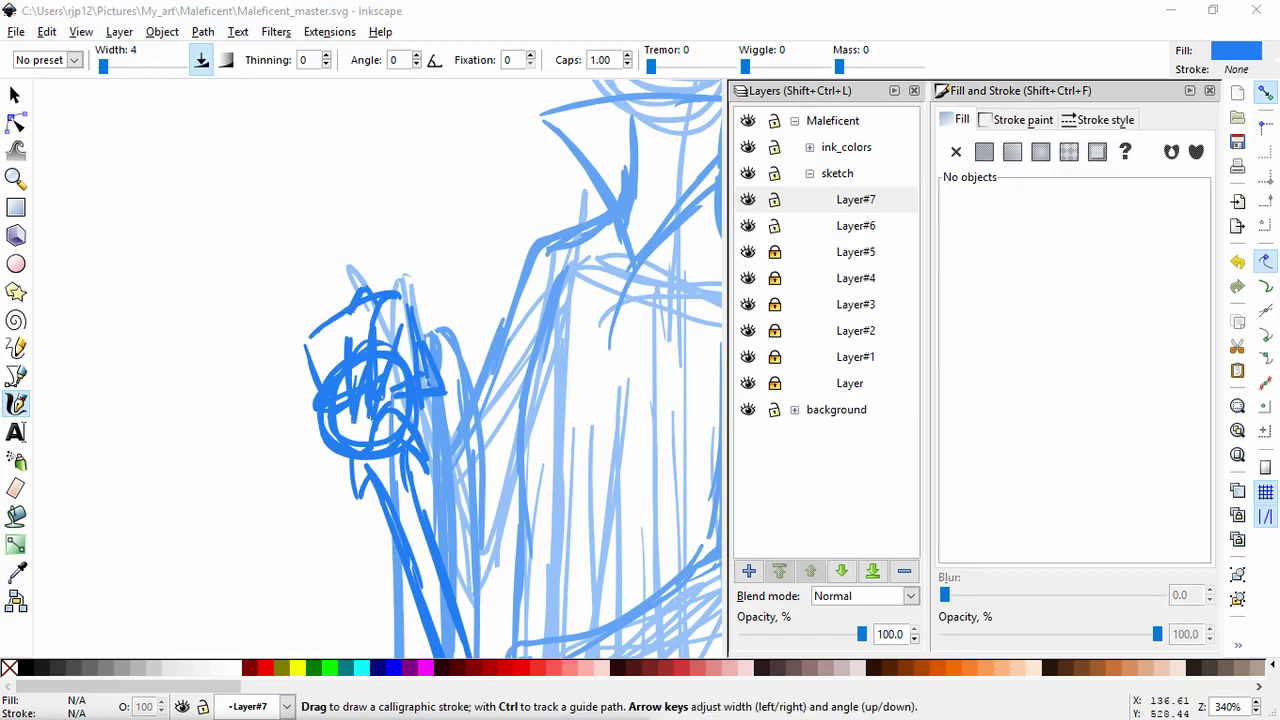
{"action": "left_click", "coordinate": [640, 8]}
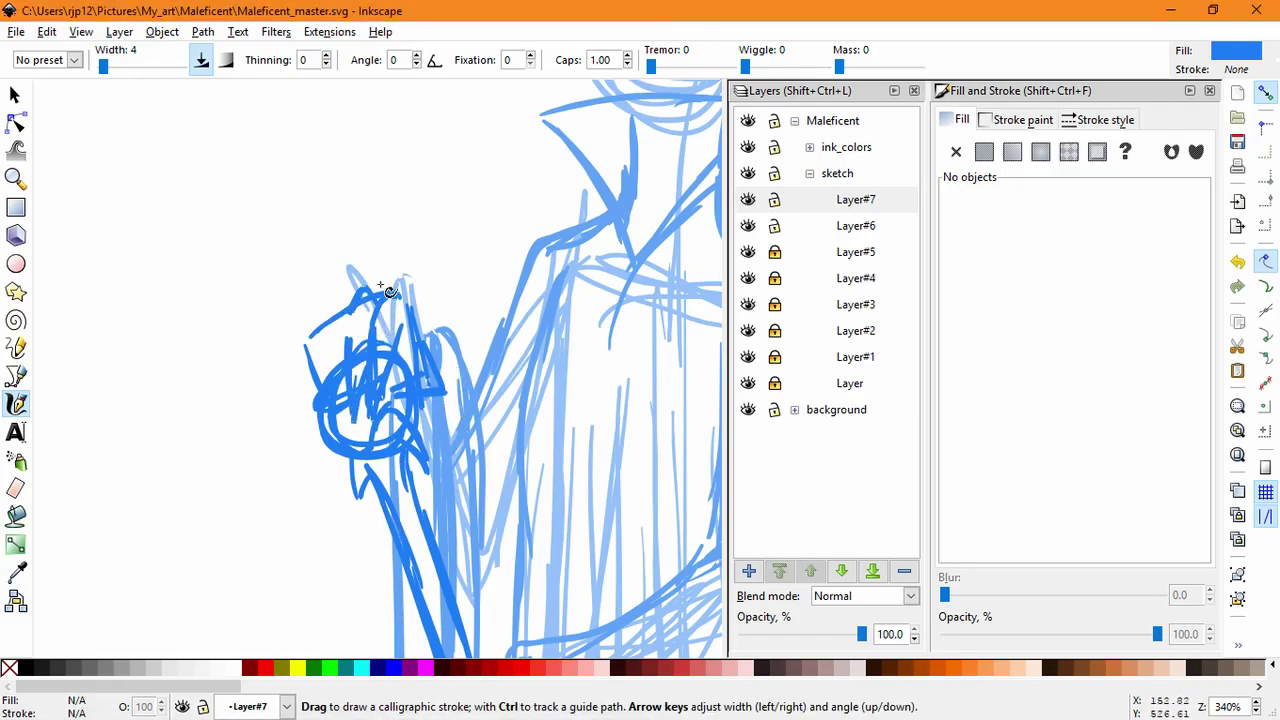
Step: Lock Layer#6, delete the finger strokes over the orb on Layer#7, and return to the Calligraphy tool
{"action": "left_click", "coordinate": [15, 94]}
{"action": "left_click_drag", "start_coordinate": [241, 297], "coordinate": [520, 476]}
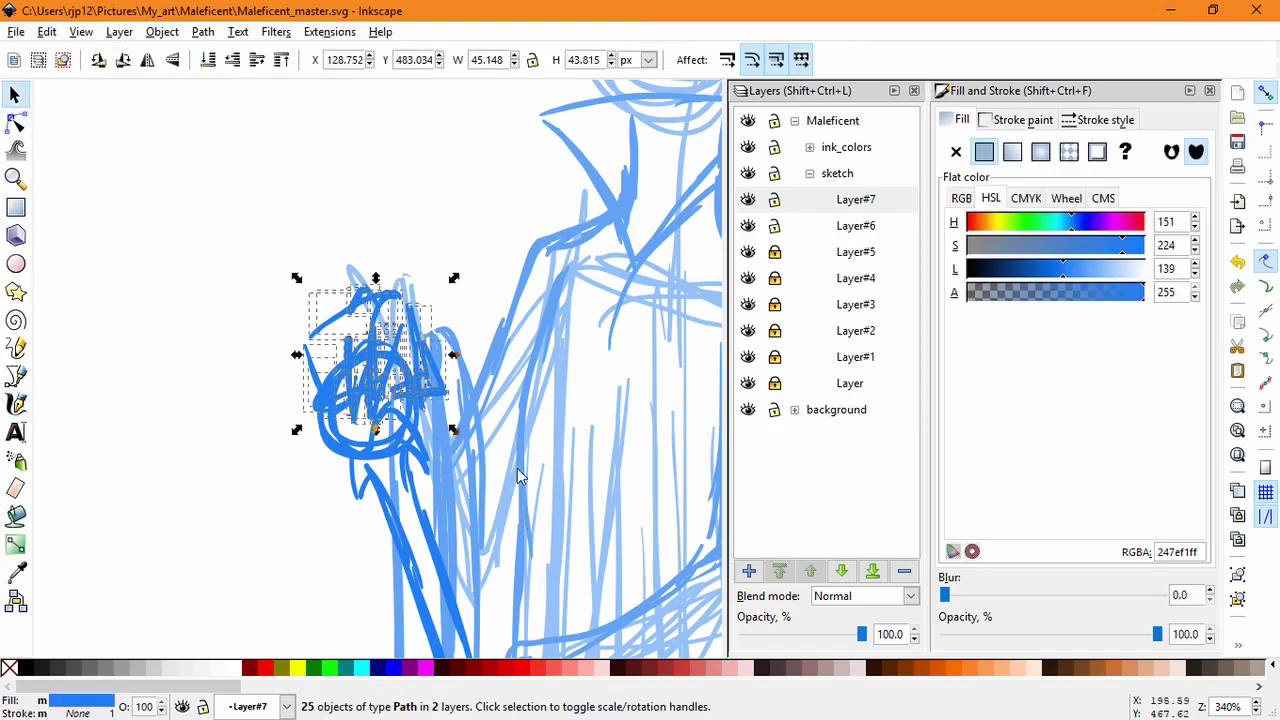
{"action": "left_click_drag", "start_coordinate": [334, 262], "coordinate": [425, 445]}
{"action": "key", "text": "Delete"}
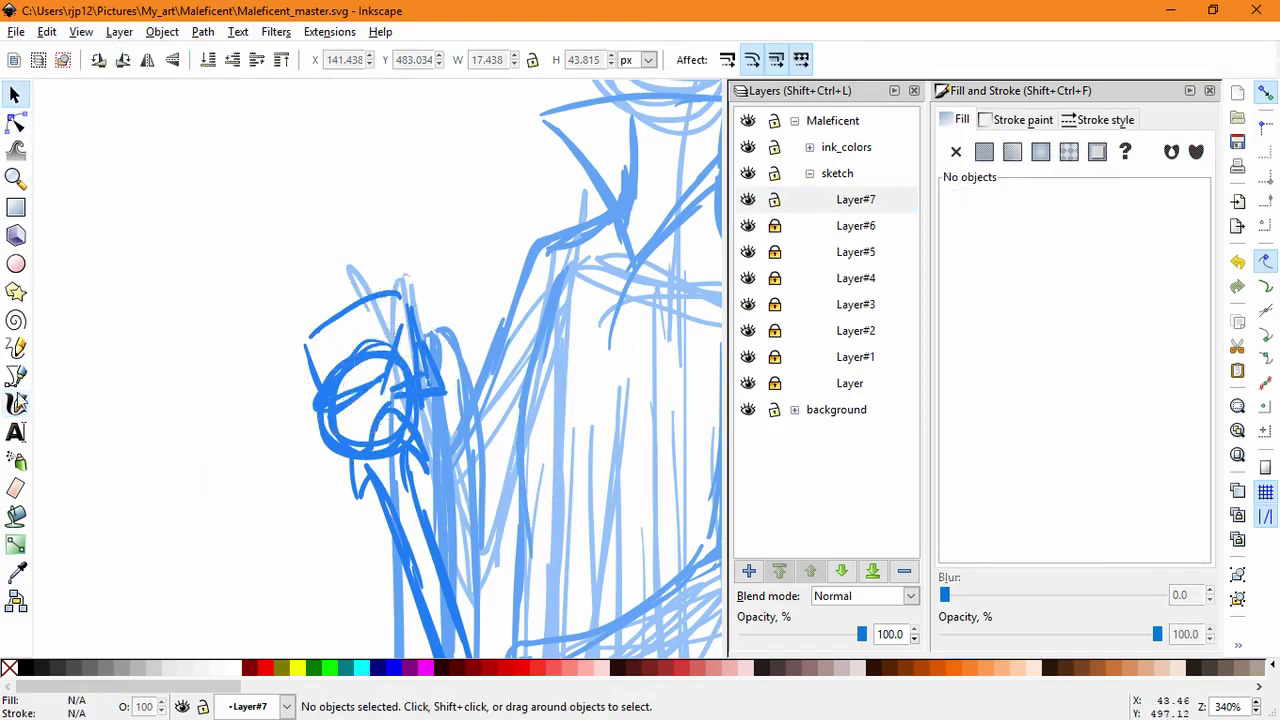
{"action": "left_click", "coordinate": [16, 403]}
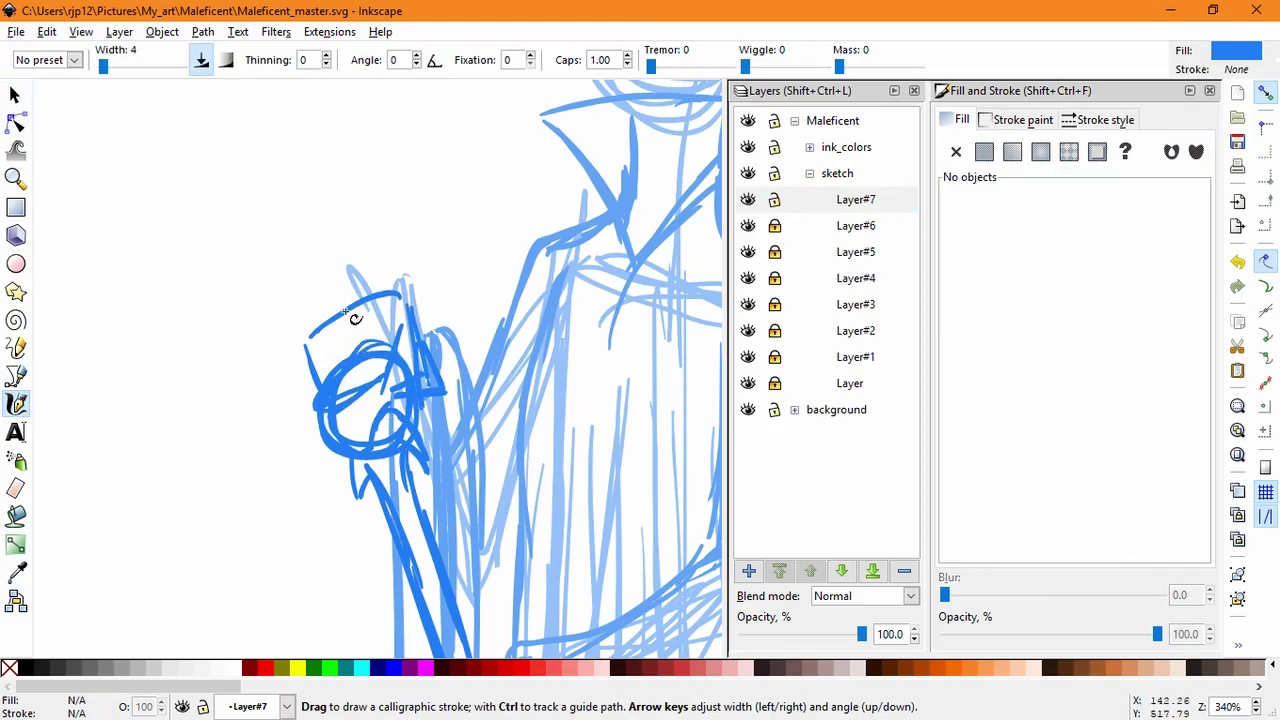
Step: Try to sketch the fingers curling over the orb inside the hand outline on Layer#7
{"action": "mouse_move", "coordinate": [338, 327]}
{"action": "left_mouse_down"}
{"action": "mouse_move", "coordinate": [363, 323]}
{"action": "mouse_move", "coordinate": [354, 380]}
{"action": "left_mouse_up"}
{"action": "mouse_move", "coordinate": [370, 305]}
{"action": "left_mouse_down"}
{"action": "mouse_move", "coordinate": [346, 337]}
{"action": "mouse_move", "coordinate": [362, 301]}
{"action": "mouse_move", "coordinate": [377, 403]}
{"action": "left_mouse_up"}
{"action": "mouse_move", "coordinate": [331, 336]}
{"action": "left_mouse_down"}
{"action": "mouse_move", "coordinate": [324, 383]}
{"action": "mouse_move", "coordinate": [348, 358]}
{"action": "left_mouse_up"}
{"action": "mouse_move", "coordinate": [380, 304]}
{"action": "left_mouse_down"}
{"action": "mouse_move", "coordinate": [409, 303]}
{"action": "mouse_move", "coordinate": [393, 358]}
{"action": "left_mouse_up"}
{"action": "mouse_move", "coordinate": [376, 314]}
{"action": "left_mouse_down"}
{"action": "mouse_move", "coordinate": [400, 378]}
{"action": "mouse_move", "coordinate": [322, 433]}
{"action": "left_mouse_up"}
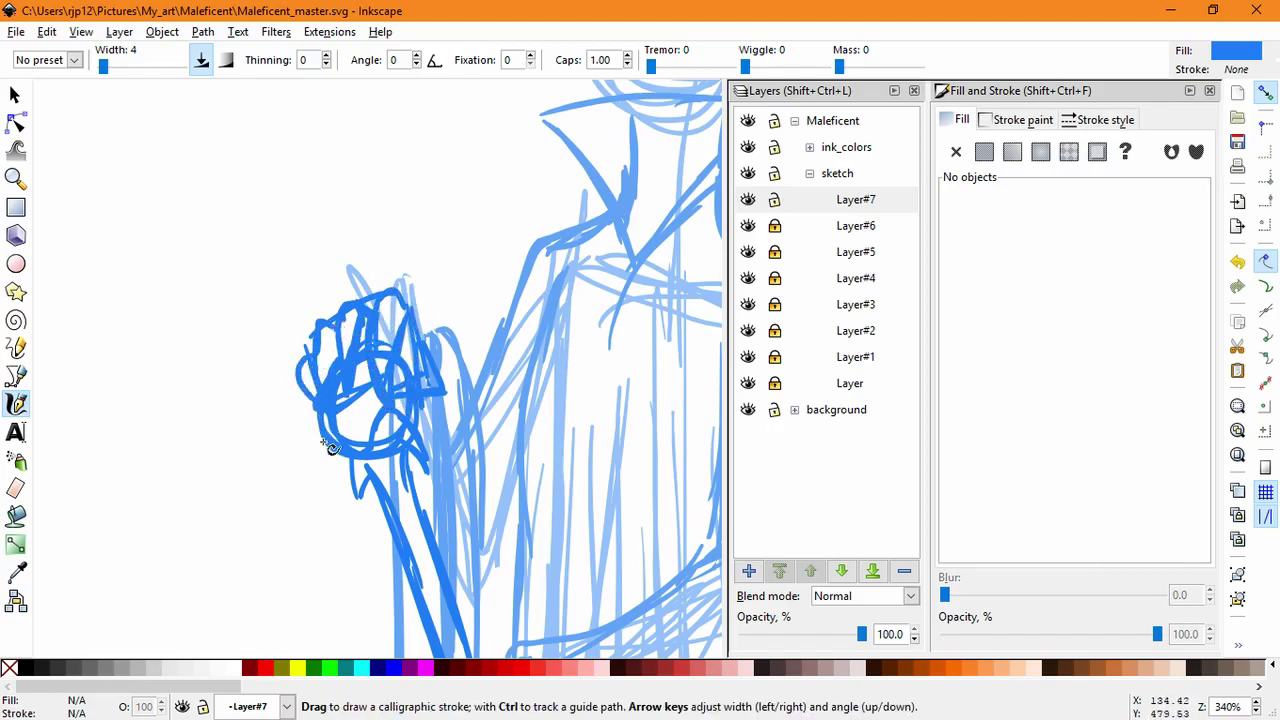
Step: Delete all the finger strokes on Layer#7, then unlock Layer#6 and delete its hand outline
{"action": "key", "text": "s"}
{"action": "key", "text": "ctrl+a"}
{"action": "key", "text": "Delete"}
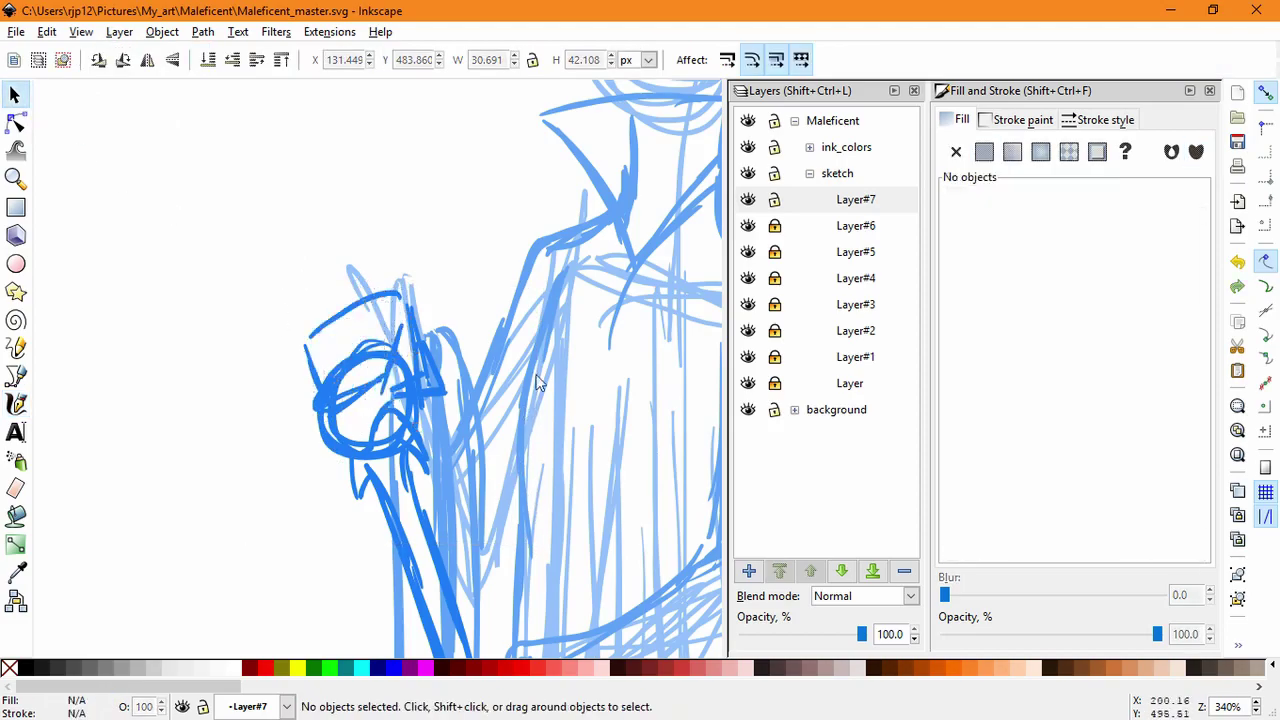
{"action": "left_click", "coordinate": [777, 229]}
{"action": "left_click_drag", "start_coordinate": [283, 255], "coordinate": [526, 452]}
{"action": "key", "text": "Delete"}
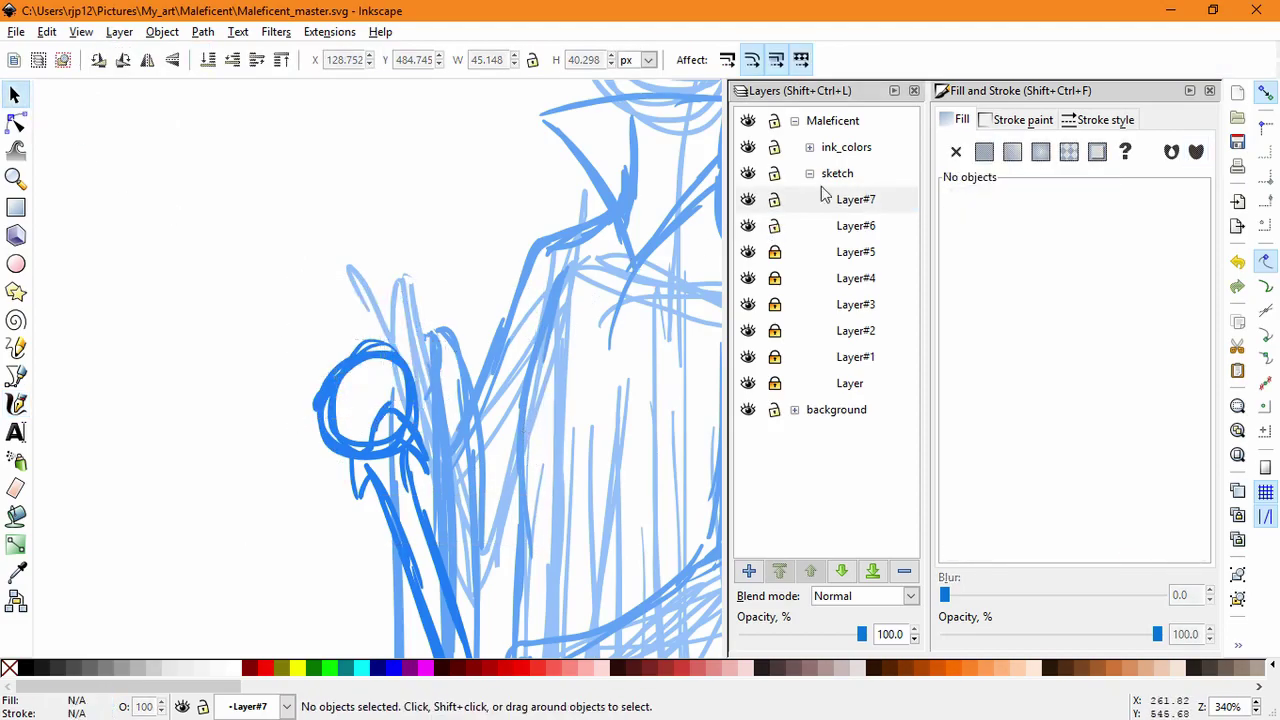
Step: Make Layer#6 the drawing layer and try to sketch short fingers bent over the top of the orb
{"action": "left_click", "coordinate": [798, 231]}
{"action": "left_click", "coordinate": [15, 403]}
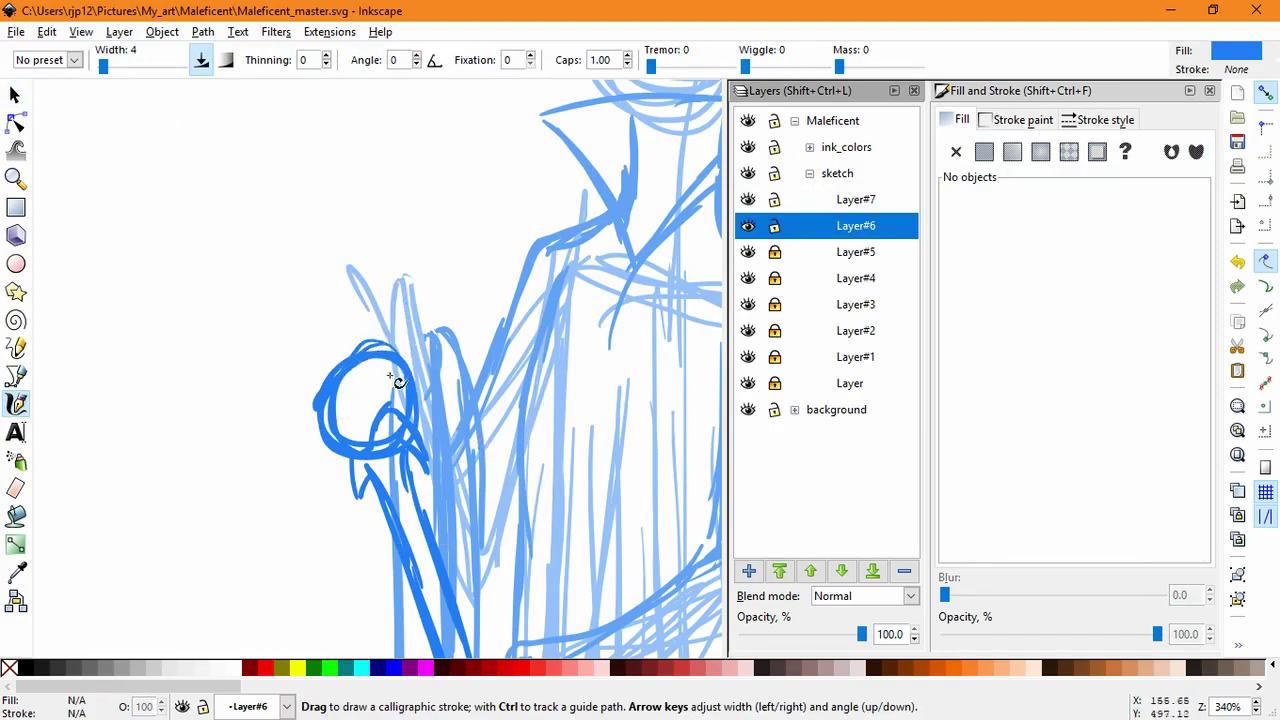
{"action": "mouse_move", "coordinate": [397, 382]}
{"action": "left_mouse_down"}
{"action": "mouse_move", "coordinate": [378, 372]}
{"action": "mouse_move", "coordinate": [385, 392]}
{"action": "left_mouse_up"}
{"action": "mouse_move", "coordinate": [369, 340]}
{"action": "left_mouse_down"}
{"action": "mouse_move", "coordinate": [413, 337]}
{"action": "mouse_move", "coordinate": [354, 409]}
{"action": "mouse_move", "coordinate": [345, 346]}
{"action": "mouse_move", "coordinate": [375, 316]}
{"action": "mouse_move", "coordinate": [387, 332]}
{"action": "mouse_move", "coordinate": [372, 340]}
{"action": "left_mouse_up"}
{"action": "key", "text": "ctrl+z"}
{"action": "left_click_drag", "start_coordinate": [347, 387], "coordinate": [348, 401]}
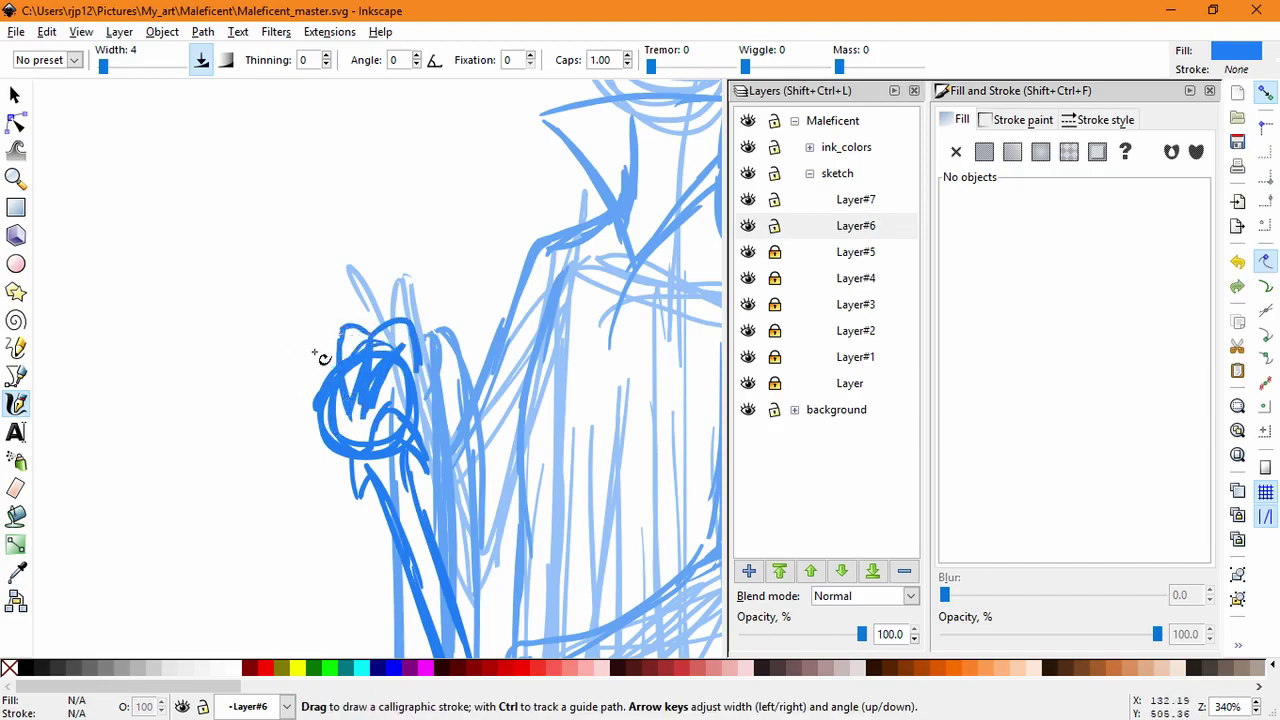
{"action": "mouse_move", "coordinate": [330, 353]}
{"action": "left_mouse_down"}
{"action": "mouse_move", "coordinate": [351, 429]}
{"action": "mouse_move", "coordinate": [333, 351]}
{"action": "left_mouse_up"}
Step: Undo all the new finger strokes over the orb on Layer#6
{"action": "key", "text": "ctrl+z"}
{"action": "key", "text": "ctrl+z"}
{"action": "key", "text": "ctrl+z"}
{"action": "key", "text": "ctrl+z"}
{"action": "key", "text": "ctrl+z"}
{"action": "key", "text": "ctrl+z"}
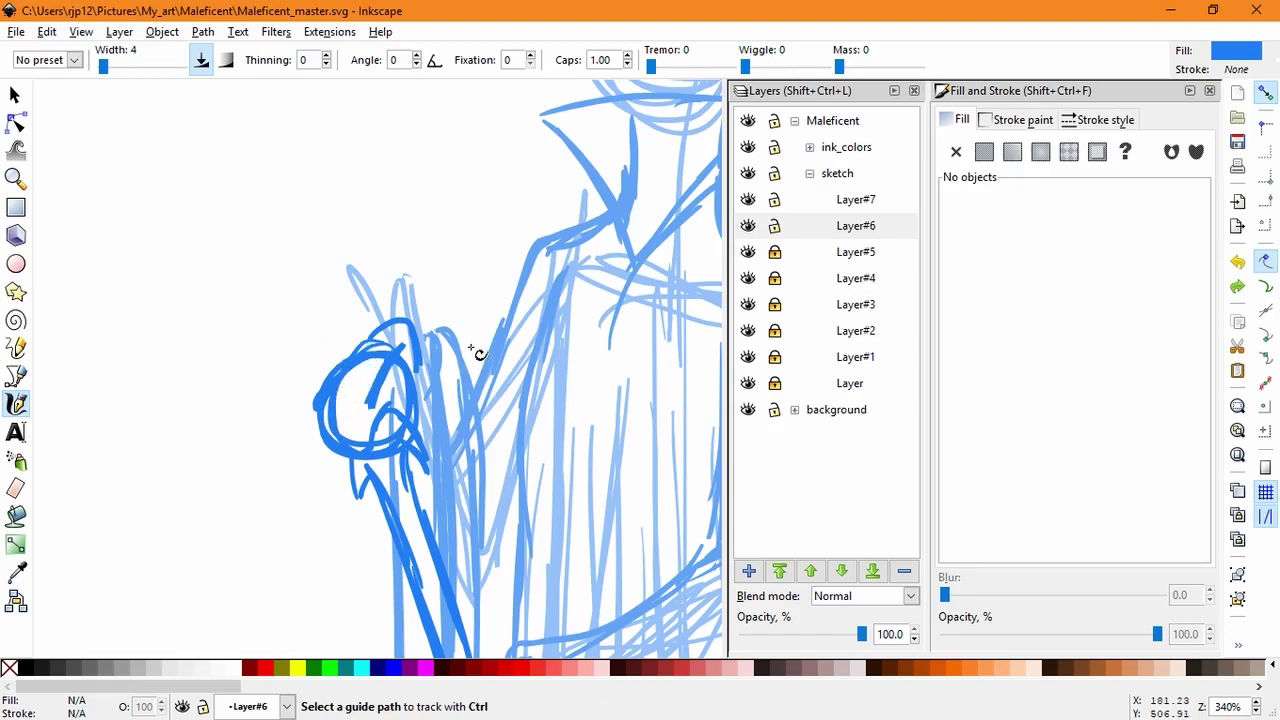
{"action": "key", "text": "ctrl+z"}
{"action": "key", "text": "ctrl+z"}
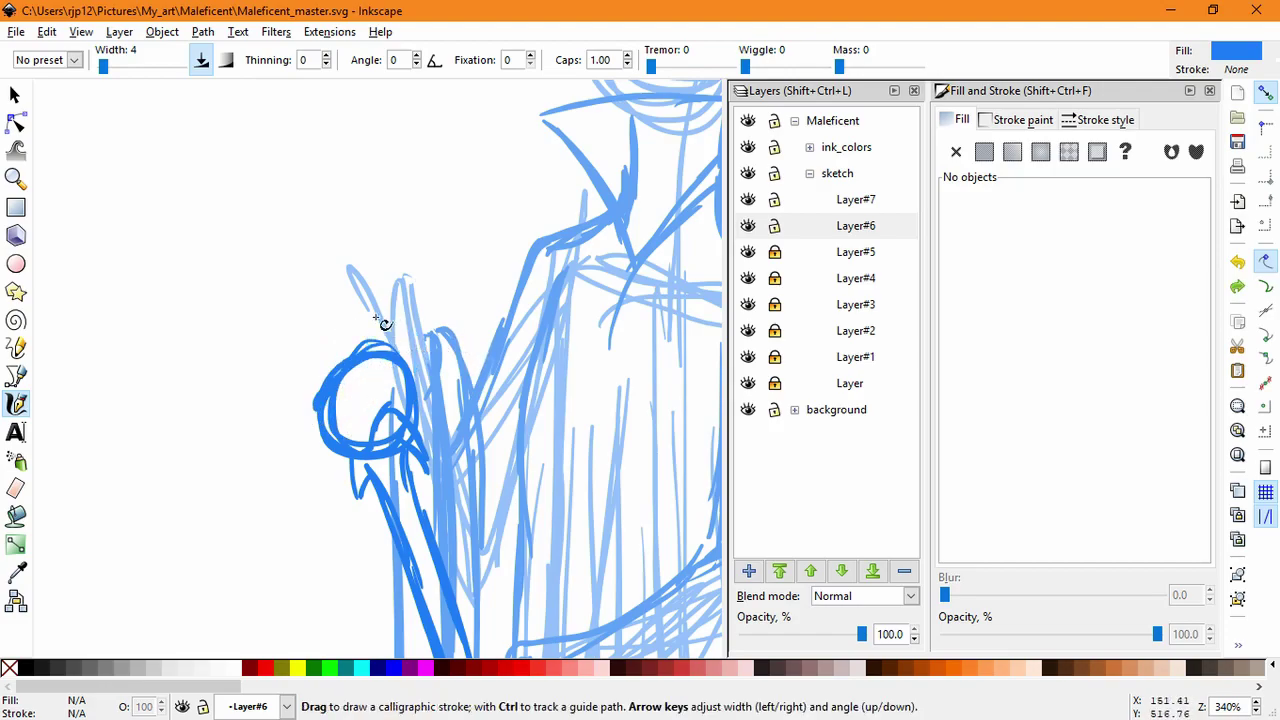
Step: Try to outline a boxy back of the hand rising above the orb on Layer#6
{"action": "mouse_move", "coordinate": [424, 322]}
{"action": "left_mouse_down"}
{"action": "mouse_move", "coordinate": [358, 285]}
{"action": "mouse_move", "coordinate": [412, 271]}
{"action": "mouse_move", "coordinate": [430, 362]}
{"action": "left_mouse_up"}
{"action": "key", "text": "ctrl+z"}
{"action": "mouse_move", "coordinate": [330, 296]}
{"action": "left_mouse_down"}
{"action": "mouse_move", "coordinate": [369, 380]}
{"action": "mouse_move", "coordinate": [383, 389]}
{"action": "mouse_move", "coordinate": [406, 366]}
{"action": "left_mouse_up"}
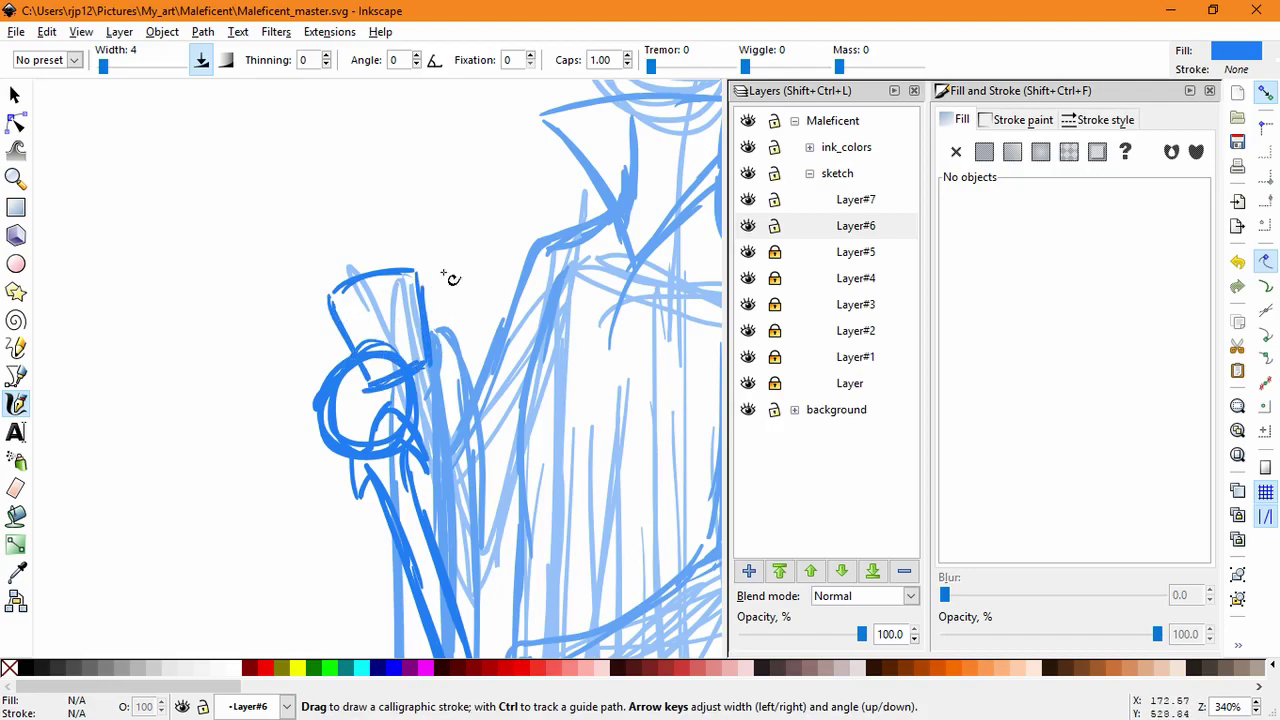
Step: Try to add a pointed thumb beside the boxy hand outline, and undo its strokes
{"action": "left_click_drag", "start_coordinate": [426, 301], "coordinate": [396, 323]}
{"action": "mouse_move", "coordinate": [427, 314]}
{"action": "left_mouse_down"}
{"action": "mouse_move", "coordinate": [403, 338]}
{"action": "mouse_move", "coordinate": [411, 363]}
{"action": "mouse_move", "coordinate": [431, 361]}
{"action": "left_mouse_up"}
{"action": "mouse_move", "coordinate": [431, 361]}
{"action": "left_mouse_down"}
{"action": "mouse_move", "coordinate": [456, 309]}
{"action": "mouse_move", "coordinate": [457, 263]}
{"action": "mouse_move", "coordinate": [458, 304]}
{"action": "left_mouse_up"}
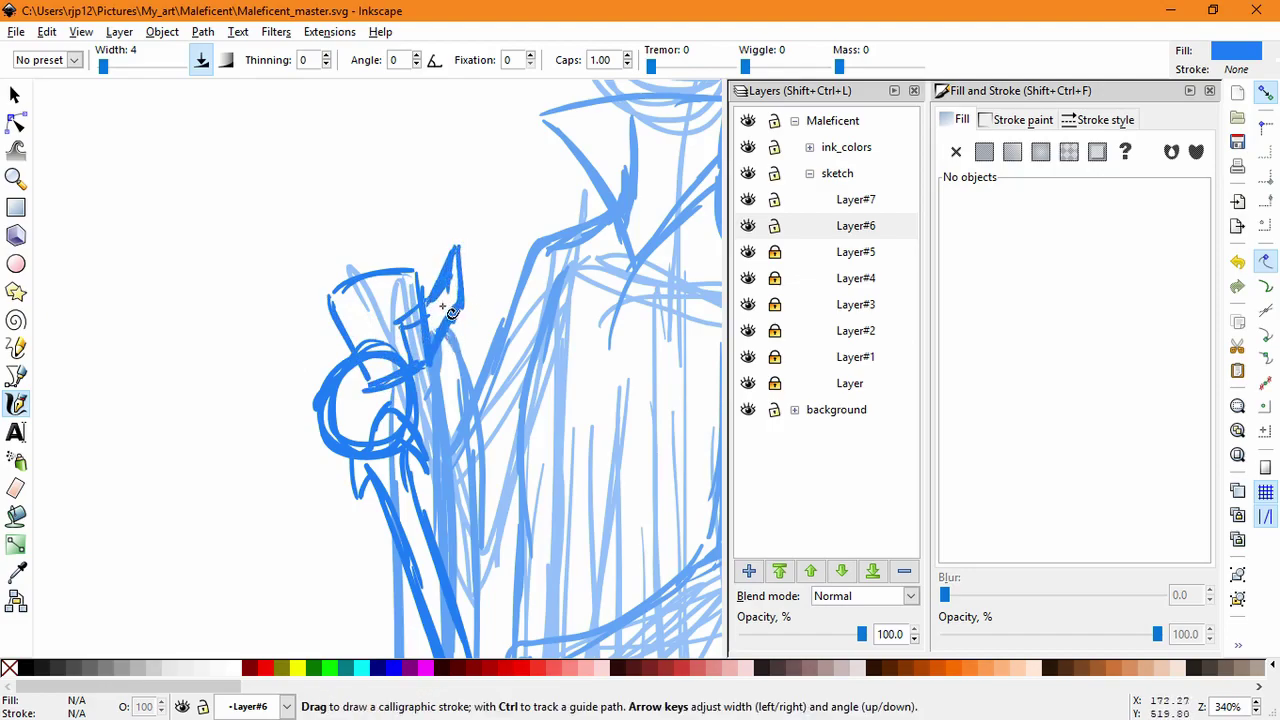
{"action": "mouse_move", "coordinate": [442, 305]}
{"action": "left_mouse_down"}
{"action": "mouse_move", "coordinate": [434, 285]}
{"action": "mouse_move", "coordinate": [452, 230]}
{"action": "mouse_move", "coordinate": [473, 326]}
{"action": "left_mouse_up"}
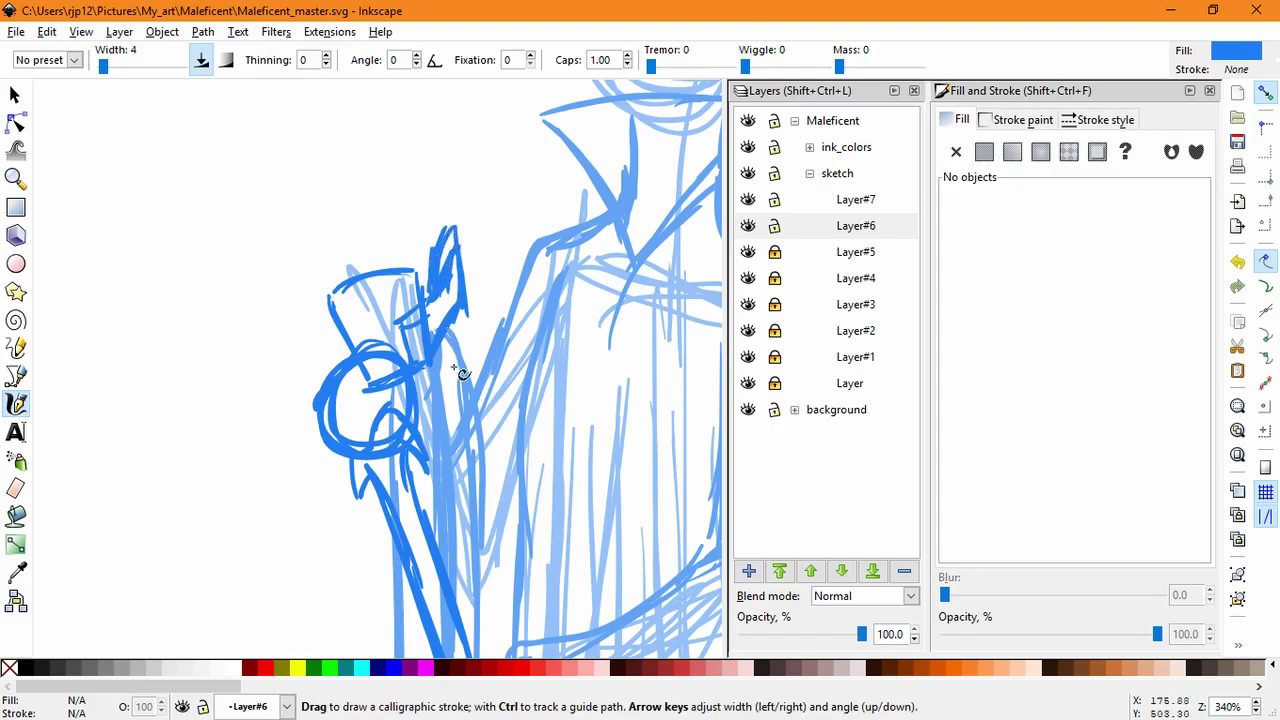
{"action": "key", "text": "ctrl+z"}
{"action": "key", "text": "ctrl+z"}
{"action": "key", "text": "ctrl+z"}
{"action": "key", "text": "ctrl+z"}
{"action": "key", "text": "ctrl+z"}
{"action": "key", "text": "ctrl+z"}
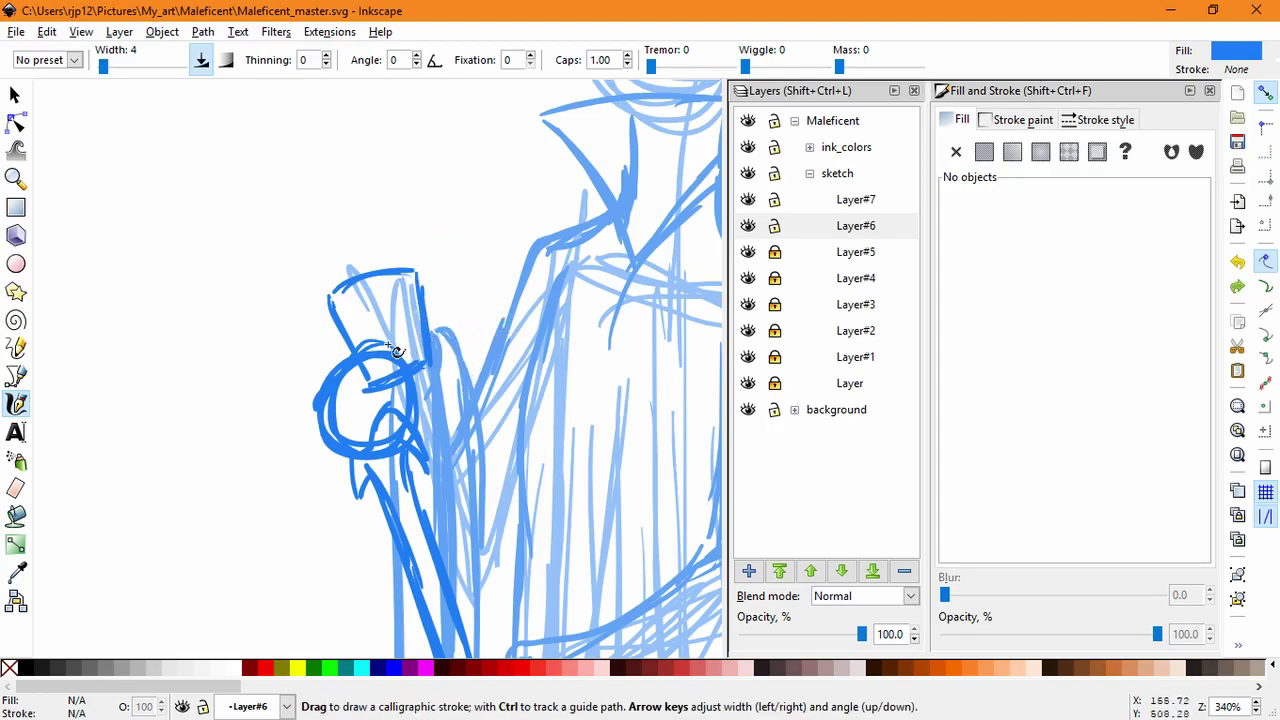
Step: Lock Layer#6 and make Layer#7 the drawing layer
{"action": "left_click", "coordinate": [774, 226]}
{"action": "left_click", "coordinate": [800, 200]}
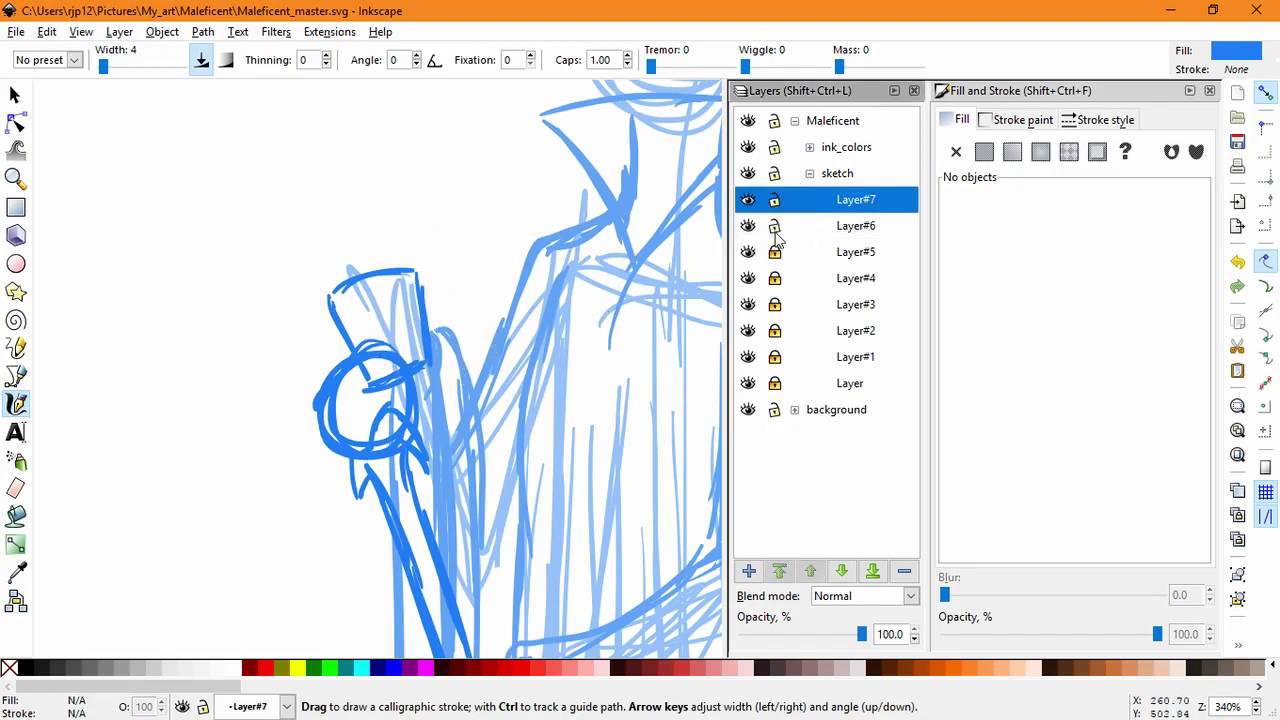
{"action": "mouse_move", "coordinate": [432, 383]}
{"action": "left_mouse_down"}
{"action": "mouse_move", "coordinate": [416, 322]}
{"action": "mouse_move", "coordinate": [390, 405]}
{"action": "mouse_move", "coordinate": [410, 368]}
{"action": "mouse_move", "coordinate": [372, 415]}
{"action": "mouse_move", "coordinate": [405, 372]}
{"action": "left_mouse_up"}
{"action": "key", "text": "ctrl+z"}
{"action": "key", "text": "ctrl+z"}
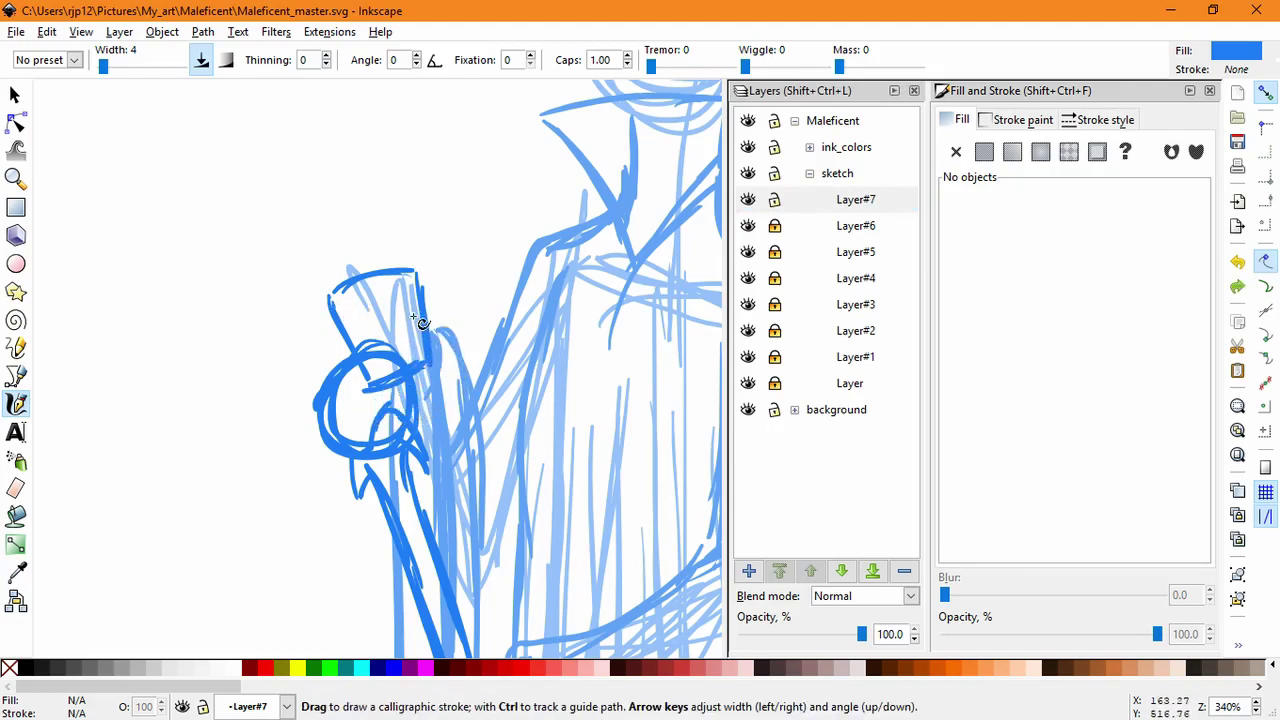
Step: Try to sketch a finger with a rounded knuckle over the boxy hand outline, and undo its strokes
{"action": "left_click_drag", "start_coordinate": [412, 264], "coordinate": [371, 216]}
{"action": "key", "text": "ctrl+z"}
{"action": "mouse_move", "coordinate": [411, 262]}
{"action": "left_mouse_down"}
{"action": "mouse_move", "coordinate": [390, 270]}
{"action": "mouse_move", "coordinate": [363, 334]}
{"action": "mouse_move", "coordinate": [368, 376]}
{"action": "left_mouse_up"}
{"action": "left_click_drag", "start_coordinate": [404, 290], "coordinate": [376, 378]}
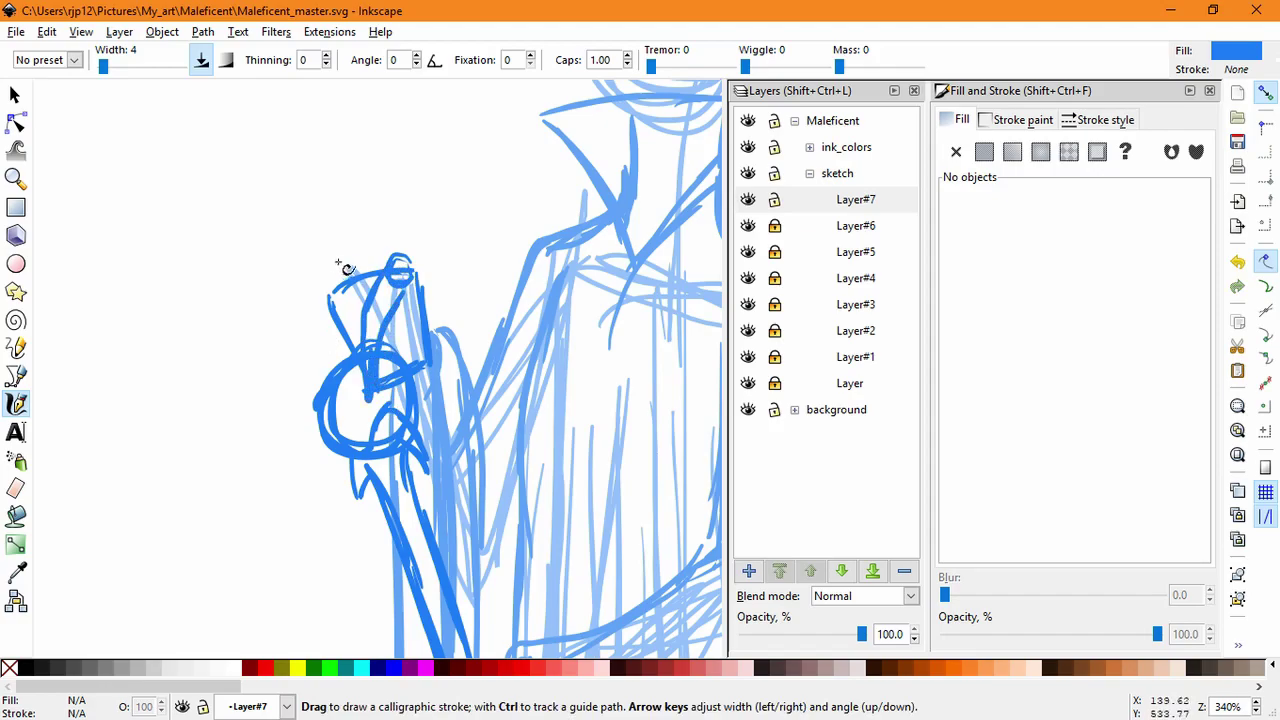
{"action": "key", "text": "ctrl+z"}
{"action": "key", "text": "ctrl+z"}
{"action": "key", "text": "ctrl+z"}
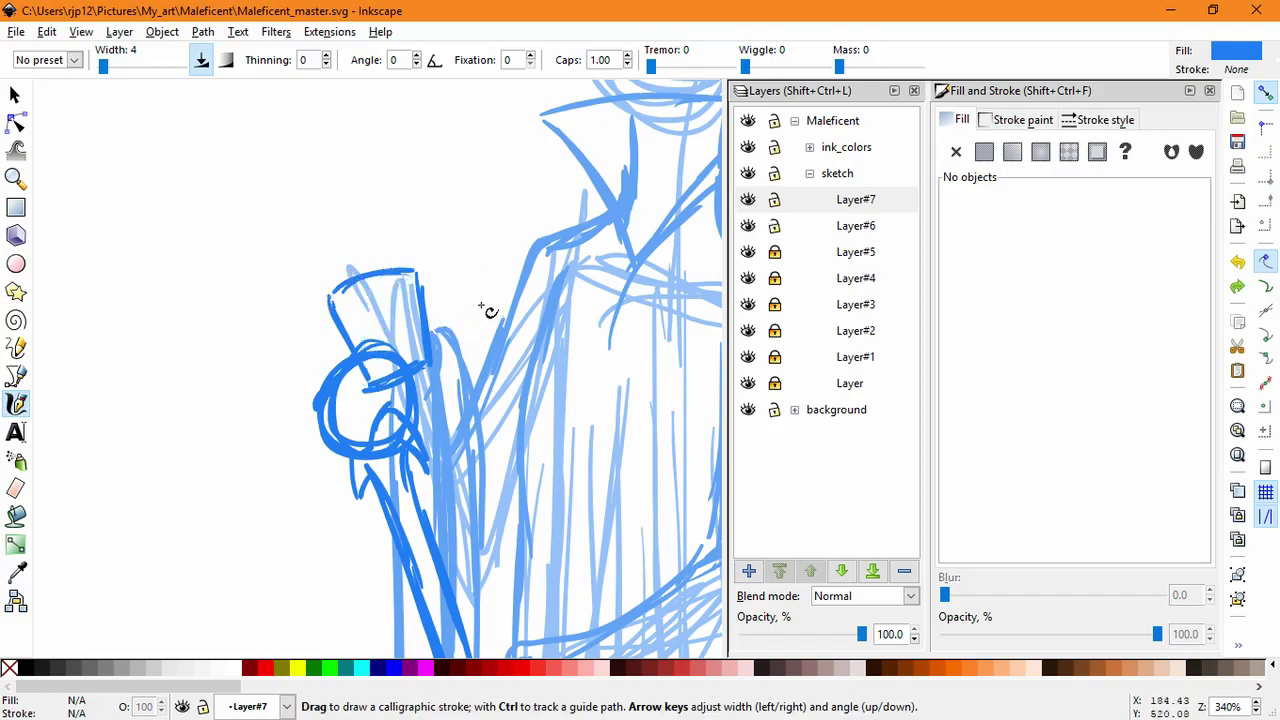
Step: Undo the remaining boxy hand outline above the orb
{"action": "key", "text": "ctrl+z"}
{"action": "key", "text": "ctrl+z"}
{"action": "key", "text": "ctrl+z"}
{"action": "key", "text": "ctrl+z"}
{"action": "key", "text": "ctrl+z"}
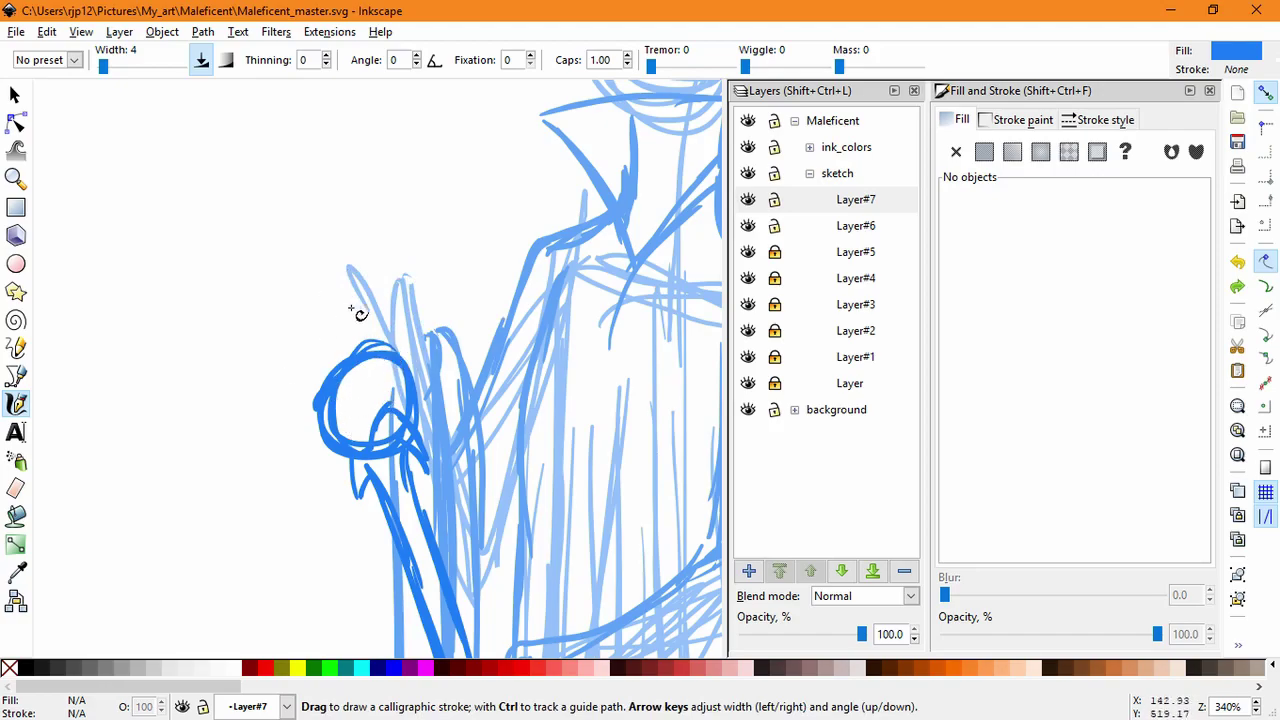
Step: Sketch the hand gripping the orb on Layer#7, with curled fingers, a raised finger, and a thumb on the orb's inner side
{"action": "mouse_move", "coordinate": [300, 373]}
{"action": "left_mouse_down"}
{"action": "mouse_move", "coordinate": [322, 345]}
{"action": "mouse_move", "coordinate": [346, 388]}
{"action": "mouse_move", "coordinate": [322, 368]}
{"action": "mouse_move", "coordinate": [339, 341]}
{"action": "mouse_move", "coordinate": [354, 343]}
{"action": "mouse_move", "coordinate": [372, 400]}
{"action": "left_mouse_up"}
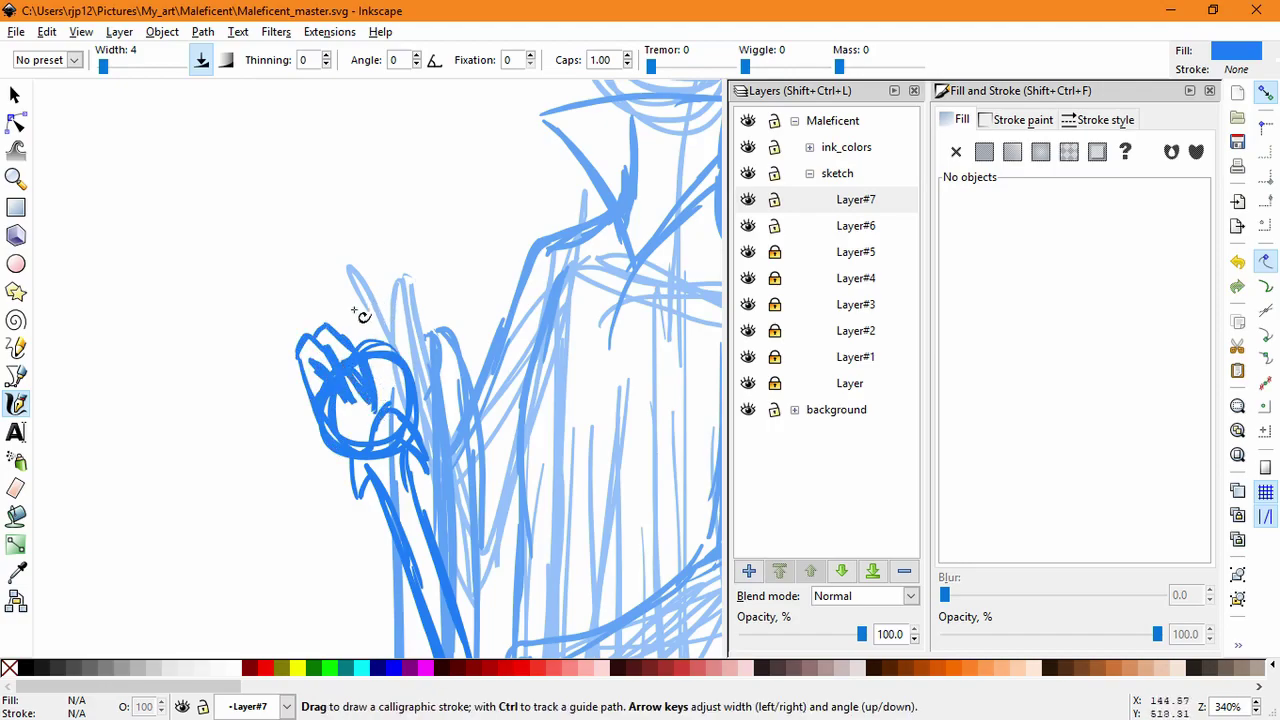
{"action": "mouse_move", "coordinate": [333, 322]}
{"action": "left_mouse_down"}
{"action": "mouse_move", "coordinate": [381, 294]}
{"action": "mouse_move", "coordinate": [334, 322]}
{"action": "mouse_move", "coordinate": [416, 319]}
{"action": "mouse_move", "coordinate": [386, 334]}
{"action": "mouse_move", "coordinate": [384, 285]}
{"action": "mouse_move", "coordinate": [415, 276]}
{"action": "mouse_move", "coordinate": [392, 314]}
{"action": "mouse_move", "coordinate": [416, 392]}
{"action": "left_mouse_up"}
{"action": "key", "text": "ctrl+z"}
{"action": "key", "text": "ctrl+z"}
{"action": "left_click_drag", "start_coordinate": [438, 346], "coordinate": [420, 370]}
{"action": "left_click_drag", "start_coordinate": [363, 337], "coordinate": [372, 360]}
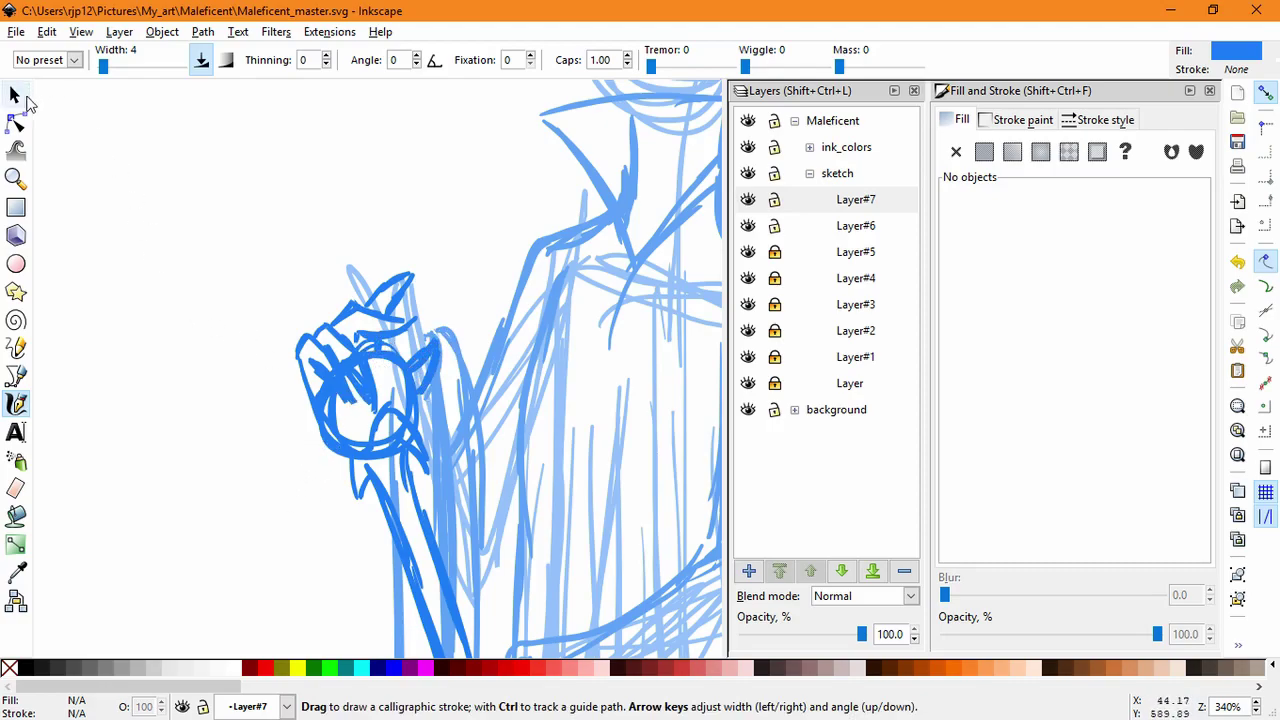
Step: Unlock Layer#5 and Layer#4, checking their contents, and leave both layers visible
{"action": "left_click", "coordinate": [15, 94]}
{"action": "left_click_drag", "start_coordinate": [214, 217], "coordinate": [508, 470]}
{"action": "left_click", "coordinate": [564, 367]}
{"action": "left_click", "coordinate": [775, 252]}
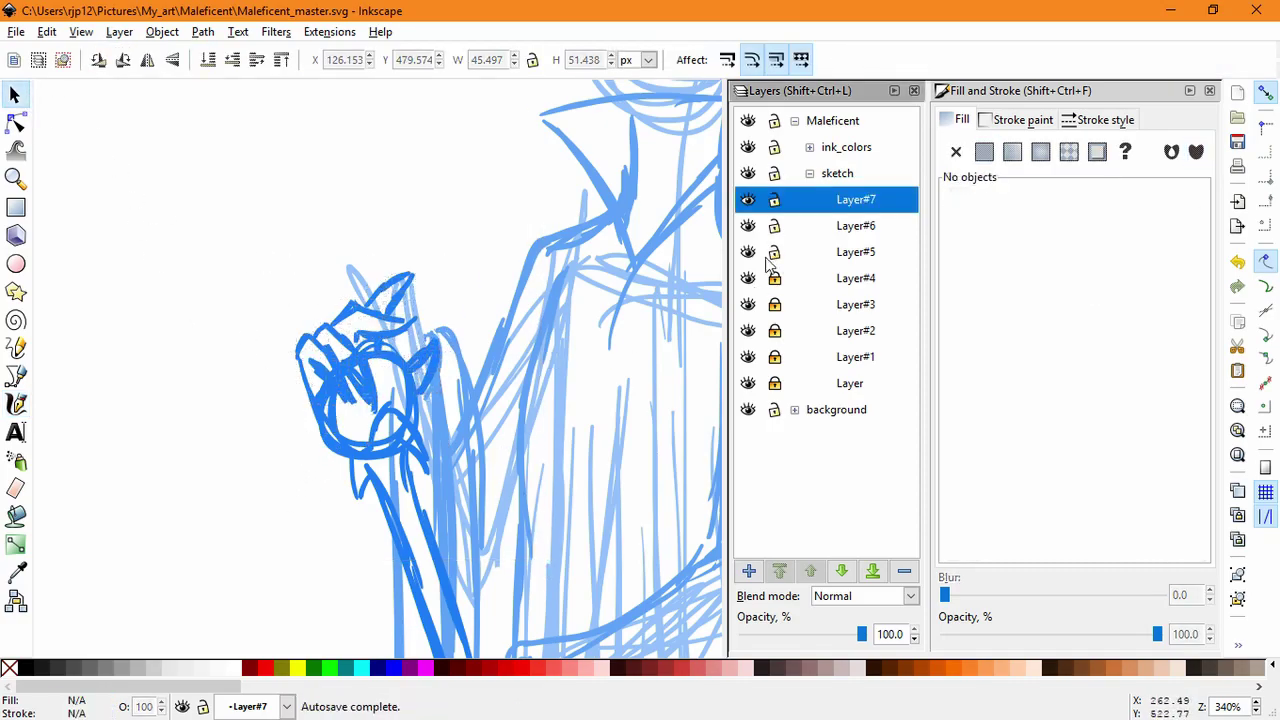
{"action": "left_click", "coordinate": [748, 252]}
{"action": "left_click", "coordinate": [748, 252]}
{"action": "left_click", "coordinate": [748, 279]}
{"action": "left_click", "coordinate": [775, 279]}
{"action": "left_click", "coordinate": [748, 279]}
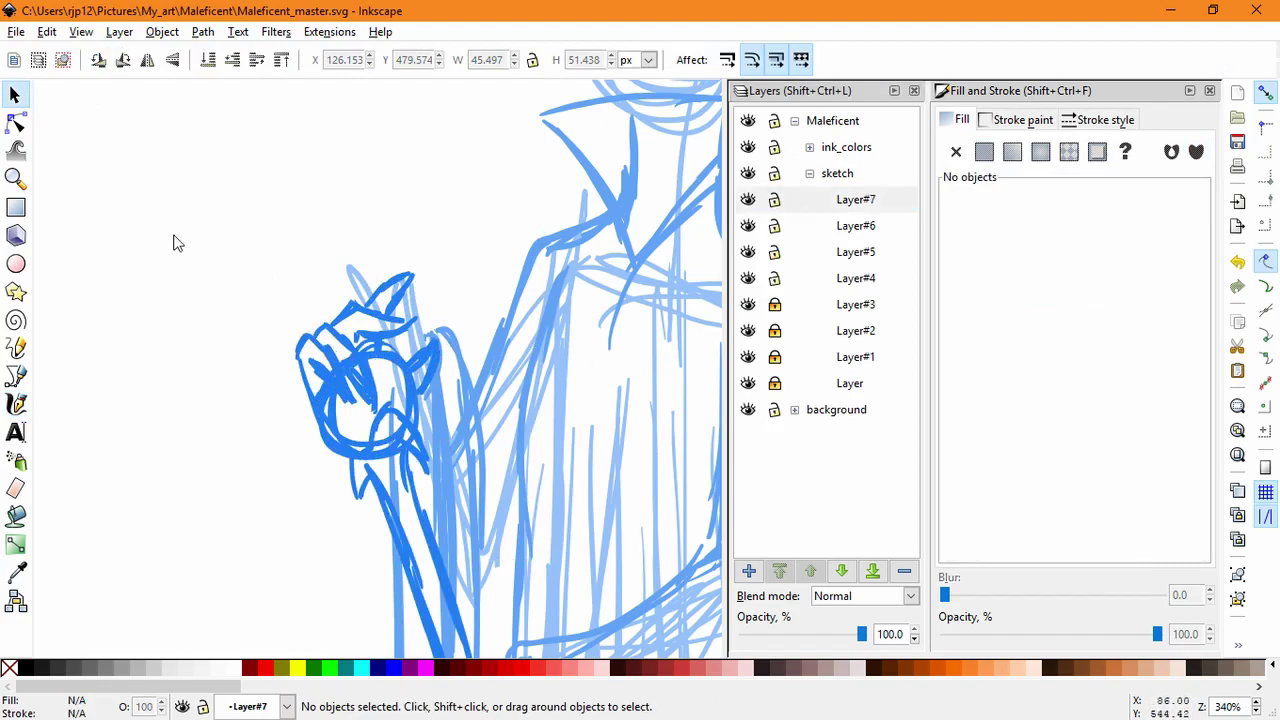
{"action": "left_click_drag", "start_coordinate": [173, 235], "coordinate": [549, 628]}
{"action": "left_click_drag", "start_coordinate": [561, 549], "coordinate": [492, 290]}
{"action": "left_click", "coordinate": [394, 348], "text": "shift"}
{"action": "left_click_drag", "start_coordinate": [477, 349], "coordinate": [534, 600]}
{"action": "left_click_drag", "start_coordinate": [406, 536], "coordinate": [432, 492]}
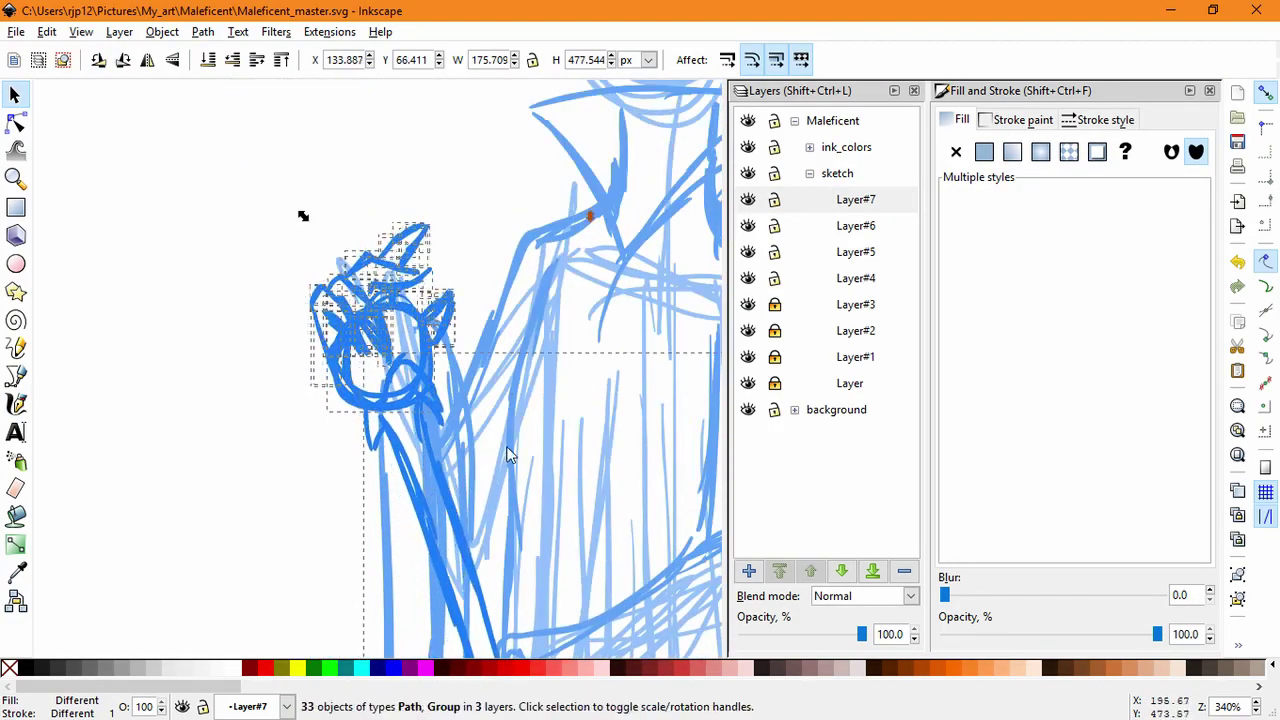
{"action": "key", "text": "Escape"}
Step: Lock Layer#7 and Layer#6 so the hand strokes stay out of the staff and orb selection
{"action": "left_click", "coordinate": [775, 200]}
{"action": "left_click", "coordinate": [775, 226]}
{"action": "left_click", "coordinate": [430, 368]}
{"action": "left_click", "coordinate": [469, 482], "text": "shift"}
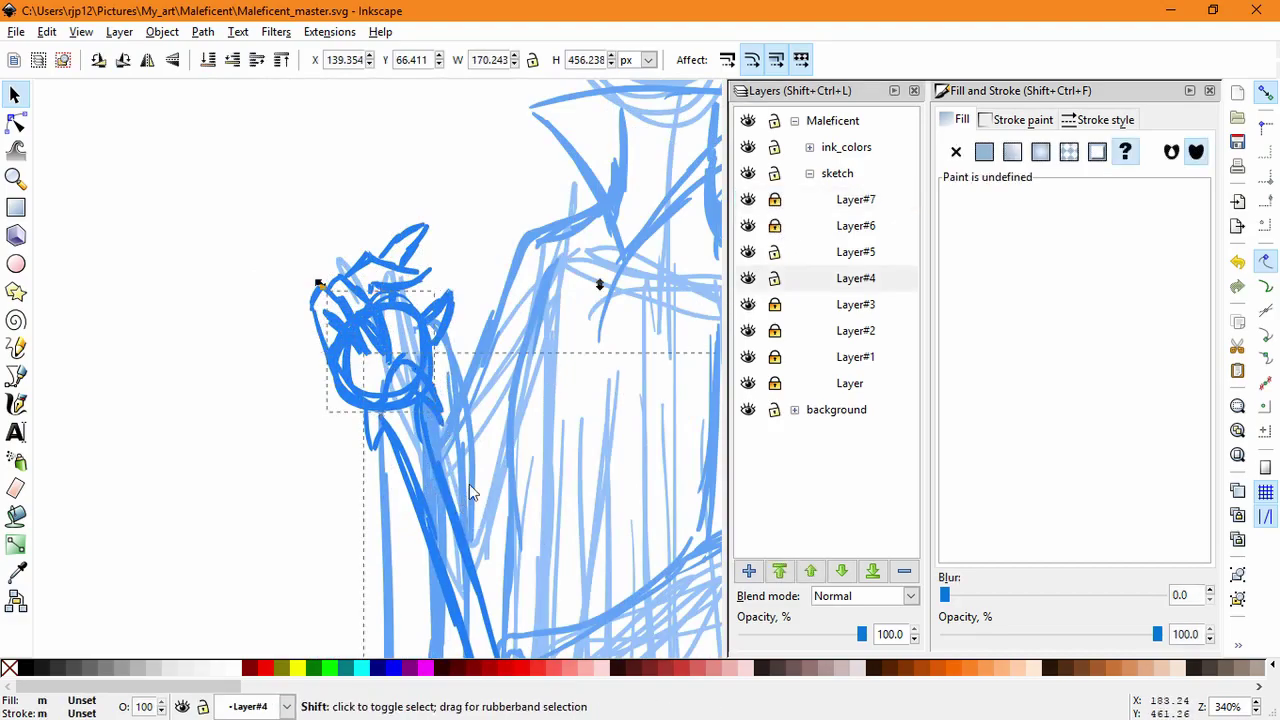
{"action": "left_click_drag", "start_coordinate": [577, 552], "coordinate": [533, 269]}
{"action": "key", "text": "Escape"}
Step: Select the staff and orb groups together and rotate them slightly so the staff stands more upright
{"action": "left_click_drag", "start_coordinate": [451, 264], "coordinate": [488, 386]}
{"action": "left_click", "coordinate": [437, 308]}
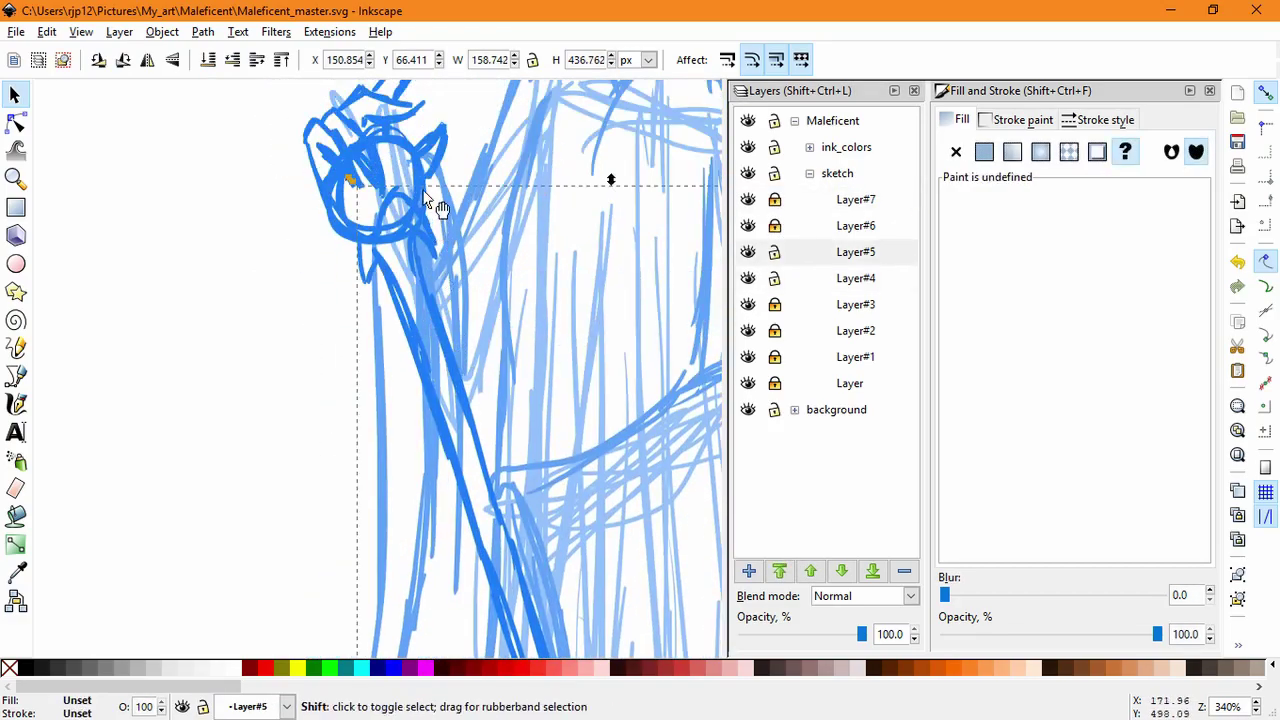
{"action": "left_click", "coordinate": [425, 200], "text": "shift"}
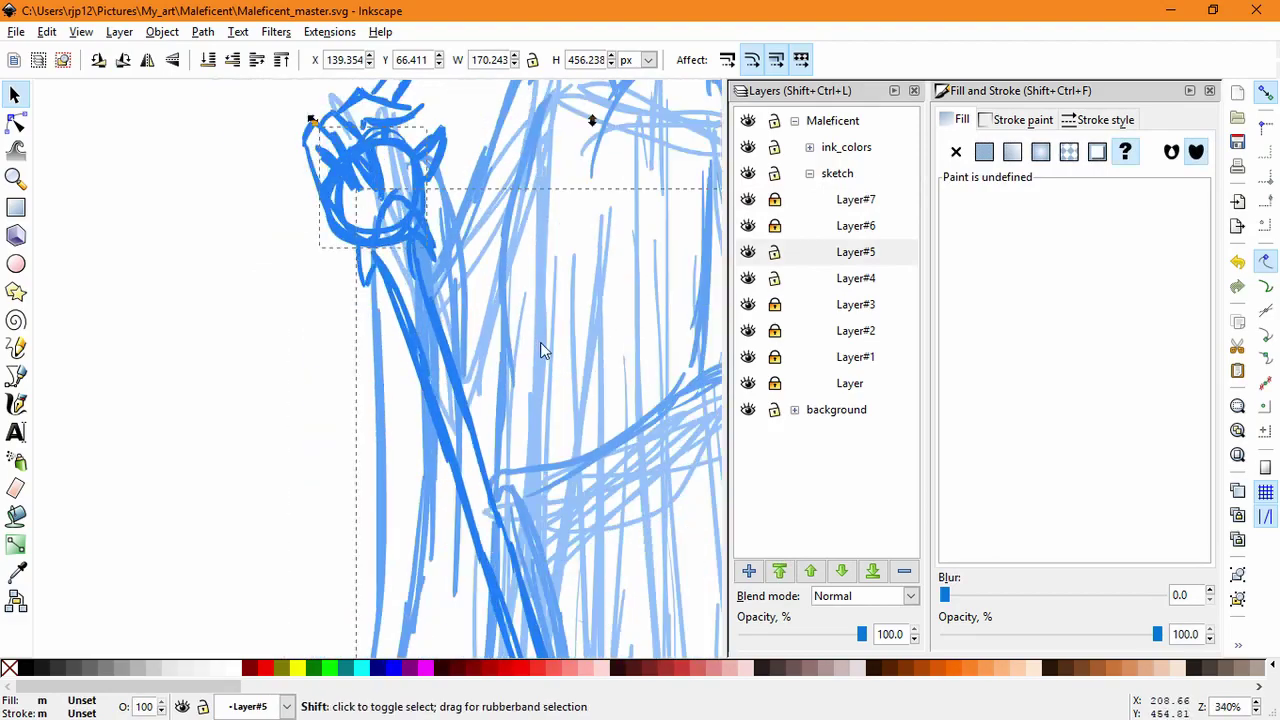
{"action": "scroll", "coordinate": [540, 342], "scroll_direction": "down", "scroll_amount": 2, "text": "ctrl"}
{"action": "scroll", "coordinate": [517, 368], "scroll_direction": "down", "scroll_amount": 2, "text": "ctrl"}
{"action": "left_click", "coordinate": [502, 474]}
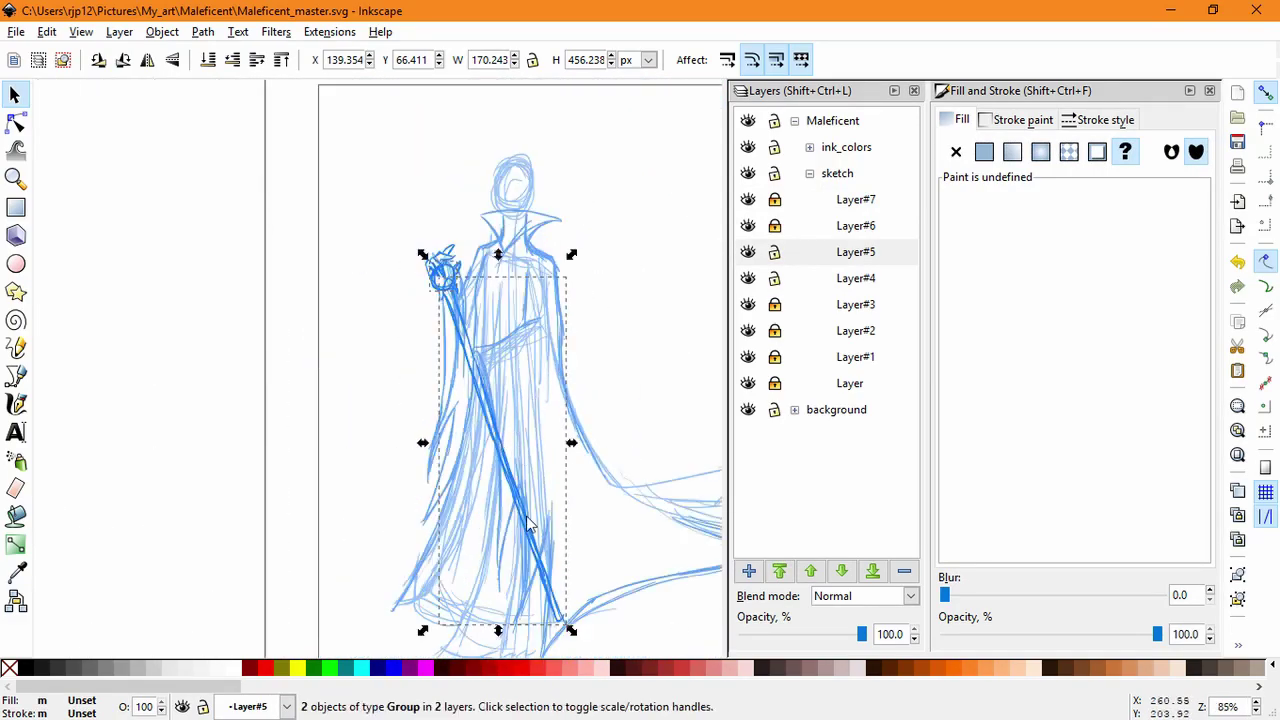
{"action": "left_click_drag", "start_coordinate": [571, 634], "coordinate": [548, 641]}
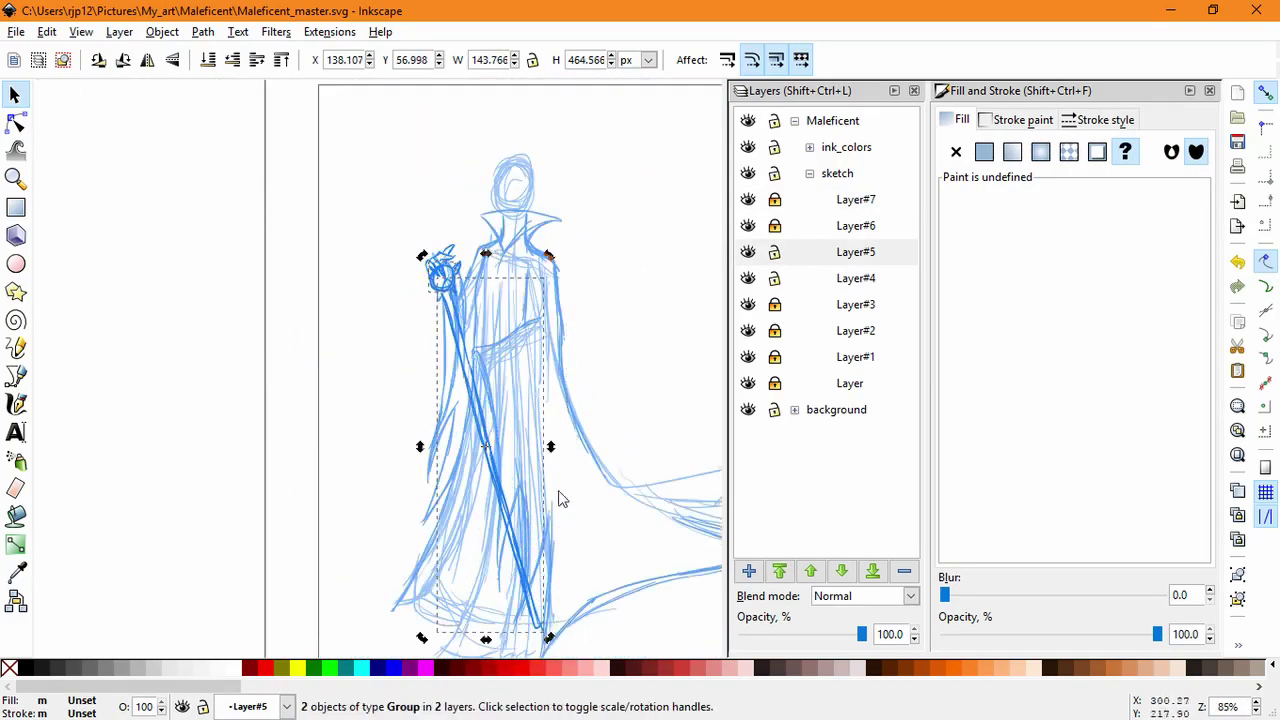
Step: Lock Layer#5 and Layer#4, and add a new layer above Layer#7
{"action": "left_click", "coordinate": [594, 342]}
{"action": "left_click", "coordinate": [775, 252]}
{"action": "left_click", "coordinate": [775, 278]}
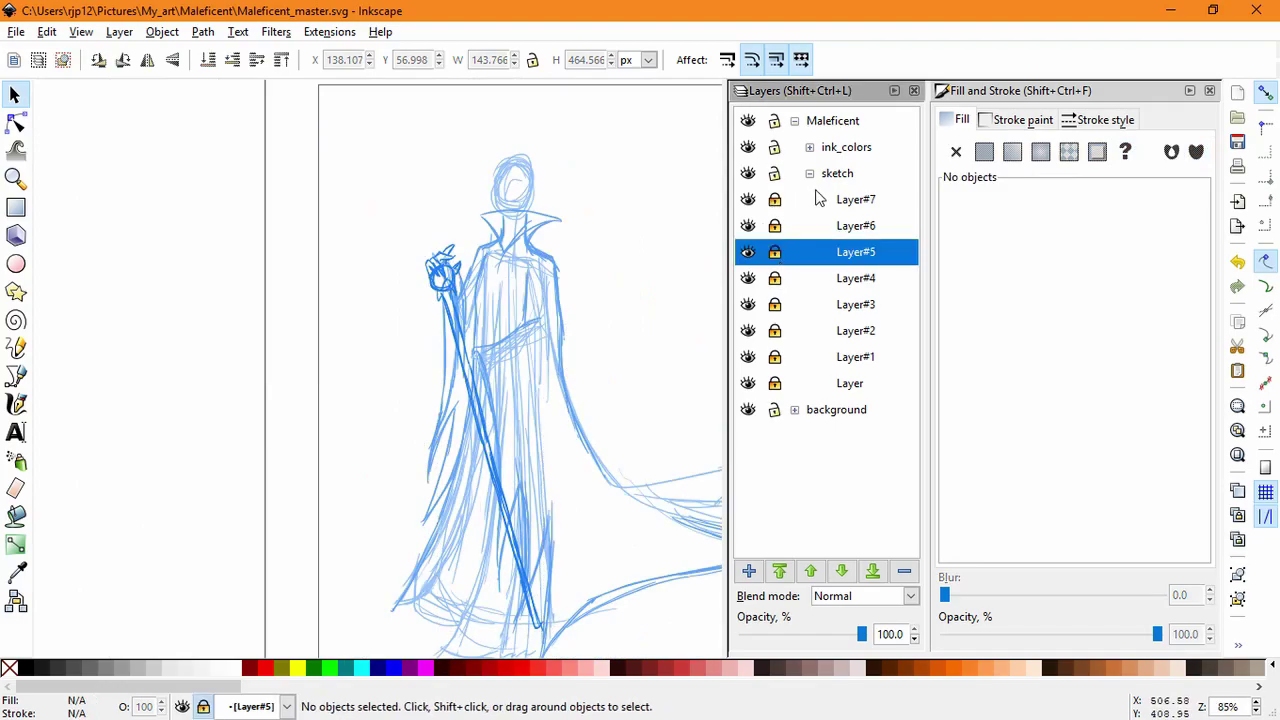
{"action": "left_click", "coordinate": [818, 198]}
{"action": "left_click", "coordinate": [748, 571]}
{"action": "left_click", "coordinate": [706, 426]}
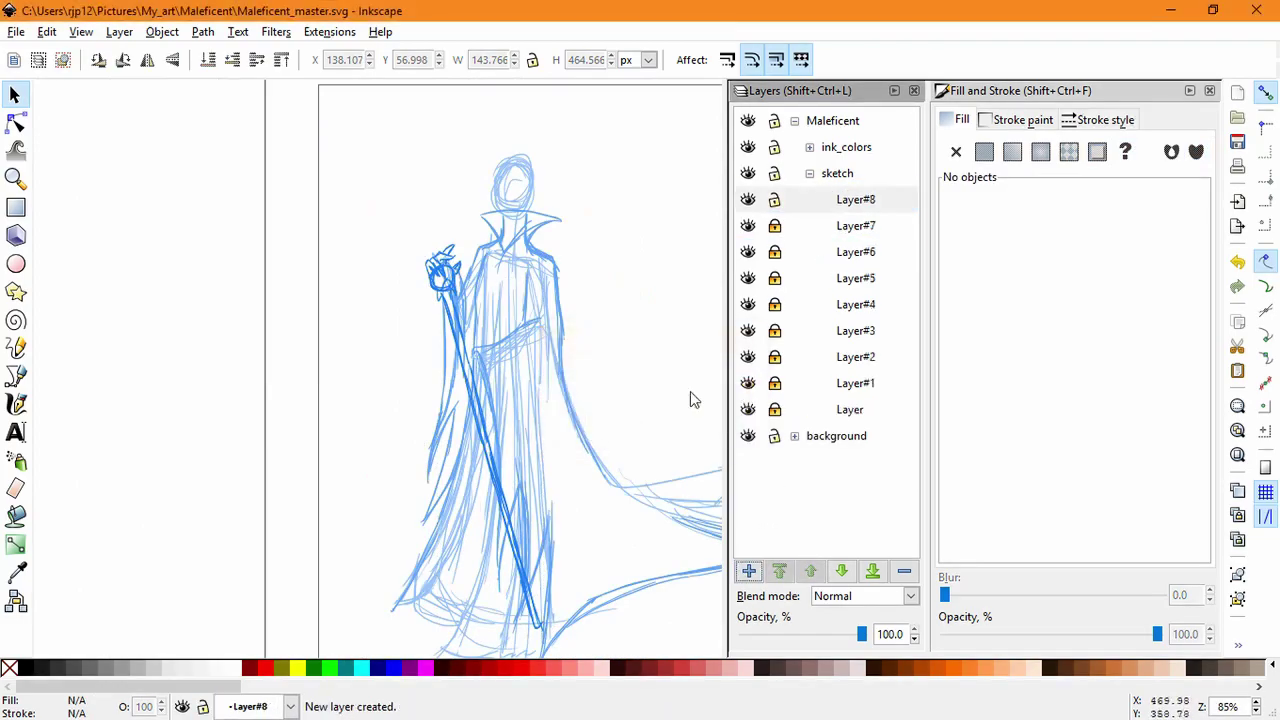
Step: Draw the upper edge of the second hand with a calligraphic stroke from the sleeve opening across the staff
{"action": "left_click", "coordinate": [16, 404]}
{"action": "scroll", "coordinate": [500, 420], "scroll_direction": "up", "scroll_amount": 5}
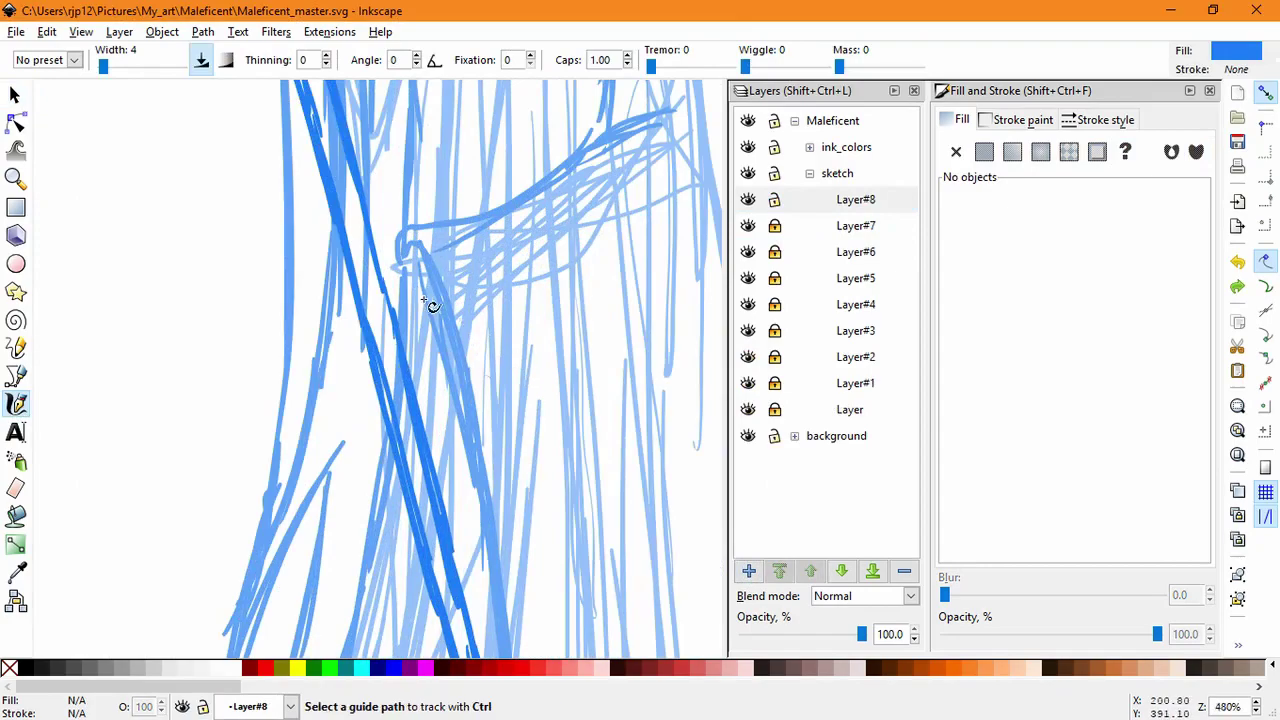
{"action": "key", "text": "super"}
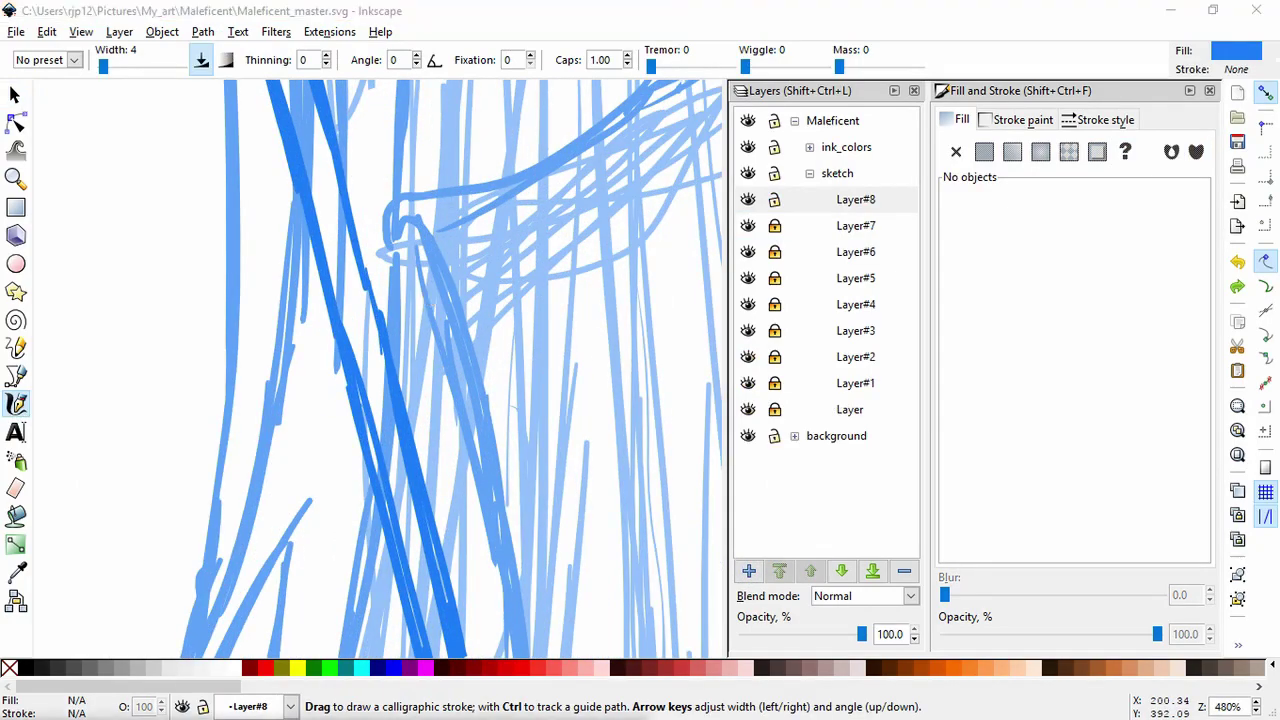
{"action": "left_click", "coordinate": [553, 9]}
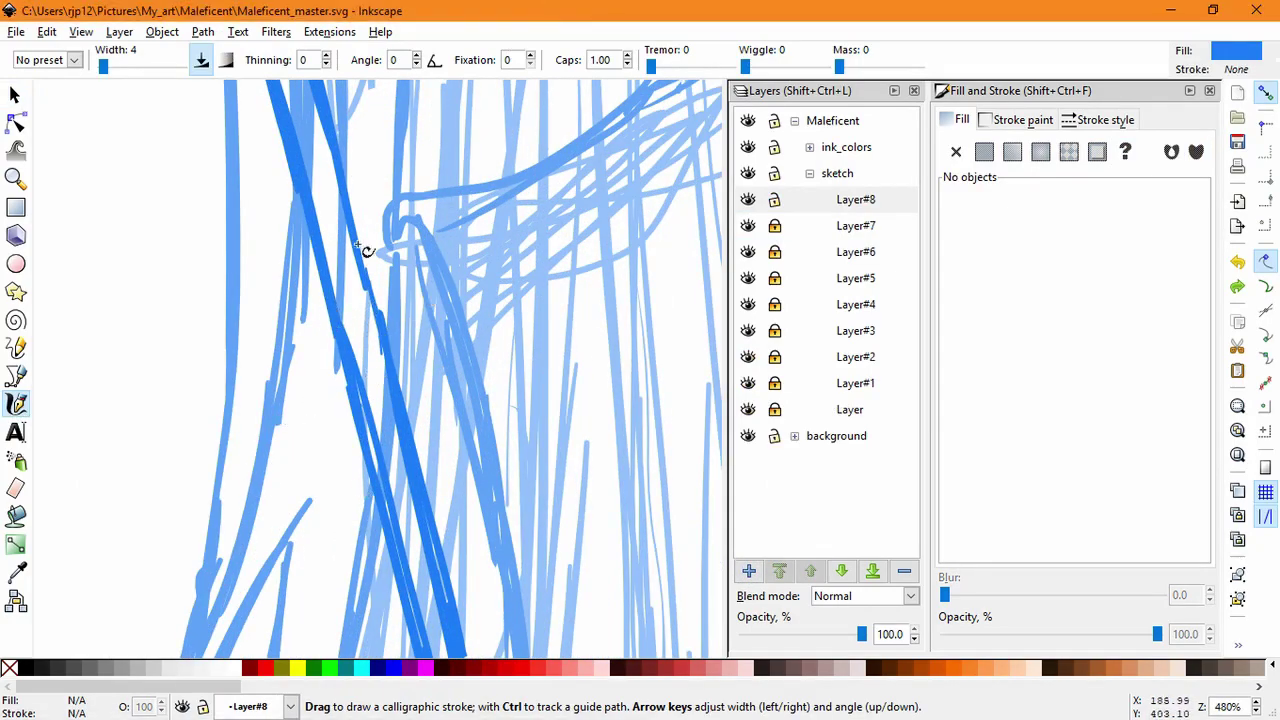
{"action": "left_click_drag", "start_coordinate": [382, 284], "coordinate": [404, 326]}
{"action": "left_click_drag", "start_coordinate": [424, 278], "coordinate": [352, 268]}
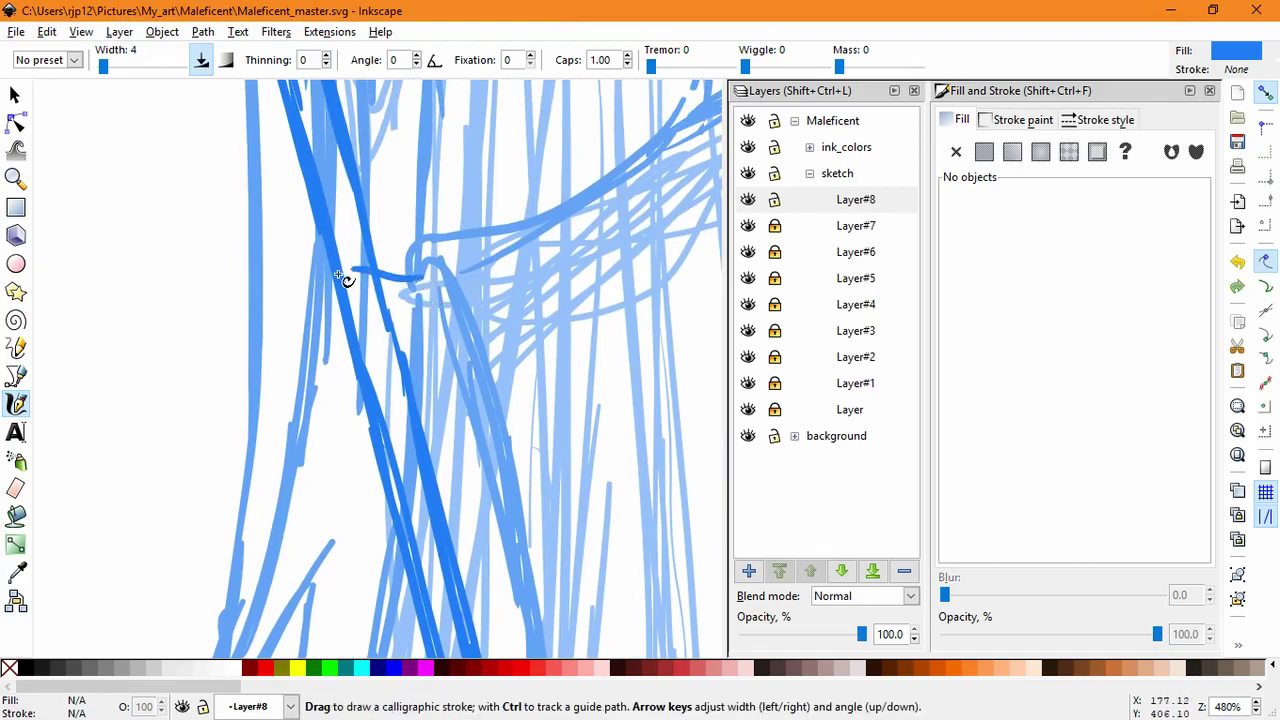
Step: Try to draw the second hand's lower edge across the staff, and undo each attempt
{"action": "left_click_drag", "start_coordinate": [461, 350], "coordinate": [337, 354]}
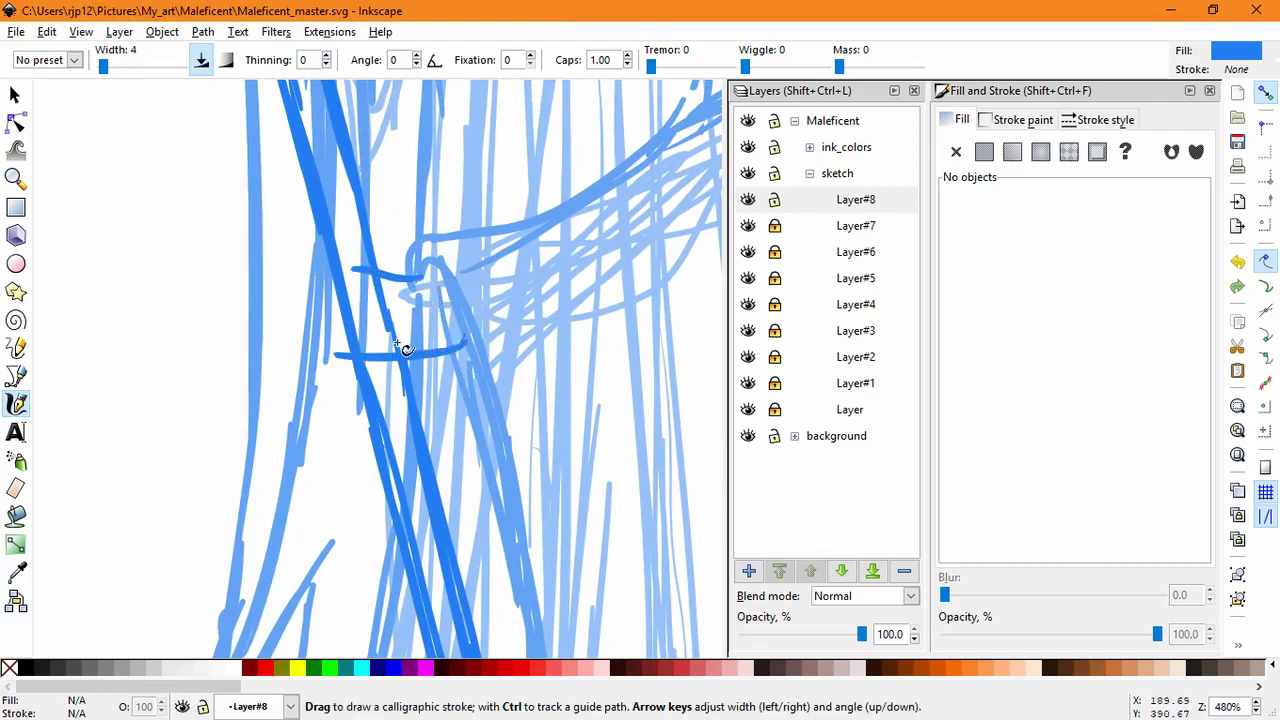
{"action": "key", "text": "ctrl+z"}
{"action": "mouse_move", "coordinate": [465, 337]}
{"action": "left_mouse_down"}
{"action": "mouse_move", "coordinate": [440, 368]}
{"action": "mouse_move", "coordinate": [336, 354]}
{"action": "left_mouse_up"}
{"action": "key", "text": "ctrl+z"}
Step: Sketch the second hand's lower edge, rounded knuckles and curled fingers wrapping around the staff on Layer#8
{"action": "left_click_drag", "start_coordinate": [440, 369], "coordinate": [347, 361]}
{"action": "left_click_drag", "start_coordinate": [352, 268], "coordinate": [302, 287]}
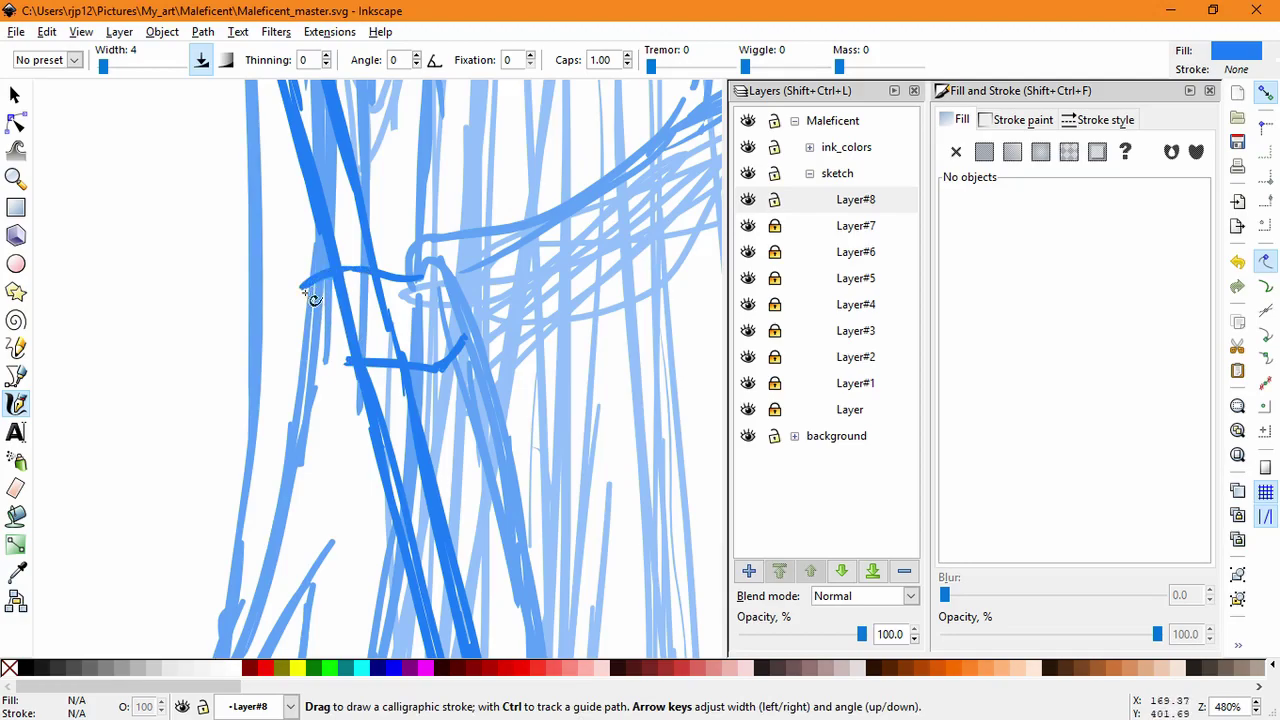
{"action": "mouse_move", "coordinate": [305, 293]}
{"action": "left_mouse_down"}
{"action": "mouse_move", "coordinate": [328, 277]}
{"action": "mouse_move", "coordinate": [319, 310]}
{"action": "mouse_move", "coordinate": [340, 324]}
{"action": "mouse_move", "coordinate": [342, 302]}
{"action": "mouse_move", "coordinate": [332, 334]}
{"action": "mouse_move", "coordinate": [312, 325]}
{"action": "mouse_move", "coordinate": [336, 338]}
{"action": "left_mouse_up"}
{"action": "left_click_drag", "start_coordinate": [322, 346], "coordinate": [361, 328]}
{"action": "mouse_move", "coordinate": [328, 357]}
{"action": "left_mouse_down"}
{"action": "mouse_move", "coordinate": [354, 340]}
{"action": "mouse_move", "coordinate": [343, 370]}
{"action": "mouse_move", "coordinate": [398, 363]}
{"action": "left_mouse_up"}
{"action": "mouse_move", "coordinate": [330, 364]}
{"action": "left_mouse_down"}
{"action": "mouse_move", "coordinate": [370, 346]}
{"action": "mouse_move", "coordinate": [349, 378]}
{"action": "left_mouse_up"}
{"action": "left_click_drag", "start_coordinate": [474, 336], "coordinate": [468, 358]}
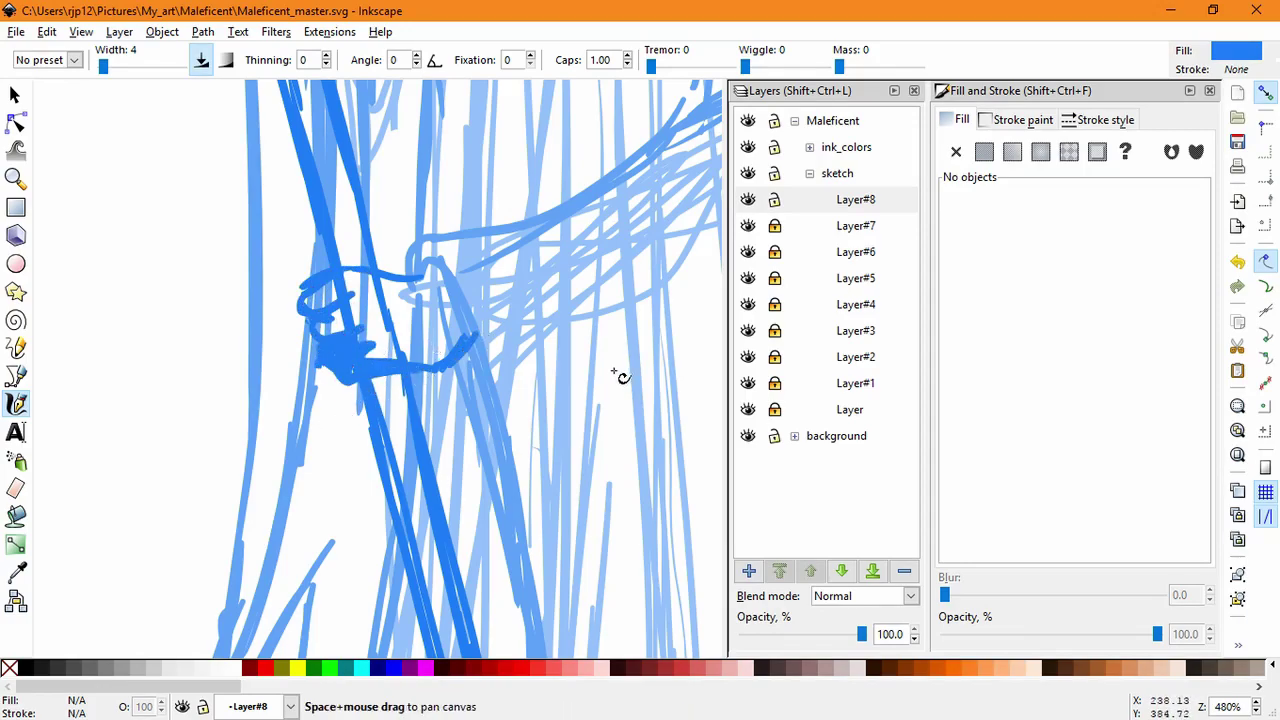
Step: Add a new layer above Layer#8 and lock Layer#8
{"action": "scroll", "coordinate": [626, 397], "scroll_direction": "down", "scroll_amount": 4, "text": "ctrl"}
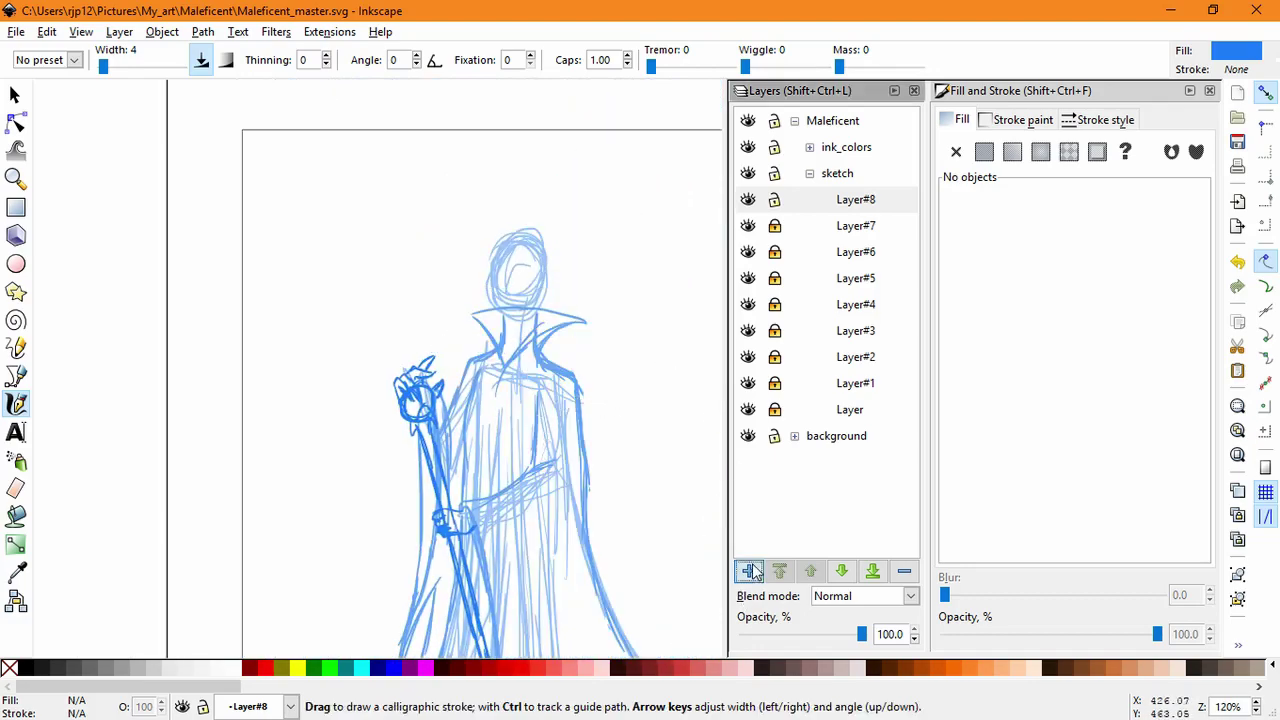
{"action": "left_click", "coordinate": [748, 570]}
{"action": "left_click", "coordinate": [709, 429]}
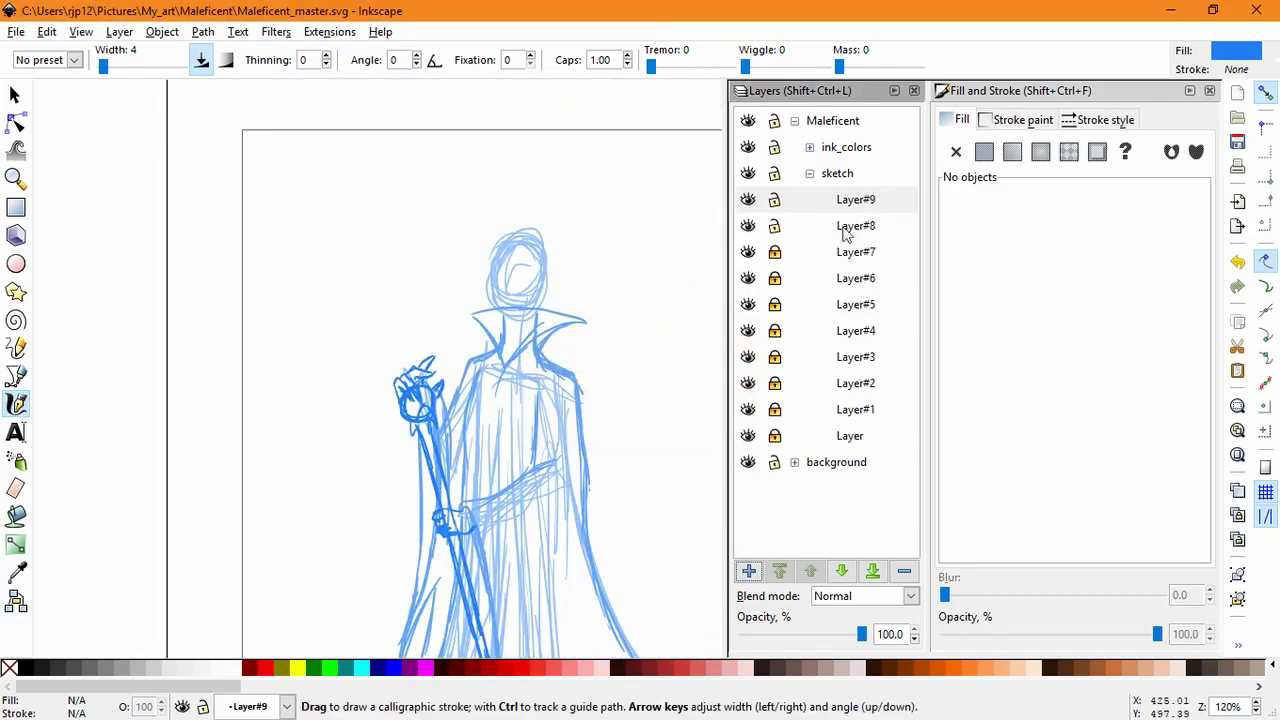
{"action": "left_click", "coordinate": [750, 226]}
{"action": "left_click", "coordinate": [772, 228]}
{"action": "left_click", "coordinate": [749, 226]}
Step: Try a short slanted stroke above the collar's outer tip, and undo it
{"action": "left_click_drag", "start_coordinate": [628, 270], "coordinate": [583, 330]}
{"action": "scroll", "coordinate": [567, 277], "scroll_direction": "up", "scroll_amount": 1, "text": "ctrl"}
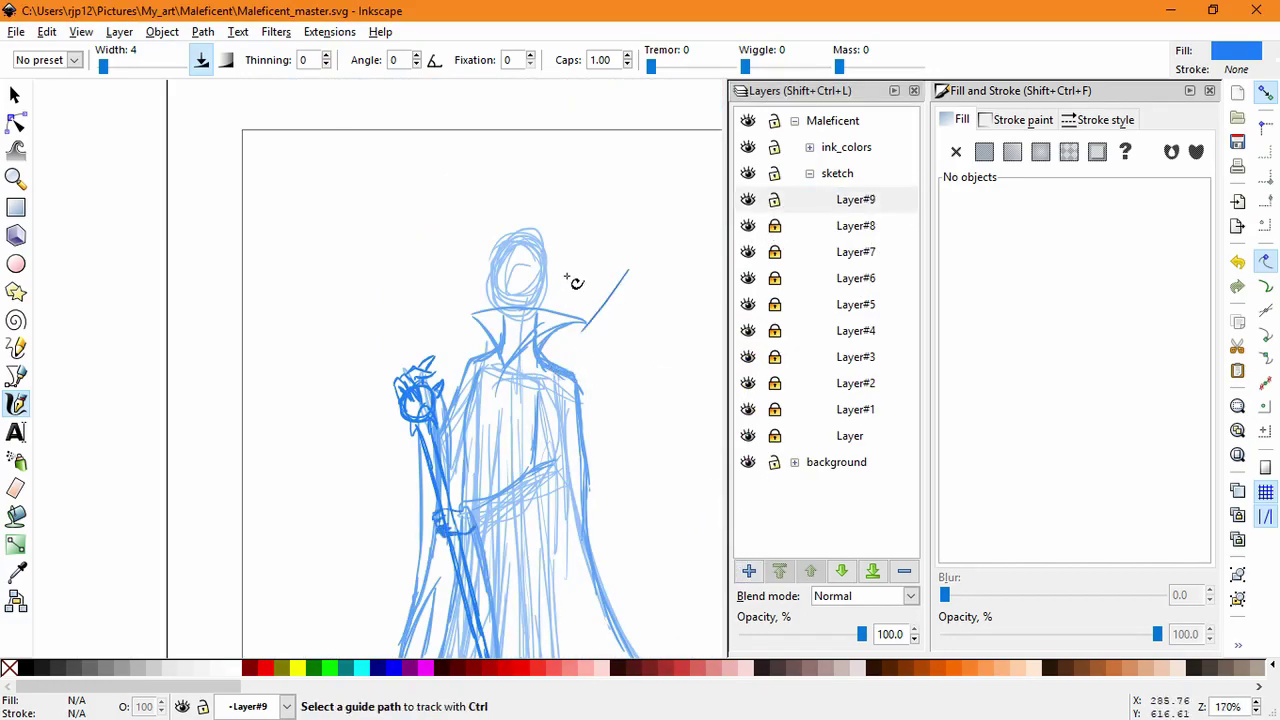
{"action": "key", "text": "ctrl+z"}
Step: Sketch a circular skull shape on Layer#9 over the upper part of the rough head oval
{"action": "scroll", "coordinate": [562, 293], "scroll_direction": "up", "scroll_amount": 1, "text": "ctrl"}
{"action": "key", "text": "space"}
{"action": "key", "text": "super"}
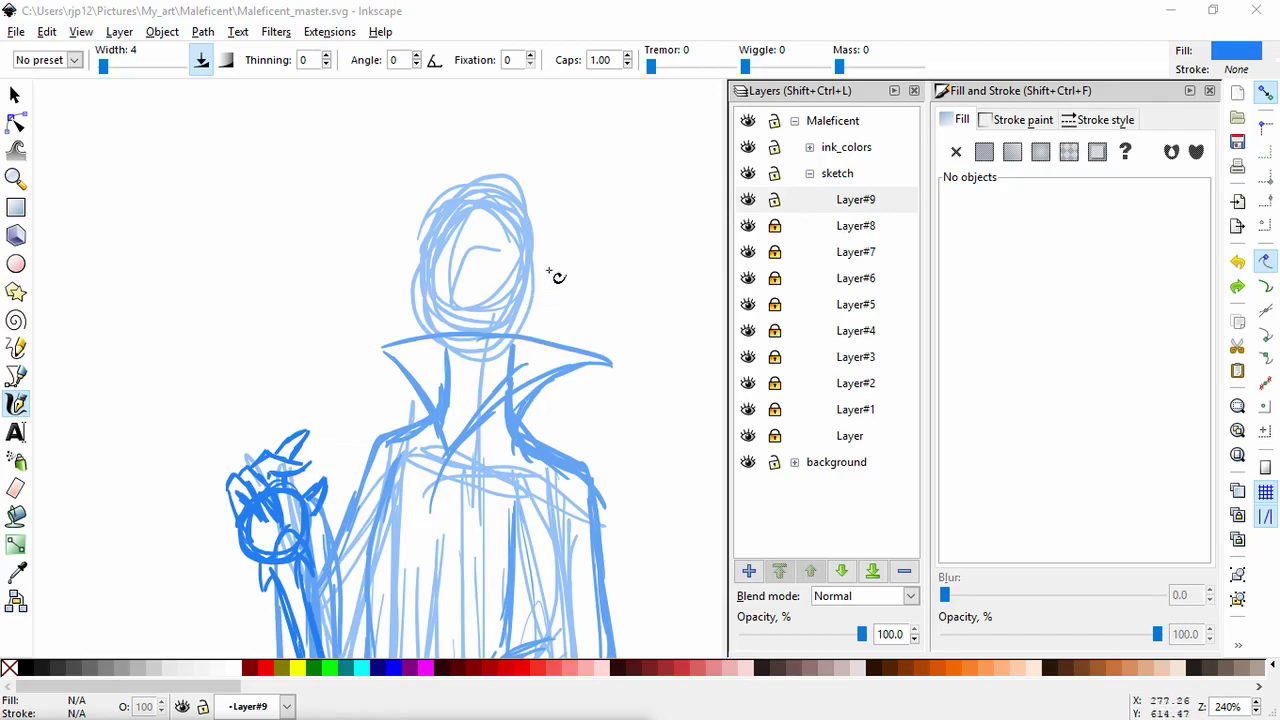
{"action": "scroll", "coordinate": [552, 291], "scroll_direction": "up", "scroll_amount": 1, "text": "ctrl"}
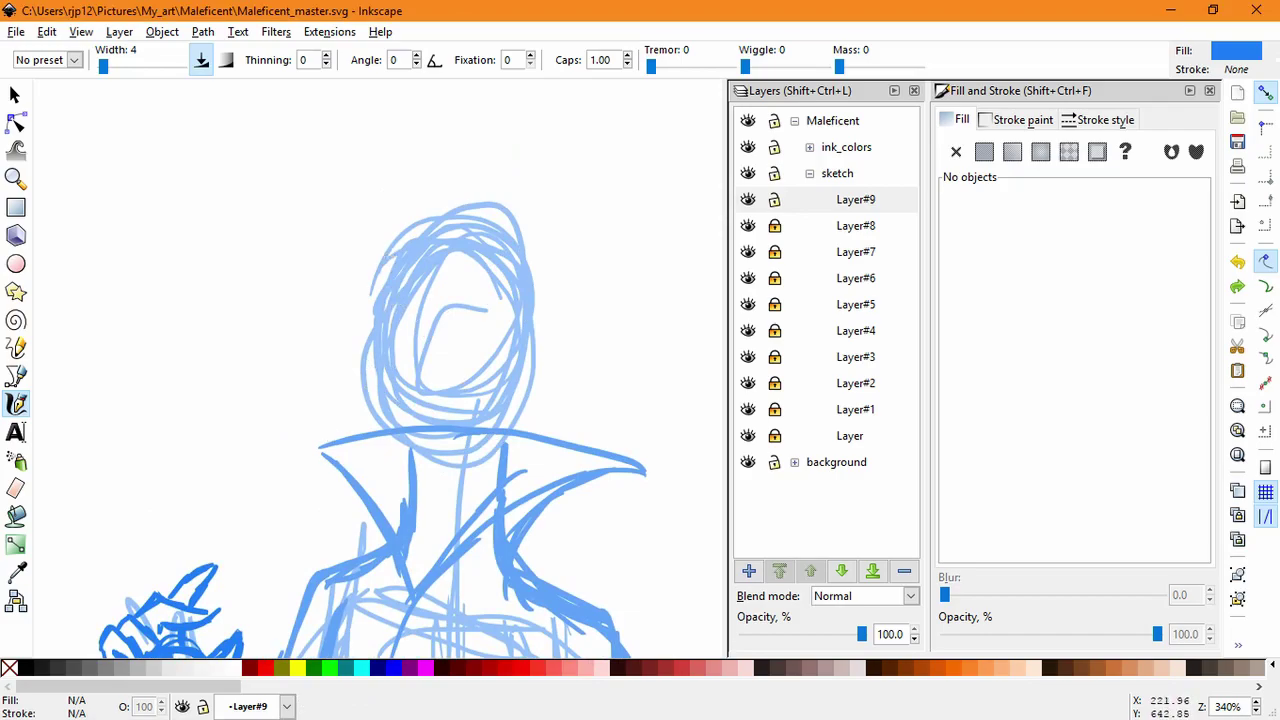
{"action": "key", "text": "super"}
{"action": "mouse_move", "coordinate": [436, 299]}
{"action": "left_mouse_down"}
{"action": "mouse_move", "coordinate": [520, 283]}
{"action": "mouse_move", "coordinate": [475, 370]}
{"action": "mouse_move", "coordinate": [400, 362]}
{"action": "left_mouse_up"}
Step: Add a layer above Layer#9 and sketch the sides of the face tapering to a pointed chin
{"action": "left_click", "coordinate": [748, 571]}
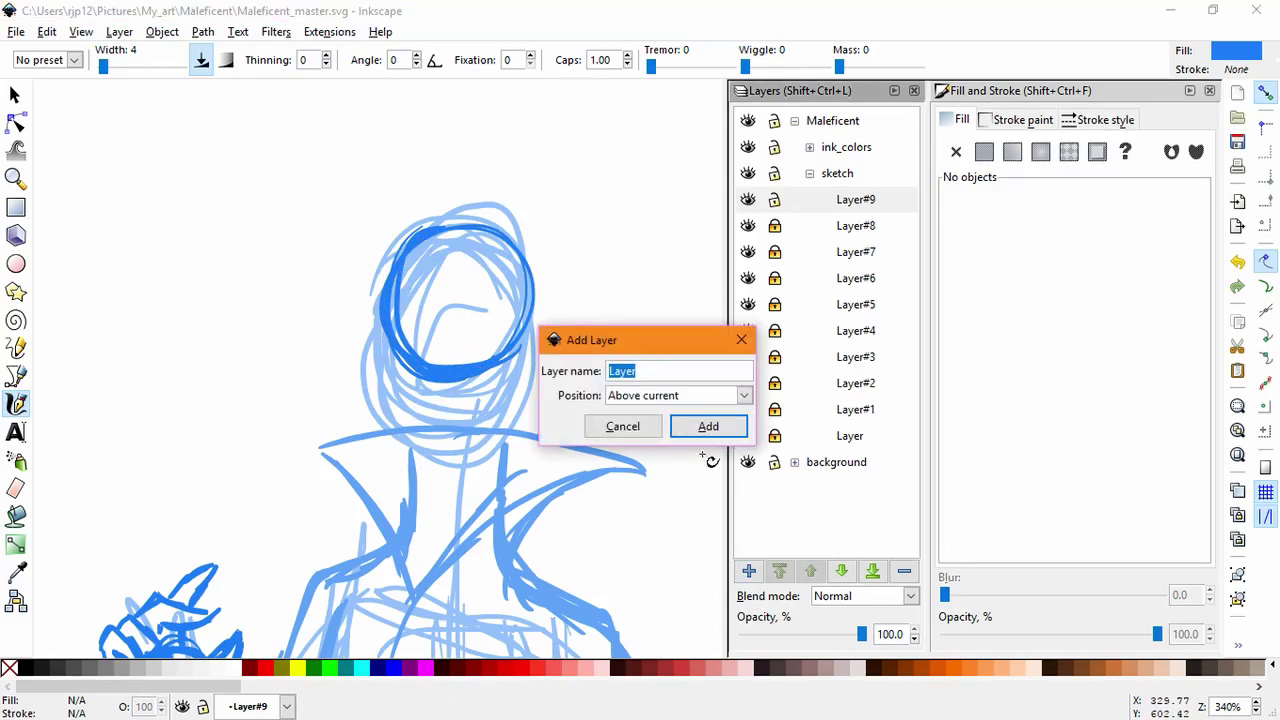
{"action": "left_click", "coordinate": [706, 428]}
{"action": "mouse_move", "coordinate": [396, 270]}
{"action": "left_mouse_down"}
{"action": "mouse_move", "coordinate": [380, 320]}
{"action": "mouse_move", "coordinate": [397, 525]}
{"action": "mouse_move", "coordinate": [449, 509]}
{"action": "mouse_move", "coordinate": [523, 414]}
{"action": "mouse_move", "coordinate": [535, 288]}
{"action": "mouse_move", "coordinate": [529, 300]}
{"action": "left_mouse_up"}
Step: Select all skull and face strokes, reduce their height to about 89 px, and move them slightly upward
{"action": "key", "text": "s"}
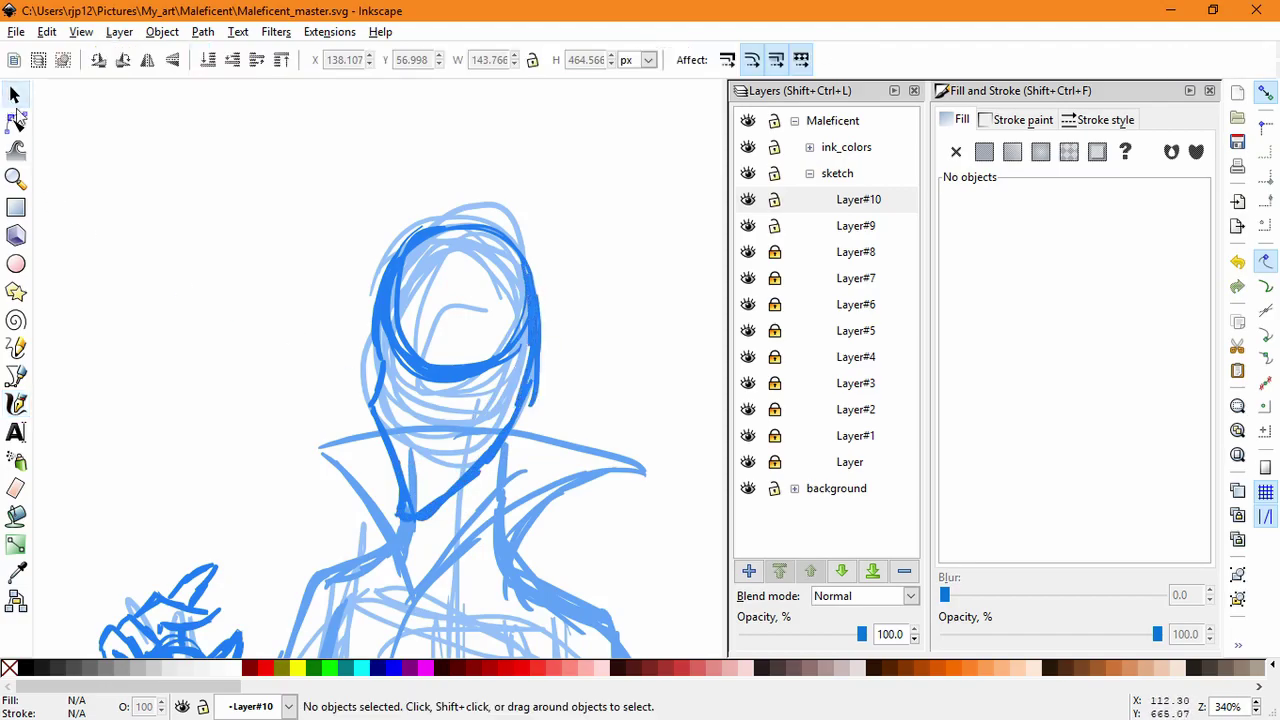
{"action": "left_click_drag", "start_coordinate": [220, 190], "coordinate": [632, 611]}
{"action": "left_click", "coordinate": [453, 488]}
{"action": "left_click_drag", "start_coordinate": [455, 531], "coordinate": [463, 530]}
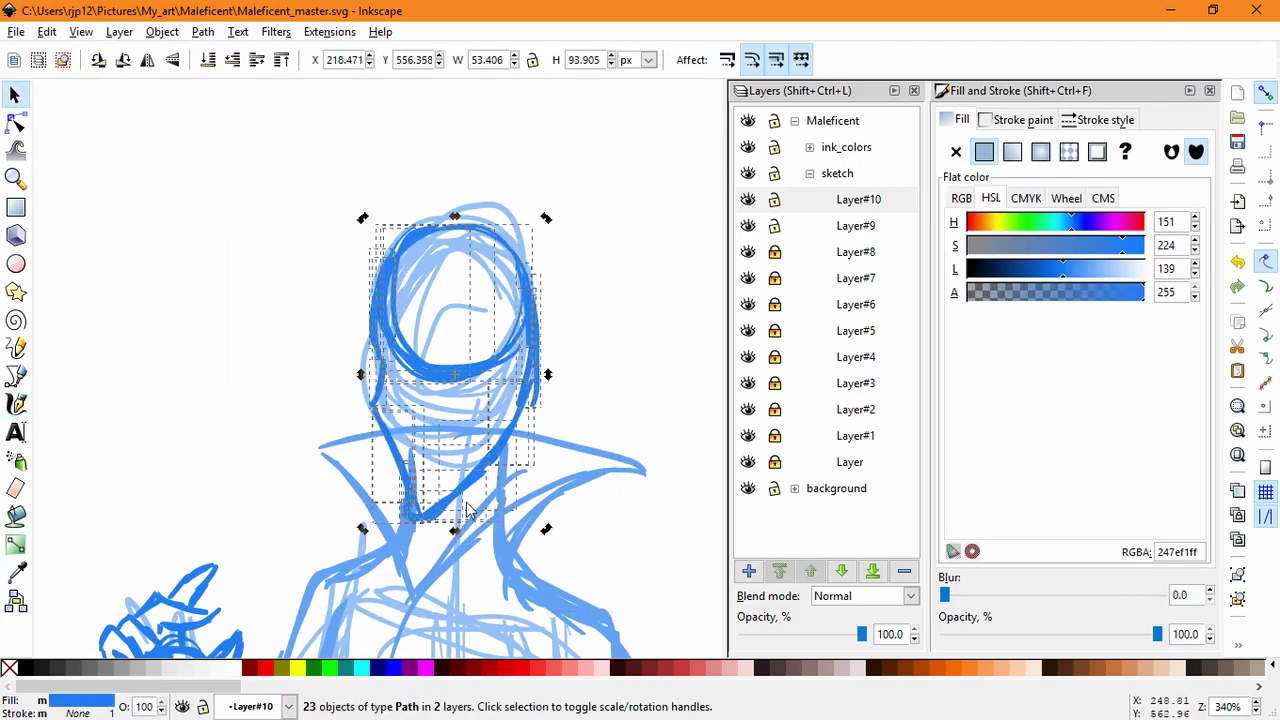
{"action": "left_click", "coordinate": [467, 225]}
{"action": "left_click_drag", "start_coordinate": [455, 217], "coordinate": [456, 232]}
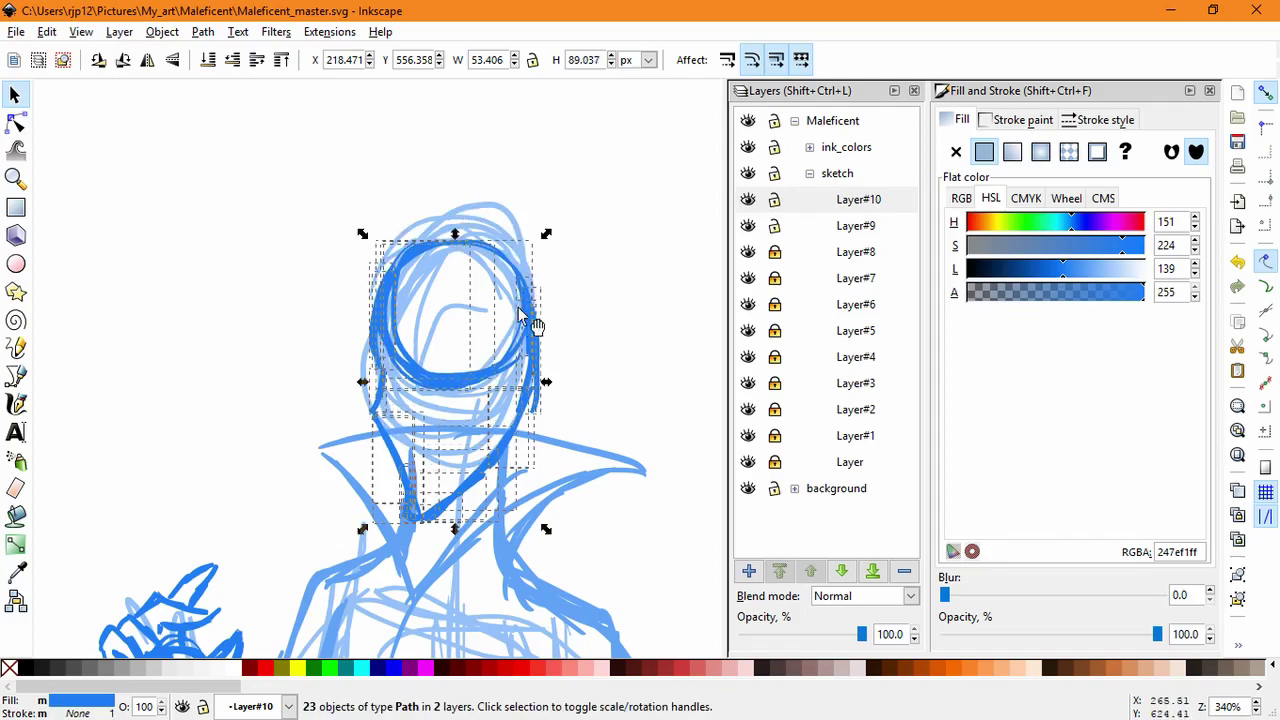
{"action": "left_click_drag", "start_coordinate": [517, 317], "coordinate": [513, 297]}
Step: Delete the stray stroke along the outer side of the face near the cheek
{"action": "left_click", "coordinate": [577, 359]}
{"action": "left_click_drag", "start_coordinate": [534, 378], "coordinate": [645, 368]}
{"action": "key", "text": "Delete"}
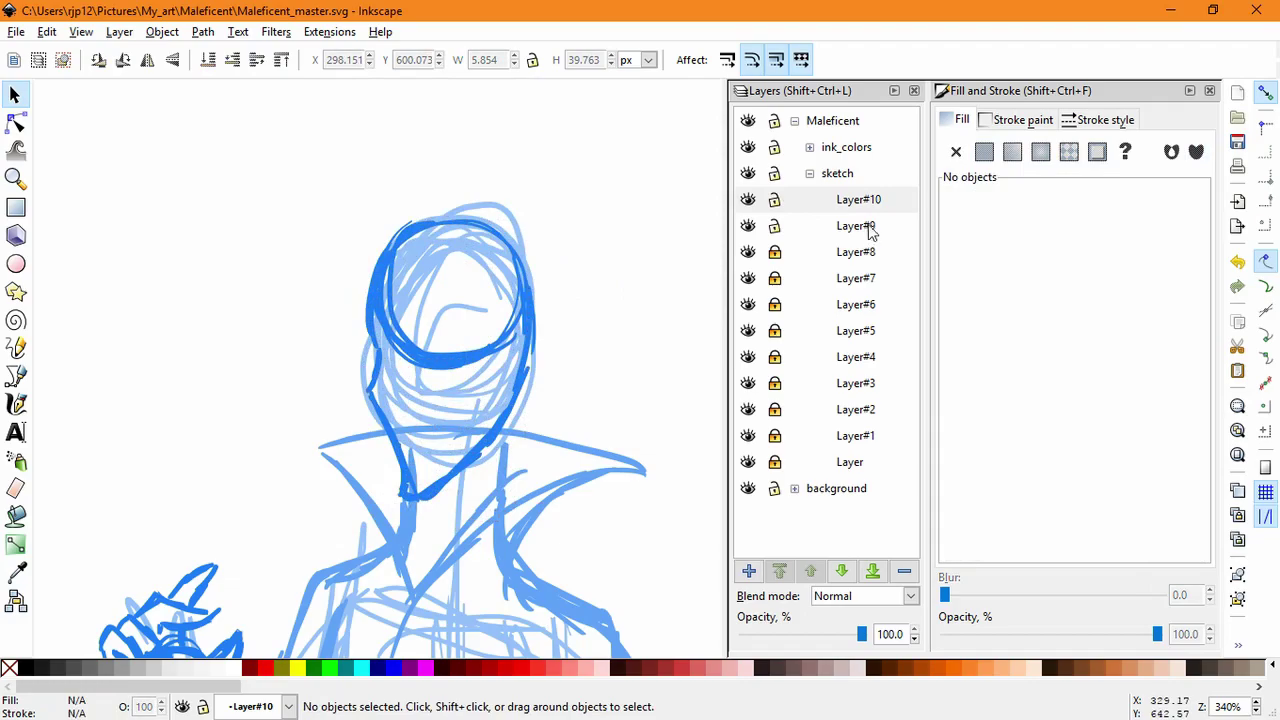
Step: Lower the opacity of all skull and face strokes on Layer#9 and Layer#10 to 59.3%
{"action": "left_click", "coordinate": [748, 201]}
{"action": "left_click", "coordinate": [748, 227]}
{"action": "left_click", "coordinate": [748, 201]}
{"action": "left_click", "coordinate": [748, 227]}
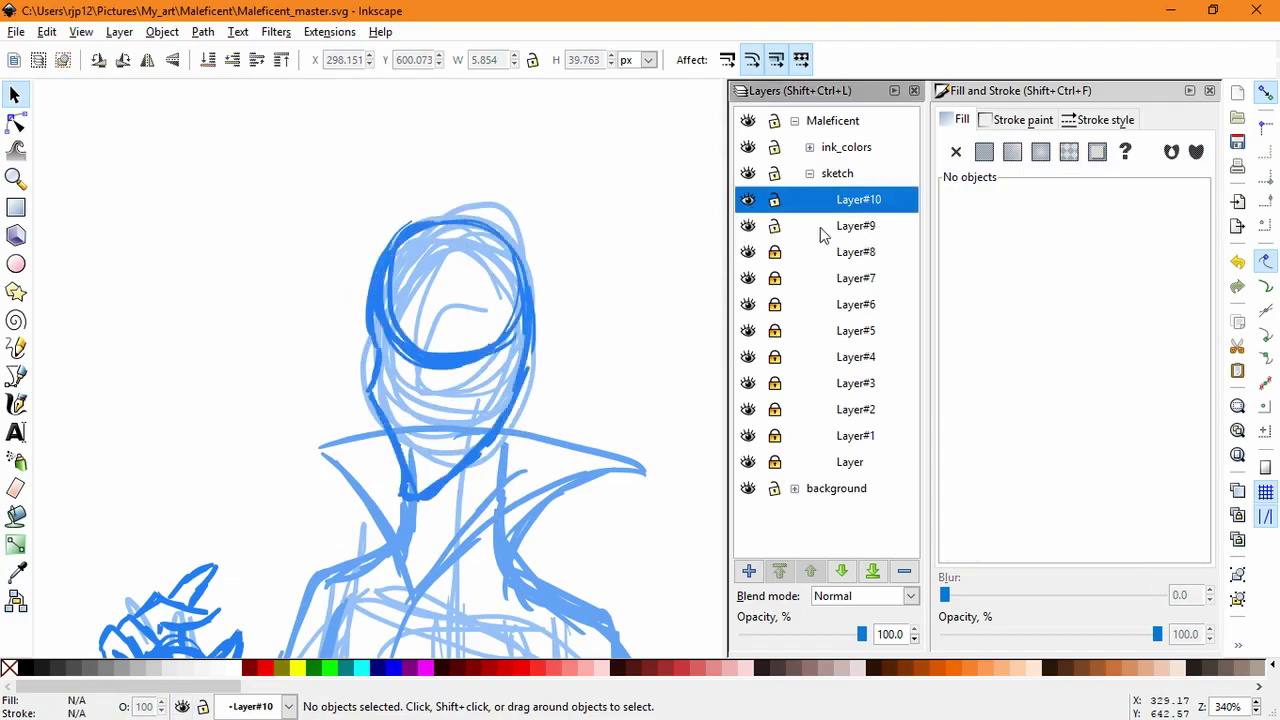
{"action": "left_click_drag", "start_coordinate": [313, 169], "coordinate": [622, 640]}
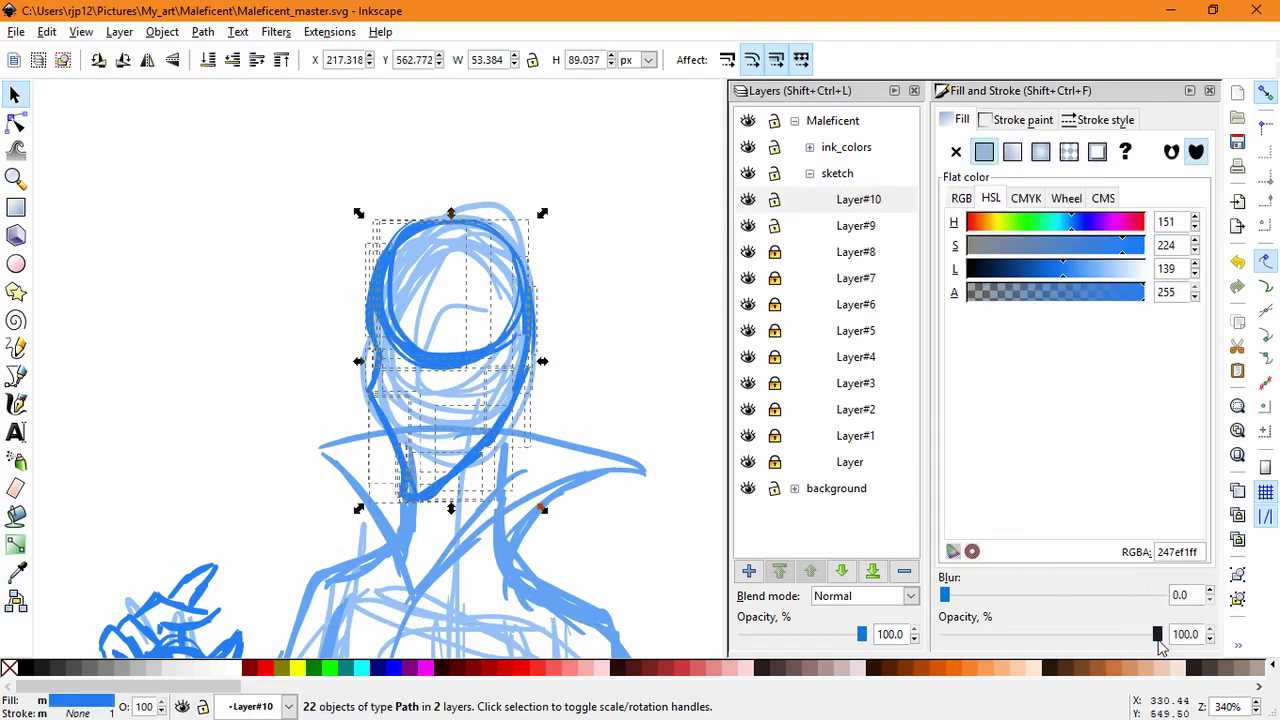
{"action": "left_click_drag", "start_coordinate": [1065, 637], "coordinate": [1071, 636]}
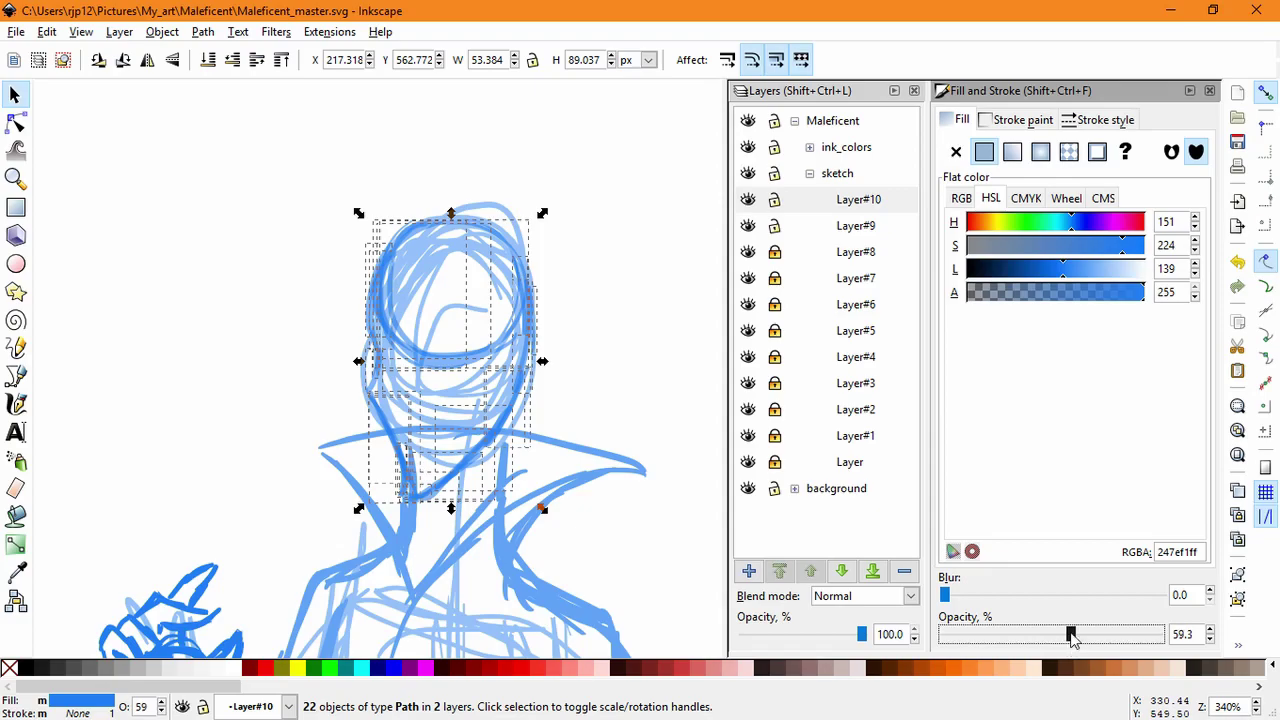
Step: Add a new layer above Layer#10 for the next head strokes
{"action": "left_click", "coordinate": [808, 200]}
{"action": "left_click", "coordinate": [748, 570]}
{"action": "left_click", "coordinate": [709, 427]}
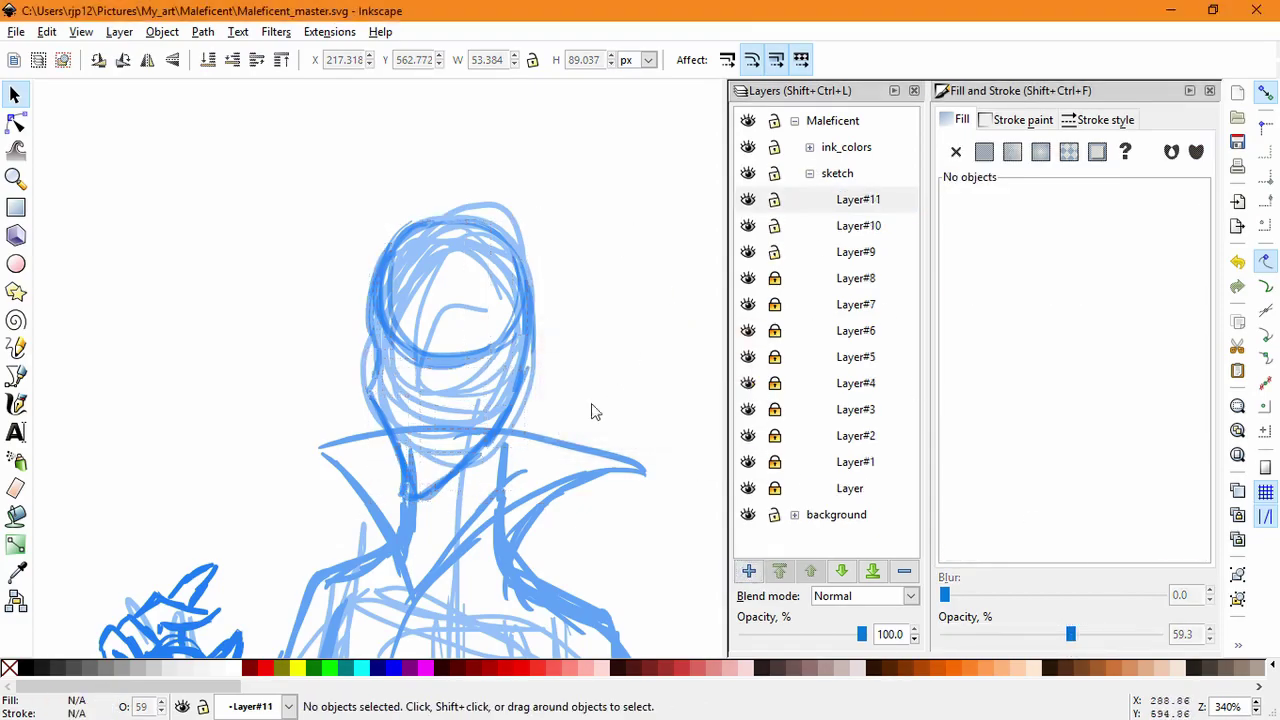
Step: Reset the drawing opacity to 100% using a temporary calligraphic stroke beside the head, and delete that stroke
{"action": "left_click", "coordinate": [16, 404]}
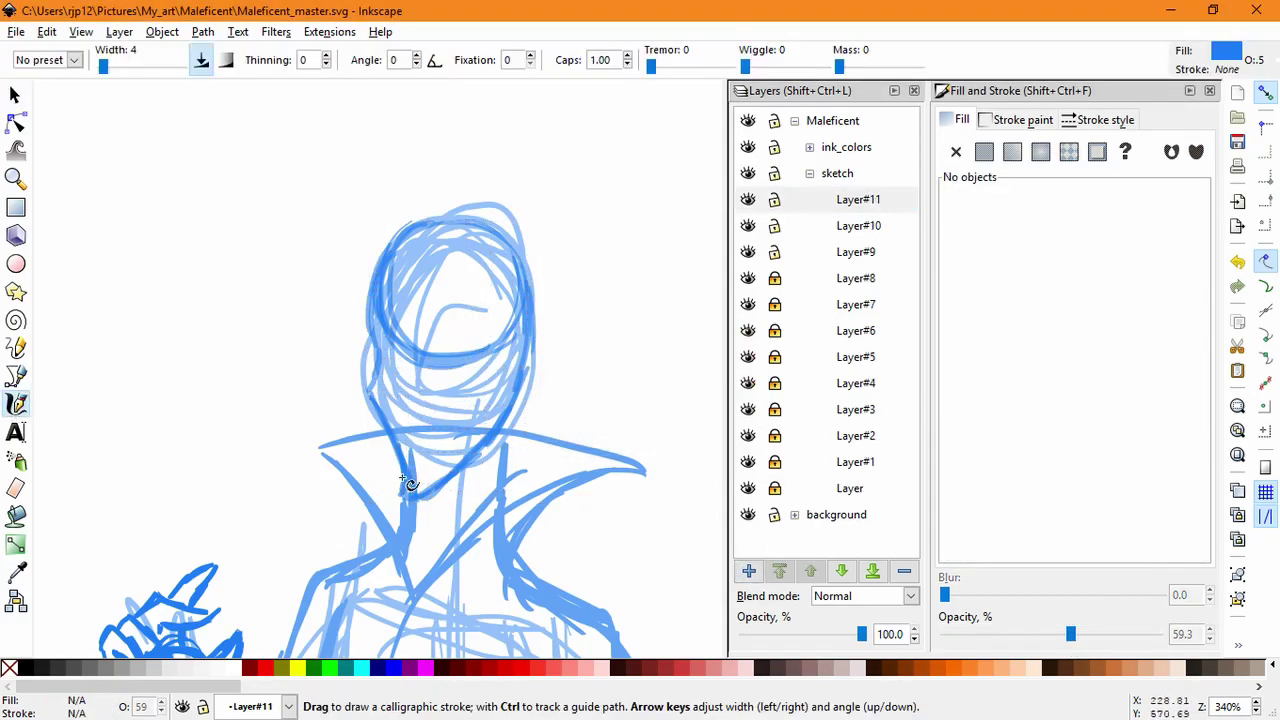
{"action": "scroll", "coordinate": [488, 336], "scroll_direction": "up", "scroll_amount": 1, "text": "ctrl"}
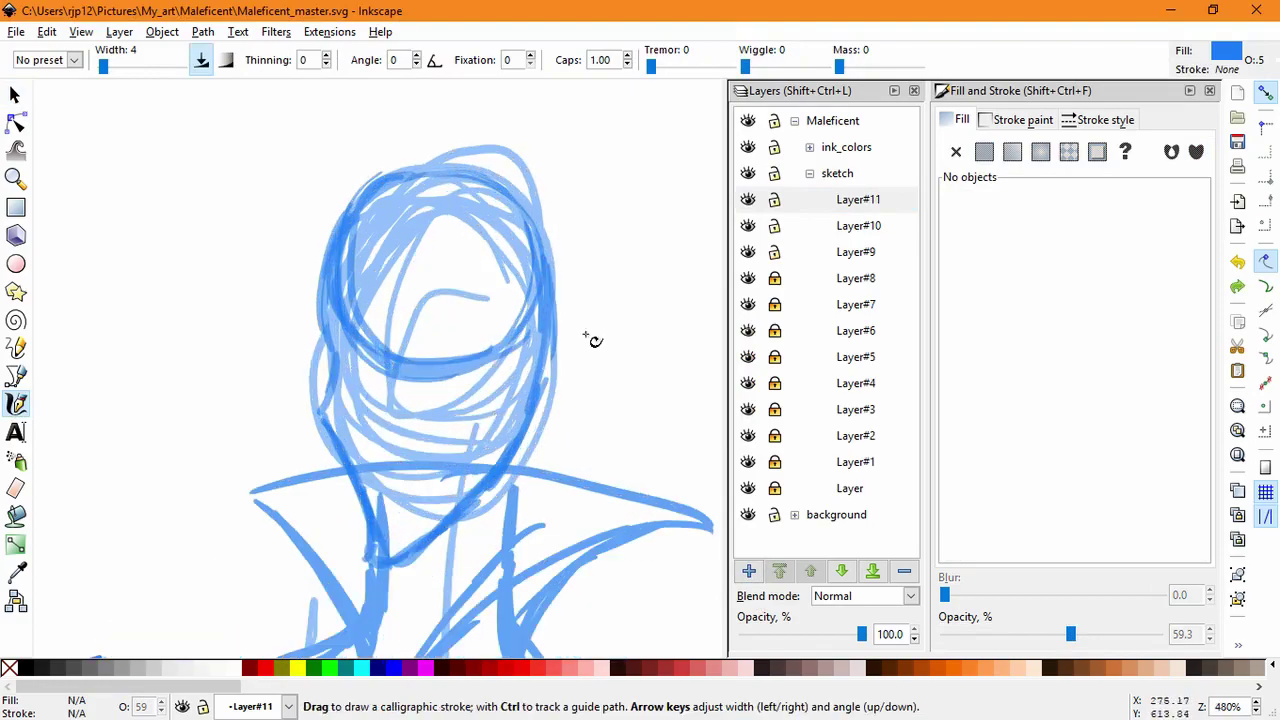
{"action": "left_click_drag", "start_coordinate": [632, 204], "coordinate": [591, 420]}
{"action": "left_click", "coordinate": [14, 94]}
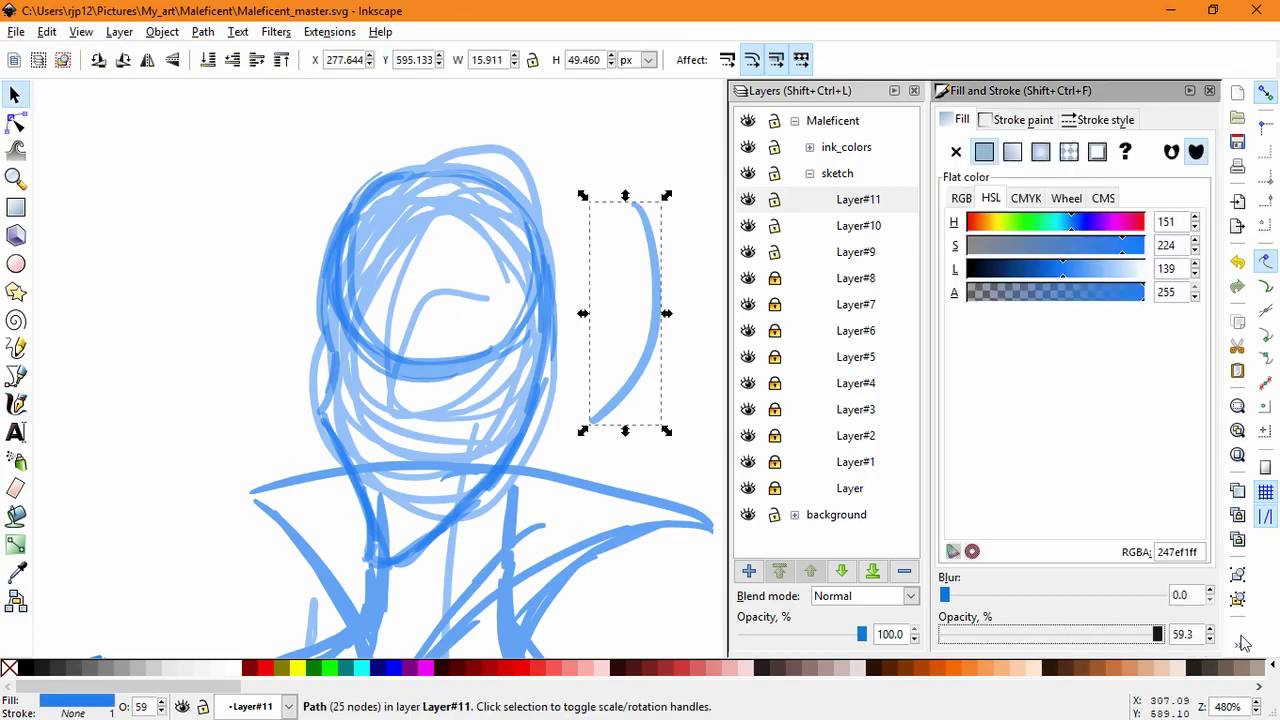
{"action": "key", "text": "Delete"}
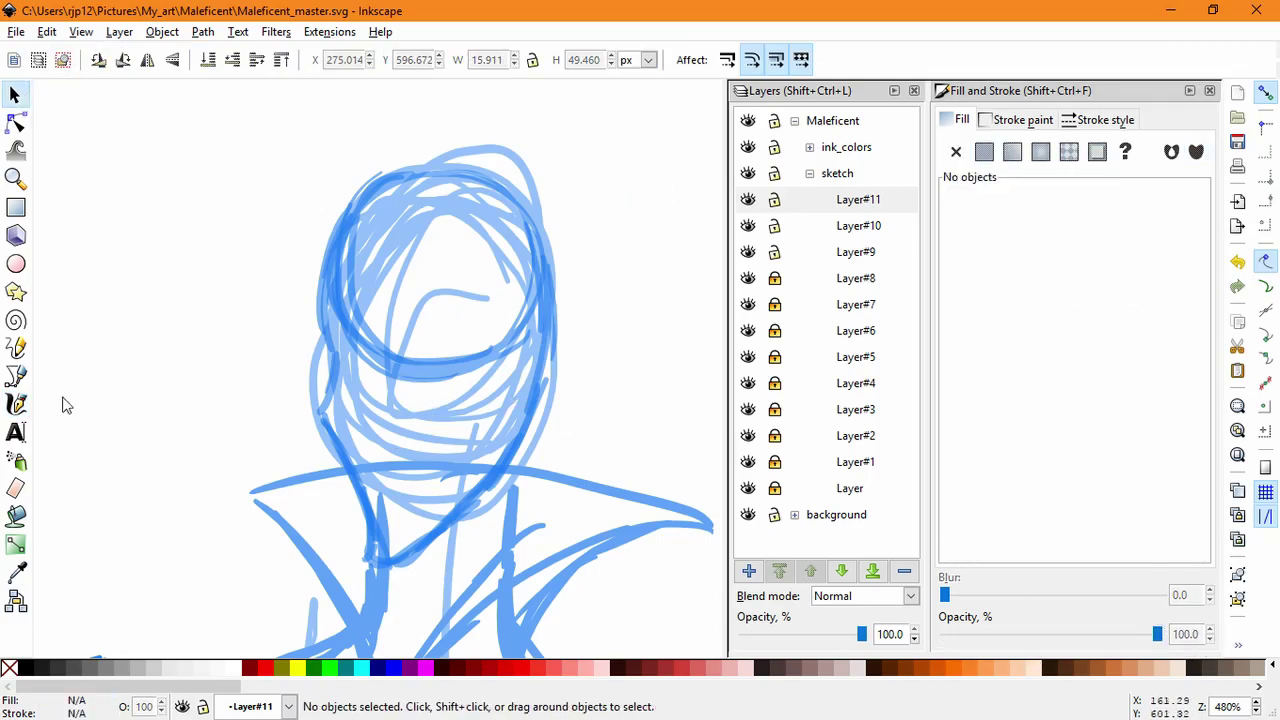
Step: Sketch the far brow curving into the nose bridge and down to the nose tip with calligraphic strokes on Layer#11
{"action": "left_click", "coordinate": [15, 403]}
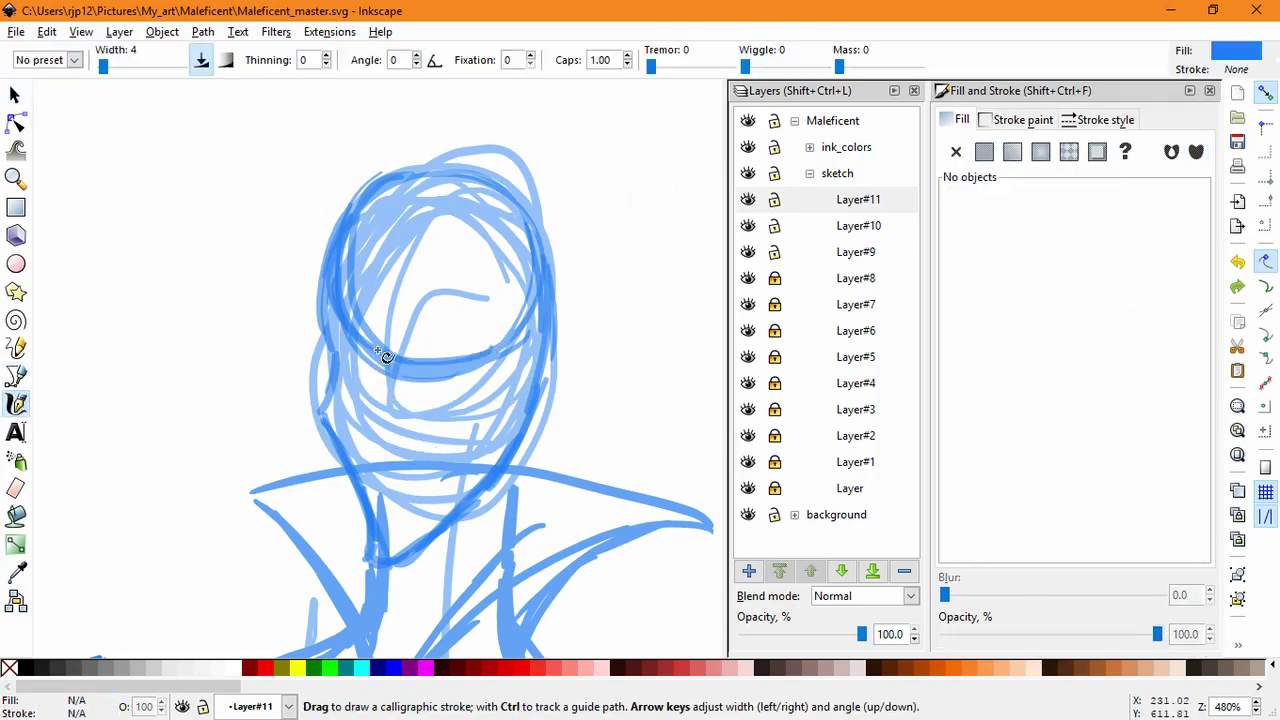
{"action": "left_click_drag", "start_coordinate": [335, 301], "coordinate": [395, 352]}
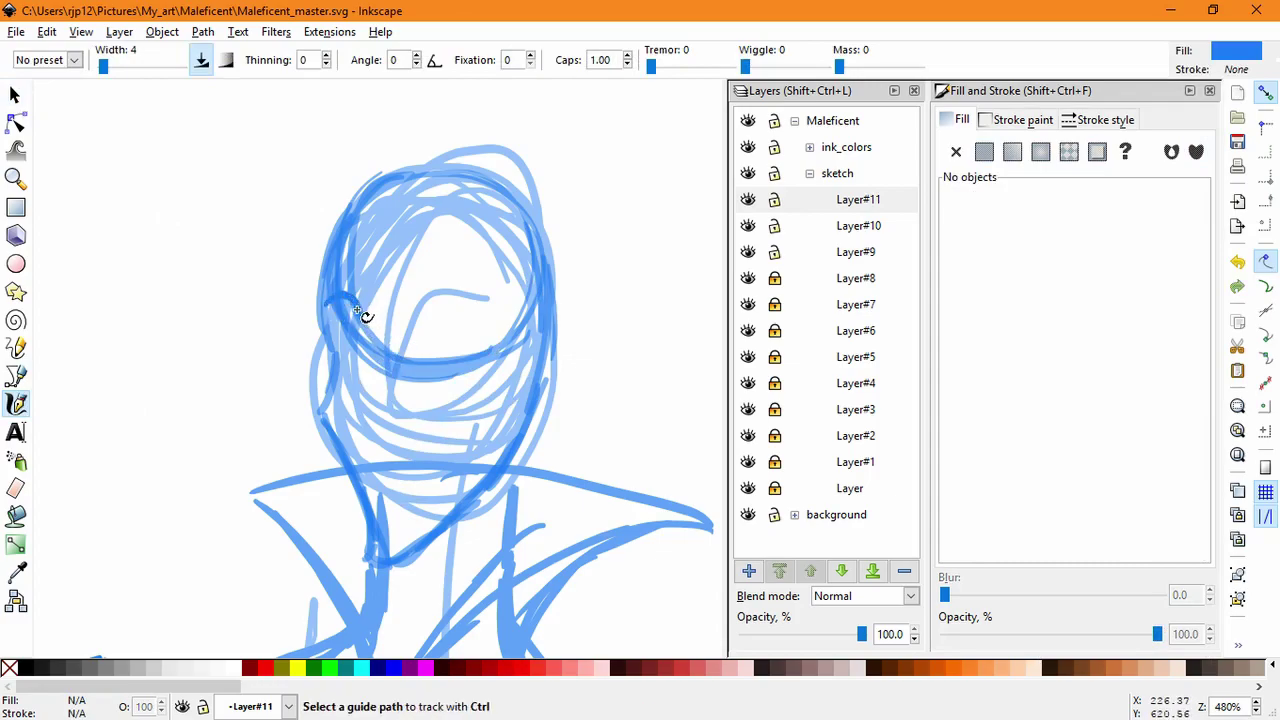
{"action": "left_click_drag", "start_coordinate": [343, 286], "coordinate": [379, 335]}
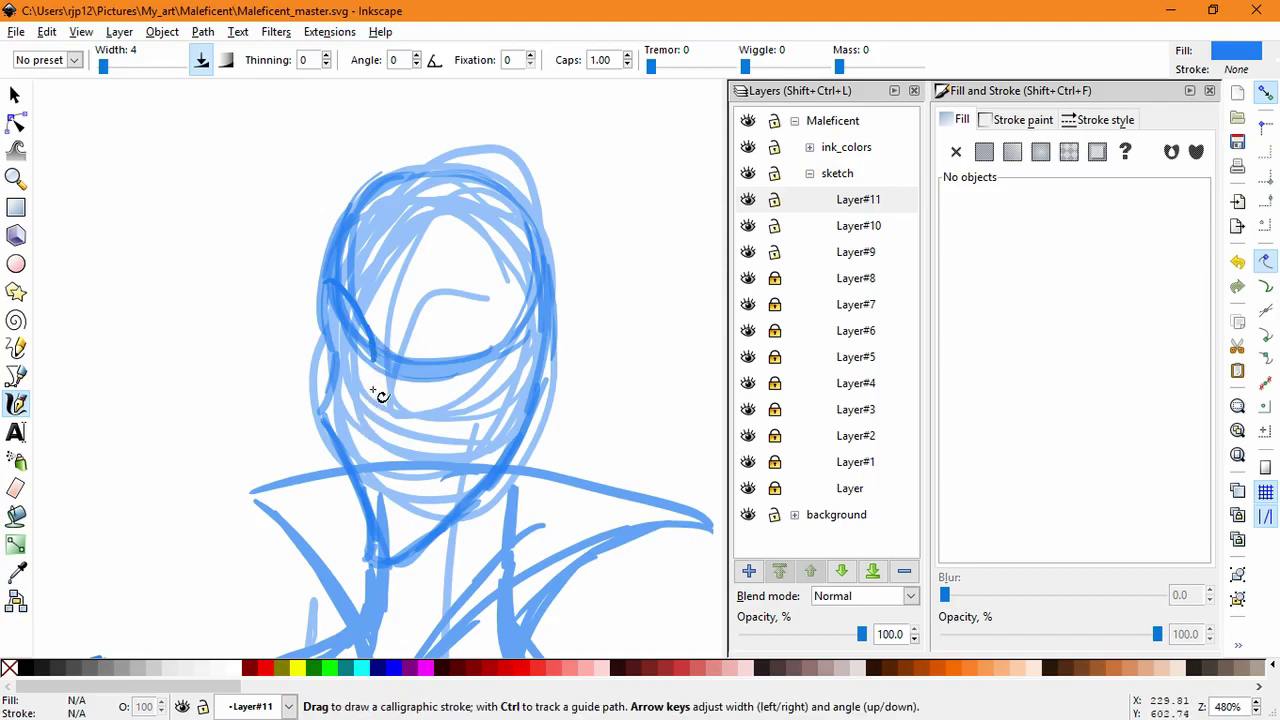
{"action": "mouse_move", "coordinate": [373, 390]}
{"action": "left_mouse_down"}
{"action": "mouse_move", "coordinate": [377, 360]}
{"action": "mouse_move", "coordinate": [358, 430]}
{"action": "mouse_move", "coordinate": [363, 400]}
{"action": "left_mouse_up"}
{"action": "scroll", "coordinate": [423, 452], "scroll_direction": "up", "scroll_amount": 2}
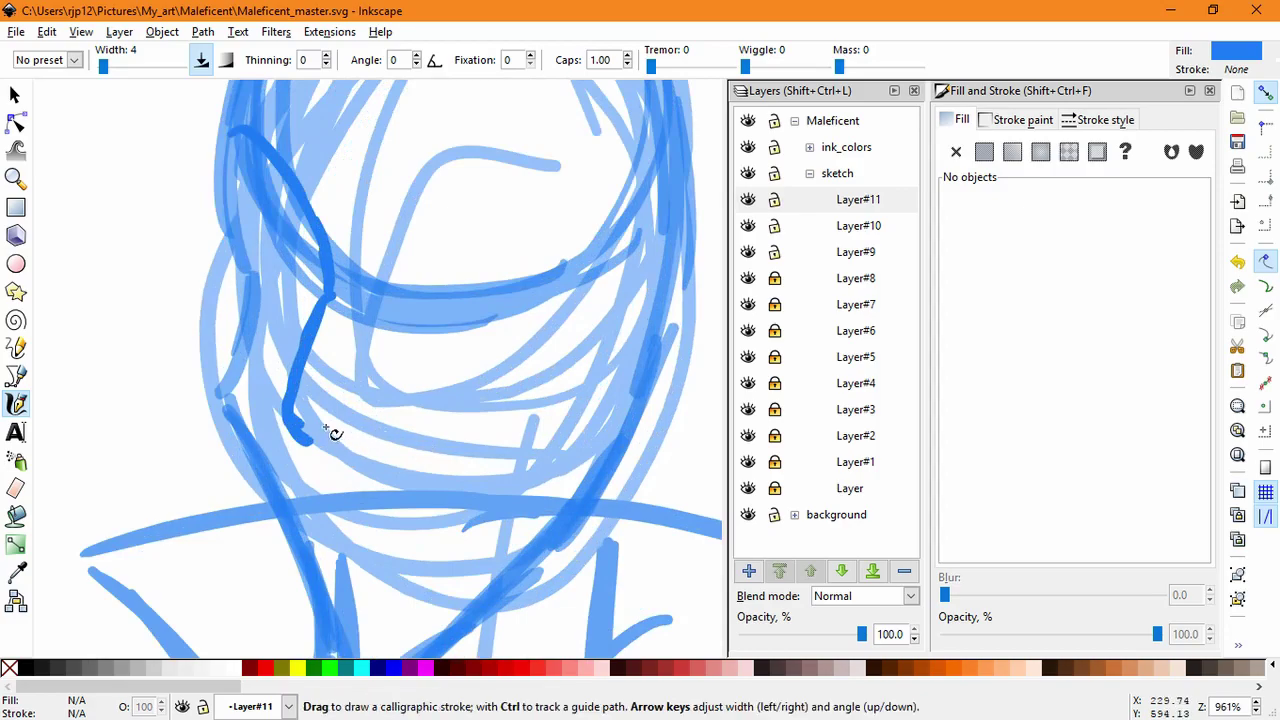
Step: Add a short nostril stroke beside the nose tip and nudge the small nose-tip stroke into place
{"action": "mouse_move", "coordinate": [330, 437]}
{"action": "left_mouse_down"}
{"action": "mouse_move", "coordinate": [355, 424]}
{"action": "mouse_move", "coordinate": [244, 519]}
{"action": "left_mouse_up"}
{"action": "key", "text": "ctrl+z"}
{"action": "left_click", "coordinate": [15, 95]}
{"action": "key", "text": "Delete"}
{"action": "mouse_move", "coordinate": [341, 427]}
{"action": "left_mouse_down"}
{"action": "mouse_move", "coordinate": [337, 414]}
{"action": "mouse_move", "coordinate": [305, 428]}
{"action": "left_mouse_up"}
{"action": "left_click", "coordinate": [407, 540]}
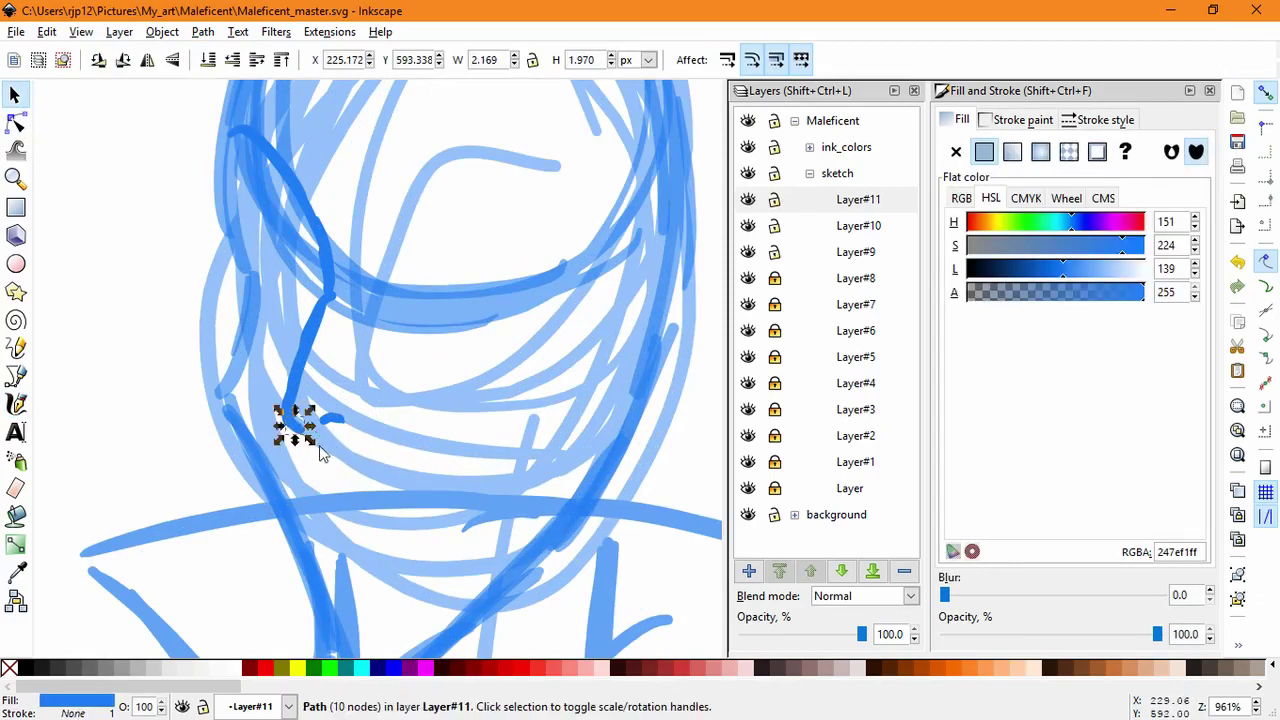
{"action": "left_click", "coordinate": [360, 466]}
{"action": "left_click", "coordinate": [20, 404]}
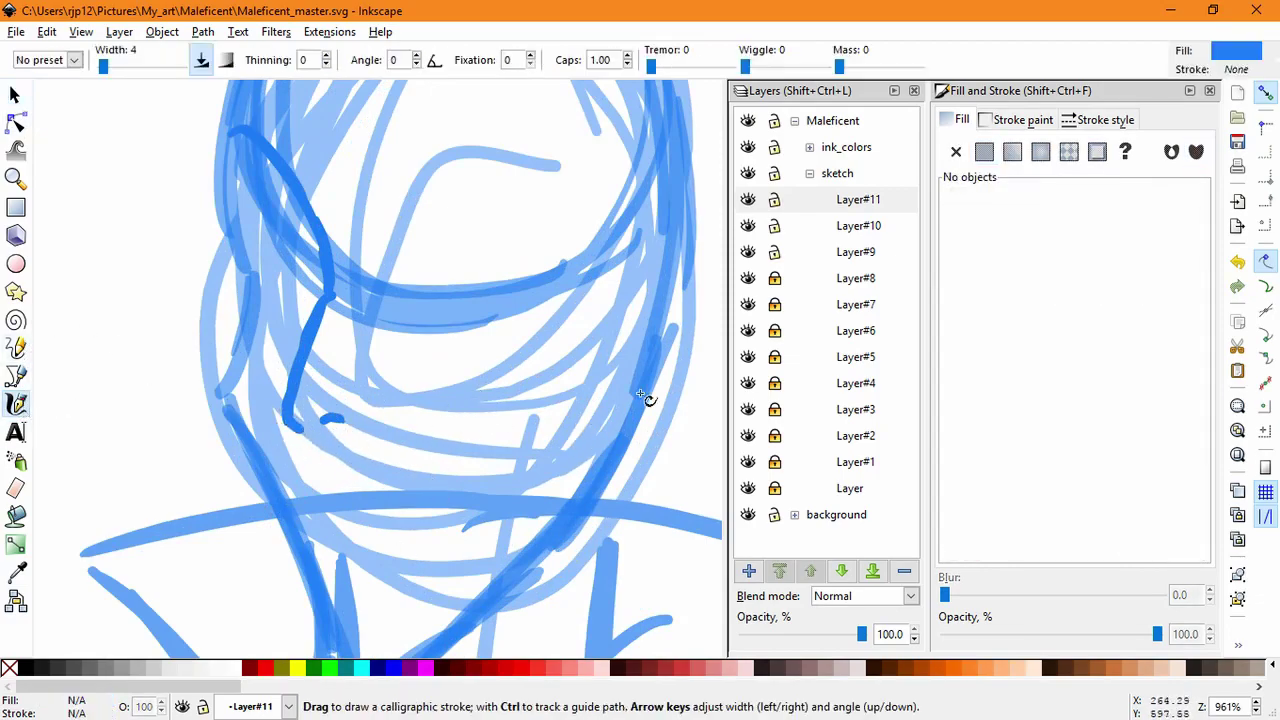
Step: Add a new layer above Layer#11 and draw the arched near eyebrow on it with a single calligraphic stroke
{"action": "left_click_drag", "start_coordinate": [520, 286], "coordinate": [505, 361]}
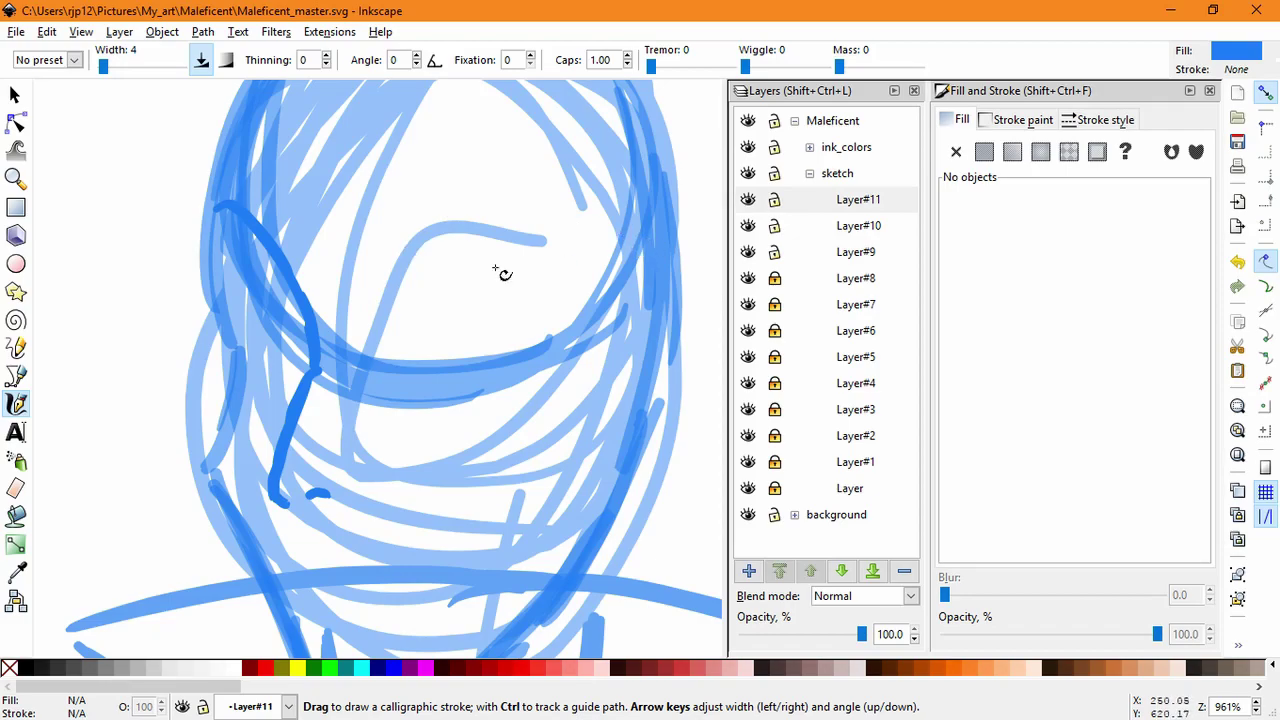
{"action": "left_click", "coordinate": [748, 570]}
{"action": "left_click", "coordinate": [706, 428]}
{"action": "left_click_drag", "start_coordinate": [365, 305], "coordinate": [548, 240]}
{"action": "left_click_drag", "start_coordinate": [395, 291], "coordinate": [583, 218]}
{"action": "key", "text": "ctrl+z"}
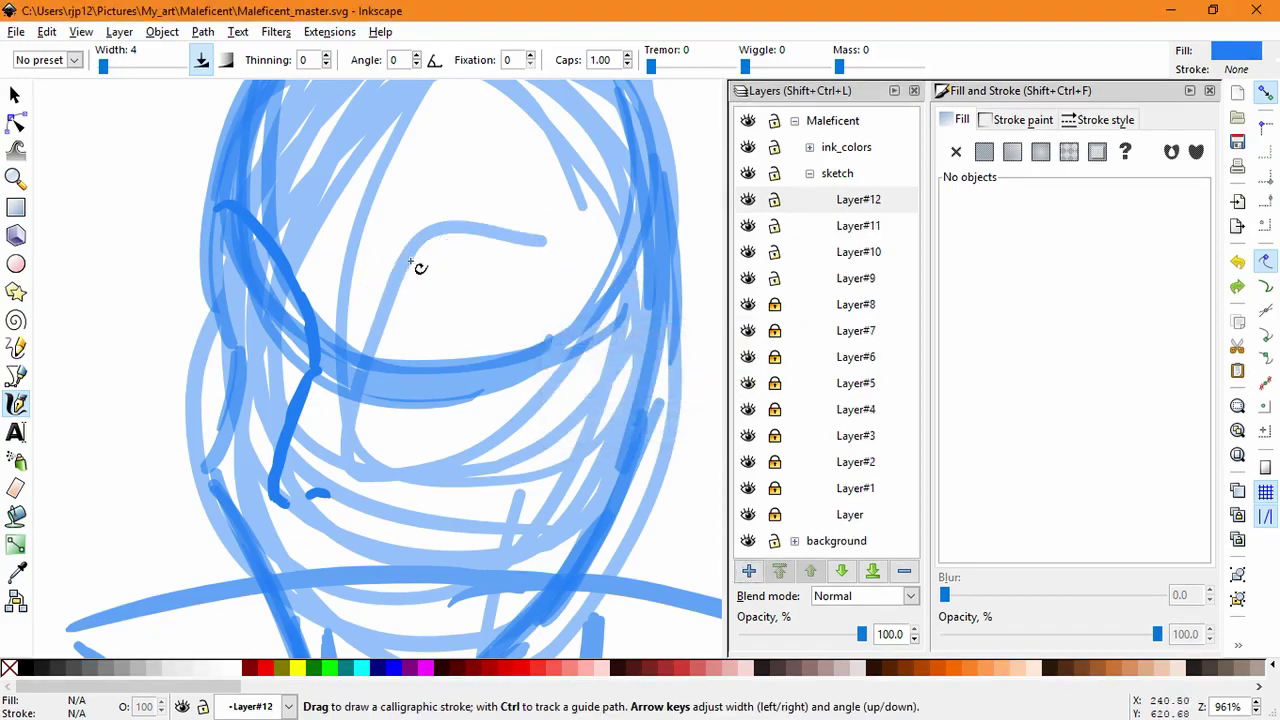
{"action": "left_click_drag", "start_coordinate": [390, 287], "coordinate": [569, 284]}
Step: Rotate and reposition the near eyebrow arch so its outer end sits higher on the forehead
{"action": "left_click", "coordinate": [15, 95]}
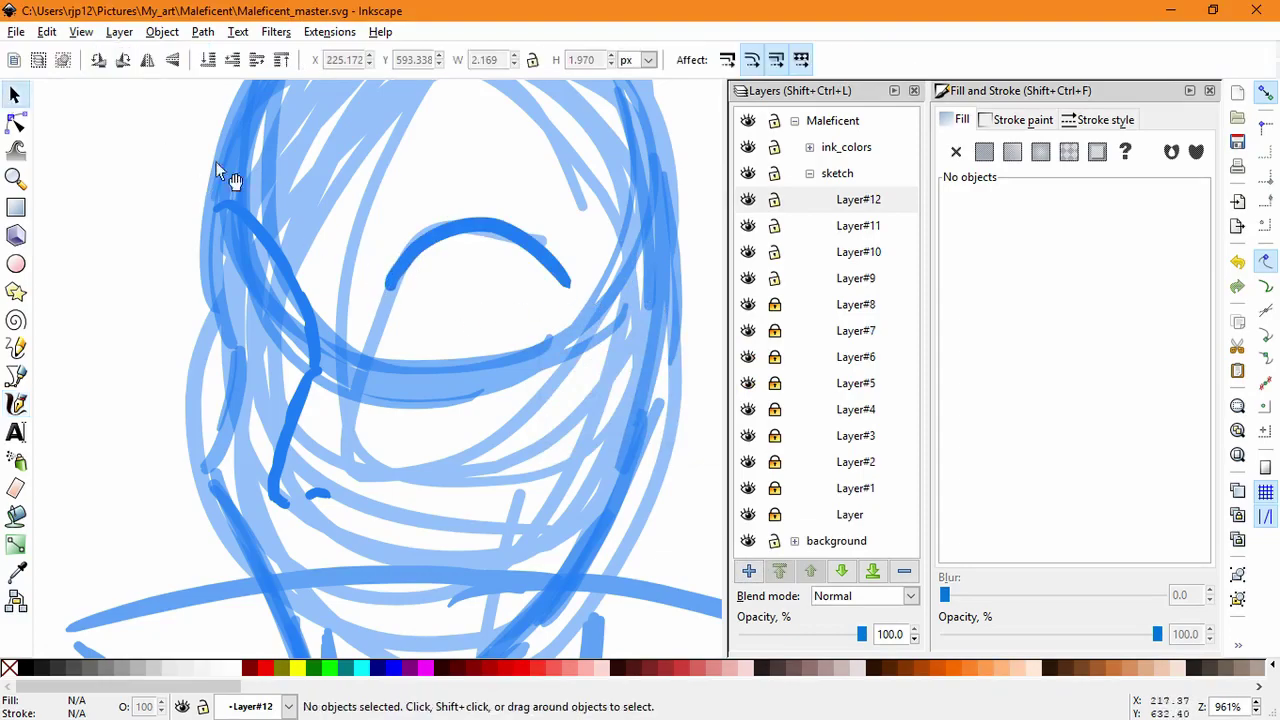
{"action": "left_click", "coordinate": [565, 274]}
{"action": "left_click", "coordinate": [567, 277]}
{"action": "mouse_move", "coordinate": [583, 253]}
{"action": "left_mouse_down"}
{"action": "mouse_move", "coordinate": [583, 239]}
{"action": "mouse_move", "coordinate": [578, 249]}
{"action": "mouse_move", "coordinate": [610, 260]}
{"action": "mouse_move", "coordinate": [584, 244]}
{"action": "left_mouse_up"}
{"action": "left_click", "coordinate": [566, 251]}
{"action": "left_click_drag", "start_coordinate": [609, 249], "coordinate": [586, 248]}
{"action": "left_click_drag", "start_coordinate": [433, 246], "coordinate": [436, 257]}
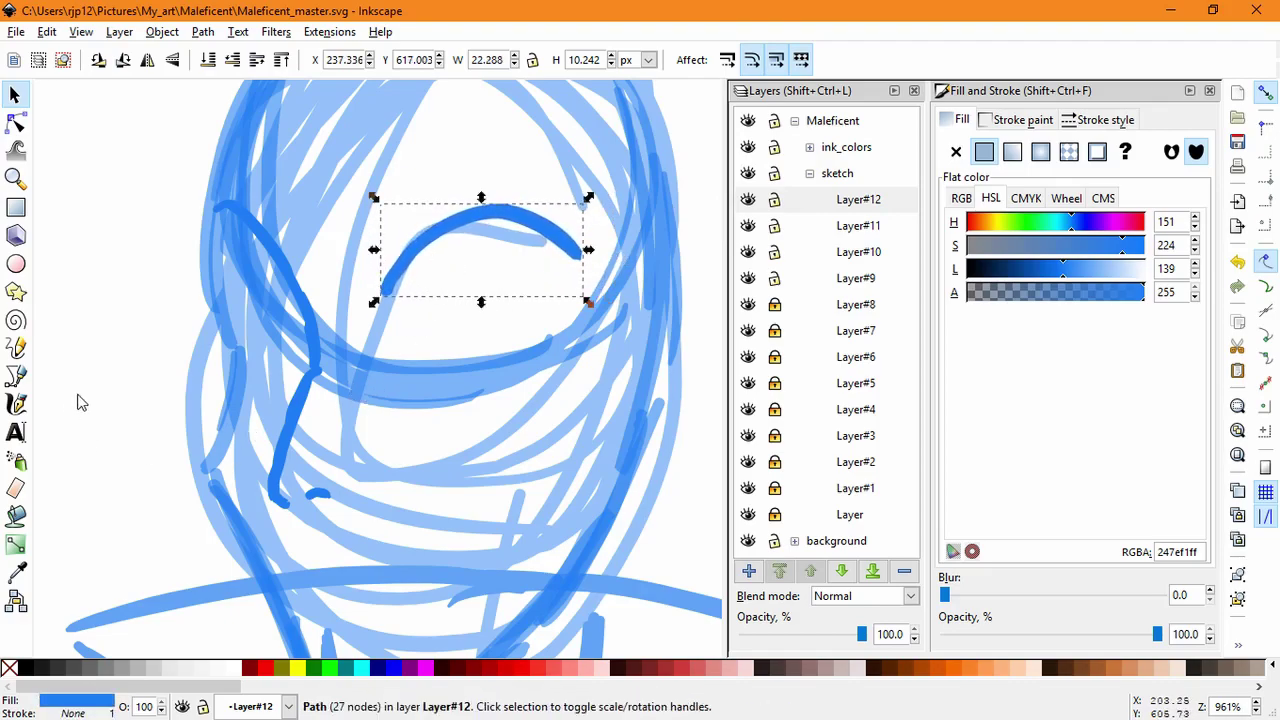
Step: Add a new layer above Layer#12 and draw curved upper-eyelid arcs for the near and far eyes
{"action": "left_click", "coordinate": [17, 405]}
{"action": "left_click", "coordinate": [748, 570]}
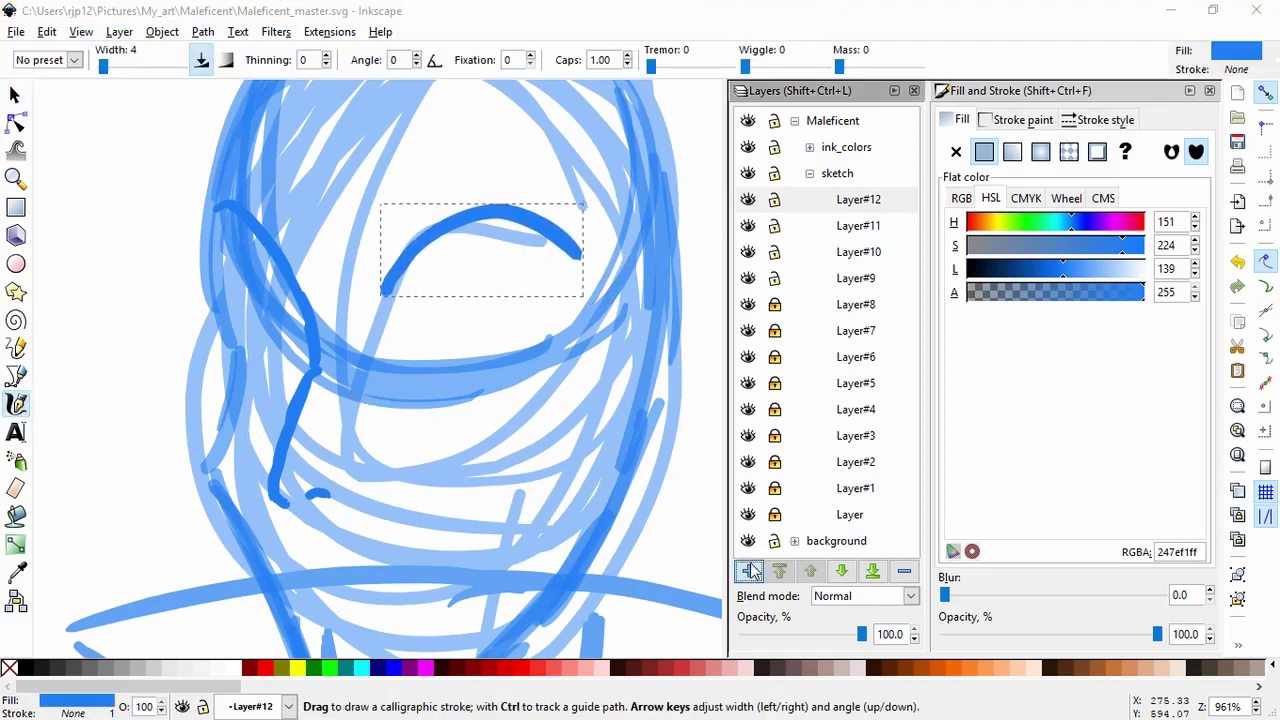
{"action": "left_click", "coordinate": [714, 434]}
{"action": "left_click_drag", "start_coordinate": [422, 370], "coordinate": [514, 323]}
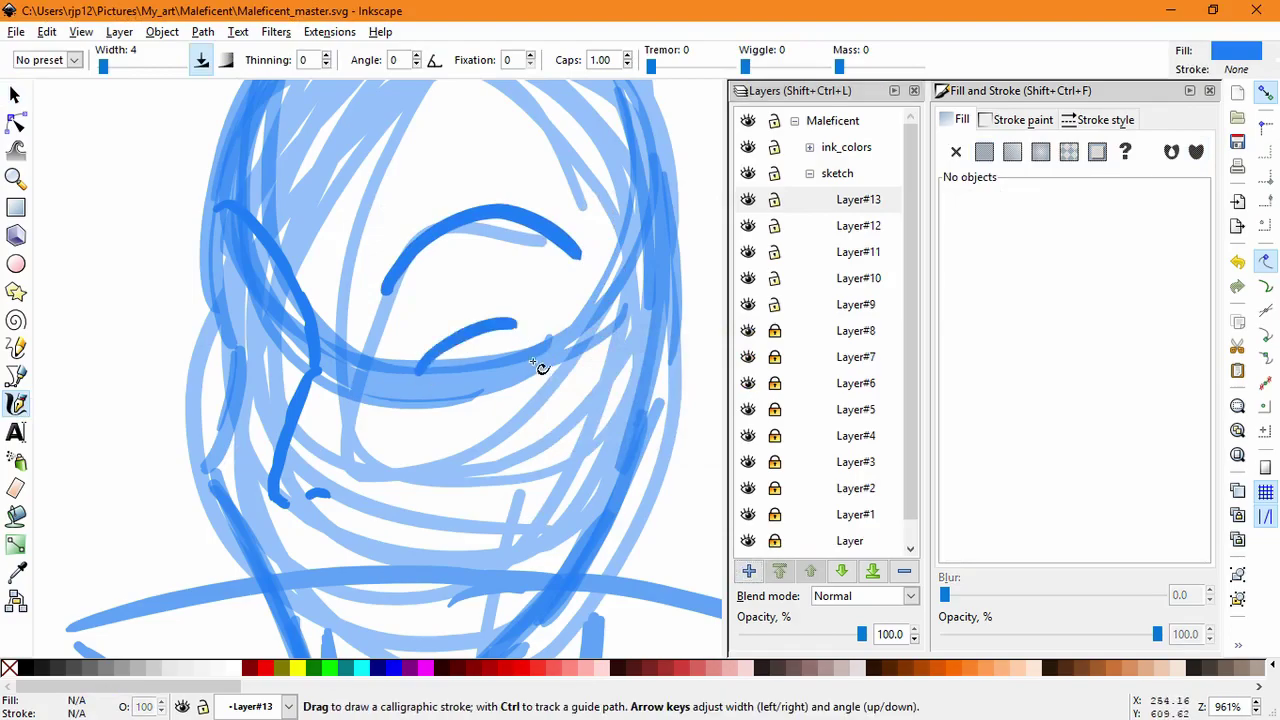
{"action": "key", "text": "ctrl+z"}
{"action": "left_click_drag", "start_coordinate": [427, 357], "coordinate": [548, 355]}
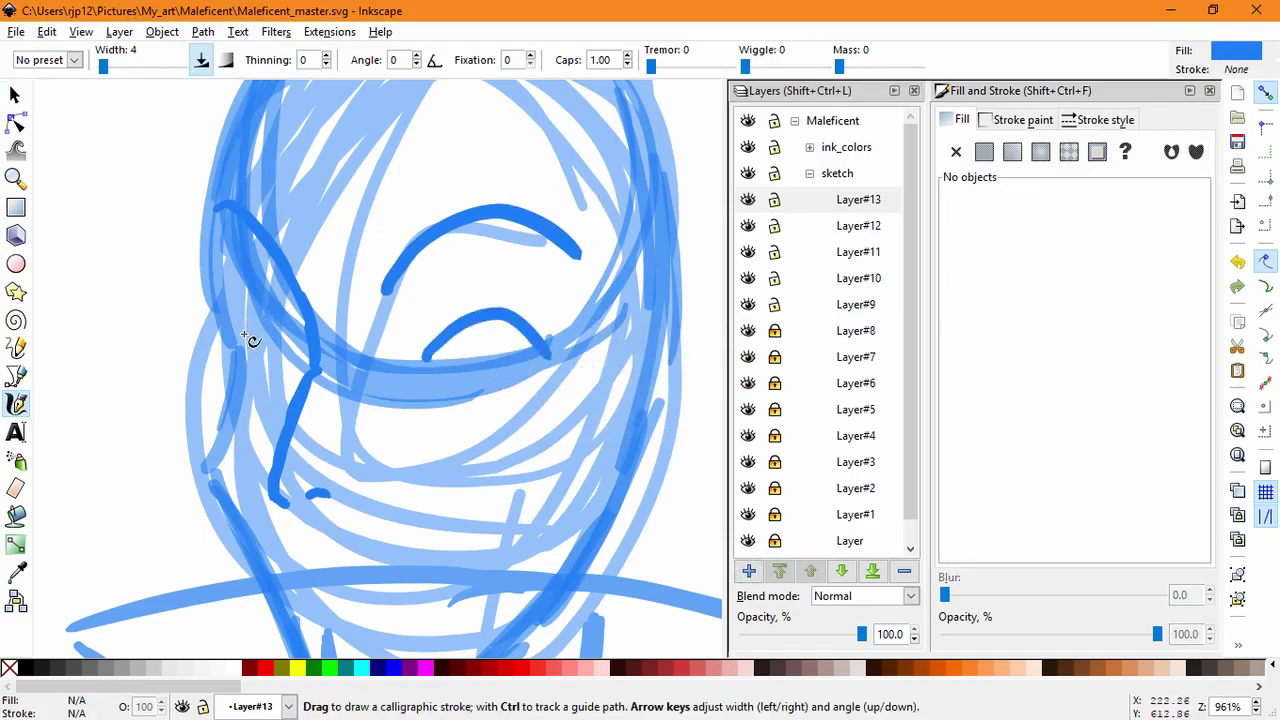
{"action": "mouse_move", "coordinate": [243, 344]}
{"action": "left_mouse_down"}
{"action": "mouse_move", "coordinate": [293, 343]}
{"action": "mouse_move", "coordinate": [260, 334]}
{"action": "mouse_move", "coordinate": [300, 350]}
{"action": "left_mouse_up"}
{"action": "key", "text": "ctrl+z"}
Step: Lock Layer#9, Layer#10 and Layer#11 so their strokes cannot be selected
{"action": "left_click", "coordinate": [15, 96]}
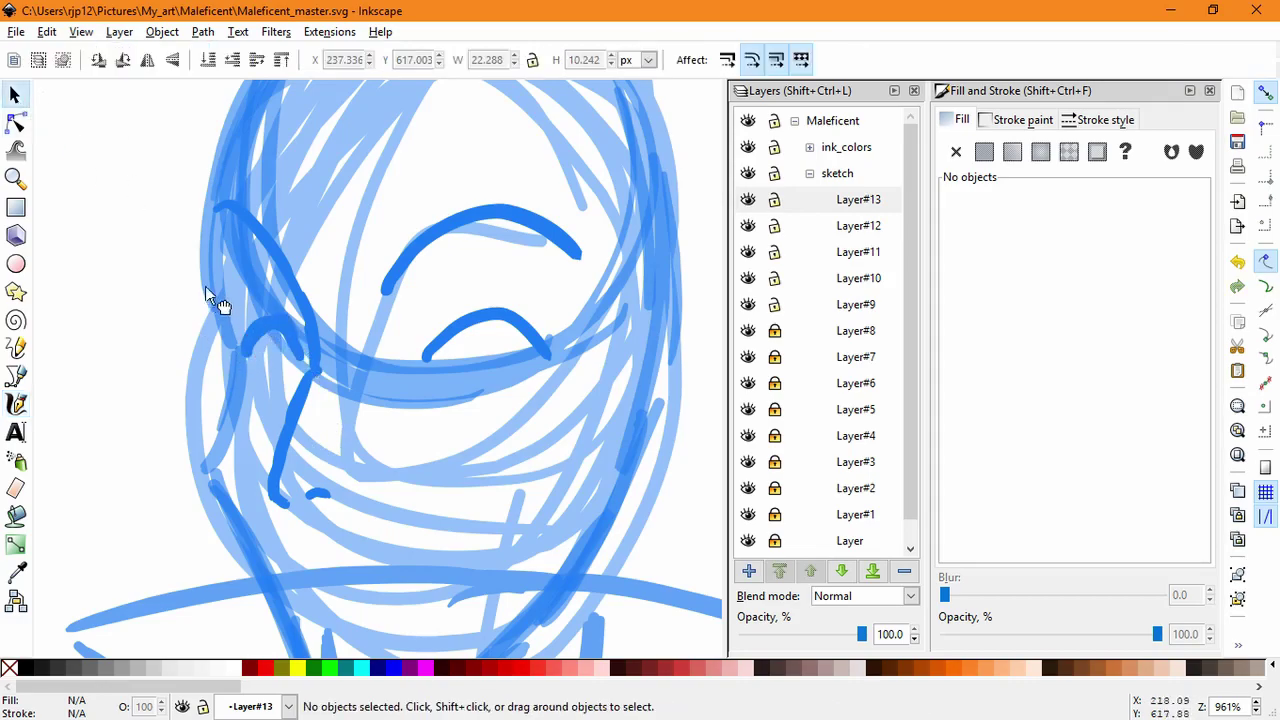
{"action": "left_click_drag", "start_coordinate": [210, 287], "coordinate": [349, 398]}
{"action": "key", "text": "ctrl+z"}
{"action": "left_click", "coordinate": [774, 305]}
{"action": "left_click", "coordinate": [775, 279]}
{"action": "left_click", "coordinate": [775, 253]}
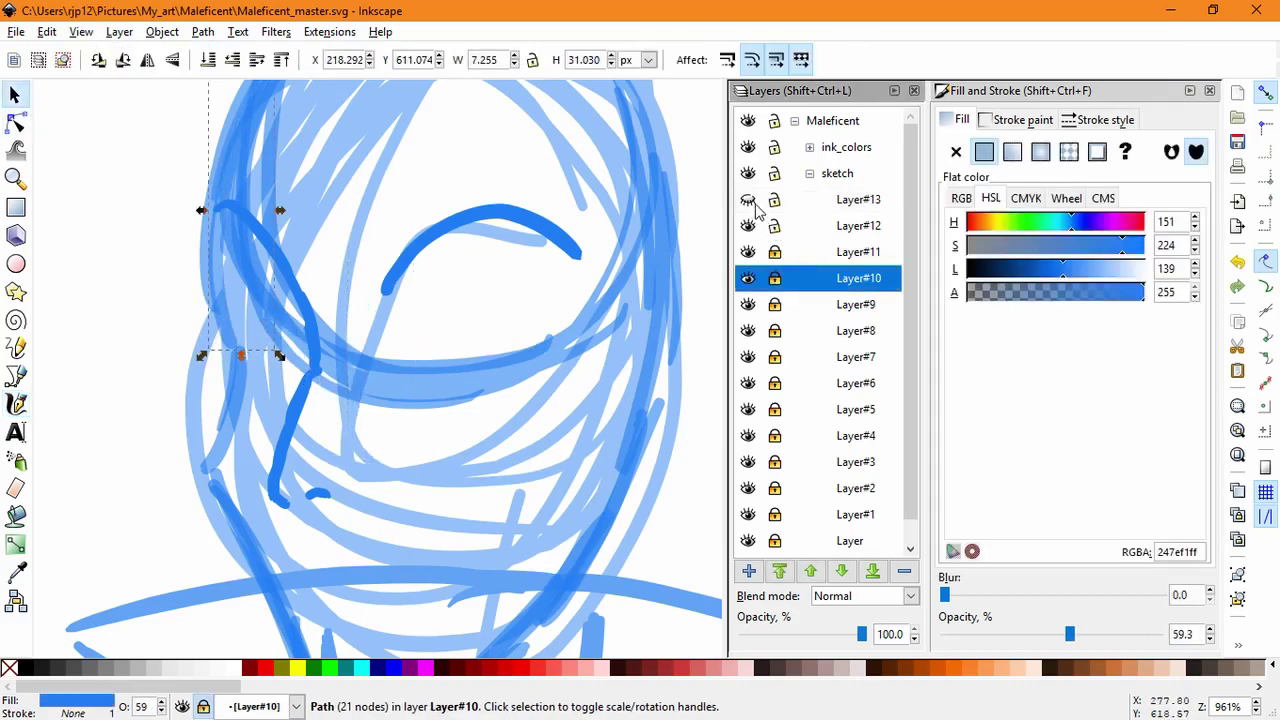
Step: Select the far eye's eyelid strokes and shift them closer to the nose bridge
{"action": "left_click_drag", "start_coordinate": [233, 298], "coordinate": [314, 374]}
{"action": "left_click", "coordinate": [283, 365]}
{"action": "left_click", "coordinate": [301, 348]}
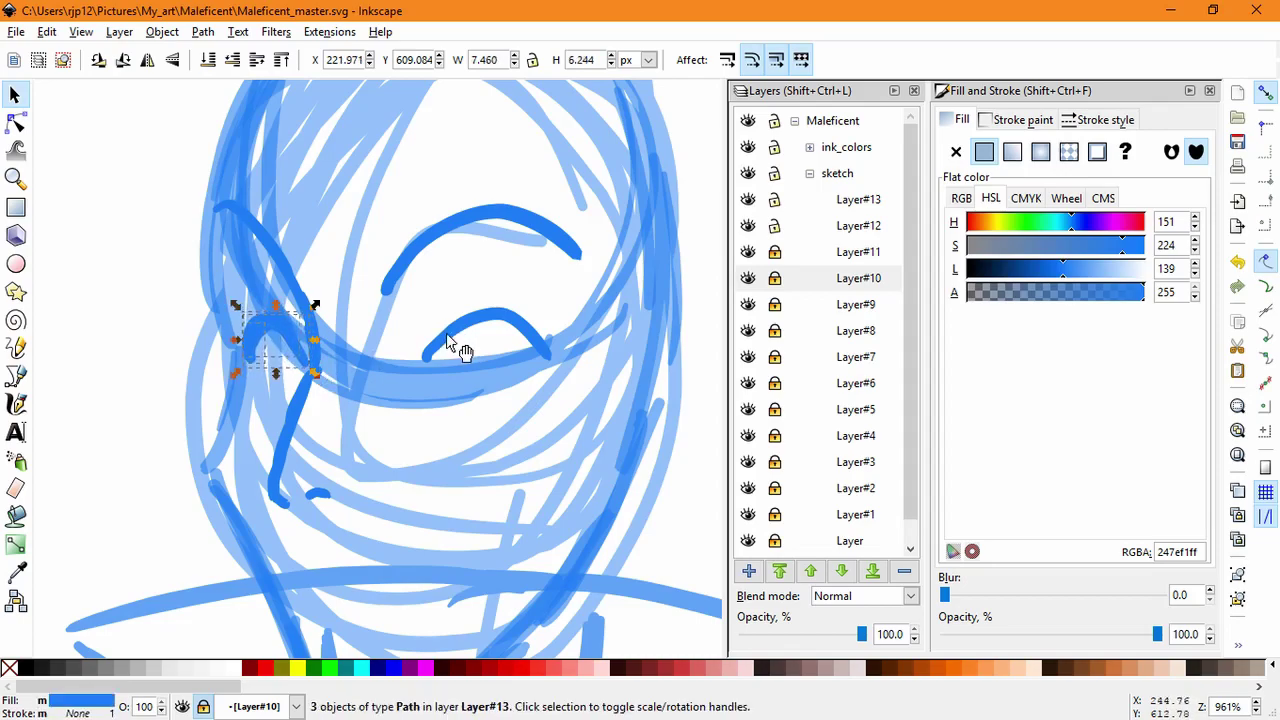
Step: Rotate the near eye's eyelid arc slightly so its outer corner is raised
{"action": "left_click", "coordinate": [545, 340]}
{"action": "left_click", "coordinate": [541, 328]}
{"action": "left_click_drag", "start_coordinate": [558, 335], "coordinate": [560, 329]}
{"action": "left_click_drag", "start_coordinate": [541, 332], "coordinate": [538, 330]}
Step: Tilt the far eye's eyelid strokes and move them slightly away from the nose bridge
{"action": "left_click_drag", "start_coordinate": [228, 302], "coordinate": [345, 410]}
{"action": "left_click", "coordinate": [284, 343]}
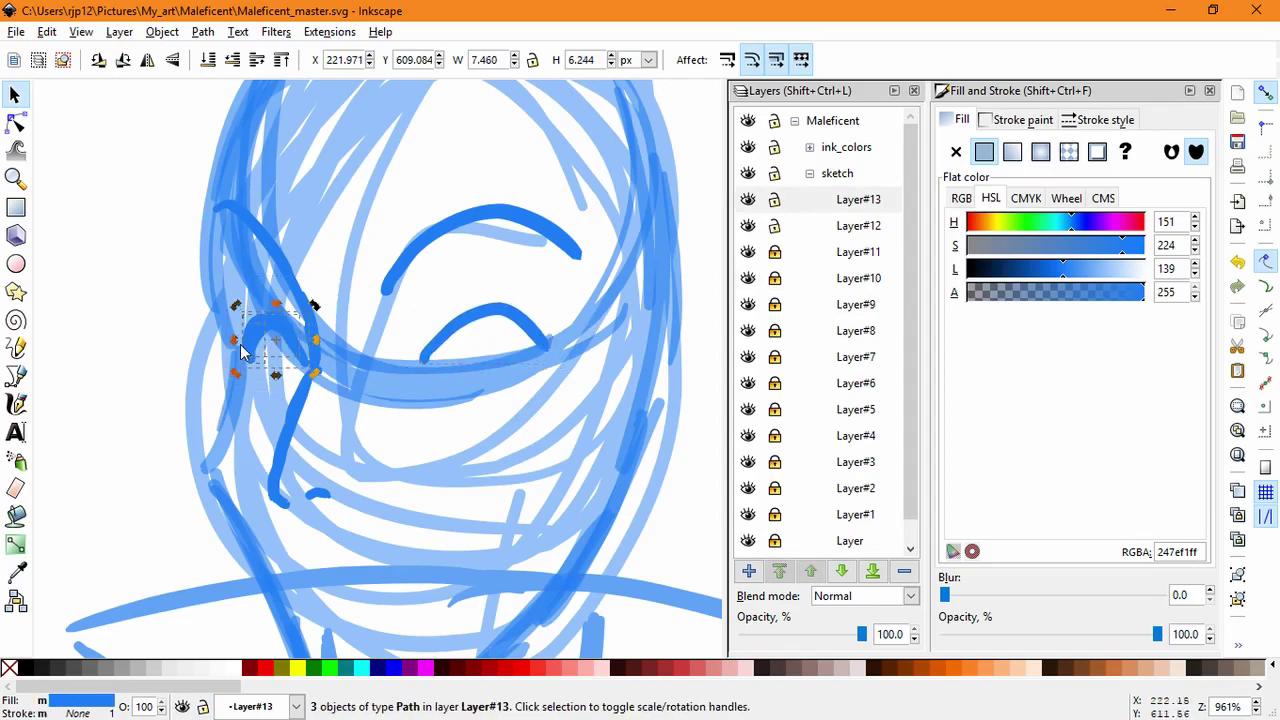
{"action": "mouse_move", "coordinate": [235, 343]}
{"action": "left_mouse_down"}
{"action": "mouse_move", "coordinate": [235, 332]}
{"action": "mouse_move", "coordinate": [270, 333]}
{"action": "left_mouse_up"}
{"action": "key", "text": "Escape"}
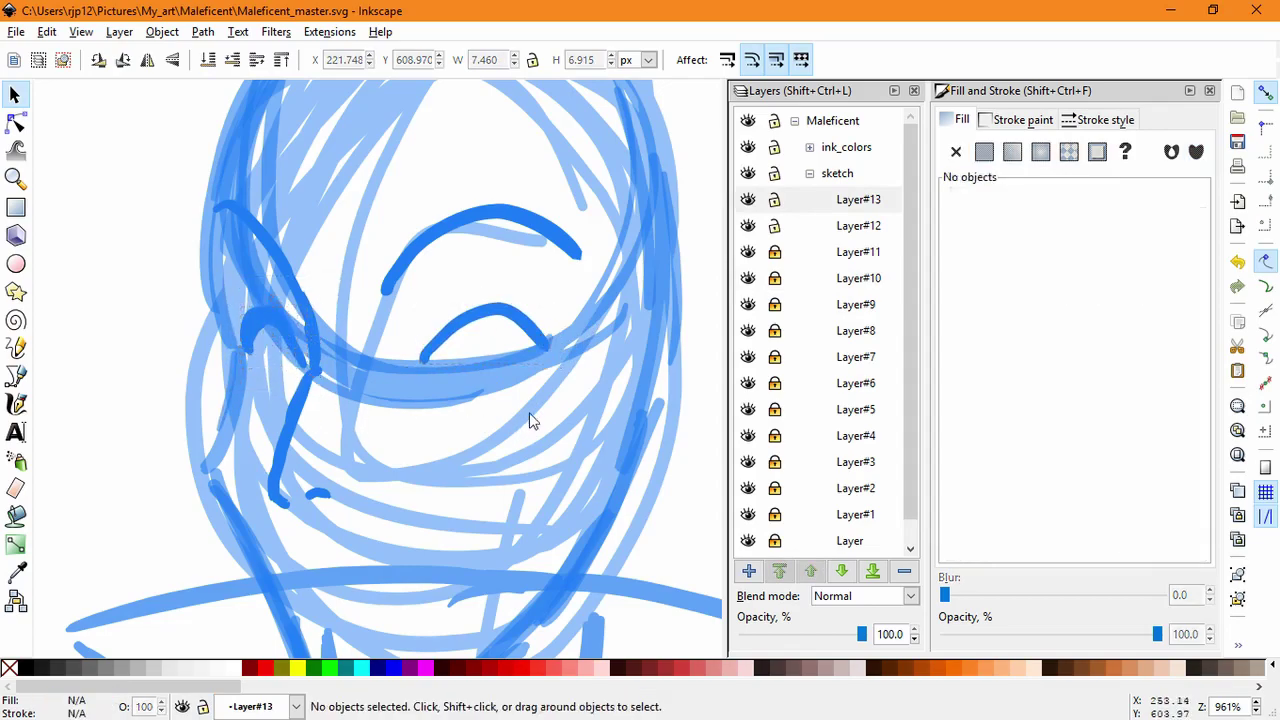
Step: Add a new layer above Layer#13 and draw the lash lines beneath the eyelid arcs of both eyes
{"action": "left_click", "coordinate": [748, 570]}
{"action": "left_click", "coordinate": [682, 422]}
{"action": "key", "text": "c"}
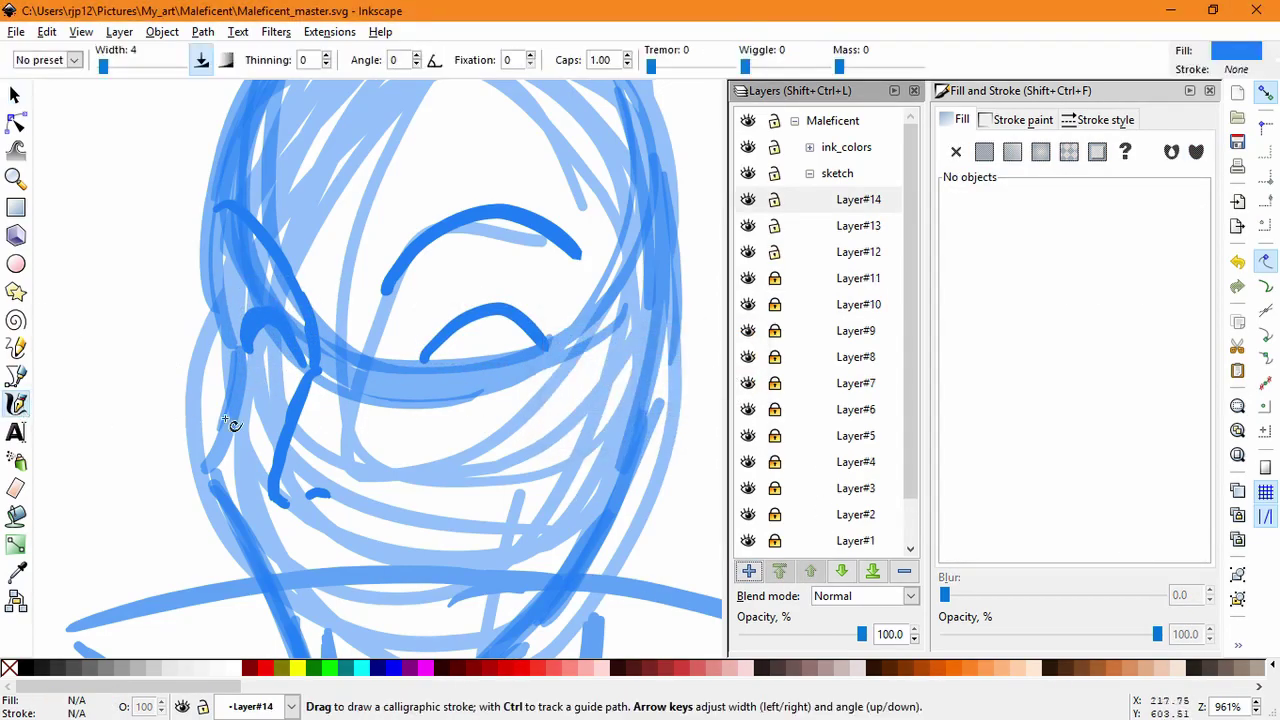
{"action": "left_click_drag", "start_coordinate": [428, 375], "coordinate": [545, 370]}
{"action": "key", "text": "ctrl+z"}
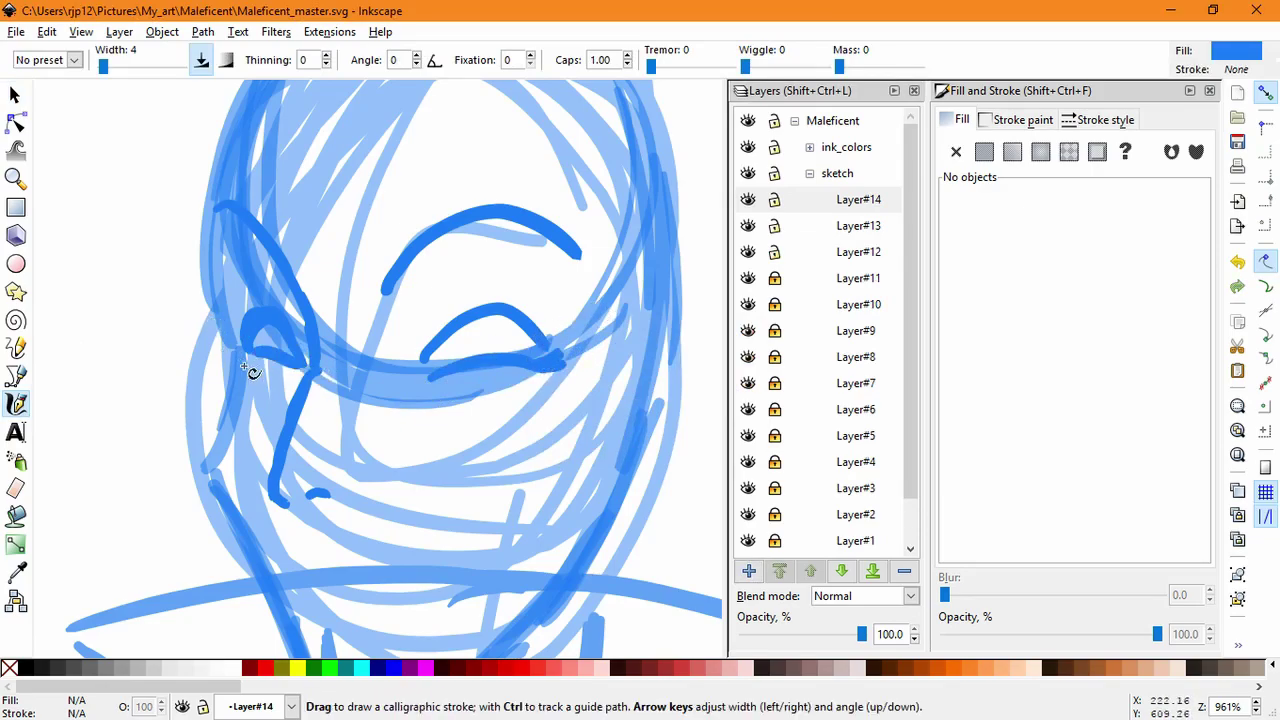
{"action": "mouse_move", "coordinate": [272, 345]}
{"action": "left_mouse_down"}
{"action": "mouse_move", "coordinate": [251, 352]}
{"action": "mouse_move", "coordinate": [297, 360]}
{"action": "mouse_move", "coordinate": [252, 354]}
{"action": "mouse_move", "coordinate": [209, 323]}
{"action": "mouse_move", "coordinate": [256, 362]}
{"action": "left_mouse_up"}
{"action": "key", "text": "ctrl+z"}
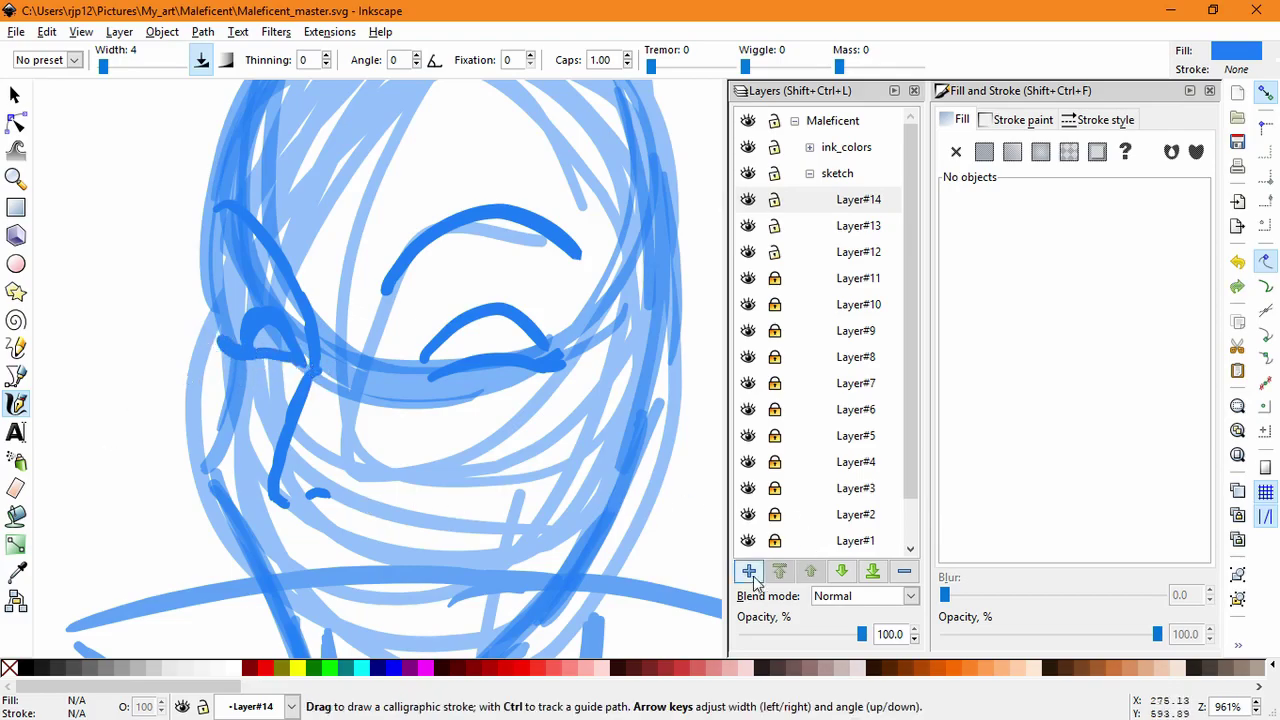
Step: Add a new layer above Layer#14 and draw a small iris stroke under each eye's lash line
{"action": "left_click", "coordinate": [748, 570]}
{"action": "left_click", "coordinate": [708, 426]}
{"action": "mouse_move", "coordinate": [477, 380]}
{"action": "left_mouse_down"}
{"action": "mouse_move", "coordinate": [468, 395]}
{"action": "mouse_move", "coordinate": [447, 378]}
{"action": "mouse_move", "coordinate": [451, 389]}
{"action": "left_mouse_up"}
{"action": "key", "text": "ctrl+z"}
{"action": "left_click_drag", "start_coordinate": [259, 363], "coordinate": [261, 380]}
{"action": "key", "text": "ctrl+z"}
{"action": "mouse_move", "coordinate": [505, 393]}
{"action": "left_mouse_down"}
{"action": "mouse_move", "coordinate": [514, 375]}
{"action": "mouse_move", "coordinate": [528, 388]}
{"action": "left_mouse_up"}
{"action": "mouse_move", "coordinate": [288, 380]}
{"action": "left_mouse_down"}
{"action": "mouse_move", "coordinate": [291, 366]}
{"action": "mouse_move", "coordinate": [279, 382]}
{"action": "left_mouse_up"}
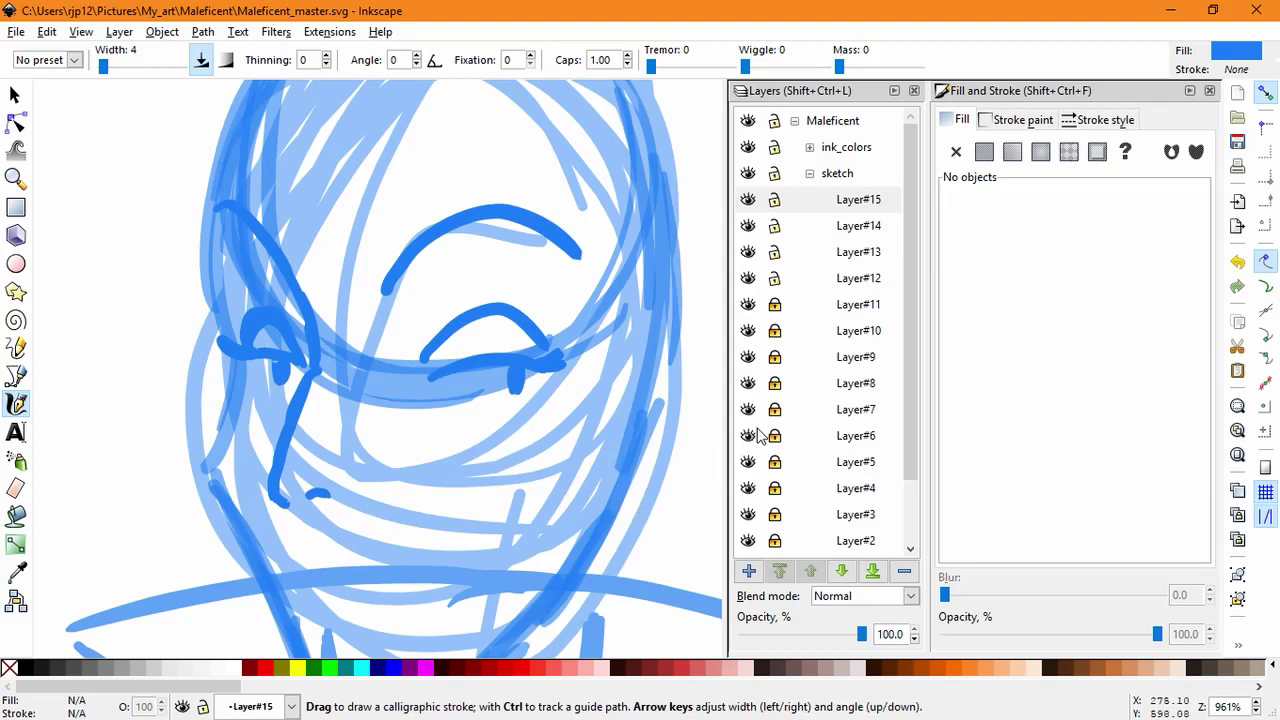
Step: Add a new layer above Layer#15
{"action": "left_click", "coordinate": [748, 570]}
{"action": "left_click", "coordinate": [705, 425]}
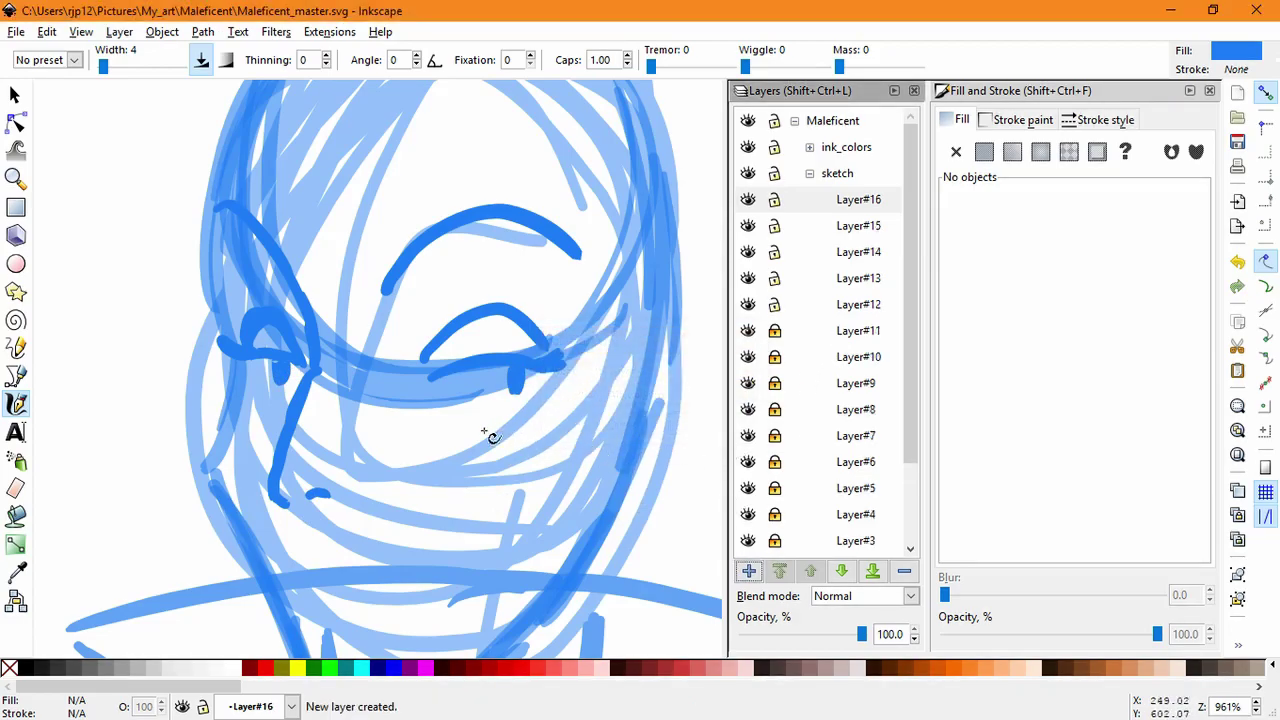
Step: Try several short lower-eyelid strokes beneath the near eye's iris and undo them
{"action": "mouse_move", "coordinate": [435, 386]}
{"action": "left_mouse_down"}
{"action": "mouse_move", "coordinate": [507, 398]}
{"action": "mouse_move", "coordinate": [485, 396]}
{"action": "mouse_move", "coordinate": [529, 388]}
{"action": "mouse_move", "coordinate": [453, 396]}
{"action": "mouse_move", "coordinate": [540, 384]}
{"action": "mouse_move", "coordinate": [480, 397]}
{"action": "left_mouse_up"}
{"action": "key", "text": "ctrl+z"}
{"action": "key", "text": "ctrl+z"}
{"action": "key", "text": "ctrl+z"}
{"action": "key", "text": "ctrl+z"}
{"action": "key", "text": "ctrl+z"}
{"action": "key", "text": "ctrl+z"}
{"action": "key", "text": "ctrl+z"}
{"action": "mouse_move", "coordinate": [449, 391]}
{"action": "left_mouse_down"}
{"action": "mouse_move", "coordinate": [540, 382]}
{"action": "mouse_move", "coordinate": [510, 398]}
{"action": "left_mouse_up"}
{"action": "key", "text": "ctrl+z"}
{"action": "key", "text": "ctrl+z"}
{"action": "key", "text": "z"}
{"action": "left_click", "coordinate": [505, 401]}
{"action": "left_click", "coordinate": [18, 404]}
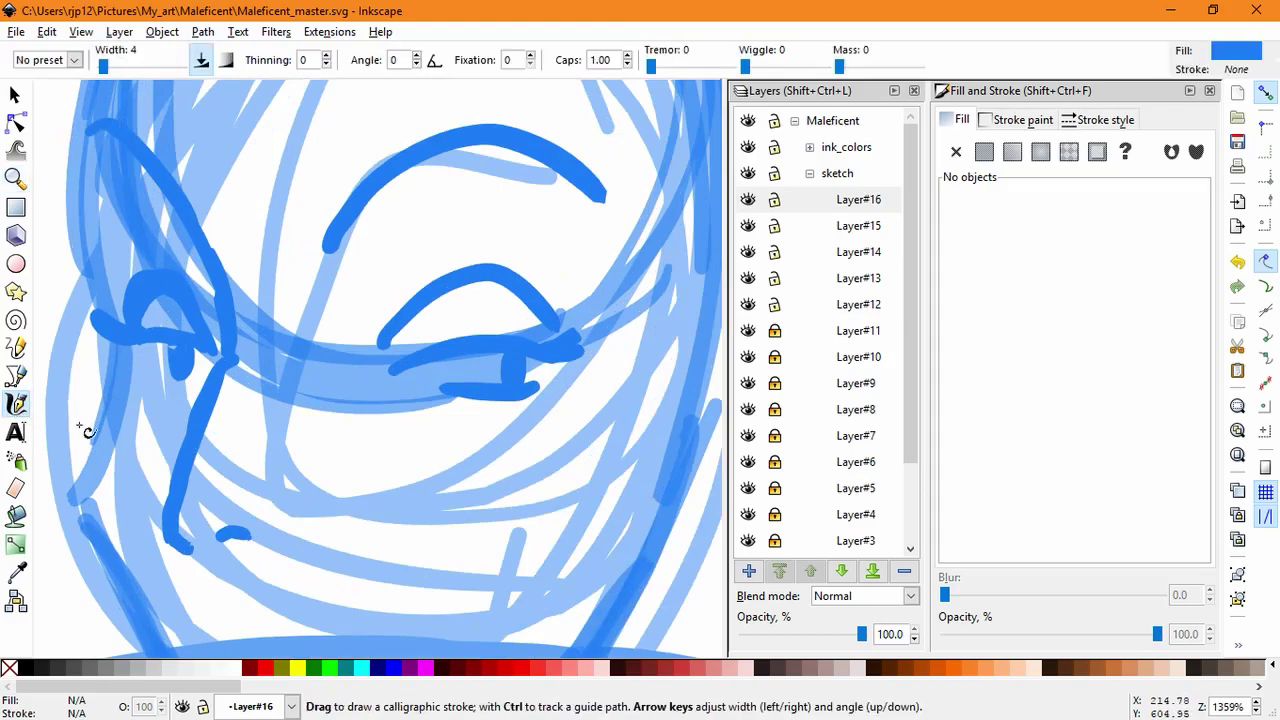
{"action": "scroll", "coordinate": [452, 446], "scroll_direction": "down", "scroll_amount": 1}
{"action": "key", "text": "ctrl+z"}
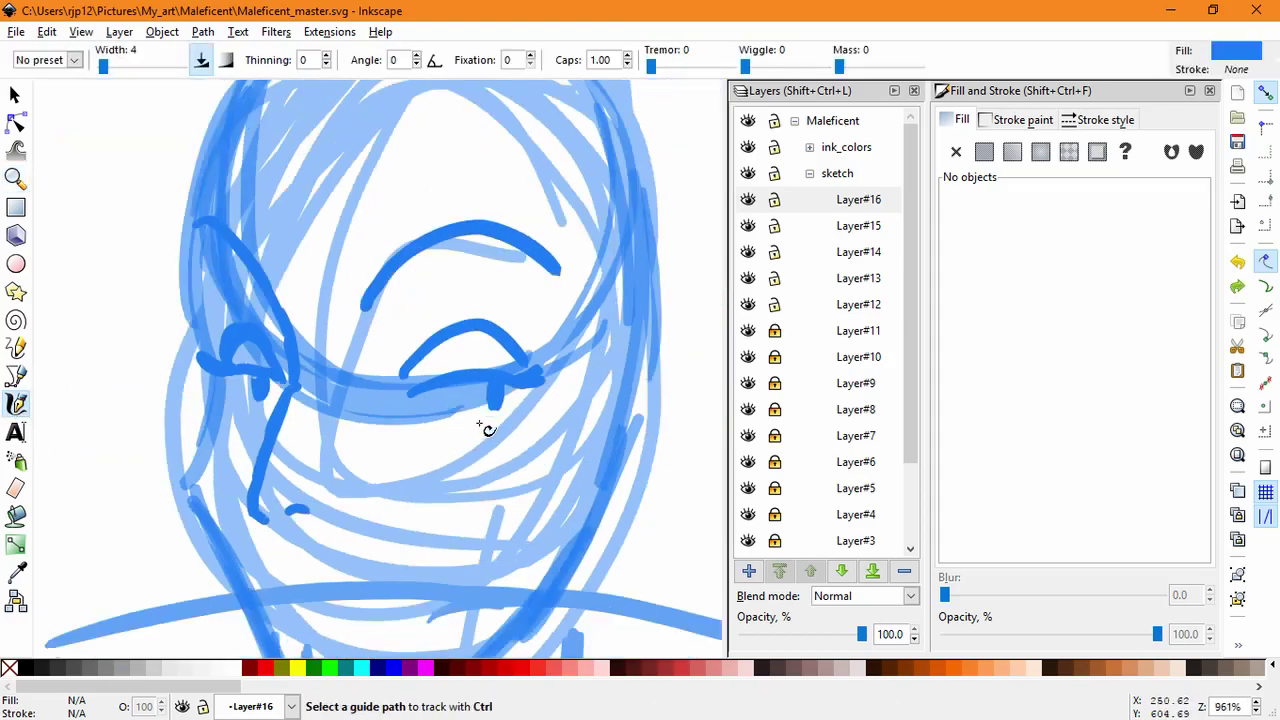
Step: Try a longer lower-eyelid line under the near eye and adjust its angle and position
{"action": "mouse_move", "coordinate": [506, 410]}
{"action": "left_mouse_down"}
{"action": "mouse_move", "coordinate": [451, 422]}
{"action": "mouse_move", "coordinate": [508, 408]}
{"action": "left_mouse_up"}
{"action": "key", "text": "ctrl+z"}
{"action": "key", "text": "ctrl+z"}
{"action": "key", "text": "ctrl+z"}
{"action": "mouse_move", "coordinate": [431, 415]}
{"action": "left_mouse_down"}
{"action": "mouse_move", "coordinate": [525, 415]}
{"action": "mouse_move", "coordinate": [479, 428]}
{"action": "mouse_move", "coordinate": [488, 414]}
{"action": "mouse_move", "coordinate": [407, 415]}
{"action": "left_mouse_up"}
{"action": "left_click", "coordinate": [15, 96]}
{"action": "left_click", "coordinate": [462, 416]}
{"action": "left_click", "coordinate": [488, 417]}
{"action": "left_click", "coordinate": [483, 425]}
{"action": "left_click", "coordinate": [475, 419]}
{"action": "left_click_drag", "start_coordinate": [518, 415], "coordinate": [536, 415]}
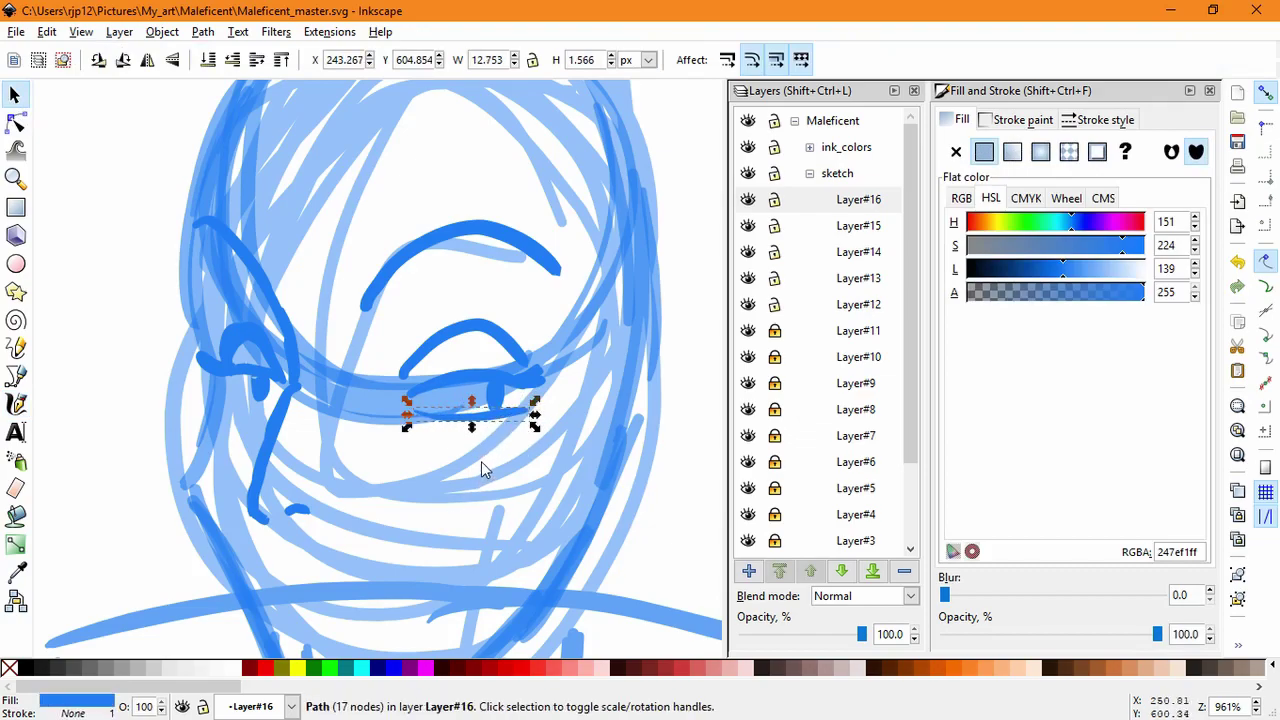
{"action": "key", "text": "Escape"}
Step: Try sketching the mouth line below the nose in separate strokes and stretch the longer one
{"action": "left_click", "coordinate": [16, 403]}
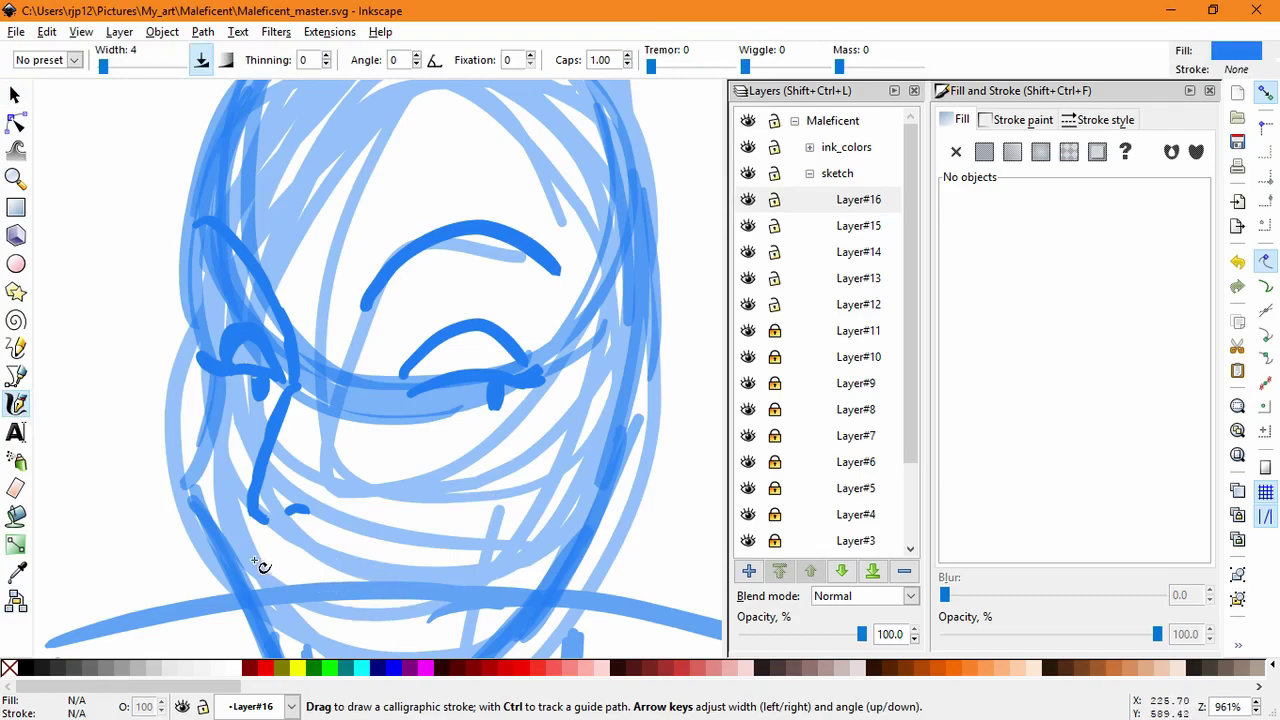
{"action": "left_click_drag", "start_coordinate": [250, 568], "coordinate": [418, 534]}
{"action": "key", "text": "ctrl+z"}
{"action": "mouse_move", "coordinate": [292, 556]}
{"action": "left_mouse_down"}
{"action": "mouse_move", "coordinate": [406, 561]}
{"action": "mouse_move", "coordinate": [436, 539]}
{"action": "left_mouse_up"}
{"action": "key", "text": "ctrl+z"}
{"action": "key", "text": "ctrl+z"}
{"action": "key", "text": "ctrl+z"}
{"action": "mouse_move", "coordinate": [292, 555]}
{"action": "left_mouse_down"}
{"action": "mouse_move", "coordinate": [396, 580]}
{"action": "mouse_move", "coordinate": [402, 560]}
{"action": "left_mouse_up"}
{"action": "key", "text": "ctrl+z"}
{"action": "mouse_move", "coordinate": [290, 556]}
{"action": "left_mouse_down"}
{"action": "mouse_move", "coordinate": [427, 555]}
{"action": "mouse_move", "coordinate": [316, 554]}
{"action": "left_mouse_up"}
{"action": "key", "text": "ctrl+z"}
{"action": "key", "text": "ctrl+z"}
{"action": "key", "text": "ctrl+z"}
{"action": "key", "text": "s"}
{"action": "left_click", "coordinate": [305, 557]}
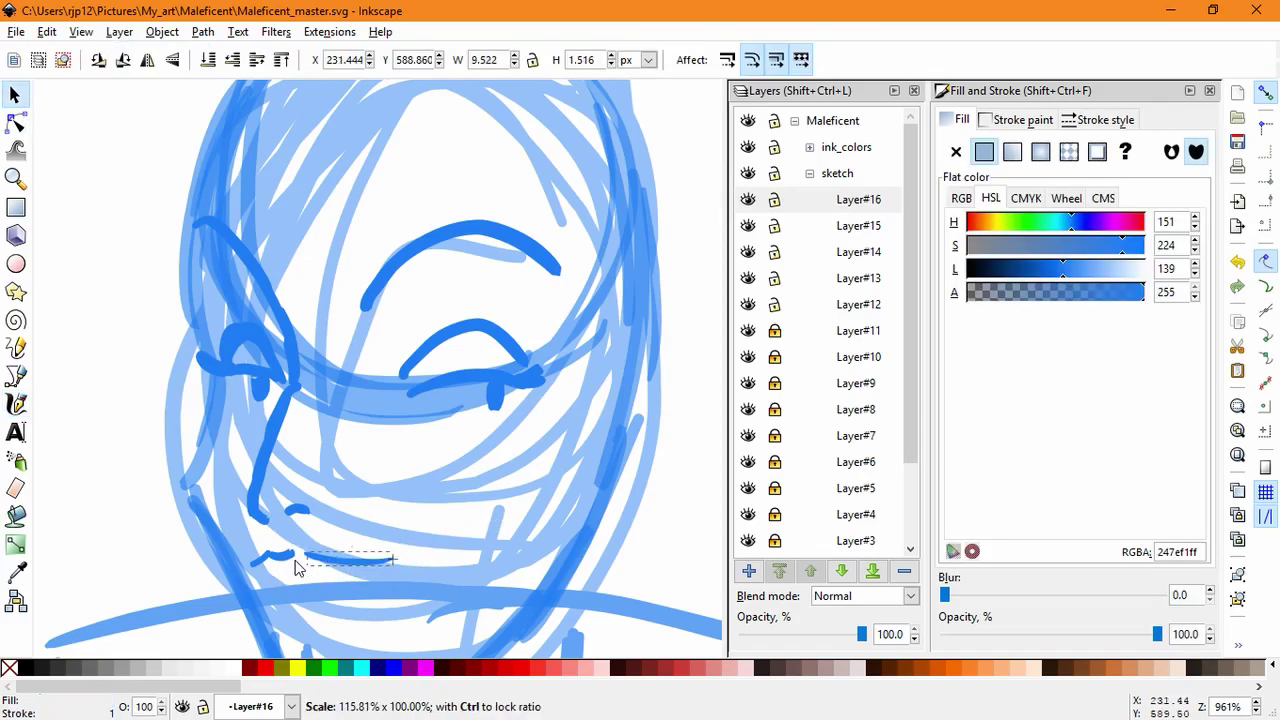
Step: Try a thinner lower-lip line at width 2, and delete all the trial mouth strokes
{"action": "left_click", "coordinate": [17, 405]}
{"action": "mouse_move", "coordinate": [394, 561]}
{"action": "left_mouse_down"}
{"action": "mouse_move", "coordinate": [316, 583]}
{"action": "mouse_move", "coordinate": [396, 560]}
{"action": "left_mouse_up"}
{"action": "key", "text": "ctrl+z"}
{"action": "key", "text": "ctrl+z"}
{"action": "left_click_drag", "start_coordinate": [286, 583], "coordinate": [417, 551]}
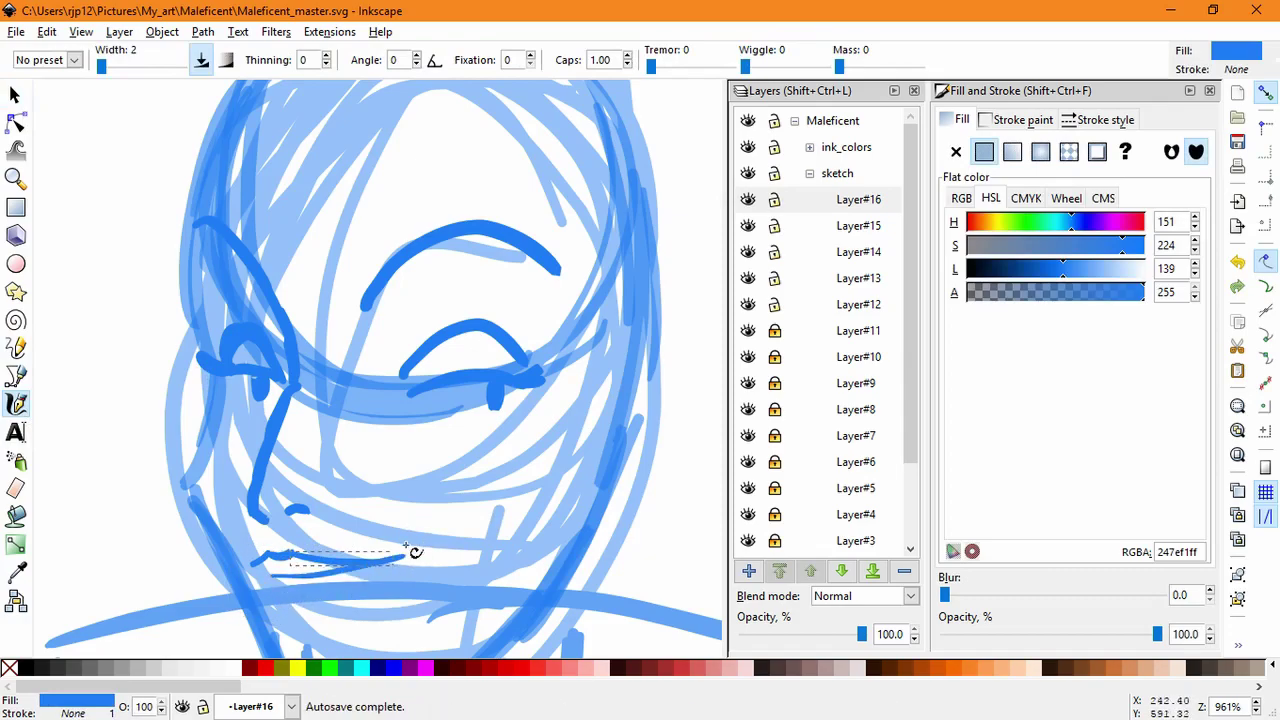
{"action": "key", "text": "ctrl+z"}
{"action": "left_click_drag", "start_coordinate": [286, 586], "coordinate": [418, 560]}
{"action": "key", "text": "s"}
{"action": "left_click_drag", "start_coordinate": [245, 540], "coordinate": [445, 615]}
{"action": "key", "text": "Delete"}
{"action": "left_click", "coordinate": [16, 404]}
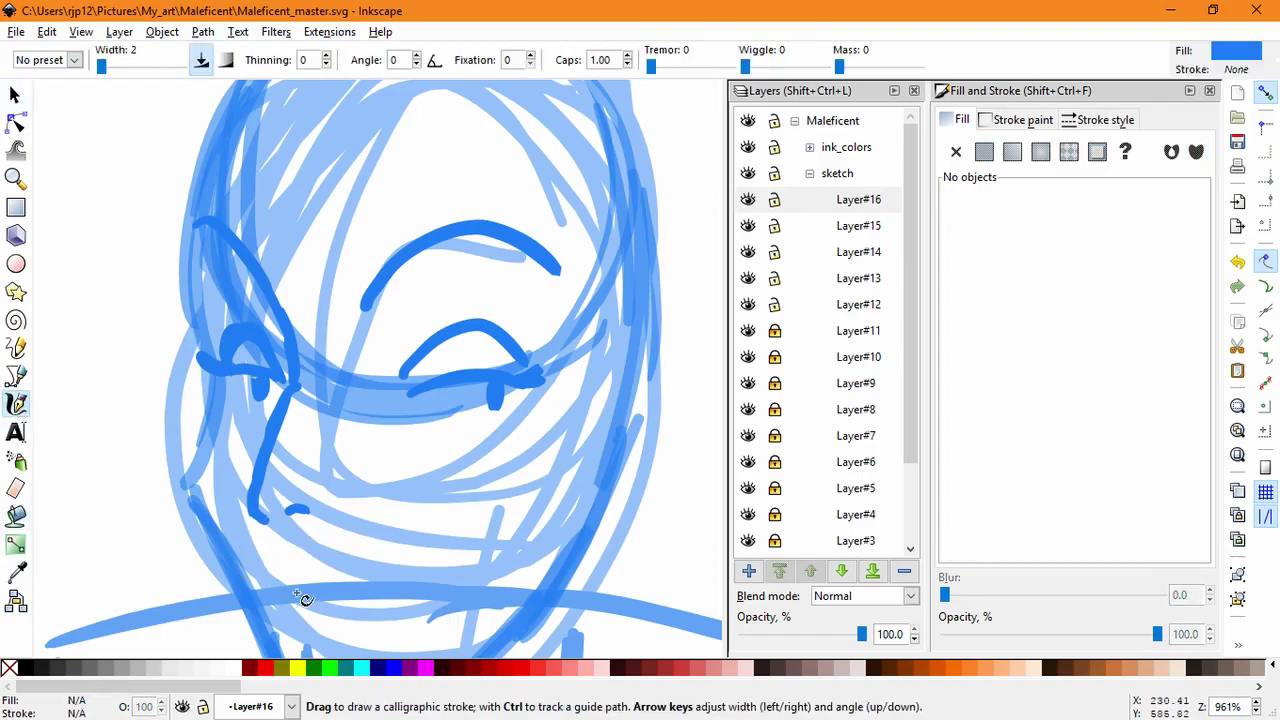
Step: Redraw the mouth line lower on the face, about 18 px wide, using overlapping strokes of width 2
{"action": "mouse_move", "coordinate": [277, 586]}
{"action": "left_mouse_down"}
{"action": "mouse_move", "coordinate": [425, 570]}
{"action": "mouse_move", "coordinate": [409, 578]}
{"action": "left_mouse_up"}
{"action": "key", "text": "ctrl+z"}
{"action": "key", "text": "ctrl+z"}
{"action": "key", "text": "ctrl+z"}
{"action": "left_click_drag", "start_coordinate": [272, 580], "coordinate": [418, 577]}
{"action": "key", "text": "ctrl+z"}
{"action": "key", "text": "ctrl+z"}
{"action": "key", "text": "ctrl+z"}
{"action": "key", "text": "ctrl+z"}
{"action": "key", "text": "ctrl+z"}
{"action": "key", "text": "ctrl+z"}
{"action": "key", "text": "ctrl+z"}
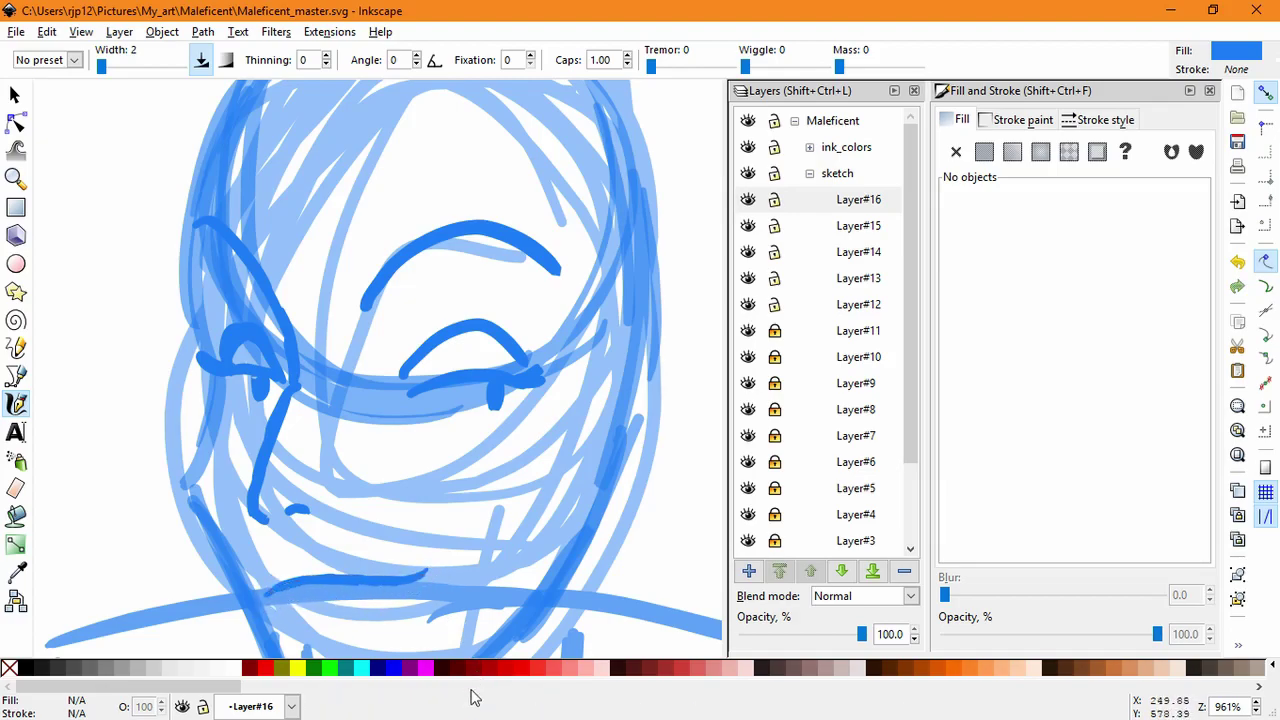
Step: Select all the mouth strokes on Layer#16, rotate them slightly and move them up toward the nose
{"action": "left_click", "coordinate": [15, 95]}
{"action": "key", "text": "ctrl+a"}
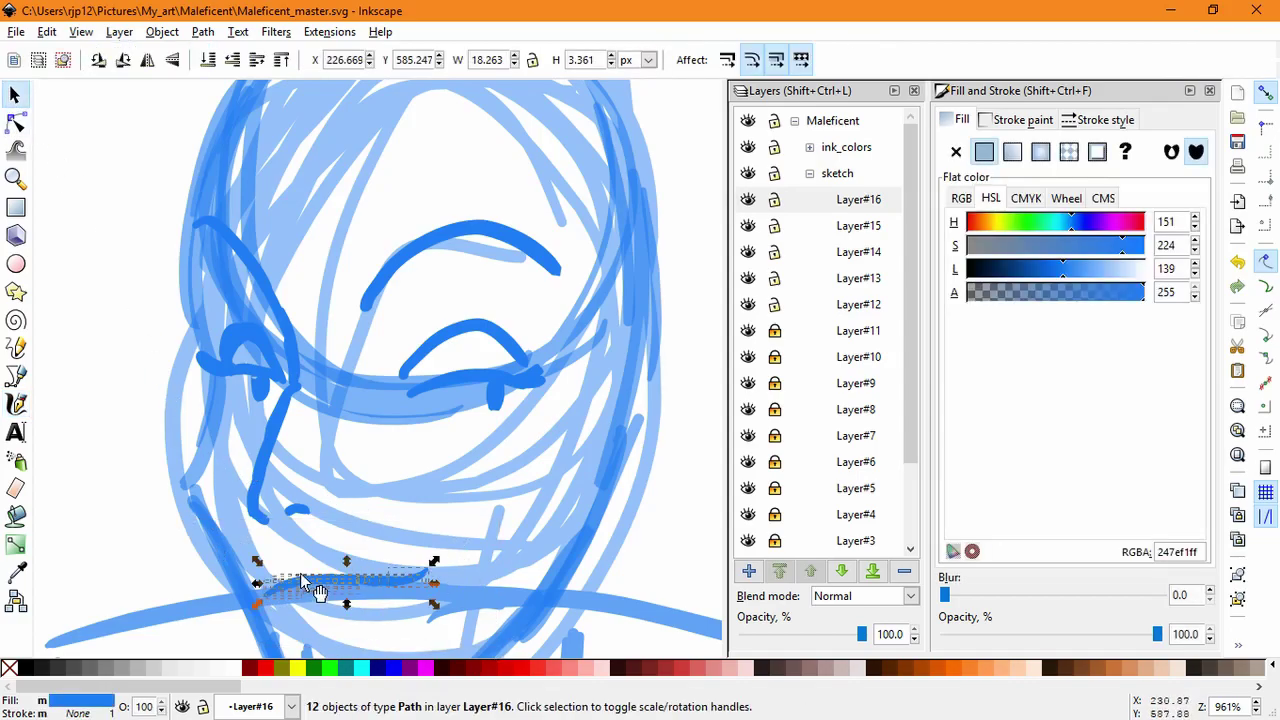
{"action": "left_click", "coordinate": [301, 580]}
{"action": "left_click_drag", "start_coordinate": [257, 587], "coordinate": [254, 576]}
{"action": "left_click_drag", "start_coordinate": [357, 575], "coordinate": [359, 569]}
{"action": "left_click", "coordinate": [196, 554]}
{"action": "left_click", "coordinate": [15, 403]}
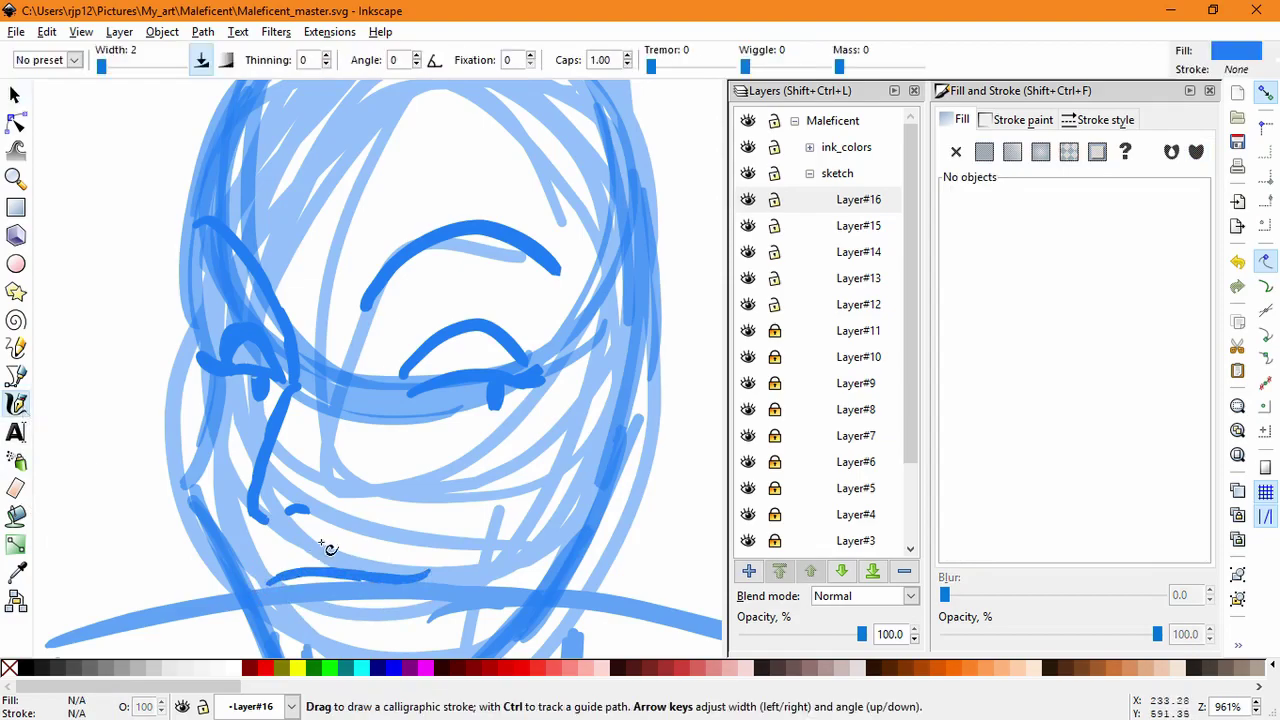
Step: Try an upper-lip outline above the mouth line, with a short peak near the left corner and a stroke down to the right
{"action": "scroll", "coordinate": [227, 552], "scroll_direction": "up", "scroll_amount": 2}
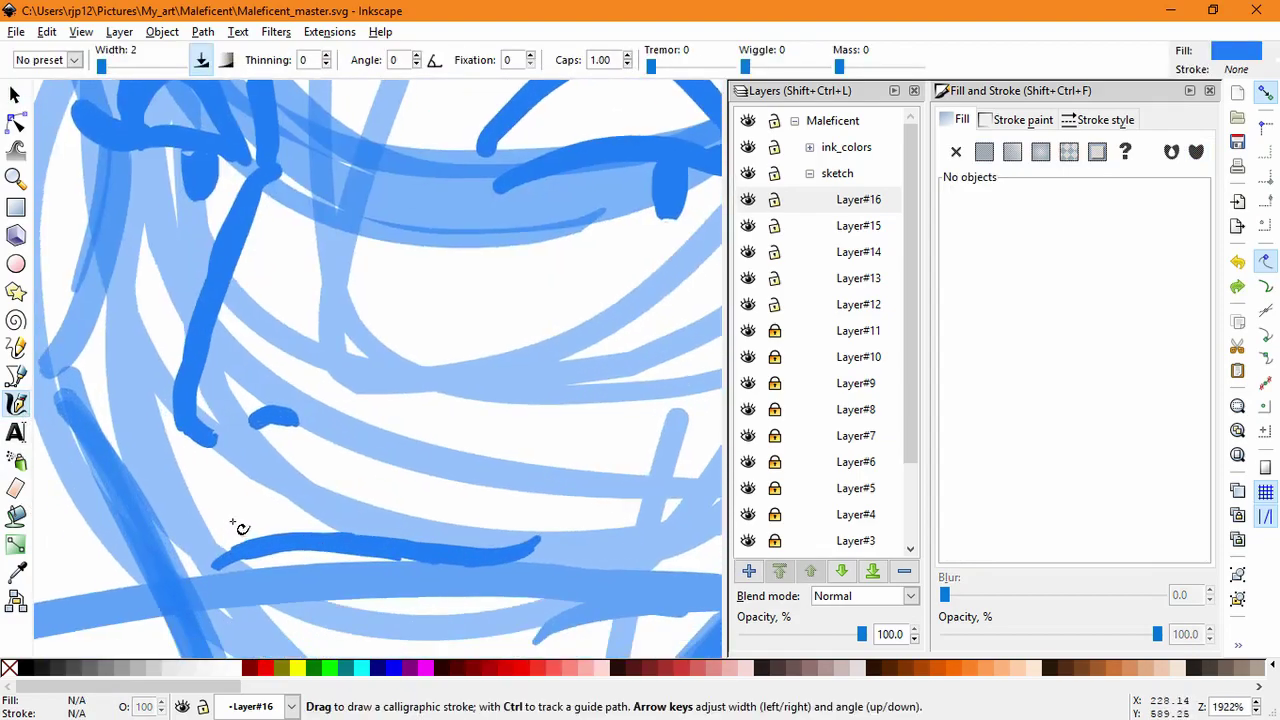
{"action": "mouse_move", "coordinate": [238, 530]}
{"action": "left_mouse_down"}
{"action": "mouse_move", "coordinate": [198, 556]}
{"action": "mouse_move", "coordinate": [232, 562]}
{"action": "mouse_move", "coordinate": [253, 523]}
{"action": "mouse_move", "coordinate": [234, 526]}
{"action": "mouse_move", "coordinate": [269, 518]}
{"action": "left_mouse_up"}
{"action": "key", "text": "ctrl+z"}
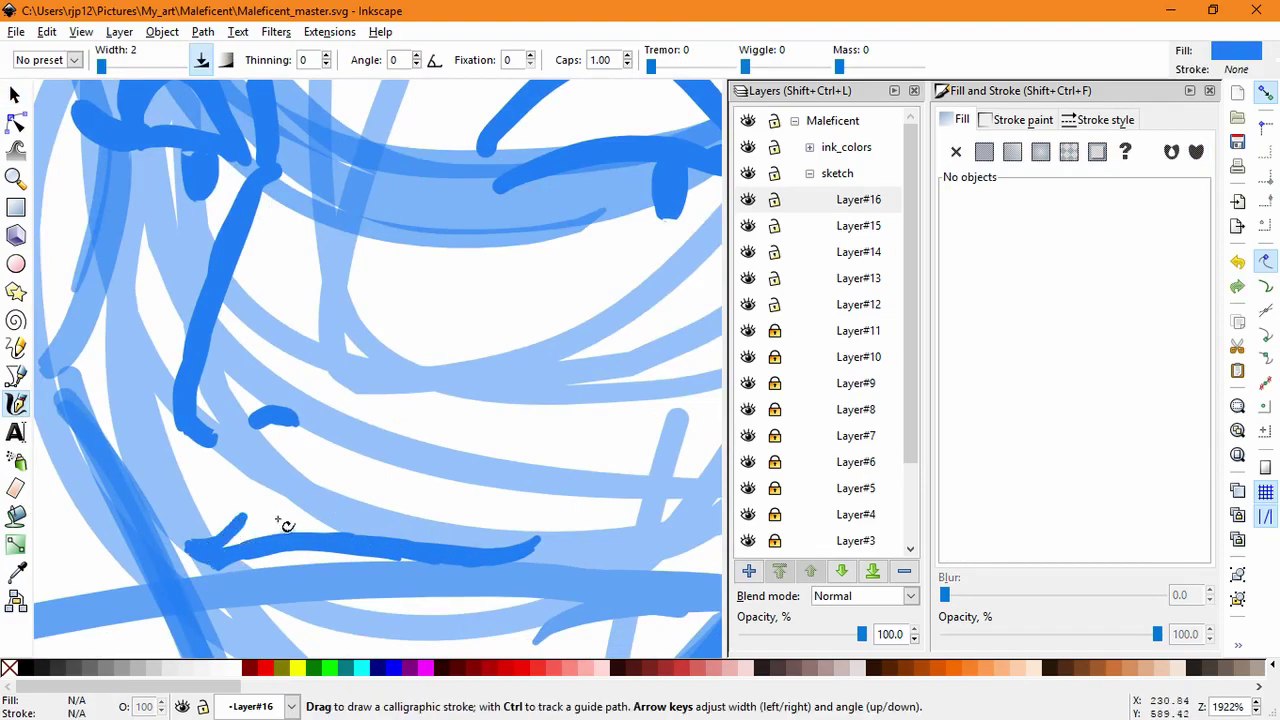
{"action": "mouse_move", "coordinate": [244, 518]}
{"action": "left_mouse_down"}
{"action": "mouse_move", "coordinate": [298, 508]}
{"action": "mouse_move", "coordinate": [502, 538]}
{"action": "left_mouse_up"}
{"action": "key", "text": "ctrl+z"}
{"action": "left_click_drag", "start_coordinate": [304, 509], "coordinate": [525, 548]}
{"action": "key", "text": "ctrl+z"}
{"action": "key", "text": "ctrl+z"}
{"action": "left_click_drag", "start_coordinate": [305, 510], "coordinate": [525, 548]}
{"action": "key", "text": "ctrl+z"}
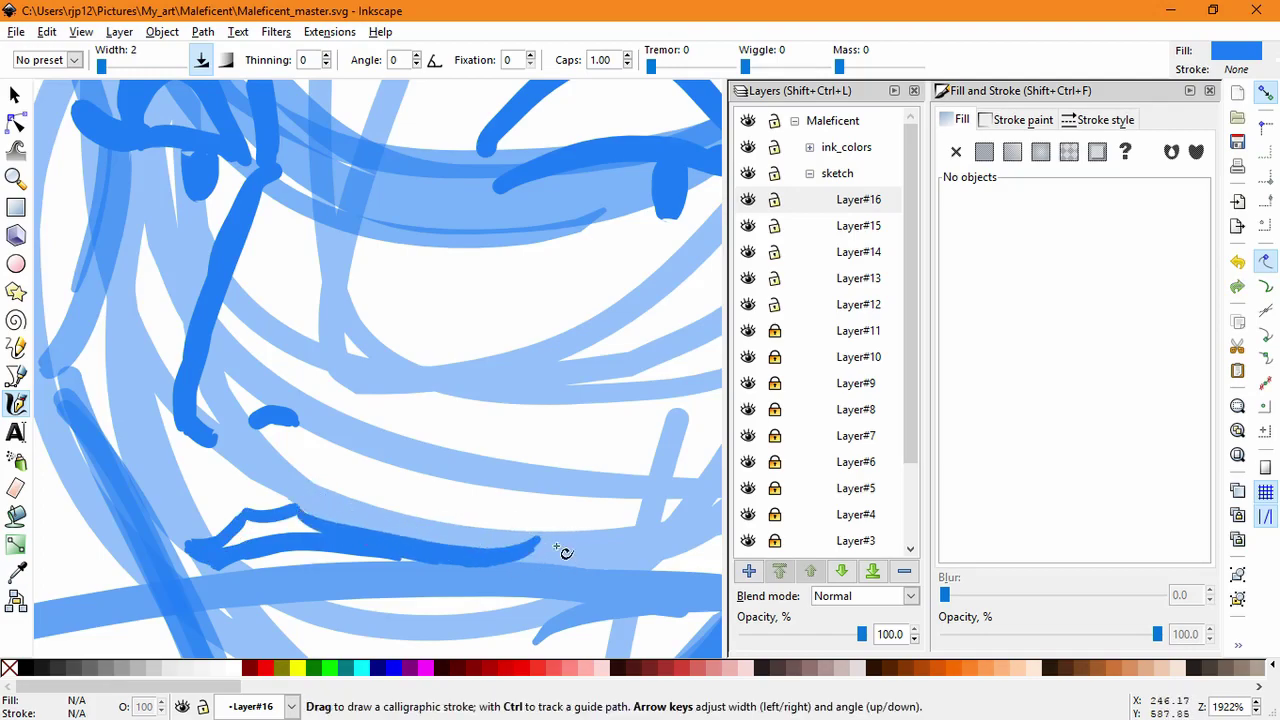
Step: Try replacing the long side of the upper lip with a separate curved stroke ending at the right mouth corner
{"action": "scroll", "coordinate": [308, 583], "scroll_direction": "down", "scroll_amount": 2}
{"action": "left_click_drag", "start_coordinate": [362, 598], "coordinate": [400, 516]}
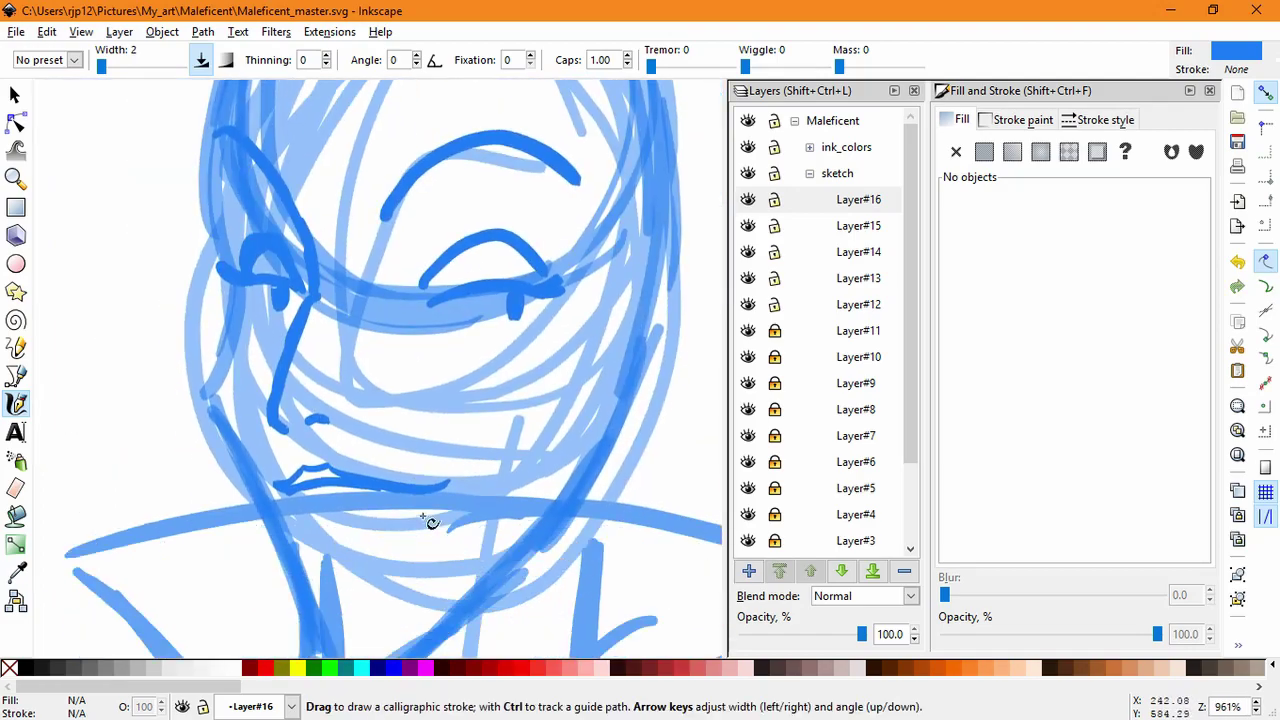
{"action": "left_click_drag", "start_coordinate": [352, 462], "coordinate": [444, 486]}
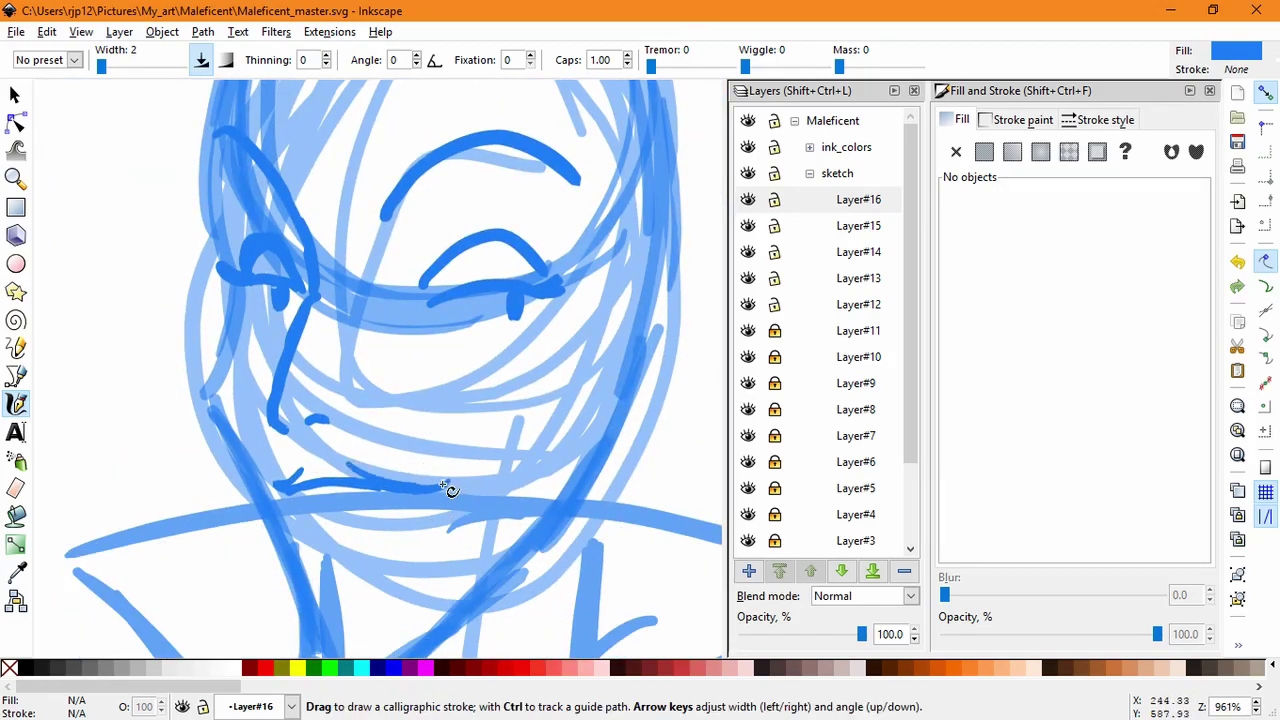
{"action": "left_click_drag", "start_coordinate": [359, 469], "coordinate": [443, 480]}
{"action": "key", "text": "ctrl+z"}
{"action": "mouse_move", "coordinate": [360, 465]}
{"action": "left_mouse_down"}
{"action": "mouse_move", "coordinate": [453, 482]}
{"action": "mouse_move", "coordinate": [430, 482]}
{"action": "left_mouse_up"}
{"action": "key", "text": "ctrl+z"}
{"action": "scroll", "coordinate": [325, 468], "scroll_direction": "up", "scroll_amount": 1}
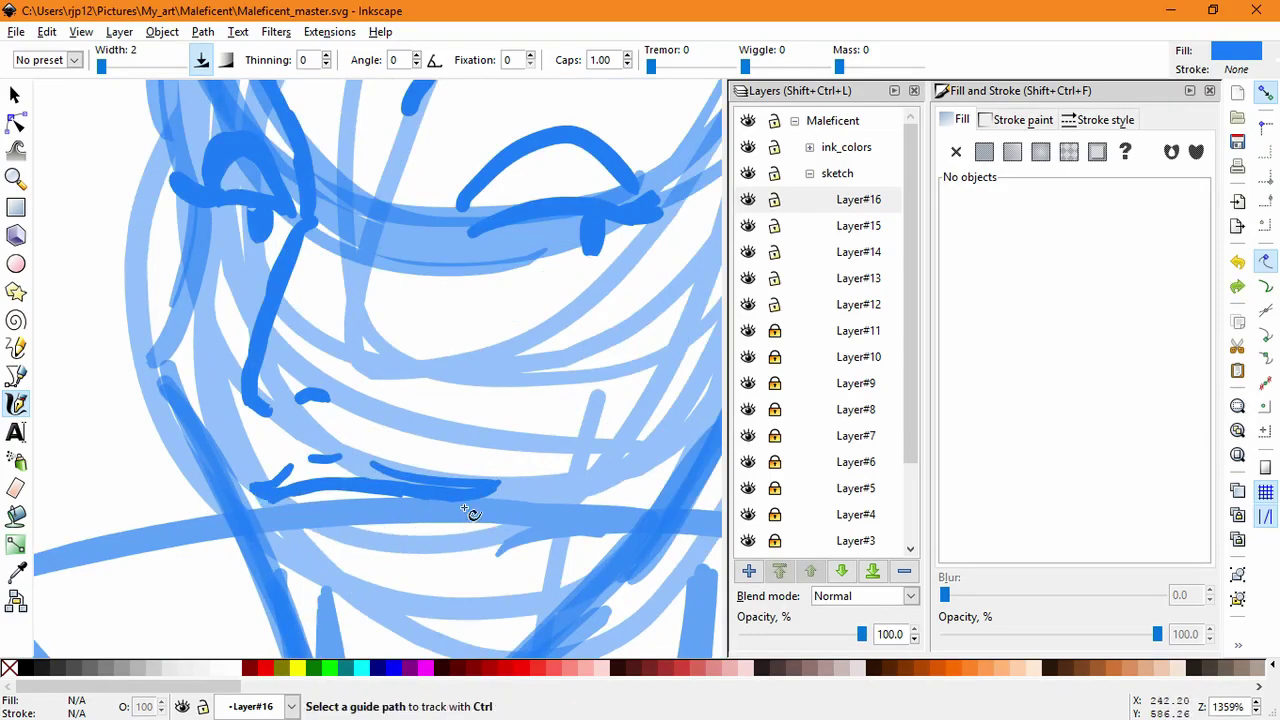
Step: Try a lower-lip outline curving below the mouth line from one mouth corner to the other
{"action": "left_click_drag", "start_coordinate": [492, 490], "coordinate": [319, 531]}
{"action": "key", "text": "ctrl+z"}
{"action": "key", "text": "ctrl+z"}
{"action": "mouse_move", "coordinate": [257, 493]}
{"action": "left_mouse_down"}
{"action": "mouse_move", "coordinate": [357, 529]}
{"action": "mouse_move", "coordinate": [436, 534]}
{"action": "left_mouse_up"}
{"action": "key", "text": "ctrl+z"}
{"action": "mouse_move", "coordinate": [328, 534]}
{"action": "left_mouse_down"}
{"action": "mouse_move", "coordinate": [470, 505]}
{"action": "mouse_move", "coordinate": [332, 534]}
{"action": "mouse_move", "coordinate": [262, 509]}
{"action": "left_mouse_up"}
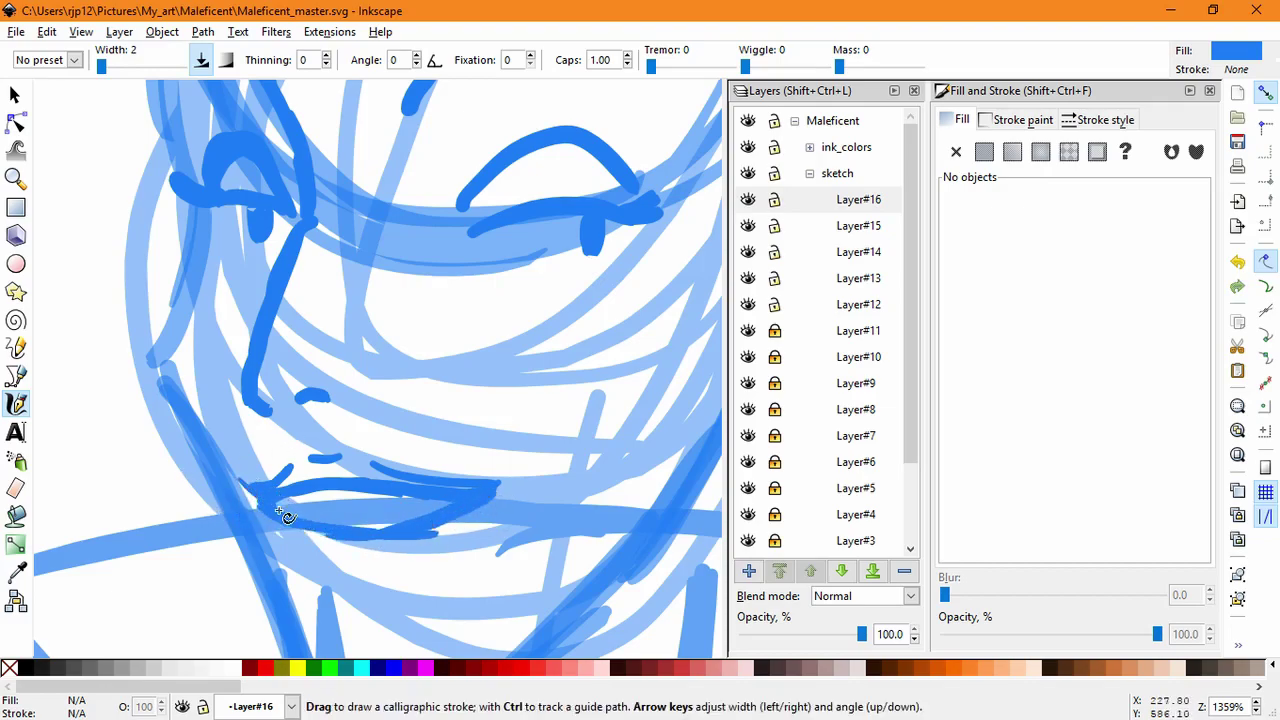
Step: Delete all the lip and mouth strokes on Layer#16
{"action": "left_click", "coordinate": [14, 94]}
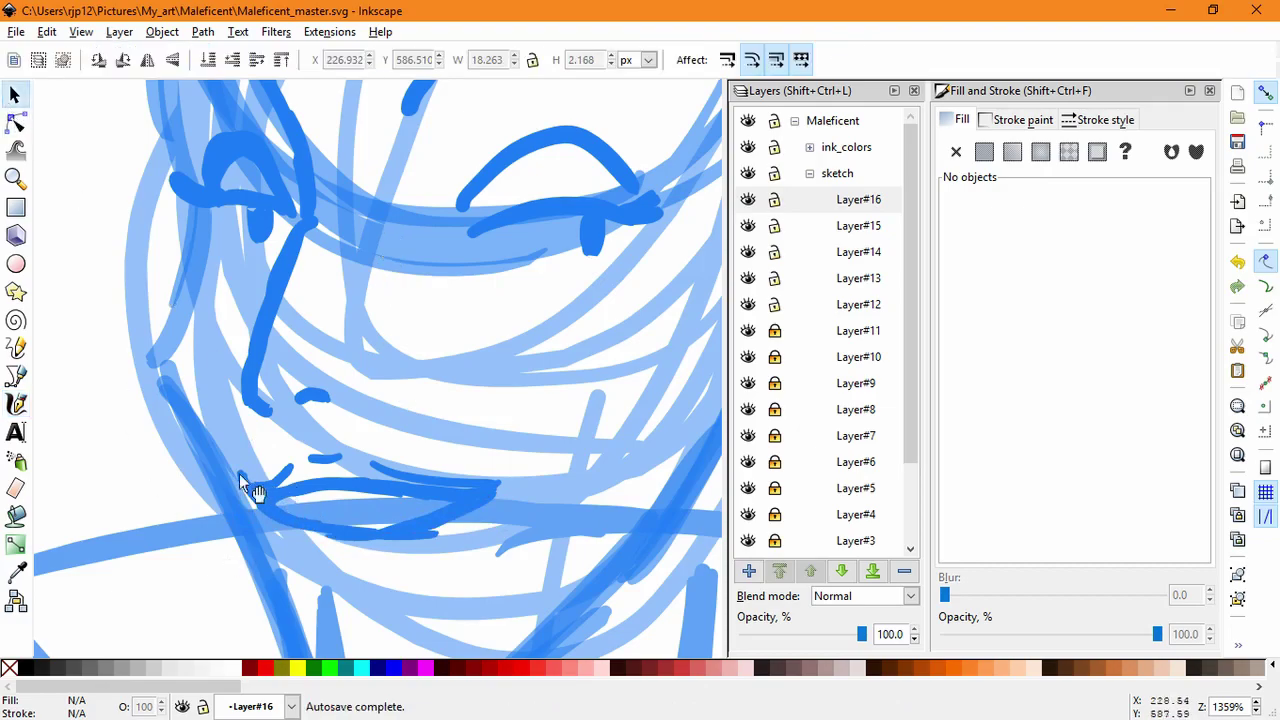
{"action": "left_click_drag", "start_coordinate": [239, 474], "coordinate": [593, 578]}
{"action": "key", "text": "Delete"}
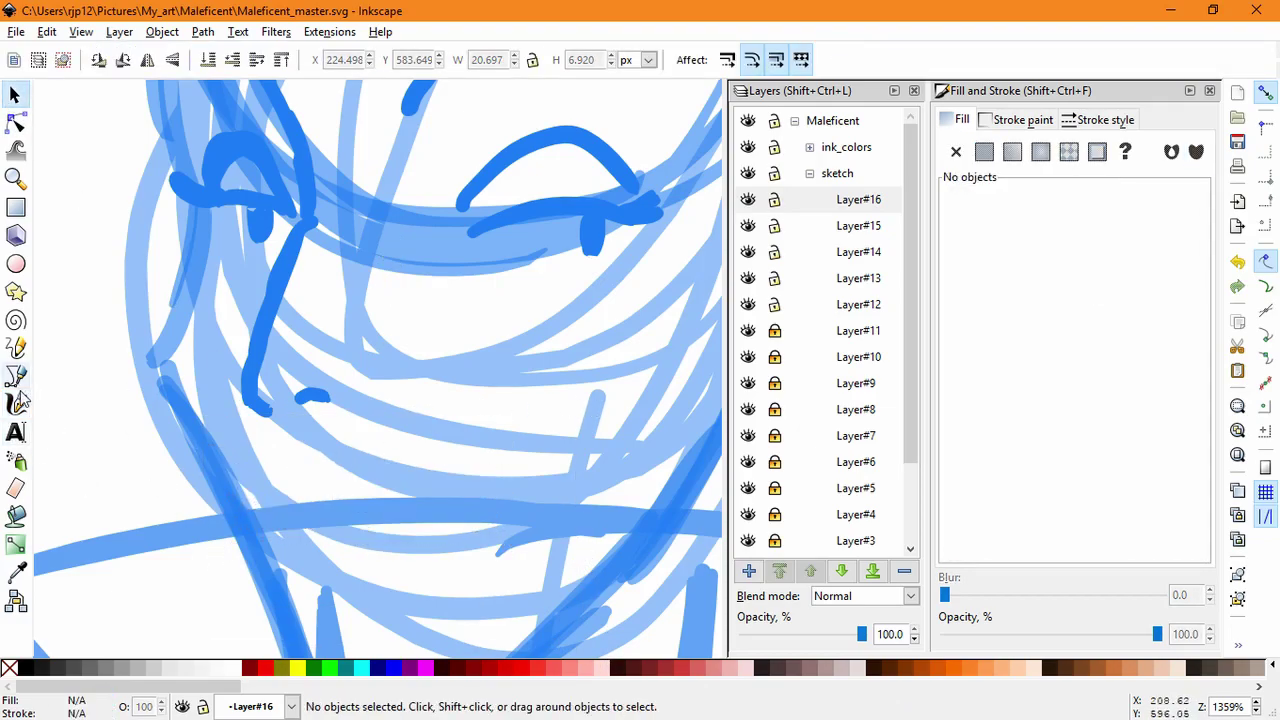
Step: Redraw the upper lip at width 2 as a short dipping curve below the nose tip and a longer curve rising toward the cheek
{"action": "left_click", "coordinate": [15, 403]}
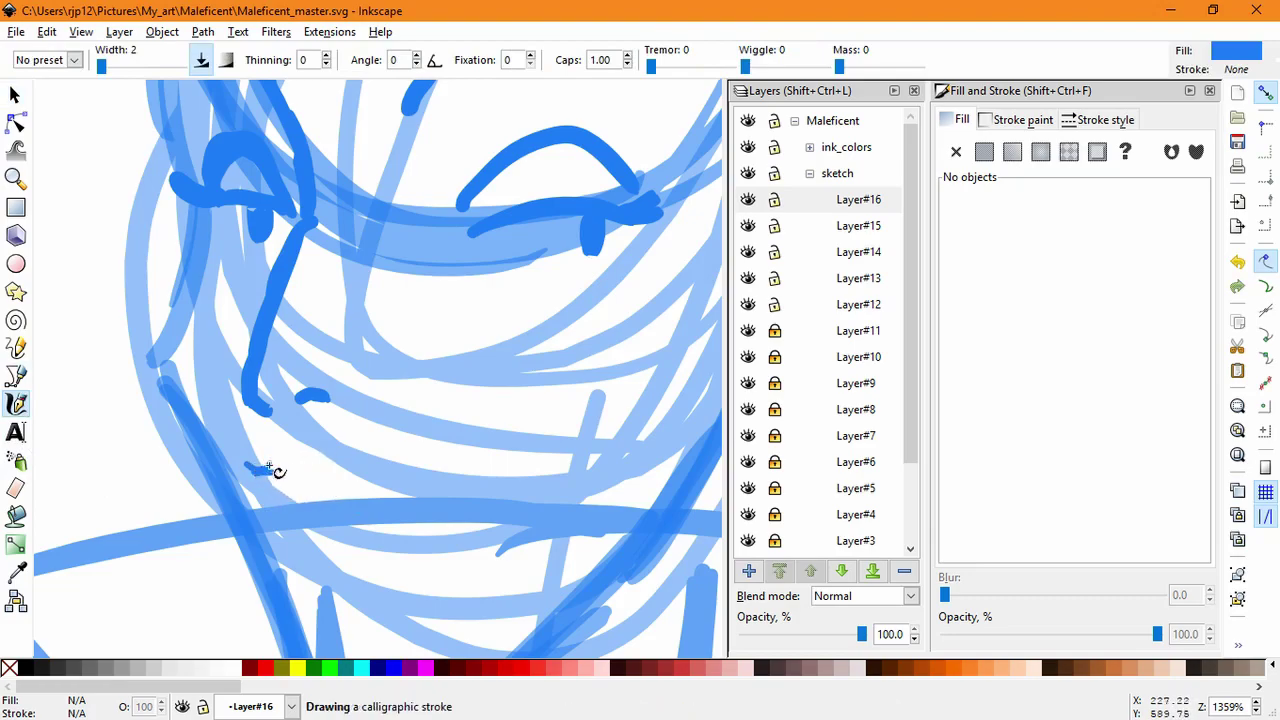
{"action": "key", "text": "ctrl+z"}
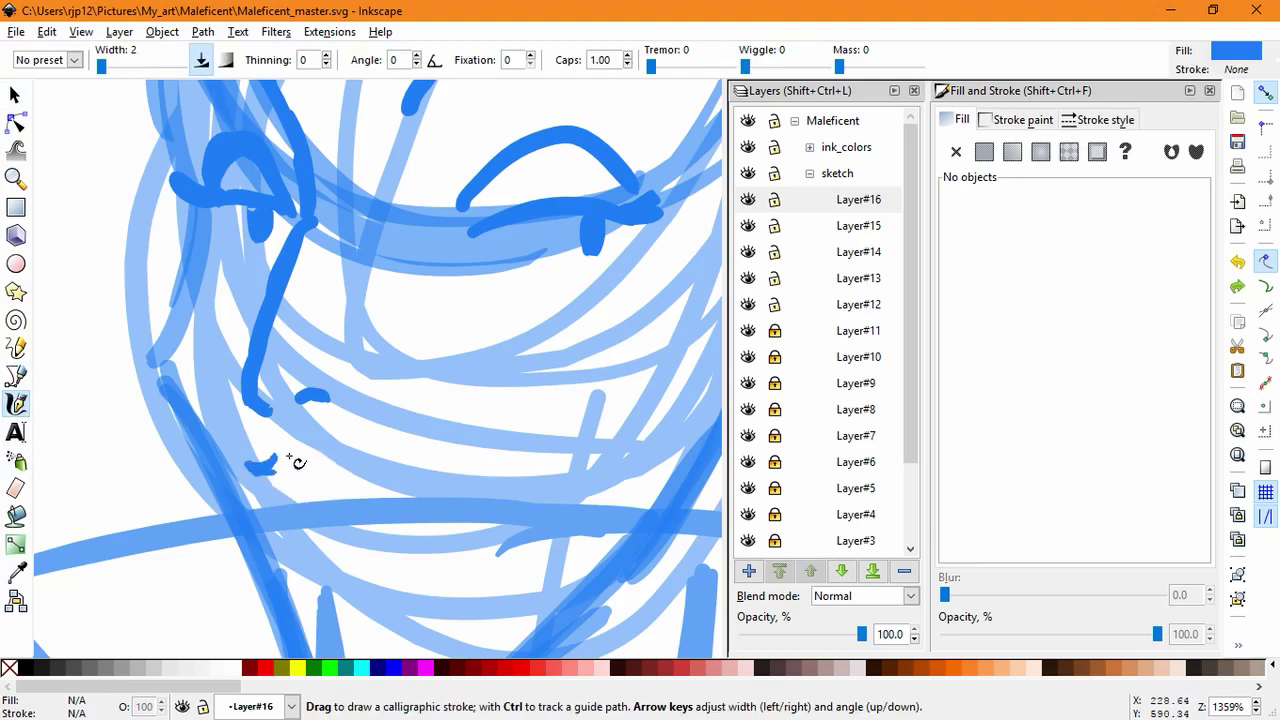
{"action": "left_click_drag", "start_coordinate": [284, 456], "coordinate": [298, 462]}
{"action": "left_click_drag", "start_coordinate": [313, 457], "coordinate": [478, 456]}
{"action": "key", "text": "ctrl+z"}
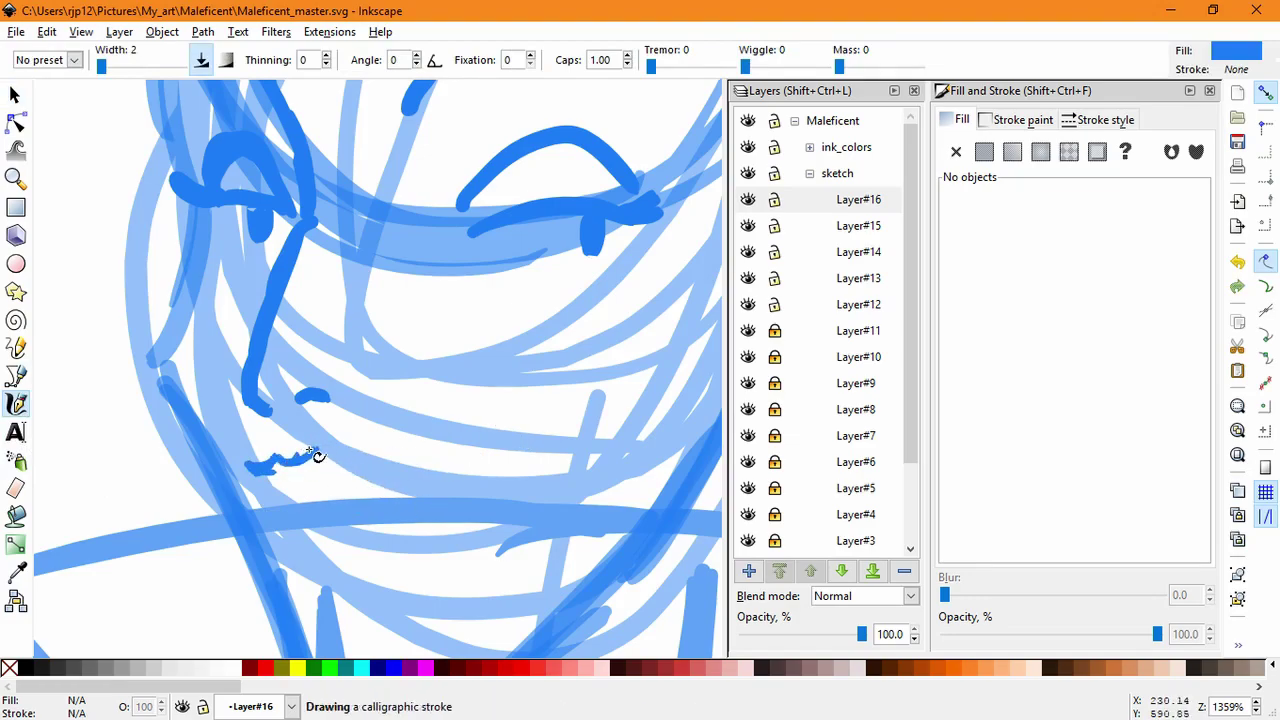
{"action": "mouse_move", "coordinate": [316, 455]}
{"action": "left_mouse_down"}
{"action": "mouse_move", "coordinate": [269, 472]}
{"action": "mouse_move", "coordinate": [320, 455]}
{"action": "left_mouse_up"}
{"action": "key", "text": "ctrl+z"}
{"action": "key", "text": "ctrl+z"}
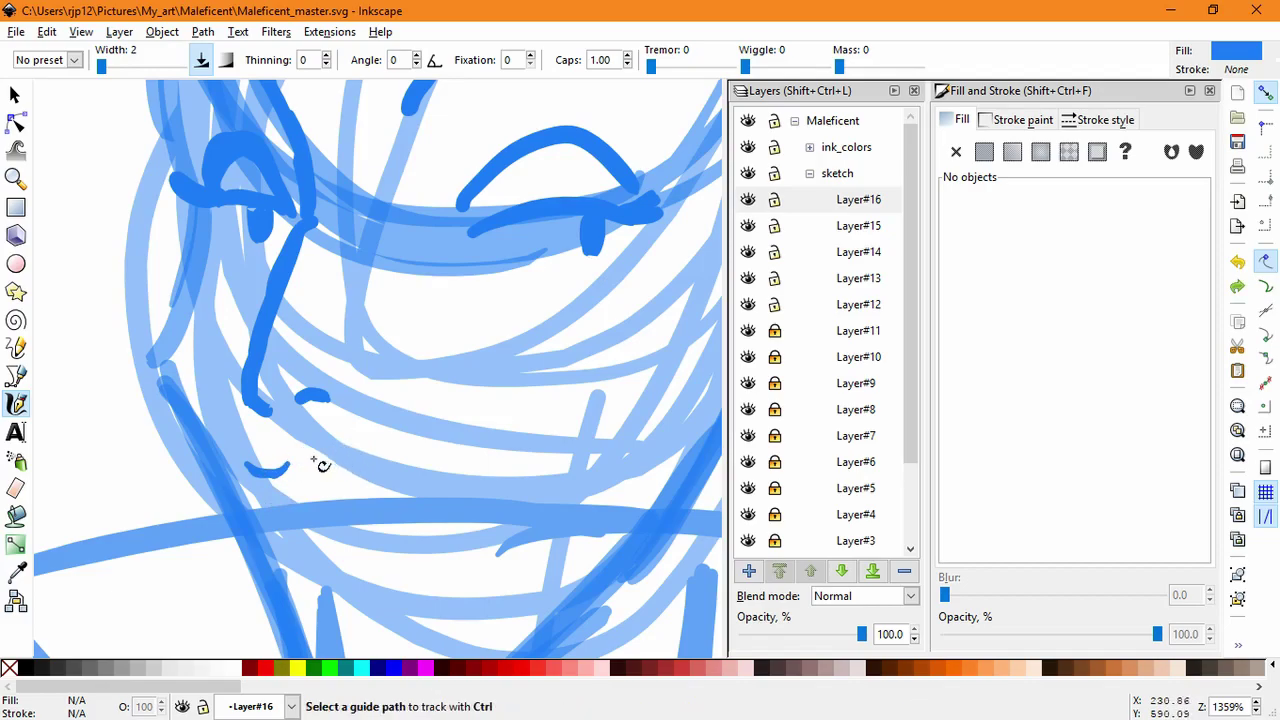
{"action": "mouse_move", "coordinate": [510, 465]}
{"action": "left_mouse_down"}
{"action": "mouse_move", "coordinate": [348, 471]}
{"action": "mouse_move", "coordinate": [491, 491]}
{"action": "mouse_move", "coordinate": [513, 468]}
{"action": "left_mouse_up"}
{"action": "key", "text": "ctrl+z"}
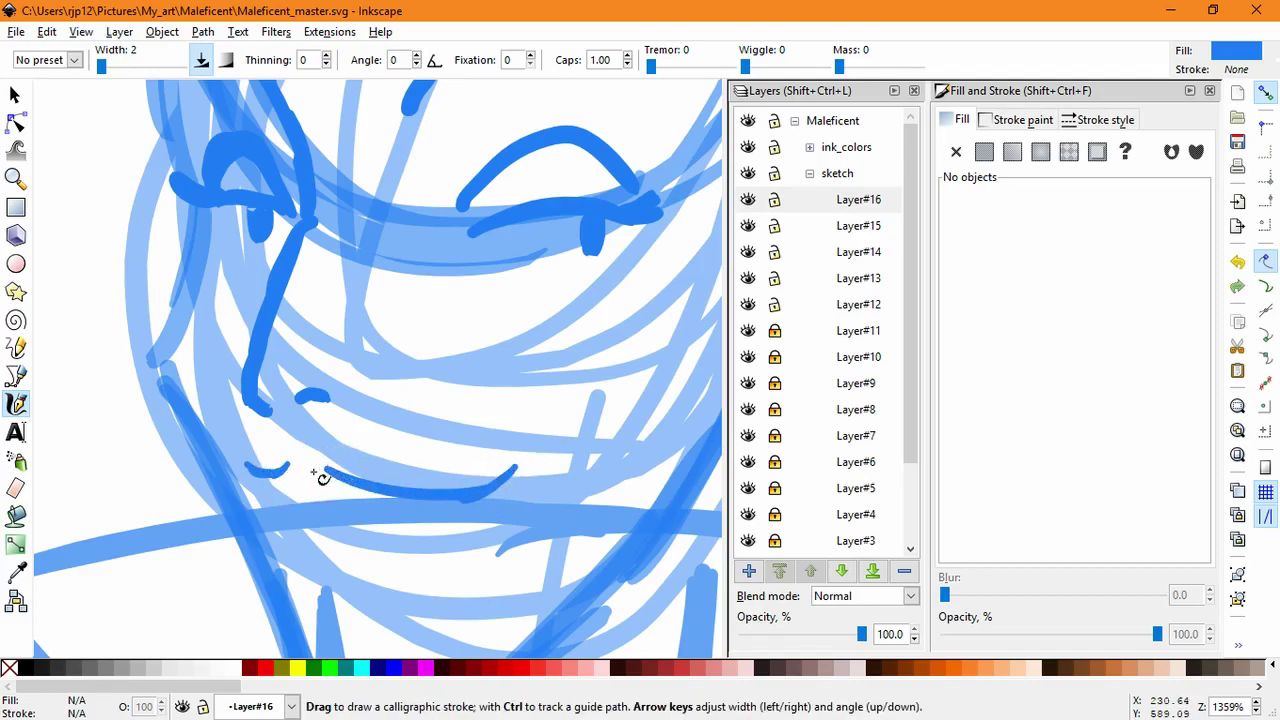
Step: Select the upper-lip strokes and rotate them slightly counterclockwise so the right mouth corner sits higher
{"action": "left_click", "coordinate": [15, 95]}
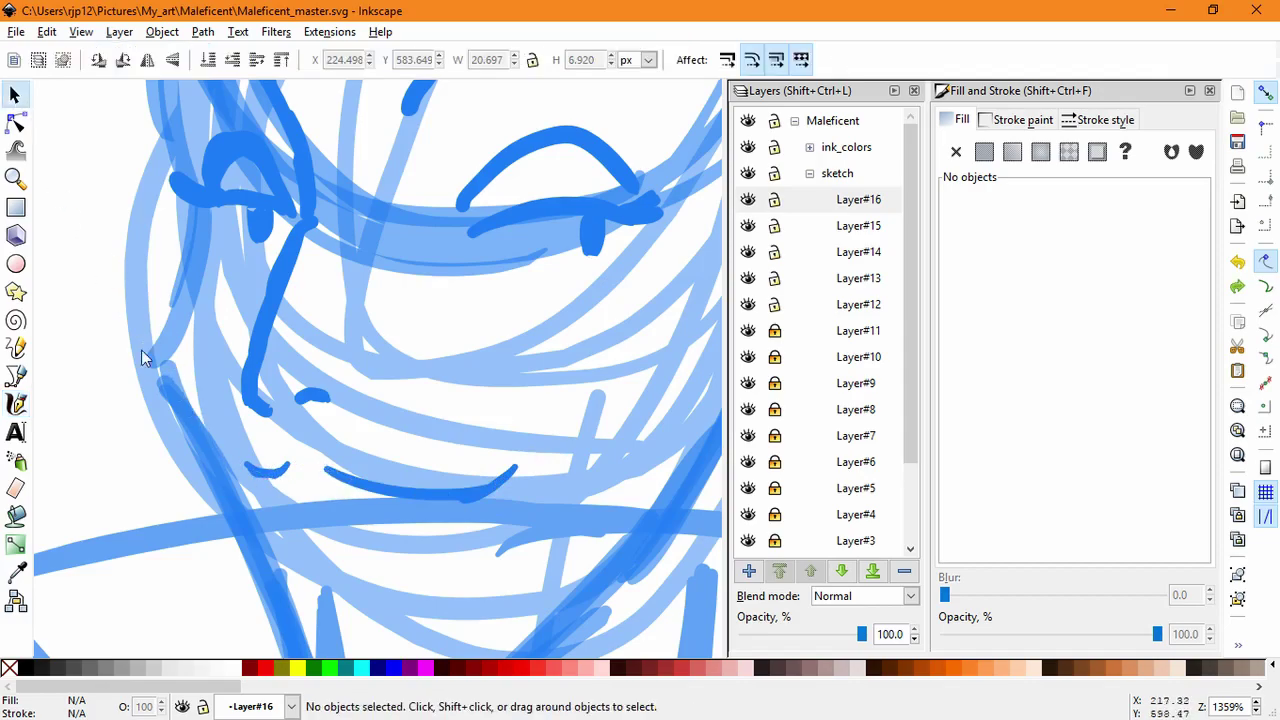
{"action": "left_click_drag", "start_coordinate": [180, 425], "coordinate": [543, 545]}
{"action": "left_click", "coordinate": [513, 471]}
{"action": "left_click_drag", "start_coordinate": [233, 477], "coordinate": [233, 486]}
{"action": "key", "text": "Escape"}
Step: Draw the lower lip at width 2 as a deep curve joining the right mouth corner to the left one
{"action": "left_click_drag", "start_coordinate": [505, 473], "coordinate": [538, 525]}
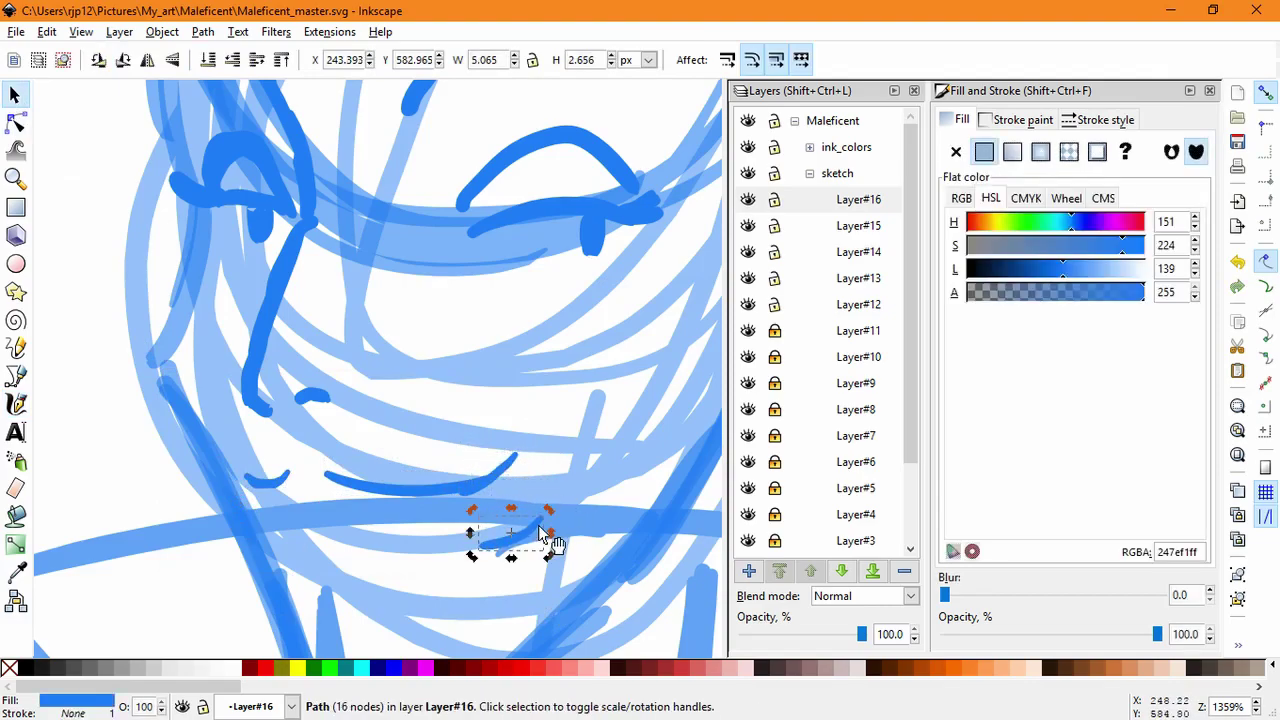
{"action": "key", "text": "Delete"}
{"action": "mouse_move", "coordinate": [506, 472]}
{"action": "left_mouse_down"}
{"action": "mouse_move", "coordinate": [525, 463]}
{"action": "mouse_move", "coordinate": [503, 463]}
{"action": "mouse_move", "coordinate": [468, 515]}
{"action": "mouse_move", "coordinate": [428, 531]}
{"action": "mouse_move", "coordinate": [514, 467]}
{"action": "mouse_move", "coordinate": [409, 515]}
{"action": "mouse_move", "coordinate": [334, 528]}
{"action": "left_mouse_up"}
{"action": "key", "text": "Escape"}
{"action": "left_click", "coordinate": [16, 403]}
{"action": "key", "text": "ctrl+z"}
{"action": "key", "text": "ctrl+z"}
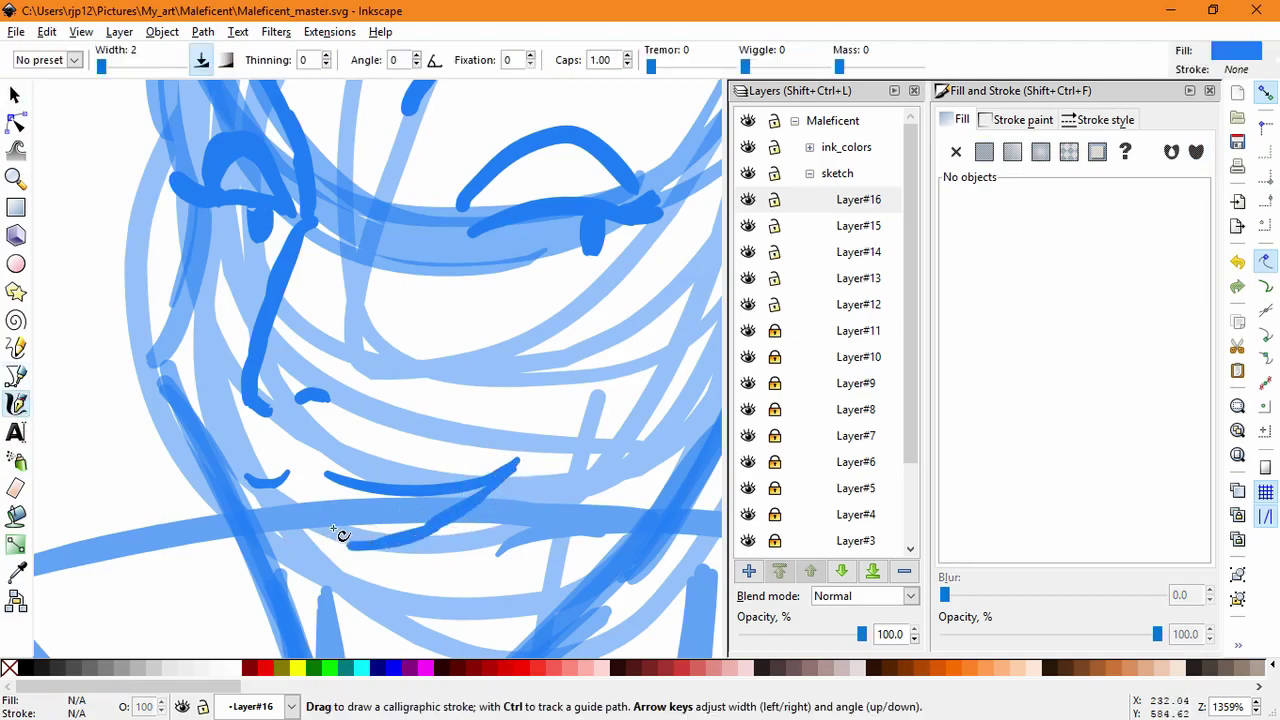
{"action": "left_click_drag", "start_coordinate": [253, 487], "coordinate": [381, 549]}
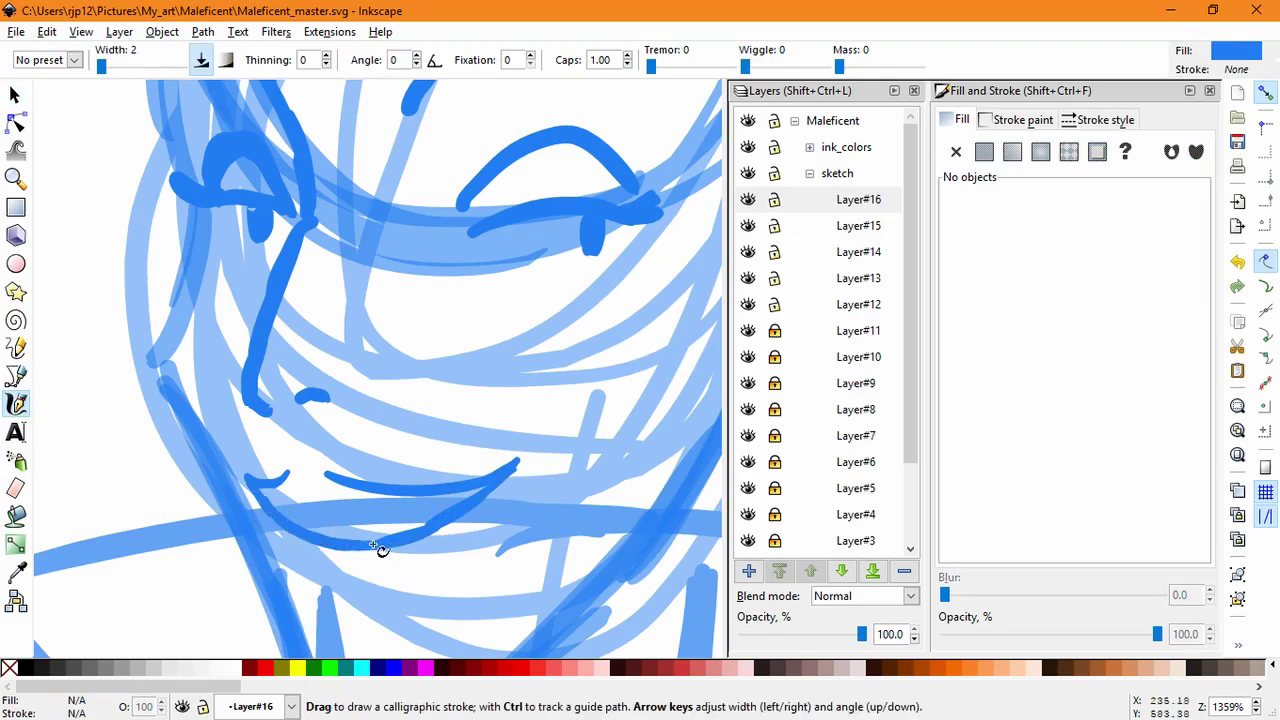
Step: Select all the lip strokes, widen them slightly and tilt the mouth up a little toward the right corner
{"action": "left_click", "coordinate": [8, 90]}
{"action": "left_click_drag", "start_coordinate": [538, 594], "coordinate": [216, 375]}
{"action": "left_click", "coordinate": [478, 482]}
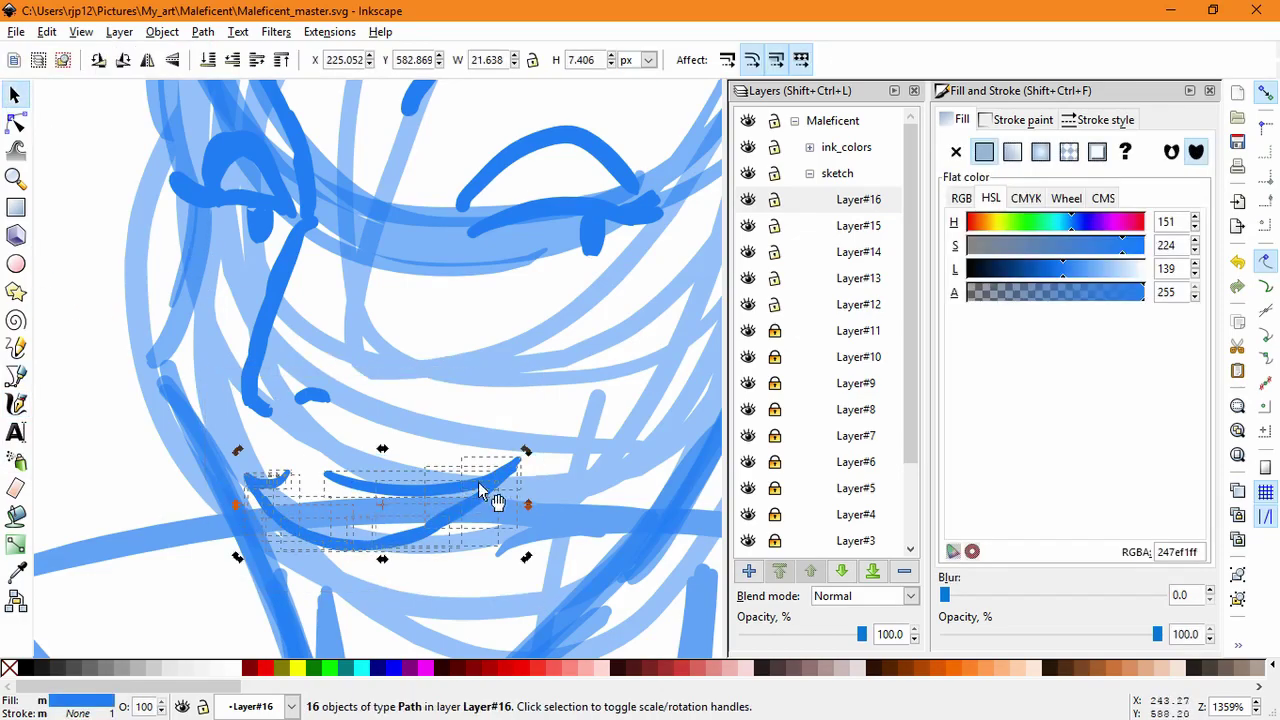
{"action": "mouse_move", "coordinate": [530, 506]}
{"action": "left_mouse_down"}
{"action": "mouse_move", "coordinate": [530, 494]}
{"action": "mouse_move", "coordinate": [541, 502]}
{"action": "left_mouse_up"}
{"action": "left_click", "coordinate": [489, 482]}
Step: Narrow the strokes of the mouth's left part slightly, and shift the lip strokes left to tighten the mouth
{"action": "left_click_drag", "start_coordinate": [214, 409], "coordinate": [420, 606]}
{"action": "left_click", "coordinate": [398, 540], "text": "shift"}
{"action": "left_click", "coordinate": [229, 512]}
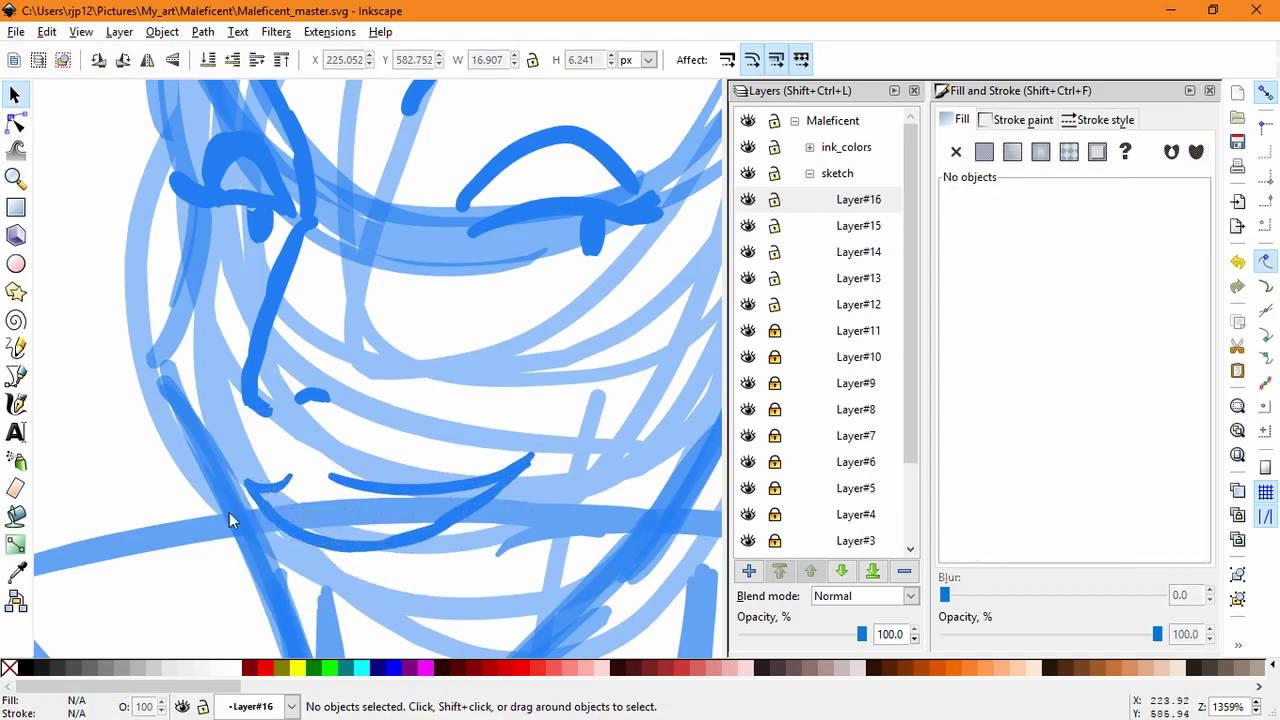
{"action": "left_click_drag", "start_coordinate": [218, 448], "coordinate": [442, 587]}
{"action": "left_click", "coordinate": [402, 541], "text": "shift"}
{"action": "left_click_drag", "start_coordinate": [239, 513], "coordinate": [250, 512]}
{"action": "left_click_drag", "start_coordinate": [218, 422], "coordinate": [581, 600]}
{"action": "left_click_drag", "start_coordinate": [411, 482], "coordinate": [394, 482]}
{"action": "left_click", "coordinate": [170, 522]}
Step: Finish the mouth with width-2 strokes closing the upper lip and parting the lips, and add a new layer above Layer#16
{"action": "left_click", "coordinate": [16, 403]}
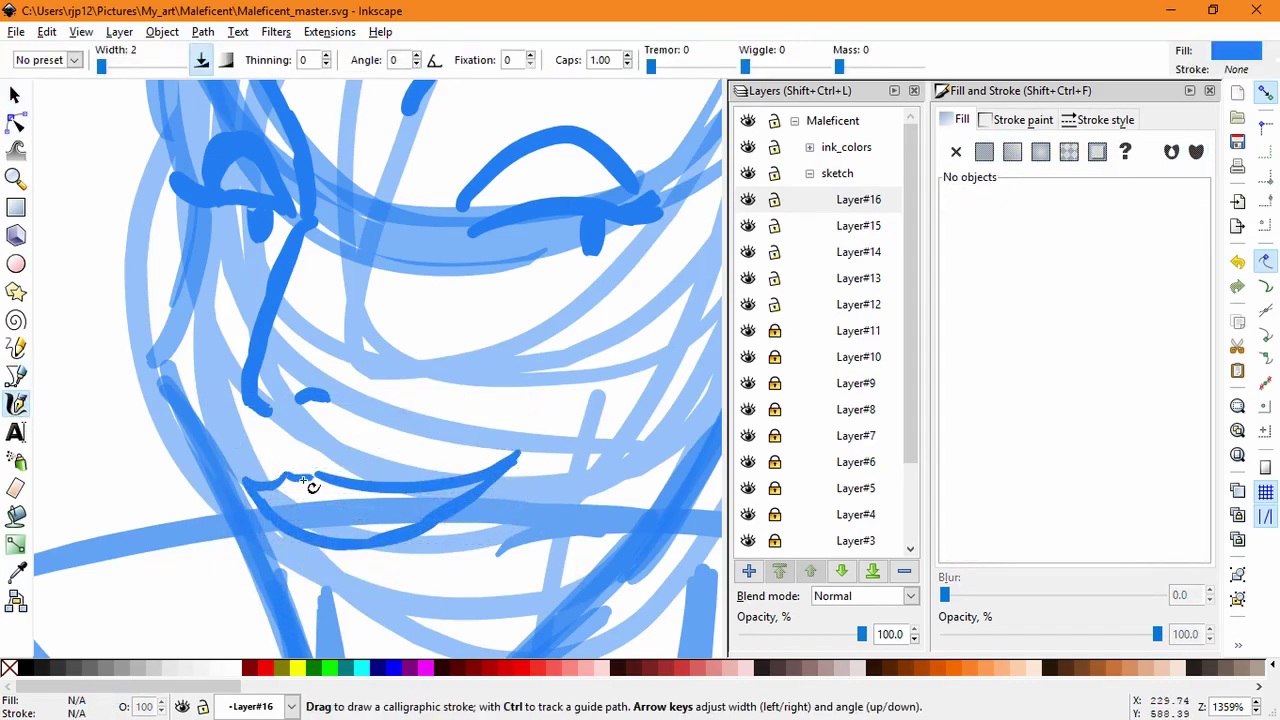
{"action": "mouse_move", "coordinate": [303, 479]}
{"action": "left_mouse_down"}
{"action": "mouse_move", "coordinate": [252, 486]}
{"action": "mouse_move", "coordinate": [366, 523]}
{"action": "mouse_move", "coordinate": [446, 504]}
{"action": "mouse_move", "coordinate": [485, 478]}
{"action": "left_mouse_up"}
{"action": "key", "text": "shift+ctrl+n"}
{"action": "key", "text": "Return"}
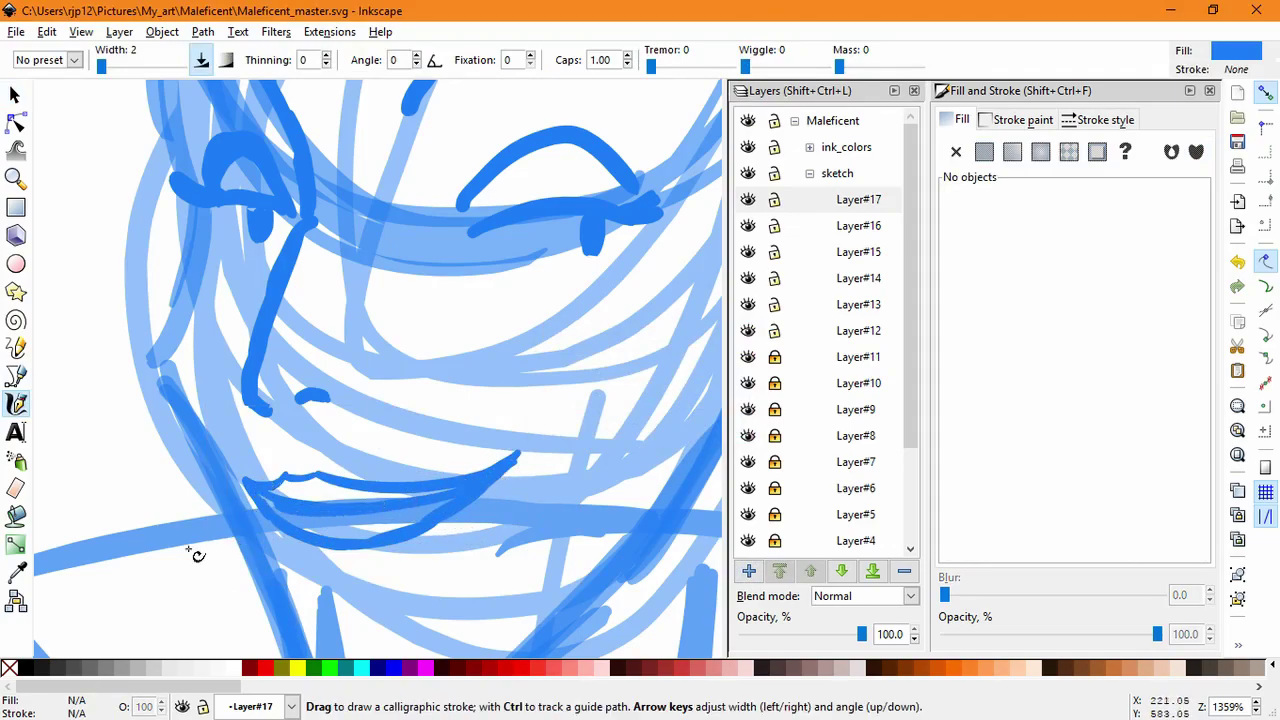
Step: Add a short calligraphic stroke to the lips at the left corner of the mouth
{"action": "left_click_drag", "start_coordinate": [245, 493], "coordinate": [328, 511]}
{"action": "scroll", "coordinate": [575, 450], "scroll_direction": "down", "scroll_amount": 2}
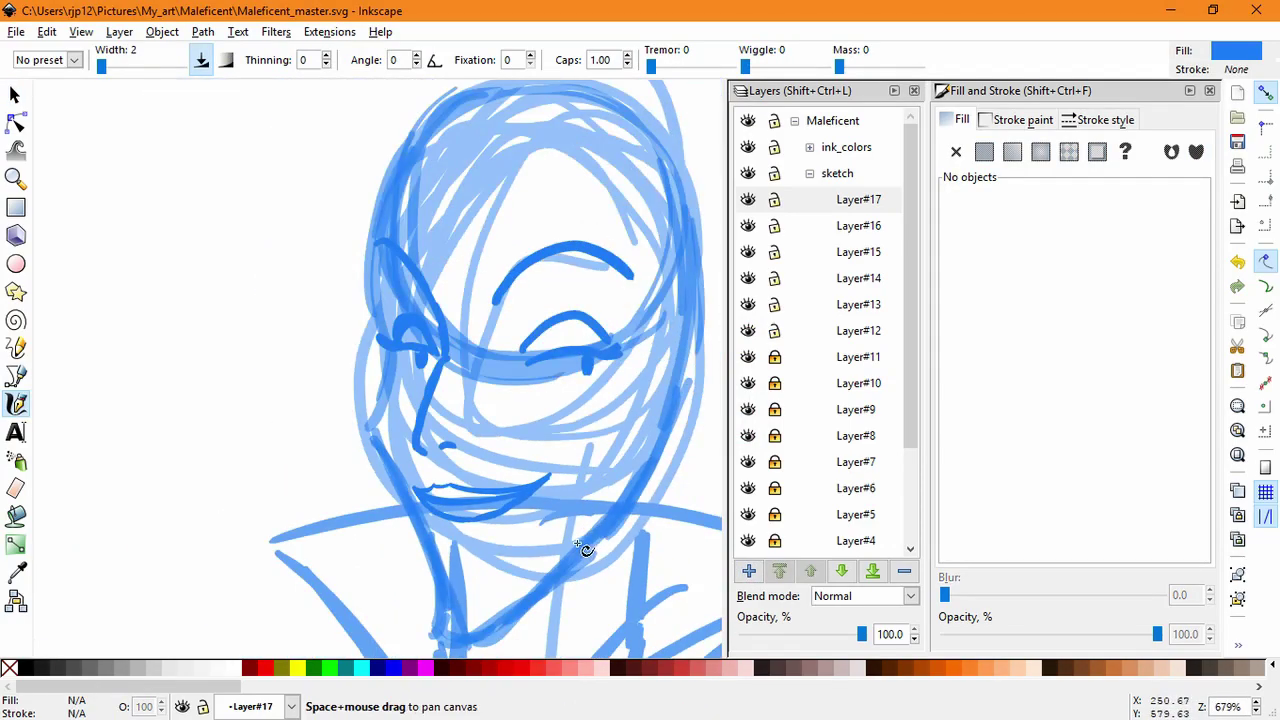
{"action": "left_click_drag", "start_coordinate": [574, 449], "coordinate": [546, 488]}
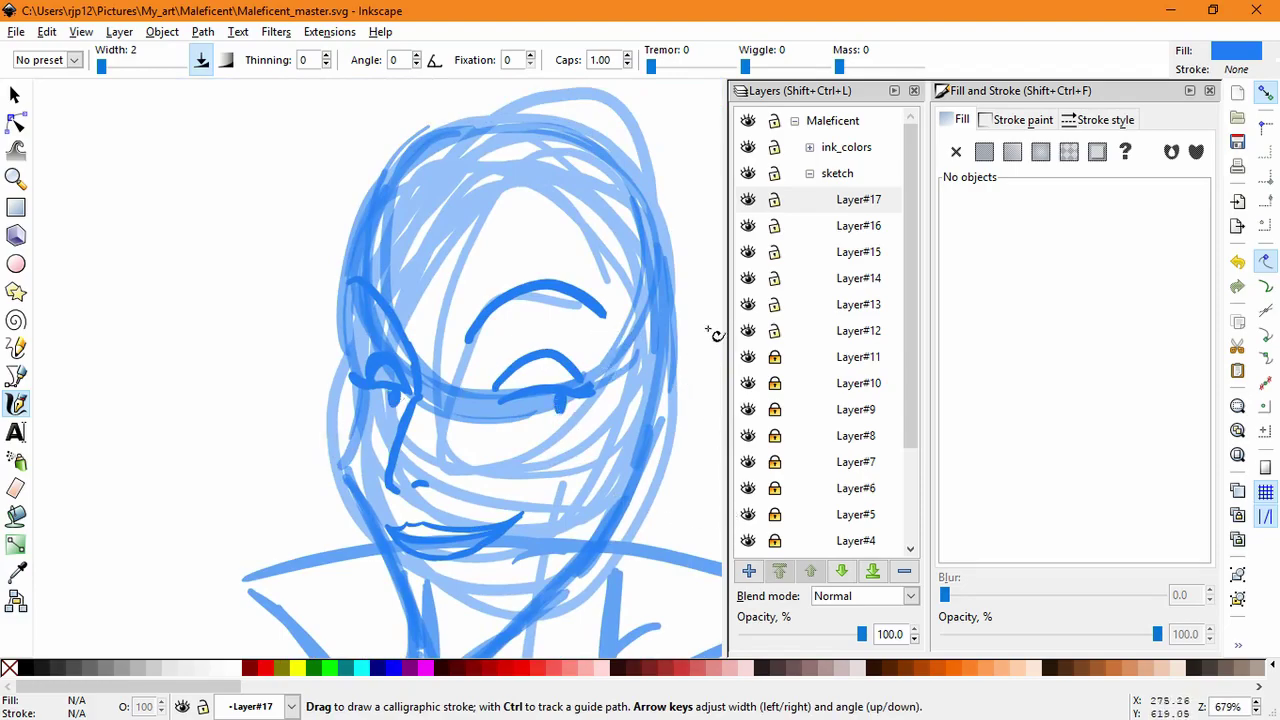
Step: Toggle the visibility of Layer#13 down to Layer#8 one by one to examine which strokes each holds
{"action": "left_click", "coordinate": [748, 330]}
{"action": "left_click", "coordinate": [753, 305]}
{"action": "left_click", "coordinate": [751, 305]}
{"action": "left_click", "coordinate": [748, 330]}
{"action": "left_click", "coordinate": [748, 357]}
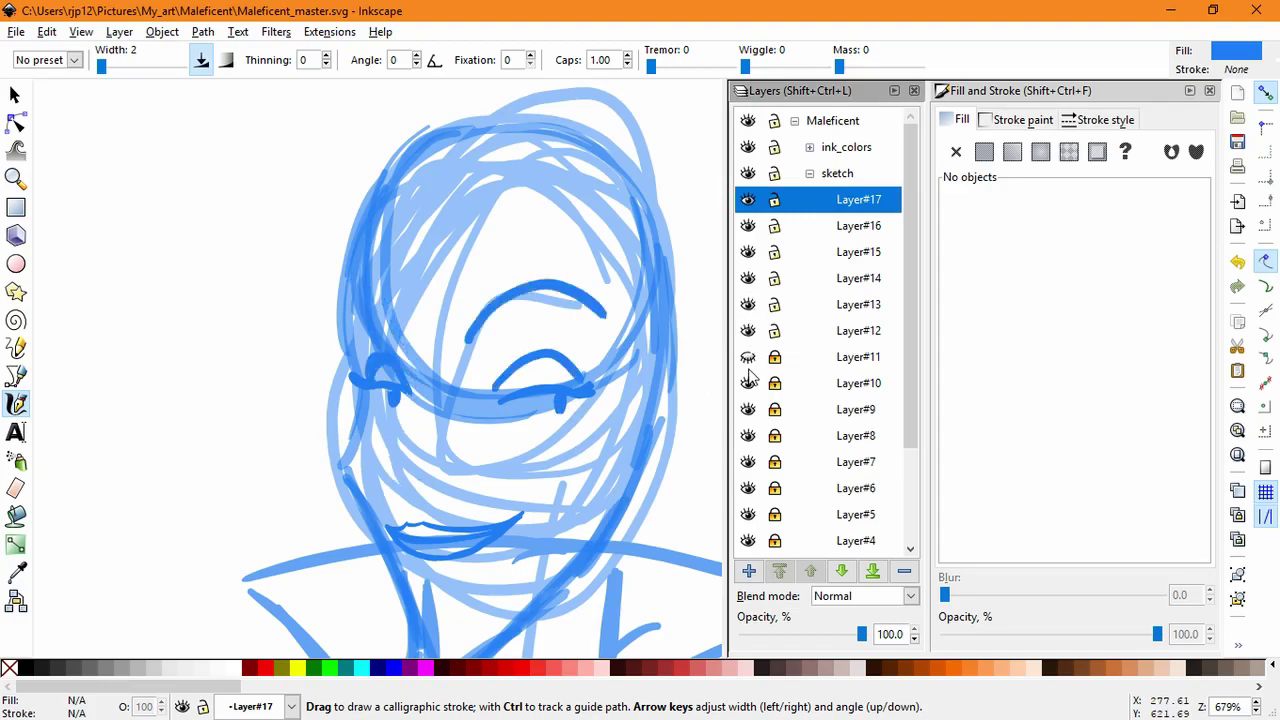
{"action": "left_click", "coordinate": [748, 357]}
{"action": "left_click", "coordinate": [749, 384]}
{"action": "left_click", "coordinate": [750, 386]}
{"action": "left_click", "coordinate": [749, 411]}
{"action": "left_click", "coordinate": [749, 411]}
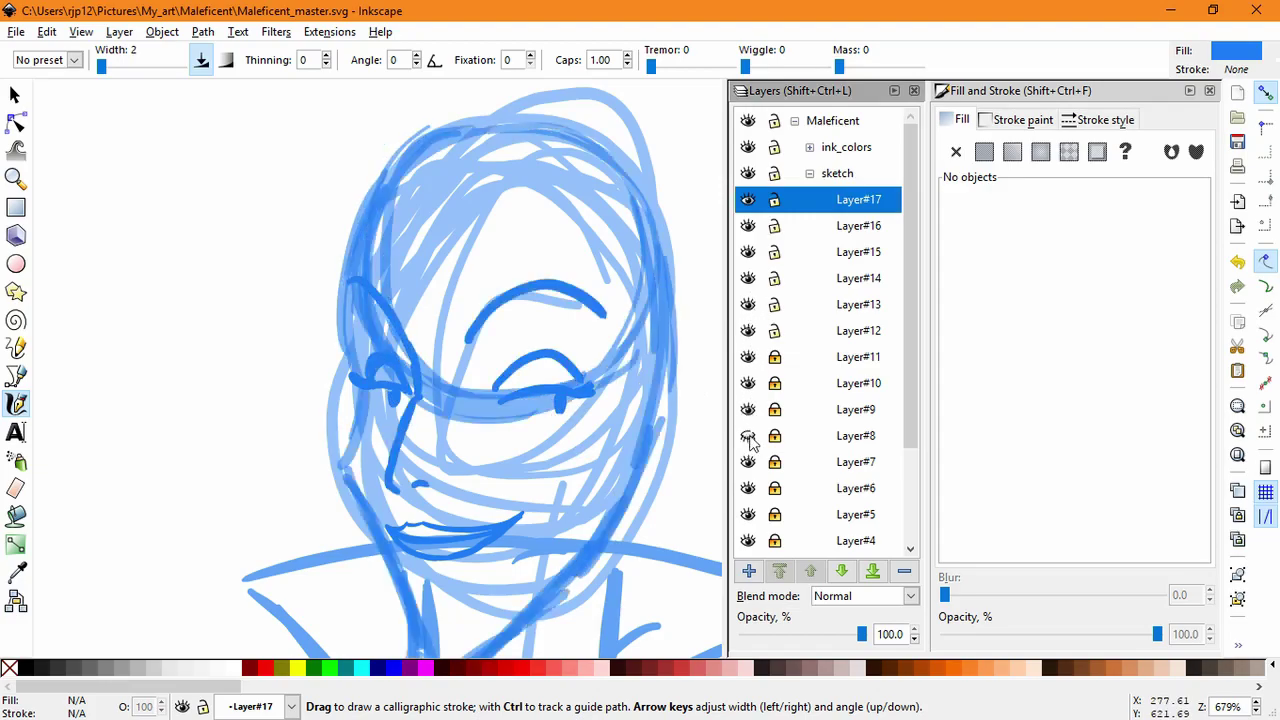
Step: Hide the rough head strokes on the lowest sketch layer and the head circle on Layer#9
{"action": "scroll", "coordinate": [753, 517], "scroll_direction": "down", "scroll_amount": 5}
{"action": "left_click", "coordinate": [750, 517]}
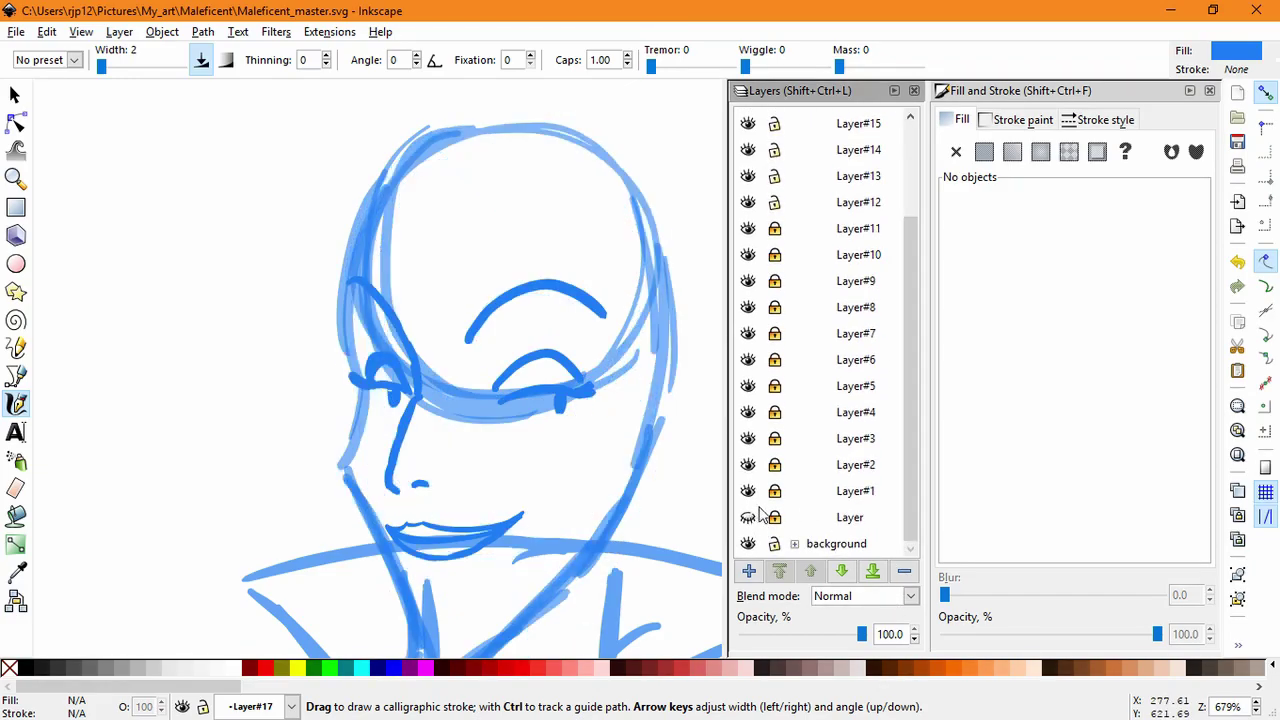
{"action": "left_click_drag", "start_coordinate": [906, 425], "coordinate": [900, 244]}
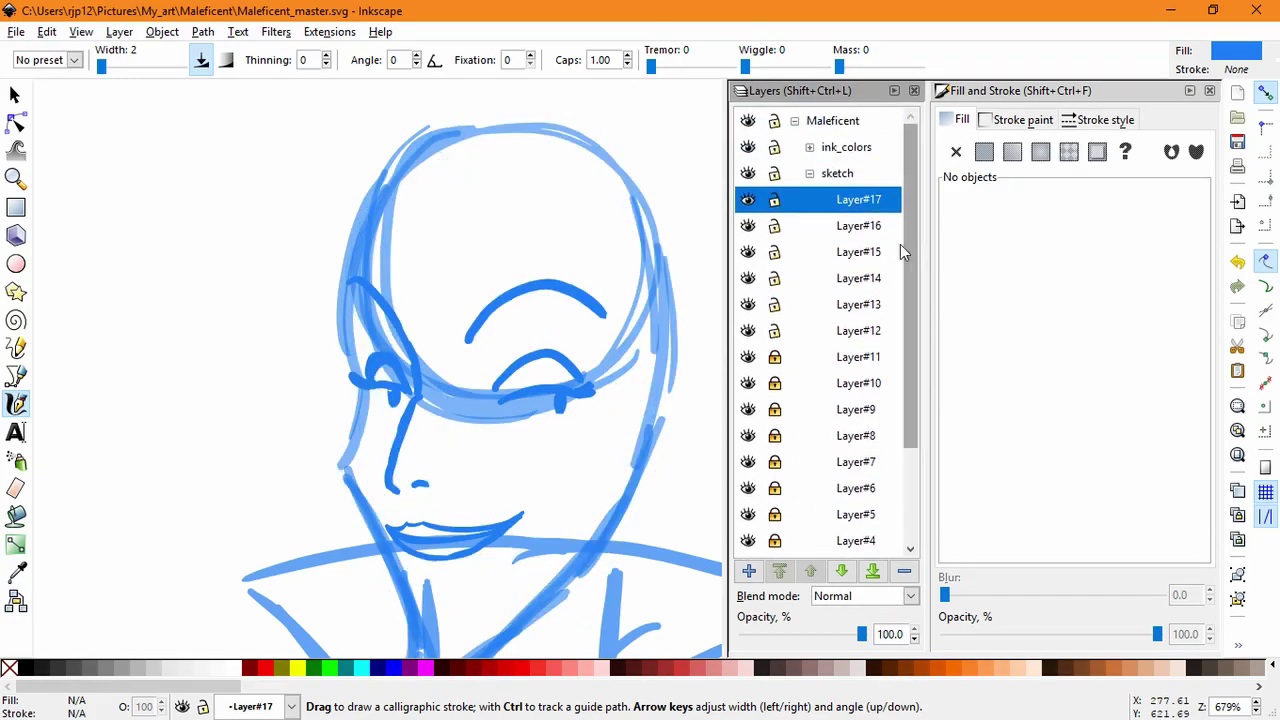
{"action": "left_click", "coordinate": [748, 331]}
{"action": "left_click", "coordinate": [748, 331]}
{"action": "left_click", "coordinate": [748, 357]}
{"action": "left_click", "coordinate": [748, 357]}
{"action": "left_click", "coordinate": [748, 383]}
{"action": "left_click", "coordinate": [748, 383]}
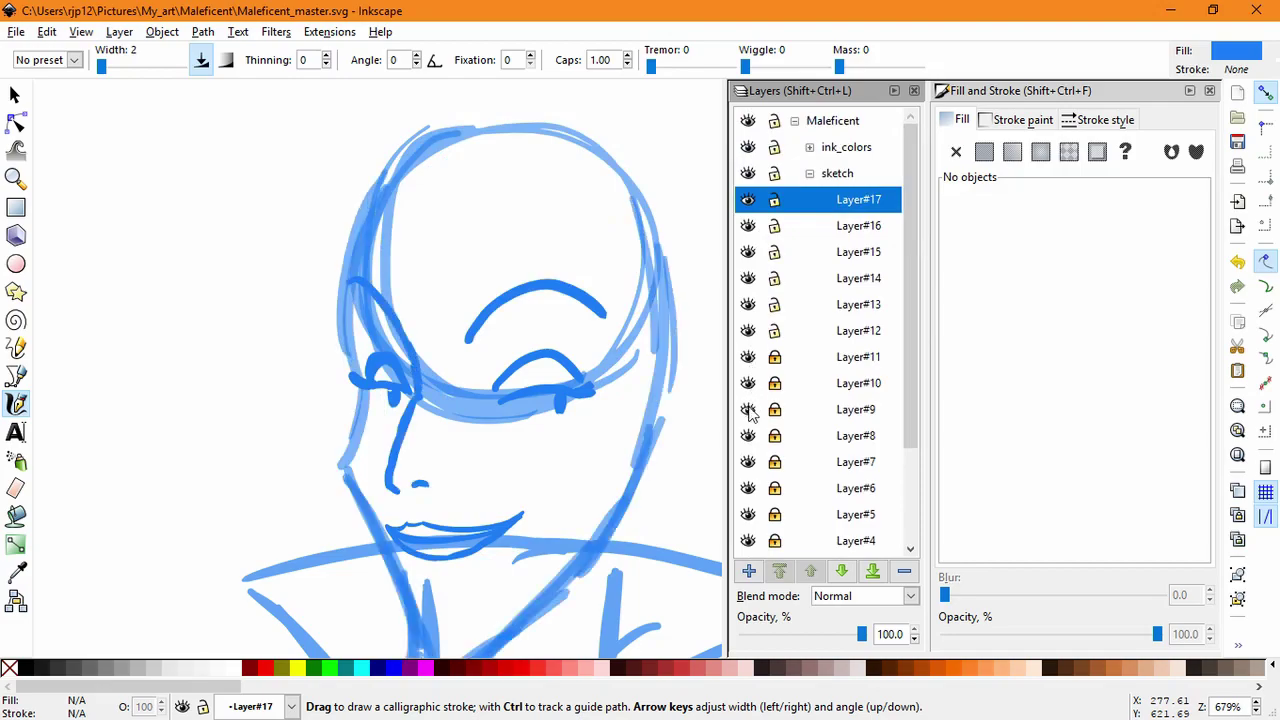
{"action": "left_click", "coordinate": [748, 409]}
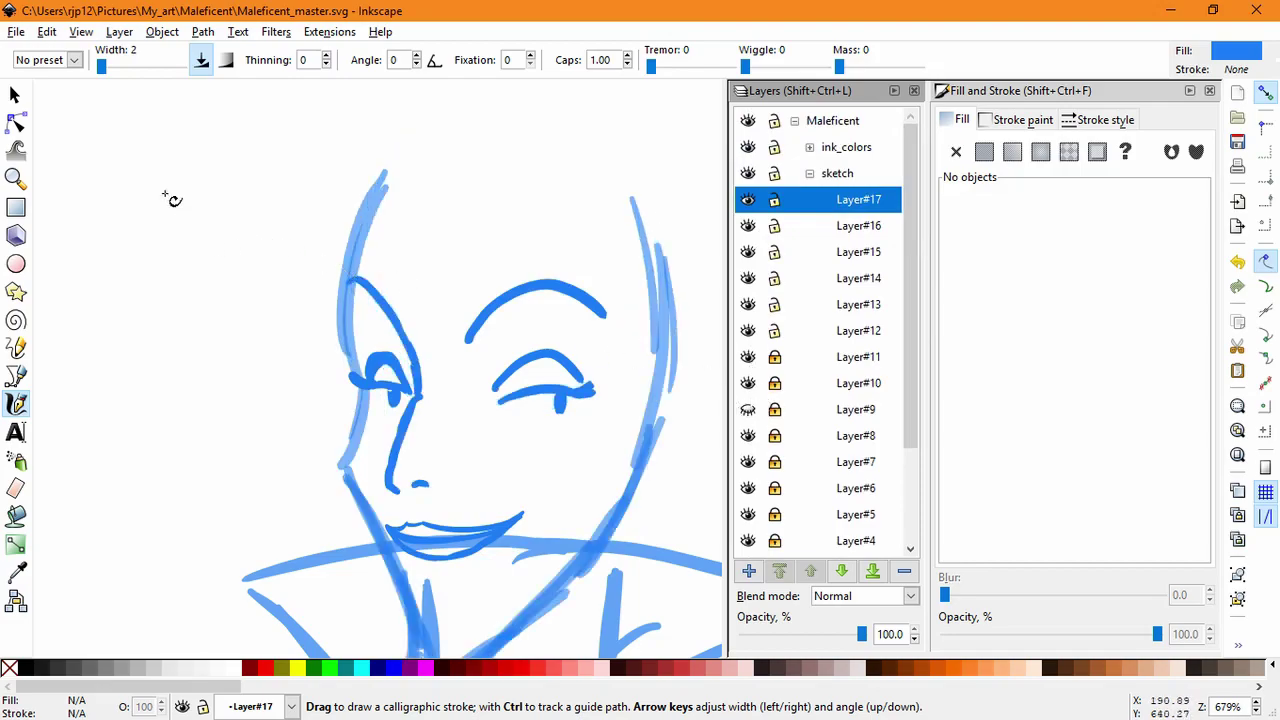
Step: Unlock Layer#11 and toggle the visibility of Layer#10, Layer#11 and Layer#12 to identify the brow and face strokes
{"action": "left_click", "coordinate": [15, 95]}
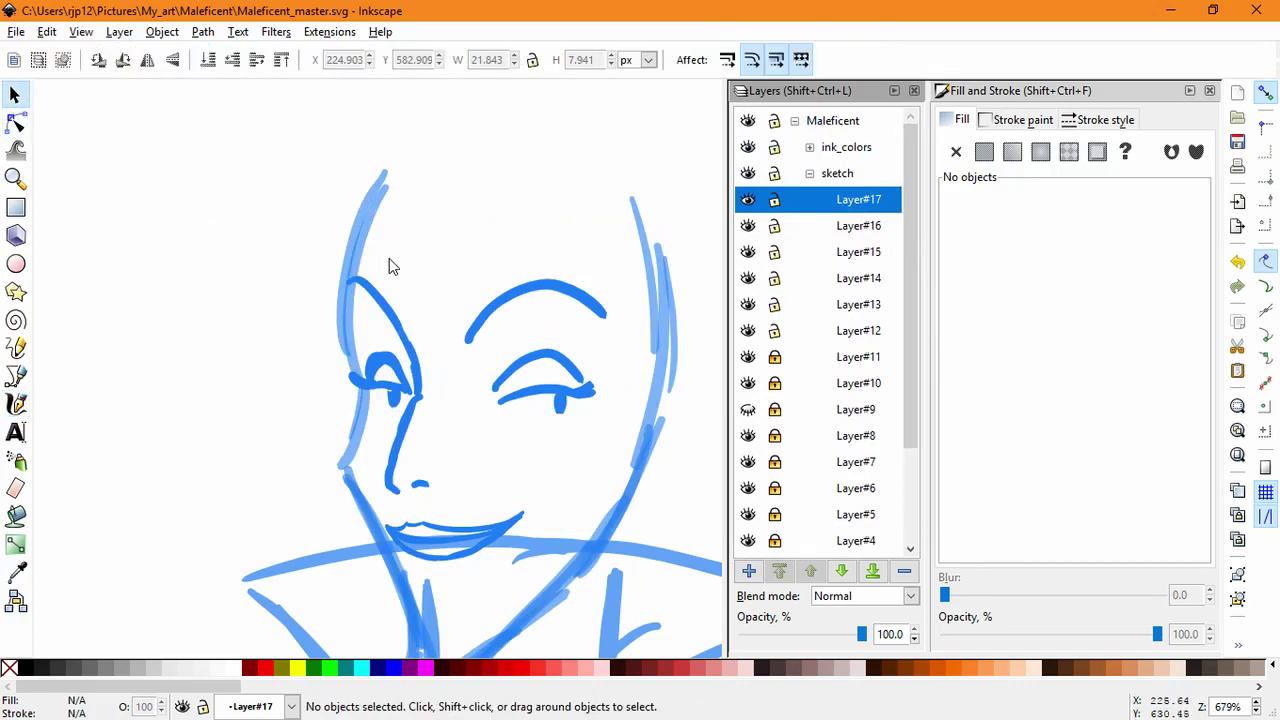
{"action": "left_click", "coordinate": [369, 294]}
{"action": "left_click", "coordinate": [753, 226]}
{"action": "double_click", "coordinate": [749, 360]}
{"action": "left_click", "coordinate": [748, 383]}
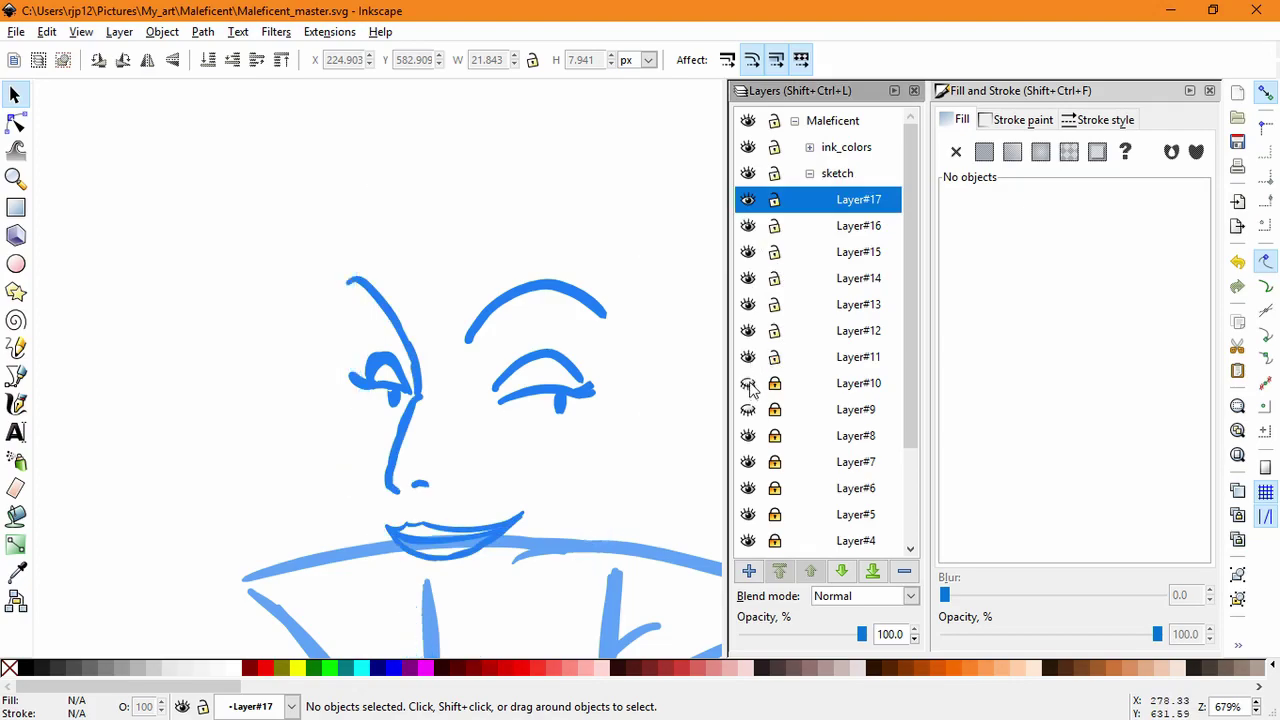
{"action": "left_click", "coordinate": [748, 383]}
{"action": "left_click", "coordinate": [748, 383]}
{"action": "left_click", "coordinate": [748, 383]}
{"action": "left_click", "coordinate": [748, 357]}
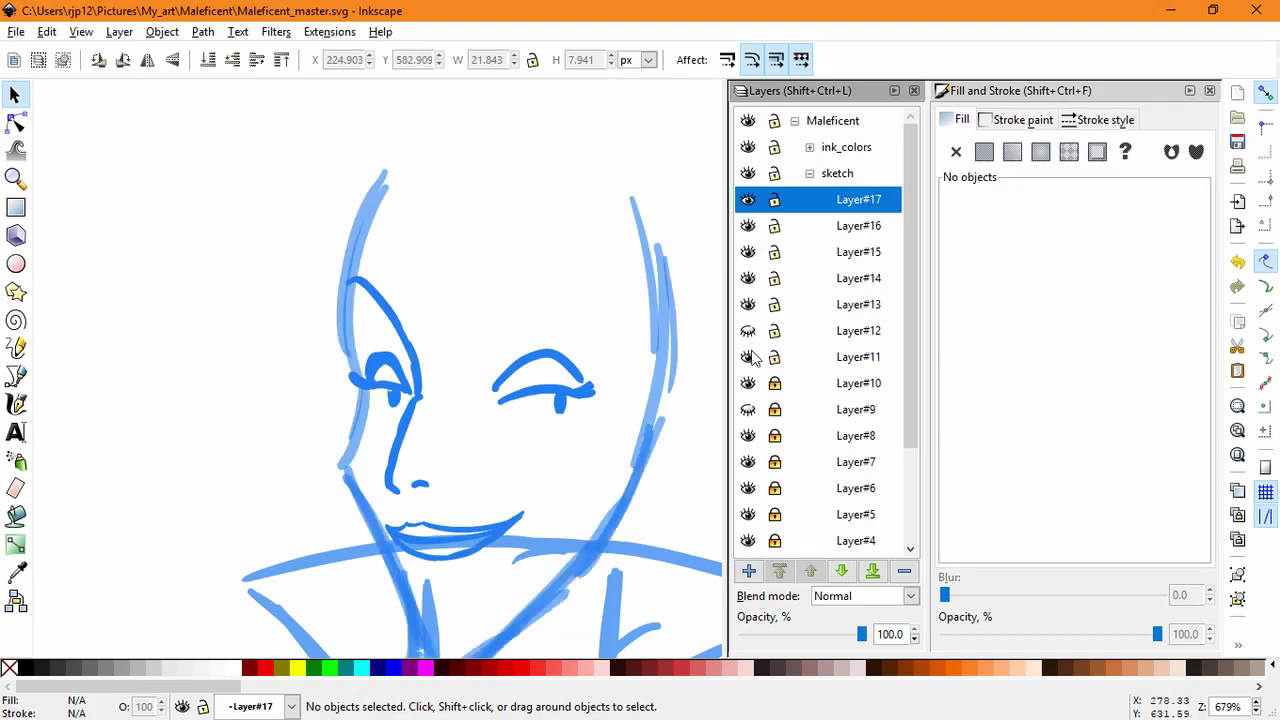
{"action": "left_click", "coordinate": [748, 357]}
Step: Lock Layer#13 through Layer#17 so that the left eyebrow strokes can be selected on their own
{"action": "left_click", "coordinate": [350, 287]}
{"action": "left_click_drag", "start_coordinate": [384, 270], "coordinate": [432, 372]}
{"action": "left_click", "coordinate": [394, 277]}
{"action": "key", "text": "Escape"}
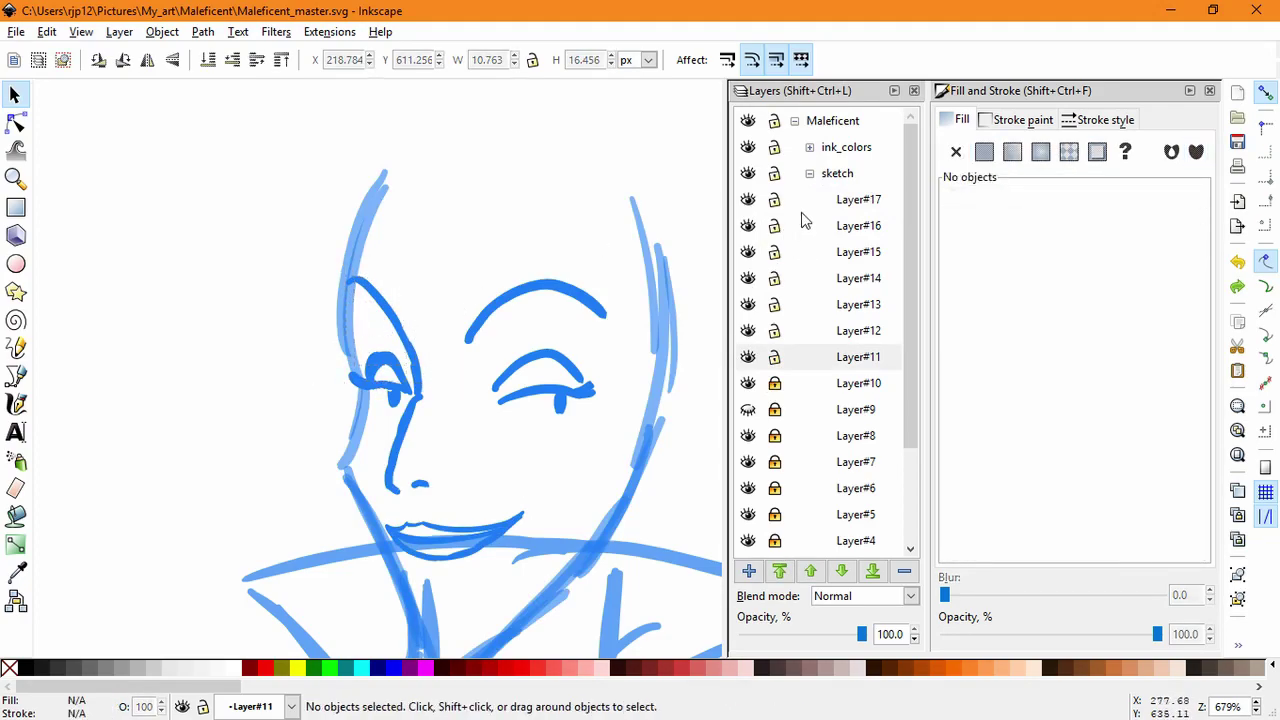
{"action": "left_click_drag", "start_coordinate": [334, 268], "coordinate": [451, 394]}
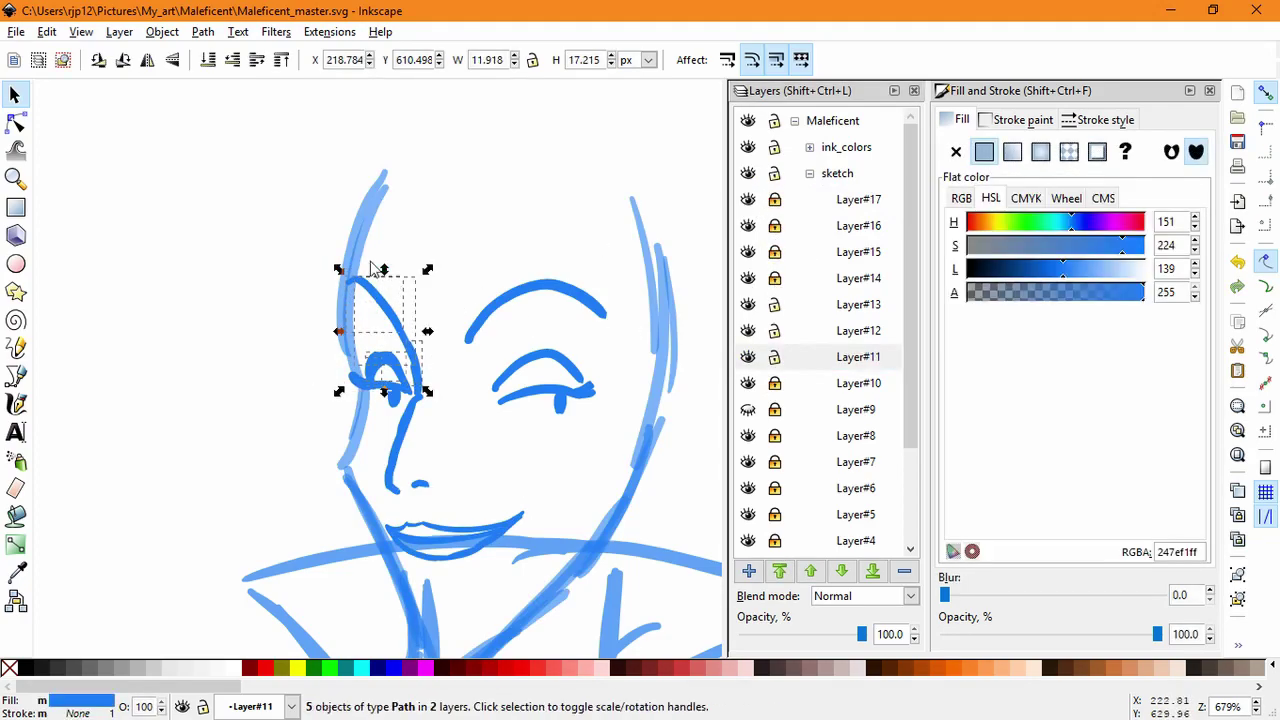
{"action": "left_click", "coordinate": [777, 303]}
{"action": "left_click", "coordinate": [455, 308]}
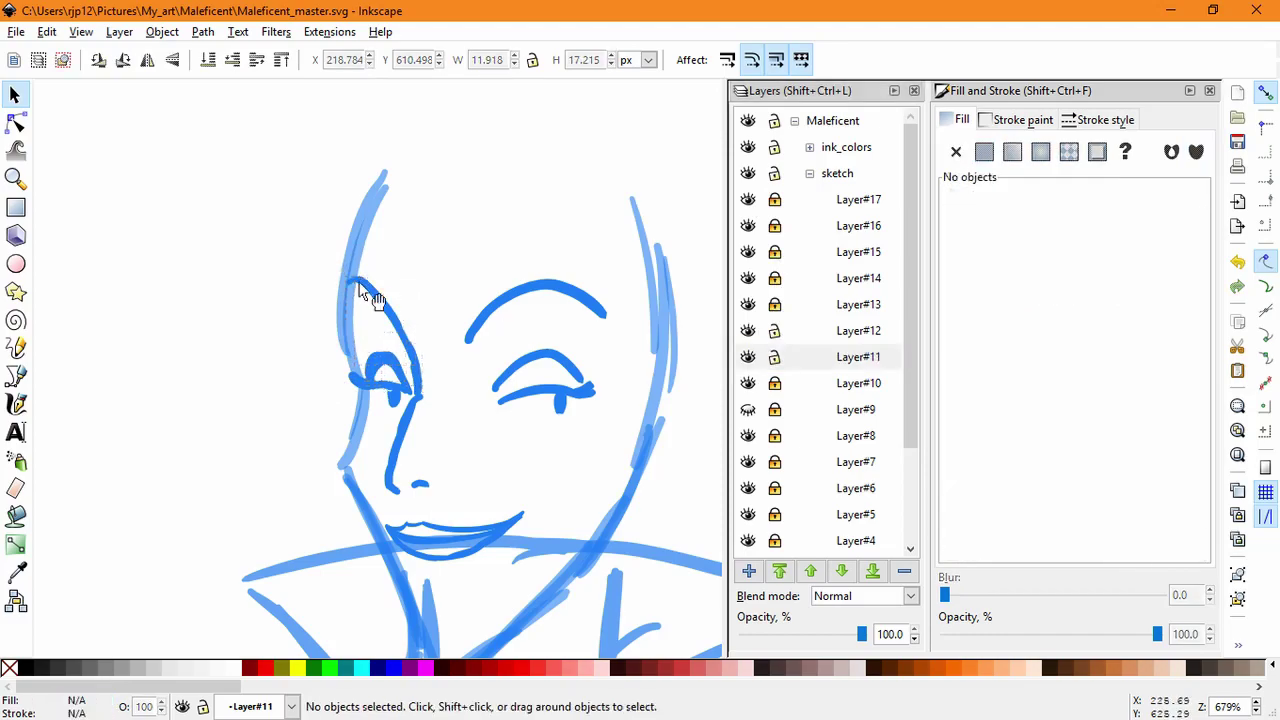
Step: Squash the left eyebrow to about 15.3 px high, skew it slightly, and move the right eyebrow a little lower
{"action": "left_click_drag", "start_coordinate": [319, 261], "coordinate": [443, 398]}
{"action": "left_click", "coordinate": [436, 380]}
{"action": "left_click_drag", "start_coordinate": [386, 266], "coordinate": [384, 291]}
{"action": "left_click", "coordinate": [410, 350]}
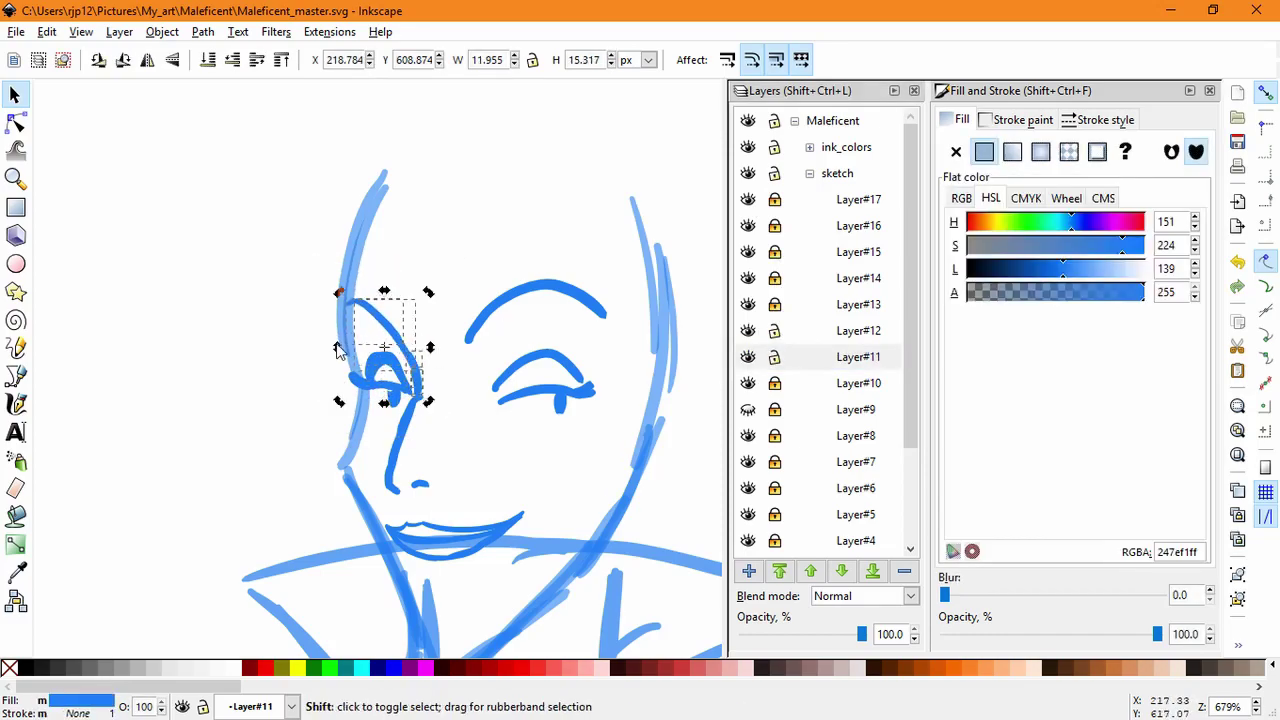
{"action": "left_click_drag", "start_coordinate": [338, 347], "coordinate": [337, 357]}
{"action": "left_click_drag", "start_coordinate": [505, 339], "coordinate": [506, 340]}
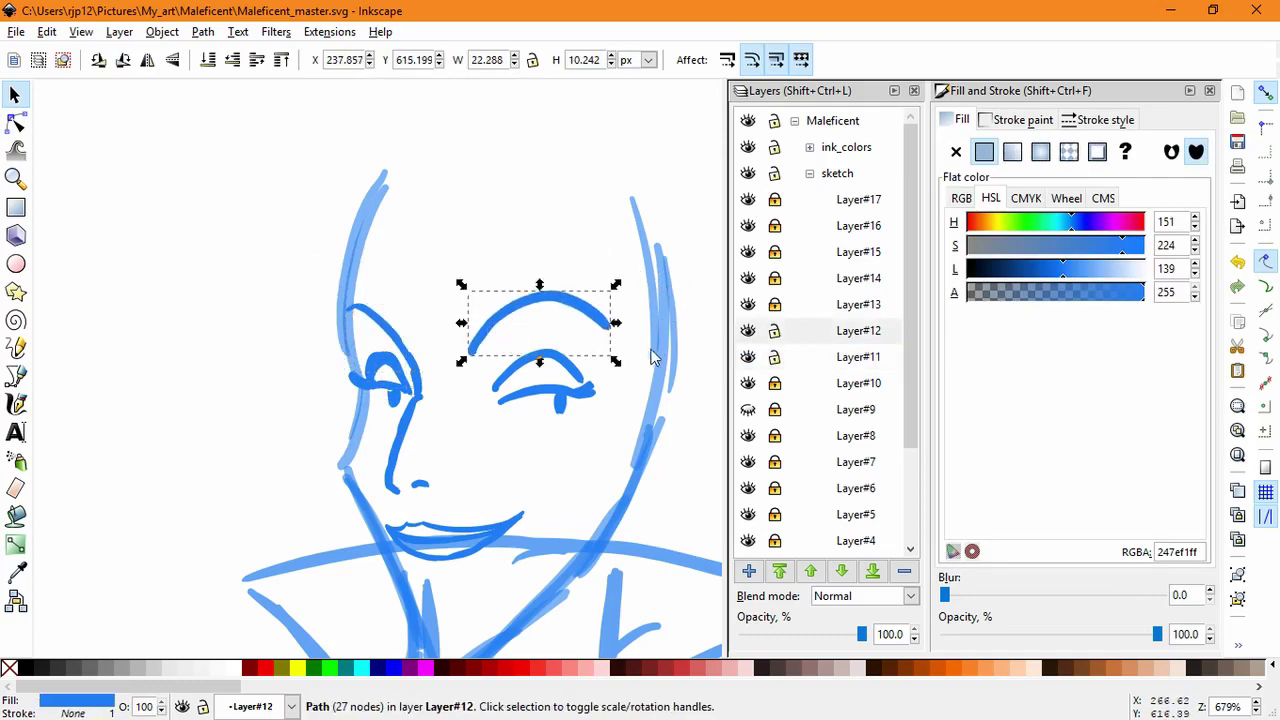
Step: Shorten the nose and nostril strokes from below to about 17.9 px high
{"action": "left_click_drag", "start_coordinate": [442, 504], "coordinate": [343, 360]}
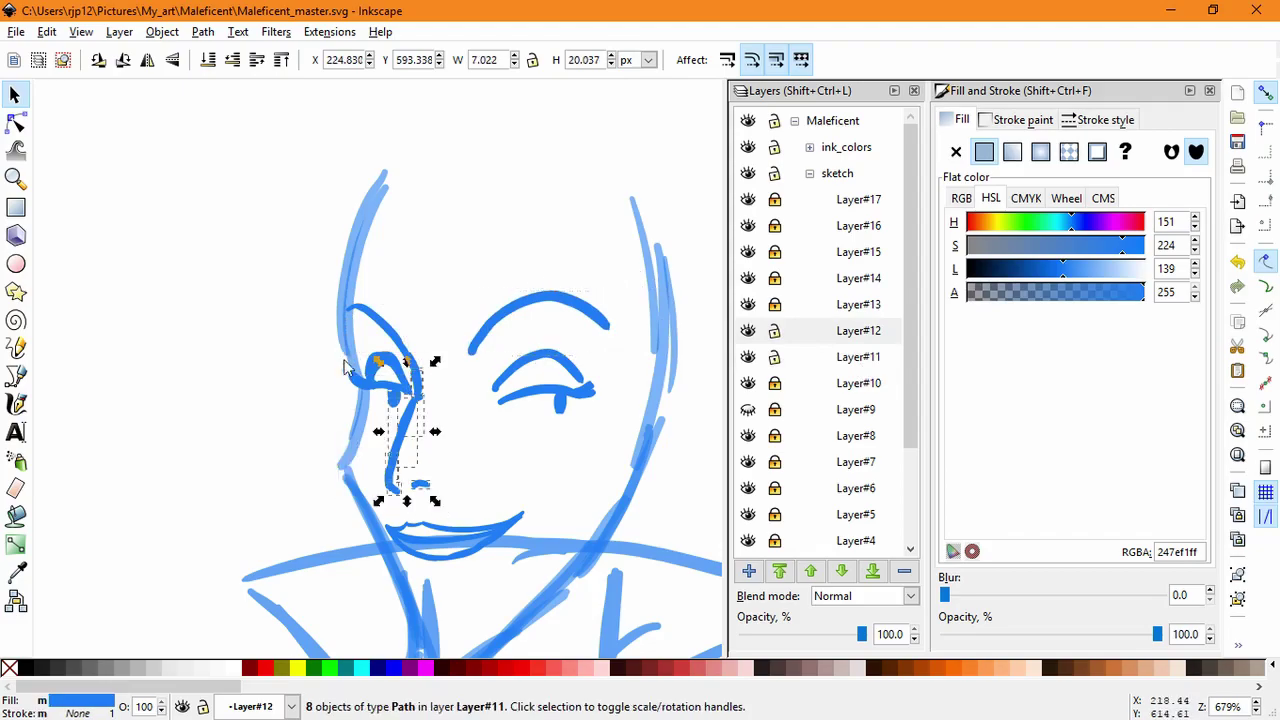
{"action": "mouse_move", "coordinate": [408, 501]}
{"action": "left_mouse_down"}
{"action": "mouse_move", "coordinate": [408, 487]}
{"action": "mouse_move", "coordinate": [397, 491]}
{"action": "mouse_move", "coordinate": [416, 493]}
{"action": "left_mouse_up"}
{"action": "left_click", "coordinate": [408, 471]}
{"action": "left_click", "coordinate": [577, 482]}
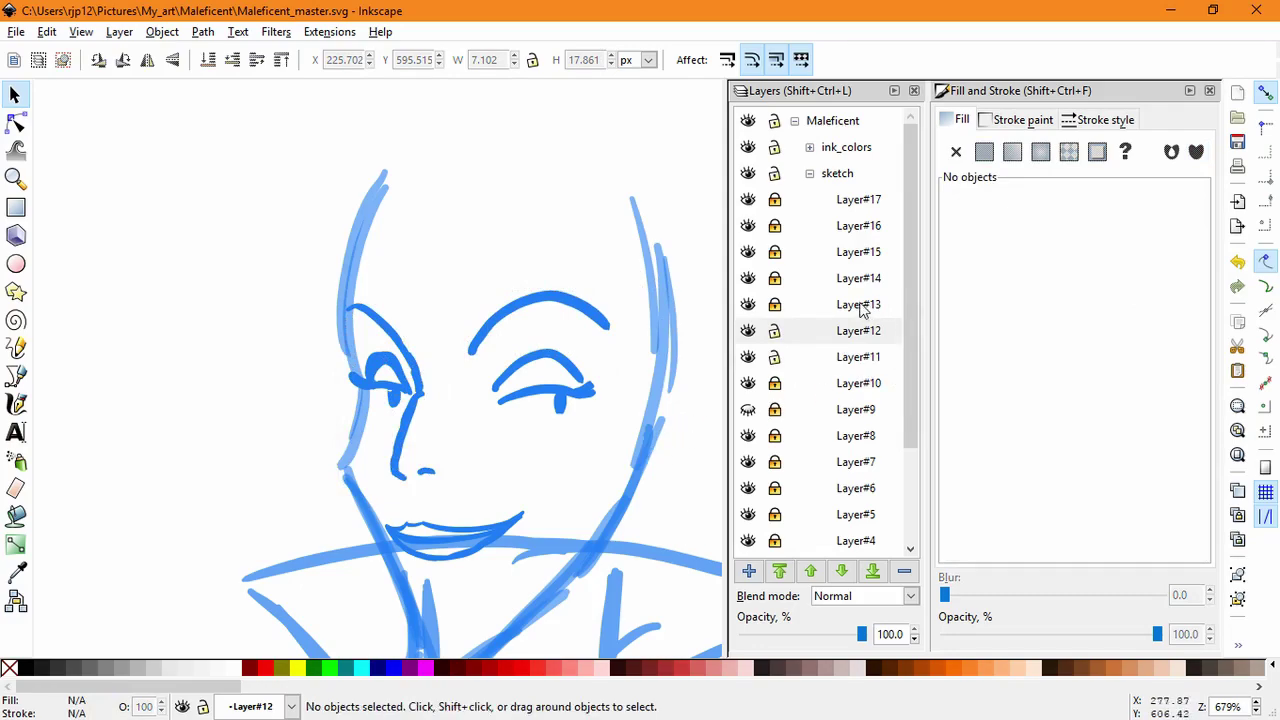
Step: Show the lowest sketch layer and delete its rough construction strokes around the head
{"action": "scroll", "coordinate": [897, 335], "scroll_direction": "down", "scroll_amount": 3}
{"action": "left_click", "coordinate": [755, 518]}
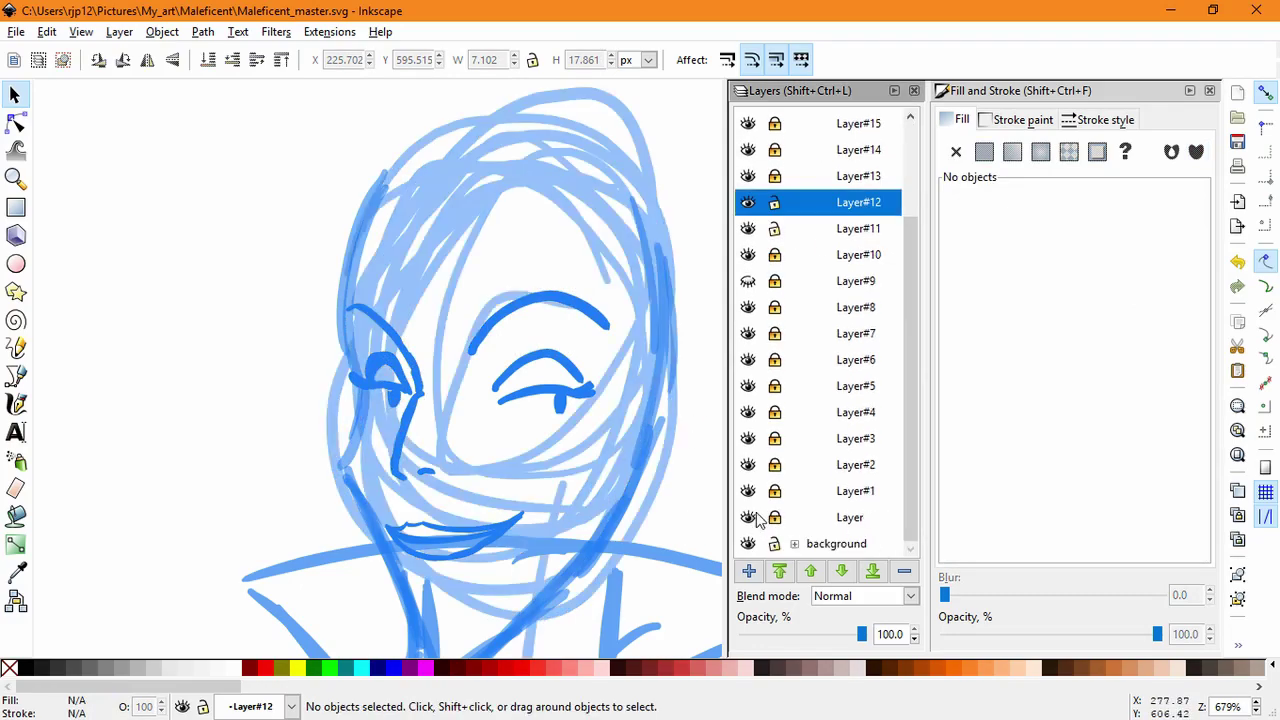
{"action": "mouse_move", "coordinate": [648, 201]}
{"action": "left_mouse_down"}
{"action": "mouse_move", "coordinate": [280, 218]}
{"action": "mouse_move", "coordinate": [281, 250]}
{"action": "left_mouse_up"}
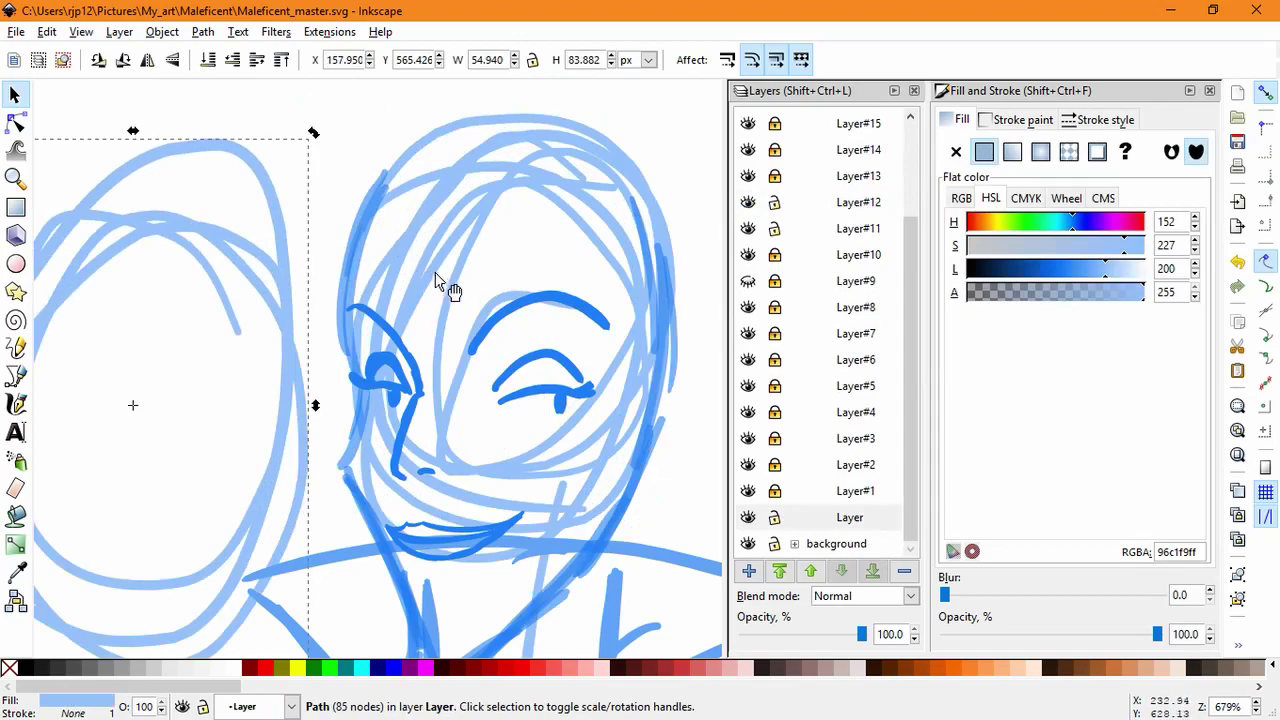
{"action": "key", "text": "Delete"}
{"action": "left_click_drag", "start_coordinate": [434, 269], "coordinate": [176, 269]}
{"action": "key", "text": "Delete"}
{"action": "left_click_drag", "start_coordinate": [457, 192], "coordinate": [273, 268]}
{"action": "left_click_drag", "start_coordinate": [444, 189], "coordinate": [296, 166]}
{"action": "key", "text": "Delete"}
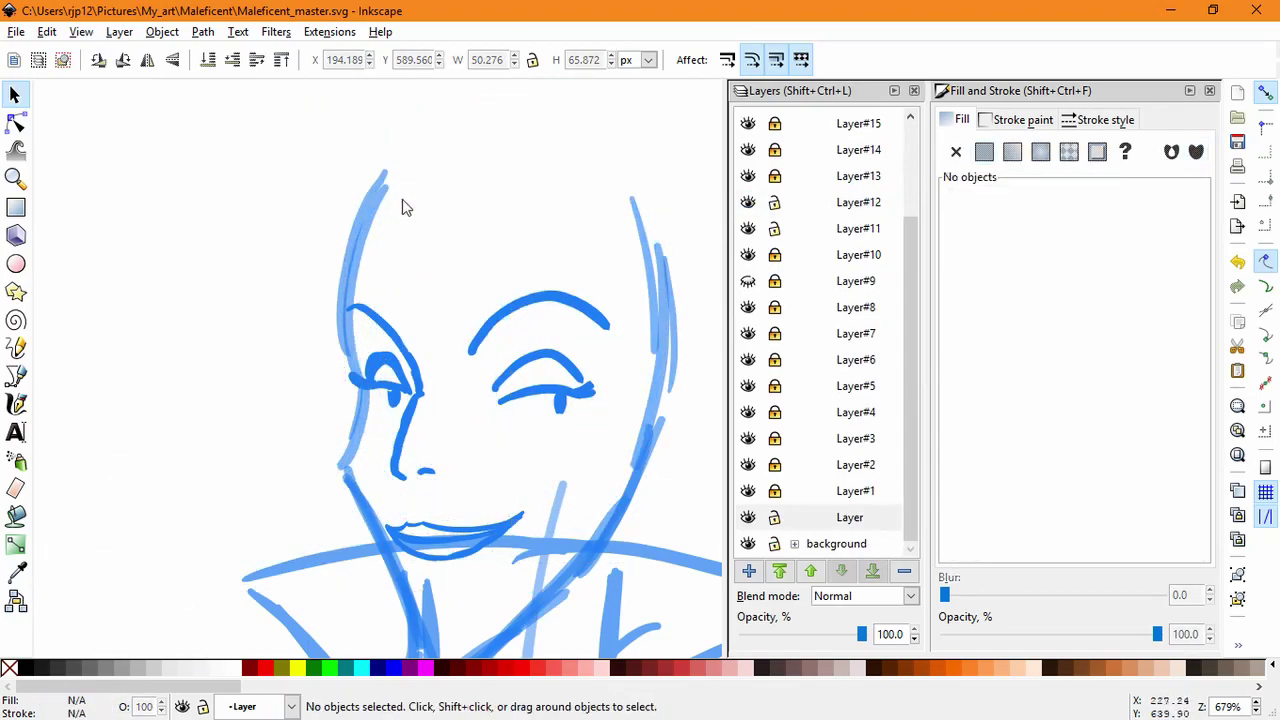
Step: Lock the lowest sketch layer, unlock Layer#13 through Layer#17, and show Layer#9 again
{"action": "left_click", "coordinate": [775, 518]}
{"action": "scroll", "coordinate": [770, 315], "scroll_direction": "up", "scroll_amount": 3}
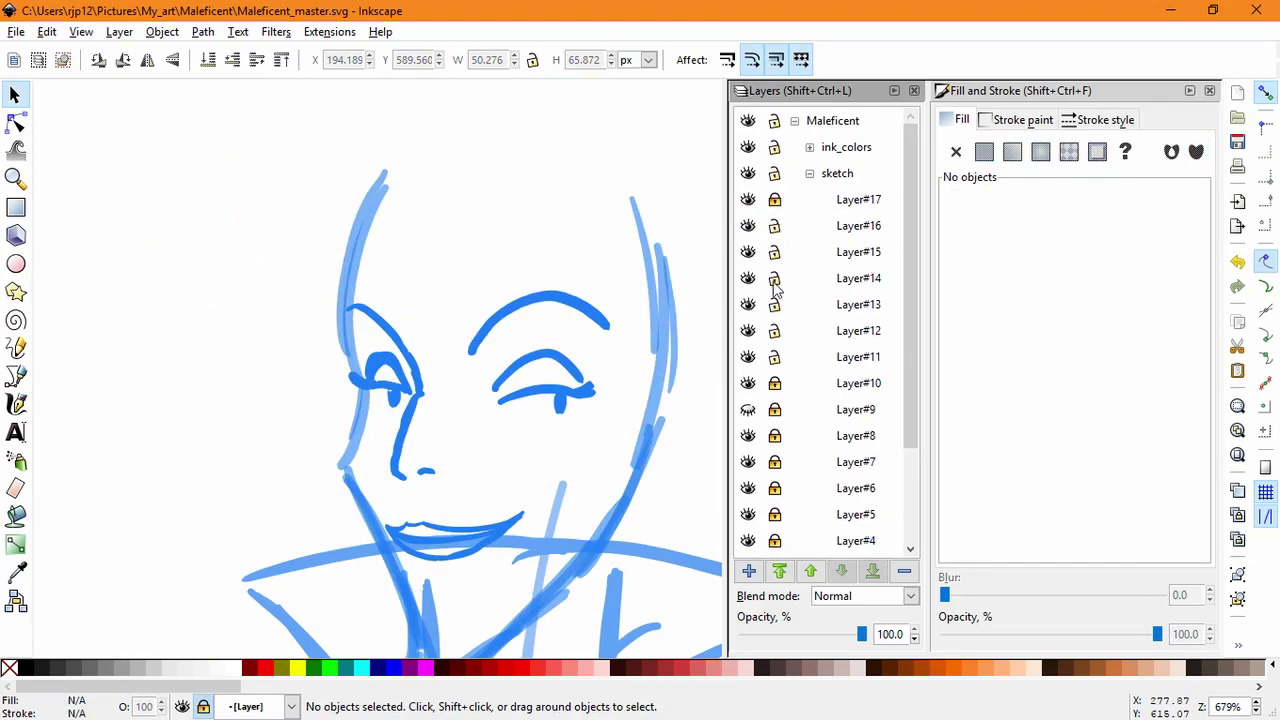
{"action": "left_click", "coordinate": [752, 357]}
{"action": "left_click", "coordinate": [754, 353]}
{"action": "left_click", "coordinate": [747, 409]}
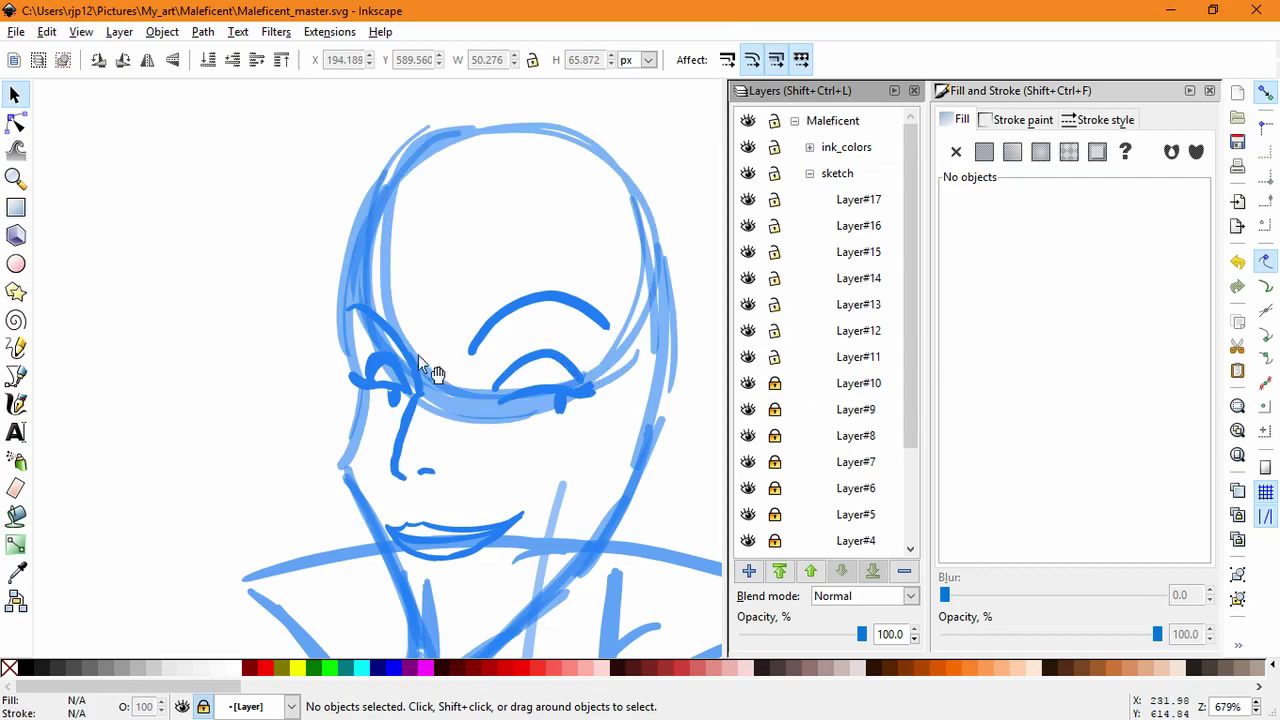
Step: Try to draw a calligraphic hairline stroke across the forehead on Layer#17
{"action": "left_click", "coordinate": [15, 403]}
{"action": "left_click", "coordinate": [858, 199]}
{"action": "left_click_drag", "start_coordinate": [470, 228], "coordinate": [385, 430]}
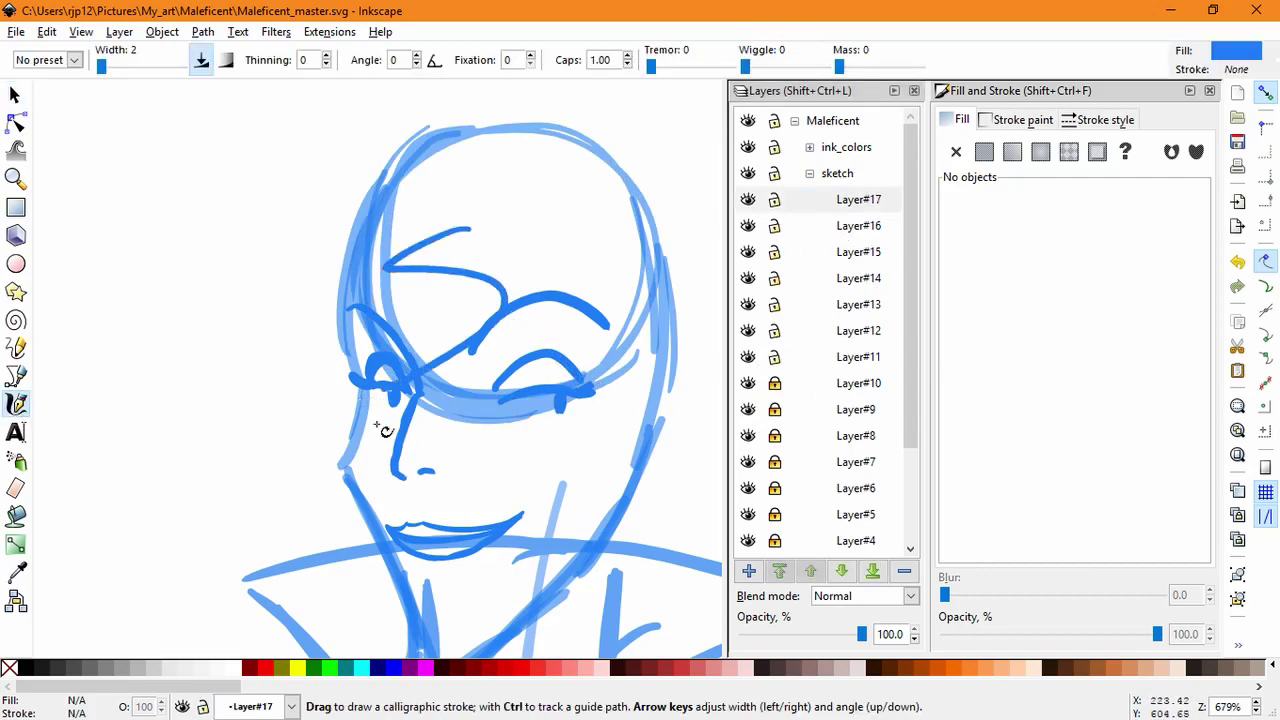
{"action": "key", "text": "ctrl+z"}
Step: Lock Layer#11 through Layer#17 and add a new layer above Layer#17
{"action": "left_click", "coordinate": [753, 201]}
{"action": "left_click", "coordinate": [753, 202]}
{"action": "left_click", "coordinate": [776, 201]}
{"action": "left_click", "coordinate": [775, 226]}
{"action": "left_click", "coordinate": [775, 252]}
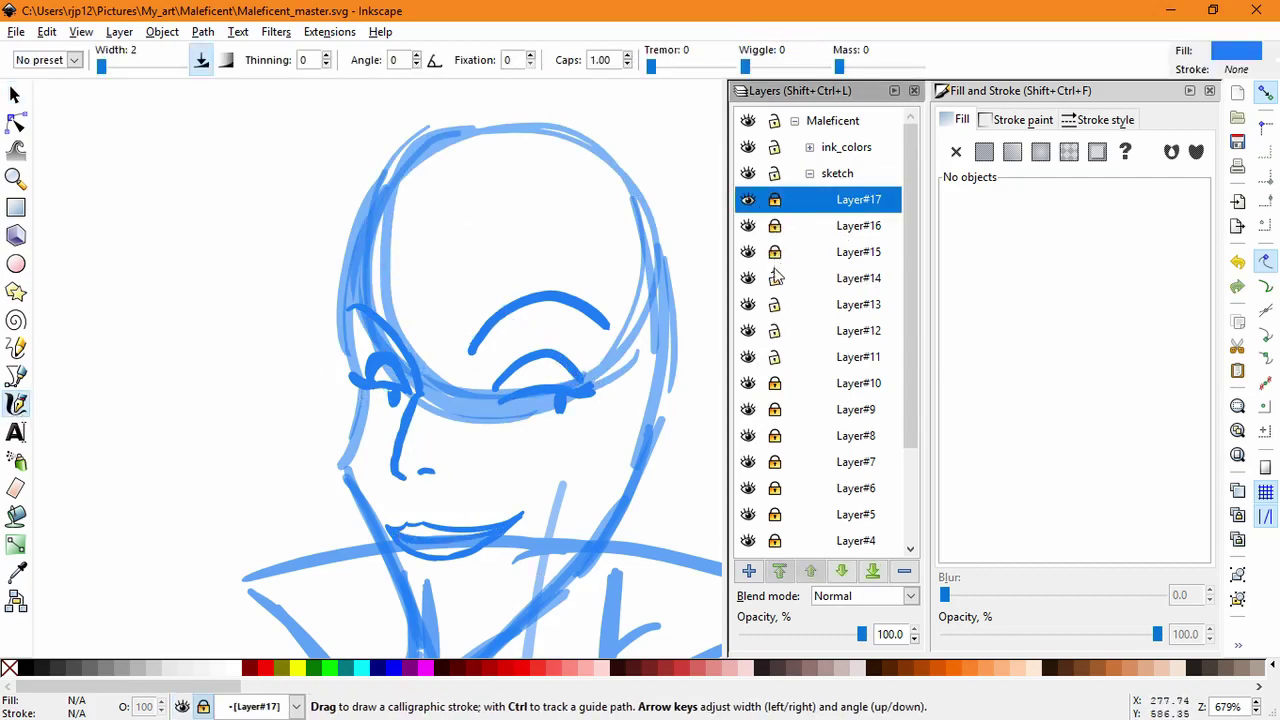
{"action": "left_click", "coordinate": [750, 573]}
{"action": "left_click", "coordinate": [708, 426]}
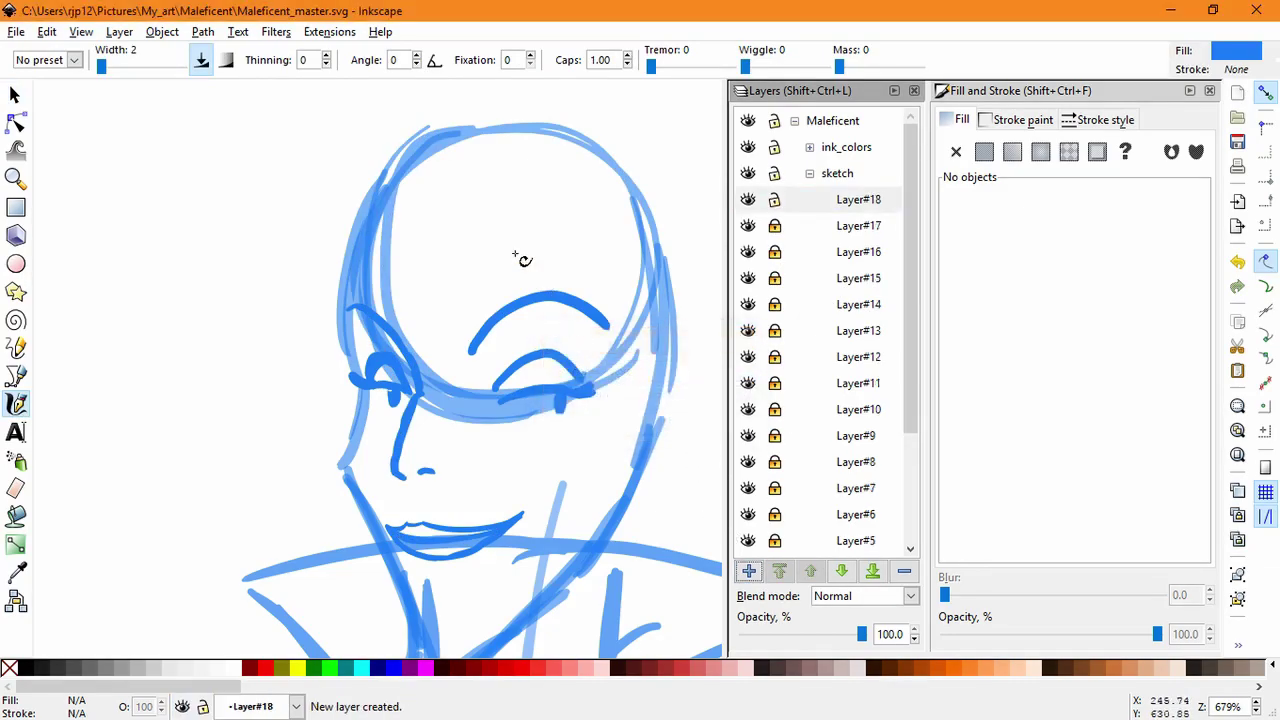
Step: Draw the face outline on the new layer, from above the right eyebrow around the cheek, jaw and chin to the left temple
{"action": "key", "text": "ctrl+z"}
{"action": "mouse_move", "coordinate": [516, 252]}
{"action": "left_mouse_down"}
{"action": "mouse_move", "coordinate": [400, 320]}
{"action": "mouse_move", "coordinate": [427, 385]}
{"action": "mouse_move", "coordinate": [476, 313]}
{"action": "mouse_move", "coordinate": [540, 325]}
{"action": "mouse_move", "coordinate": [576, 351]}
{"action": "mouse_move", "coordinate": [608, 463]}
{"action": "mouse_move", "coordinate": [589, 543]}
{"action": "left_mouse_up"}
{"action": "left_click_drag", "start_coordinate": [574, 480], "coordinate": [590, 304]}
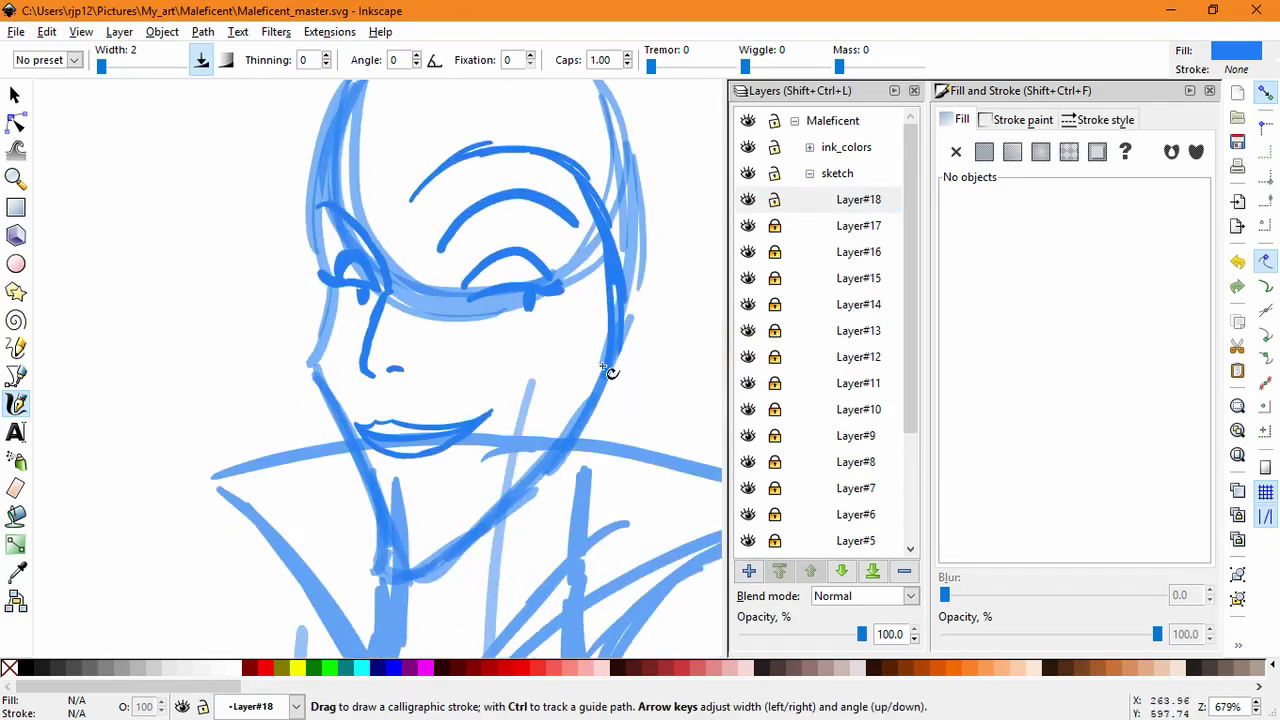
{"action": "mouse_move", "coordinate": [604, 368]}
{"action": "left_mouse_down"}
{"action": "mouse_move", "coordinate": [503, 491]}
{"action": "mouse_move", "coordinate": [429, 543]}
{"action": "mouse_move", "coordinate": [385, 548]}
{"action": "left_mouse_up"}
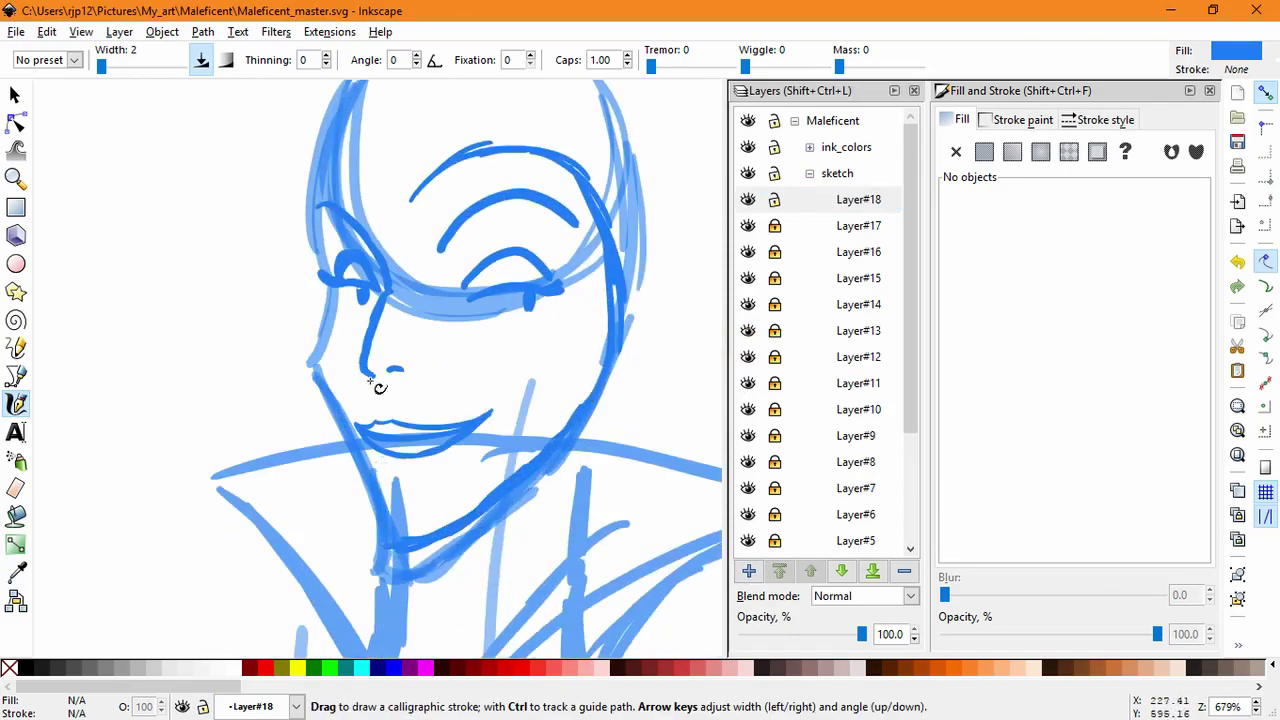
{"action": "mouse_move", "coordinate": [320, 232]}
{"action": "left_mouse_down"}
{"action": "mouse_move", "coordinate": [326, 320]}
{"action": "mouse_move", "coordinate": [309, 360]}
{"action": "mouse_move", "coordinate": [398, 549]}
{"action": "left_mouse_up"}
{"action": "mouse_move", "coordinate": [474, 522]}
{"action": "left_mouse_down"}
{"action": "mouse_move", "coordinate": [435, 545]}
{"action": "mouse_move", "coordinate": [501, 500]}
{"action": "left_mouse_up"}
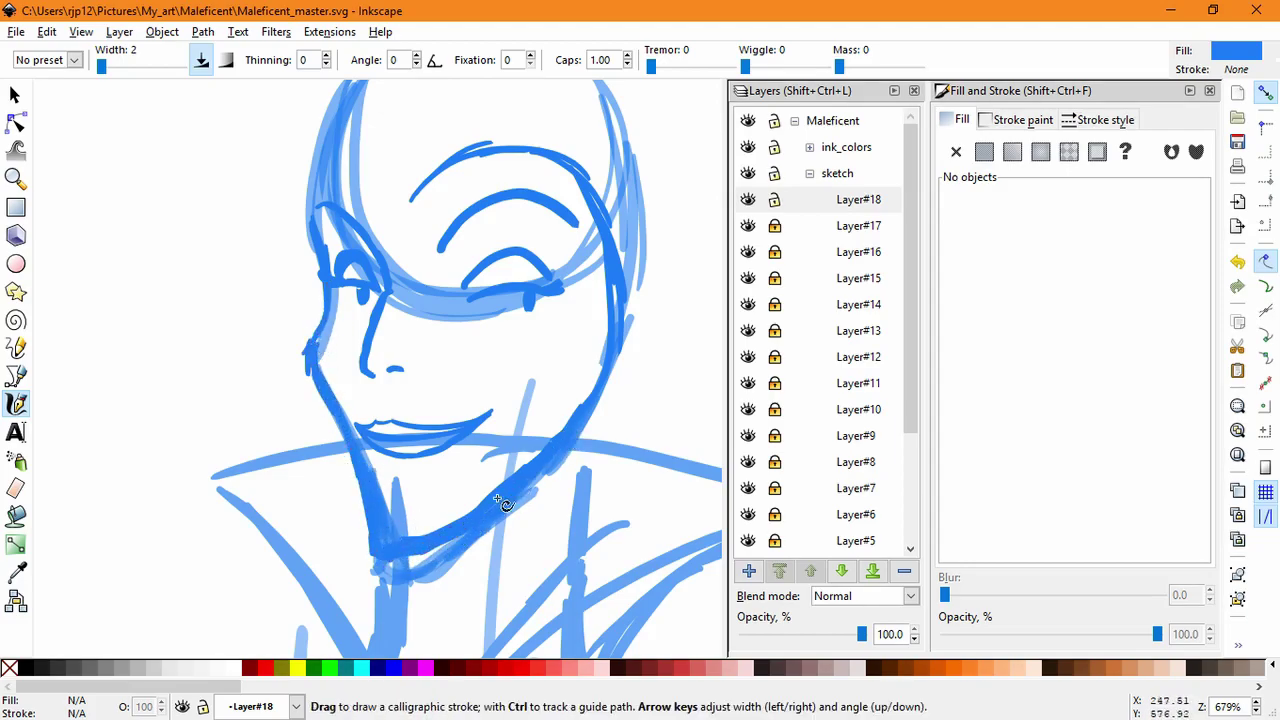
Step: Draw the widow's peak on the forehead and trace the head outline over the crown and down the right side
{"action": "left_click_drag", "start_coordinate": [464, 324], "coordinate": [434, 472]}
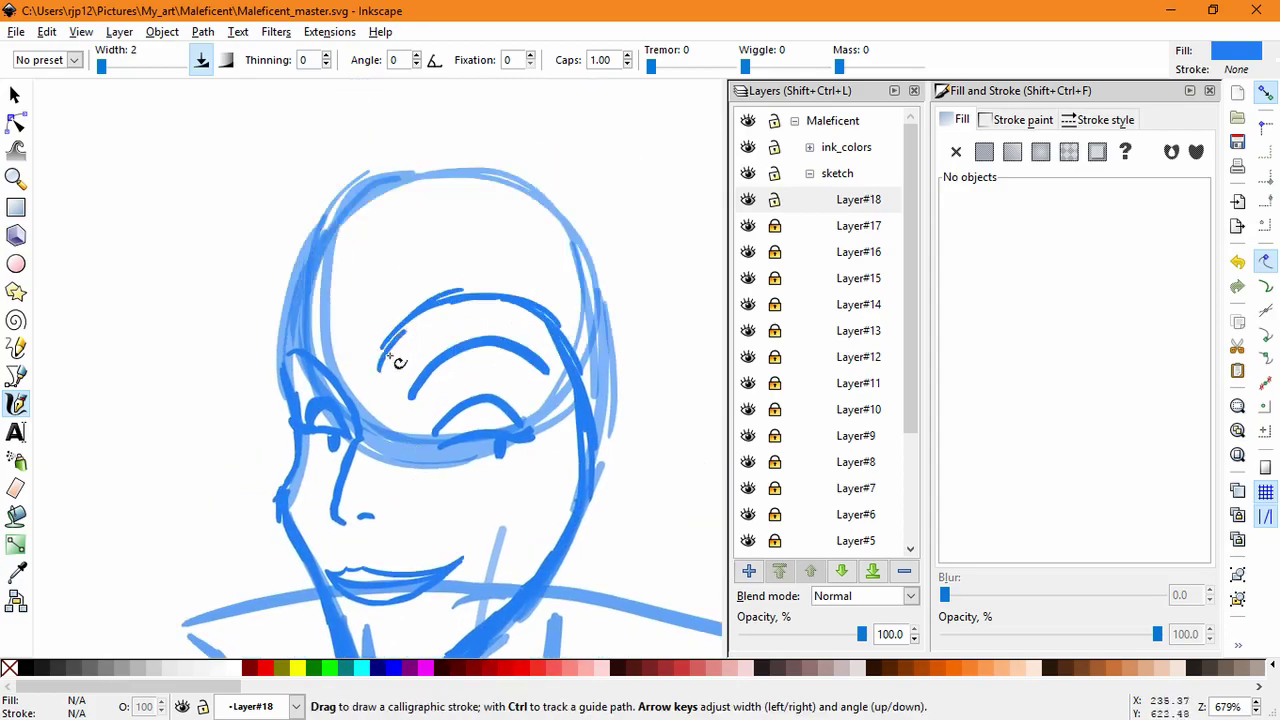
{"action": "left_click_drag", "start_coordinate": [390, 356], "coordinate": [410, 325]}
{"action": "mouse_move", "coordinate": [297, 297]}
{"action": "left_mouse_down"}
{"action": "mouse_move", "coordinate": [365, 362]}
{"action": "mouse_move", "coordinate": [306, 264]}
{"action": "mouse_move", "coordinate": [397, 186]}
{"action": "mouse_move", "coordinate": [482, 183]}
{"action": "left_mouse_up"}
{"action": "mouse_move", "coordinate": [276, 314]}
{"action": "left_mouse_down"}
{"action": "mouse_move", "coordinate": [282, 370]}
{"action": "mouse_move", "coordinate": [300, 234]}
{"action": "left_mouse_up"}
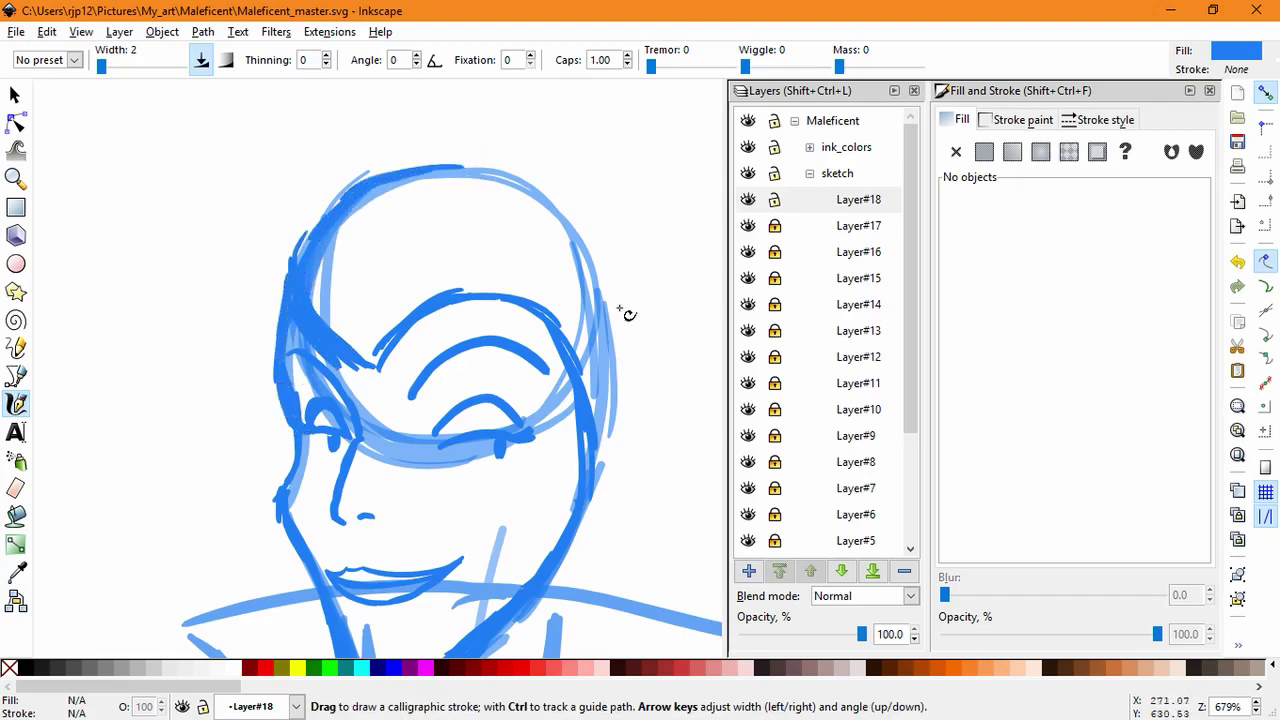
{"action": "left_click_drag", "start_coordinate": [409, 174], "coordinate": [520, 178]}
{"action": "mouse_move", "coordinate": [443, 189]}
{"action": "left_mouse_down"}
{"action": "mouse_move", "coordinate": [586, 256]}
{"action": "mouse_move", "coordinate": [609, 365]}
{"action": "mouse_move", "coordinate": [599, 473]}
{"action": "left_mouse_up"}
Step: Extend the back of the head down into the right neck line and draw the left neck line below the chin
{"action": "key", "text": "space"}
{"action": "left_click_drag", "start_coordinate": [598, 480], "coordinate": [591, 287]}
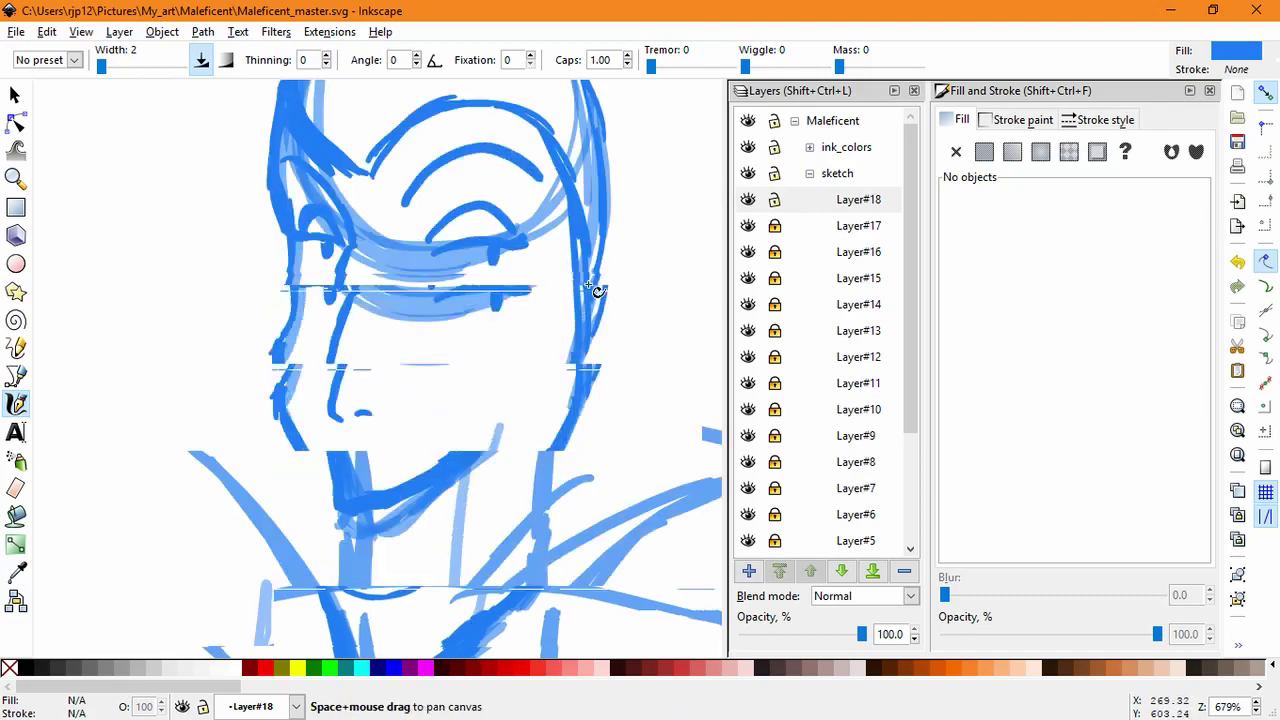
{"action": "mouse_move", "coordinate": [609, 228]}
{"action": "left_mouse_down"}
{"action": "mouse_move", "coordinate": [533, 446]}
{"action": "mouse_move", "coordinate": [529, 540]}
{"action": "left_mouse_up"}
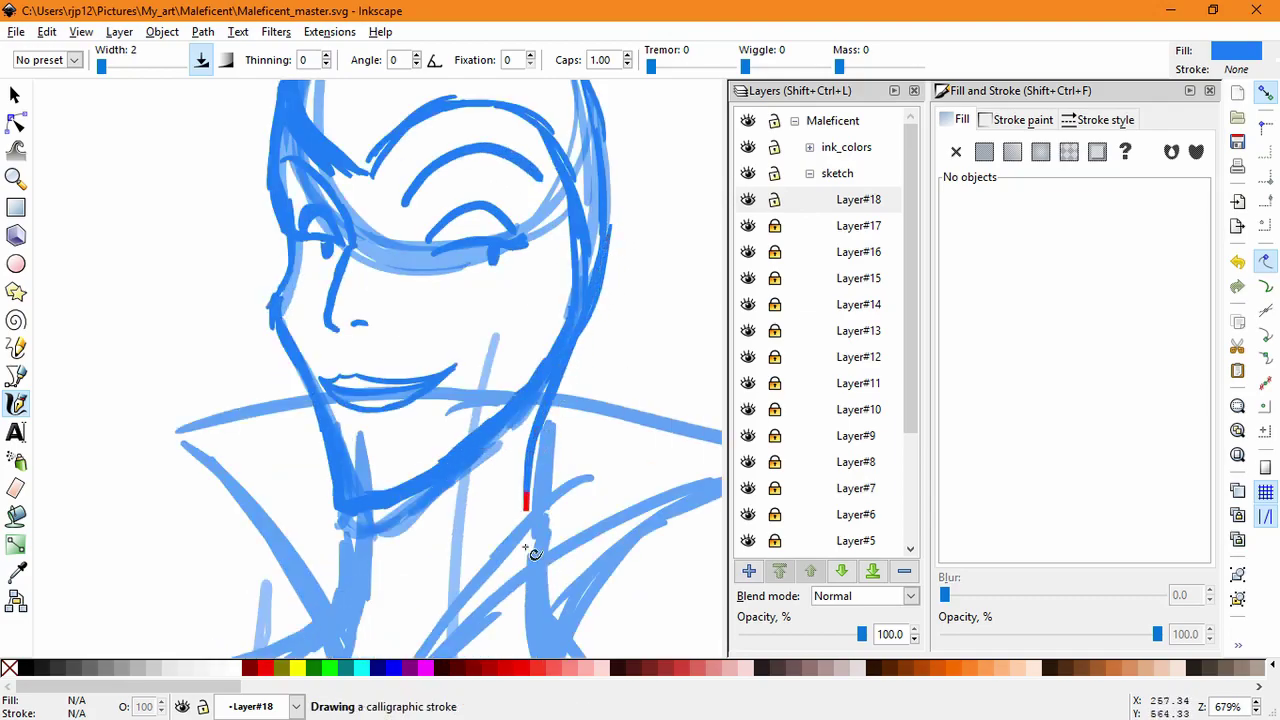
{"action": "scroll", "coordinate": [540, 400], "scroll_direction": "down", "scroll_amount": 3}
{"action": "left_click_drag", "start_coordinate": [531, 376], "coordinate": [527, 407]}
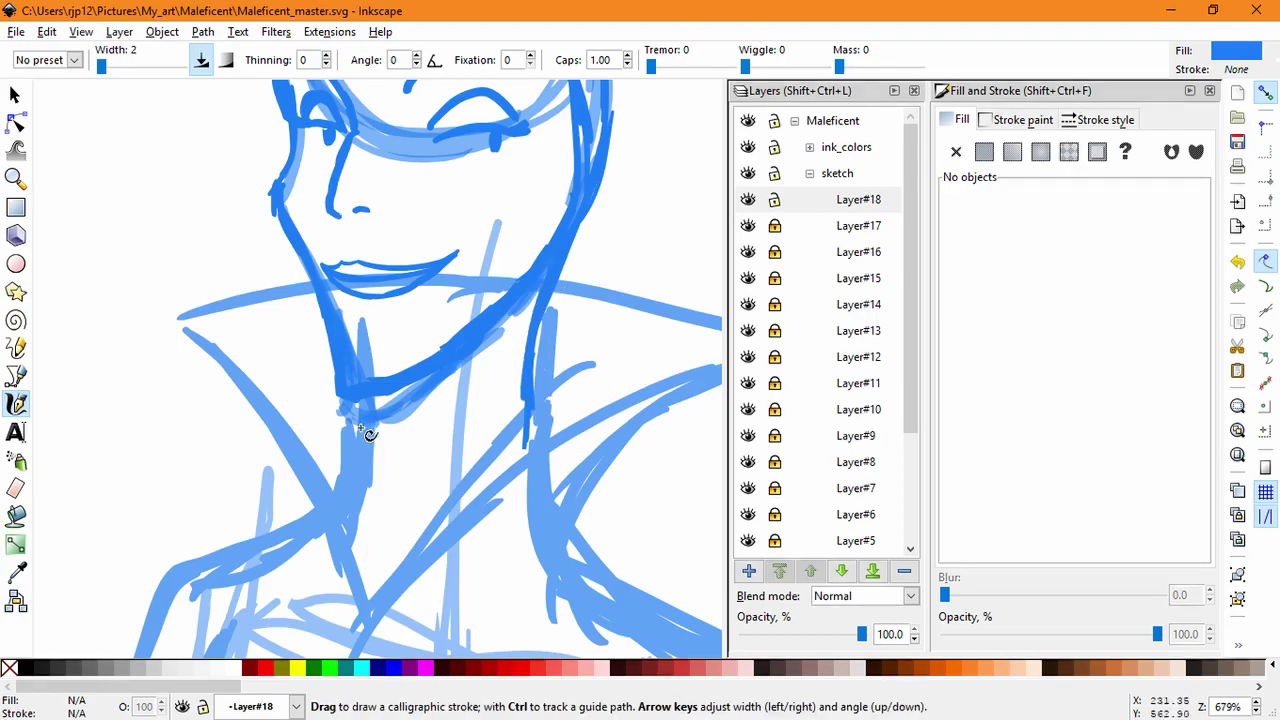
{"action": "left_click_drag", "start_coordinate": [364, 395], "coordinate": [340, 497]}
Step: Hide the head circle on Layer#9
{"action": "key", "text": "space"}
{"action": "scroll", "coordinate": [497, 313], "scroll_direction": "up", "scroll_amount": 6}
{"action": "left_click", "coordinate": [748, 436]}
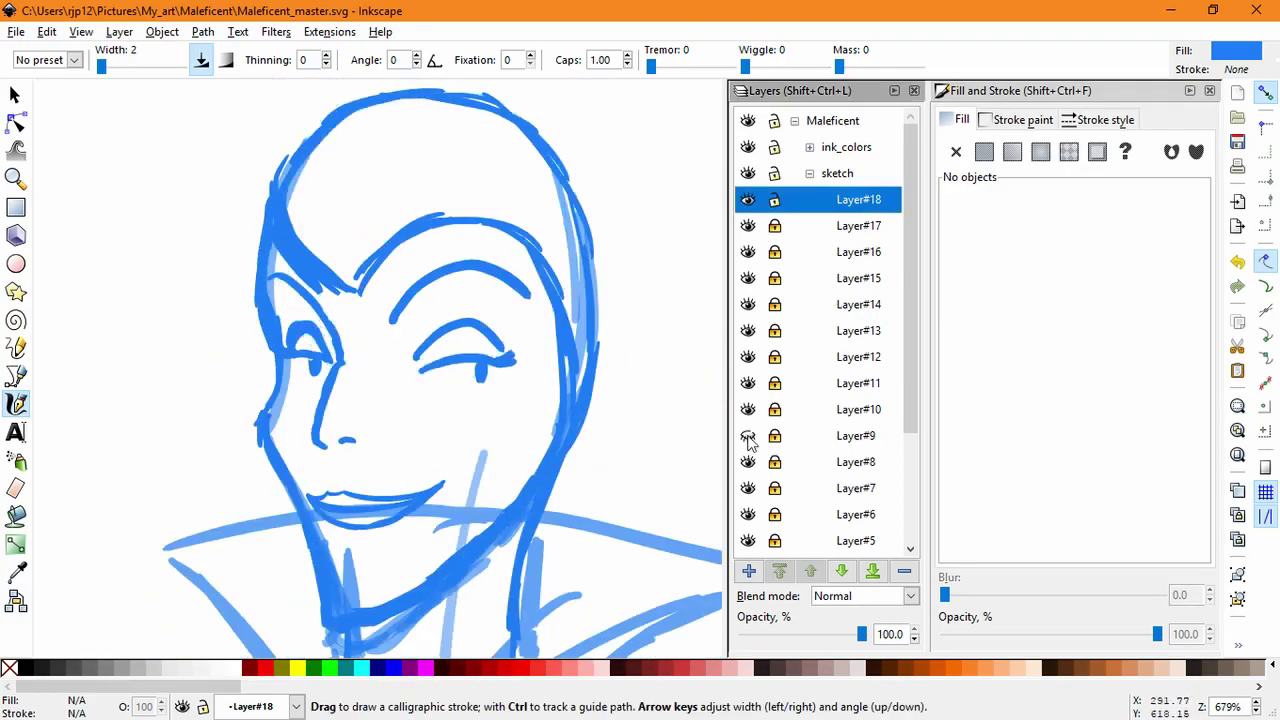
Step: Hide Layer#10 and Layer#18 and add a new empty layer above Layer#18 in the sketch group
{"action": "left_click", "coordinate": [748, 410]}
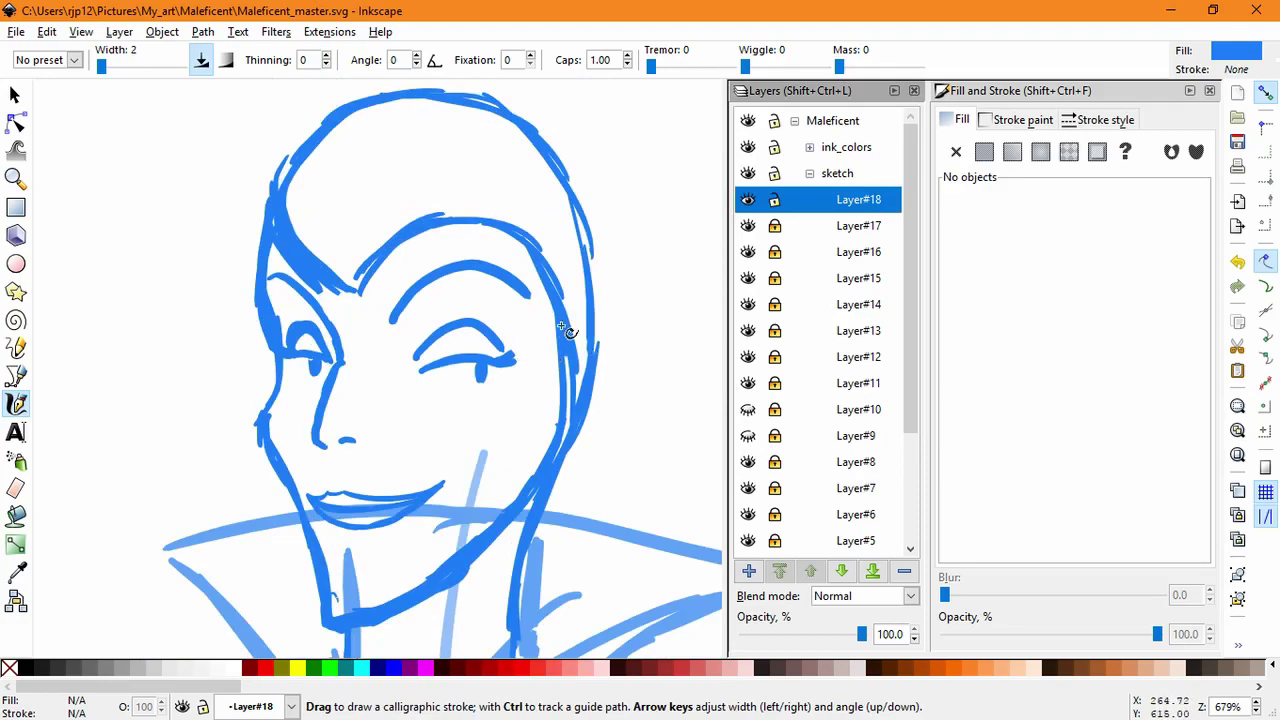
{"action": "left_click", "coordinate": [748, 200]}
{"action": "left_click", "coordinate": [748, 200]}
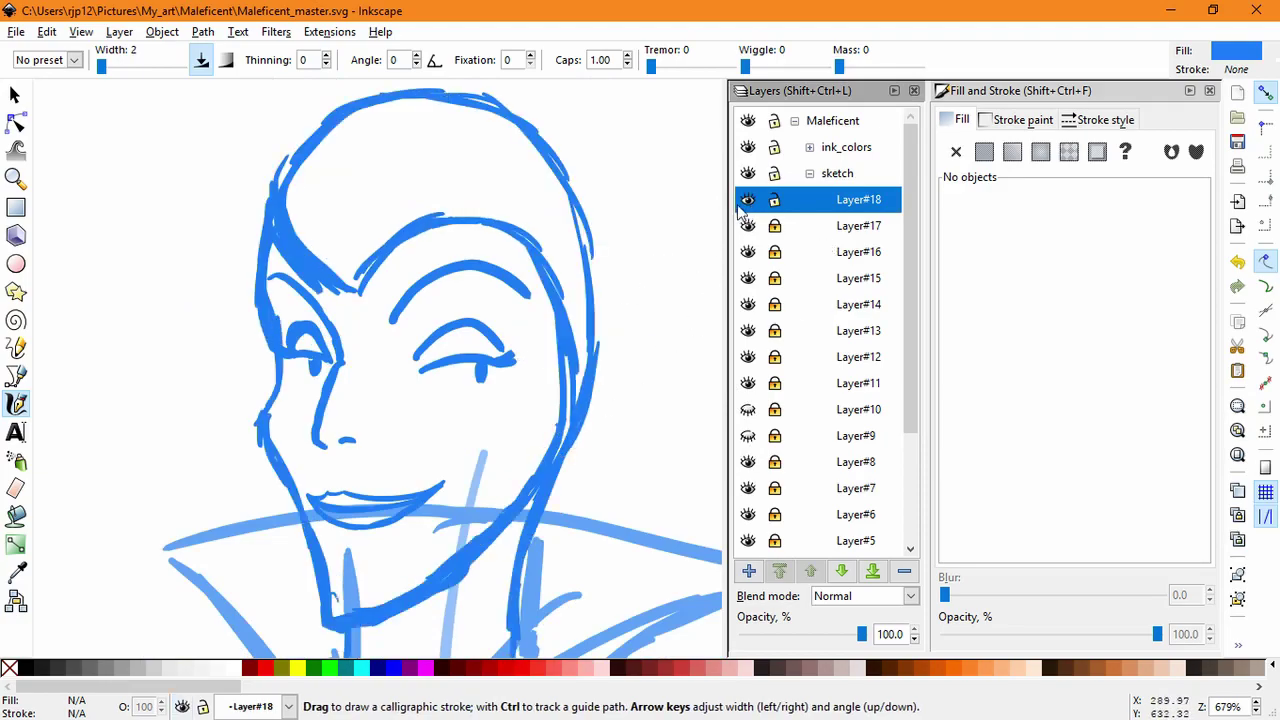
{"action": "left_click", "coordinate": [748, 200]}
{"action": "key", "text": "shift+ctrl+n"}
{"action": "key", "text": "Return"}
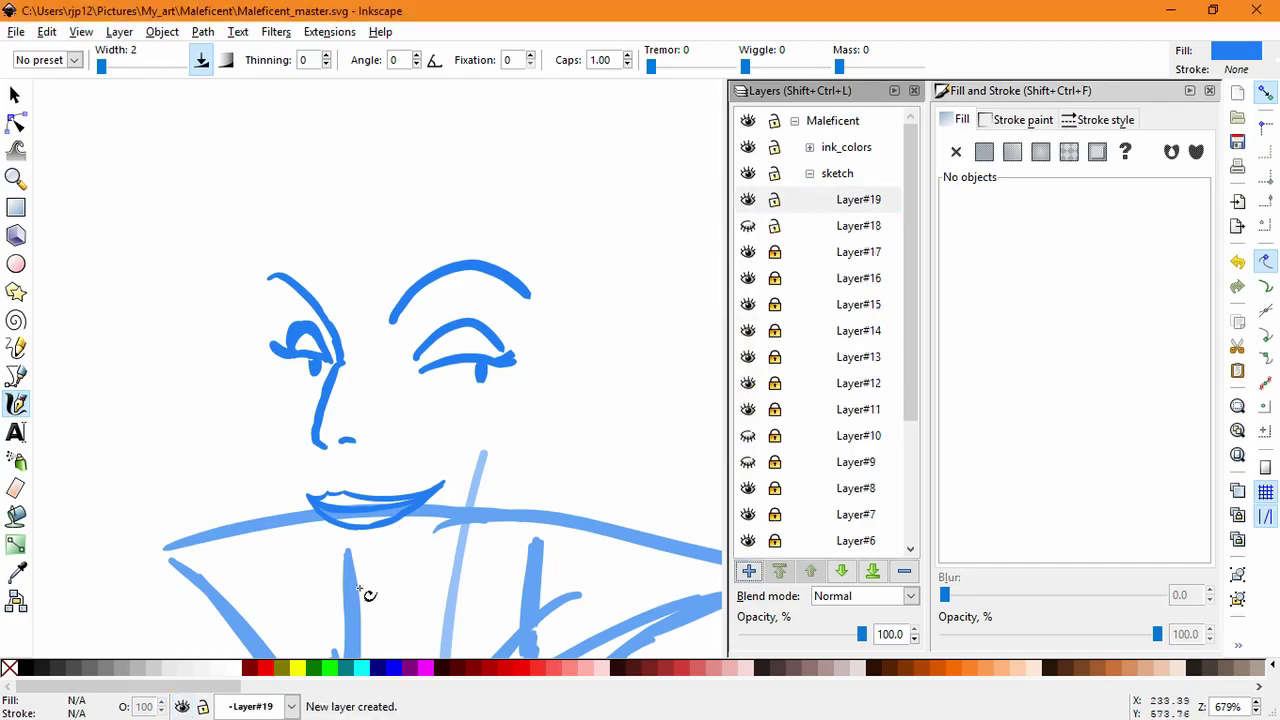
{"action": "left_click_drag", "start_coordinate": [344, 605], "coordinate": [364, 606]}
{"action": "key", "text": "ctrl+z"}
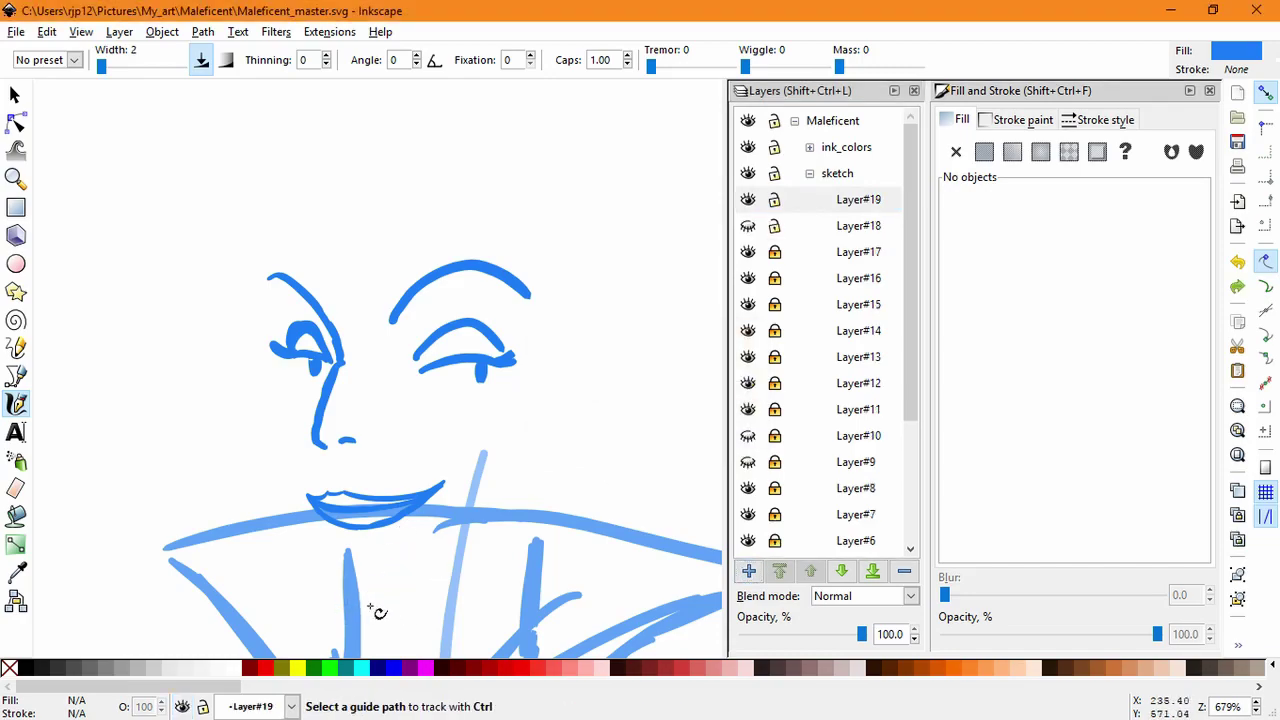
{"action": "left_click_drag", "start_coordinate": [543, 440], "coordinate": [552, 314]}
{"action": "key", "text": "ctrl+z"}
Step: Draw the right jaw stroke and the left face contour from the left eyebrow down past the mouth
{"action": "mouse_move", "coordinate": [541, 432]}
{"action": "left_mouse_down"}
{"action": "mouse_move", "coordinate": [472, 573]}
{"action": "mouse_move", "coordinate": [485, 509]}
{"action": "mouse_move", "coordinate": [467, 567]}
{"action": "left_mouse_up"}
{"action": "key", "text": "ctrl+z"}
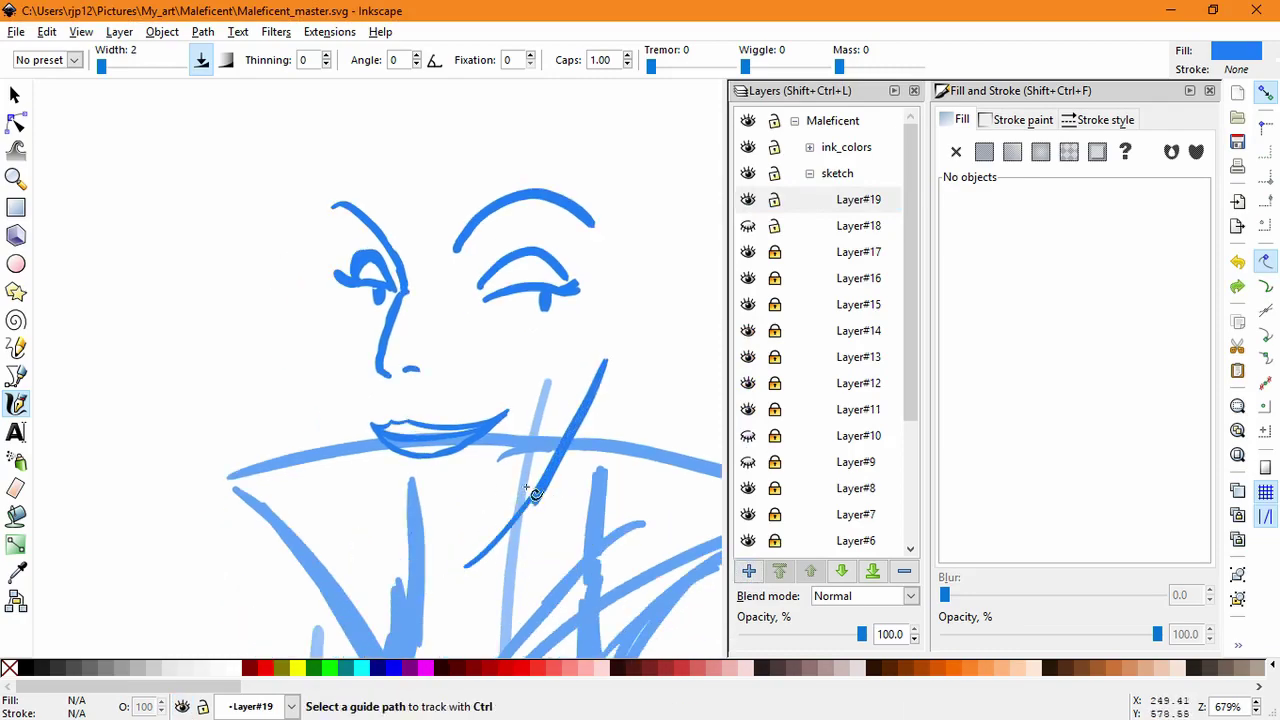
{"action": "mouse_move", "coordinate": [330, 220]}
{"action": "left_mouse_down"}
{"action": "mouse_move", "coordinate": [343, 286]}
{"action": "mouse_move", "coordinate": [329, 357]}
{"action": "mouse_move", "coordinate": [391, 514]}
{"action": "left_mouse_up"}
{"action": "left_click_drag", "start_coordinate": [338, 408], "coordinate": [373, 496]}
{"action": "key", "text": "ctrl+z"}
{"action": "key", "text": "ctrl+z"}
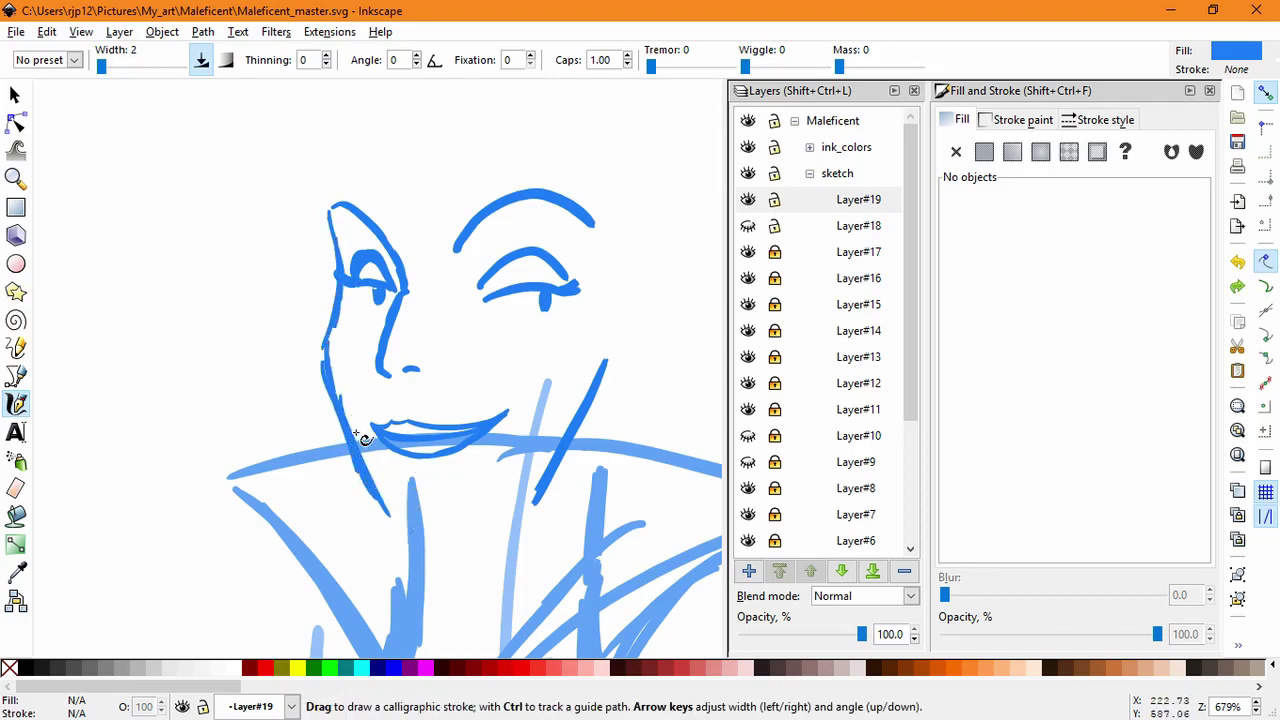
Step: Join both sides of the jaw at a pointed chin and thicken the right jawline
{"action": "mouse_move", "coordinate": [594, 387]}
{"action": "left_mouse_down"}
{"action": "mouse_move", "coordinate": [500, 514]}
{"action": "mouse_move", "coordinate": [449, 540]}
{"action": "mouse_move", "coordinate": [383, 530]}
{"action": "mouse_move", "coordinate": [404, 558]}
{"action": "left_mouse_up"}
{"action": "key", "text": "ctrl+z"}
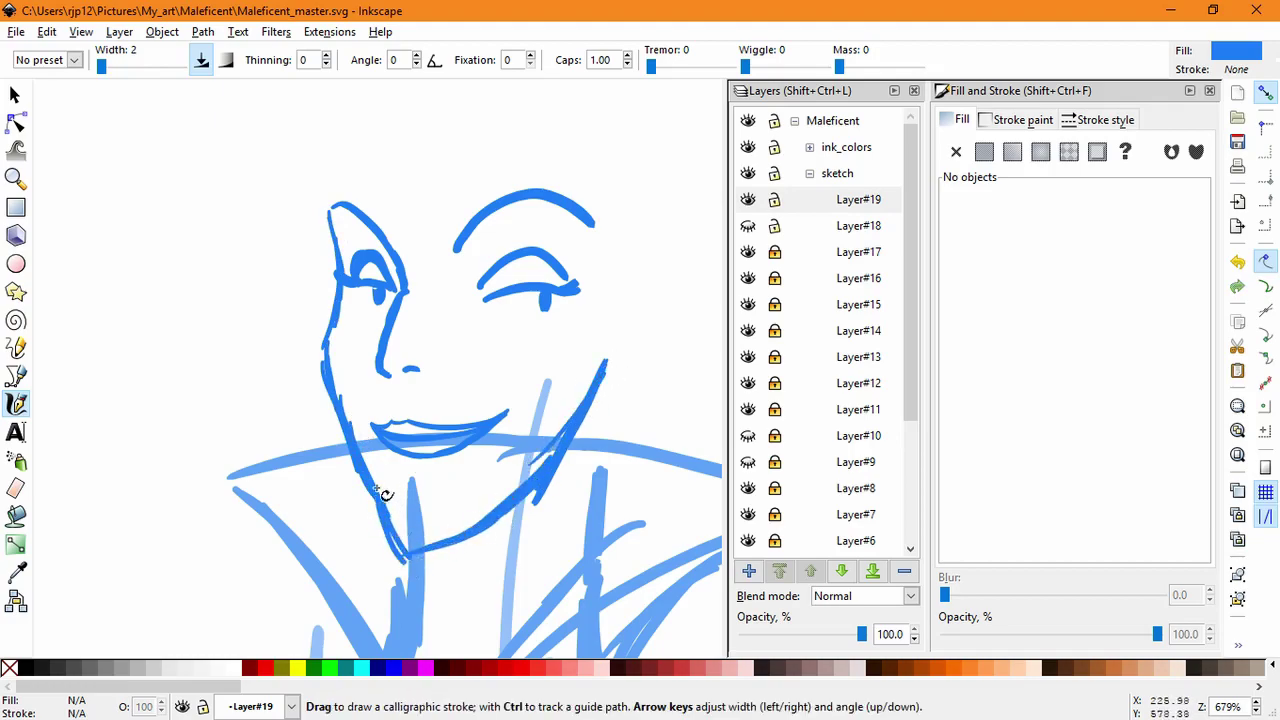
{"action": "left_click_drag", "start_coordinate": [376, 488], "coordinate": [405, 558]}
{"action": "mouse_move", "coordinate": [476, 523]}
{"action": "left_mouse_down"}
{"action": "mouse_move", "coordinate": [411, 551]}
{"action": "mouse_move", "coordinate": [585, 392]}
{"action": "left_mouse_up"}
{"action": "key", "text": "space"}
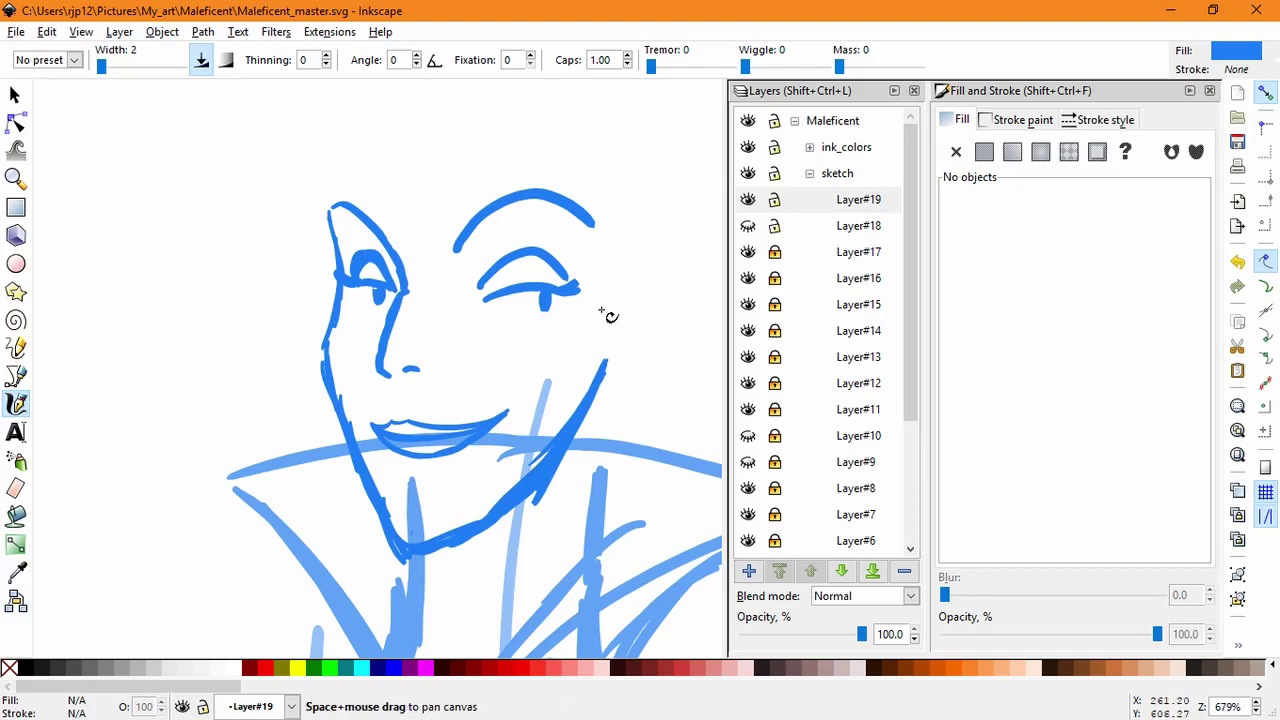
Step: Draw the hairline arc above the right eyebrow and complete the widow's peak across to the left temple
{"action": "mouse_move", "coordinate": [579, 227]}
{"action": "left_mouse_down"}
{"action": "mouse_move", "coordinate": [613, 423]}
{"action": "mouse_move", "coordinate": [589, 251]}
{"action": "mouse_move", "coordinate": [598, 290]}
{"action": "mouse_move", "coordinate": [540, 240]}
{"action": "mouse_move", "coordinate": [450, 285]}
{"action": "left_mouse_up"}
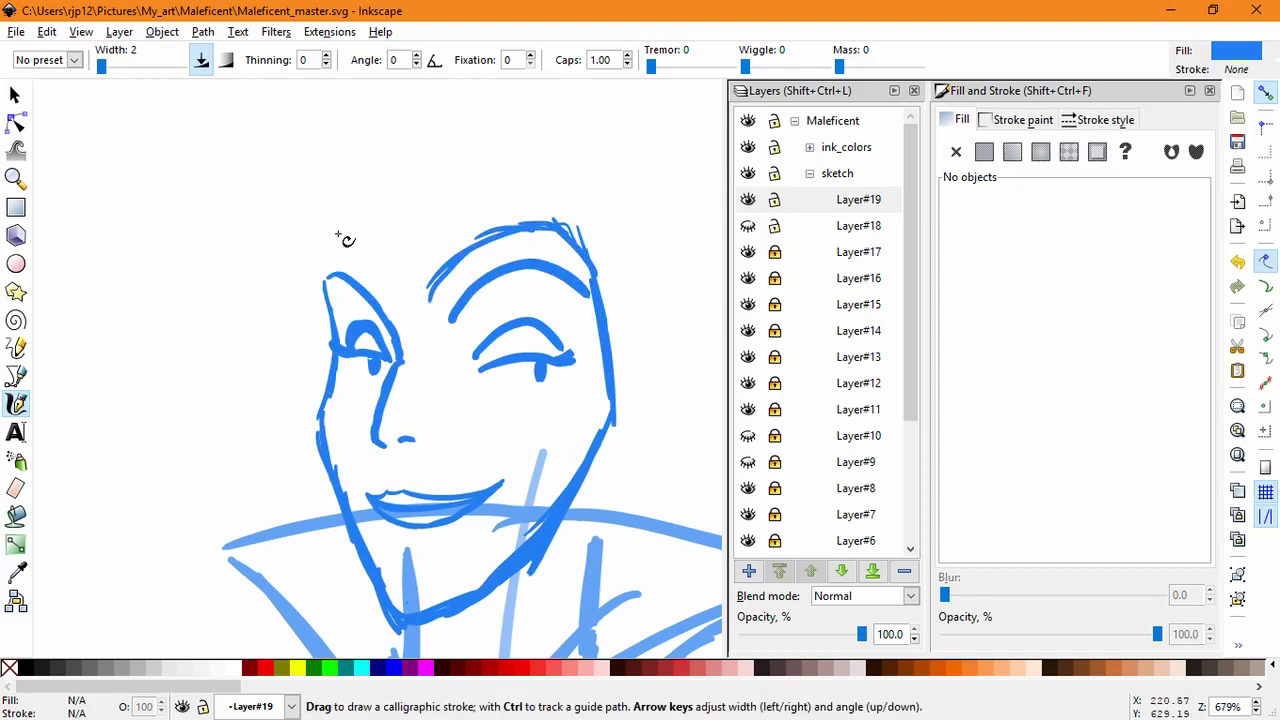
{"action": "mouse_move", "coordinate": [336, 233]}
{"action": "left_mouse_down"}
{"action": "mouse_move", "coordinate": [423, 320]}
{"action": "mouse_move", "coordinate": [461, 258]}
{"action": "left_mouse_up"}
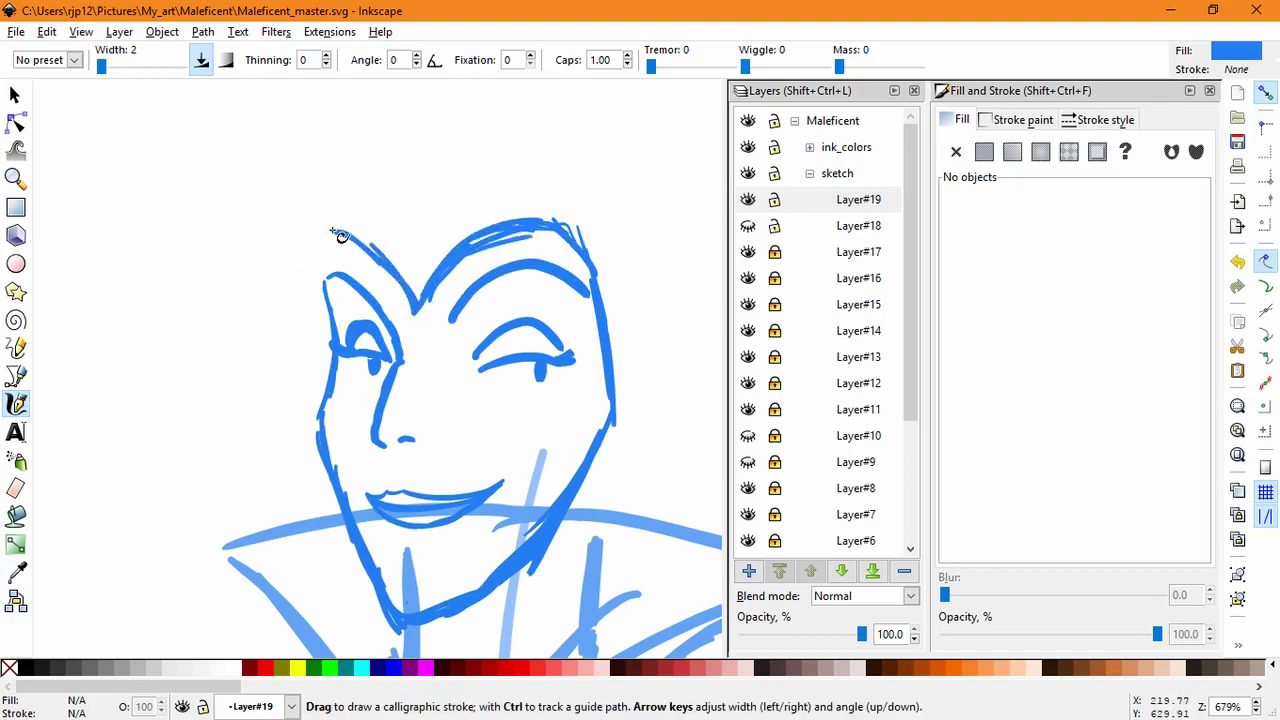
{"action": "mouse_move", "coordinate": [321, 242]}
{"action": "left_mouse_down"}
{"action": "mouse_move", "coordinate": [356, 251]}
{"action": "mouse_move", "coordinate": [338, 236]}
{"action": "left_mouse_up"}
Step: Try a low head outline over the crown and down the left temple
{"action": "left_click_drag", "start_coordinate": [339, 190], "coordinate": [445, 139]}
{"action": "mouse_move", "coordinate": [348, 176]}
{"action": "left_mouse_down"}
{"action": "mouse_move", "coordinate": [426, 136]}
{"action": "mouse_move", "coordinate": [513, 132]}
{"action": "mouse_move", "coordinate": [574, 180]}
{"action": "left_mouse_up"}
{"action": "left_click_drag", "start_coordinate": [416, 141], "coordinate": [612, 180]}
{"action": "mouse_move", "coordinate": [322, 380]}
{"action": "left_mouse_down"}
{"action": "mouse_move", "coordinate": [307, 456]}
{"action": "mouse_move", "coordinate": [273, 514]}
{"action": "left_mouse_up"}
{"action": "left_click_drag", "start_coordinate": [265, 386], "coordinate": [281, 508]}
{"action": "left_click_drag", "start_coordinate": [274, 472], "coordinate": [272, 542]}
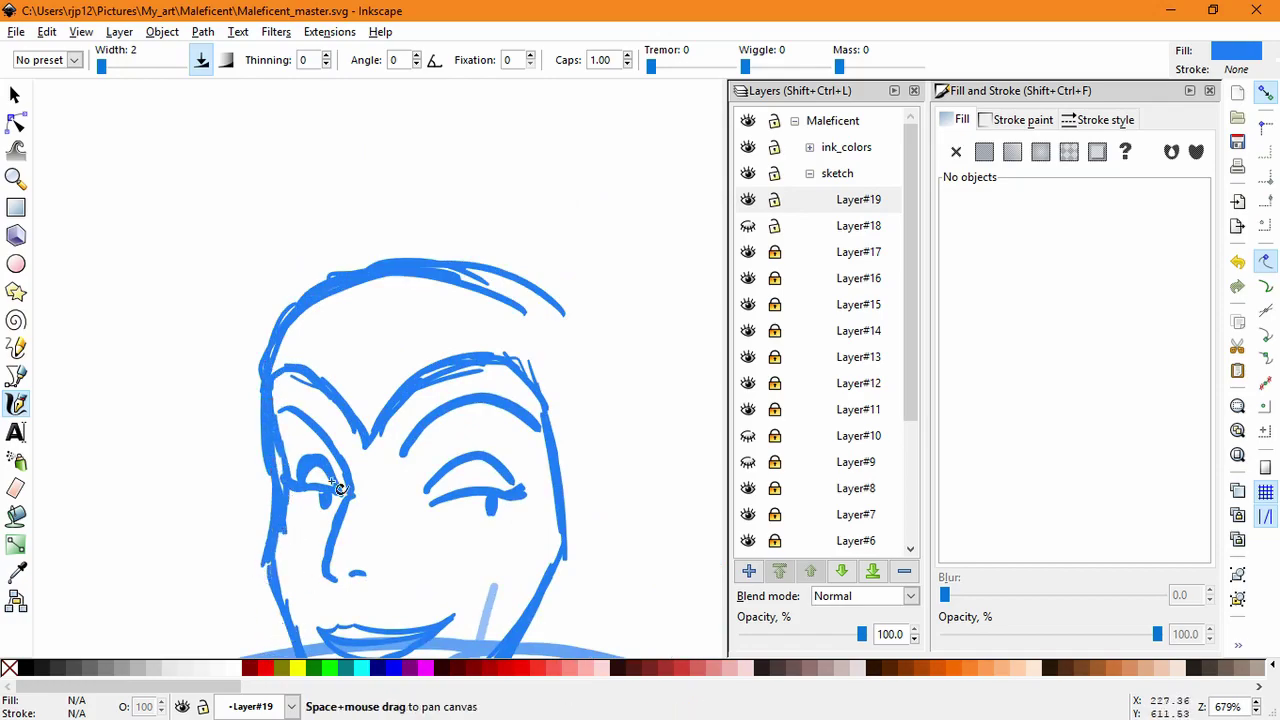
{"action": "left_click_drag", "start_coordinate": [425, 399], "coordinate": [433, 279]}
Step: Undo the low crown and left temple strokes
{"action": "key", "text": "ctrl+z"}
{"action": "key", "text": "ctrl+z"}
{"action": "key", "text": "ctrl+z"}
{"action": "key", "text": "ctrl+z"}
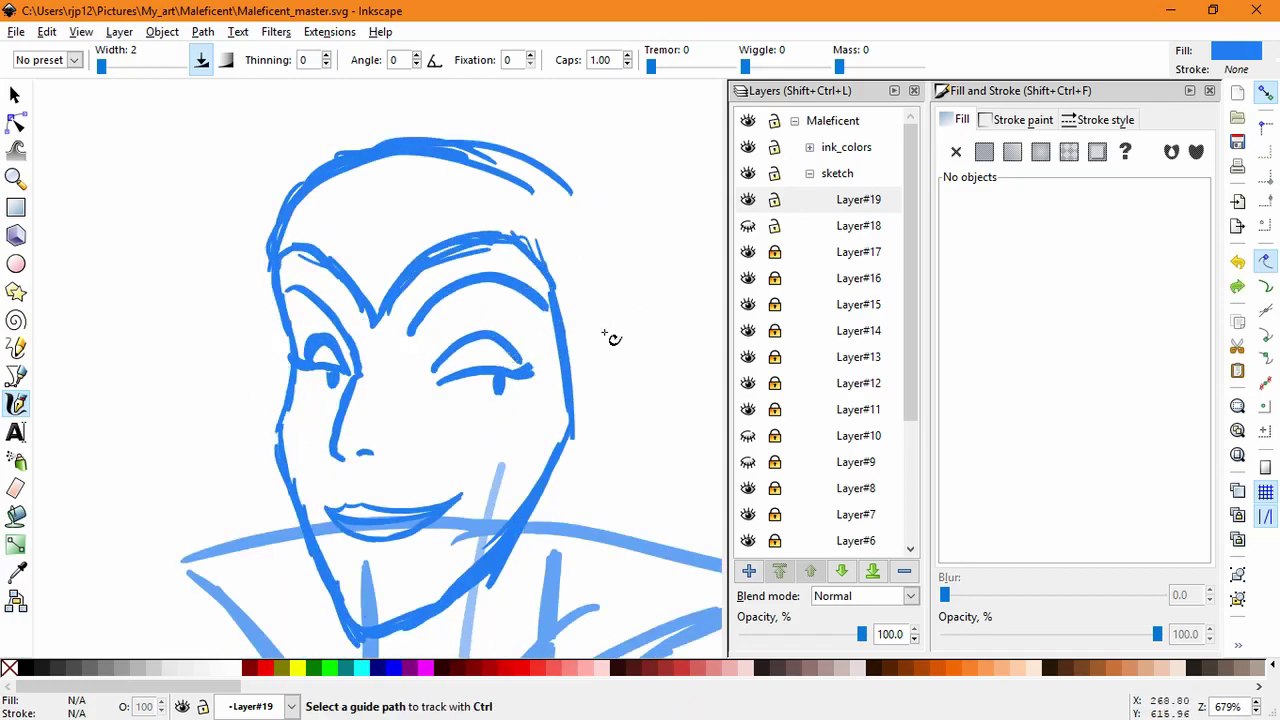
{"action": "key", "text": "ctrl+z"}
{"action": "key", "text": "ctrl+z"}
{"action": "key", "text": "ctrl+z"}
{"action": "key", "text": "ctrl+z"}
{"action": "key", "text": "ctrl+z"}
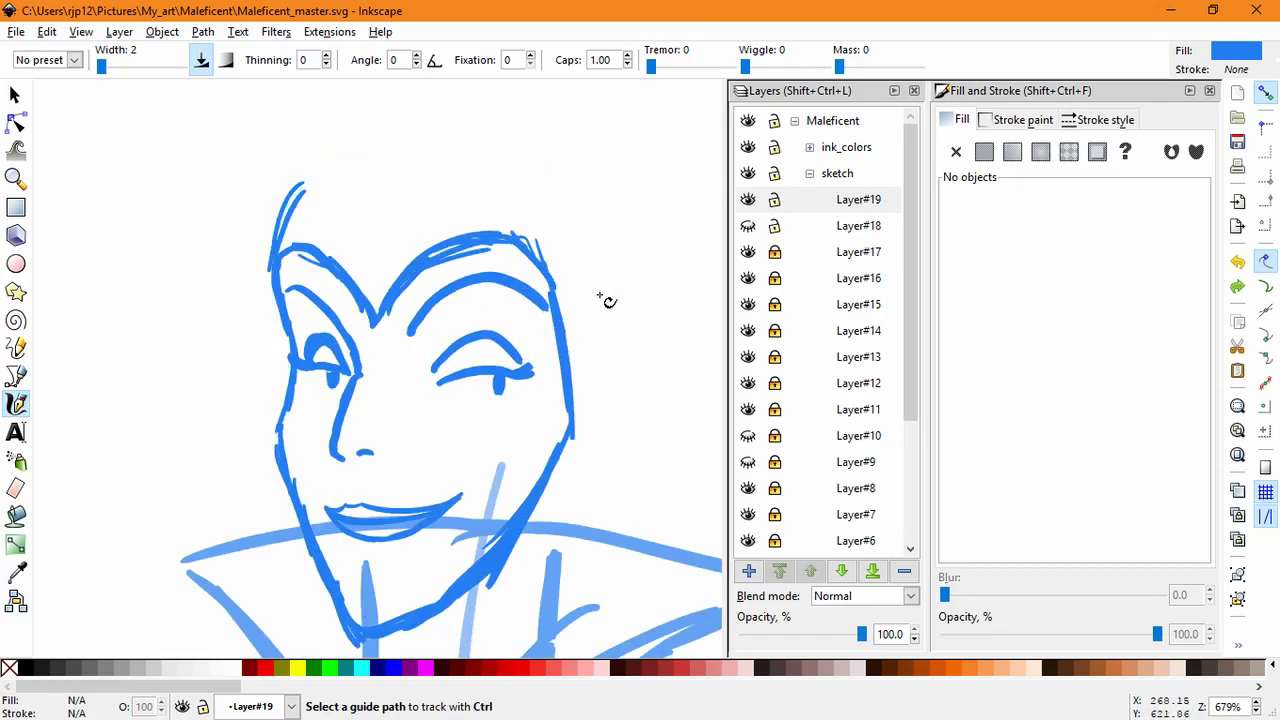
Step: Draw a higher head outline over the crown and down the back of the head with overlapping strokes
{"action": "left_click_drag", "start_coordinate": [610, 298], "coordinate": [591, 376]}
{"action": "scroll", "coordinate": [387, 268], "scroll_direction": "up", "scroll_amount": 3}
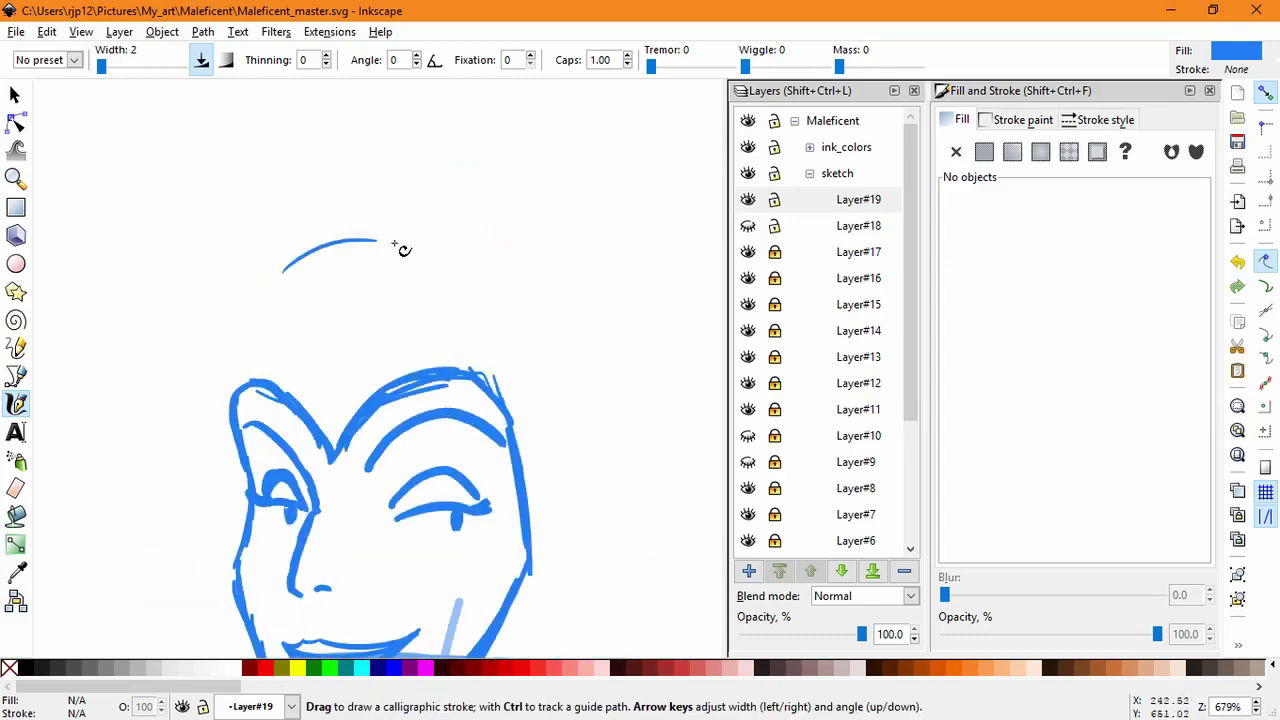
{"action": "mouse_move", "coordinate": [394, 243]}
{"action": "left_mouse_down"}
{"action": "mouse_move", "coordinate": [314, 283]}
{"action": "mouse_move", "coordinate": [254, 349]}
{"action": "mouse_move", "coordinate": [409, 237]}
{"action": "mouse_move", "coordinate": [500, 257]}
{"action": "mouse_move", "coordinate": [409, 266]}
{"action": "mouse_move", "coordinate": [566, 317]}
{"action": "mouse_move", "coordinate": [566, 400]}
{"action": "mouse_move", "coordinate": [590, 500]}
{"action": "left_mouse_up"}
{"action": "scroll", "coordinate": [551, 229], "scroll_direction": "down", "scroll_amount": 3}
{"action": "mouse_move", "coordinate": [551, 229]}
{"action": "left_mouse_down"}
{"action": "mouse_move", "coordinate": [557, 420]}
{"action": "mouse_move", "coordinate": [511, 491]}
{"action": "left_mouse_up"}
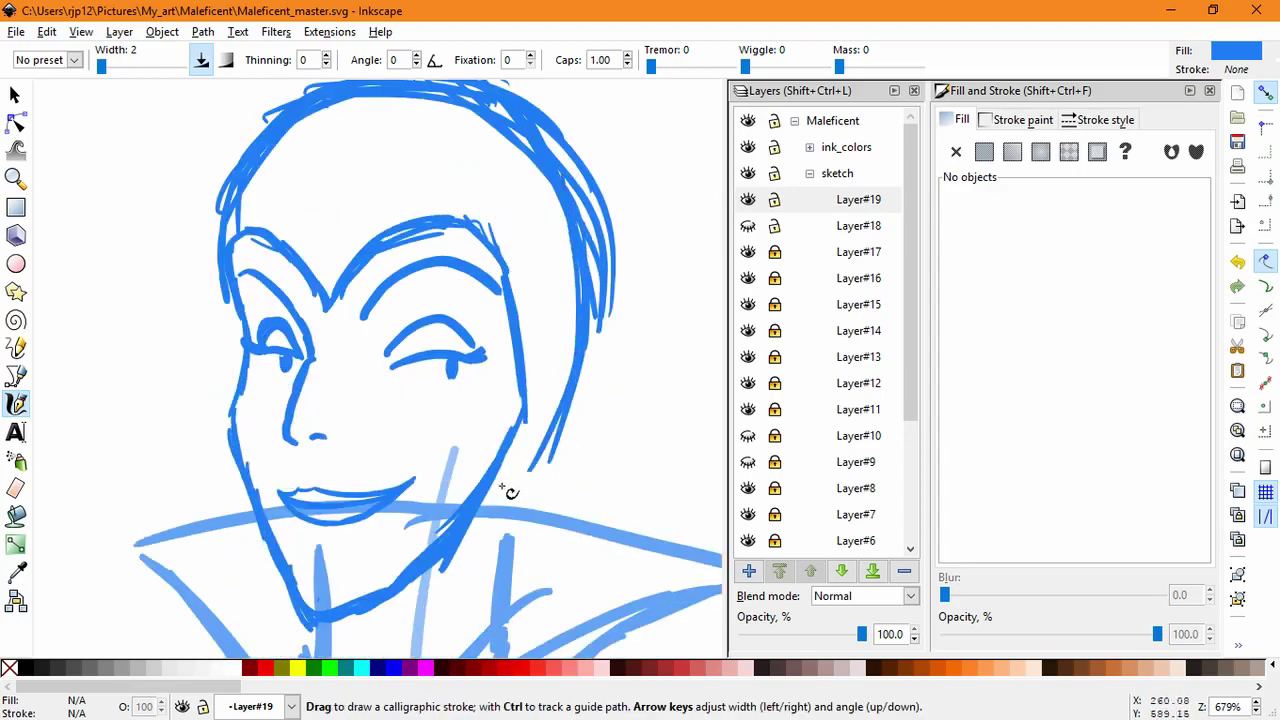
Step: Extend the back of the head into the right neck line and draw the left neck line below the chin
{"action": "left_click_drag", "start_coordinate": [553, 418], "coordinate": [516, 496]}
{"action": "mouse_move", "coordinate": [544, 450]}
{"action": "left_mouse_down"}
{"action": "mouse_move", "coordinate": [572, 388]}
{"action": "mouse_move", "coordinate": [514, 518]}
{"action": "mouse_move", "coordinate": [515, 585]}
{"action": "left_mouse_up"}
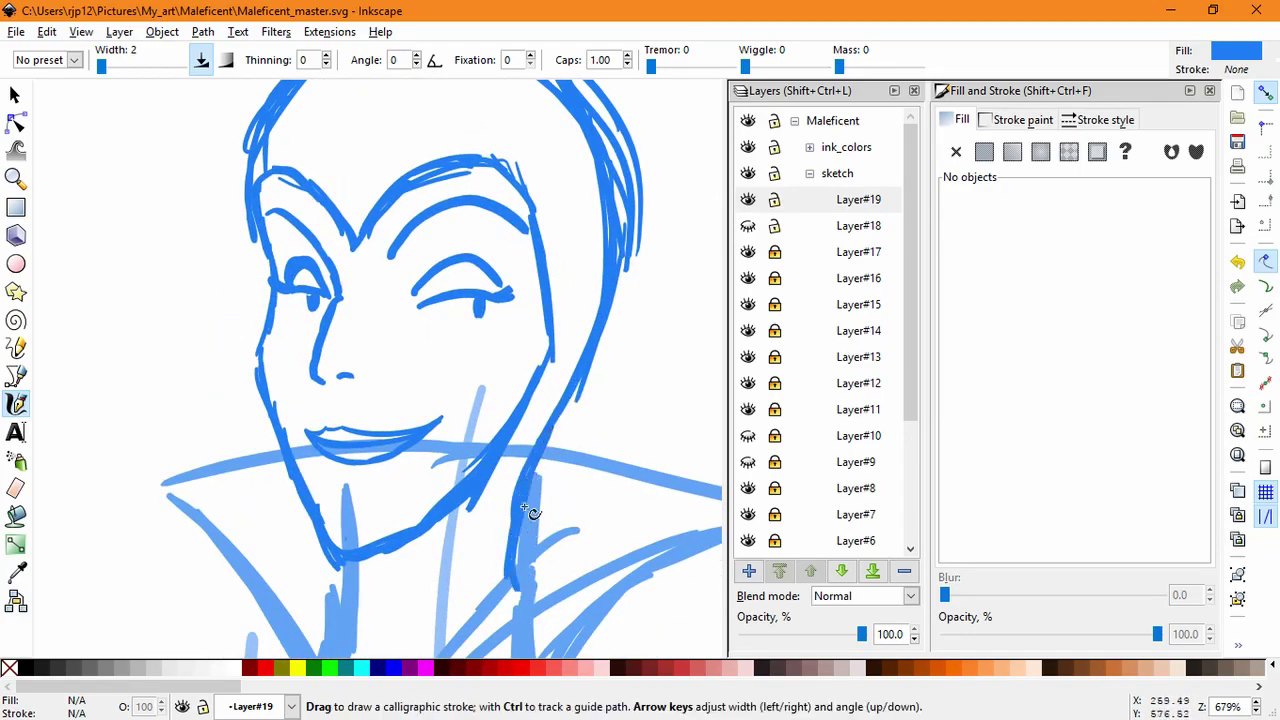
{"action": "left_click_drag", "start_coordinate": [527, 510], "coordinate": [519, 578]}
{"action": "left_click_drag", "start_coordinate": [357, 580], "coordinate": [385, 475]}
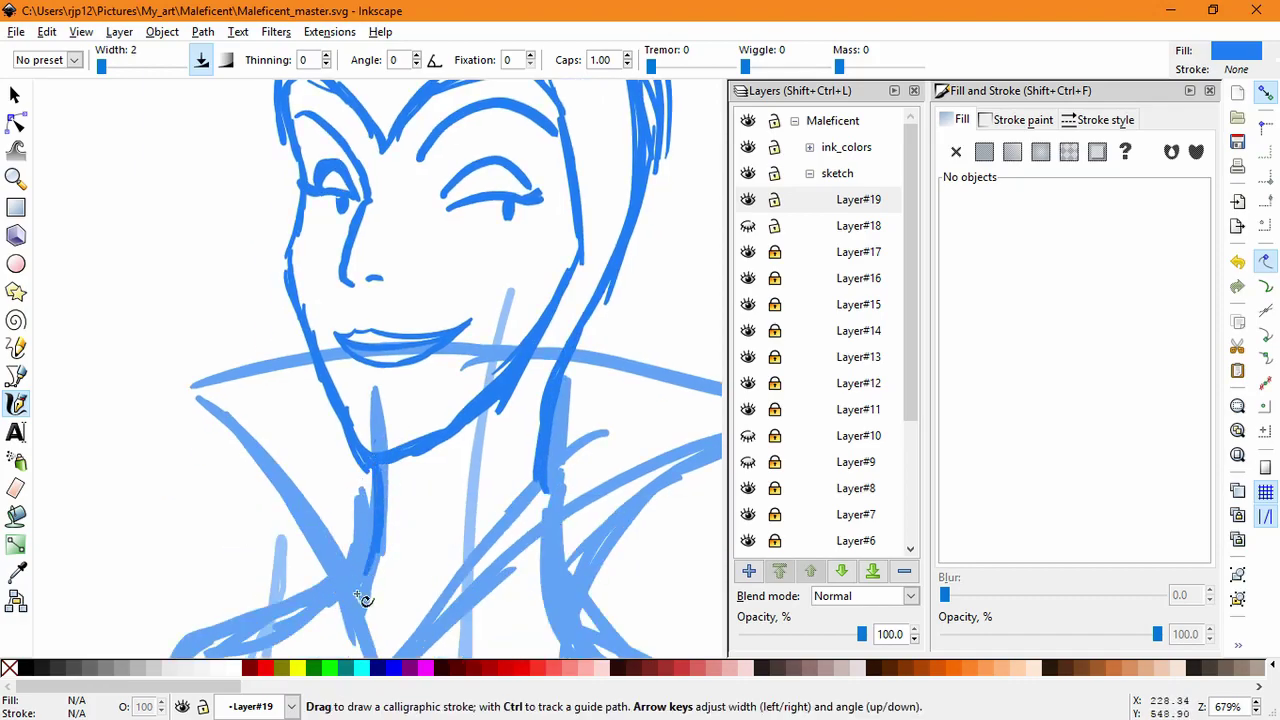
{"action": "left_click_drag", "start_coordinate": [362, 598], "coordinate": [380, 566]}
{"action": "scroll", "coordinate": [529, 557], "scroll_direction": "up", "scroll_amount": 3}
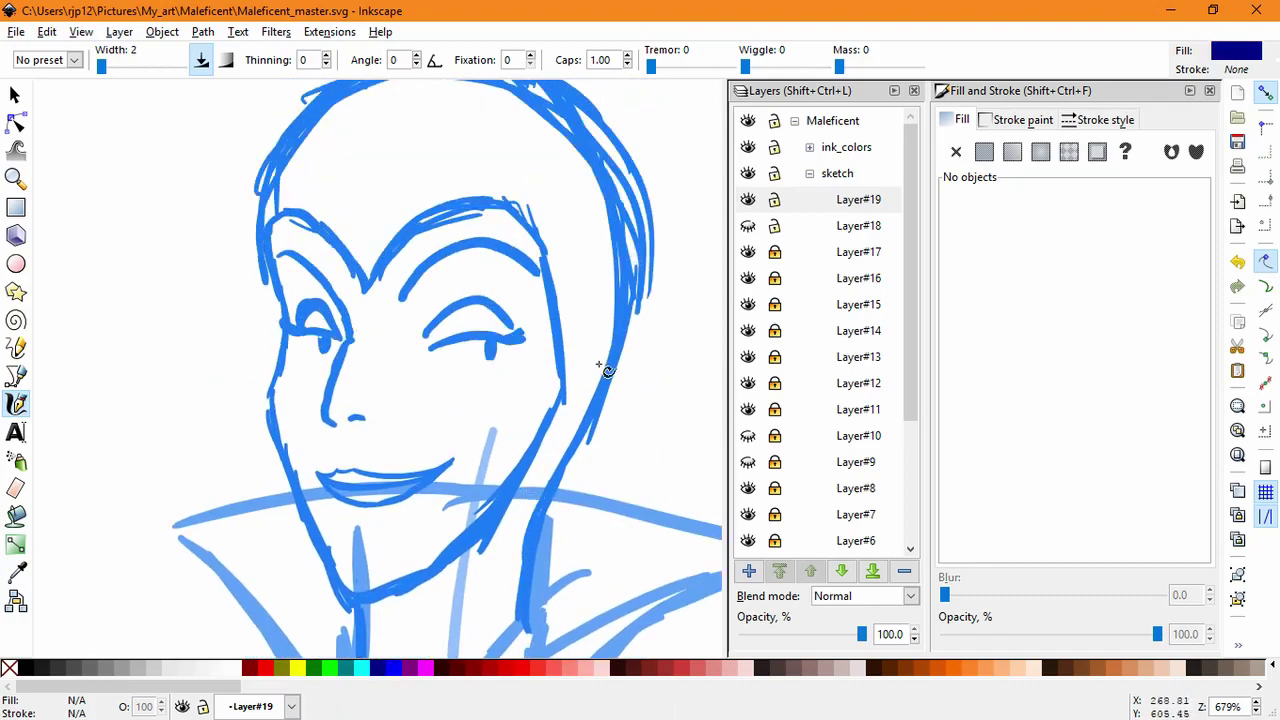
{"action": "left_click_drag", "start_coordinate": [606, 371], "coordinate": [525, 600]}
{"action": "key", "text": "ctrl+z"}
{"action": "key", "text": "ctrl+z"}
Step: Sample the blue of the existing sketch strokes as the fill colour for the calligraphy strokes
{"action": "left_click_drag", "start_coordinate": [581, 460], "coordinate": [607, 364]}
{"action": "left_click", "coordinate": [16, 573]}
{"action": "left_click_drag", "start_coordinate": [555, 492], "coordinate": [551, 500]}
{"action": "key", "text": "c"}
{"action": "left_click_drag", "start_coordinate": [302, 417], "coordinate": [494, 428]}
{"action": "key", "text": "ctrl+z"}
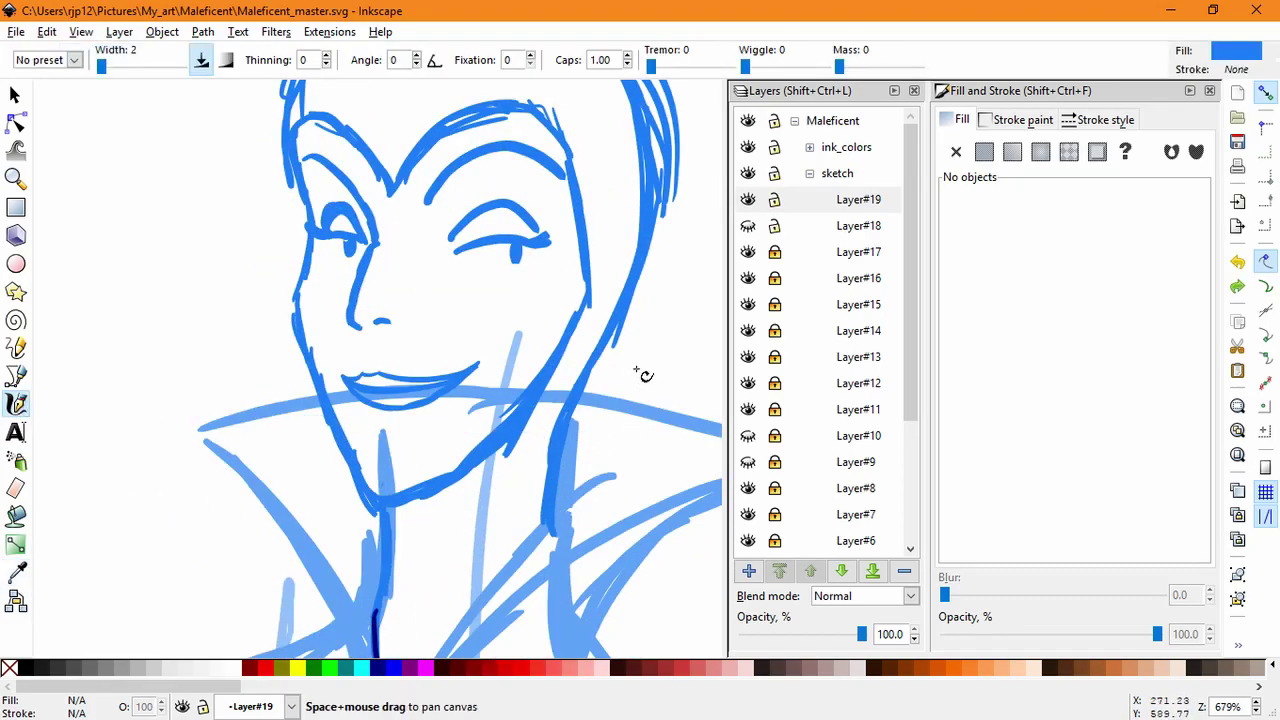
Step: Reinforce the back of the head, the right neck line and the left temple with extra strokes
{"action": "left_click_drag", "start_coordinate": [640, 220], "coordinate": [574, 378]}
{"action": "left_click_drag", "start_coordinate": [514, 536], "coordinate": [515, 467]}
{"action": "left_click_drag", "start_coordinate": [529, 388], "coordinate": [537, 432]}
{"action": "mouse_move", "coordinate": [269, 283]}
{"action": "left_mouse_down"}
{"action": "mouse_move", "coordinate": [336, 344]}
{"action": "mouse_move", "coordinate": [268, 279]}
{"action": "mouse_move", "coordinate": [247, 280]}
{"action": "left_mouse_up"}
{"action": "left_click_drag", "start_coordinate": [274, 268], "coordinate": [294, 222]}
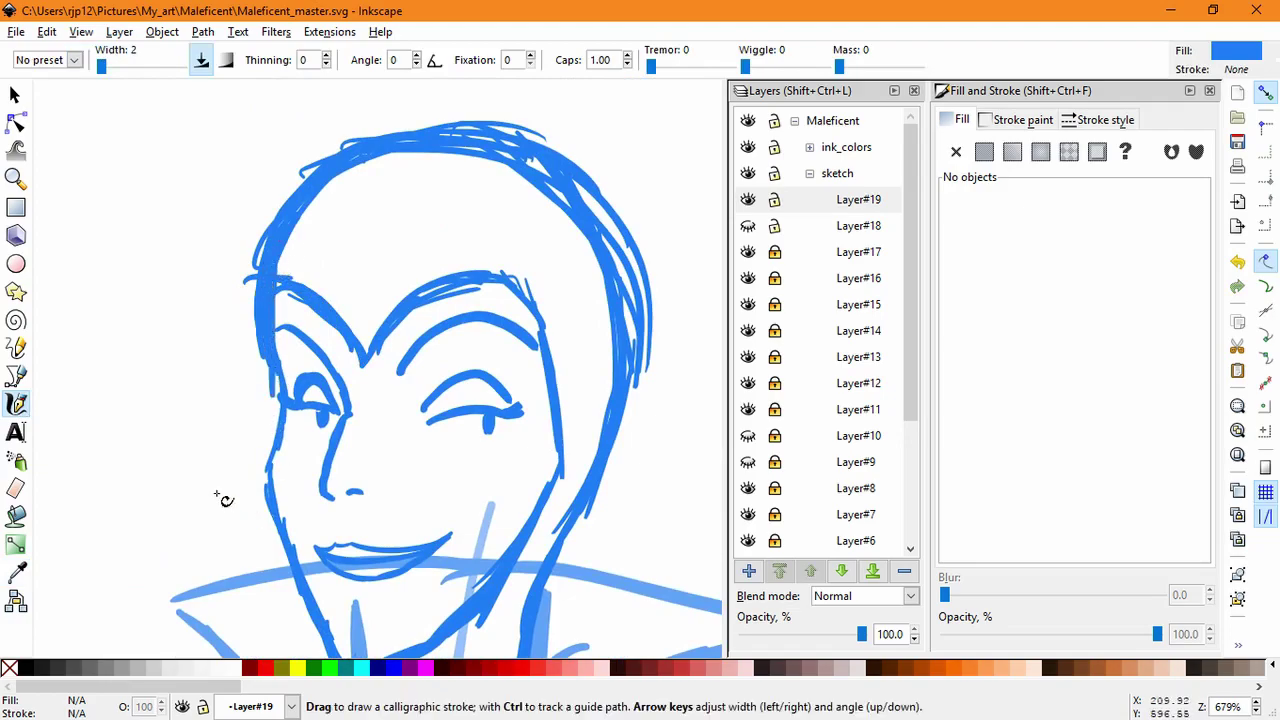
{"action": "left_click_drag", "start_coordinate": [248, 368], "coordinate": [257, 262]}
{"action": "scroll", "coordinate": [646, 443], "scroll_direction": "down", "scroll_amount": 2}
{"action": "left_click_drag", "start_coordinate": [484, 384], "coordinate": [408, 323]}
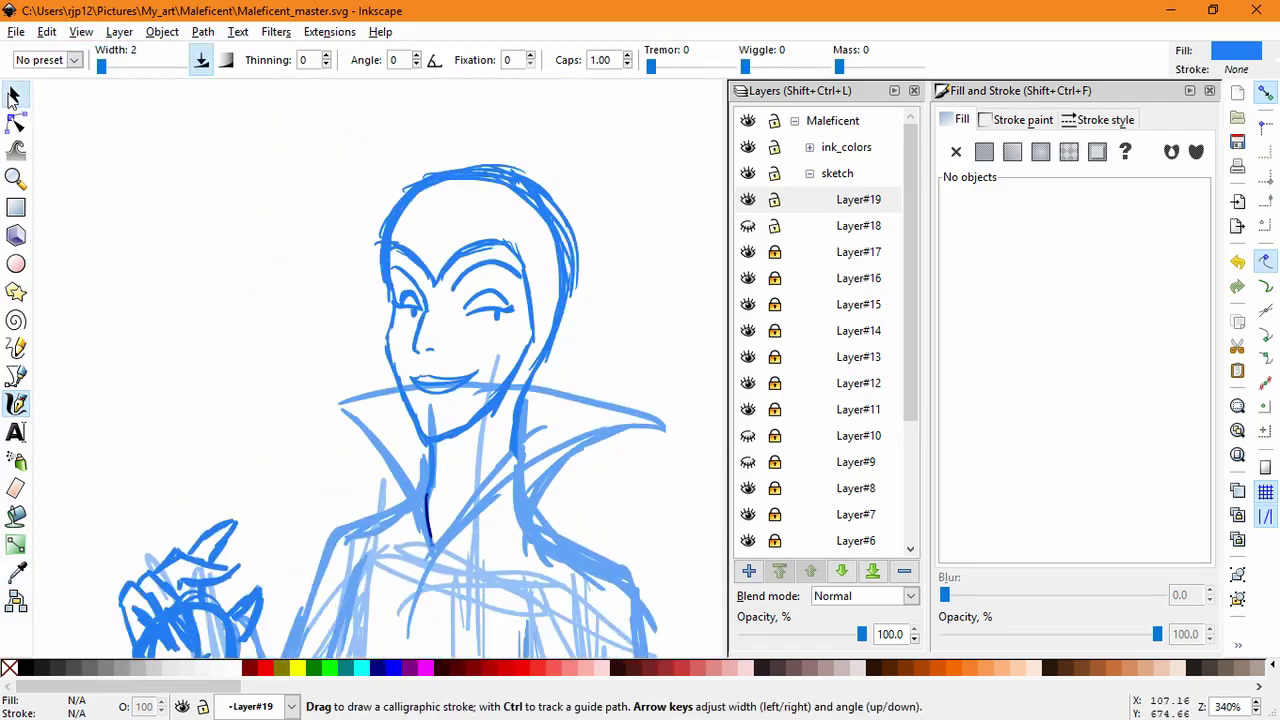
Step: Take the dark blue stroke off the left neck line
{"action": "left_click", "coordinate": [13, 95]}
{"action": "left_click_drag", "start_coordinate": [277, 120], "coordinate": [660, 600]}
{"action": "left_click_drag", "start_coordinate": [430, 531], "coordinate": [578, 548]}
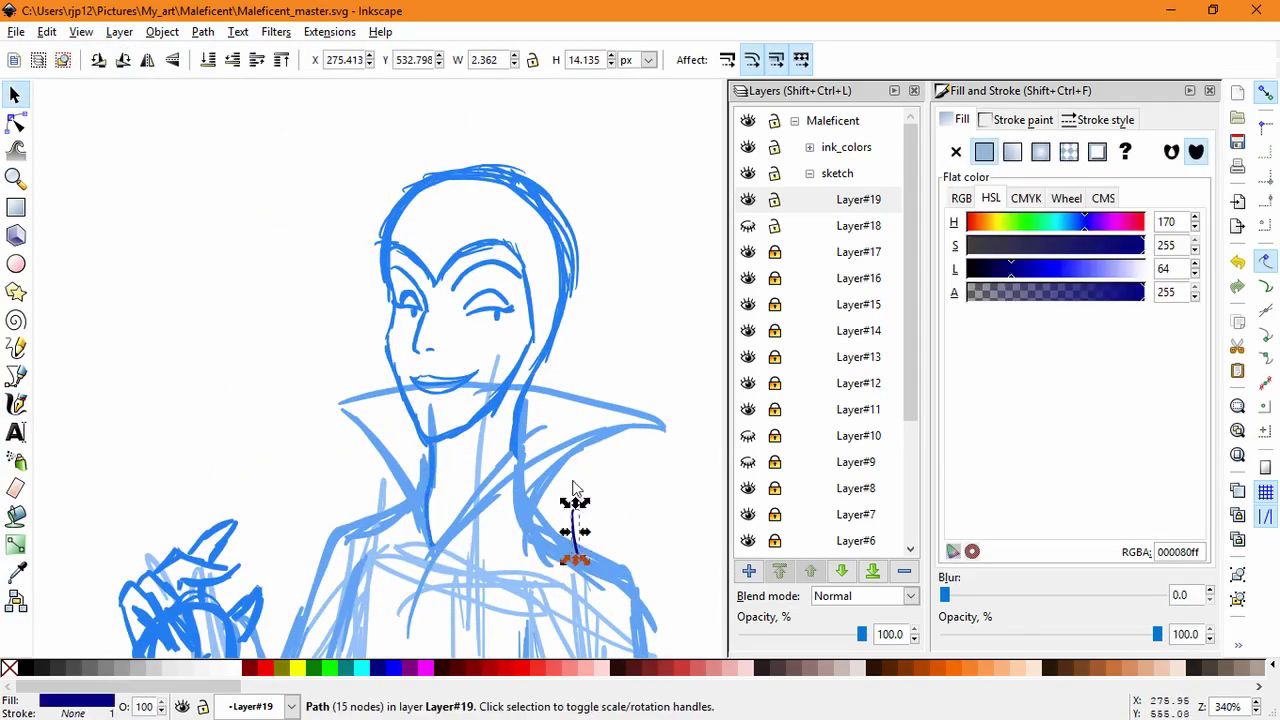
{"action": "key", "text": "Escape"}
Step: Select the head strokes and squash them slightly from above to lower the crown
{"action": "left_click_drag", "start_coordinate": [309, 149], "coordinate": [598, 464]}
{"action": "left_click_drag", "start_coordinate": [477, 158], "coordinate": [475, 183]}
{"action": "left_click_drag", "start_coordinate": [526, 287], "coordinate": [526, 277]}
{"action": "key", "text": "Escape"}
Step: Select the face outline strokes and narrow the face slightly from its right side
{"action": "left_click_drag", "start_coordinate": [310, 228], "coordinate": [554, 455]}
{"action": "left_click_drag", "start_coordinate": [551, 345], "coordinate": [501, 357]}
{"action": "key", "text": "Escape"}
{"action": "key", "text": "Escape"}
{"action": "mouse_move", "coordinate": [512, 417]}
{"action": "left_mouse_down"}
{"action": "mouse_move", "coordinate": [458, 509]}
{"action": "mouse_move", "coordinate": [468, 525]}
{"action": "mouse_move", "coordinate": [452, 528]}
{"action": "mouse_move", "coordinate": [527, 364]}
{"action": "mouse_move", "coordinate": [651, 329]}
{"action": "left_mouse_up"}
{"action": "key", "text": "ctrl+z"}
{"action": "key", "text": "Escape"}
{"action": "key", "text": "Escape"}
{"action": "key", "text": "Escape"}
{"action": "left_click", "coordinate": [460, 500]}
{"action": "key", "text": "Escape"}
{"action": "key", "text": "ctrl+z"}
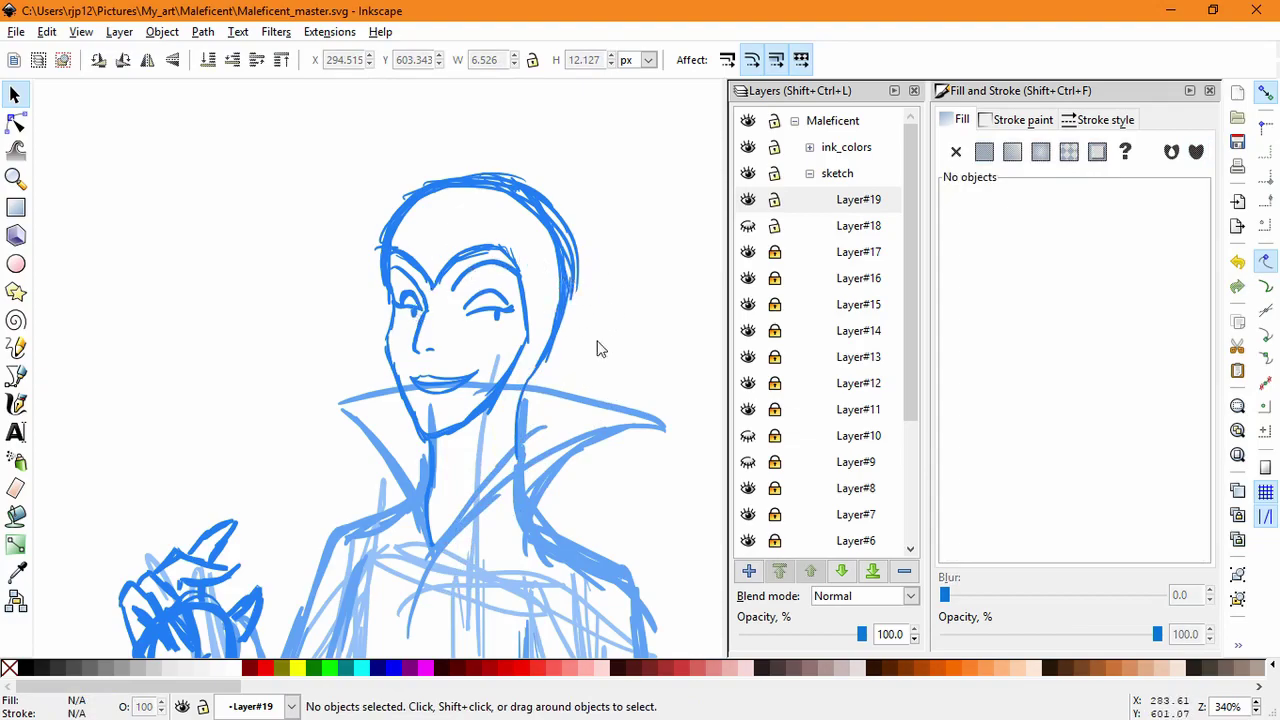
Step: Select the lower face outline strokes and shorten the jaw so the chin sits slightly higher
{"action": "left_click_drag", "start_coordinate": [328, 277], "coordinate": [543, 449]}
{"action": "left_click", "coordinate": [466, 426]}
{"action": "left_click_drag", "start_coordinate": [457, 446], "coordinate": [466, 449]}
{"action": "left_click", "coordinate": [420, 389]}
{"action": "left_click", "coordinate": [620, 410]}
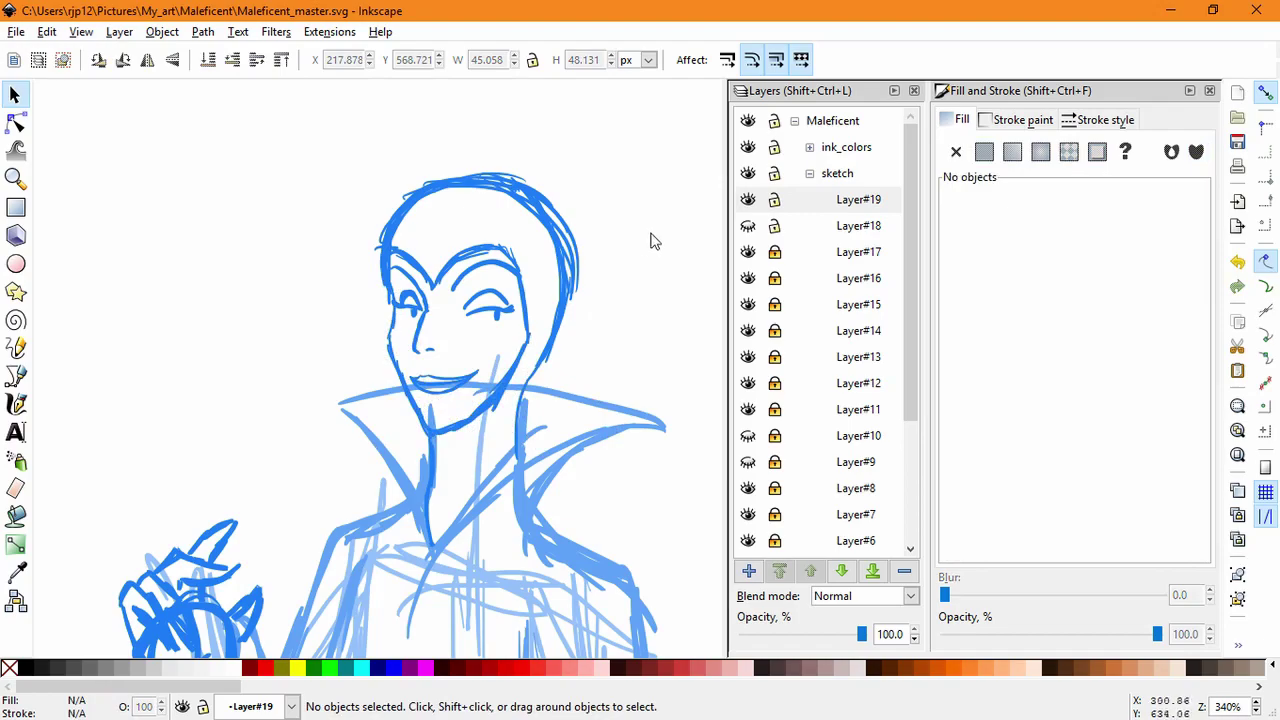
Step: Delete the doubled outer strokes along the upper back of the head
{"action": "left_click_drag", "start_coordinate": [567, 214], "coordinate": [677, 153]}
{"action": "key", "text": "Delete"}
{"action": "left_click_drag", "start_coordinate": [546, 202], "coordinate": [584, 171]}
{"action": "key", "text": "Delete"}
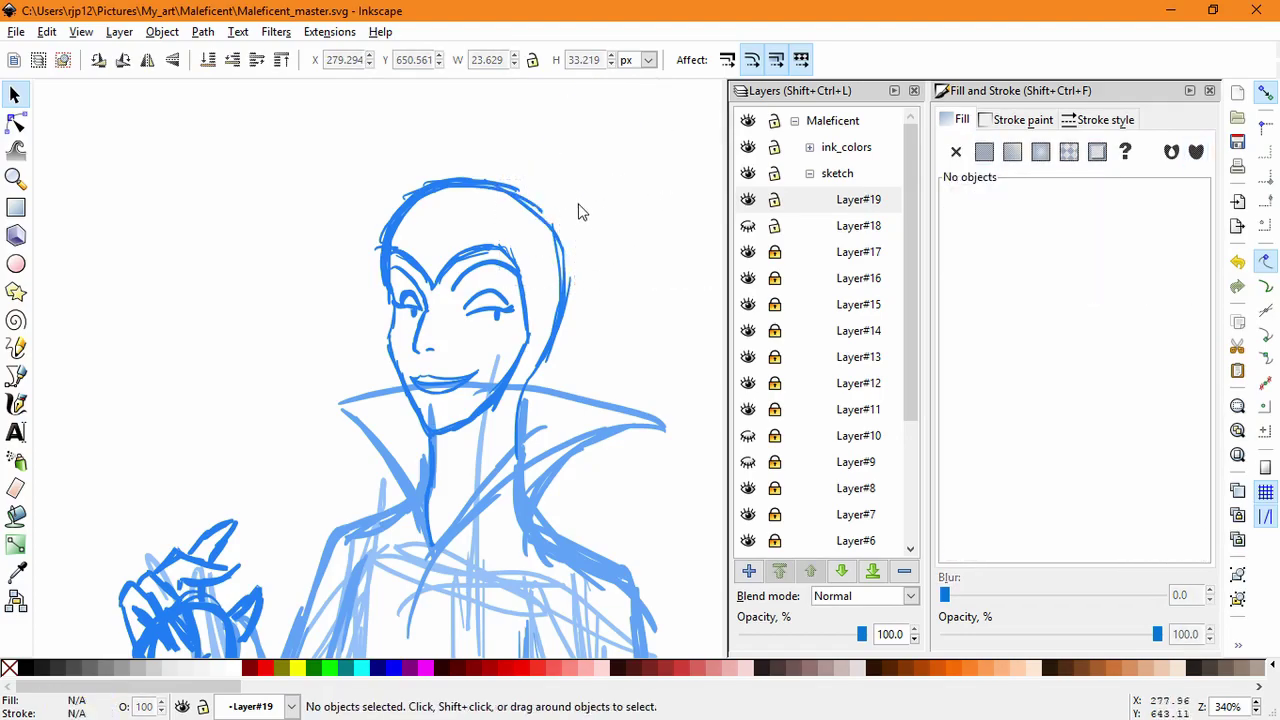
{"action": "mouse_move", "coordinate": [568, 280]}
{"action": "left_mouse_down"}
{"action": "mouse_move", "coordinate": [675, 290]}
{"action": "mouse_move", "coordinate": [678, 196]}
{"action": "mouse_move", "coordinate": [704, 207]}
{"action": "left_mouse_up"}
{"action": "key", "text": "Delete"}
{"action": "key", "text": "Delete"}
{"action": "key", "text": "Delete"}
Step: Reposition the crown strokes where they meet the upper back of the head
{"action": "mouse_move", "coordinate": [560, 239]}
{"action": "left_mouse_down"}
{"action": "mouse_move", "coordinate": [712, 208]}
{"action": "mouse_move", "coordinate": [364, 112]}
{"action": "left_mouse_up"}
{"action": "left_click", "coordinate": [534, 202]}
{"action": "left_click_drag", "start_coordinate": [553, 203], "coordinate": [512, 184]}
Step: Delete the remaining strokes down the back of the head to the neck
{"action": "left_click", "coordinate": [605, 296]}
{"action": "left_click_drag", "start_coordinate": [567, 284], "coordinate": [676, 347]}
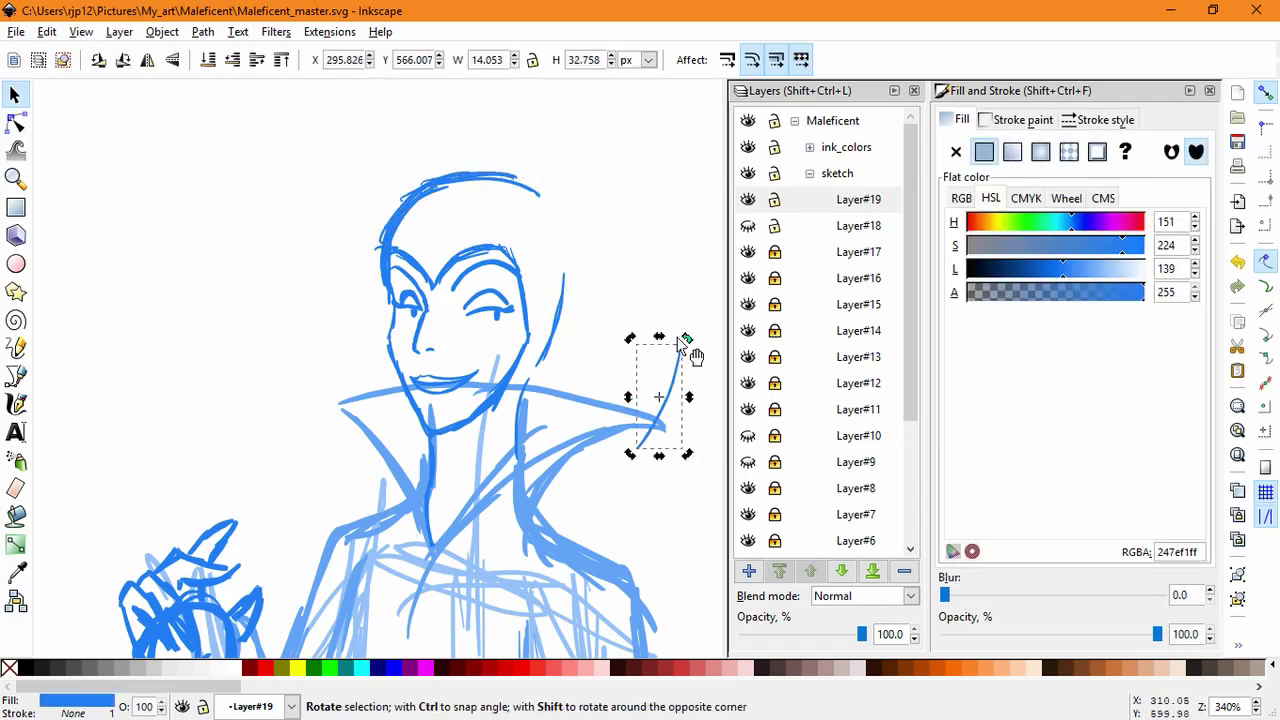
{"action": "key", "text": "Delete"}
{"action": "left_click", "coordinate": [655, 330]}
{"action": "key", "text": "Delete"}
{"action": "left_click", "coordinate": [557, 310]}
{"action": "key", "text": "Delete"}
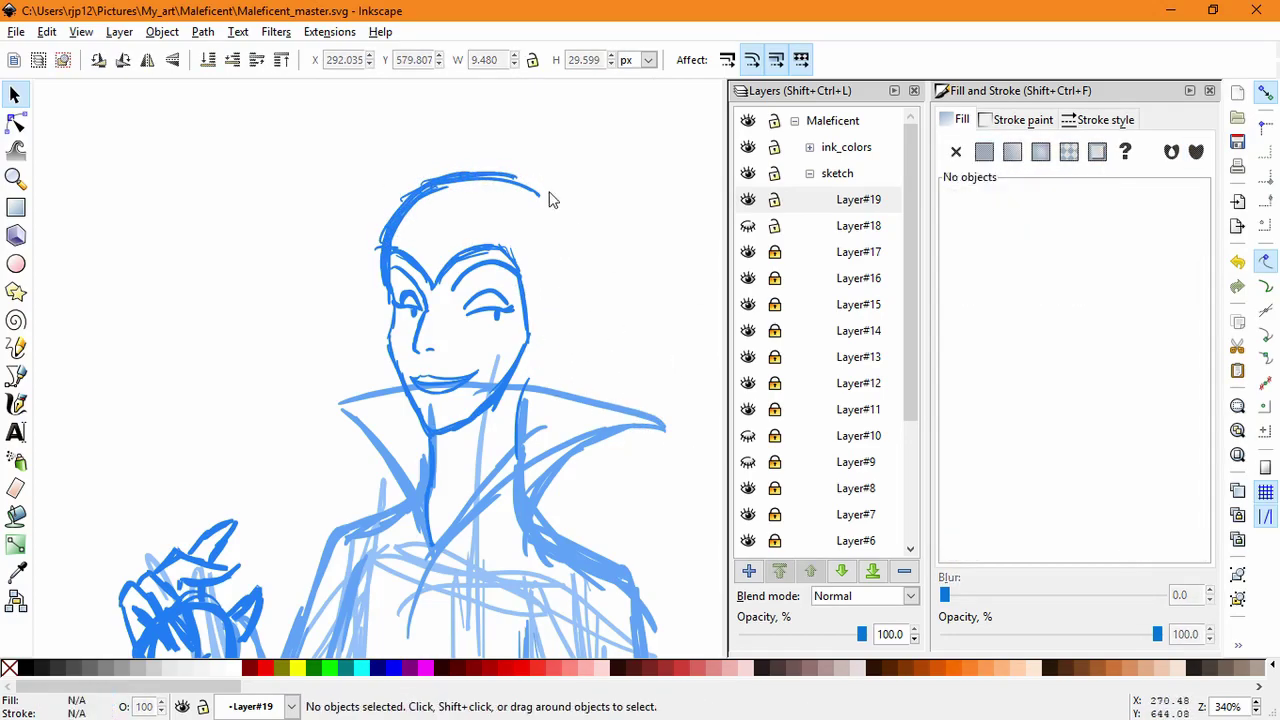
Step: Adjust the crown's right end and redraw the back of the head in a smooth curve down to the neck
{"action": "left_click", "coordinate": [545, 192]}
{"action": "mouse_move", "coordinate": [547, 198]}
{"action": "left_mouse_down"}
{"action": "mouse_move", "coordinate": [530, 192]}
{"action": "mouse_move", "coordinate": [543, 232]}
{"action": "mouse_move", "coordinate": [538, 216]}
{"action": "left_mouse_up"}
{"action": "left_click", "coordinate": [15, 403]}
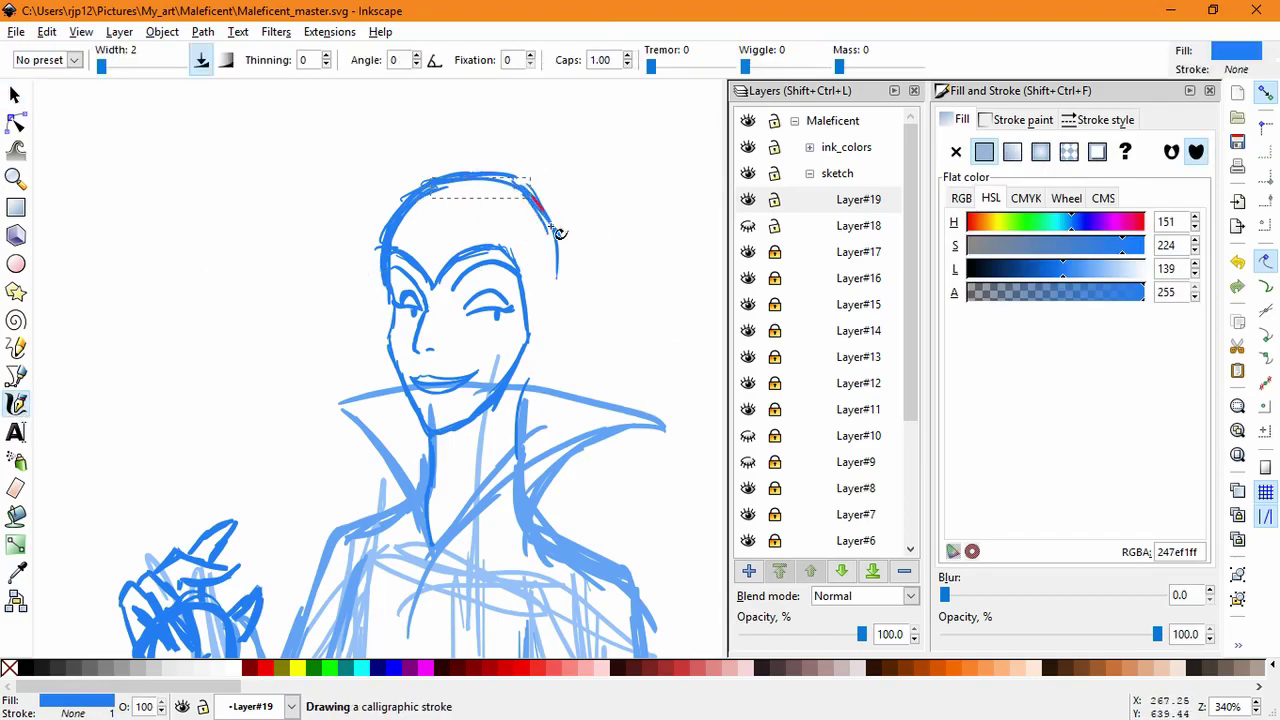
{"action": "left_click_drag", "start_coordinate": [556, 330], "coordinate": [557, 334]}
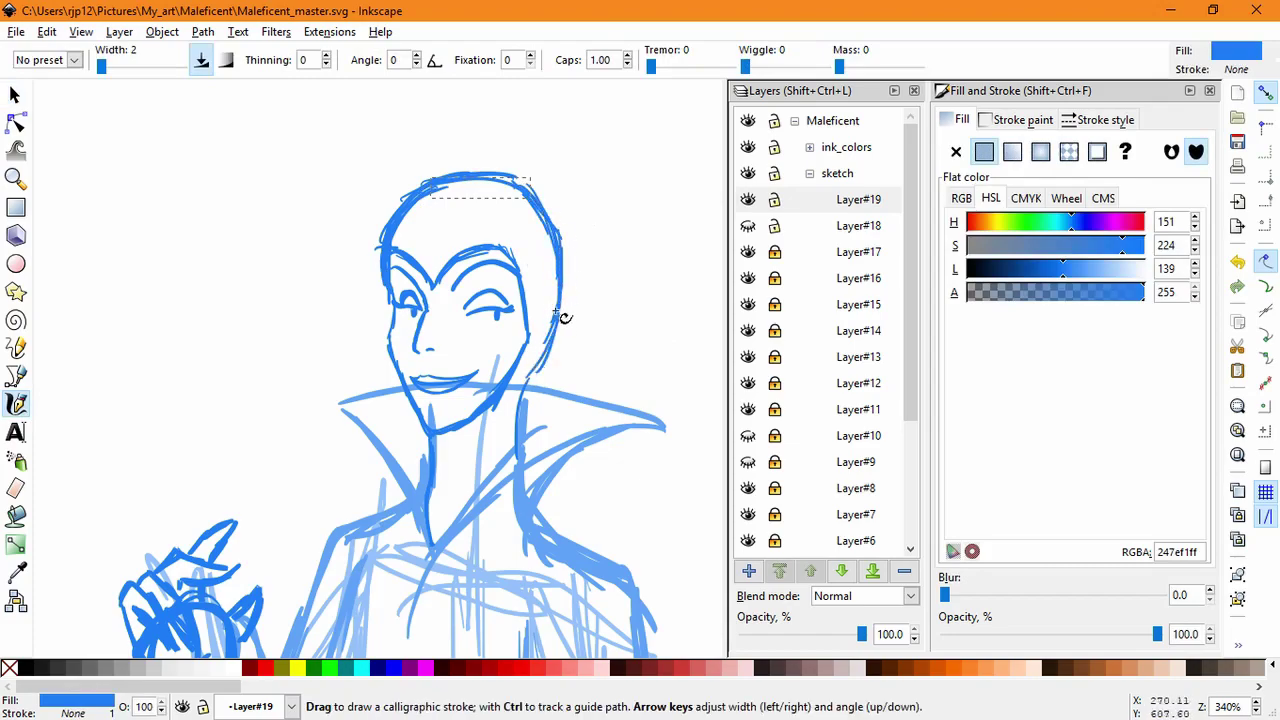
{"action": "left_click_drag", "start_coordinate": [524, 186], "coordinate": [568, 284]}
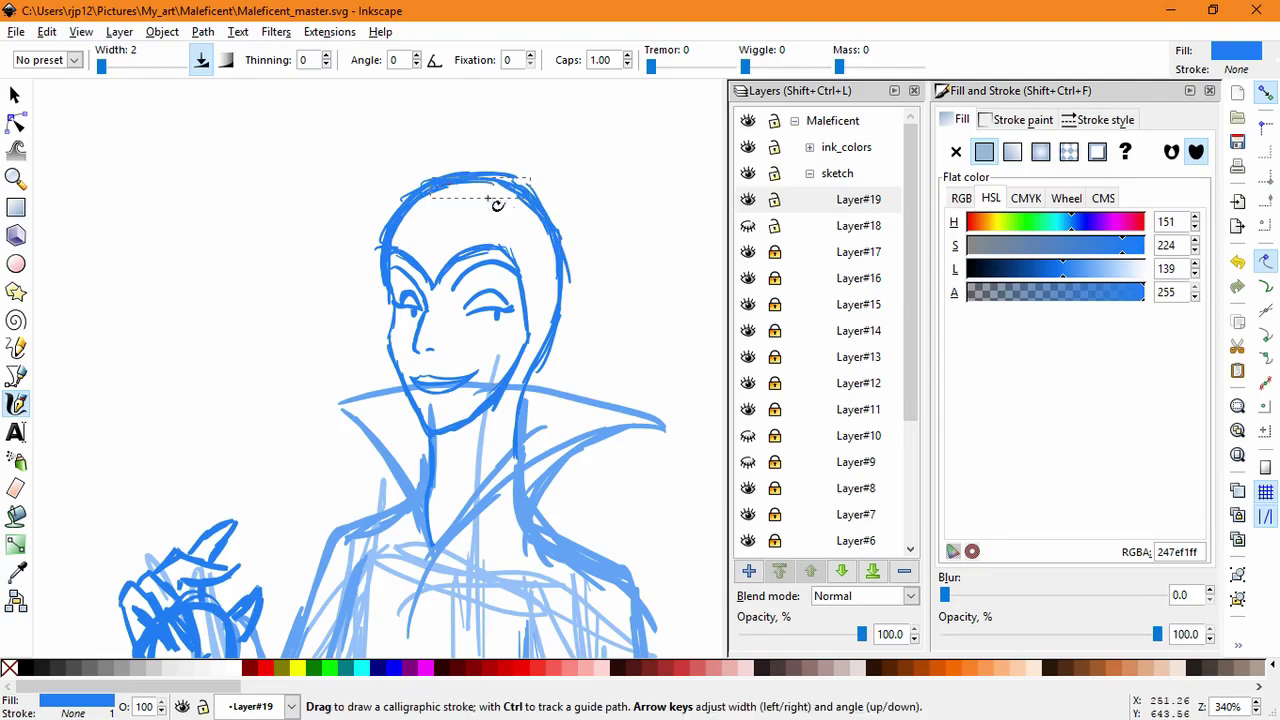
{"action": "left_click", "coordinate": [18, 95]}
{"action": "left_click", "coordinate": [325, 435]}
{"action": "left_click", "coordinate": [18, 404]}
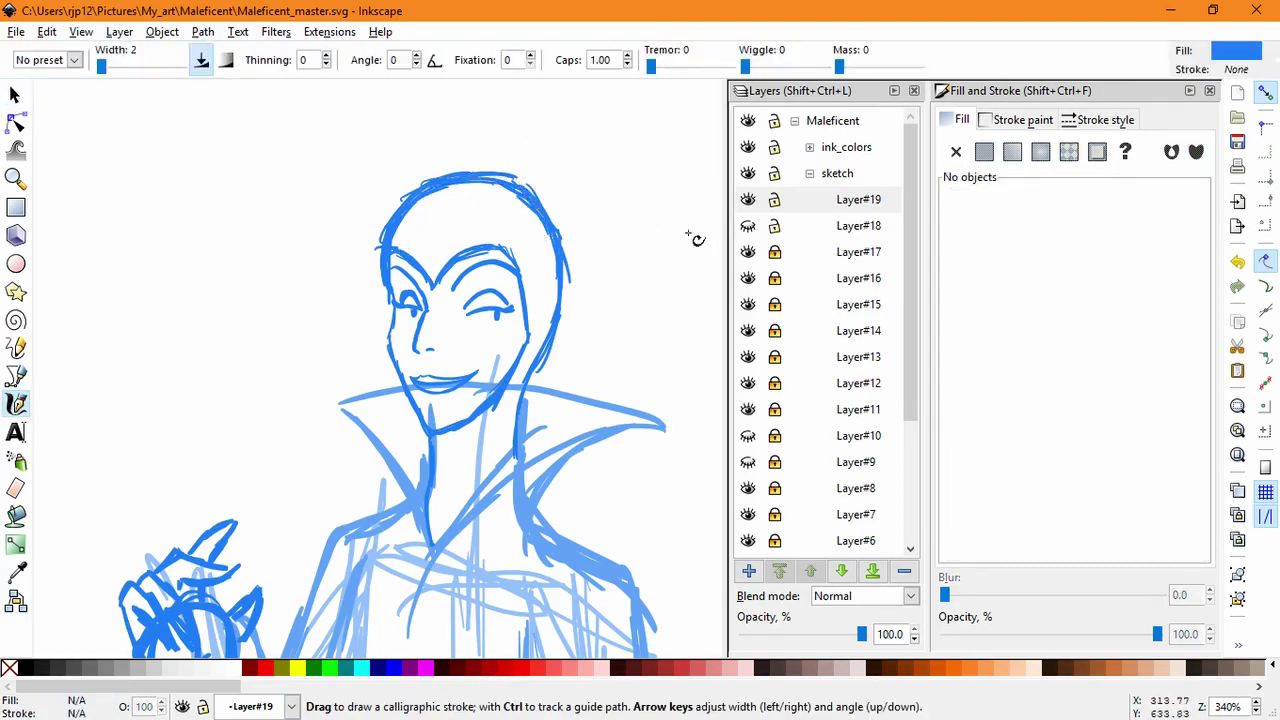
Step: Remove the stray strokes sticking out from the back of the head and above the right neck line
{"action": "left_click", "coordinate": [22, 95]}
{"action": "key", "text": "ctrl+z"}
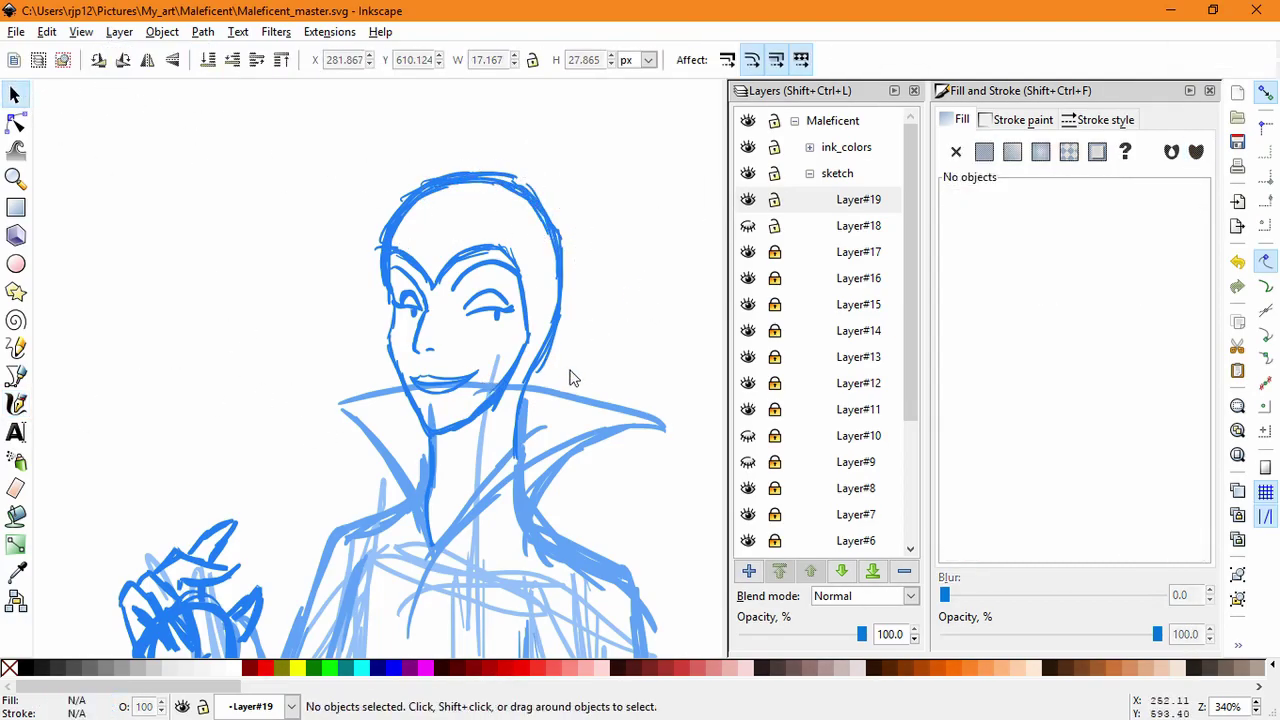
{"action": "left_click_drag", "start_coordinate": [550, 375], "coordinate": [677, 389]}
{"action": "key", "text": "ctrl+z"}
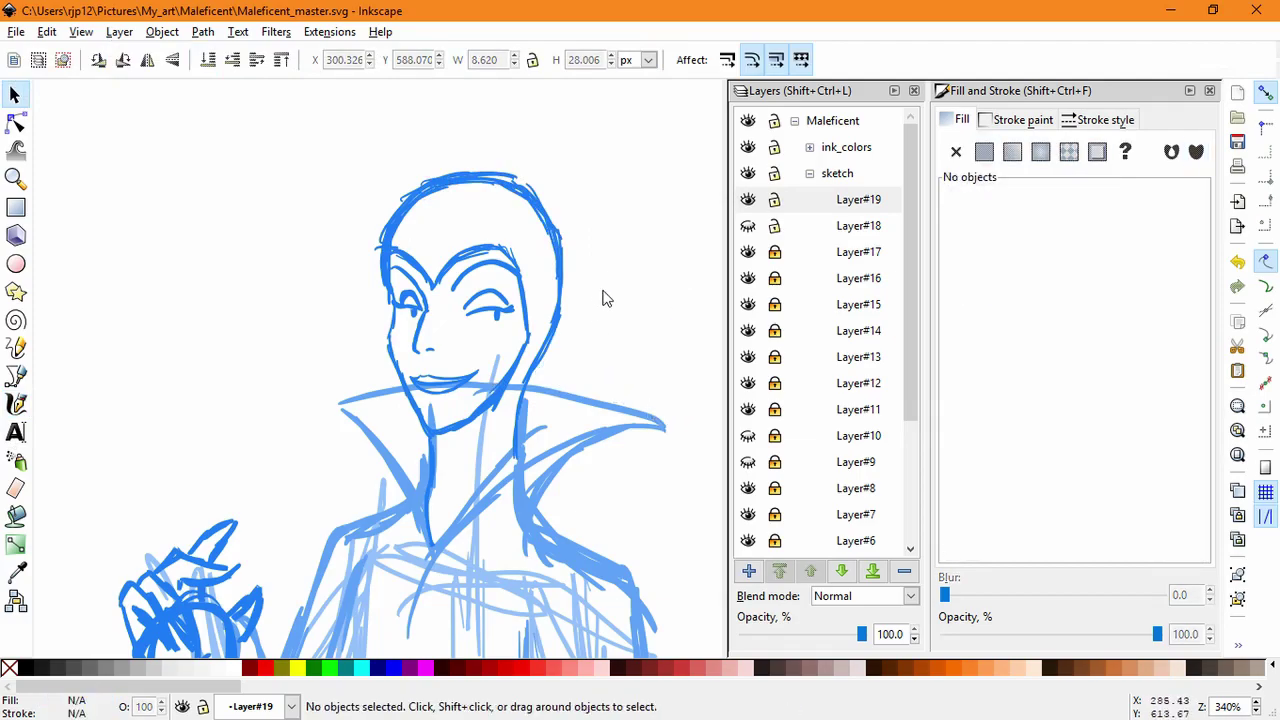
Step: Delete the hidden Layer#18 with the earlier face outline
{"action": "left_click", "coordinate": [809, 226]}
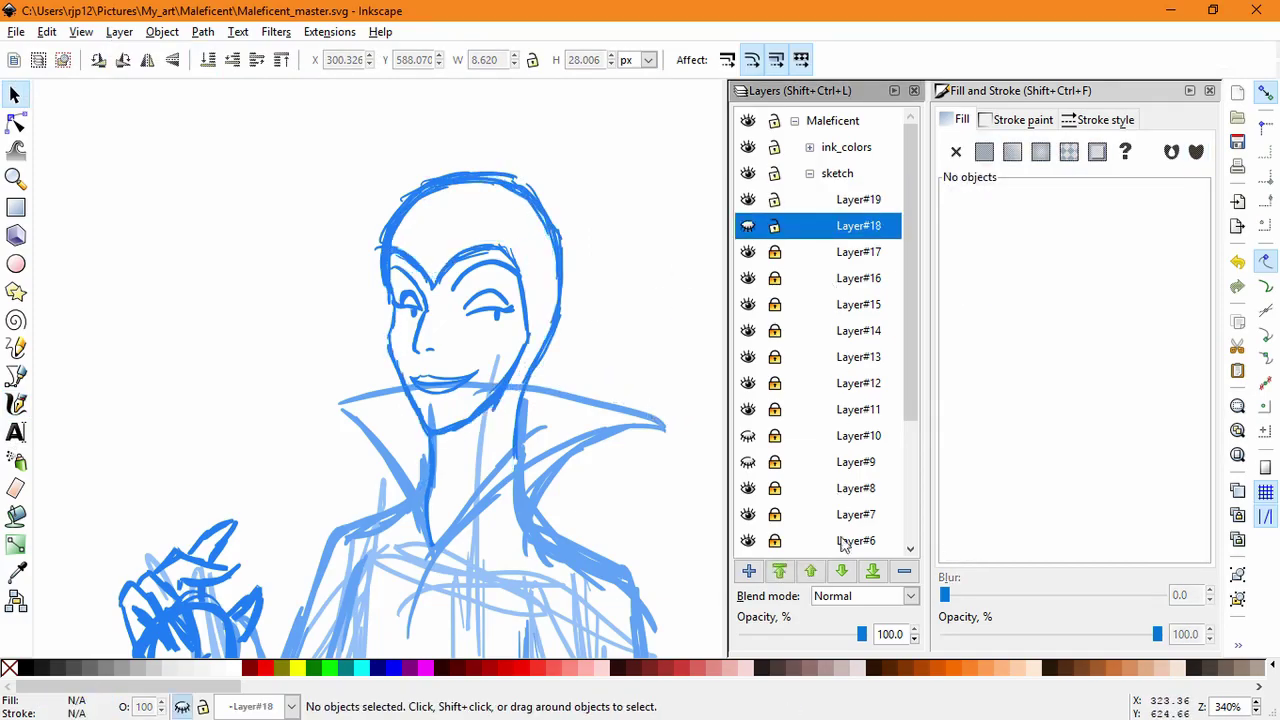
{"action": "left_click", "coordinate": [904, 571]}
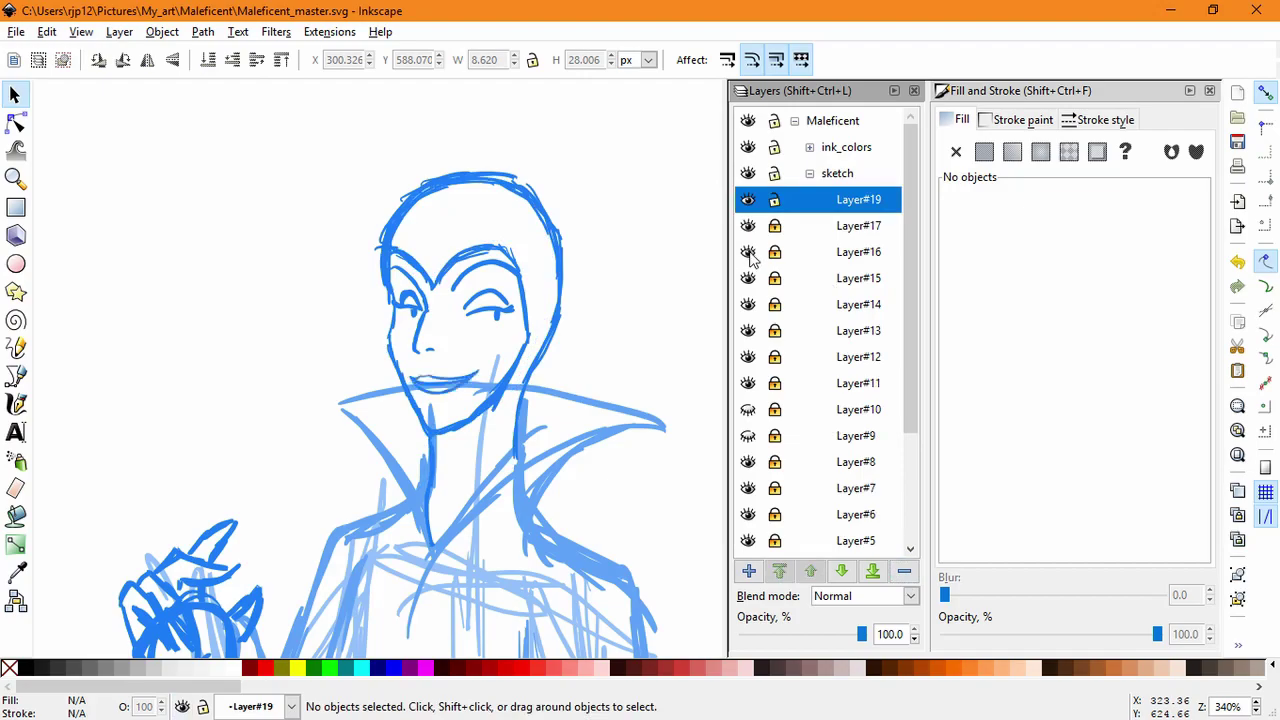
Step: Lock Layer#19, unlock Layer#17 and Layer#16, and move the mouth strokes up slightly
{"action": "left_click_drag", "start_coordinate": [380, 360], "coordinate": [530, 443]}
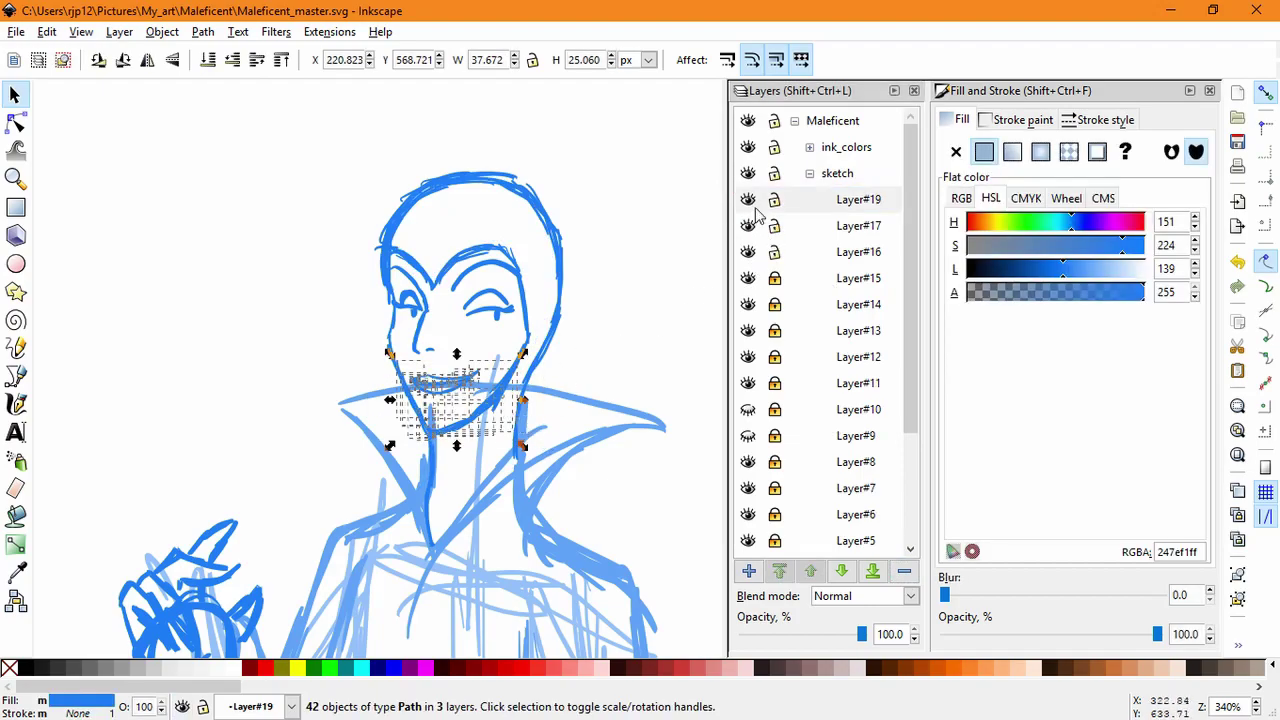
{"action": "left_click", "coordinate": [775, 226]}
{"action": "left_click", "coordinate": [377, 350]}
{"action": "left_click", "coordinate": [398, 350]}
{"action": "left_click_drag", "start_coordinate": [380, 350], "coordinate": [518, 407]}
{"action": "scroll", "coordinate": [506, 455], "scroll_direction": "up", "scroll_amount": 1}
{"action": "left_click_drag", "start_coordinate": [508, 464], "coordinate": [556, 555]}
{"action": "left_click", "coordinate": [504, 445]}
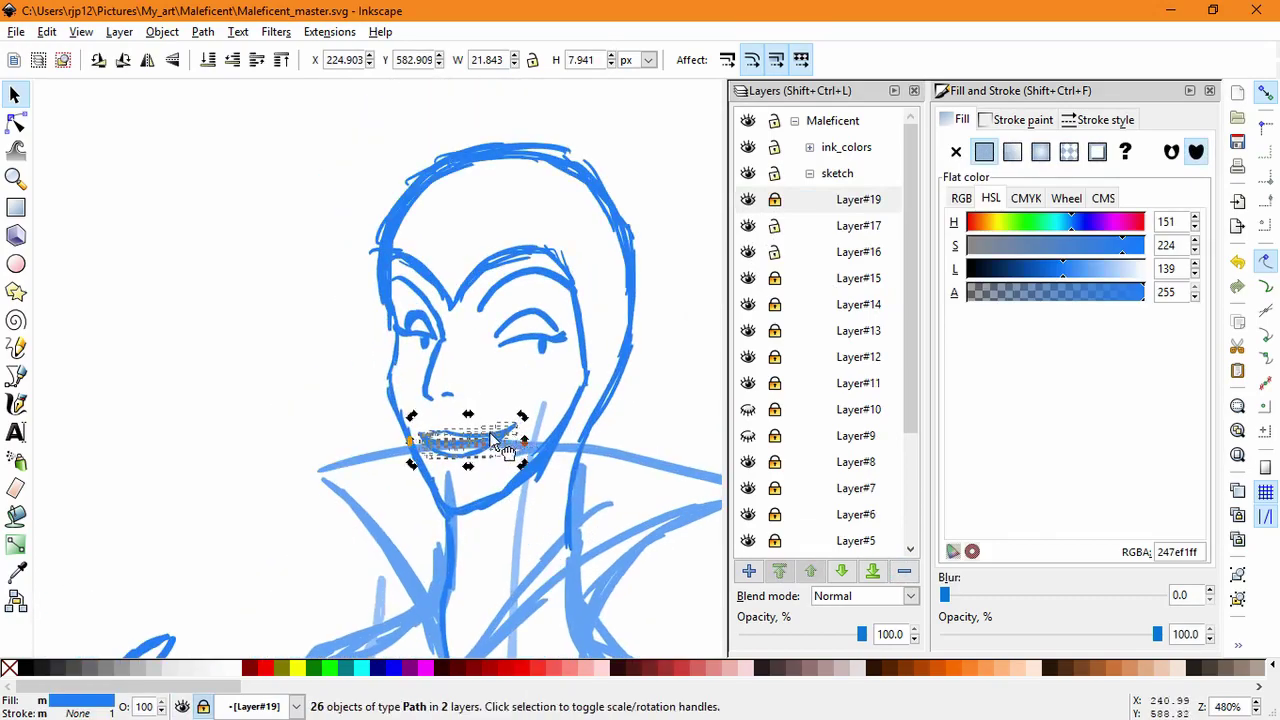
{"action": "left_click_drag", "start_coordinate": [499, 437], "coordinate": [501, 428]}
Step: Tighten the mouth by adjusting its strokes to a slightly smaller height of about 7.4 px
{"action": "left_click", "coordinate": [606, 461]}
{"action": "mouse_move", "coordinate": [408, 394]}
{"action": "left_mouse_down"}
{"action": "mouse_move", "coordinate": [514, 466]}
{"action": "mouse_move", "coordinate": [484, 443]}
{"action": "left_mouse_up"}
{"action": "left_click", "coordinate": [590, 412]}
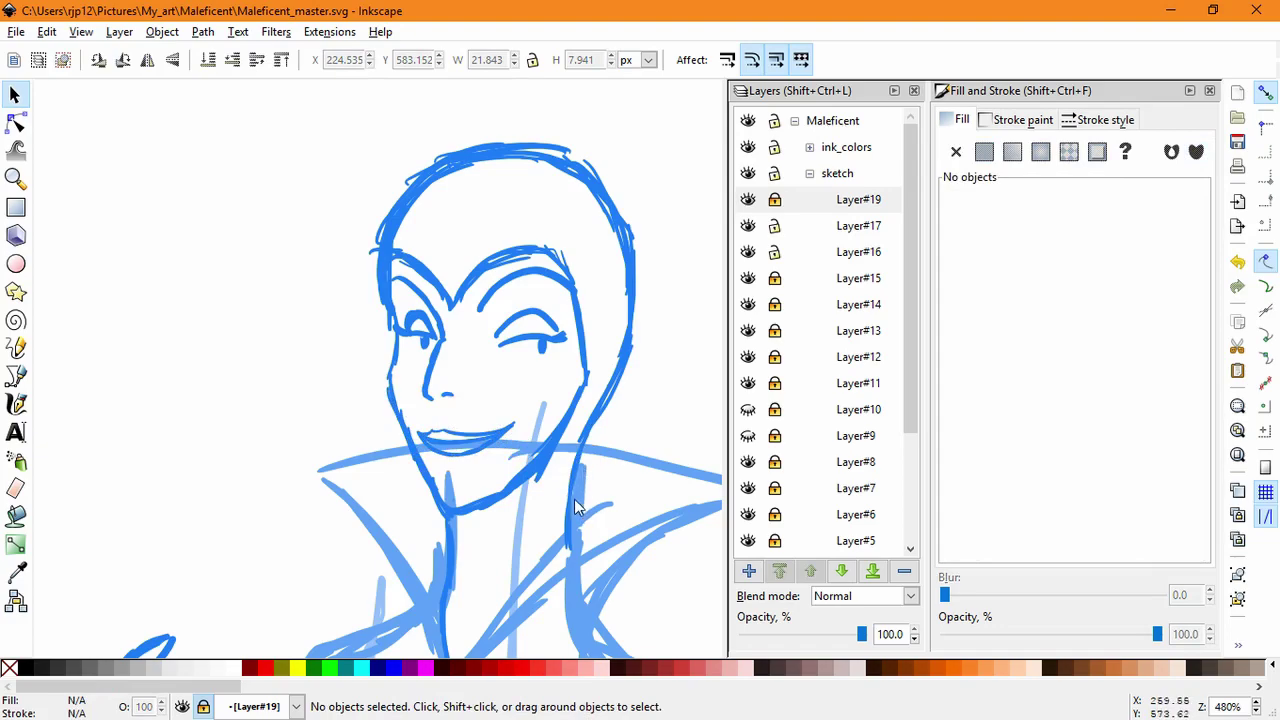
{"action": "mouse_move", "coordinate": [354, 405]}
{"action": "left_mouse_down"}
{"action": "mouse_move", "coordinate": [528, 466]}
{"action": "mouse_move", "coordinate": [528, 452]}
{"action": "left_mouse_up"}
{"action": "left_click", "coordinate": [488, 434]}
{"action": "left_click", "coordinate": [600, 487]}
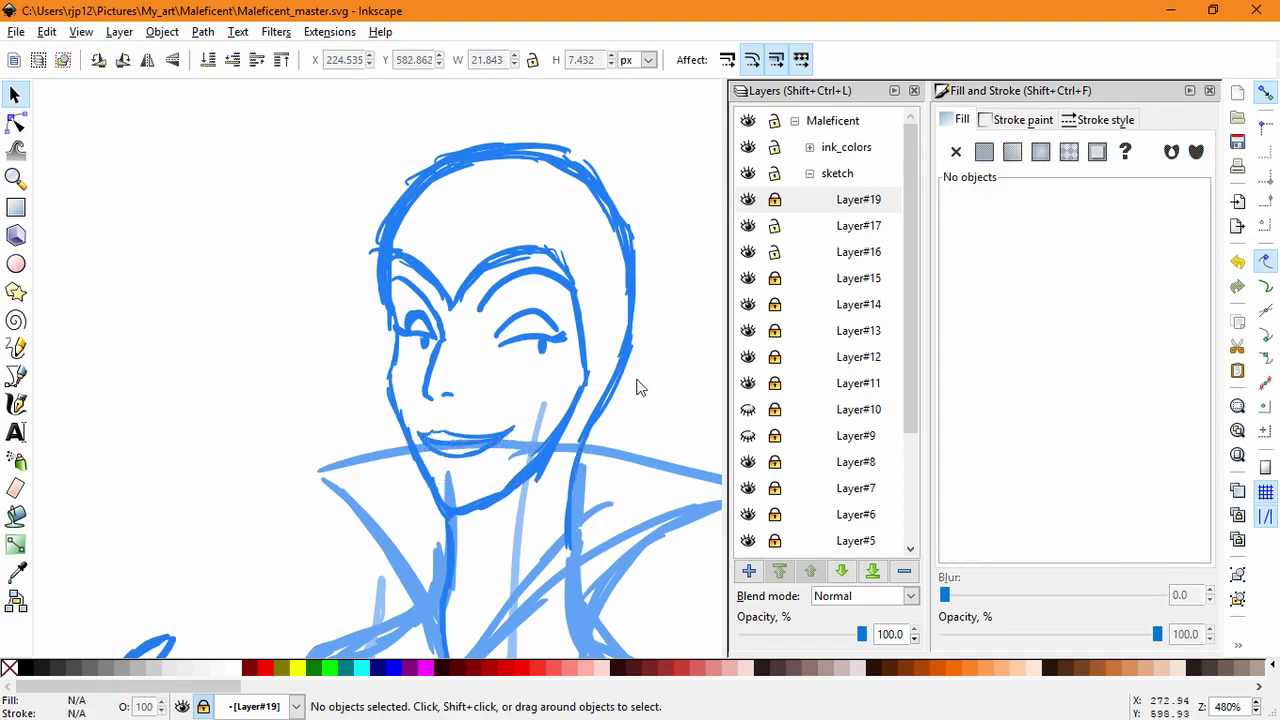
Step: Lock Layer#17 and Layer#16, unlock the eye layers Layer#15 to Layer#13, and stretch the right eye slightly wider toward the nose
{"action": "left_click", "coordinate": [775, 225]}
{"action": "left_click", "coordinate": [775, 251]}
{"action": "left_click", "coordinate": [748, 278]}
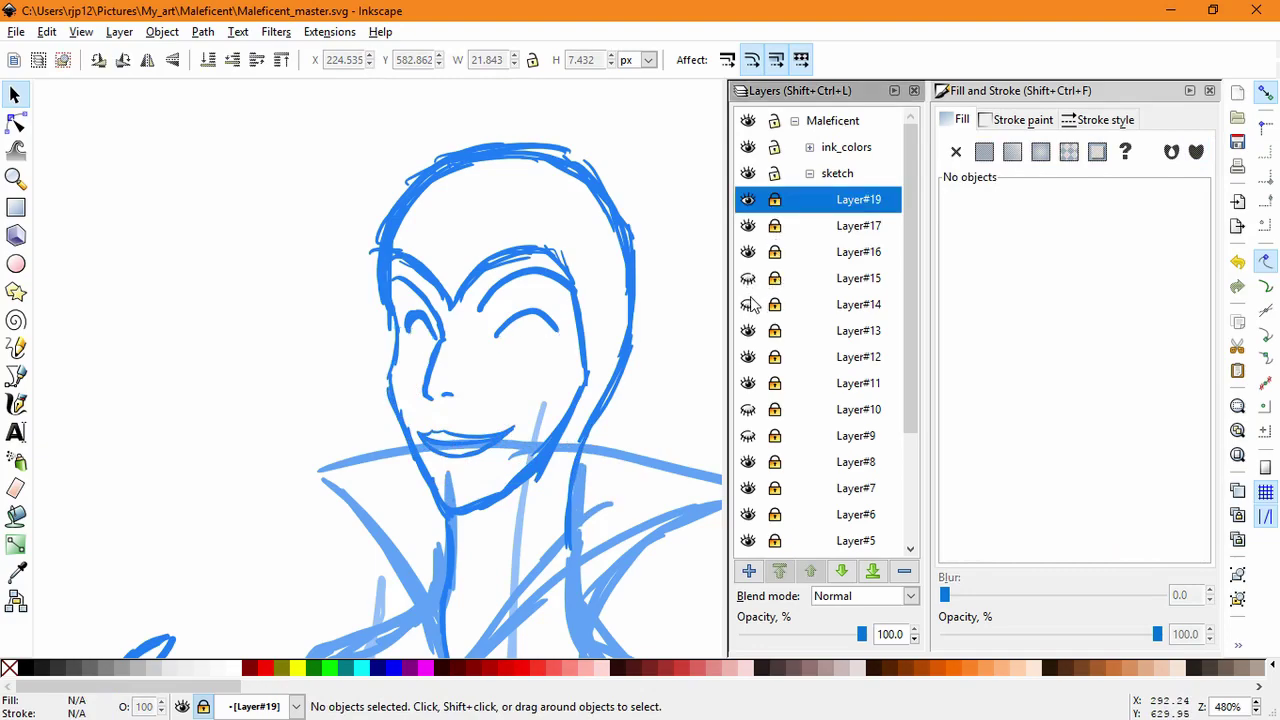
{"action": "left_click", "coordinate": [748, 304]}
{"action": "left_click", "coordinate": [748, 278]}
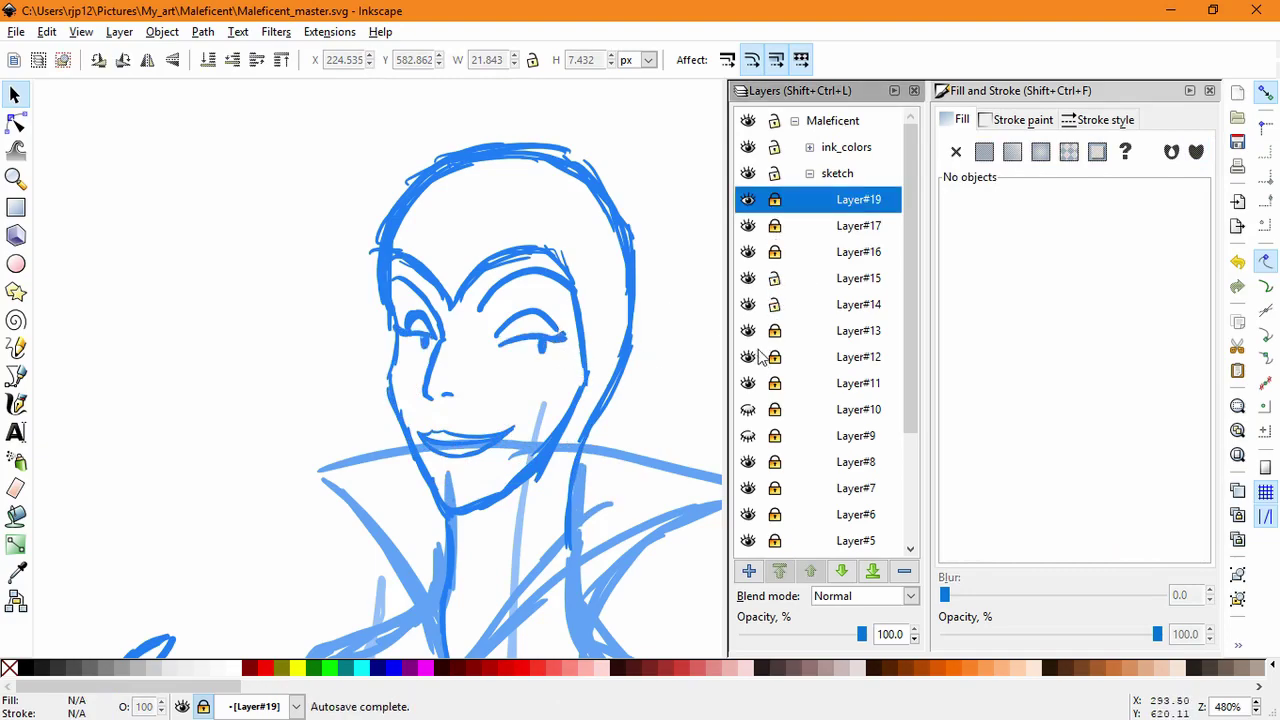
{"action": "left_click_drag", "start_coordinate": [594, 384], "coordinate": [475, 282]}
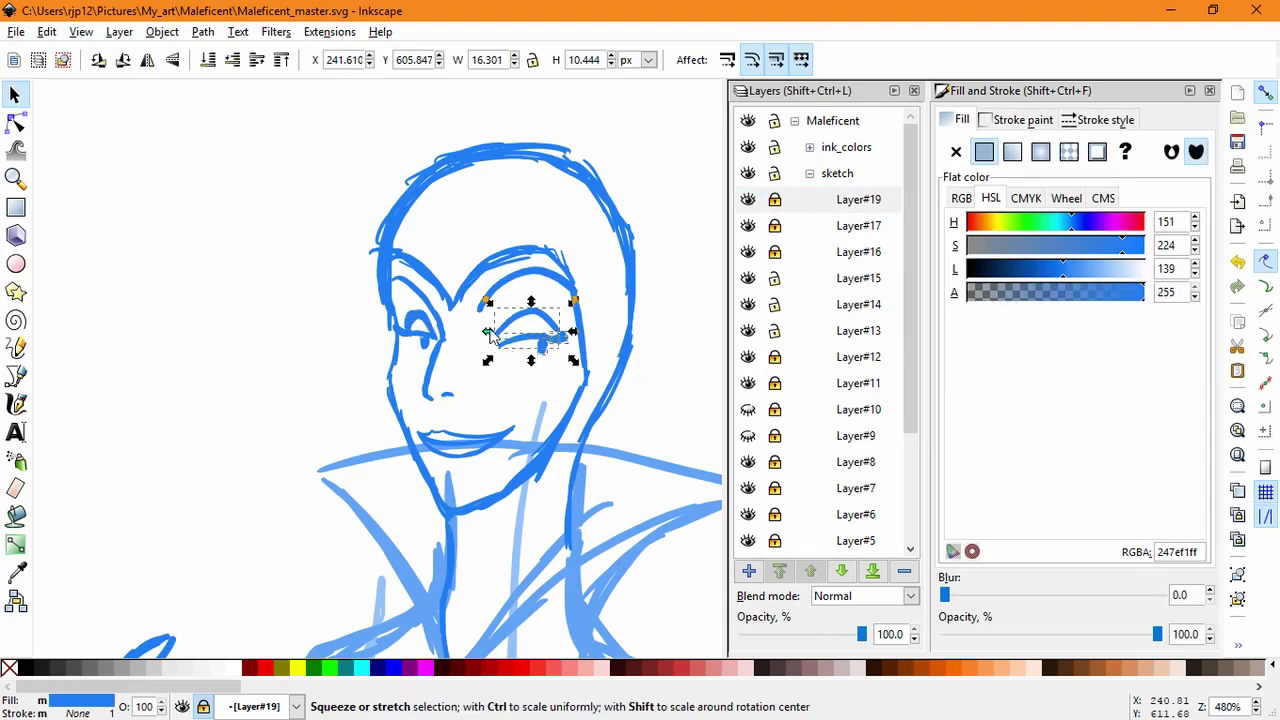
{"action": "left_click_drag", "start_coordinate": [491, 331], "coordinate": [480, 331]}
{"action": "left_click_drag", "start_coordinate": [569, 340], "coordinate": [573, 339]}
Step: Widen the left eye slightly and lock Layer#14 and Layer#13, leaving the pupils on Layer#15 editable
{"action": "left_click_drag", "start_coordinate": [377, 293], "coordinate": [430, 343]}
{"action": "left_click", "coordinate": [427, 324]}
{"action": "key", "text": "ctrl+z"}
{"action": "left_click", "coordinate": [487, 395]}
{"action": "left_click", "coordinate": [508, 388]}
{"action": "left_click", "coordinate": [542, 346]}
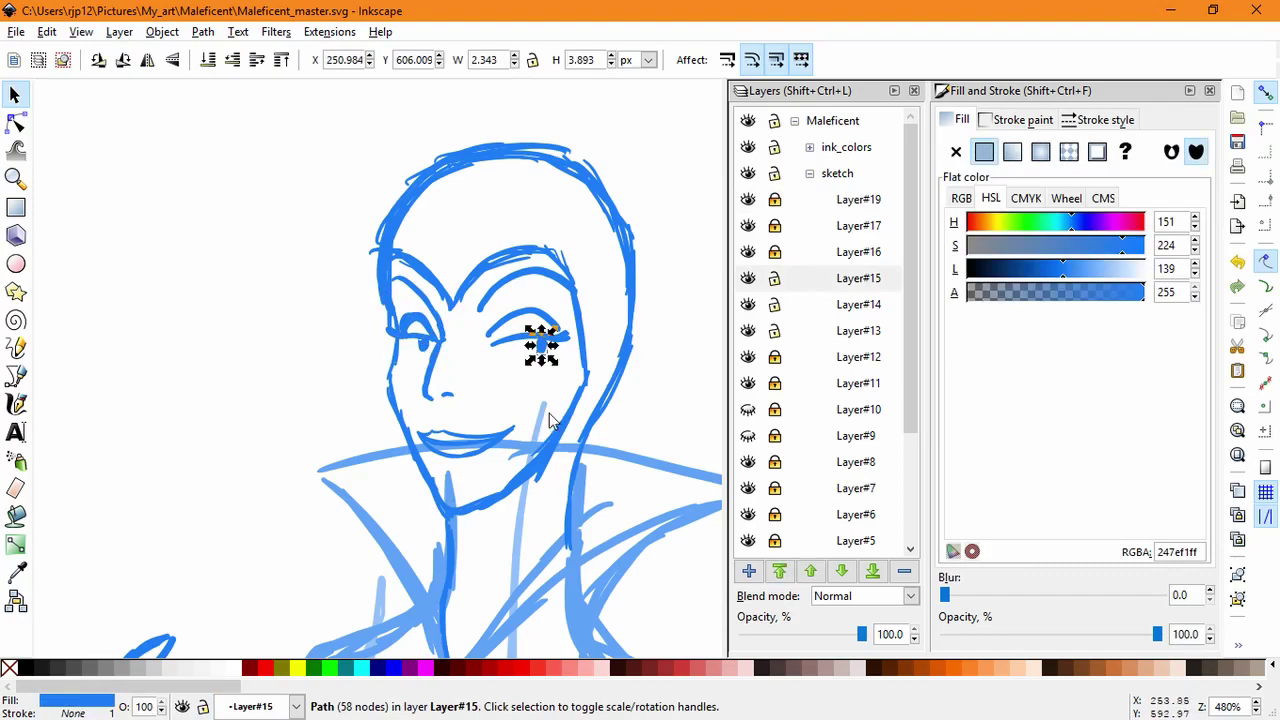
{"action": "left_click", "coordinate": [775, 331]}
Step: Try to replace the pupils by deleting them and redrawing the right one with a short calligraphic stroke
{"action": "key", "text": "Delete"}
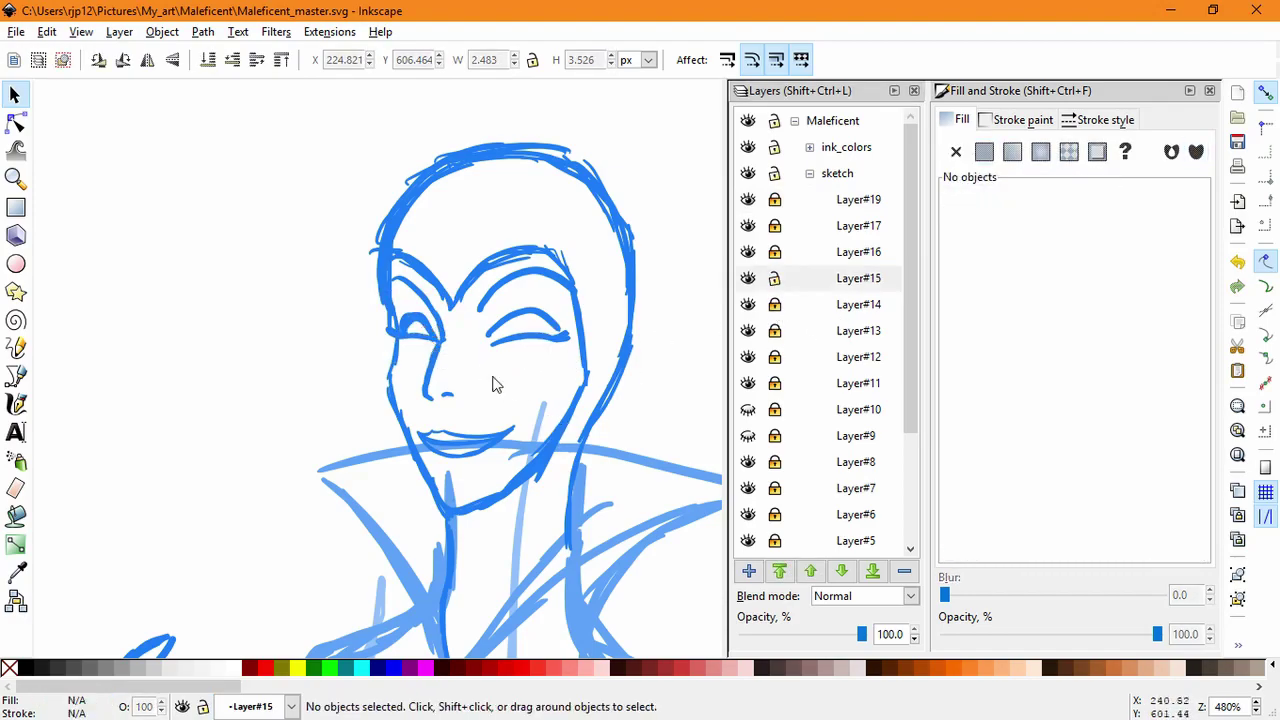
{"action": "left_click", "coordinate": [15, 403]}
{"action": "scroll", "coordinate": [551, 358], "scroll_direction": "up", "scroll_amount": 1}
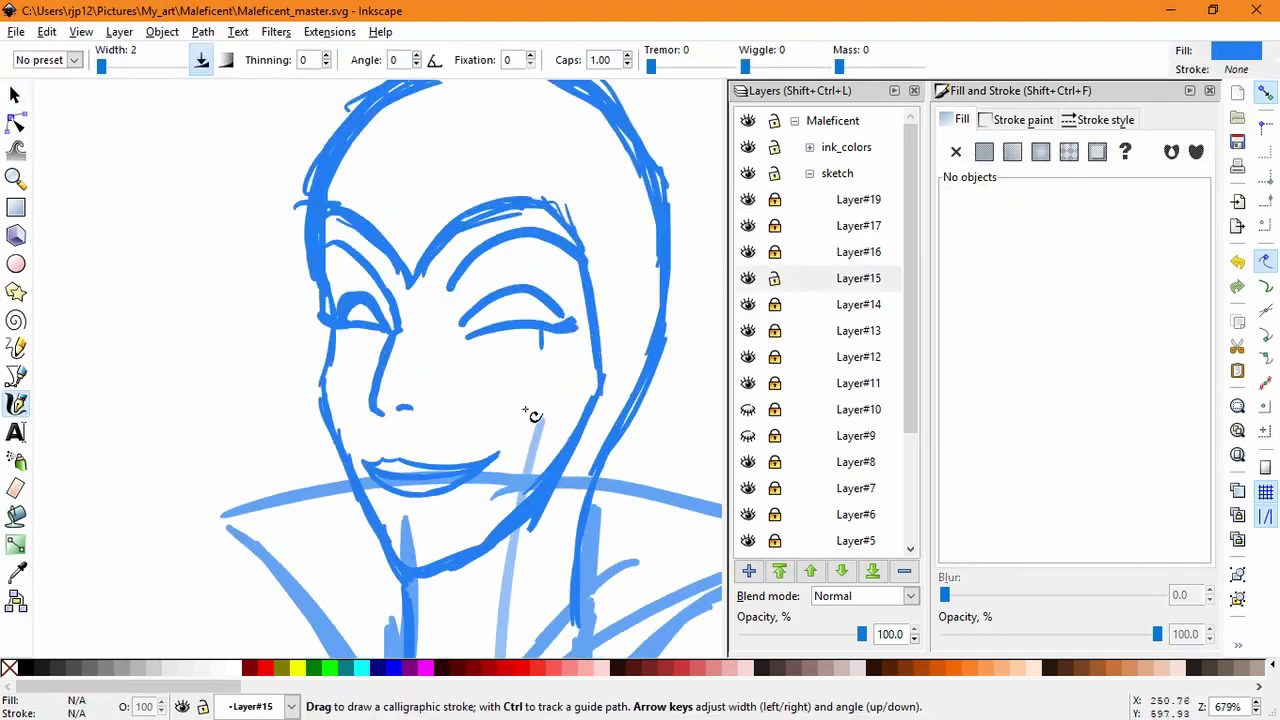
{"action": "mouse_move", "coordinate": [539, 344]}
{"action": "left_mouse_down"}
{"action": "mouse_move", "coordinate": [553, 329]}
{"action": "mouse_move", "coordinate": [540, 345]}
{"action": "left_mouse_up"}
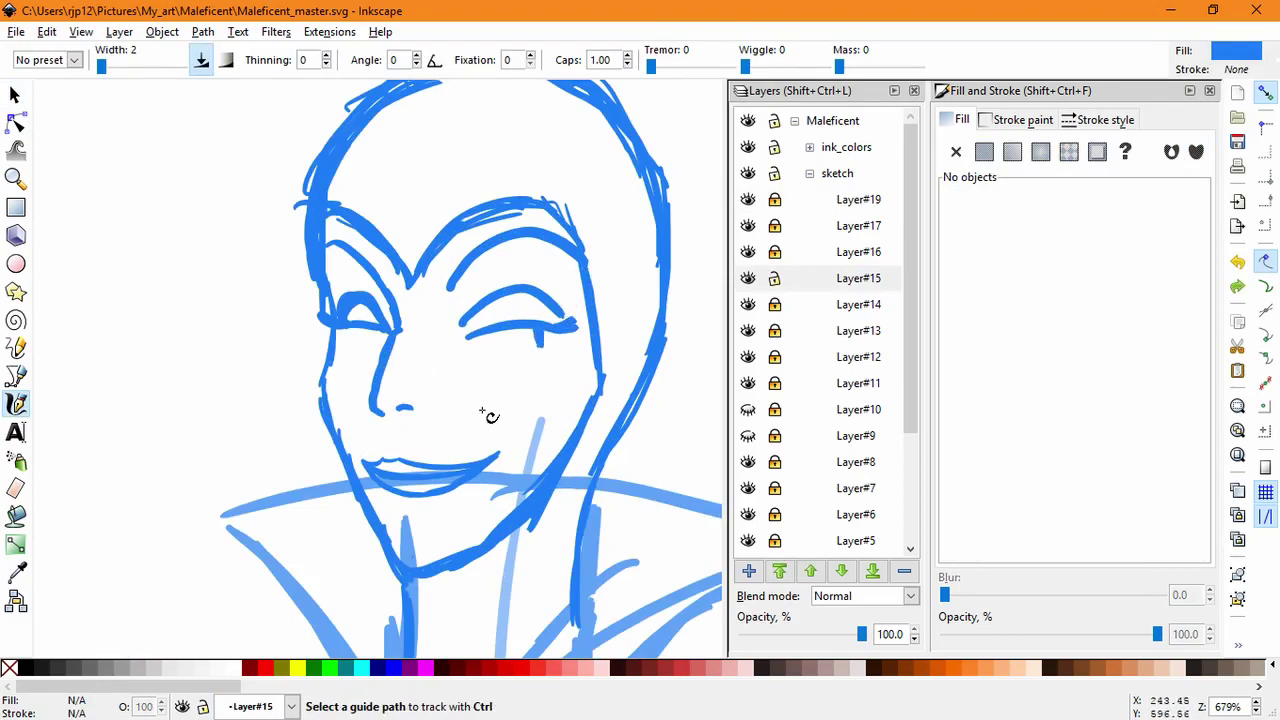
{"action": "key", "text": "ctrl+shift+z"}
Step: Adjust the right eye's pupil and shift the left eye's pupil slightly toward the nose
{"action": "left_click", "coordinate": [14, 97]}
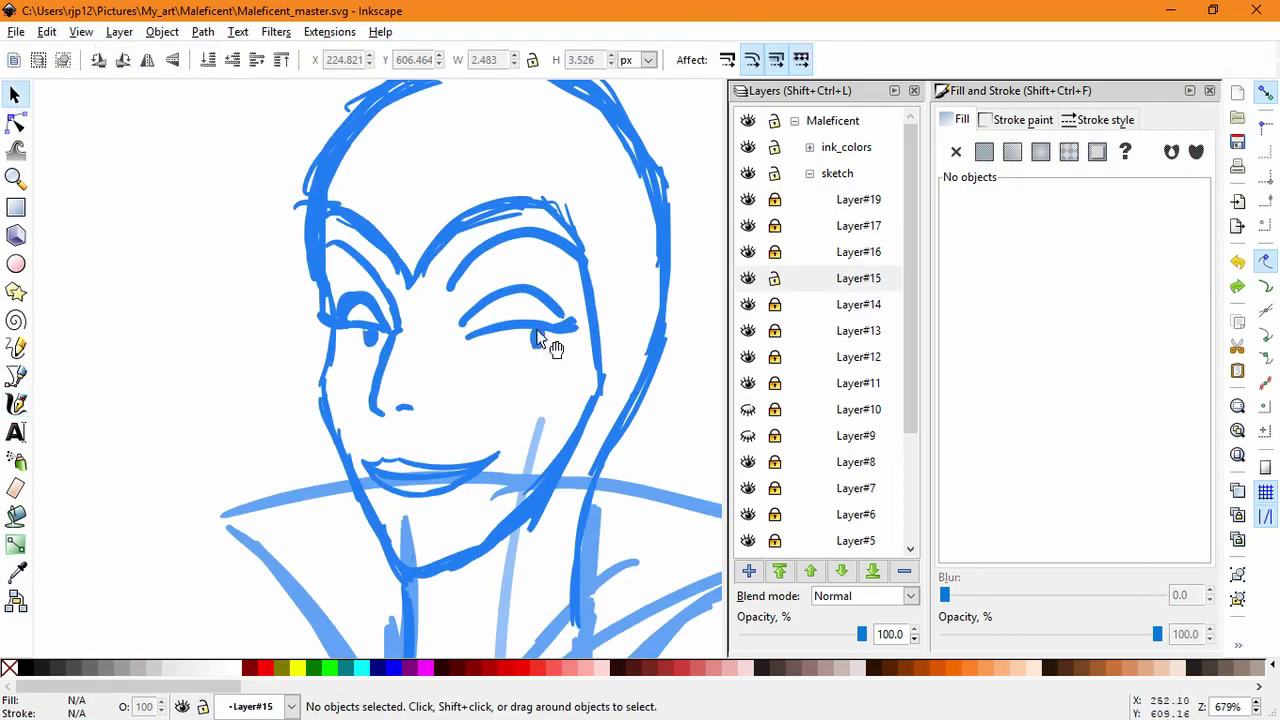
{"action": "left_click", "coordinate": [538, 340]}
{"action": "left_click", "coordinate": [538, 340]}
{"action": "left_click_drag", "start_coordinate": [537, 318], "coordinate": [535, 318]}
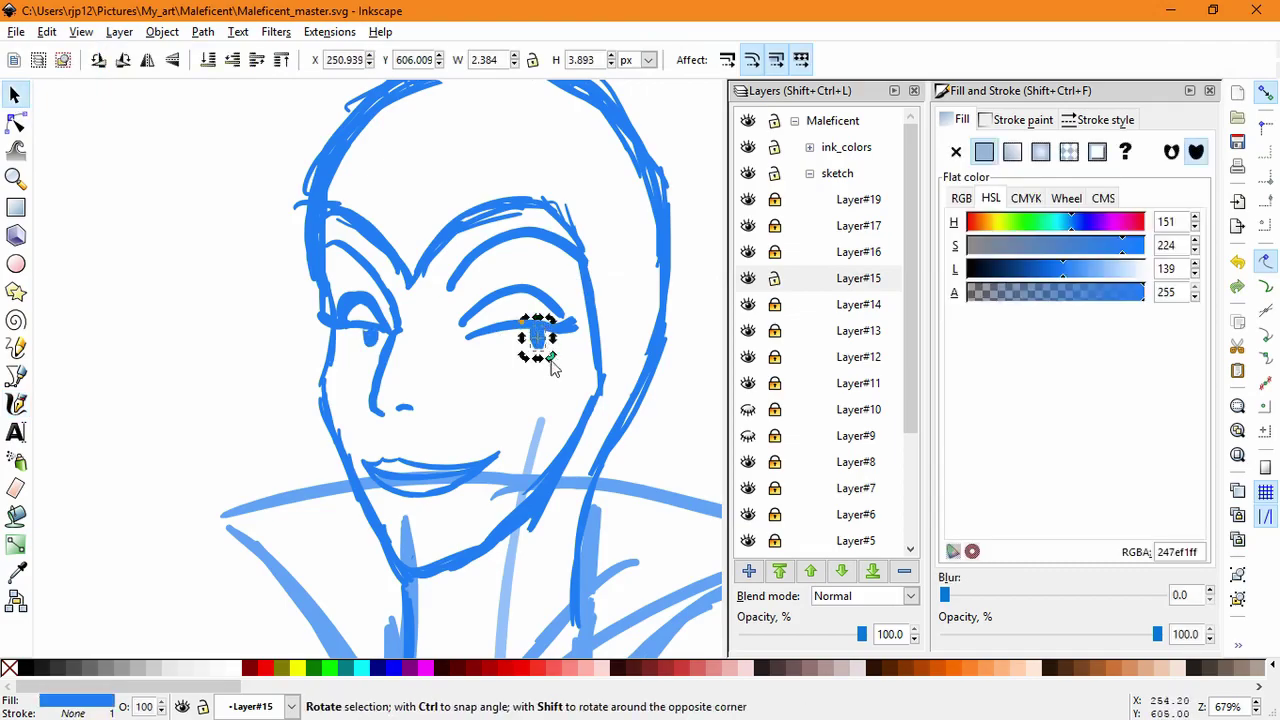
{"action": "left_click", "coordinate": [386, 361]}
{"action": "left_click_drag", "start_coordinate": [372, 341], "coordinate": [377, 342]}
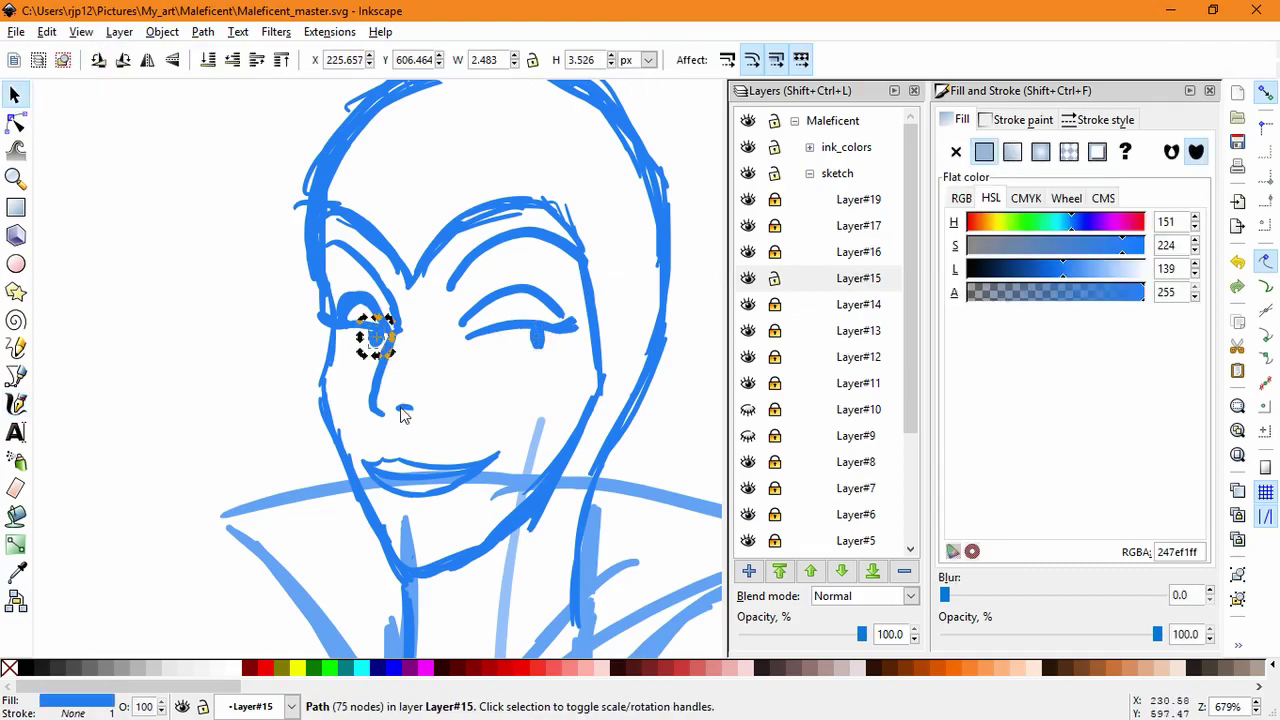
Step: Raise both pupils slightly so they tuck under the upper eyelids
{"action": "left_click", "coordinate": [538, 334]}
{"action": "left_click", "coordinate": [538, 342]}
{"action": "left_click_drag", "start_coordinate": [540, 355], "coordinate": [537, 354]}
{"action": "left_click", "coordinate": [449, 425]}
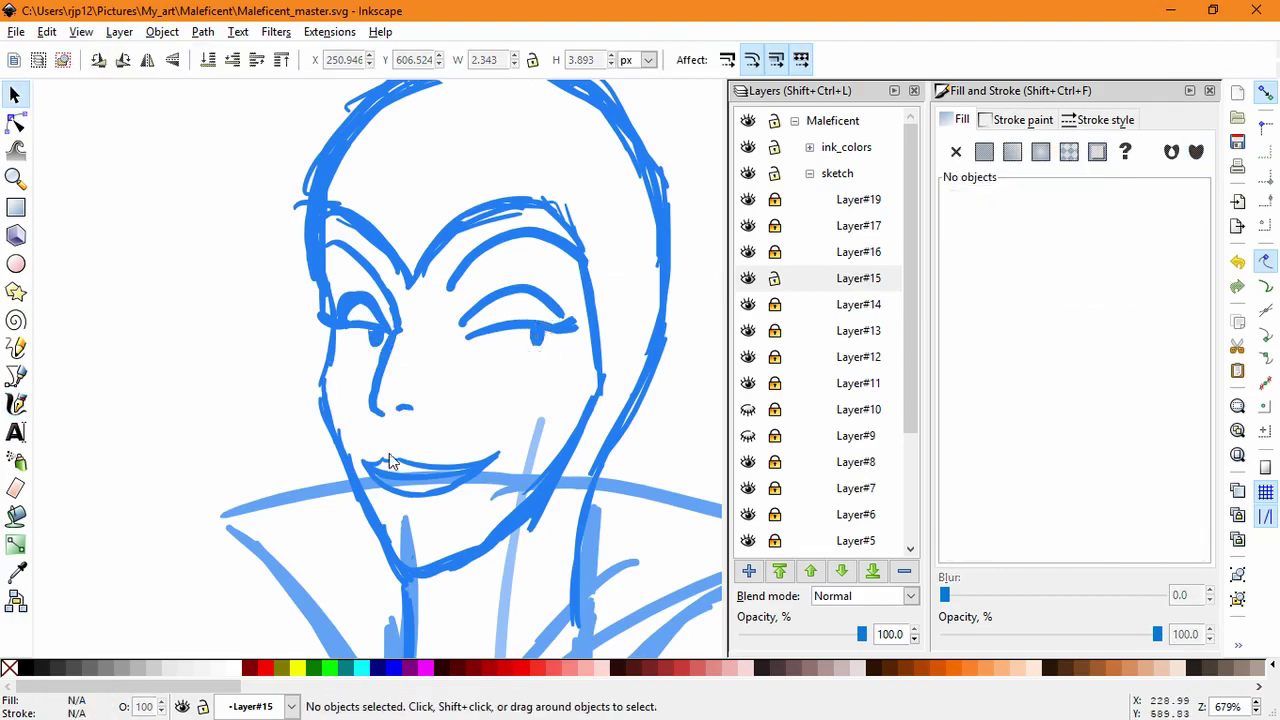
{"action": "left_click_drag", "start_coordinate": [378, 336], "coordinate": [377, 328]}
{"action": "key", "text": "Escape"}
{"action": "scroll", "coordinate": [551, 393], "scroll_direction": "up", "scroll_amount": 3}
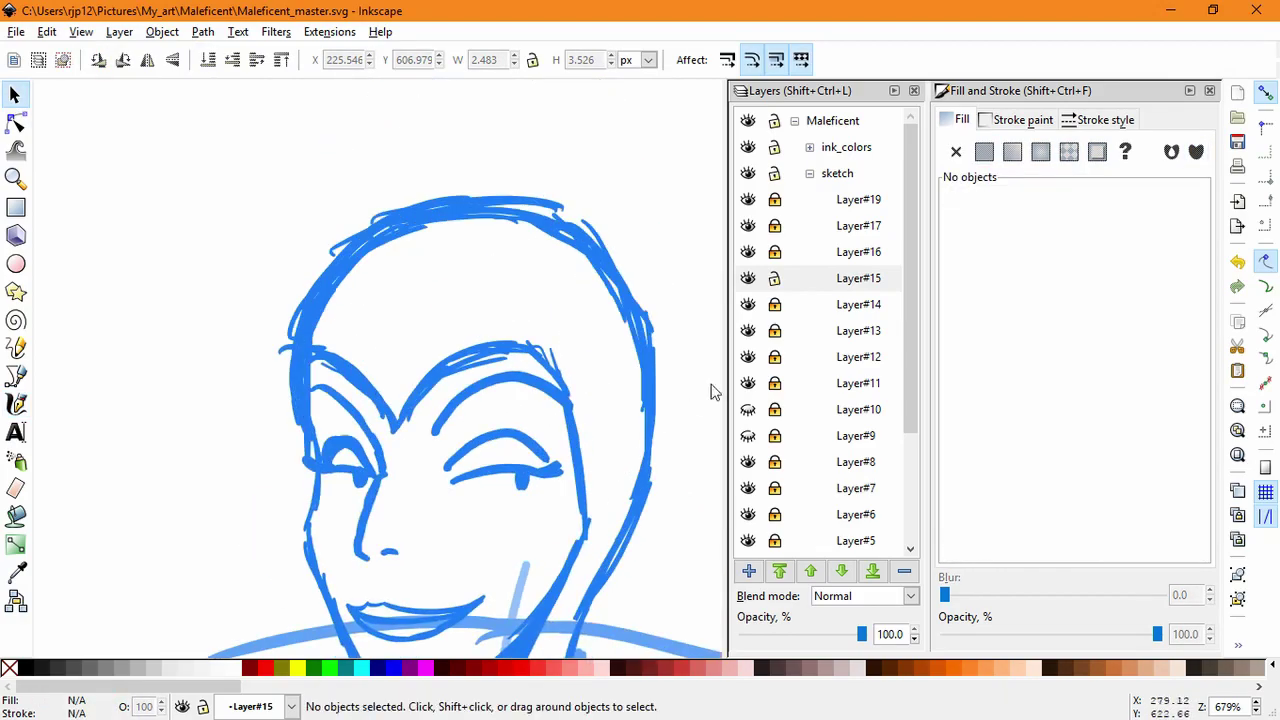
Step: Add Layer#18 above Layer#19 and draw a curved line from the forehead peak up to the crown
{"action": "left_click", "coordinate": [803, 205]}
{"action": "left_click", "coordinate": [749, 570]}
{"action": "left_click", "coordinate": [707, 425]}
{"action": "left_click", "coordinate": [15, 403]}
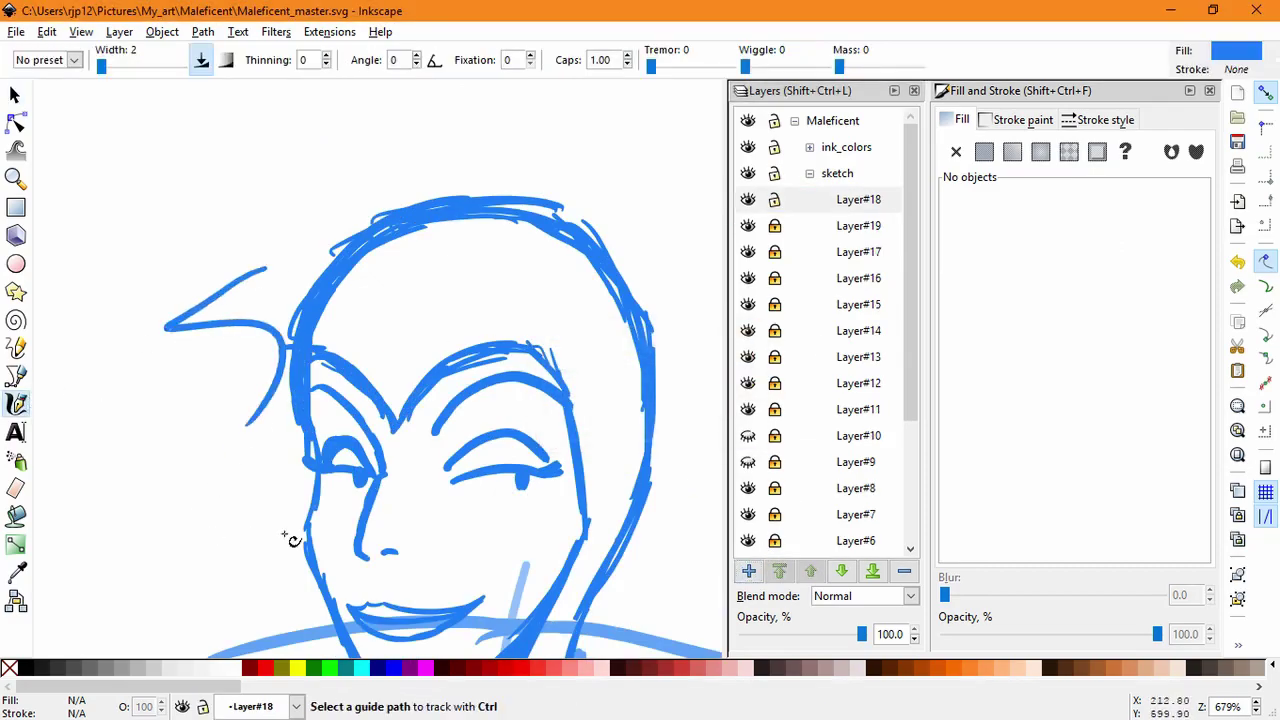
{"action": "mouse_move", "coordinate": [385, 447]}
{"action": "left_mouse_down"}
{"action": "mouse_move", "coordinate": [420, 284]}
{"action": "mouse_move", "coordinate": [476, 233]}
{"action": "left_mouse_up"}
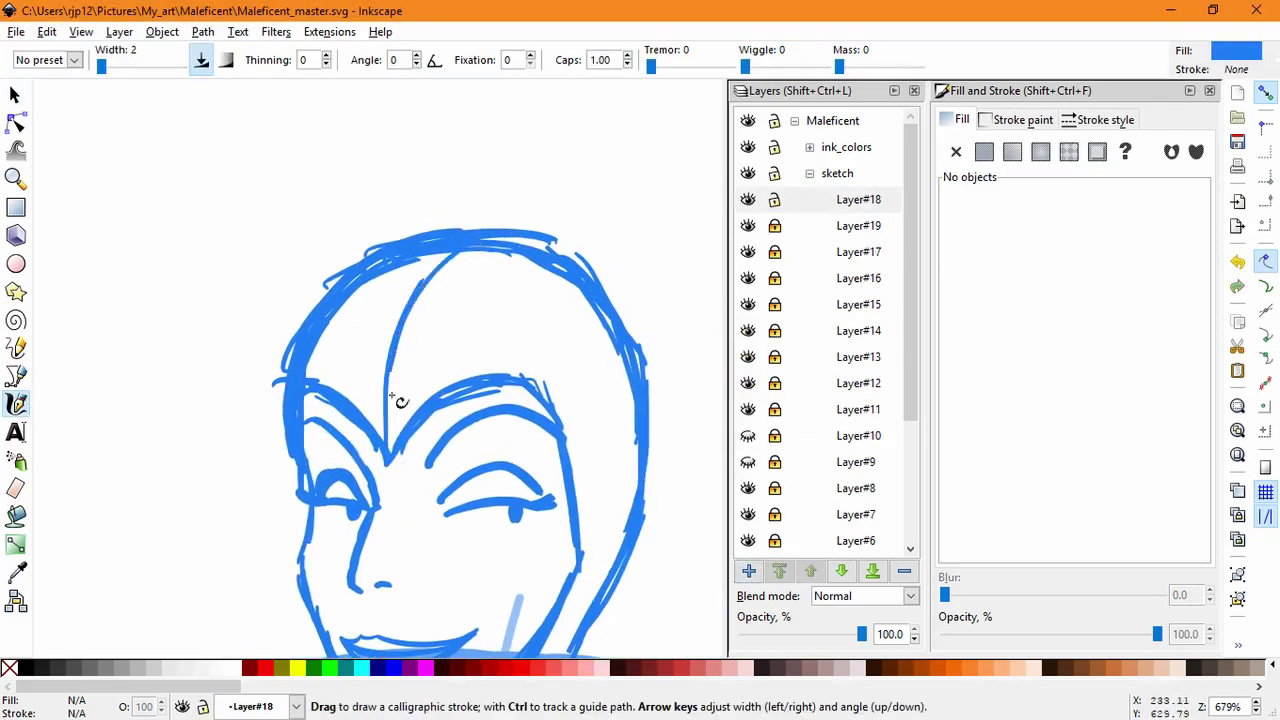
{"action": "mouse_move", "coordinate": [388, 408]}
{"action": "left_mouse_down"}
{"action": "mouse_move", "coordinate": [404, 316]}
{"action": "mouse_move", "coordinate": [388, 458]}
{"action": "left_mouse_up"}
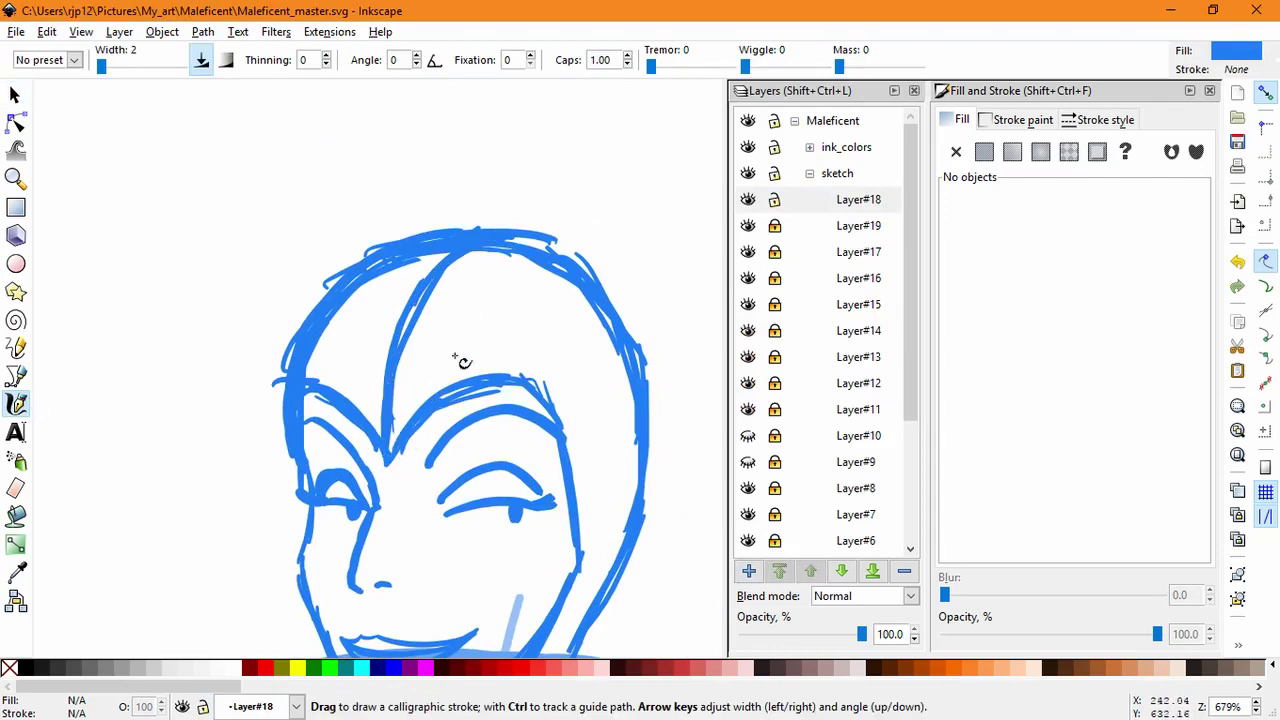
Step: Draw the right horn's base curve from the crown to the side and the start of its outer edge rising from the cheek
{"action": "left_click_drag", "start_coordinate": [505, 254], "coordinate": [575, 365]}
{"action": "mouse_move", "coordinate": [492, 258]}
{"action": "left_mouse_down"}
{"action": "mouse_move", "coordinate": [614, 377]}
{"action": "mouse_move", "coordinate": [657, 381]}
{"action": "mouse_move", "coordinate": [560, 375]}
{"action": "mouse_move", "coordinate": [542, 388]}
{"action": "left_mouse_up"}
{"action": "key", "text": "space"}
{"action": "key", "text": "ctrl+z"}
{"action": "left_click_drag", "start_coordinate": [594, 514], "coordinate": [682, 270]}
{"action": "mouse_move", "coordinate": [442, 252]}
{"action": "left_mouse_down"}
{"action": "mouse_move", "coordinate": [512, 366]}
{"action": "mouse_move", "coordinate": [631, 380]}
{"action": "mouse_move", "coordinate": [655, 370]}
{"action": "left_mouse_up"}
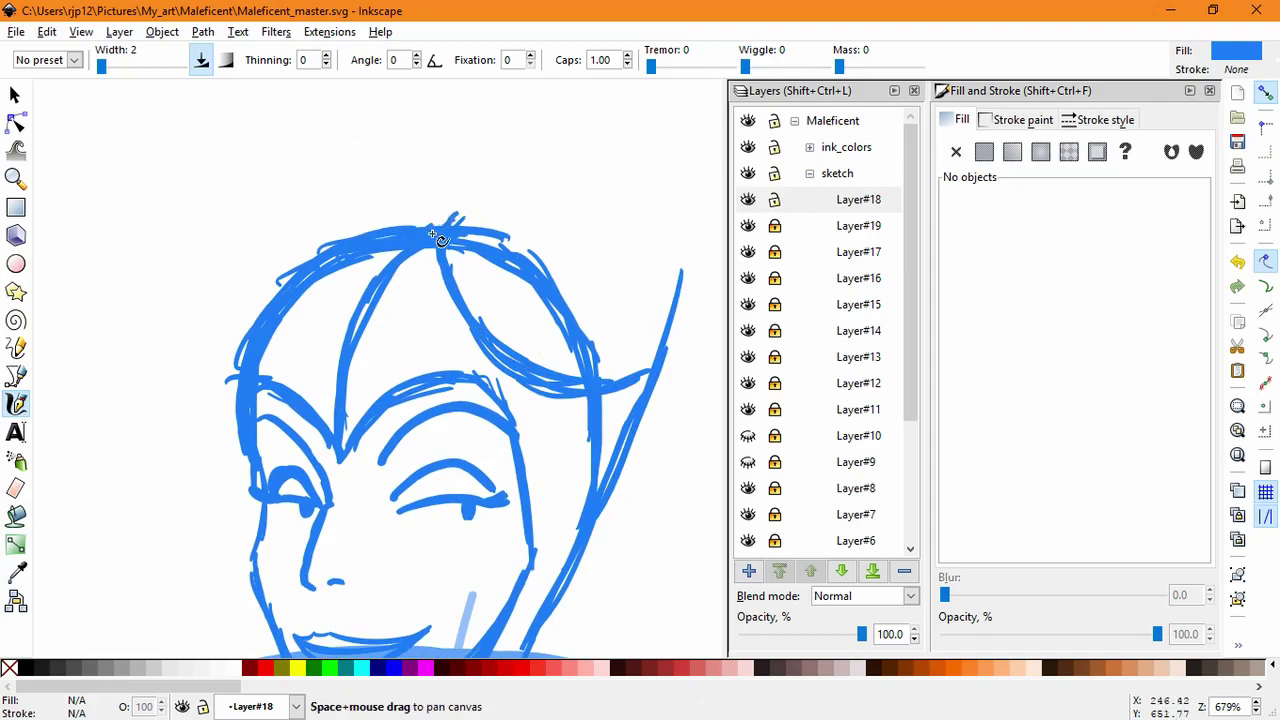
Step: Draw the left horn with curved inner and outer edges rising from the head to a pointed, outward-bent tip
{"action": "mouse_move", "coordinate": [398, 229]}
{"action": "left_mouse_down"}
{"action": "mouse_move", "coordinate": [394, 304]}
{"action": "mouse_move", "coordinate": [318, 163]}
{"action": "mouse_move", "coordinate": [389, 265]}
{"action": "left_mouse_up"}
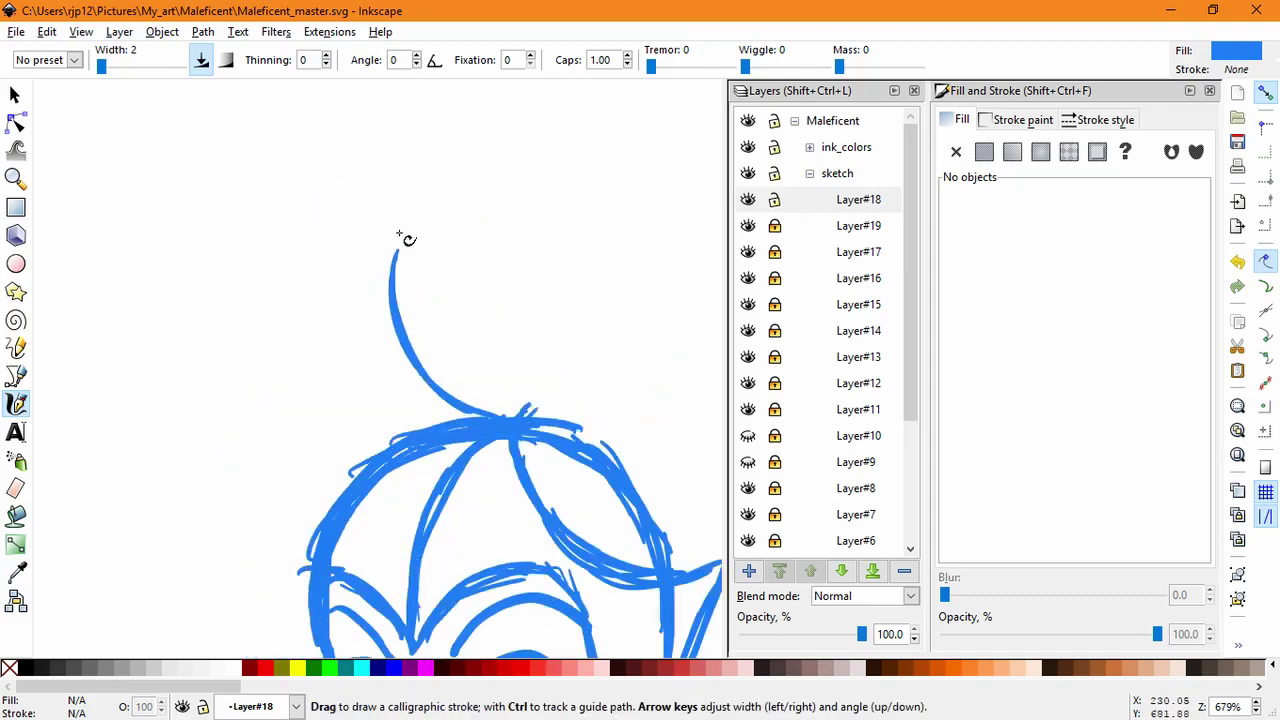
{"action": "key", "text": "super"}
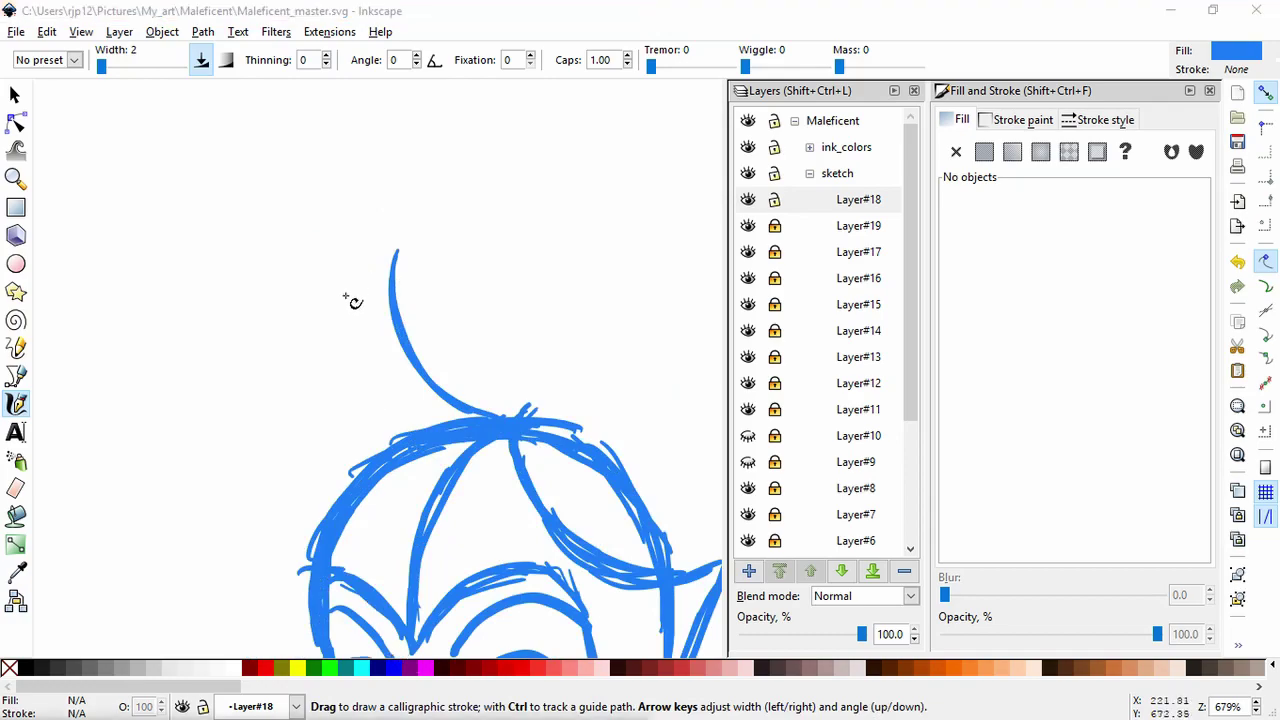
{"action": "mouse_move", "coordinate": [322, 526]}
{"action": "left_mouse_down"}
{"action": "mouse_move", "coordinate": [300, 414]}
{"action": "mouse_move", "coordinate": [352, 204]}
{"action": "mouse_move", "coordinate": [336, 252]}
{"action": "mouse_move", "coordinate": [340, 175]}
{"action": "left_mouse_up"}
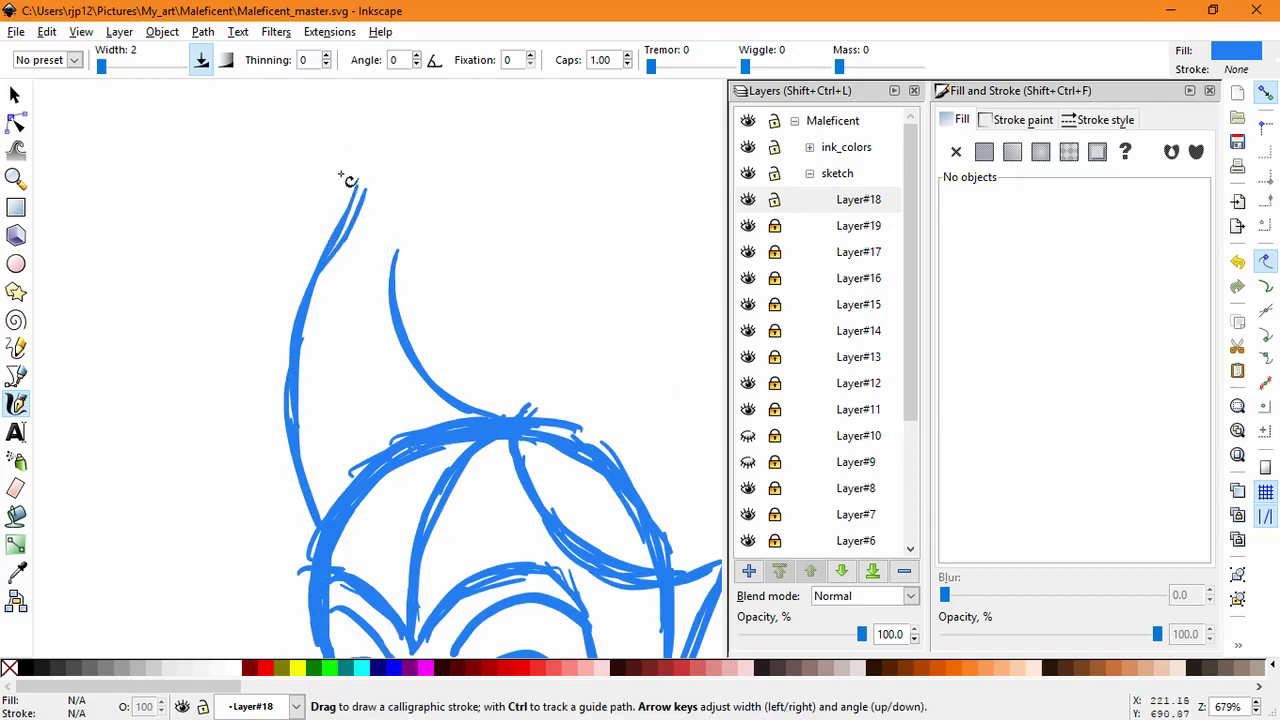
{"action": "left_click_drag", "start_coordinate": [397, 229], "coordinate": [430, 350]}
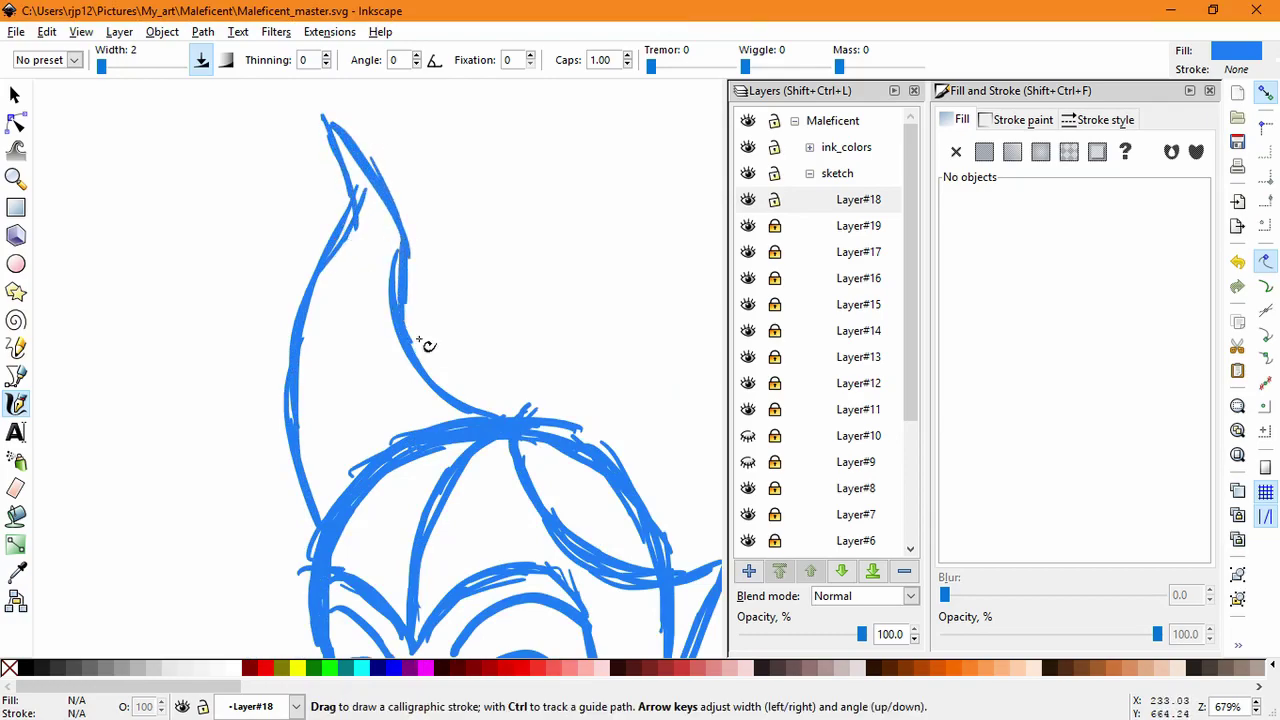
{"action": "left_click_drag", "start_coordinate": [357, 177], "coordinate": [345, 250]}
{"action": "key", "text": "space"}
Step: Draw the right horn's inner curve up from the crown, its pointed tip and its outer edge down the side
{"action": "left_click_drag", "start_coordinate": [665, 396], "coordinate": [515, 310]}
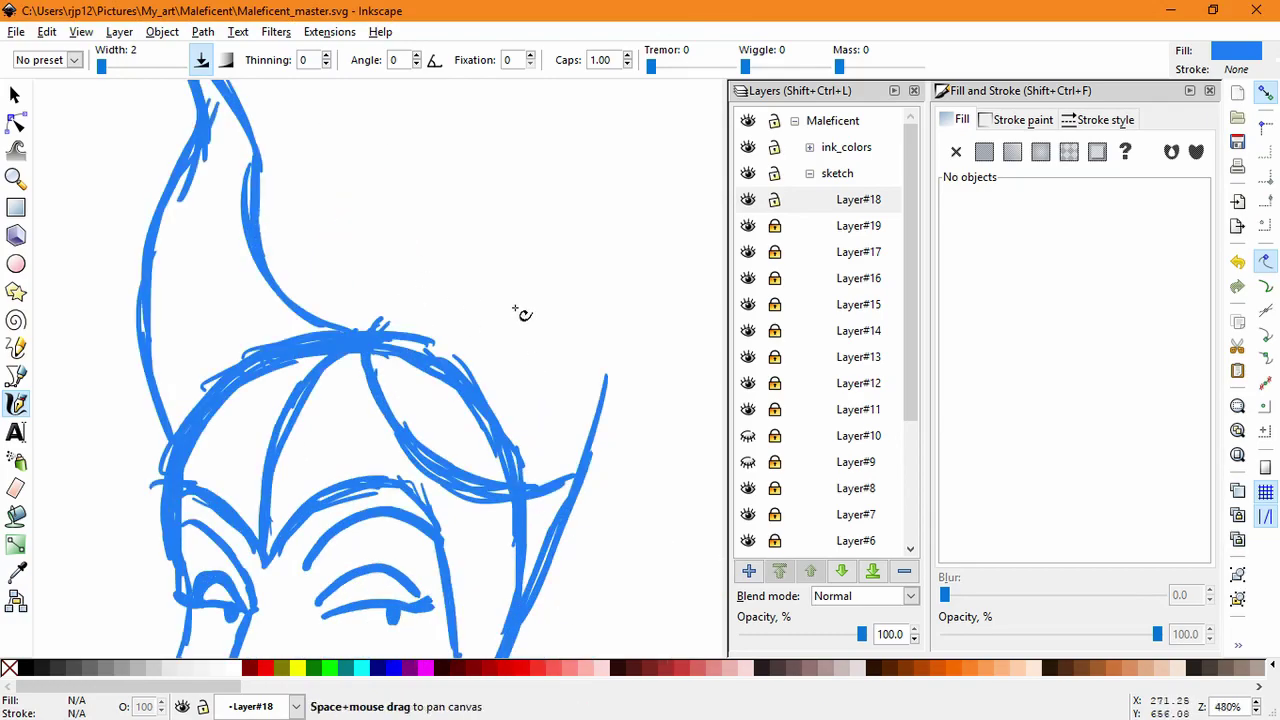
{"action": "scroll", "coordinate": [517, 311], "scroll_direction": "down", "scroll_amount": 2}
{"action": "mouse_move", "coordinate": [572, 243]}
{"action": "left_mouse_down"}
{"action": "mouse_move", "coordinate": [443, 363]}
{"action": "mouse_move", "coordinate": [412, 370]}
{"action": "left_mouse_up"}
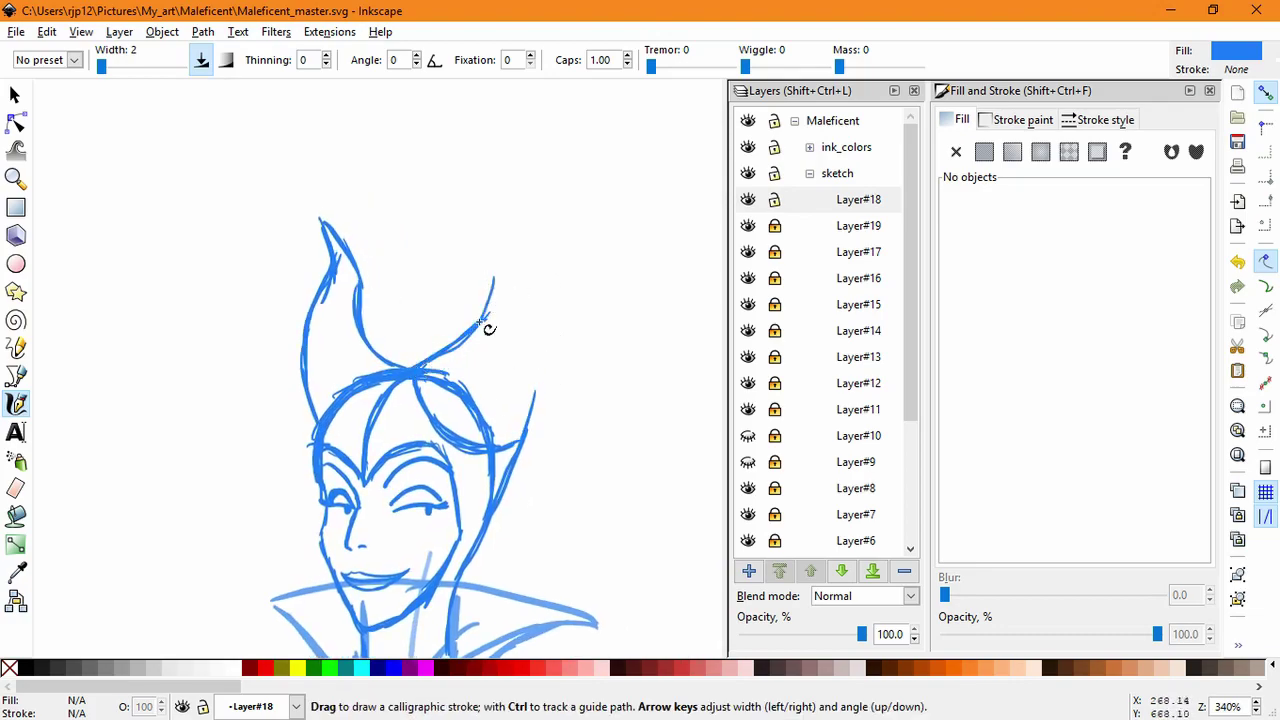
{"action": "mouse_move", "coordinate": [490, 261]}
{"action": "left_mouse_down"}
{"action": "mouse_move", "coordinate": [547, 217]}
{"action": "mouse_move", "coordinate": [529, 286]}
{"action": "mouse_move", "coordinate": [540, 423]}
{"action": "mouse_move", "coordinate": [467, 535]}
{"action": "left_mouse_up"}
Step: Scale all the headpiece strokes on Layer#18 down to about 74 by 91 px
{"action": "key", "text": "s"}
{"action": "key", "text": "ctrl+a"}
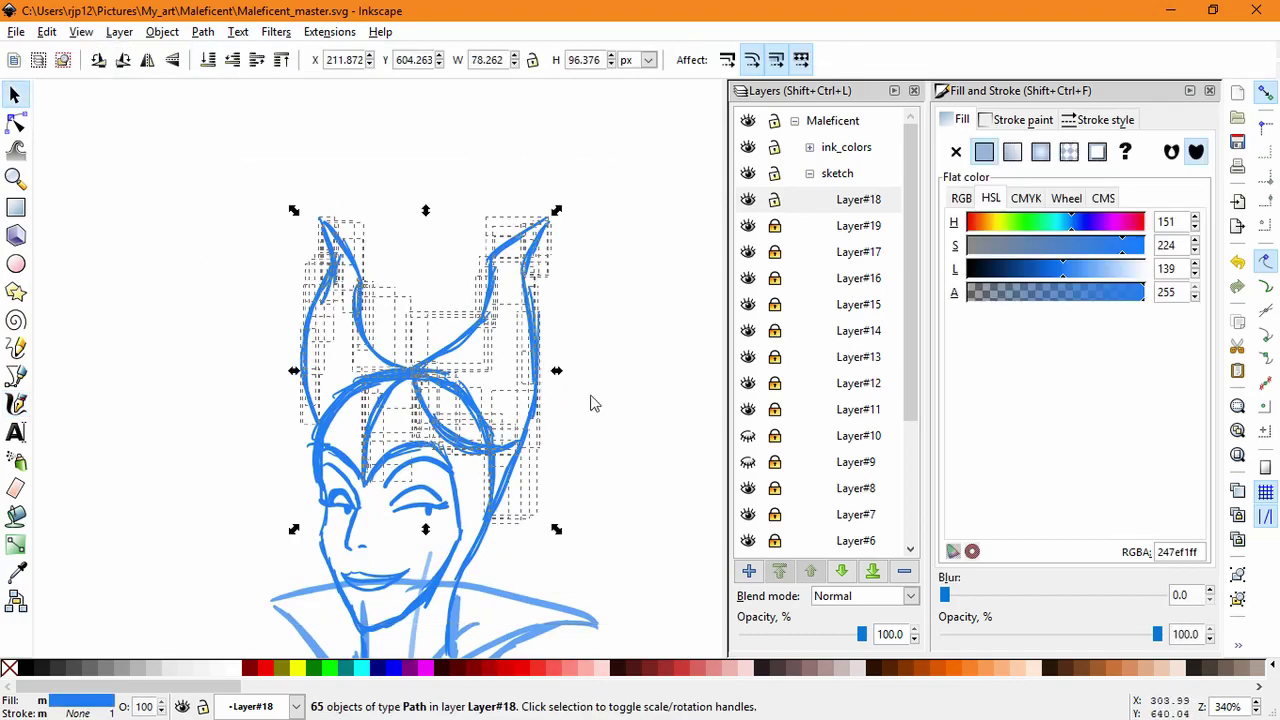
{"action": "left_click_drag", "start_coordinate": [558, 210], "coordinate": [530, 314]}
{"action": "left_click_drag", "start_coordinate": [526, 374], "coordinate": [547, 358]}
{"action": "key", "text": "ctrl+z"}
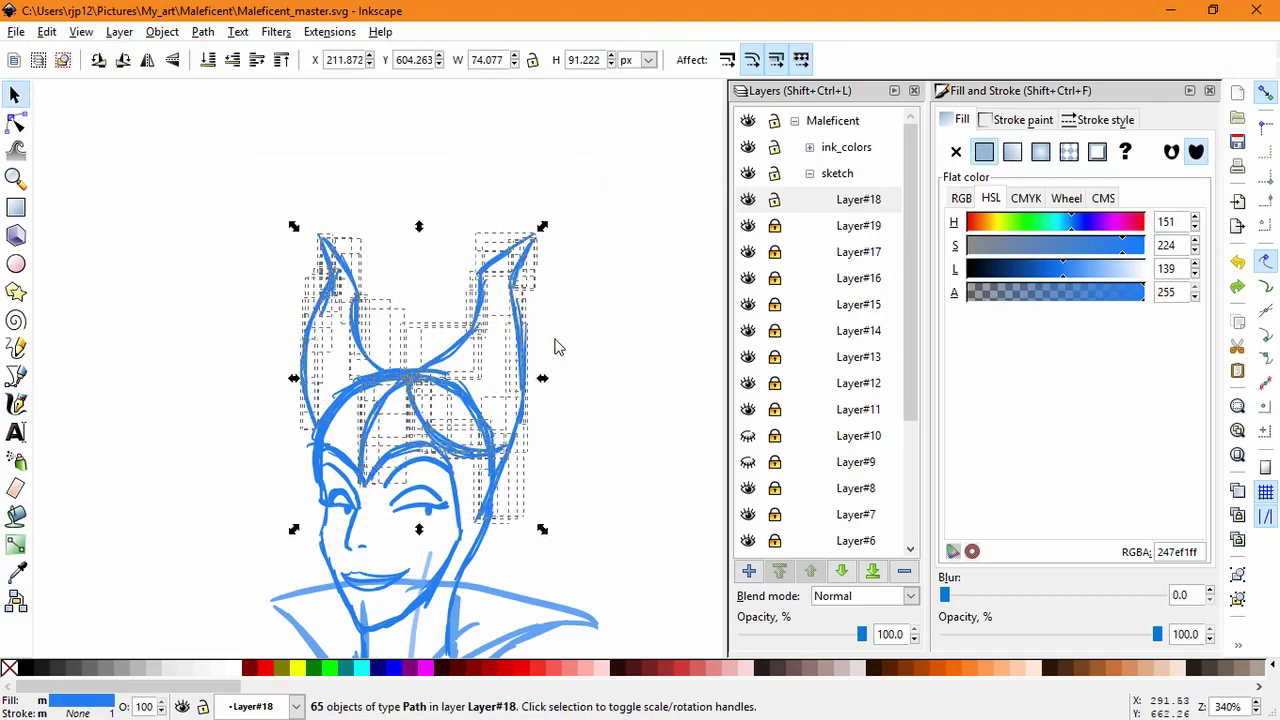
Step: Stretch the right horn's strokes slightly wider, to about 42 px
{"action": "left_click_drag", "start_coordinate": [580, 514], "coordinate": [434, 250]}
{"action": "left_click_drag", "start_coordinate": [533, 410], "coordinate": [538, 408]}
{"action": "left_click", "coordinate": [600, 318]}
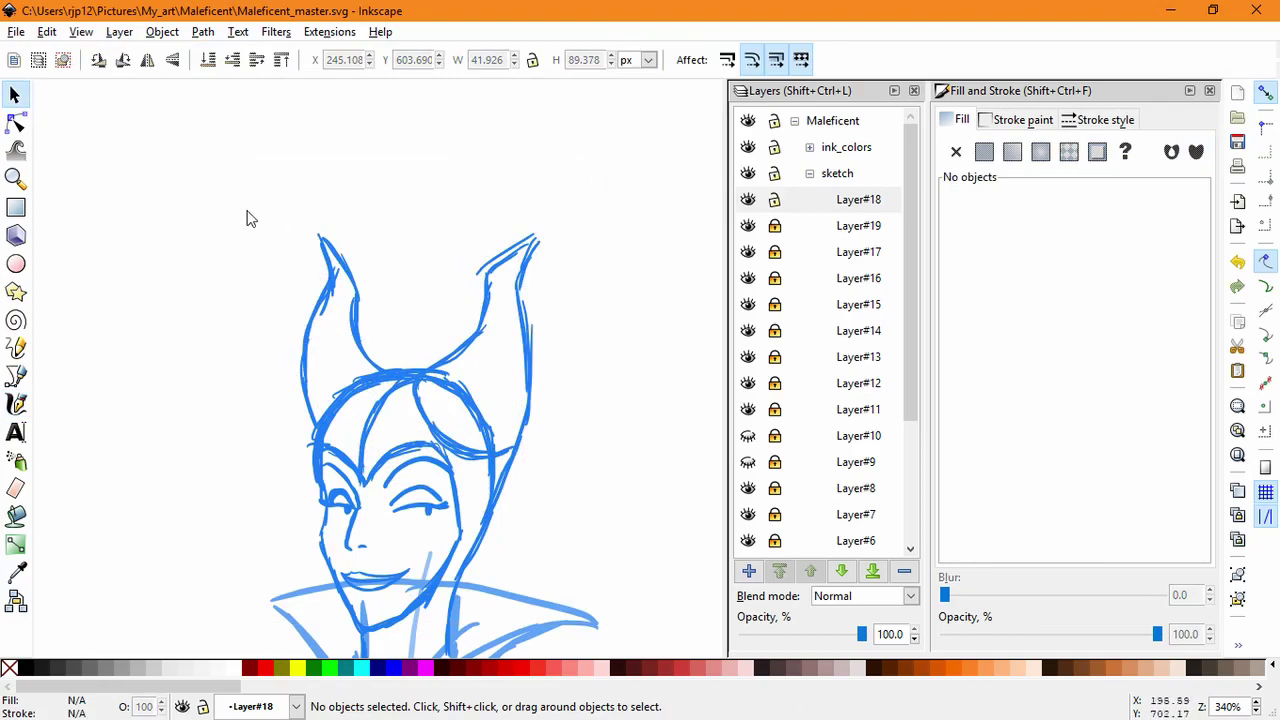
Step: Try to squash the whole headpiece to a height of about 86 px and shift it on the head
{"action": "key", "text": "ctrl+a"}
{"action": "left_click_drag", "start_coordinate": [420, 228], "coordinate": [418, 243]}
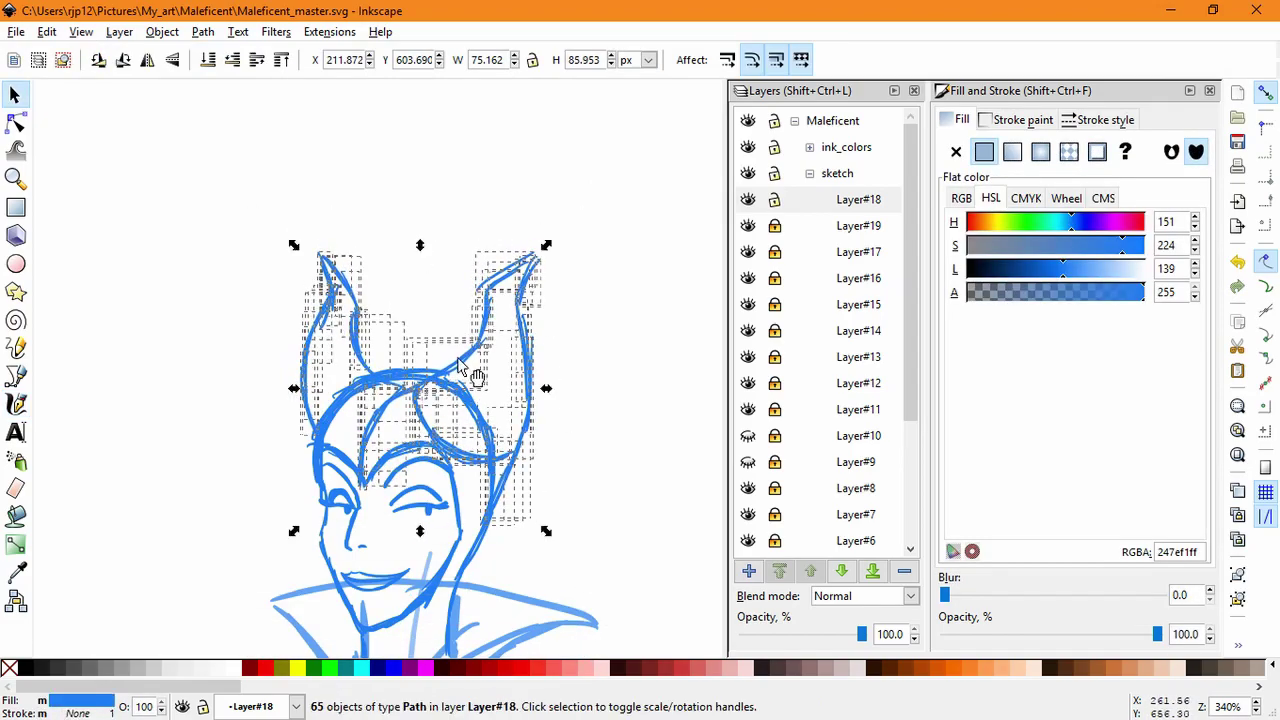
{"action": "mouse_move", "coordinate": [458, 362]}
{"action": "left_mouse_down"}
{"action": "mouse_move", "coordinate": [461, 341]}
{"action": "mouse_move", "coordinate": [414, 378]}
{"action": "left_mouse_up"}
{"action": "key", "text": "ctrl+z"}
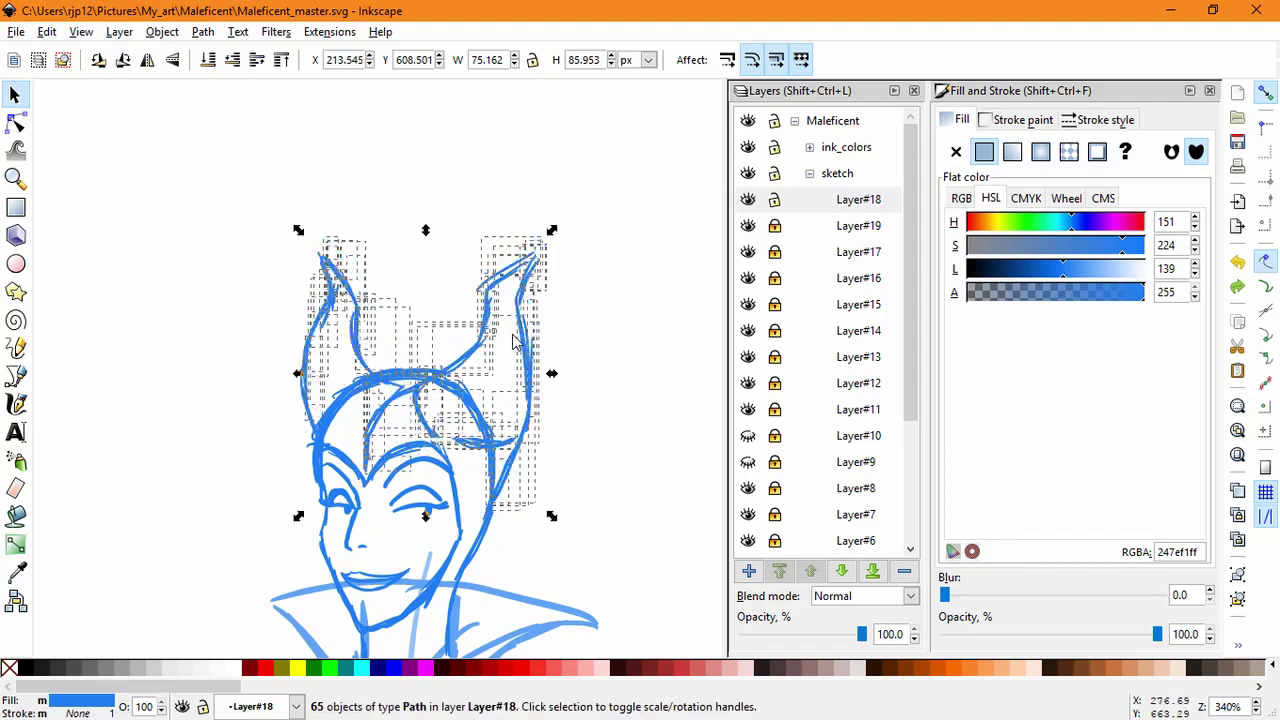
{"action": "key", "text": "ctrl+z"}
{"action": "key", "text": "ctrl+z"}
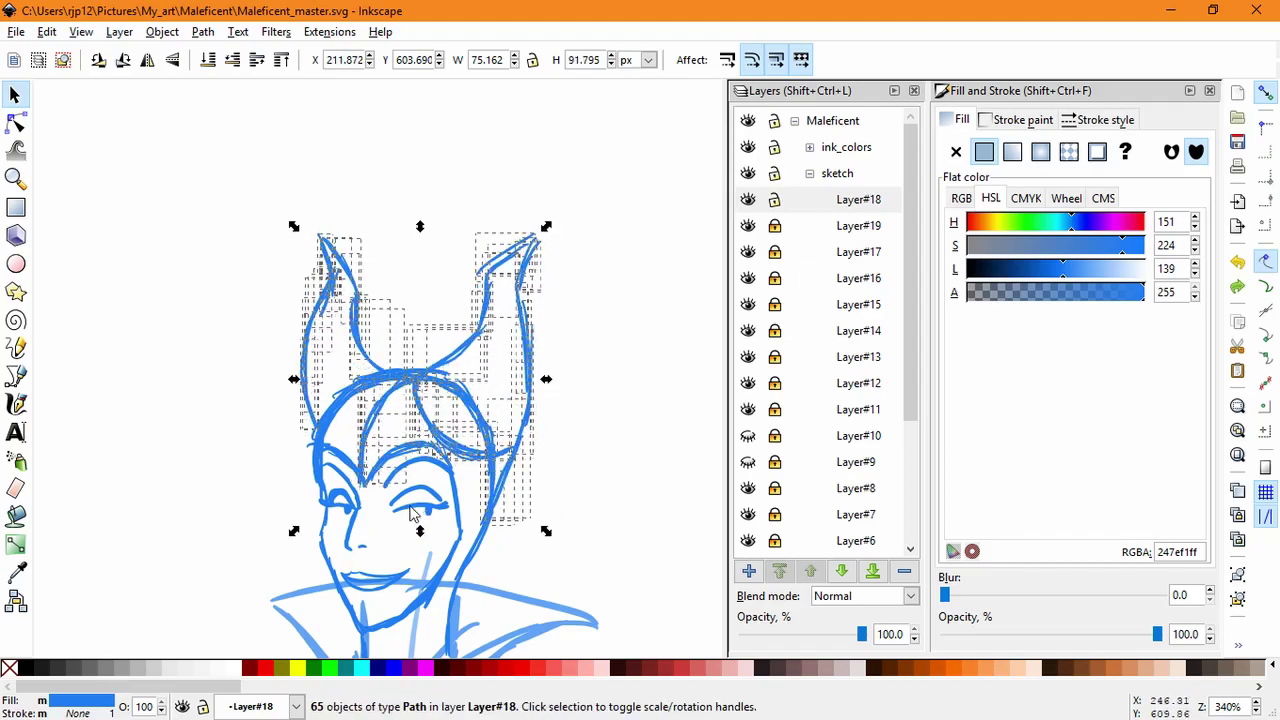
{"action": "key", "text": "Escape"}
Step: Narrow the headpiece's forehead curve strokes slightly so they meet the peak between the brows
{"action": "mouse_move", "coordinate": [397, 492]}
{"action": "left_mouse_down"}
{"action": "mouse_move", "coordinate": [357, 434]}
{"action": "mouse_move", "coordinate": [413, 405]}
{"action": "left_mouse_up"}
{"action": "left_click_drag", "start_coordinate": [351, 493], "coordinate": [356, 491]}
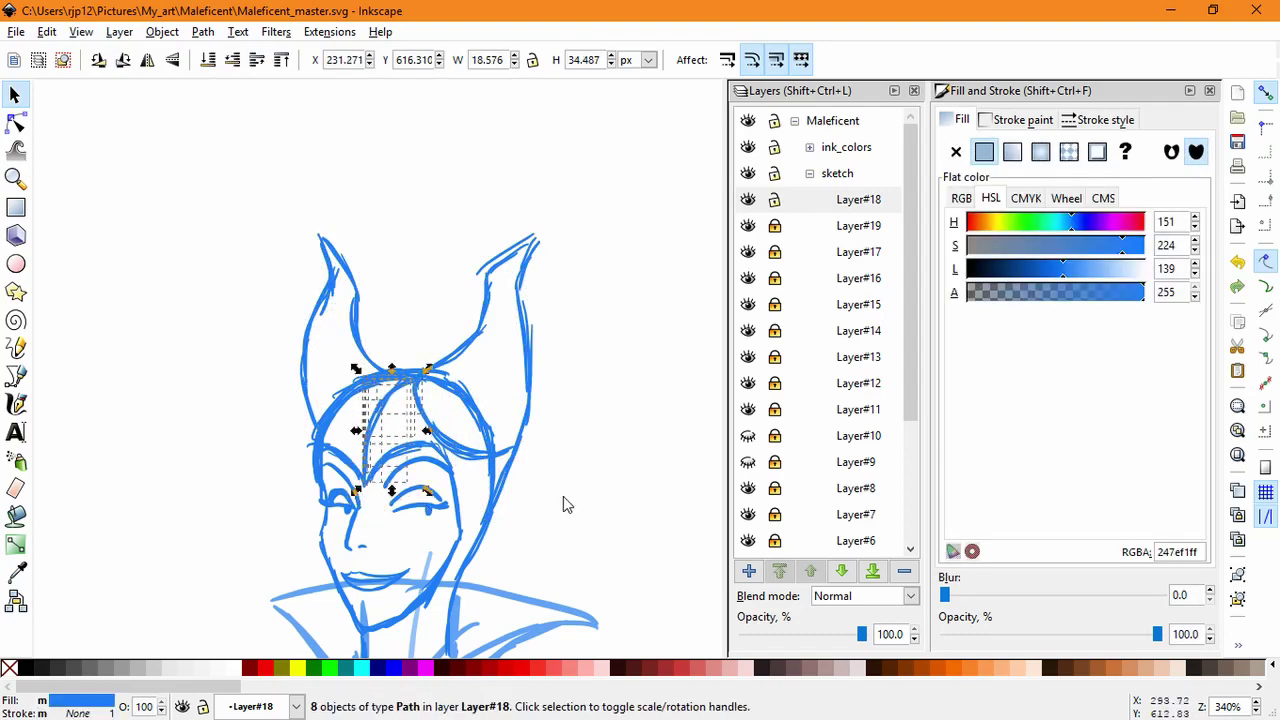
{"action": "key", "text": "Escape"}
{"action": "key", "text": "5"}
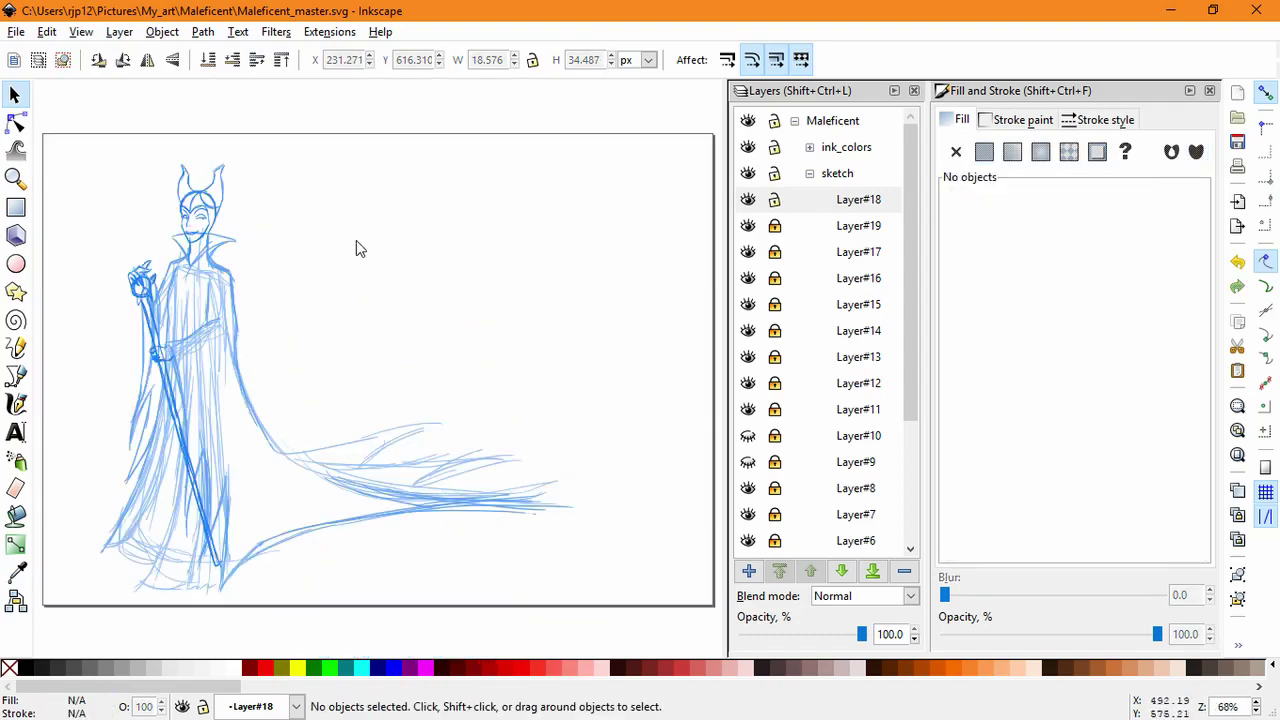
{"action": "scroll", "coordinate": [286, 309], "scroll_direction": "up", "scroll_amount": 6}
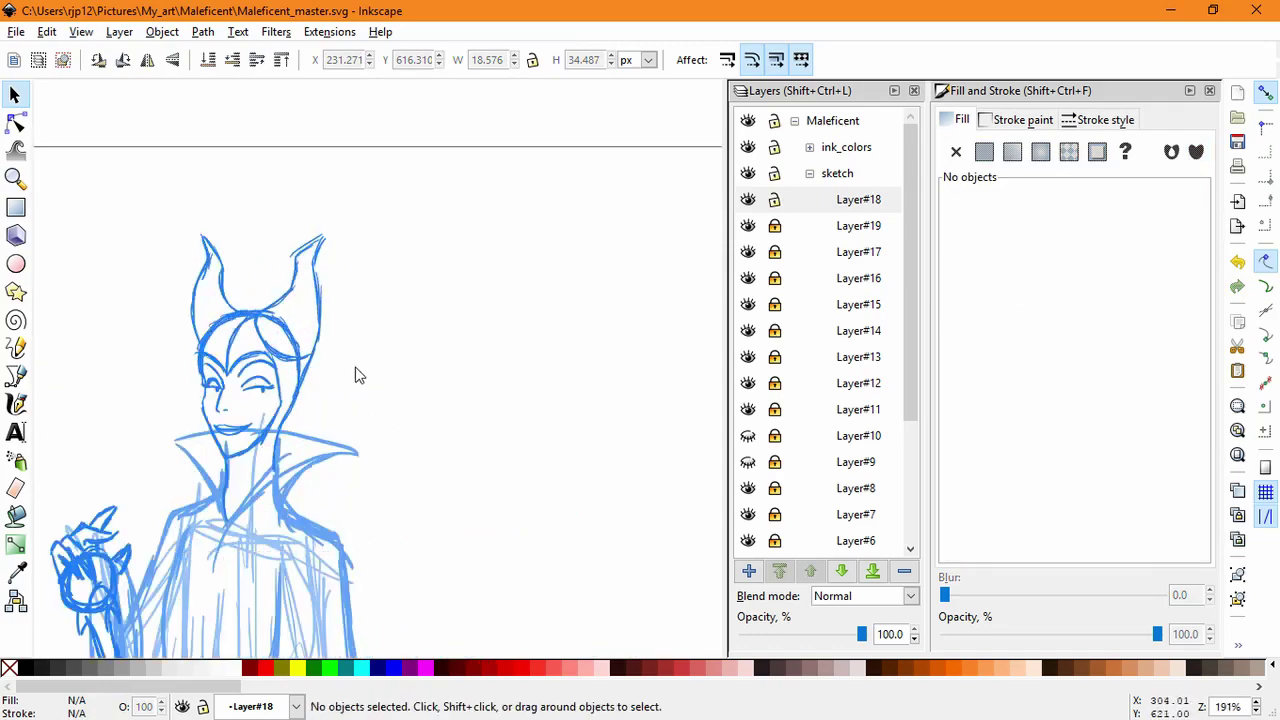
Step: Unlock Layer#11 and Layer#12 and flatten the right eyebrow stroke to a height of about 8 px
{"action": "scroll", "coordinate": [371, 391], "scroll_direction": "up", "scroll_amount": 3}
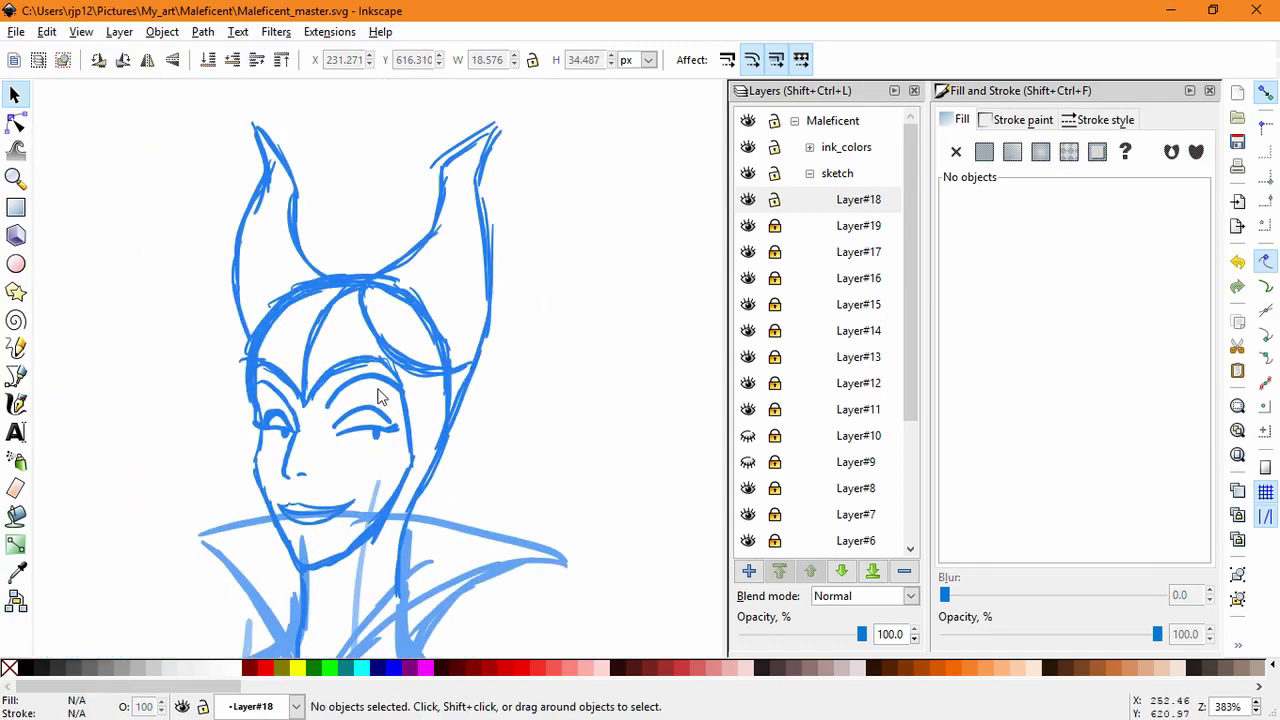
{"action": "left_click", "coordinate": [749, 409]}
{"action": "left_click", "coordinate": [749, 409]}
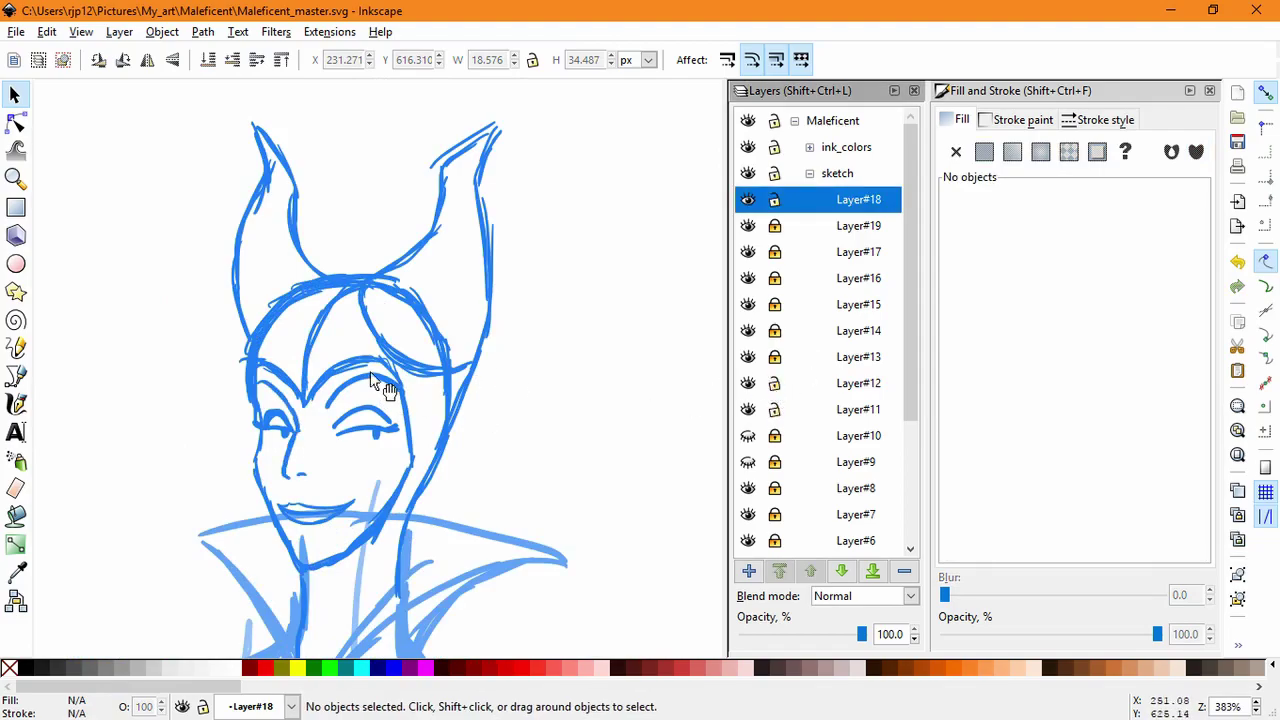
{"action": "left_click_drag", "start_coordinate": [365, 381], "coordinate": [321, 416]}
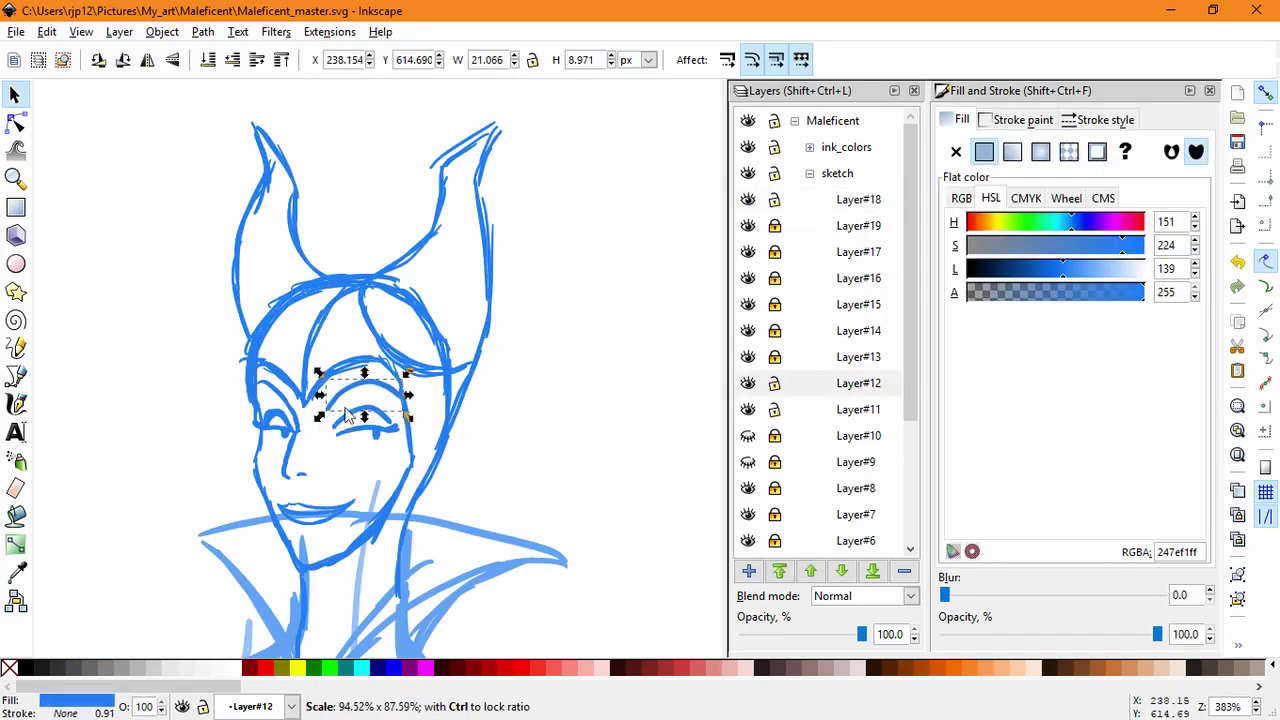
{"action": "left_click", "coordinate": [365, 385]}
{"action": "left_click_drag", "start_coordinate": [410, 396], "coordinate": [411, 404]}
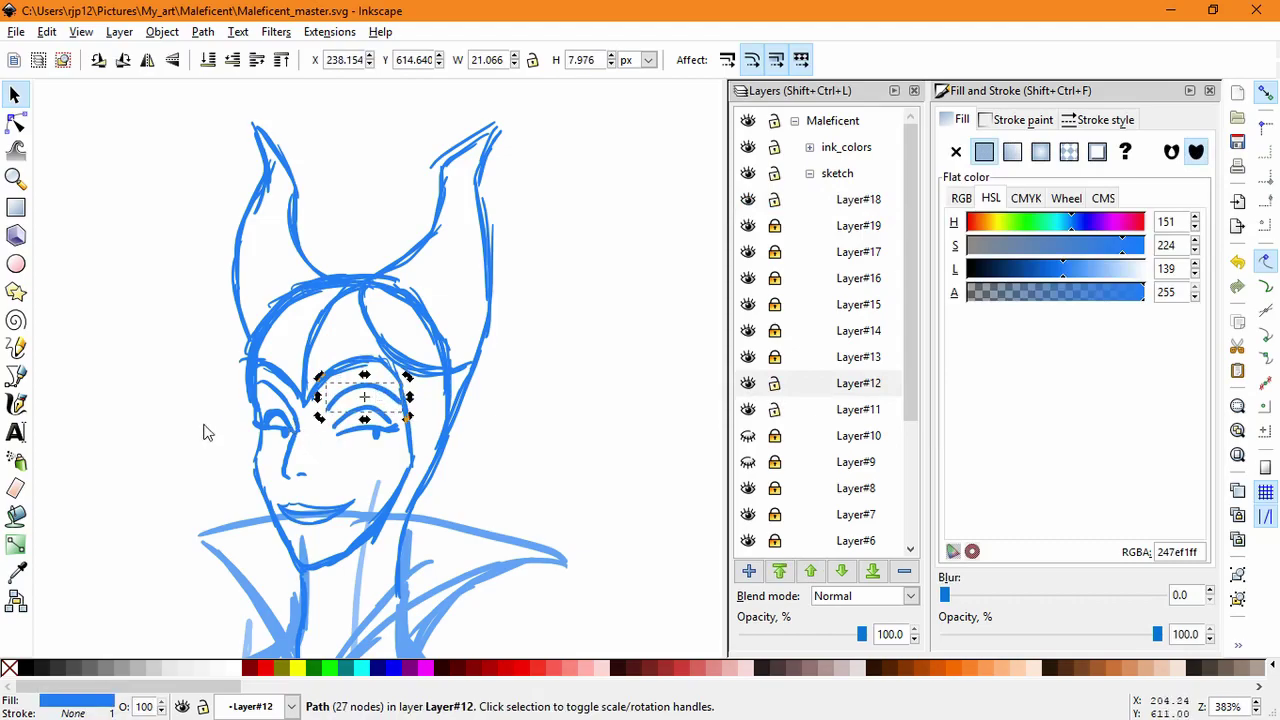
{"action": "left_click", "coordinate": [486, 506]}
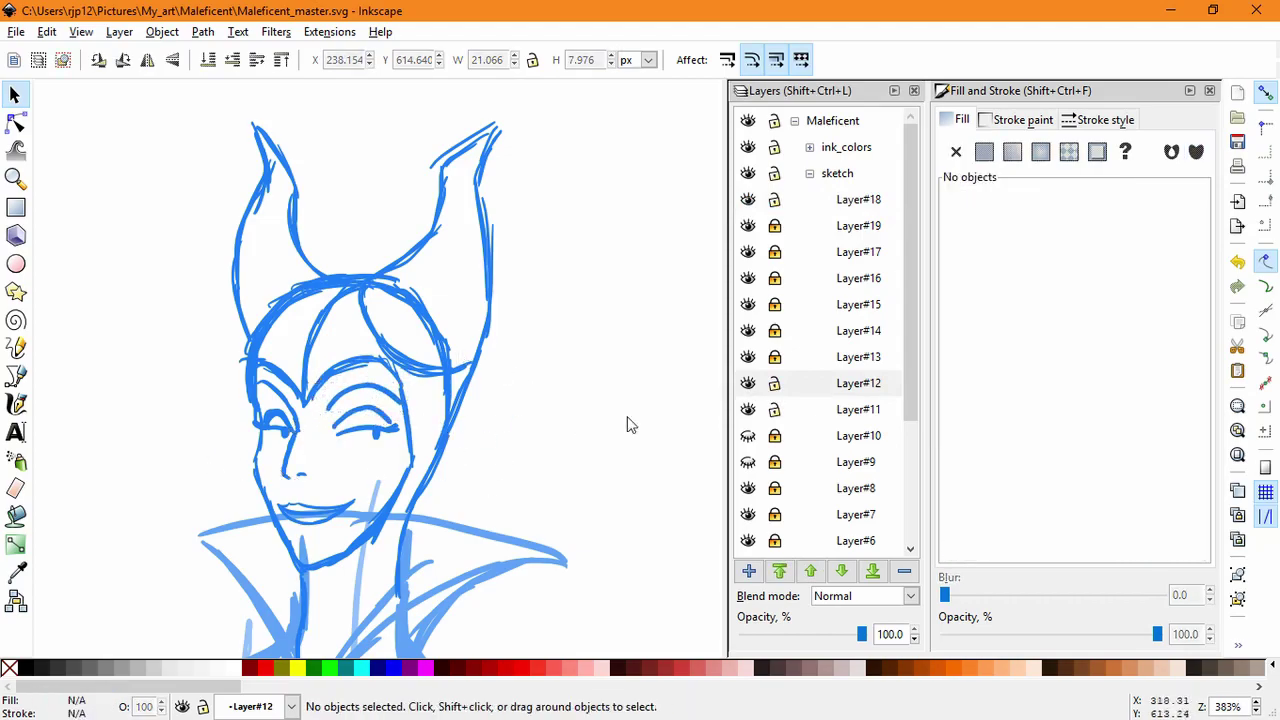
Step: Lock the eyebrow layers, unlock Layer#13, and adjust the right eye's upper strokes to about 16 by 7 px
{"action": "left_click", "coordinate": [774, 383]}
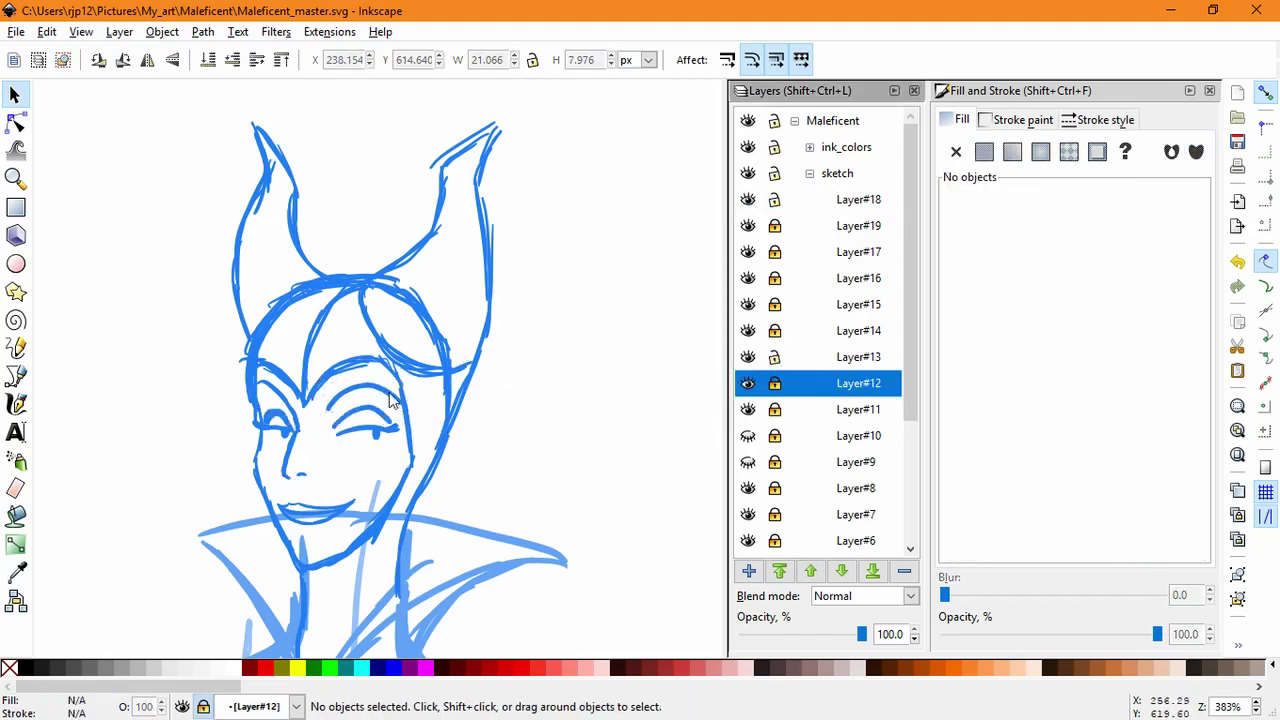
{"action": "left_click_drag", "start_coordinate": [387, 408], "coordinate": [333, 428]}
{"action": "left_click", "coordinate": [304, 497]}
{"action": "left_click", "coordinate": [350, 431]}
{"action": "left_click", "coordinate": [365, 487]}
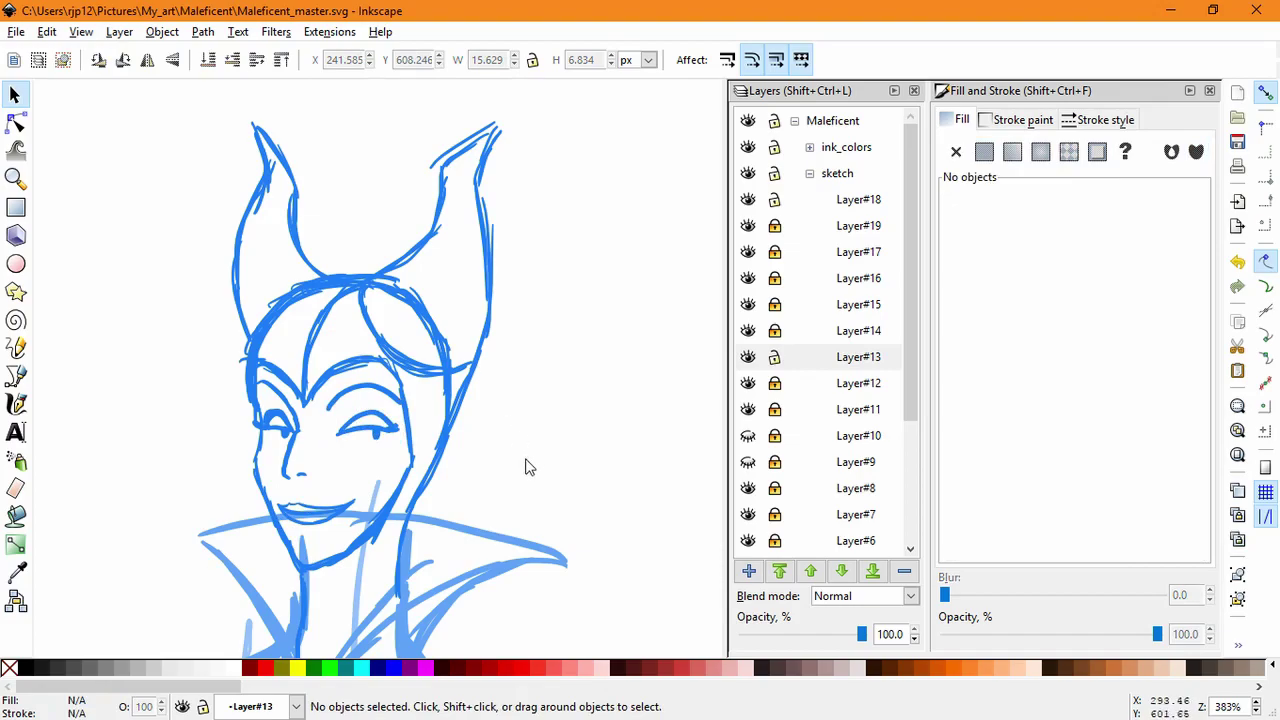
{"action": "scroll", "coordinate": [528, 467], "scroll_direction": "down", "scroll_amount": 3}
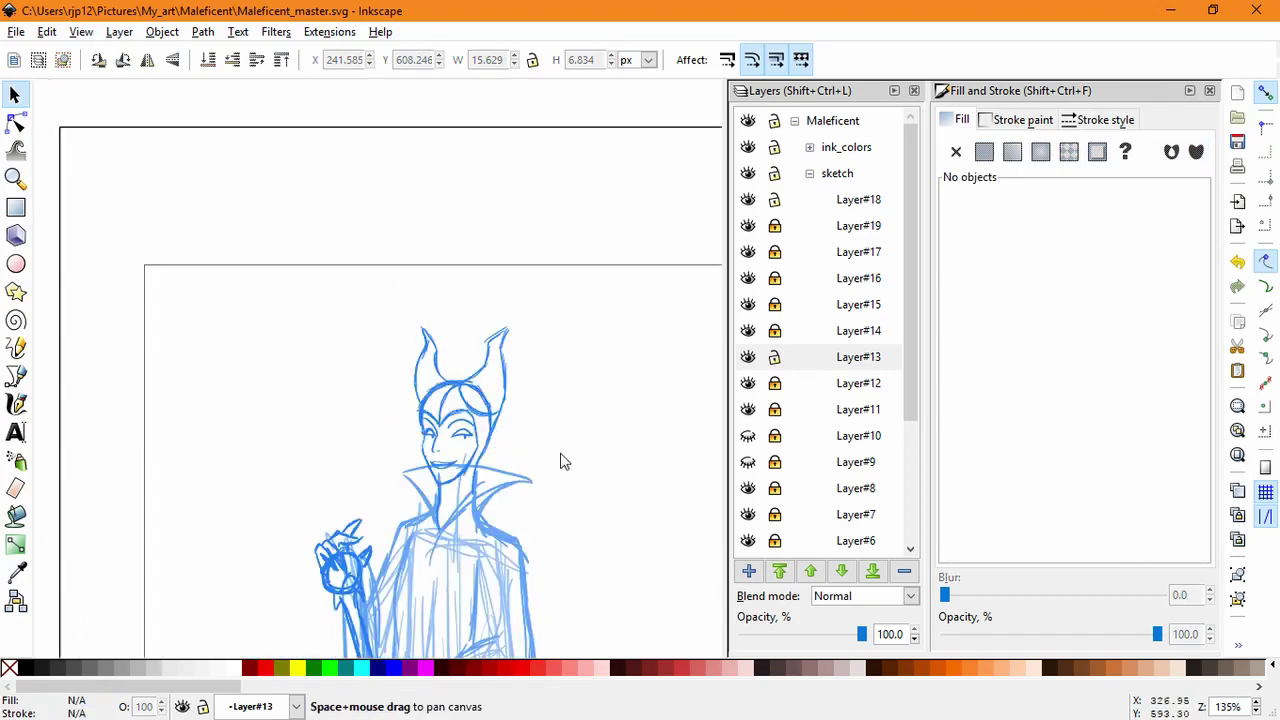
{"action": "scroll", "coordinate": [556, 445], "scroll_direction": "up", "scroll_amount": 2}
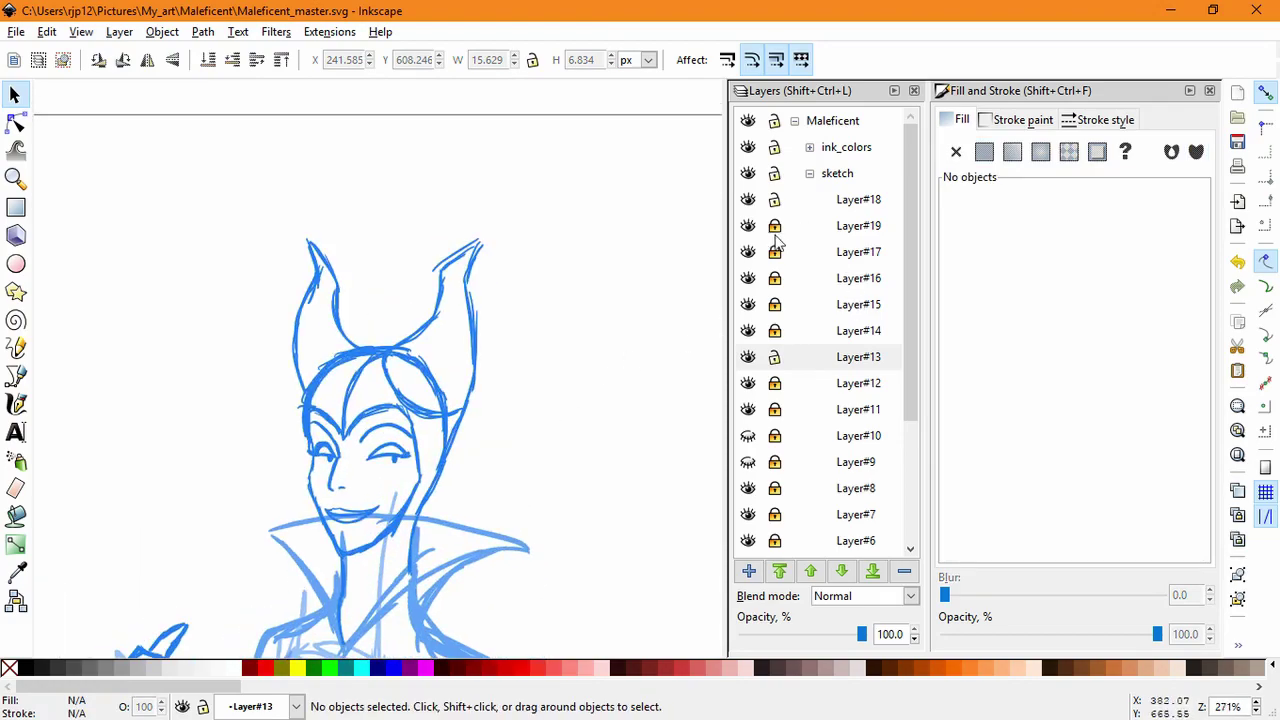
Step: Unlock Layer#11 through Layer#19 and squash the whole head, headpiece and neck to a height of about 156 px
{"action": "left_click", "coordinate": [774, 199]}
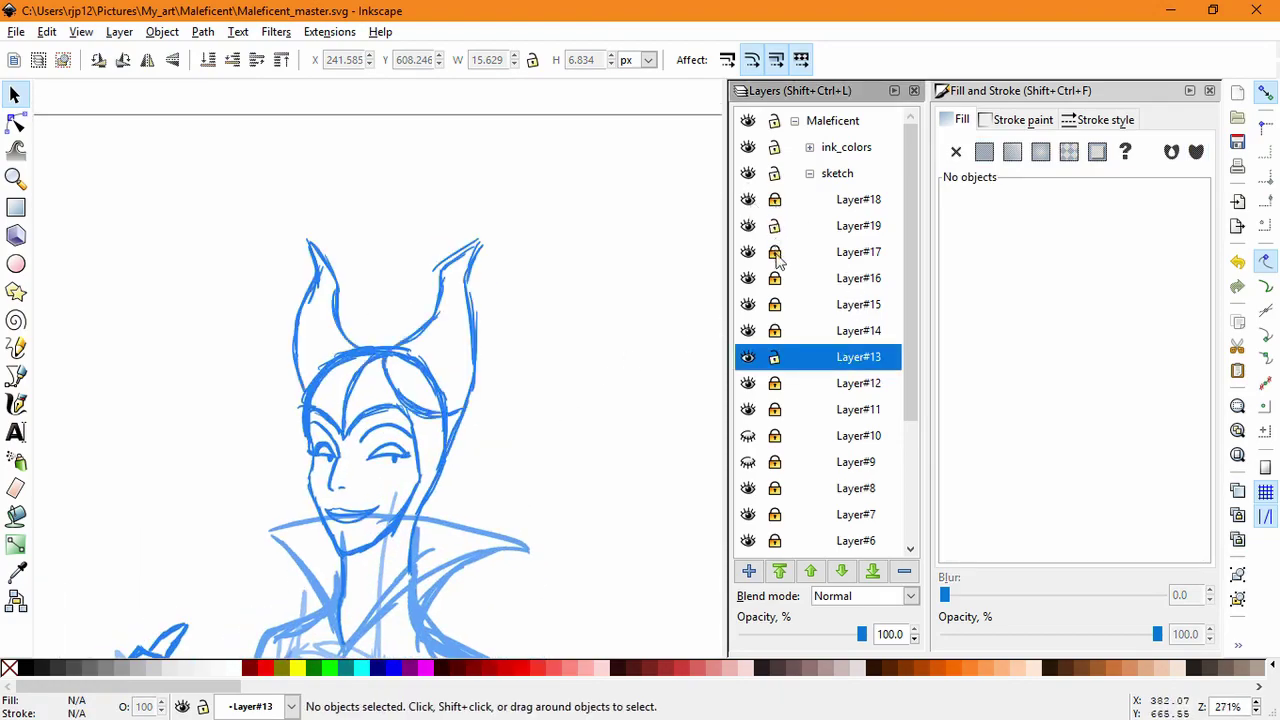
{"action": "left_click", "coordinate": [747, 360]}
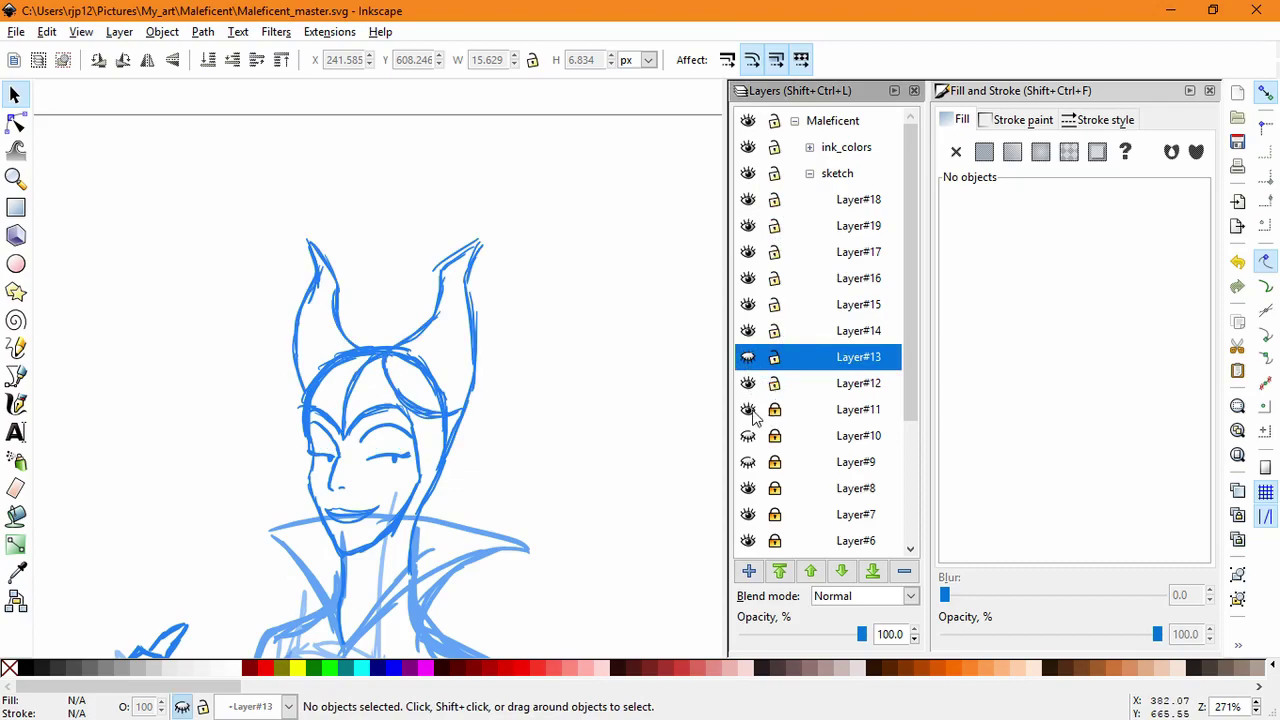
{"action": "left_click", "coordinate": [750, 360]}
{"action": "left_click_drag", "start_coordinate": [163, 189], "coordinate": [537, 603]}
{"action": "left_click_drag", "start_coordinate": [388, 204], "coordinate": [388, 222]}
{"action": "left_click", "coordinate": [564, 466]}
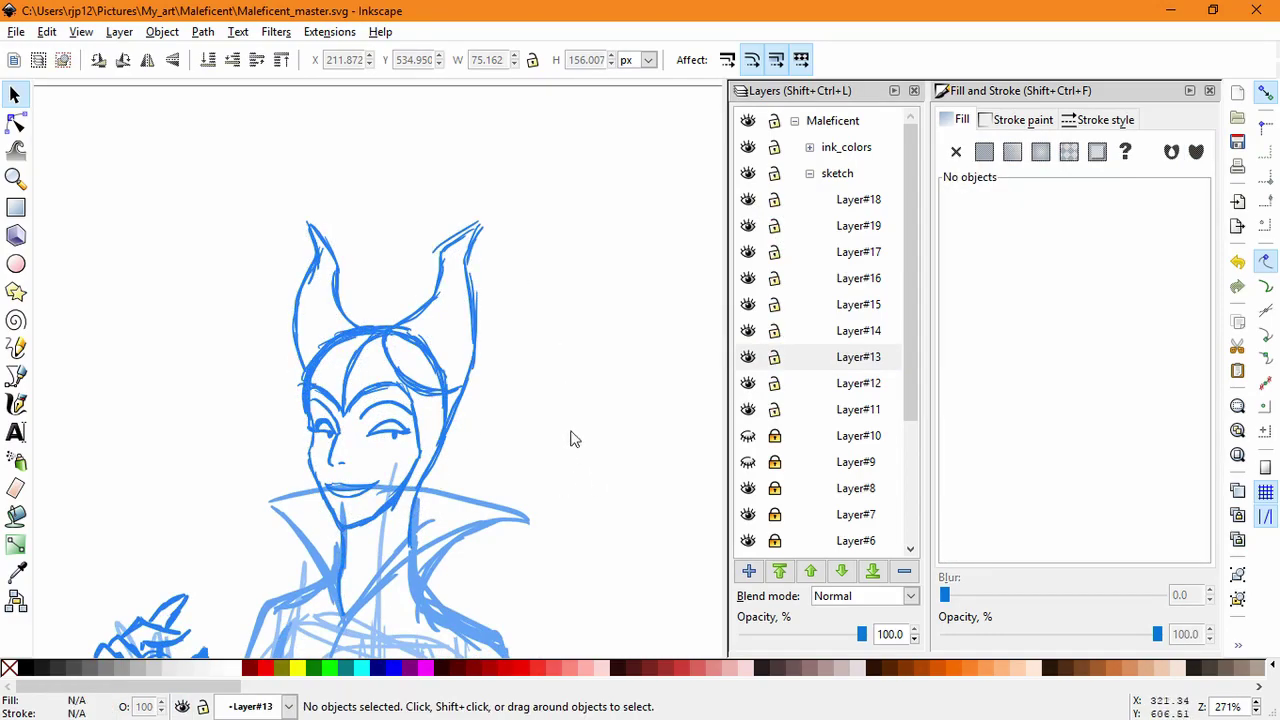
{"action": "scroll", "coordinate": [597, 480], "scroll_direction": "down", "scroll_amount": 2}
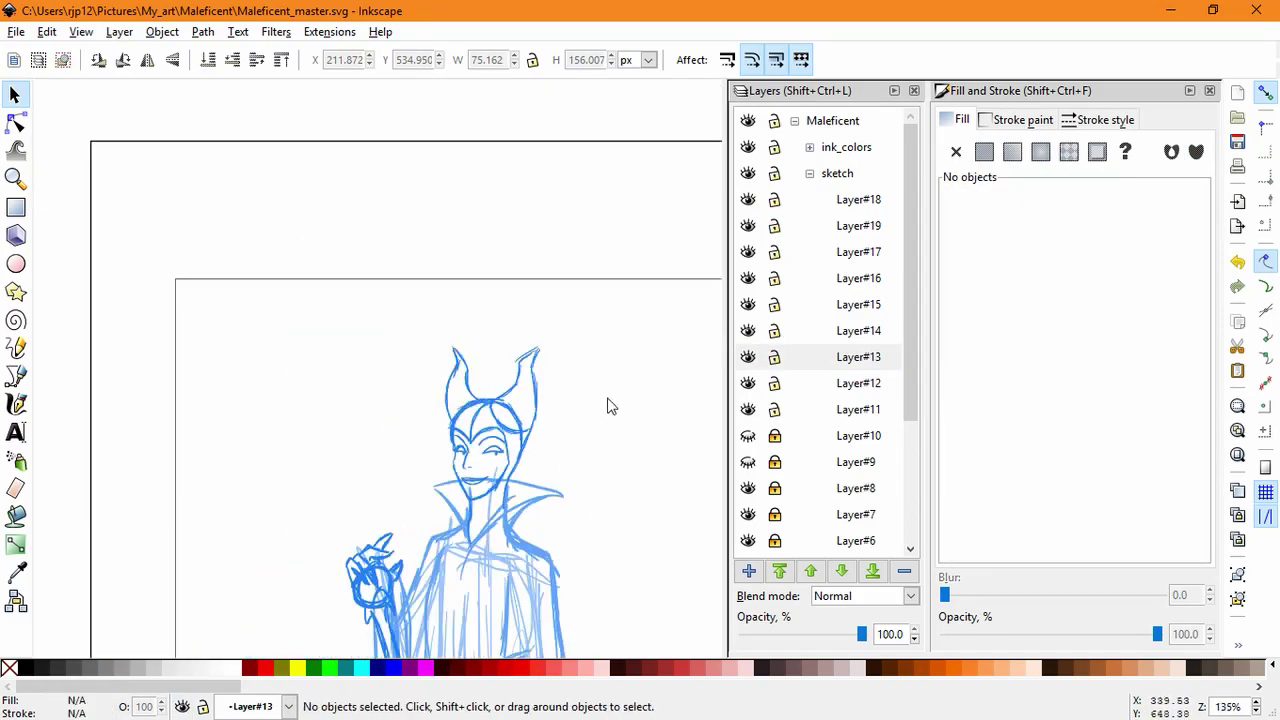
{"action": "scroll", "coordinate": [476, 345], "scroll_direction": "up", "scroll_amount": 2}
Step: Lock the head layers except Layer#18 and stretch the left horn's strokes slightly taller
{"action": "left_click", "coordinate": [774, 357]}
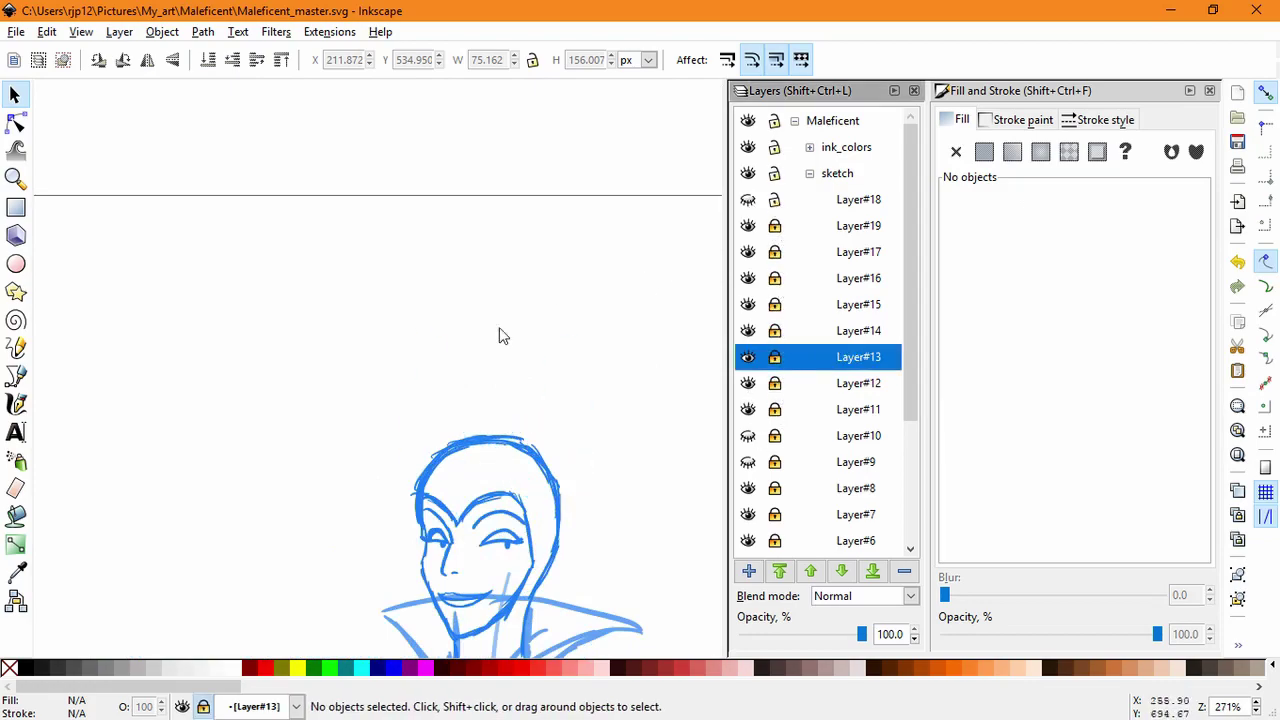
{"action": "left_click_drag", "start_coordinate": [340, 278], "coordinate": [490, 455]}
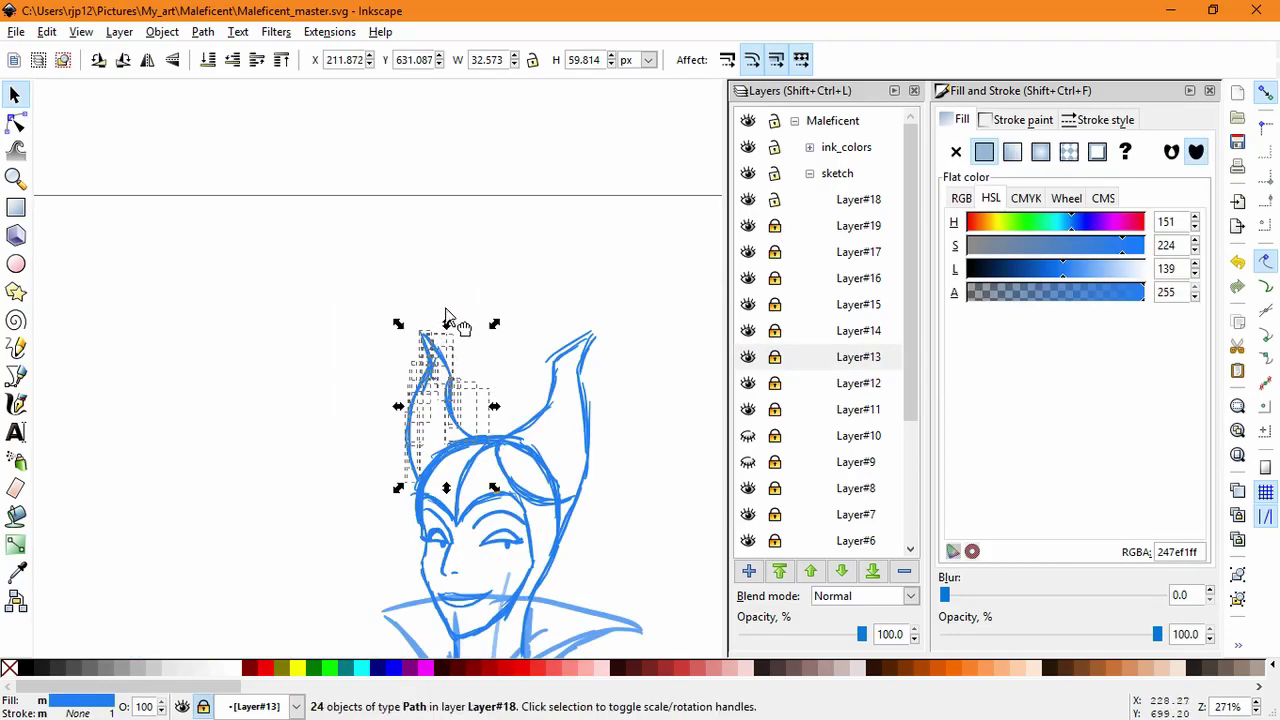
{"action": "mouse_move", "coordinate": [449, 322]}
{"action": "left_mouse_down"}
{"action": "mouse_move", "coordinate": [447, 309]}
{"action": "mouse_move", "coordinate": [447, 320]}
{"action": "left_mouse_up"}
{"action": "left_click", "coordinate": [400, 491]}
{"action": "left_click_drag", "start_coordinate": [372, 258], "coordinate": [491, 515]}
{"action": "left_click", "coordinate": [428, 484]}
{"action": "mouse_move", "coordinate": [416, 463]}
{"action": "left_mouse_down"}
{"action": "mouse_move", "coordinate": [412, 330]}
{"action": "mouse_move", "coordinate": [464, 395]}
{"action": "left_mouse_up"}
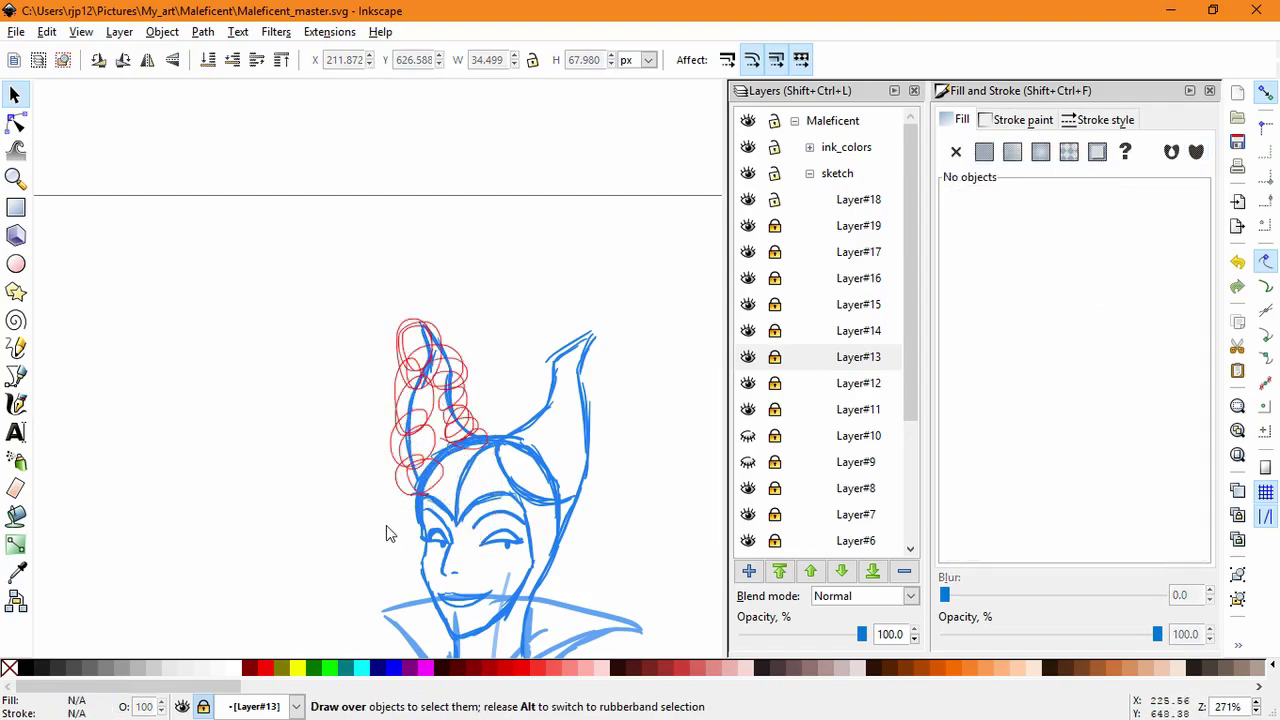
{"action": "left_click_drag", "start_coordinate": [386, 525], "coordinate": [418, 450]}
{"action": "key", "text": "Delete"}
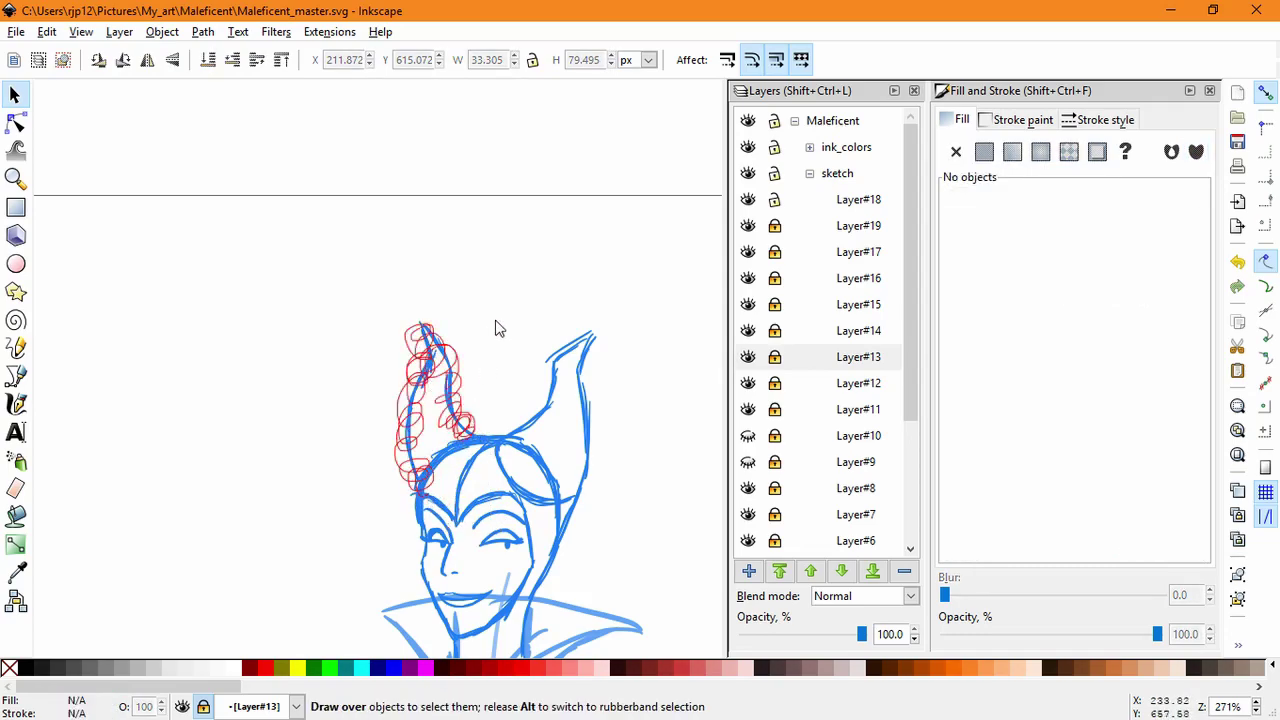
Step: Reshape the left horn's strokes so the tip shifts inward and the base still meets the head outline
{"action": "left_click_drag", "start_coordinate": [499, 328], "coordinate": [492, 316]}
{"action": "left_click_drag", "start_coordinate": [414, 484], "coordinate": [416, 505]}
{"action": "key", "text": "shift+s"}
{"action": "left_click_drag", "start_coordinate": [496, 407], "coordinate": [499, 397]}
Step: Delete two stray strokes from the upper outer edge of the left horn
{"action": "mouse_move", "coordinate": [447, 312]}
{"action": "left_mouse_down"}
{"action": "mouse_move", "coordinate": [469, 317]}
{"action": "mouse_move", "coordinate": [315, 390]}
{"action": "left_mouse_up"}
{"action": "left_click", "coordinate": [378, 358]}
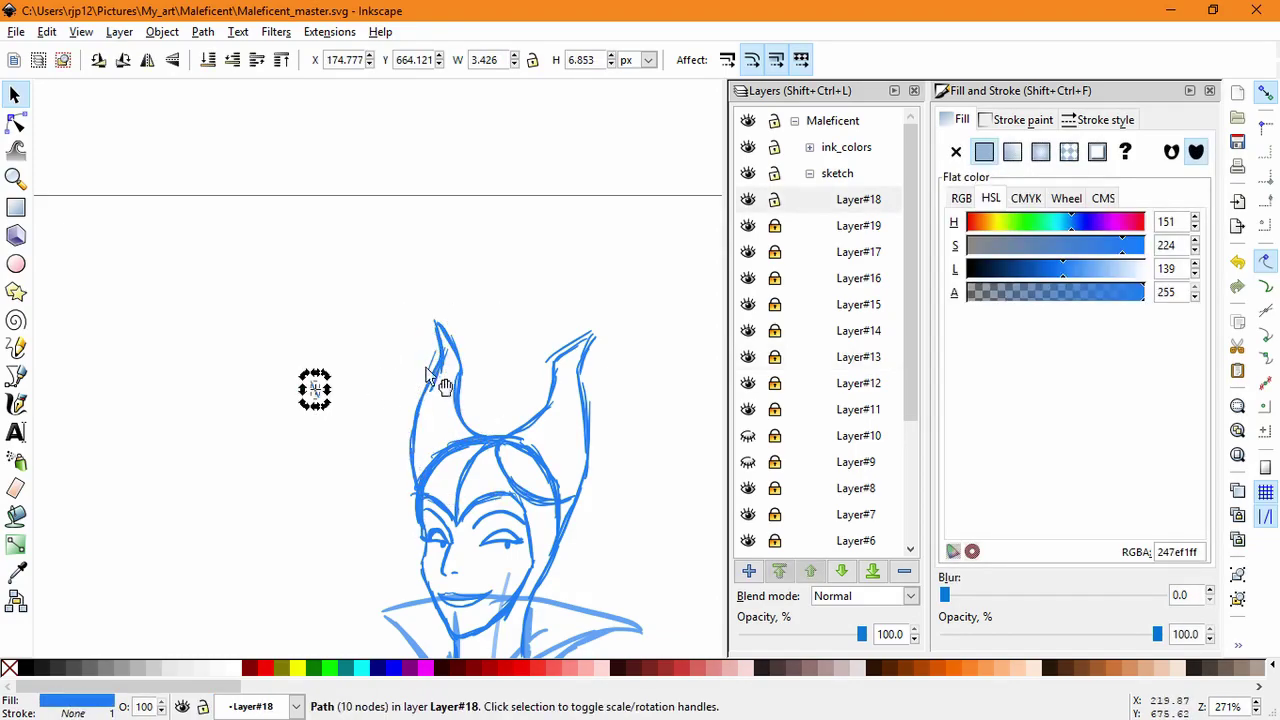
{"action": "left_click_drag", "start_coordinate": [434, 374], "coordinate": [280, 399]}
{"action": "left_click", "coordinate": [314, 389], "text": "shift"}
{"action": "key", "text": "Delete"}
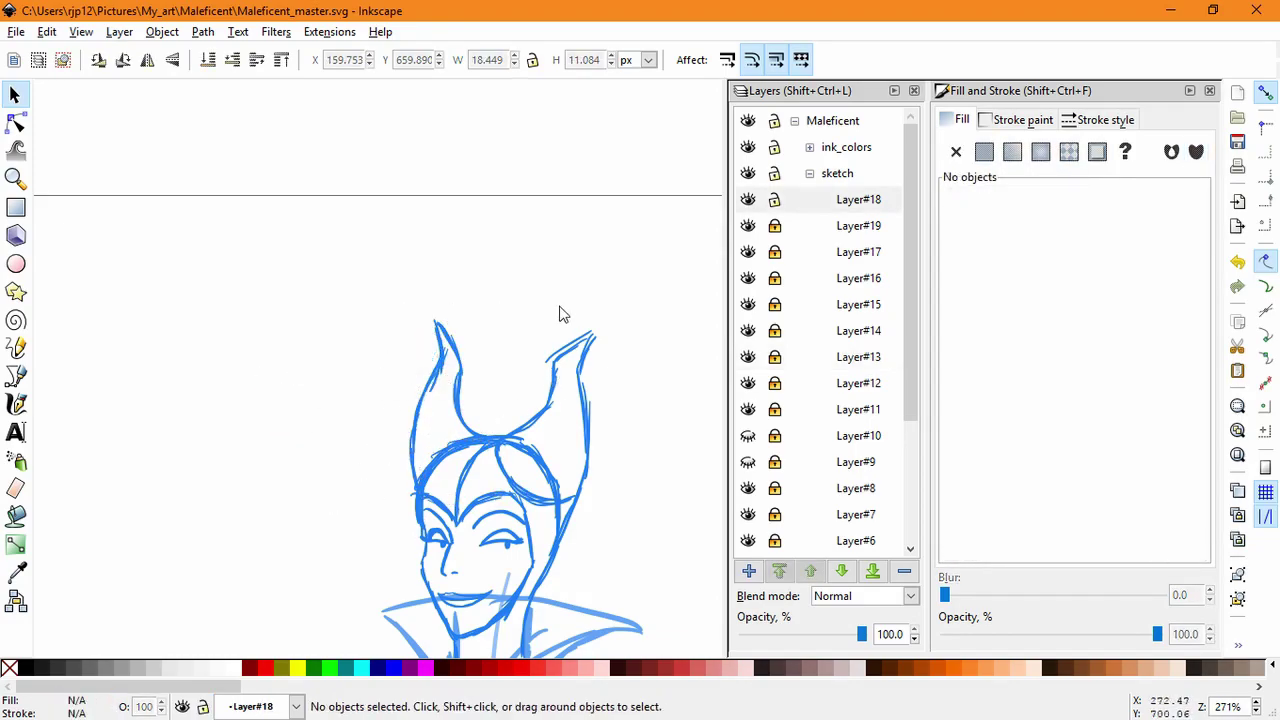
Step: Delete two overlapping strokes from the tip of the right horn
{"action": "scroll", "coordinate": [617, 446], "scroll_direction": "down", "scroll_amount": 1}
{"action": "left_click_drag", "start_coordinate": [540, 322], "coordinate": [630, 380]}
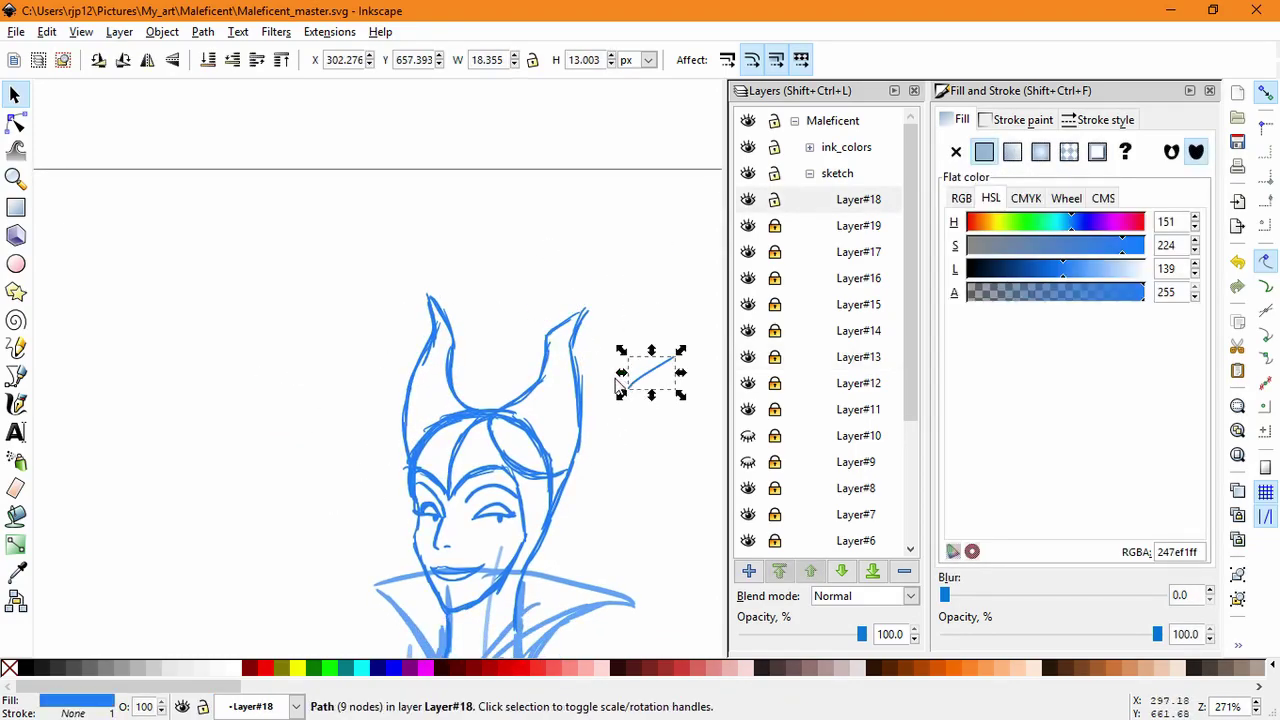
{"action": "key", "text": "Delete"}
{"action": "mouse_move", "coordinate": [587, 312]}
{"action": "left_mouse_down"}
{"action": "mouse_move", "coordinate": [619, 276]}
{"action": "mouse_move", "coordinate": [655, 324]}
{"action": "left_mouse_up"}
{"action": "key", "text": "Delete"}
Step: Try repositioning the outer edge strokes near the right horn's tip and undo the last change
{"action": "left_click", "coordinate": [580, 314]}
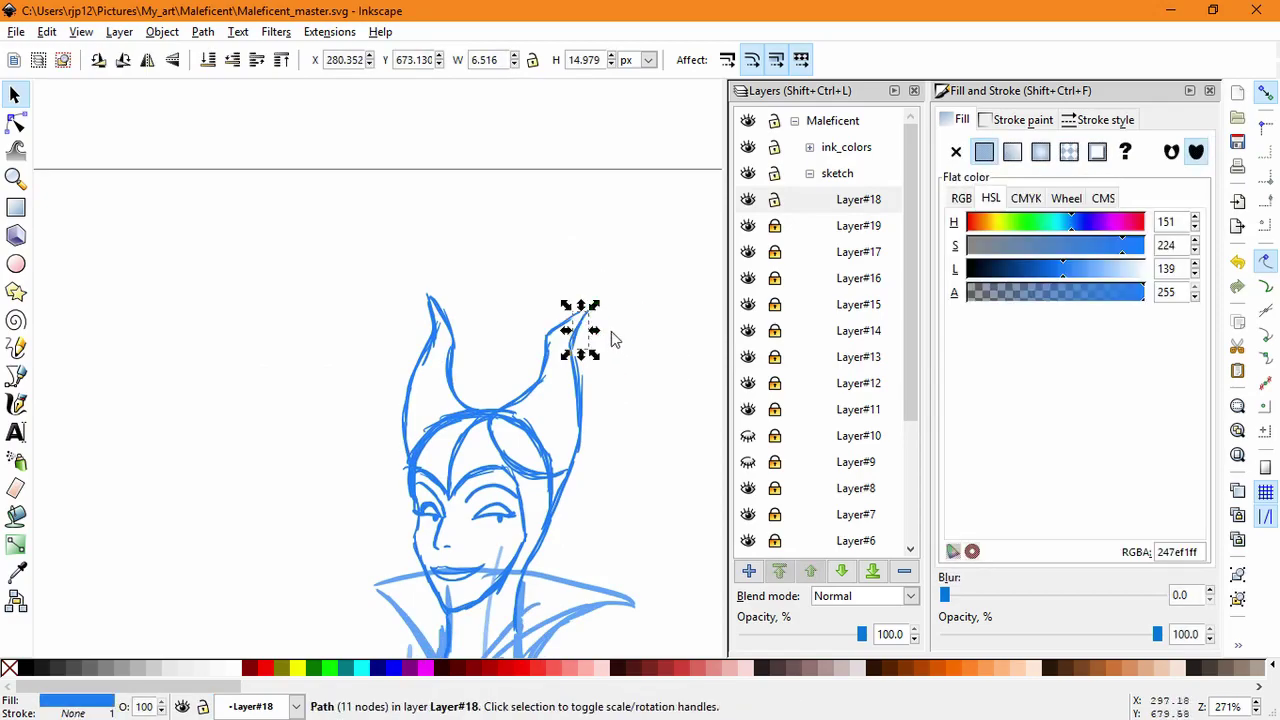
{"action": "left_click", "coordinate": [611, 333]}
{"action": "left_click_drag", "start_coordinate": [565, 313], "coordinate": [607, 361]}
{"action": "left_click", "coordinate": [634, 386]}
{"action": "left_click", "coordinate": [606, 338]}
{"action": "left_click_drag", "start_coordinate": [597, 317], "coordinate": [624, 388]}
{"action": "key", "text": "ctrl+z"}
Step: Adjust the right horn's outer edge stroke to about 5 by 35 px so it meets the lower curve
{"action": "scroll", "coordinate": [596, 373], "scroll_direction": "up", "scroll_amount": 2}
{"action": "left_click", "coordinate": [592, 336]}
{"action": "left_click_drag", "start_coordinate": [556, 317], "coordinate": [582, 326]}
{"action": "key", "text": "ctrl+z"}
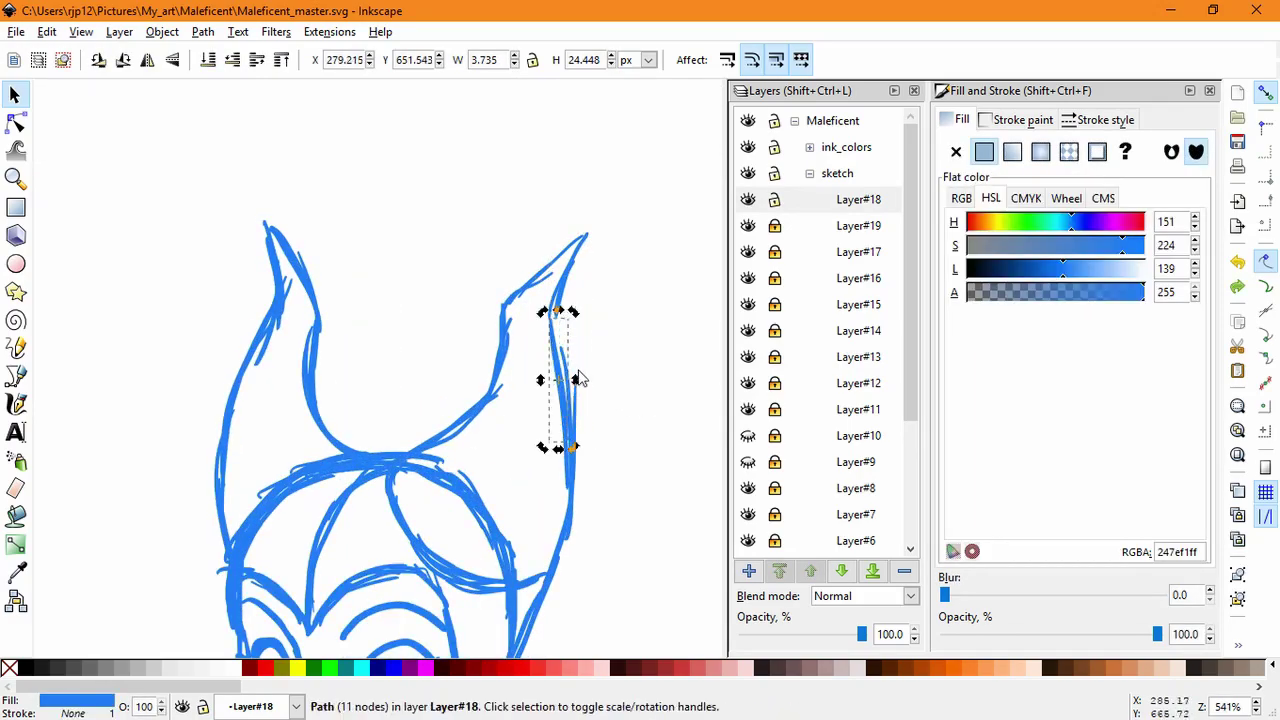
{"action": "left_click", "coordinate": [583, 377]}
{"action": "mouse_move", "coordinate": [575, 398]}
{"action": "left_mouse_down"}
{"action": "mouse_move", "coordinate": [690, 327]}
{"action": "mouse_move", "coordinate": [573, 349]}
{"action": "left_mouse_up"}
{"action": "key", "text": "Escape"}
{"action": "left_click_drag", "start_coordinate": [561, 500], "coordinate": [577, 507]}
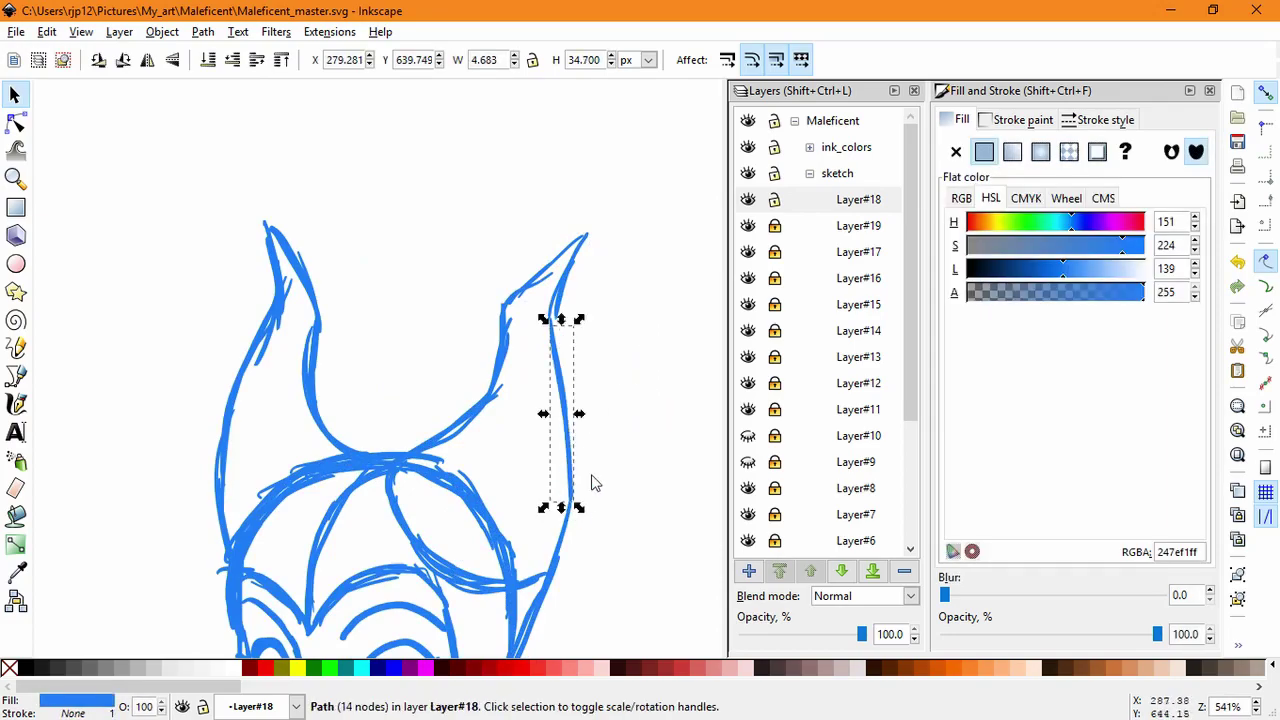
{"action": "left_click", "coordinate": [601, 462]}
Step: Delete the duplicate strokes around the right horn's tip and adjust the inner stroke to close its outline
{"action": "mouse_move", "coordinate": [564, 304]}
{"action": "left_mouse_down"}
{"action": "mouse_move", "coordinate": [658, 327]}
{"action": "mouse_move", "coordinate": [591, 319]}
{"action": "left_mouse_up"}
{"action": "key", "text": "Delete"}
{"action": "key", "text": "Delete"}
{"action": "mouse_move", "coordinate": [546, 279]}
{"action": "left_mouse_down"}
{"action": "mouse_move", "coordinate": [558, 393]}
{"action": "mouse_move", "coordinate": [669, 280]}
{"action": "left_mouse_up"}
{"action": "key", "text": "Delete"}
{"action": "left_click_drag", "start_coordinate": [510, 301], "coordinate": [511, 294]}
{"action": "left_click", "coordinate": [562, 253]}
{"action": "left_click", "coordinate": [534, 447]}
Step: Delete the overlapping strokes from the left horn's upper bend and outer edge
{"action": "left_click_drag", "start_coordinate": [285, 293], "coordinate": [433, 213]}
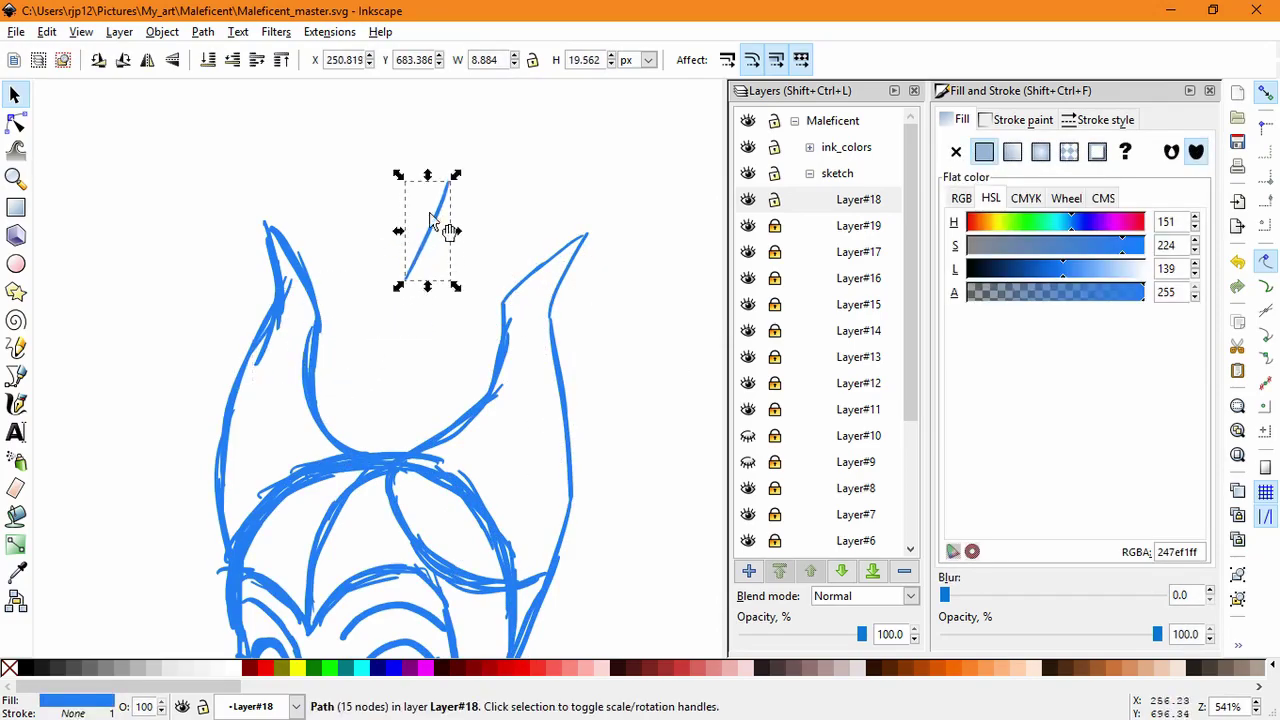
{"action": "key", "text": "Delete"}
{"action": "left_click_drag", "start_coordinate": [277, 332], "coordinate": [449, 228]}
{"action": "key", "text": "Delete"}
{"action": "mouse_move", "coordinate": [295, 299]}
{"action": "left_mouse_down"}
{"action": "mouse_move", "coordinate": [302, 311]}
{"action": "mouse_move", "coordinate": [219, 288]}
{"action": "left_mouse_up"}
{"action": "key", "text": "Delete"}
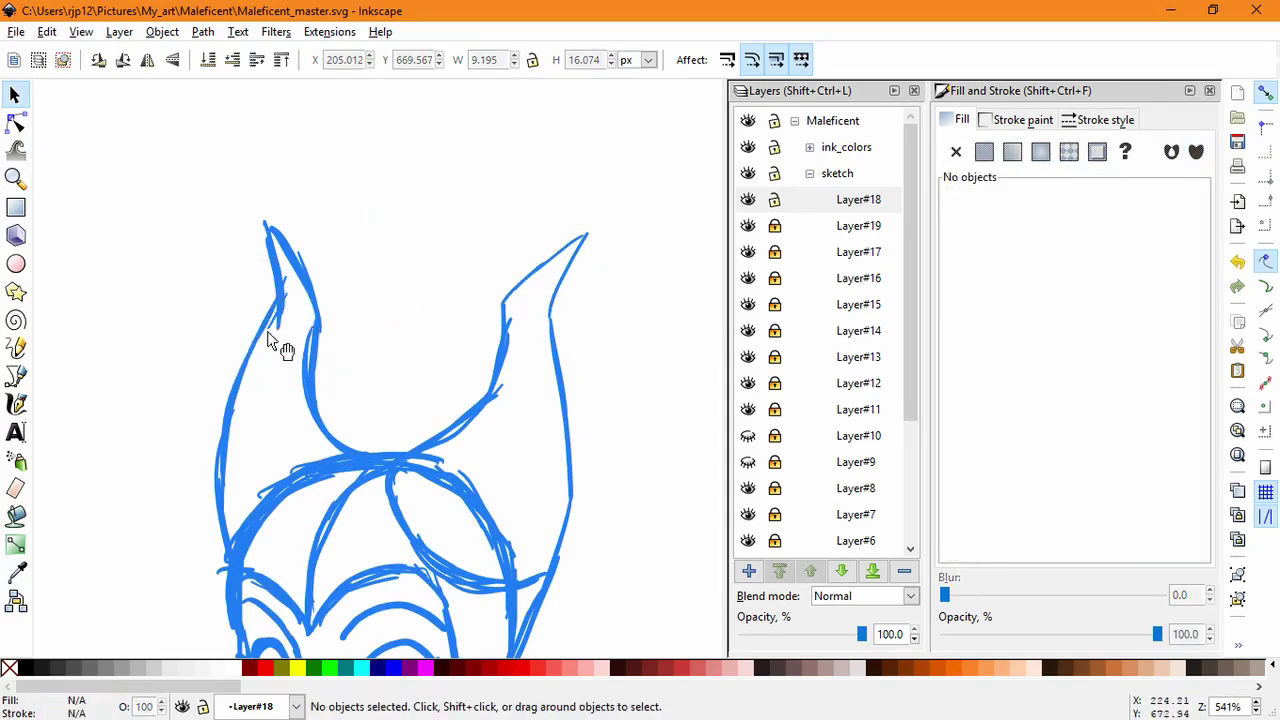
{"action": "left_click_drag", "start_coordinate": [268, 431], "coordinate": [200, 311]}
{"action": "key", "text": "Delete"}
Step: Adjust the left horn's tip stroke and delete the remaining duplicates to leave a single clean outline
{"action": "left_click", "coordinate": [284, 297]}
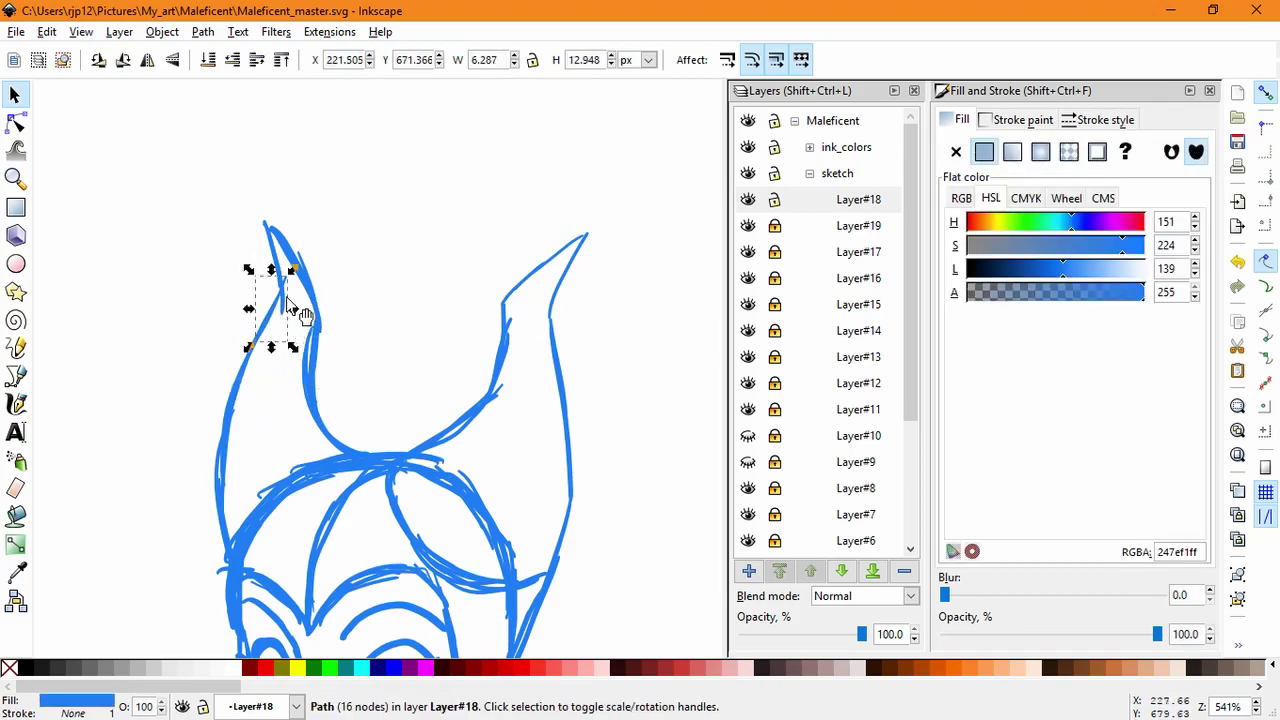
{"action": "left_click_drag", "start_coordinate": [291, 274], "coordinate": [282, 301]}
{"action": "key", "text": "Delete"}
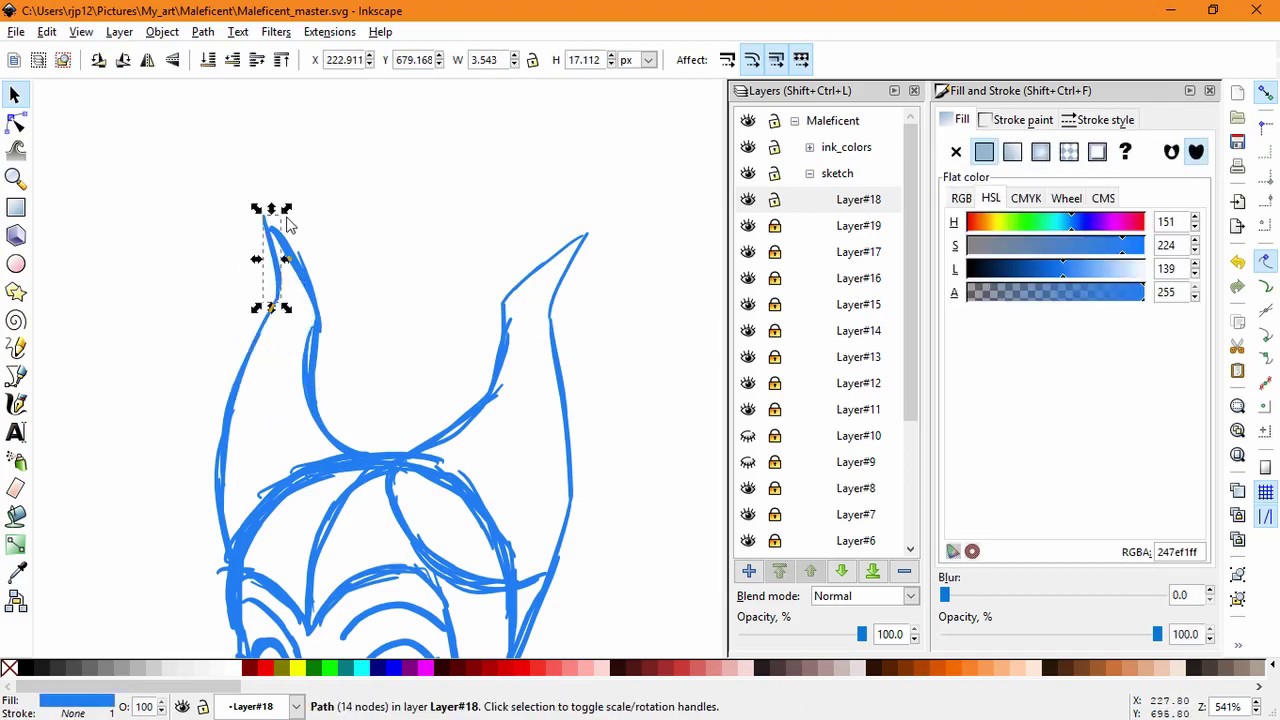
{"action": "key", "text": "Delete"}
{"action": "mouse_move", "coordinate": [292, 250]}
{"action": "left_mouse_down"}
{"action": "mouse_move", "coordinate": [290, 239]}
{"action": "mouse_move", "coordinate": [412, 202]}
{"action": "mouse_move", "coordinate": [338, 267]}
{"action": "mouse_move", "coordinate": [409, 240]}
{"action": "mouse_move", "coordinate": [270, 263]}
{"action": "left_mouse_up"}
{"action": "key", "text": "Delete"}
{"action": "key", "text": "Delete"}
{"action": "key", "text": "Escape"}
{"action": "key", "text": "Escape"}
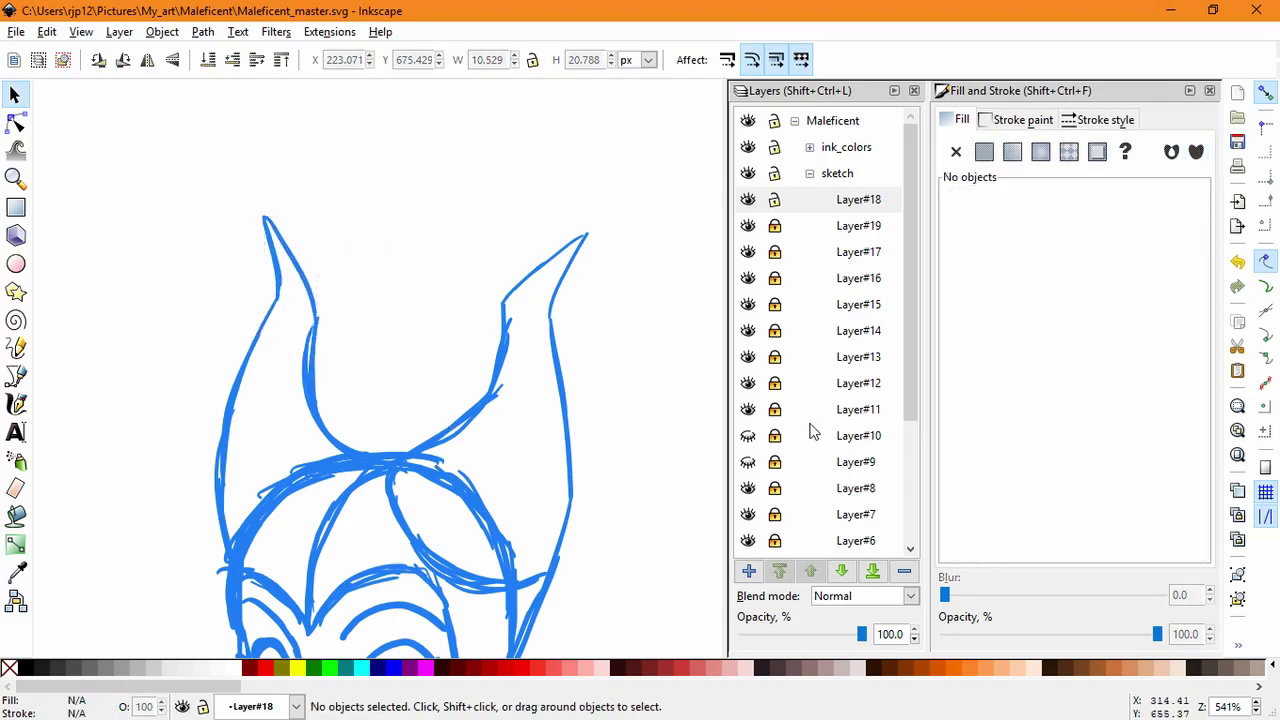
Step: Lock Layer#18, add a new layer above it, and activate the Calligraphy tool
{"action": "left_click", "coordinate": [786, 200]}
{"action": "left_click", "coordinate": [750, 570]}
{"action": "left_click", "coordinate": [706, 426]}
{"action": "left_click", "coordinate": [15, 404]}
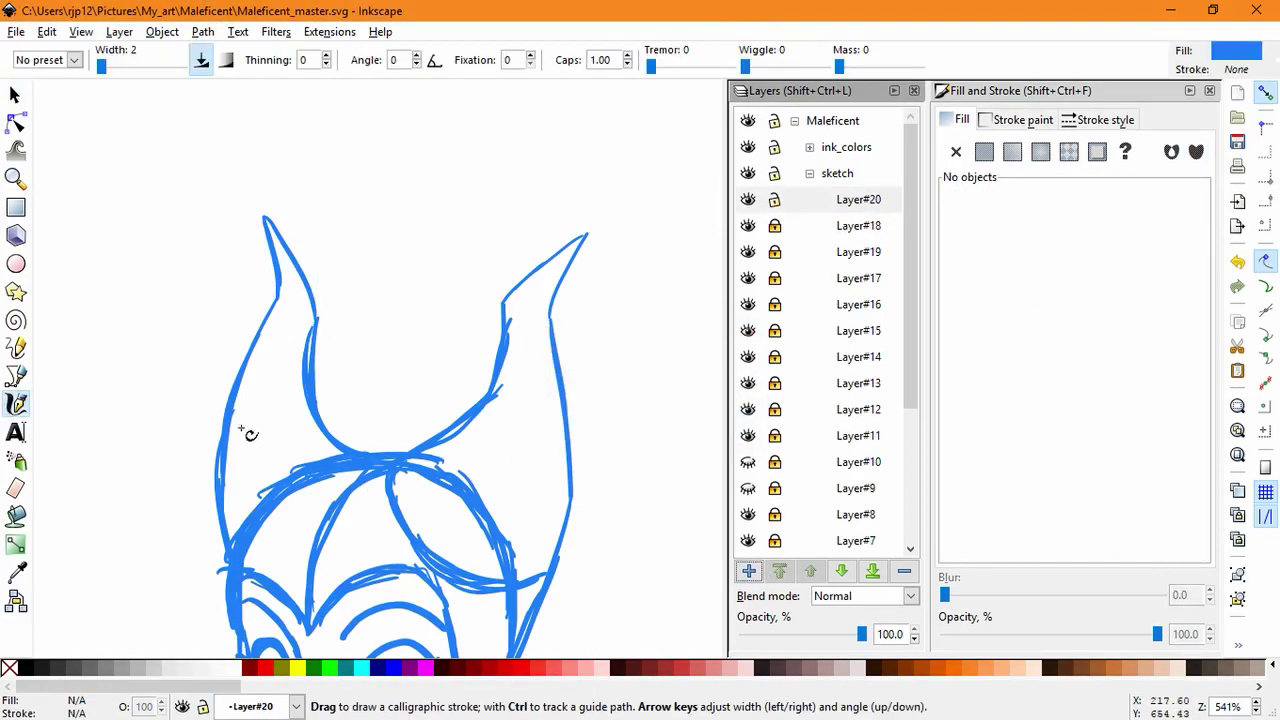
Step: Draw a curved ridge line across the base of the left horn on the new layer, undoing imperfect strokes
{"action": "left_click_drag", "start_coordinate": [337, 469], "coordinate": [237, 490]}
{"action": "key", "text": "ctrl+z"}
{"action": "mouse_move", "coordinate": [341, 453]}
{"action": "left_mouse_down"}
{"action": "mouse_move", "coordinate": [225, 495]}
{"action": "mouse_move", "coordinate": [338, 456]}
{"action": "left_mouse_up"}
{"action": "key", "text": "ctrl+z"}
{"action": "key", "text": "ctrl+z"}
{"action": "mouse_move", "coordinate": [227, 521]}
{"action": "left_mouse_down"}
{"action": "mouse_move", "coordinate": [361, 446]}
{"action": "mouse_move", "coordinate": [227, 534]}
{"action": "left_mouse_up"}
{"action": "key", "text": "ctrl+z"}
{"action": "left_click_drag", "start_coordinate": [334, 424], "coordinate": [218, 502]}
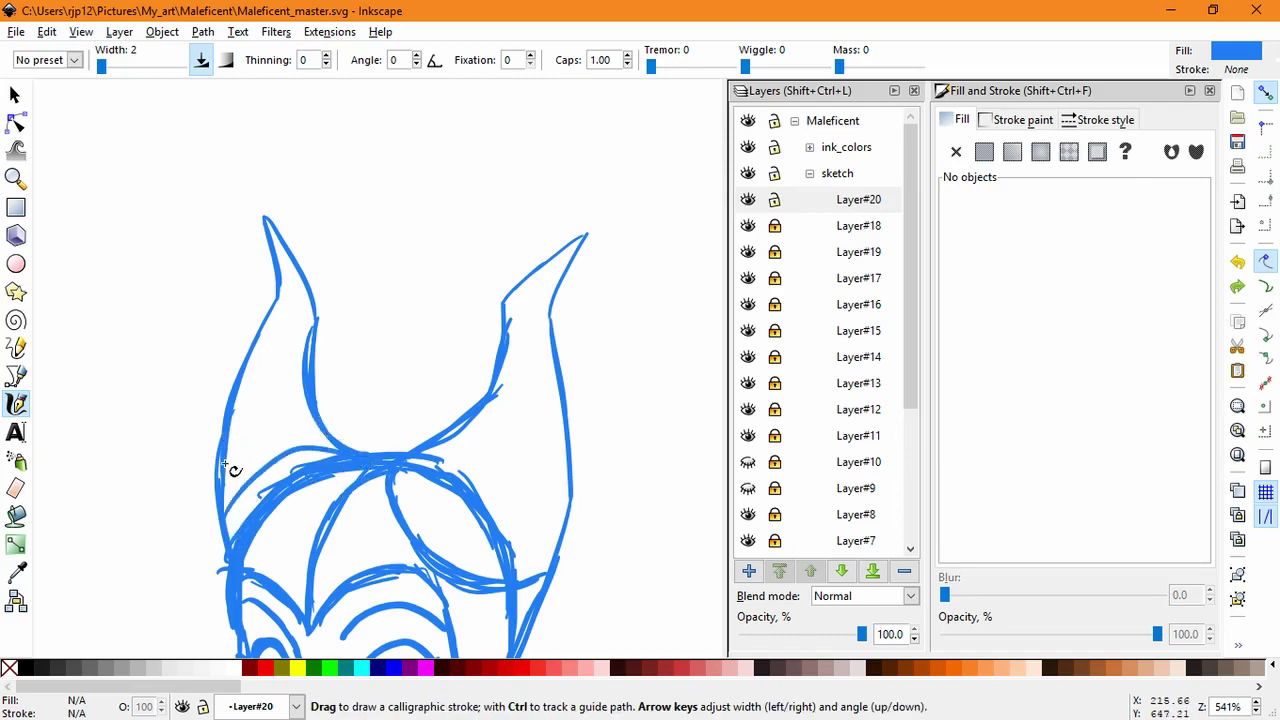
{"action": "key", "text": "z"}
{"action": "left_click_drag", "start_coordinate": [325, 420], "coordinate": [229, 470]}
{"action": "key", "text": "ctrl+z"}
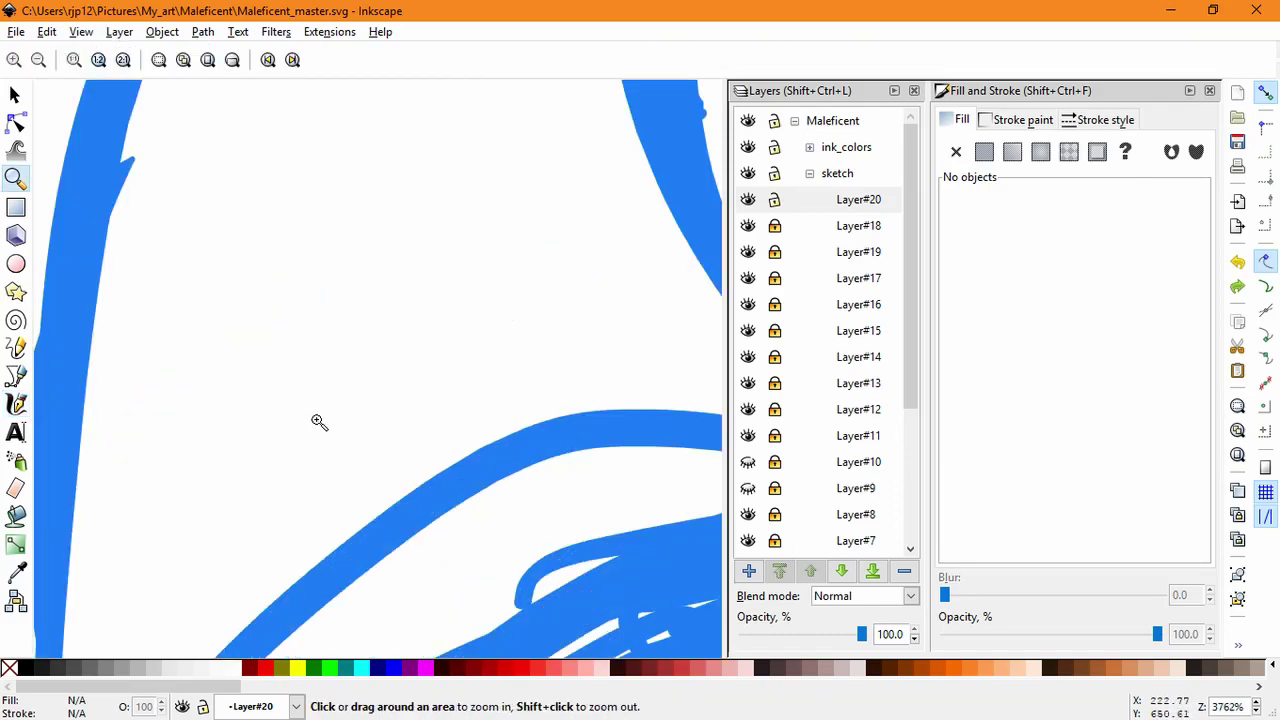
{"action": "scroll", "coordinate": [335, 448], "scroll_direction": "down", "scroll_amount": 7}
{"action": "left_click", "coordinate": [15, 403]}
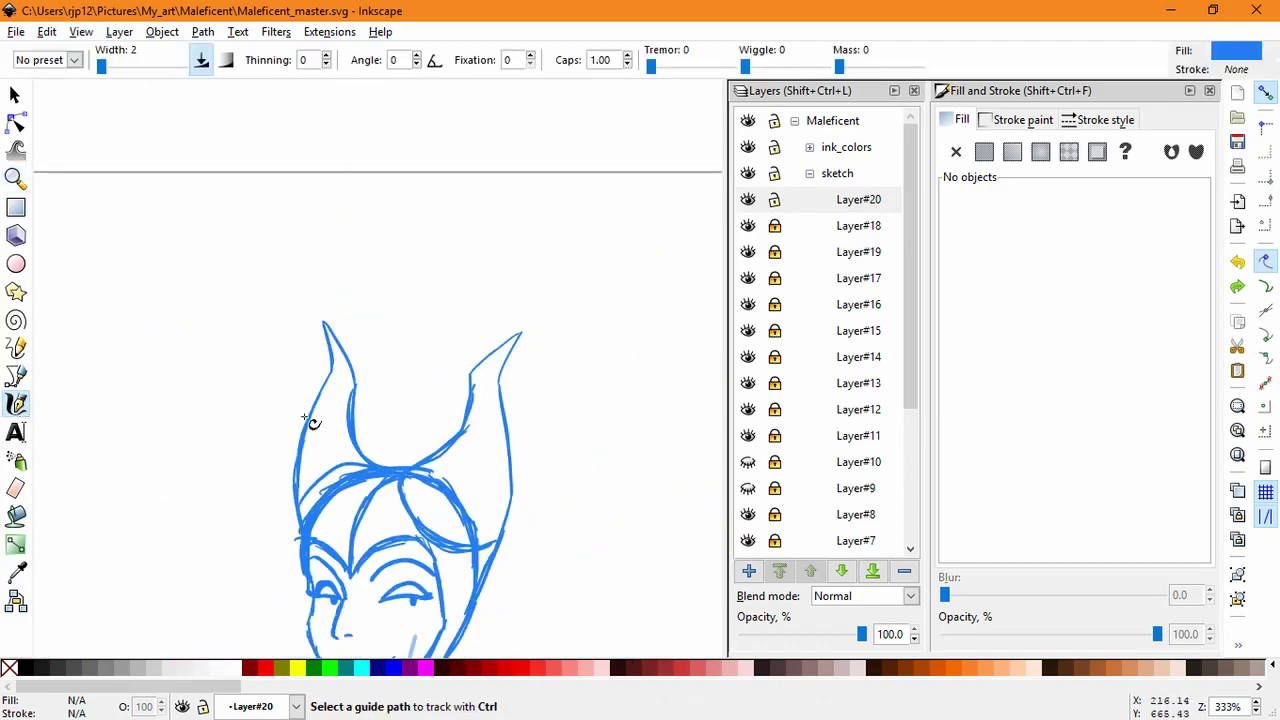
Step: Draw four more curved ridge lines across the left horn, spaced from the base up to the tip
{"action": "scroll", "coordinate": [320, 430], "scroll_direction": "up", "scroll_amount": 2}
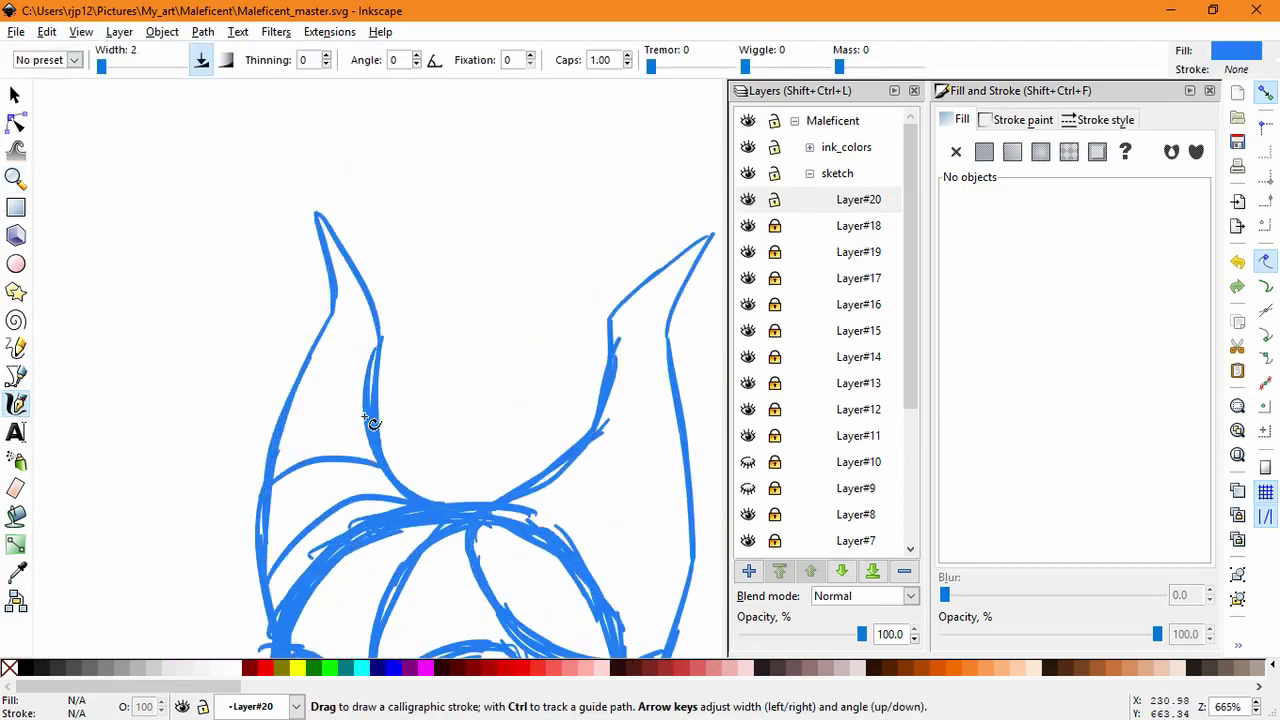
{"action": "key", "text": "ctrl+z"}
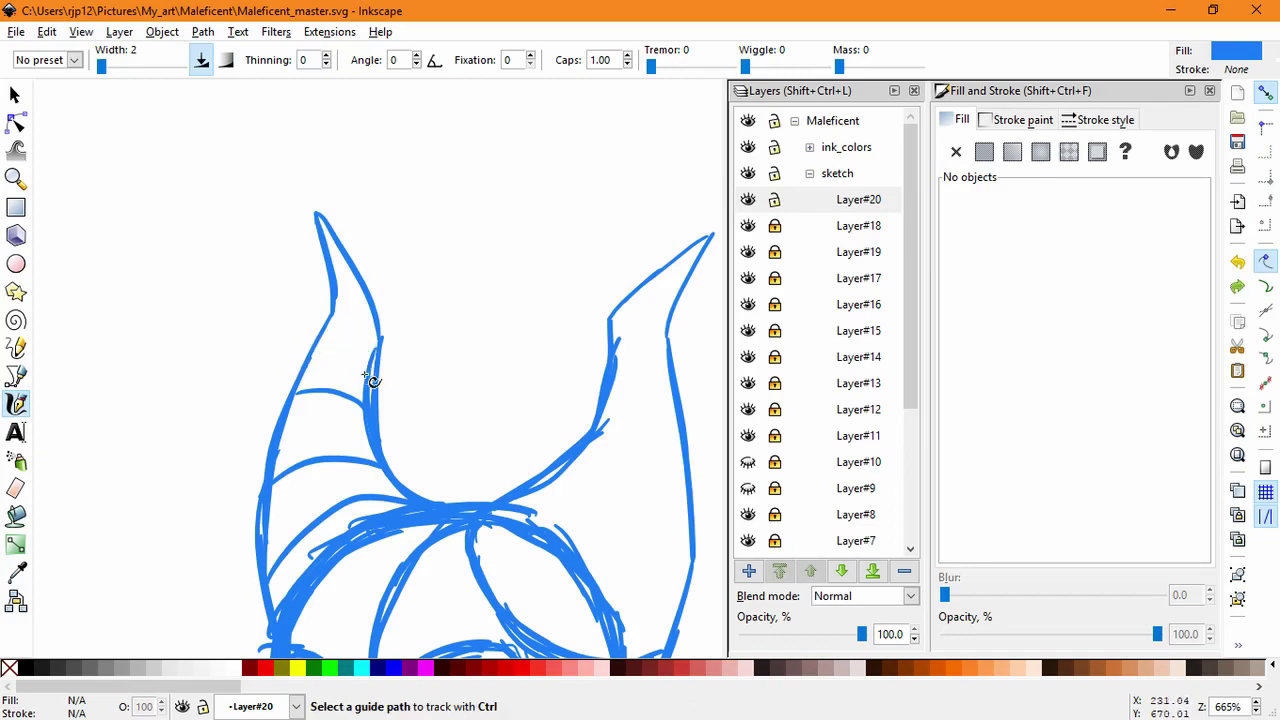
{"action": "left_click_drag", "start_coordinate": [304, 348], "coordinate": [375, 360]}
{"action": "key", "text": "ctrl+z"}
{"action": "key", "text": "ctrl+z"}
{"action": "left_click_drag", "start_coordinate": [333, 304], "coordinate": [365, 288]}
Step: Draw two curved ridge lines across the lower part of the right horn, undoing imperfect strokes
{"action": "key", "text": "space"}
{"action": "left_click_drag", "start_coordinate": [520, 391], "coordinate": [417, 325]}
{"action": "mouse_move", "coordinate": [412, 436]}
{"action": "left_mouse_down"}
{"action": "mouse_move", "coordinate": [418, 478]}
{"action": "mouse_move", "coordinate": [545, 549]}
{"action": "mouse_move", "coordinate": [565, 531]}
{"action": "left_mouse_up"}
{"action": "key", "text": "ctrl+z"}
{"action": "left_click_drag", "start_coordinate": [473, 384], "coordinate": [586, 464]}
{"action": "key", "text": "ctrl+z"}
{"action": "left_click_drag", "start_coordinate": [448, 406], "coordinate": [586, 456]}
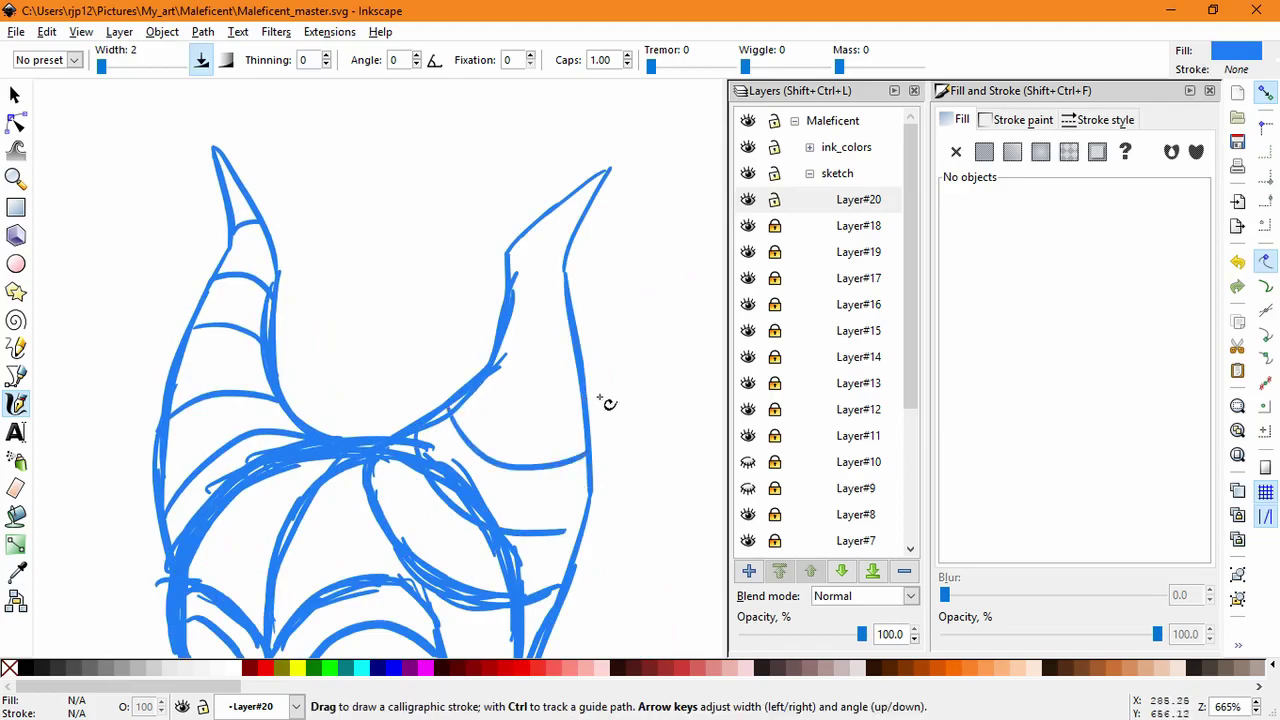
{"action": "key", "text": "space"}
{"action": "mouse_move", "coordinate": [527, 490]}
{"action": "left_mouse_down"}
{"action": "mouse_move", "coordinate": [486, 480]}
{"action": "mouse_move", "coordinate": [430, 405]}
{"action": "left_mouse_up"}
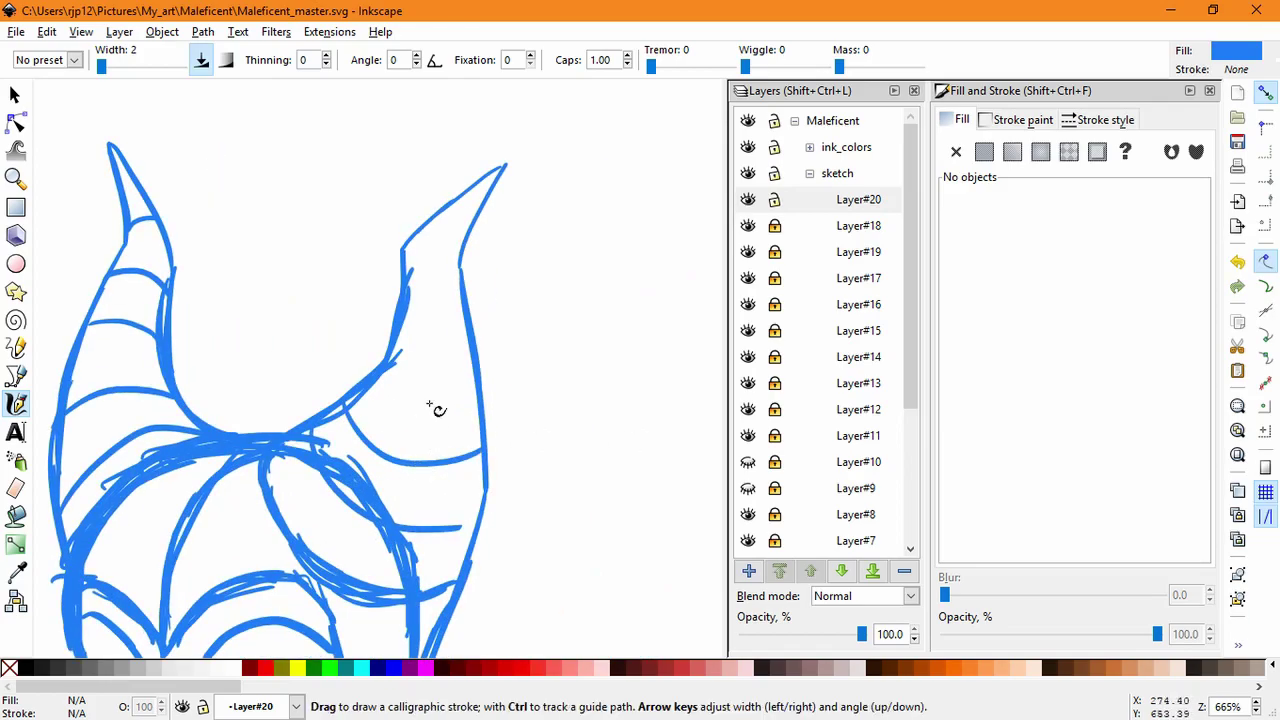
Step: Unlock Layer#18 and delete the strokes forming the middle of the right horn's outer edge
{"action": "left_click", "coordinate": [15, 95]}
{"action": "left_click", "coordinate": [748, 227]}
{"action": "left_click", "coordinate": [748, 227]}
{"action": "left_click", "coordinate": [773, 226]}
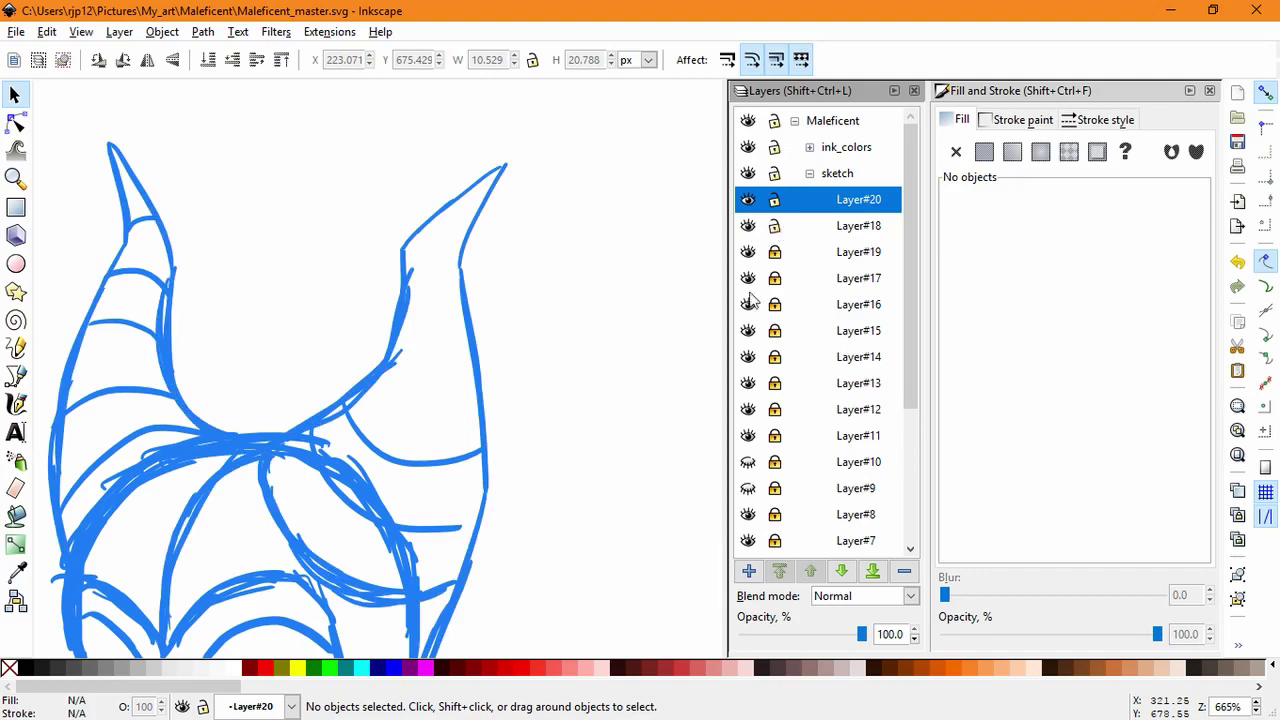
{"action": "left_click_drag", "start_coordinate": [479, 380], "coordinate": [616, 360]}
{"action": "key", "text": "Delete"}
{"action": "left_click_drag", "start_coordinate": [482, 389], "coordinate": [500, 475]}
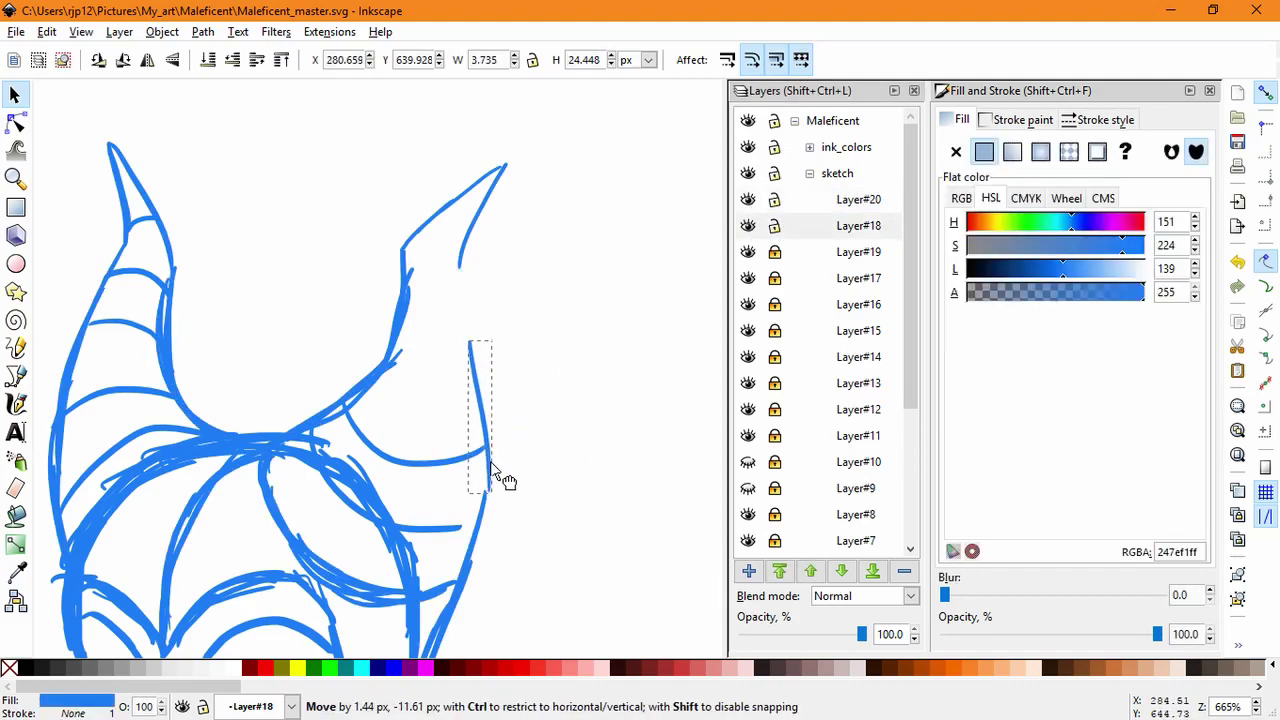
{"action": "mouse_move", "coordinate": [491, 334]}
{"action": "left_mouse_down"}
{"action": "mouse_move", "coordinate": [493, 280]}
{"action": "mouse_move", "coordinate": [520, 288]}
{"action": "left_mouse_up"}
{"action": "key", "text": "Delete"}
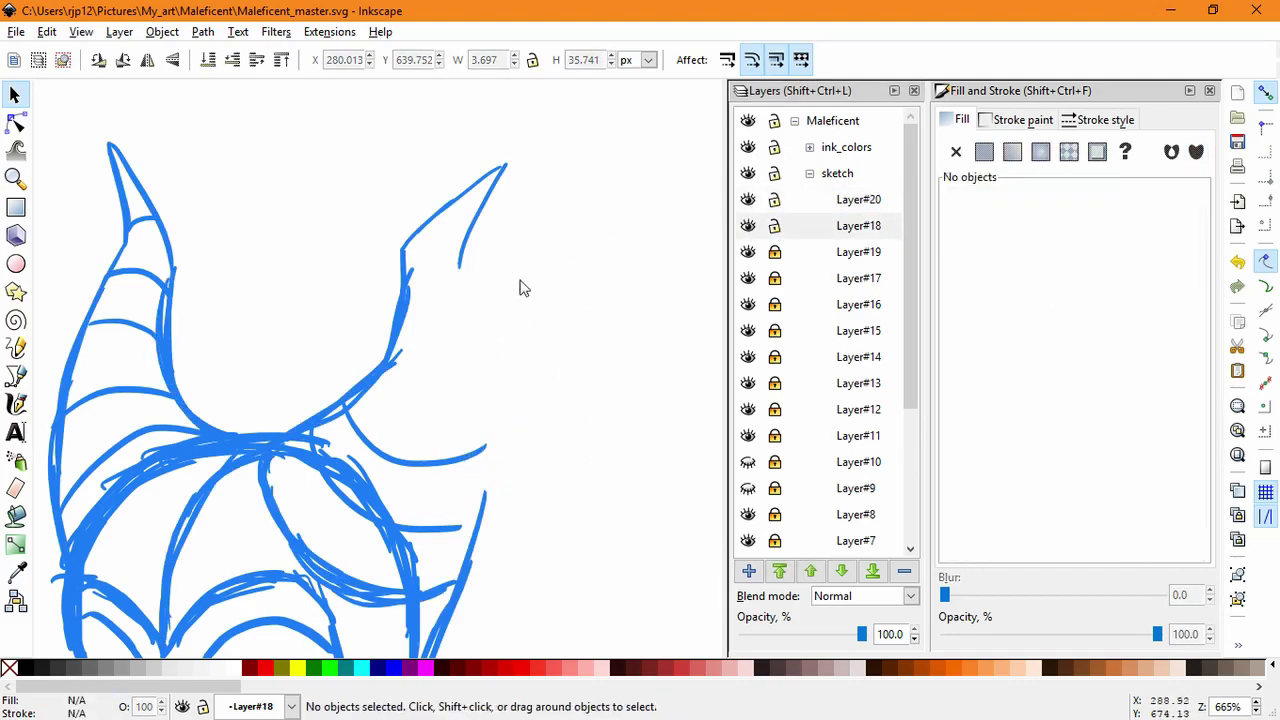
Step: Redraw the right horn's outer edge with one long calligraphic stroke, then lock Layer#18 and make Layer#20 current
{"action": "left_click", "coordinate": [15, 403]}
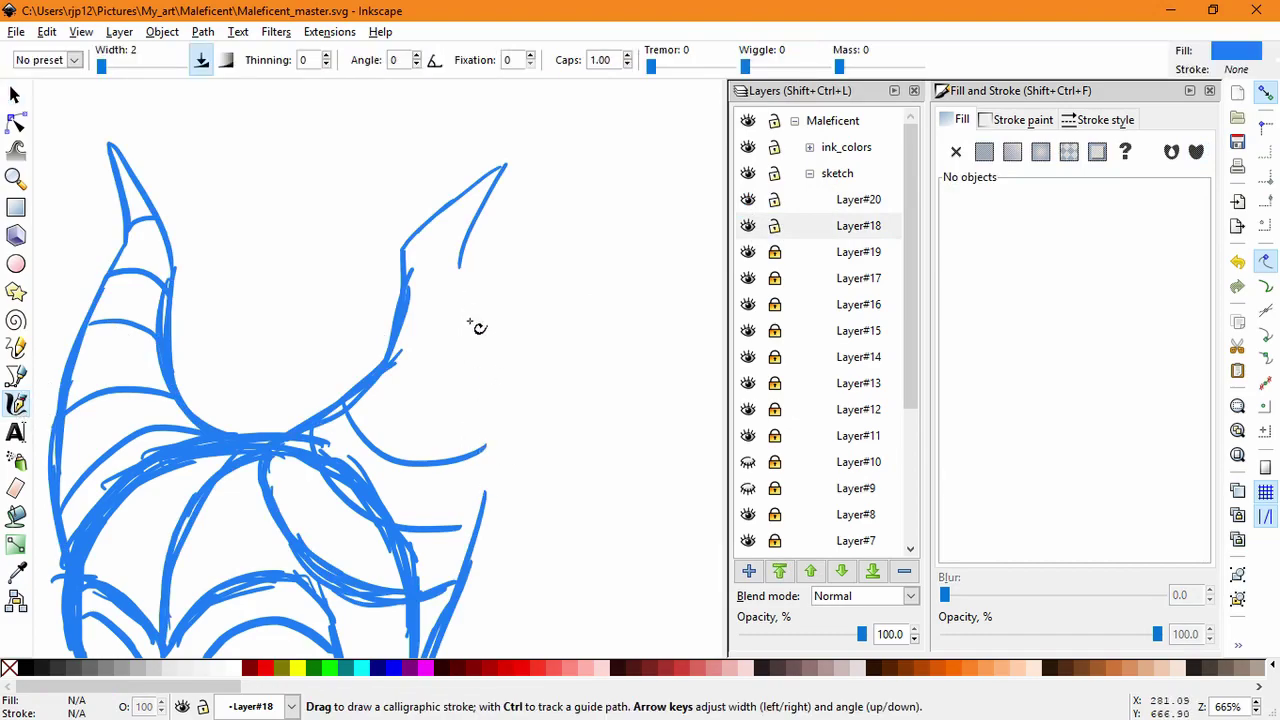
{"action": "mouse_move", "coordinate": [466, 257]}
{"action": "left_mouse_down"}
{"action": "mouse_move", "coordinate": [497, 371]}
{"action": "mouse_move", "coordinate": [462, 627]}
{"action": "left_mouse_up"}
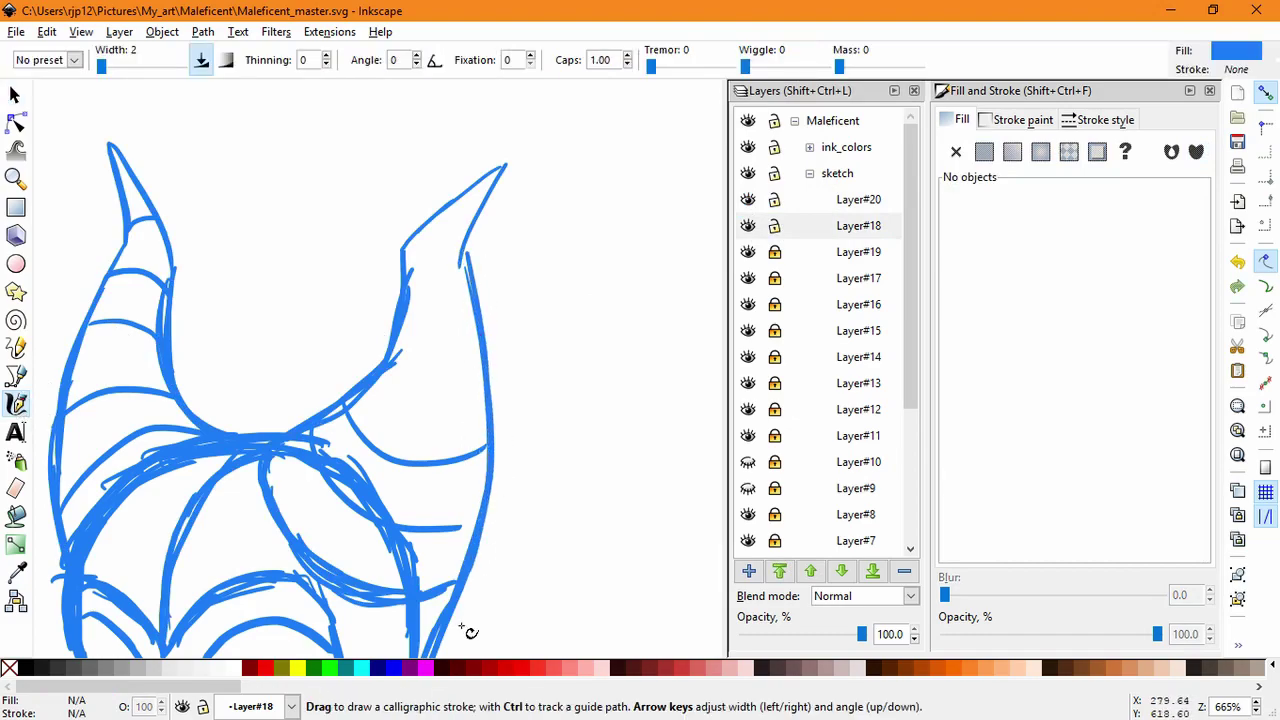
{"action": "left_click", "coordinate": [750, 226]}
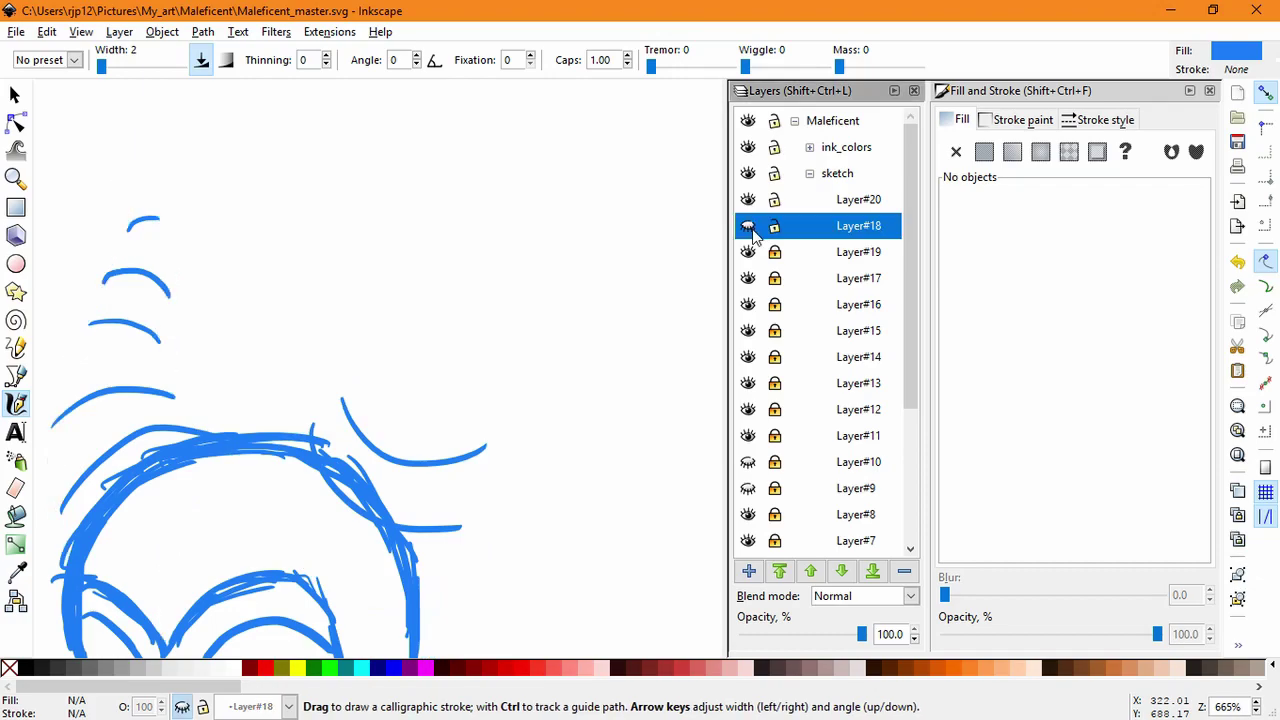
{"action": "left_click", "coordinate": [750, 226]}
{"action": "left_click", "coordinate": [773, 226]}
{"action": "left_click", "coordinate": [796, 197]}
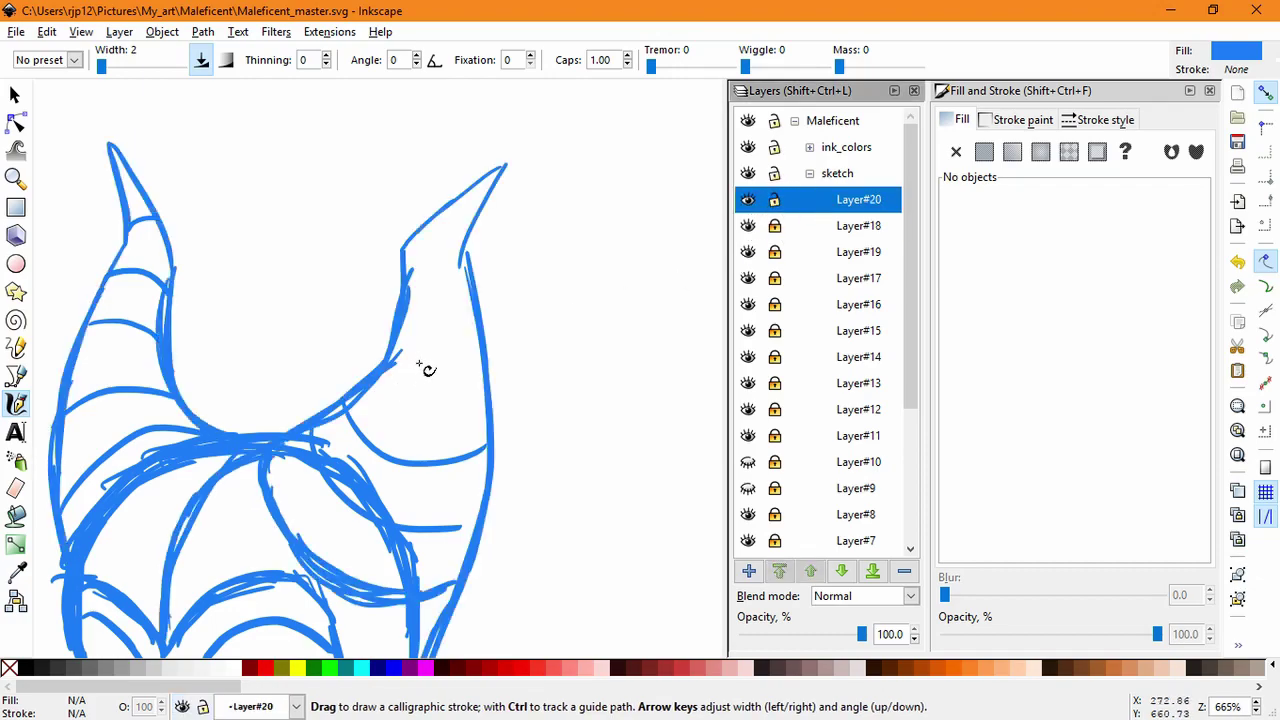
Step: Draw curved ridge lines across the middle and upper part of the right horn, undoing imperfect strokes
{"action": "mouse_move", "coordinate": [386, 365]}
{"action": "left_mouse_down"}
{"action": "mouse_move", "coordinate": [423, 389]}
{"action": "mouse_move", "coordinate": [473, 371]}
{"action": "left_mouse_up"}
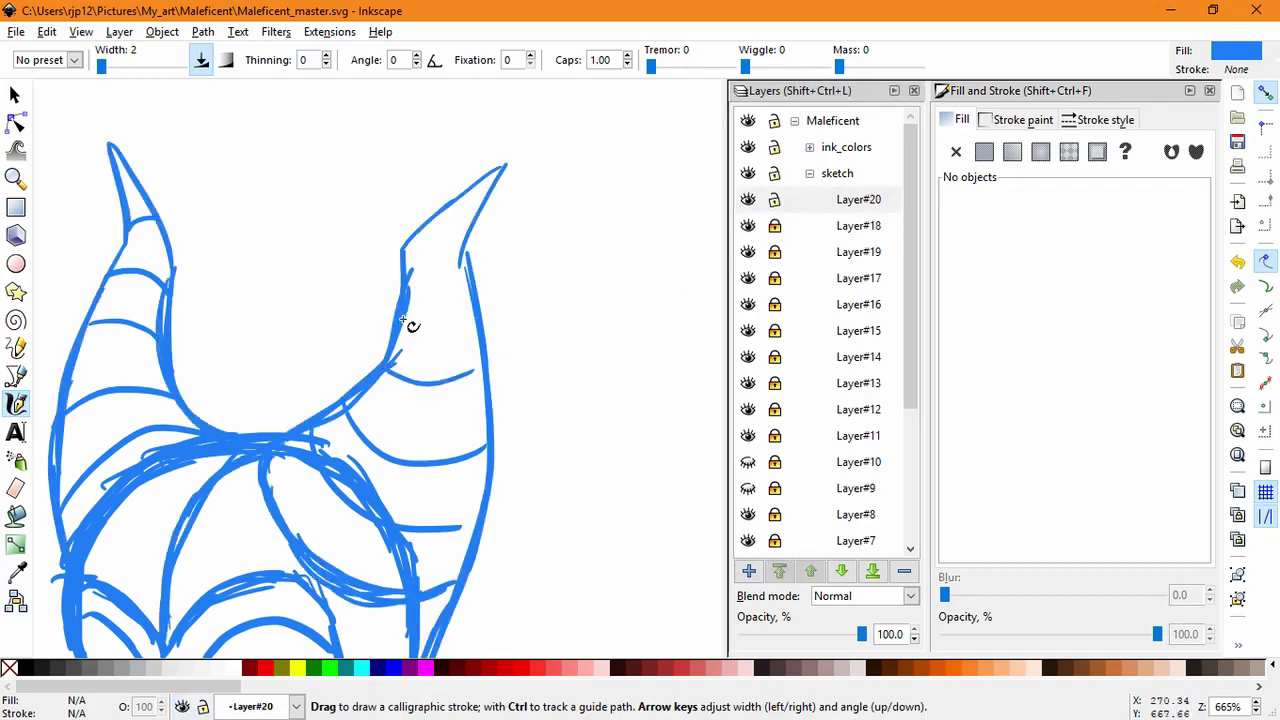
{"action": "key", "text": "ctrl+z"}
{"action": "left_click_drag", "start_coordinate": [386, 364], "coordinate": [484, 368]}
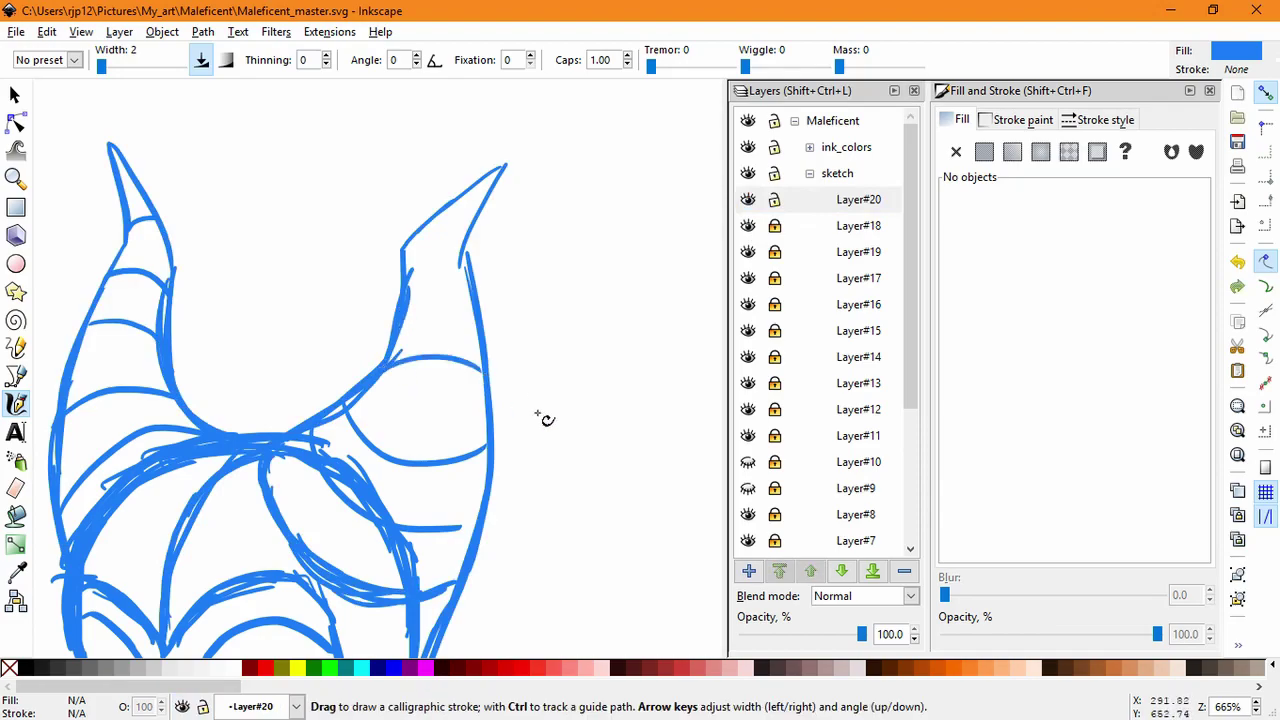
{"action": "mouse_move", "coordinate": [408, 318]}
{"action": "left_mouse_down"}
{"action": "mouse_move", "coordinate": [409, 334]}
{"action": "mouse_move", "coordinate": [395, 321]}
{"action": "left_mouse_up"}
{"action": "key", "text": "ctrl+z"}
{"action": "left_click_drag", "start_coordinate": [404, 246], "coordinate": [466, 262]}
{"action": "key", "text": "ctrl+z"}
Step: Identify the lower sketch layers by toggling their visibility and add a new layer directly above Layer#8
{"action": "scroll", "coordinate": [565, 385], "scroll_direction": "down", "scroll_amount": 4}
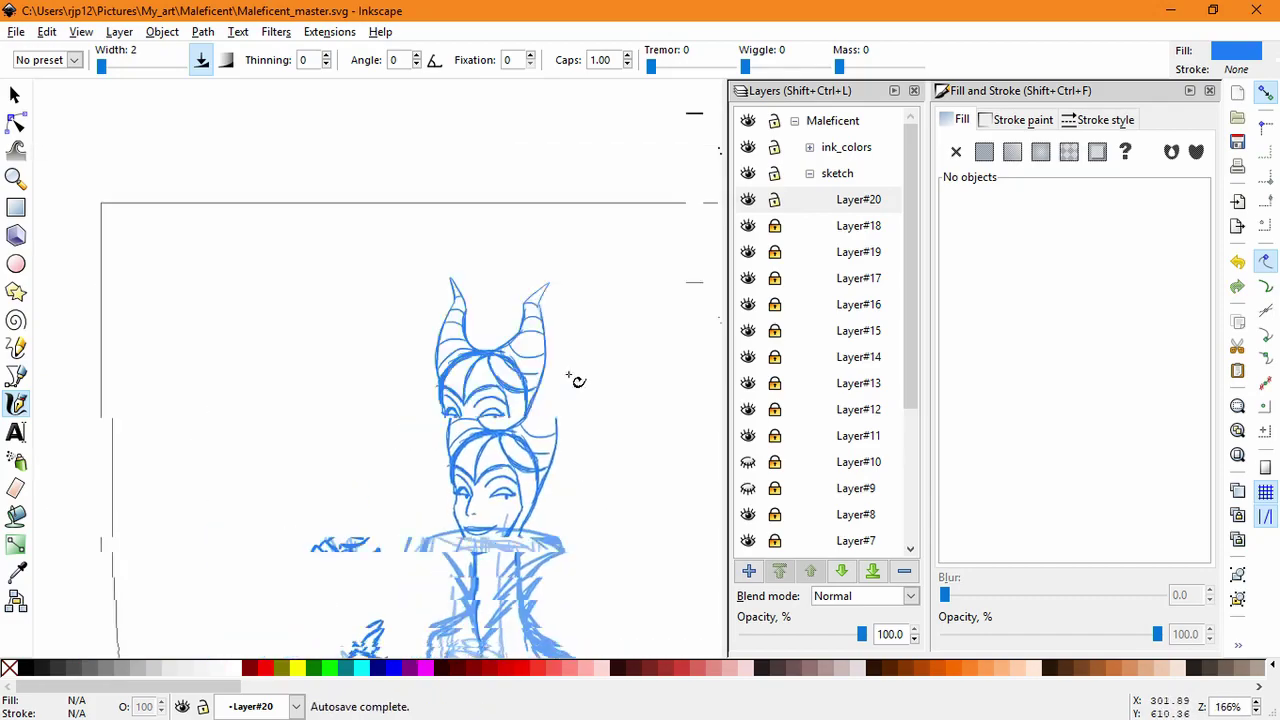
{"action": "scroll", "coordinate": [545, 410], "scroll_direction": "down", "scroll_amount": 3}
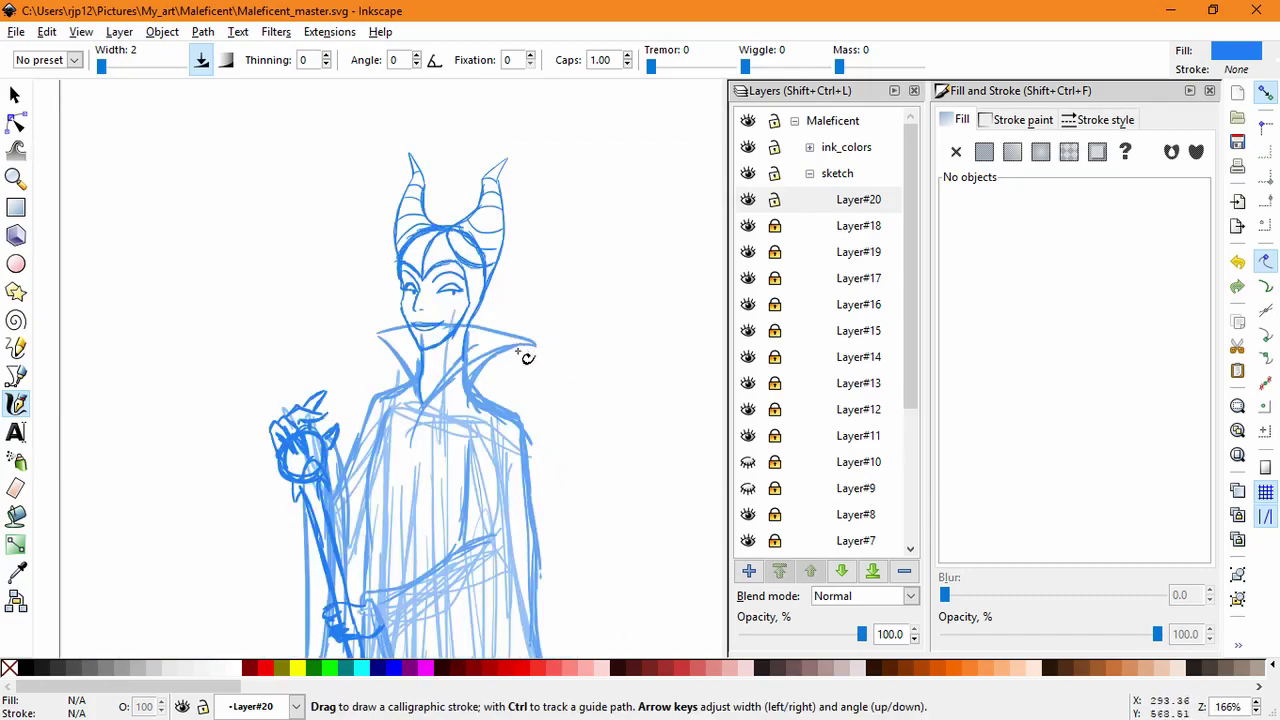
{"action": "scroll", "coordinate": [530, 355], "scroll_direction": "right", "scroll_amount": 2}
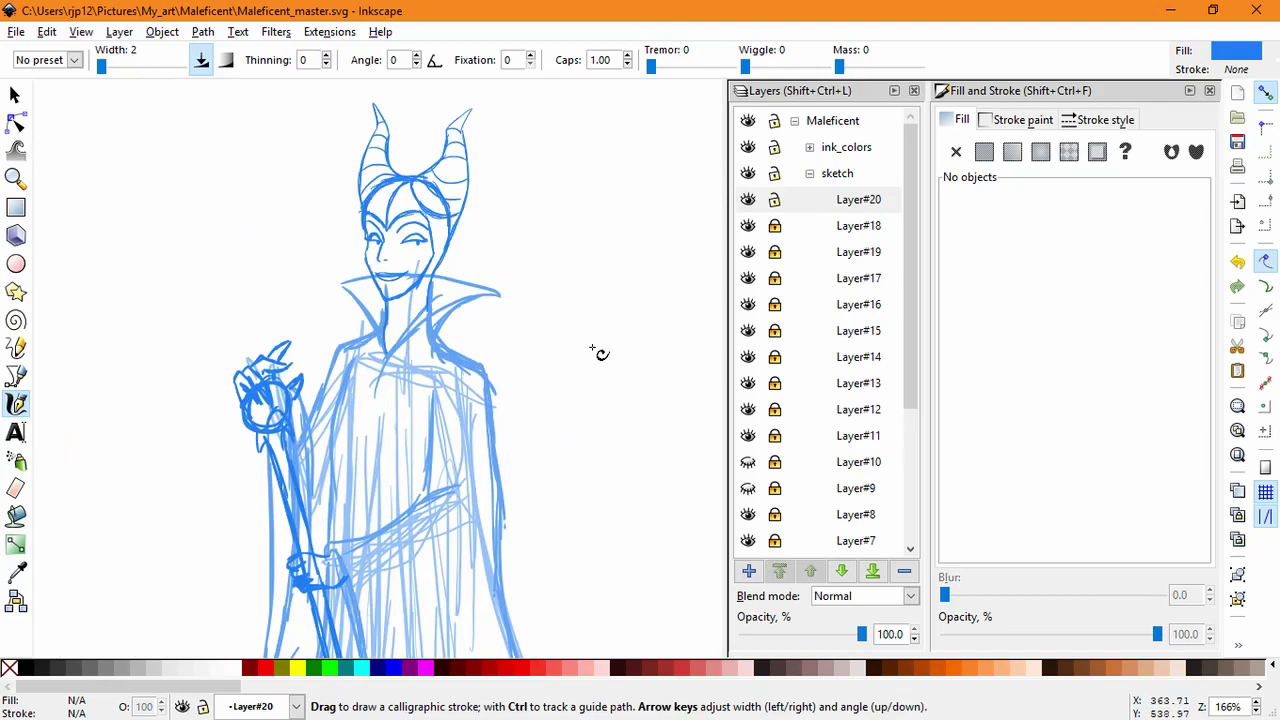
{"action": "left_click", "coordinate": [748, 406]}
{"action": "left_click", "coordinate": [748, 406]}
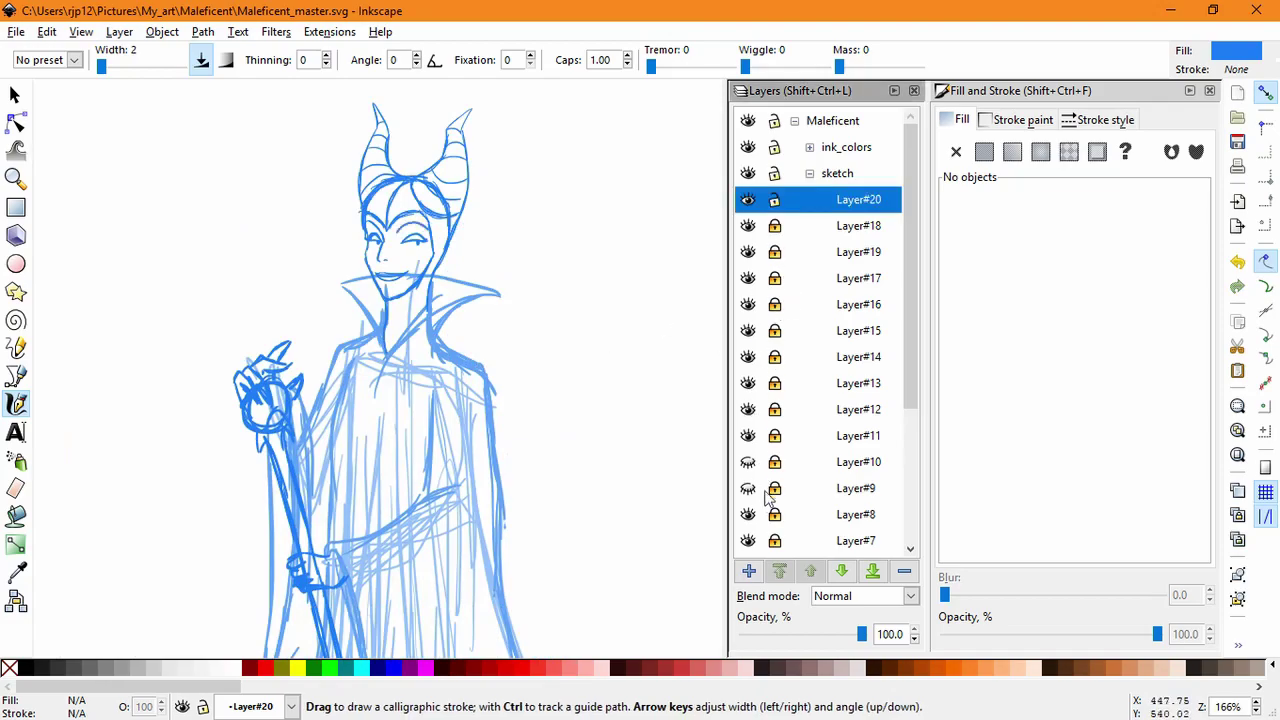
{"action": "left_click", "coordinate": [749, 511]}
{"action": "left_click", "coordinate": [749, 511]}
{"action": "left_click", "coordinate": [751, 488]}
{"action": "left_click", "coordinate": [751, 488]}
{"action": "left_click", "coordinate": [809, 517]}
{"action": "left_click", "coordinate": [748, 570]}
{"action": "left_click", "coordinate": [706, 428]}
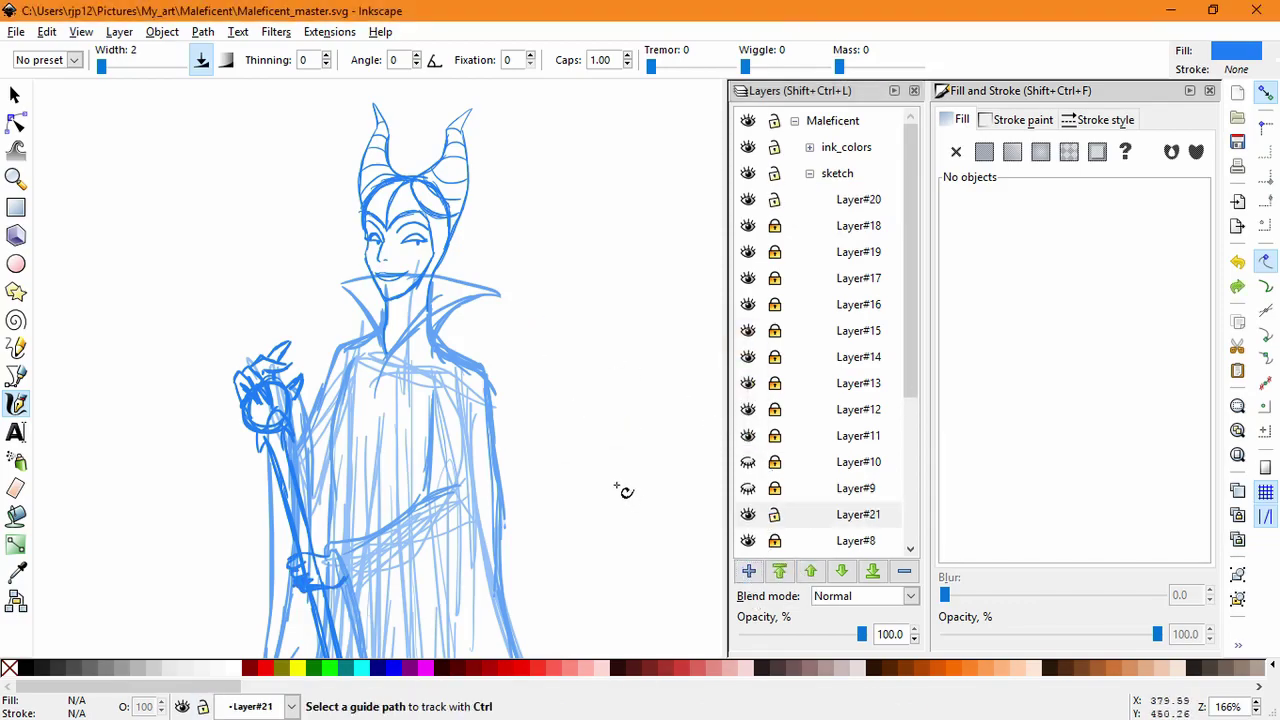
Step: Draw a closed straight-sided shape covering the lower face and neck on Layer#21 with the Pen tool
{"action": "scroll", "coordinate": [410, 305], "scroll_direction": "up", "scroll_amount": 3}
{"action": "mouse_move", "coordinate": [314, 304]}
{"action": "left_mouse_down"}
{"action": "mouse_move", "coordinate": [355, 380]}
{"action": "mouse_move", "coordinate": [340, 275]}
{"action": "mouse_move", "coordinate": [380, 300]}
{"action": "mouse_move", "coordinate": [412, 285]}
{"action": "left_mouse_up"}
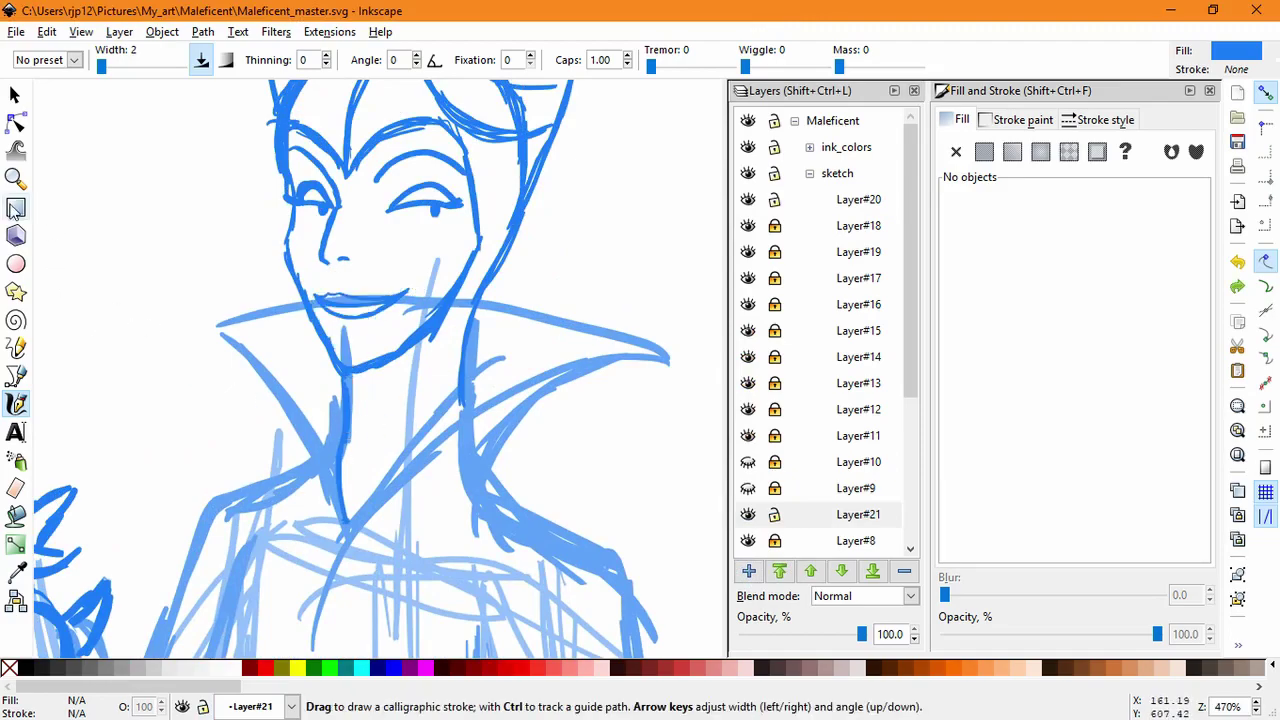
{"action": "left_click", "coordinate": [16, 376]}
{"action": "left_click", "coordinate": [302, 294]}
{"action": "left_click", "coordinate": [352, 378]}
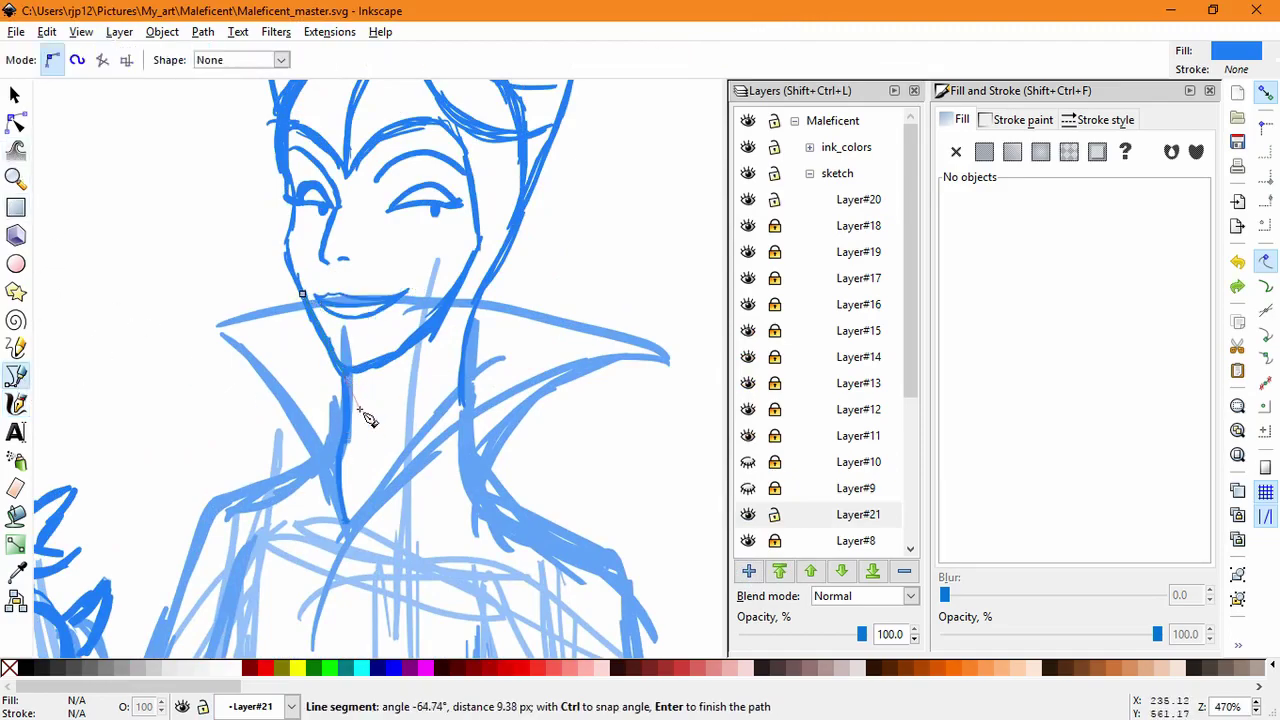
{"action": "left_click", "coordinate": [345, 455]}
{"action": "left_click", "coordinate": [462, 402]}
{"action": "left_click", "coordinate": [472, 306]}
{"action": "left_click", "coordinate": [485, 278]}
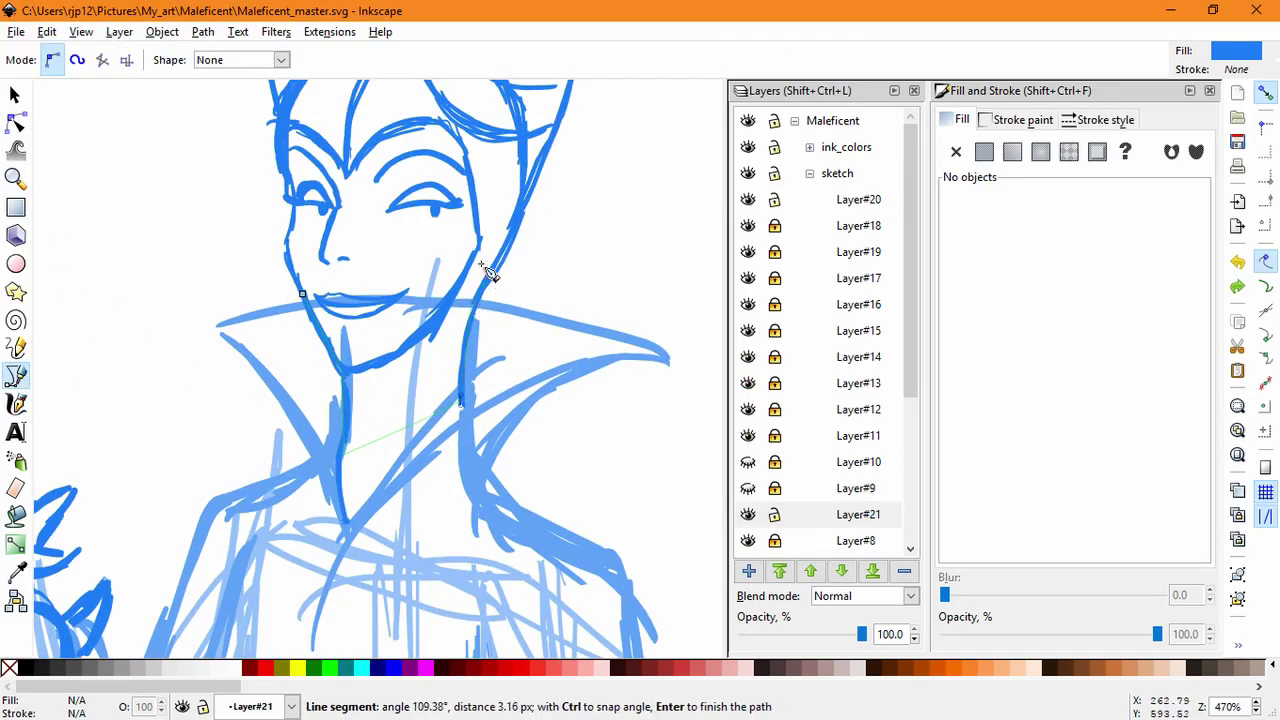
{"action": "left_click", "coordinate": [427, 218]}
{"action": "double_click", "coordinate": [302, 294]}
{"action": "key", "text": "Escape"}
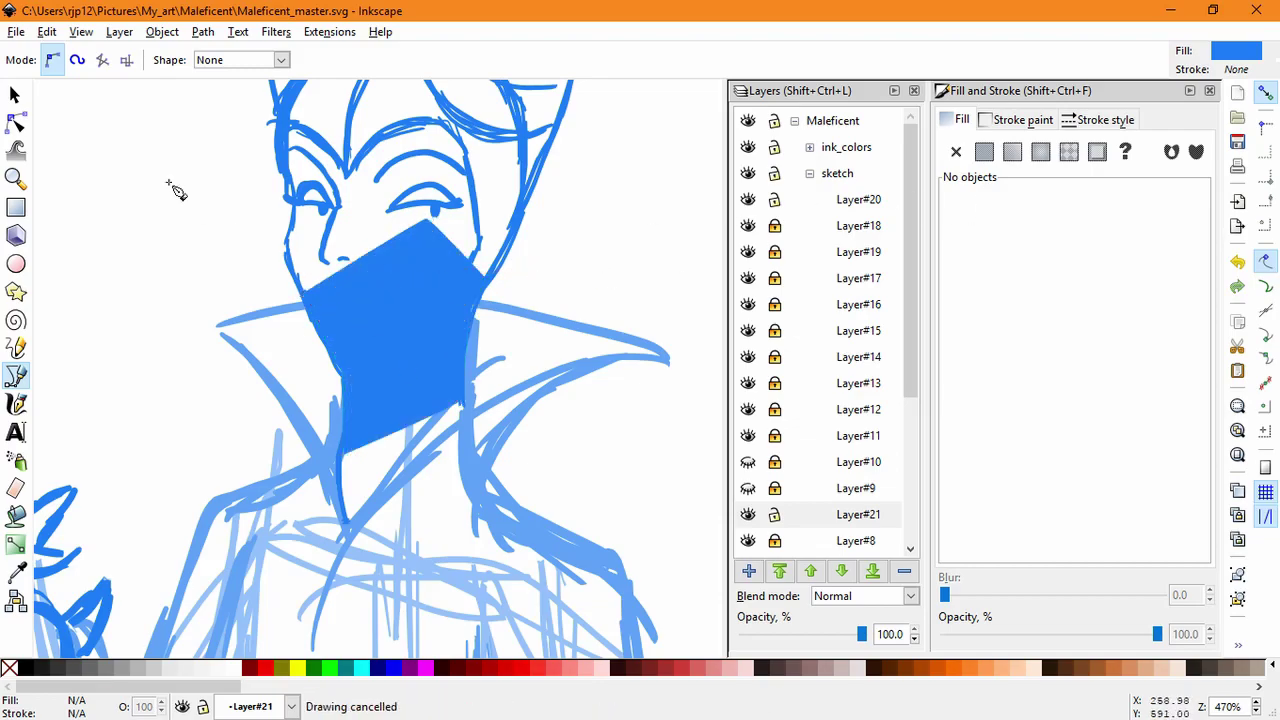
{"action": "key", "text": "Escape"}
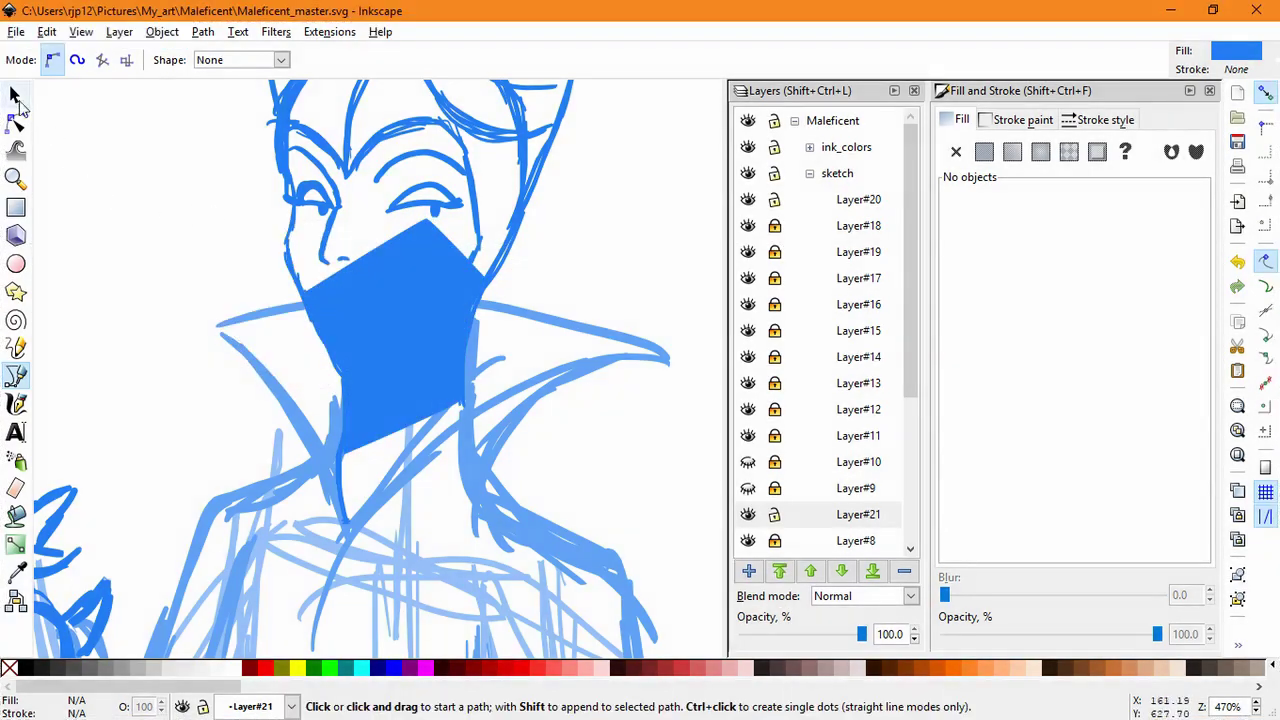
Step: Change the fill of the face-and-neck shape to white to mask the rough lines beneath it
{"action": "left_click", "coordinate": [15, 95]}
{"action": "left_click", "coordinate": [421, 343]}
{"action": "left_click_drag", "start_coordinate": [1121, 268], "coordinate": [1224, 257]}
{"action": "left_click", "coordinate": [590, 255]}
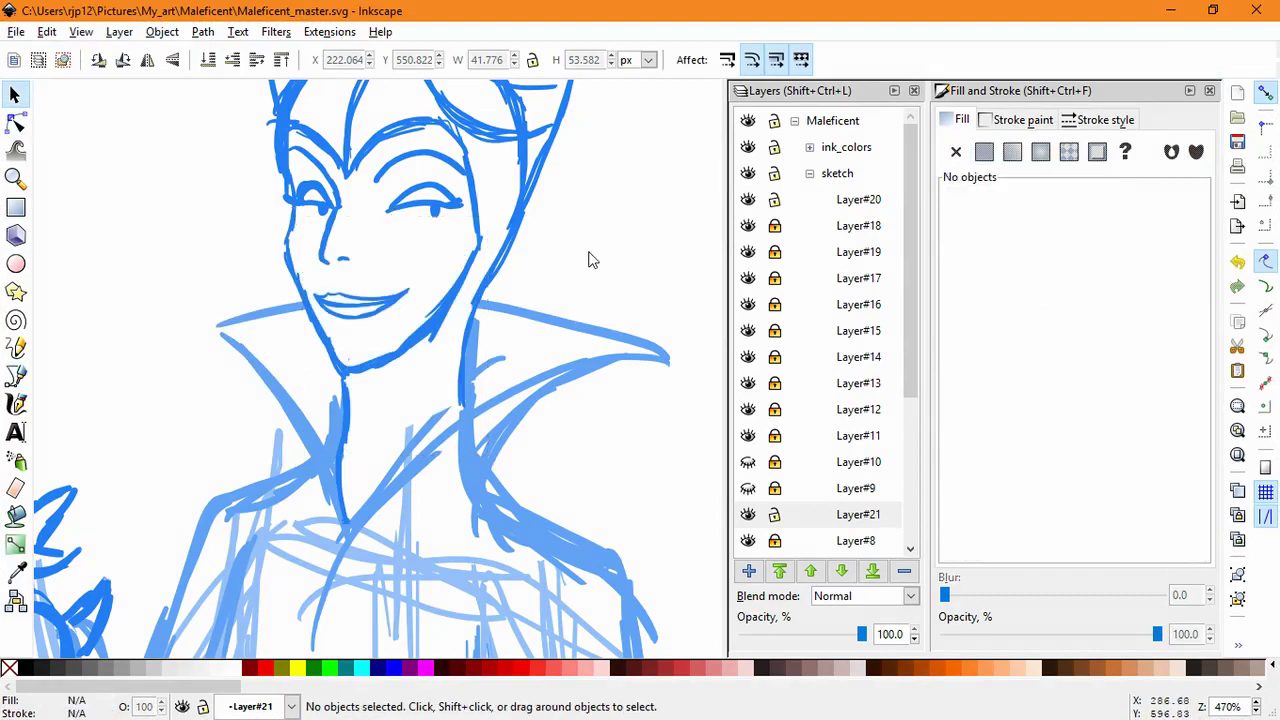
Step: Add a new layer directly above the sketch layer group
{"action": "left_click", "coordinate": [16, 403]}
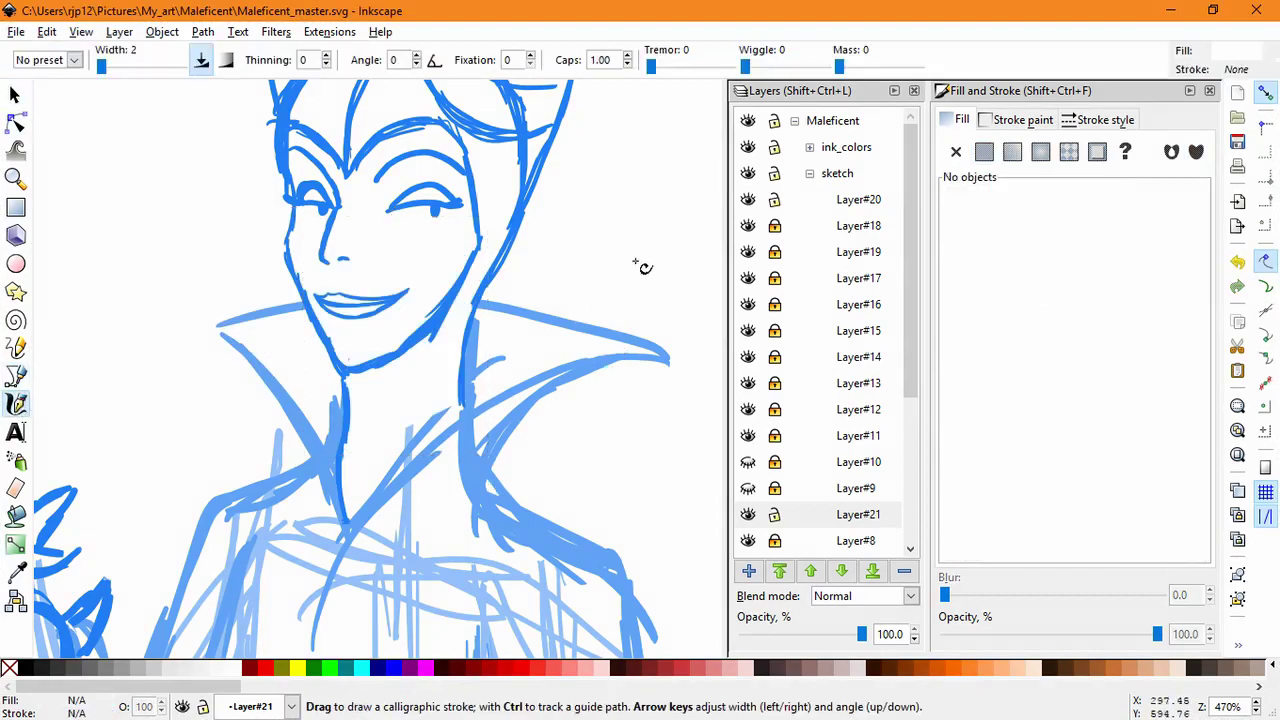
{"action": "left_click", "coordinate": [810, 174]}
{"action": "left_click", "coordinate": [852, 174]}
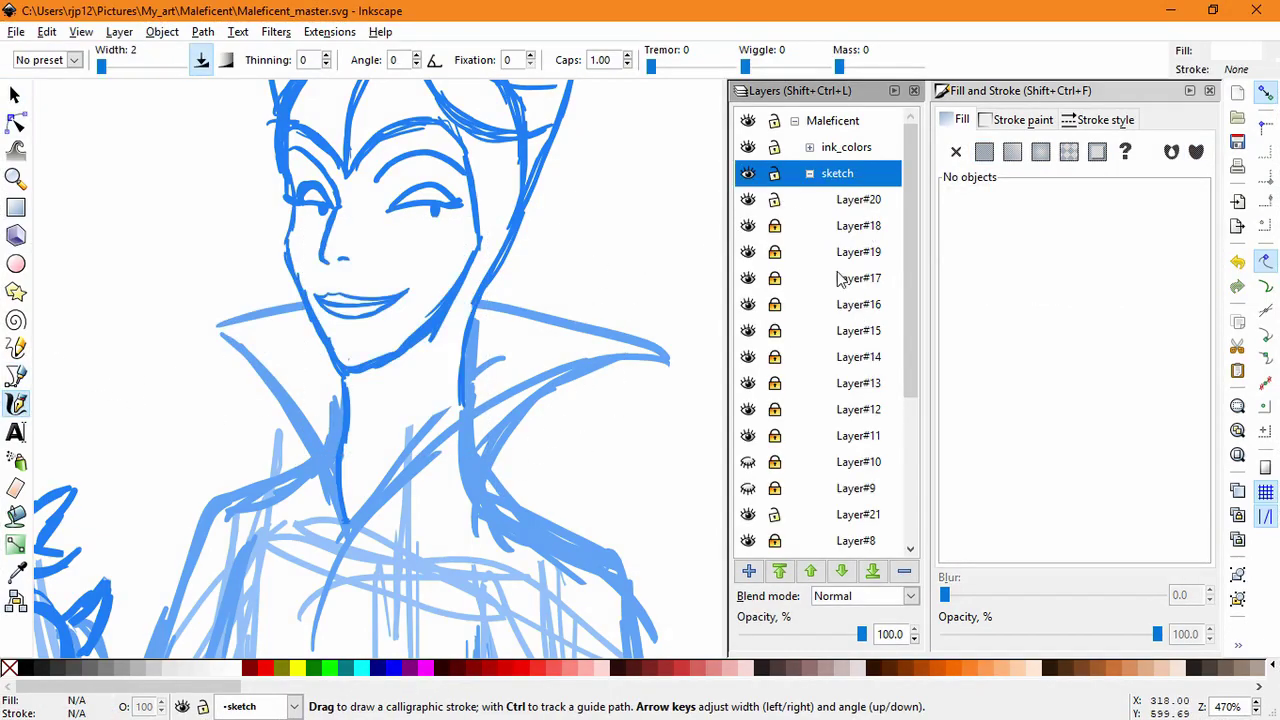
{"action": "key", "text": "ctrl+shift+n"}
{"action": "left_click", "coordinate": [720, 430]}
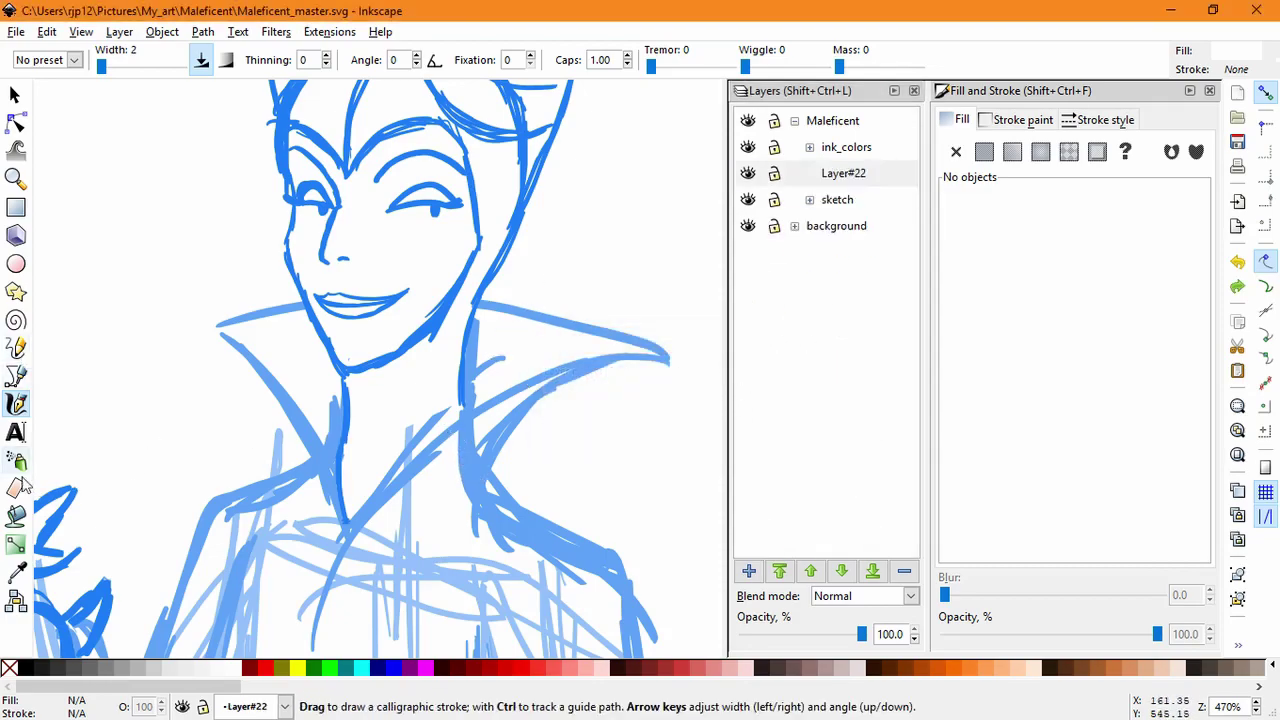
Step: Sample the blue of the jawline with the Dropper for use with the Calligraphy tool
{"action": "left_click", "coordinate": [16, 576]}
{"action": "left_click", "coordinate": [436, 322]}
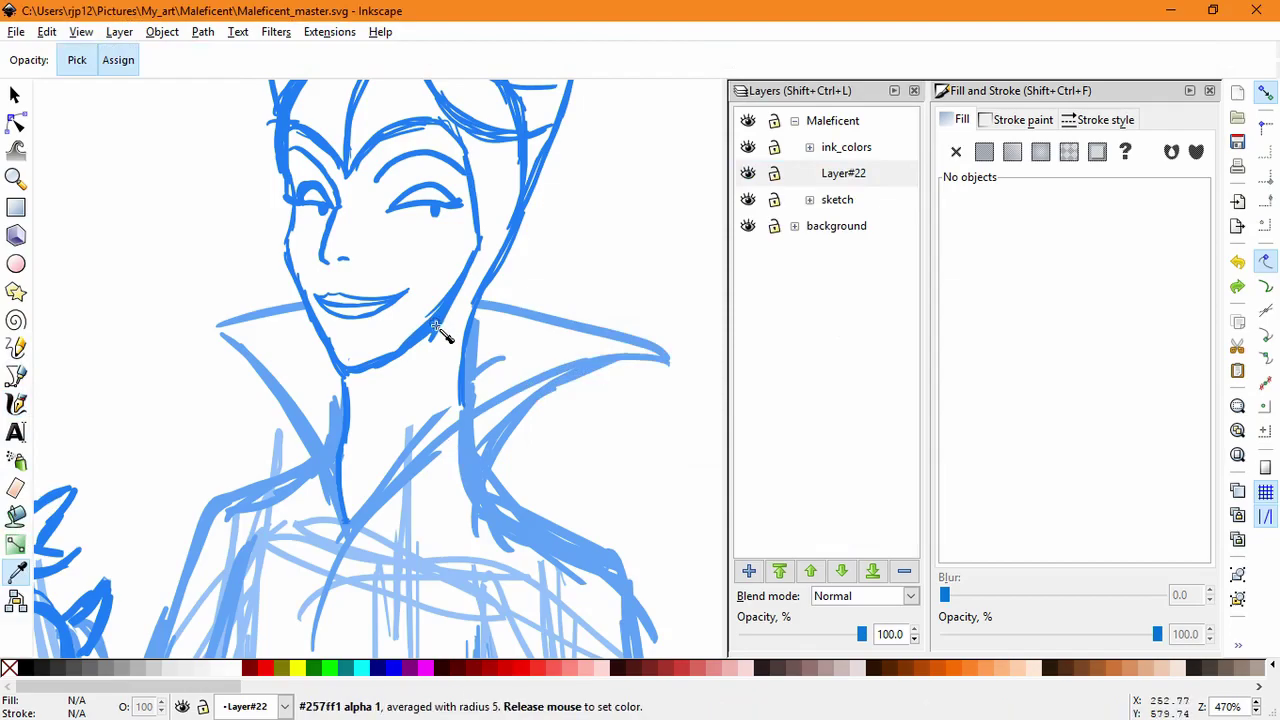
{"action": "left_click", "coordinate": [18, 404]}
Step: Trace both sides of the pointed collar down to its V-shaped front on Layer#22, including an inner fold line
{"action": "left_click_drag", "start_coordinate": [273, 354], "coordinate": [432, 339]}
{"action": "key", "text": "ctrl+z"}
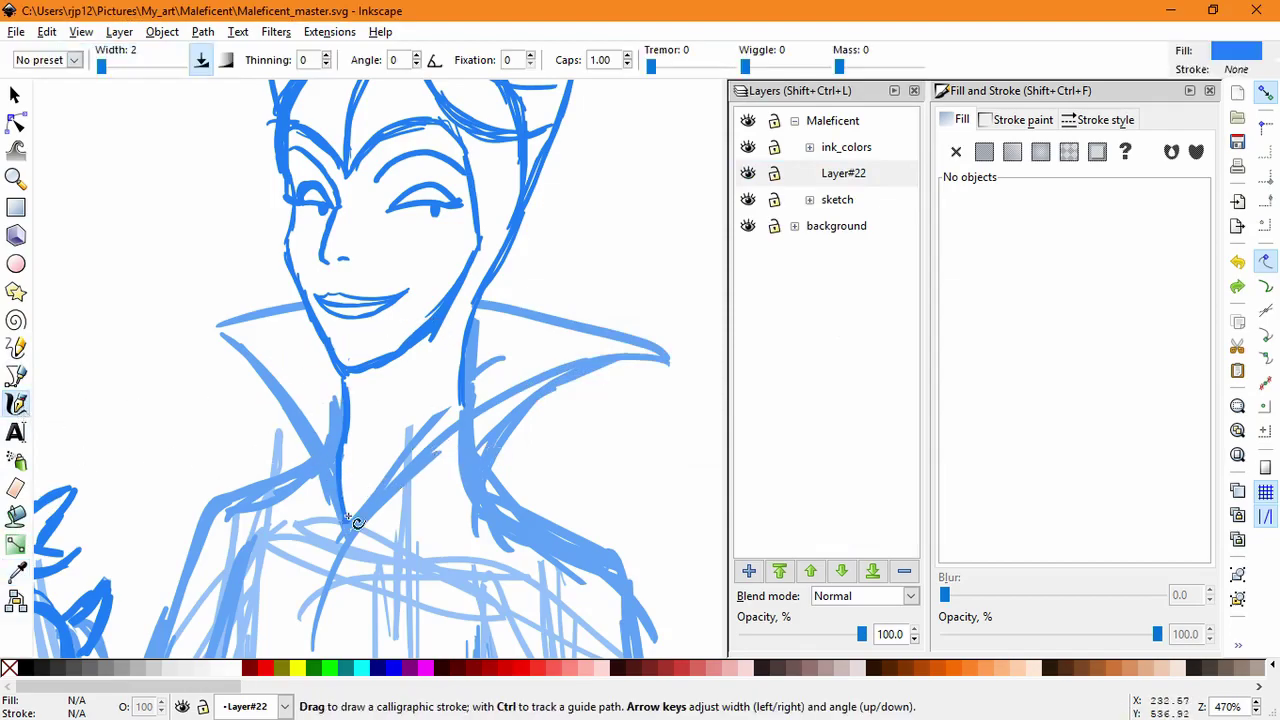
{"action": "mouse_move", "coordinate": [318, 650]}
{"action": "left_mouse_down"}
{"action": "mouse_move", "coordinate": [494, 420]}
{"action": "mouse_move", "coordinate": [672, 355]}
{"action": "left_mouse_up"}
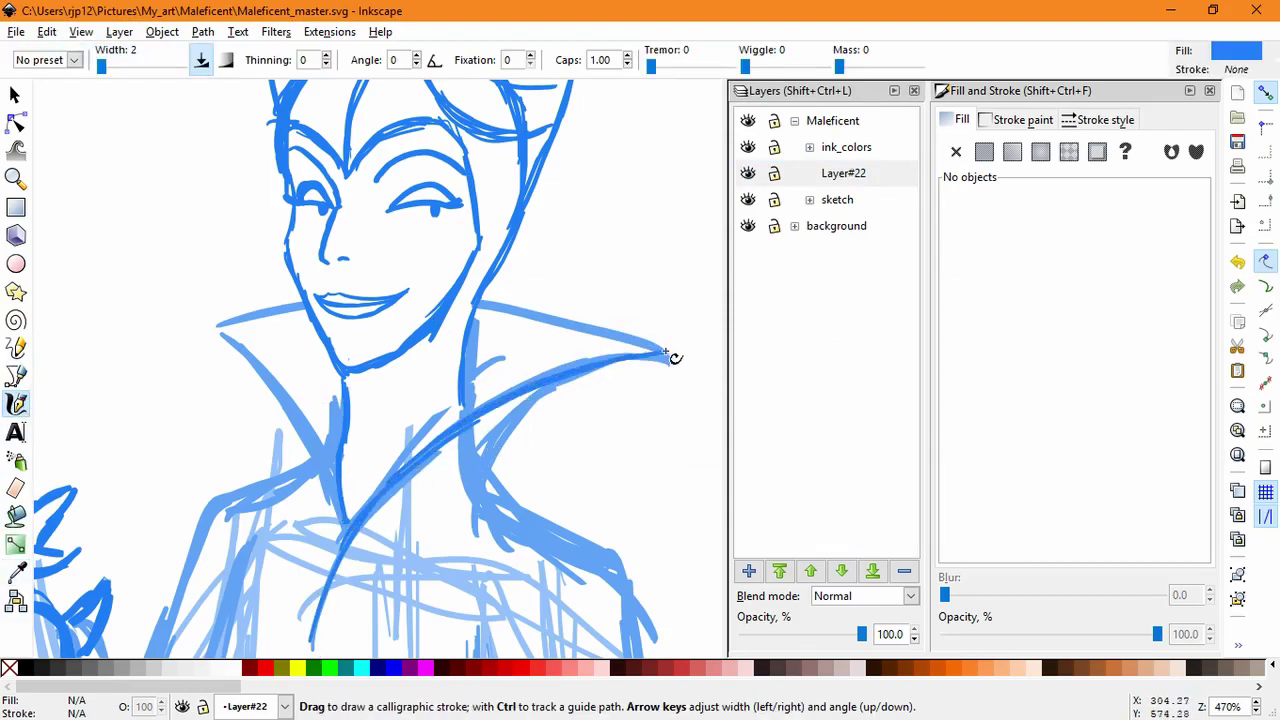
{"action": "left_click_drag", "start_coordinate": [487, 301], "coordinate": [652, 357]}
{"action": "mouse_move", "coordinate": [306, 304]}
{"action": "left_mouse_down"}
{"action": "mouse_move", "coordinate": [220, 325]}
{"action": "mouse_move", "coordinate": [335, 515]}
{"action": "left_mouse_up"}
{"action": "left_click_drag", "start_coordinate": [306, 428], "coordinate": [338, 552]}
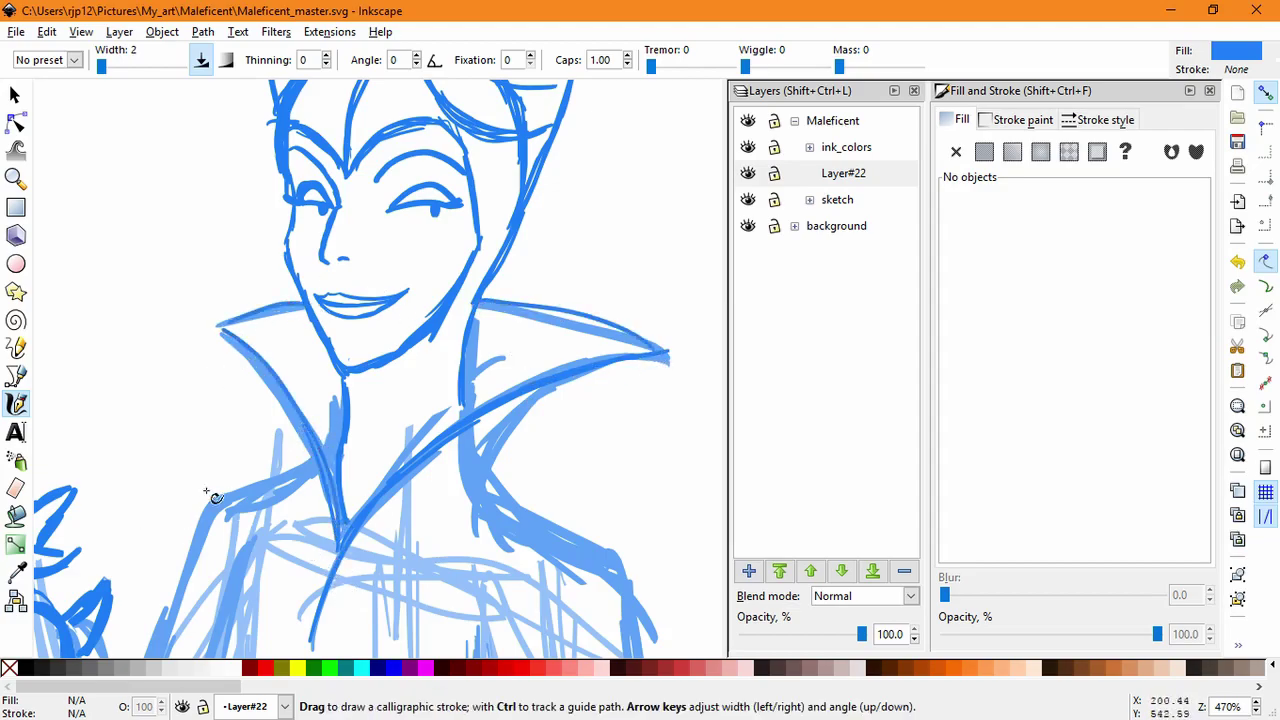
{"action": "left_click_drag", "start_coordinate": [206, 491], "coordinate": [288, 392]}
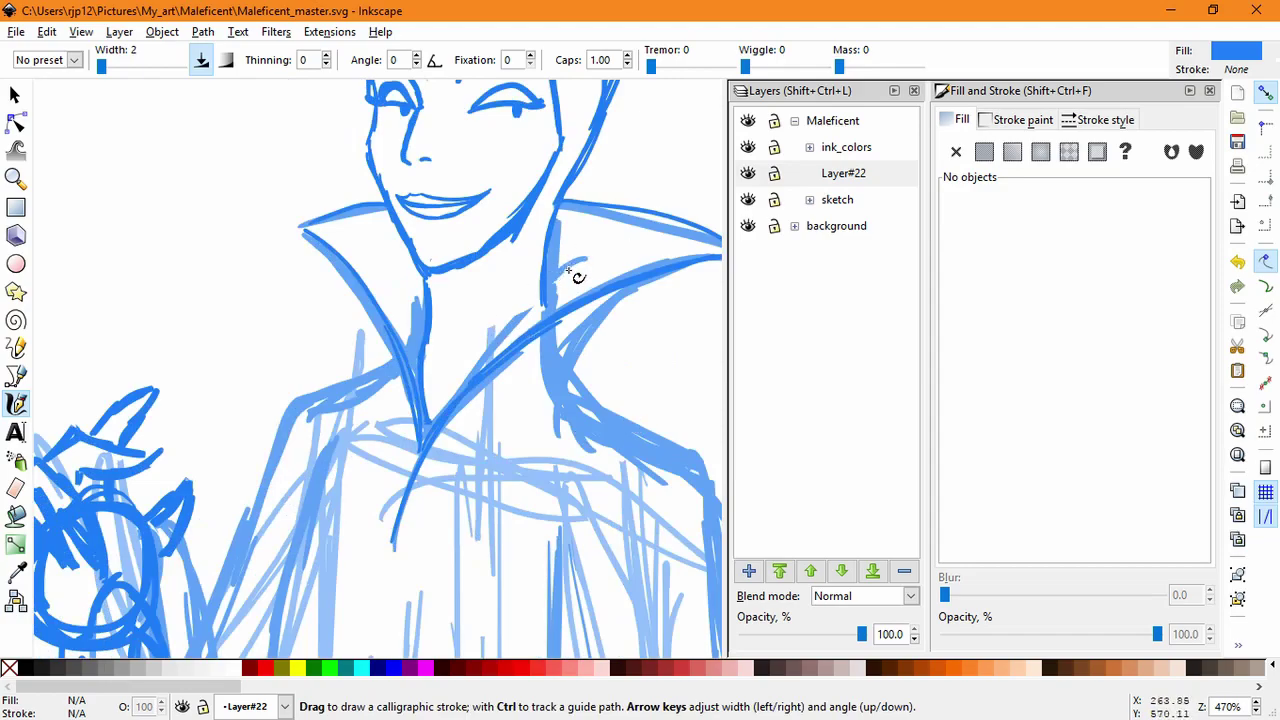
{"action": "mouse_move", "coordinate": [596, 241]}
{"action": "left_mouse_down"}
{"action": "mouse_move", "coordinate": [475, 360]}
{"action": "mouse_move", "coordinate": [434, 447]}
{"action": "left_mouse_up"}
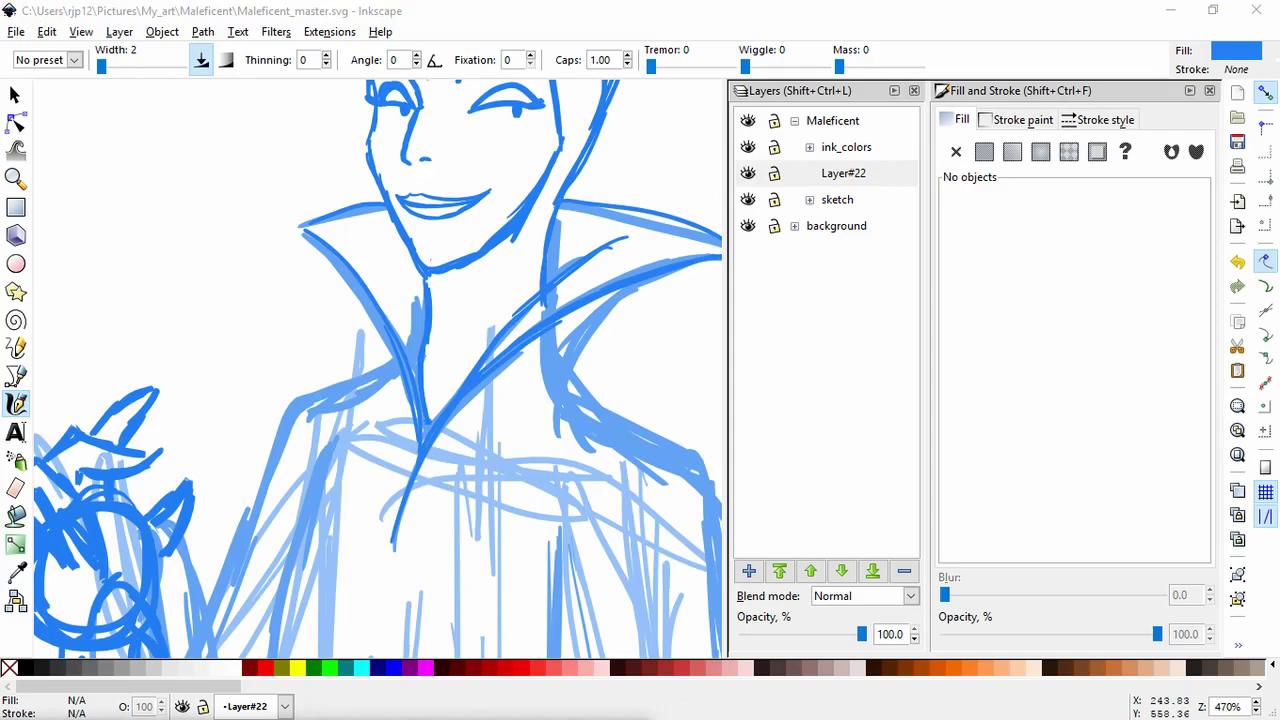
Step: Draw the collar's right underside and the right shoulder contour, undoing imperfect strokes
{"action": "left_click", "coordinate": [507, 410]}
{"action": "left_click_drag", "start_coordinate": [552, 430], "coordinate": [474, 379]}
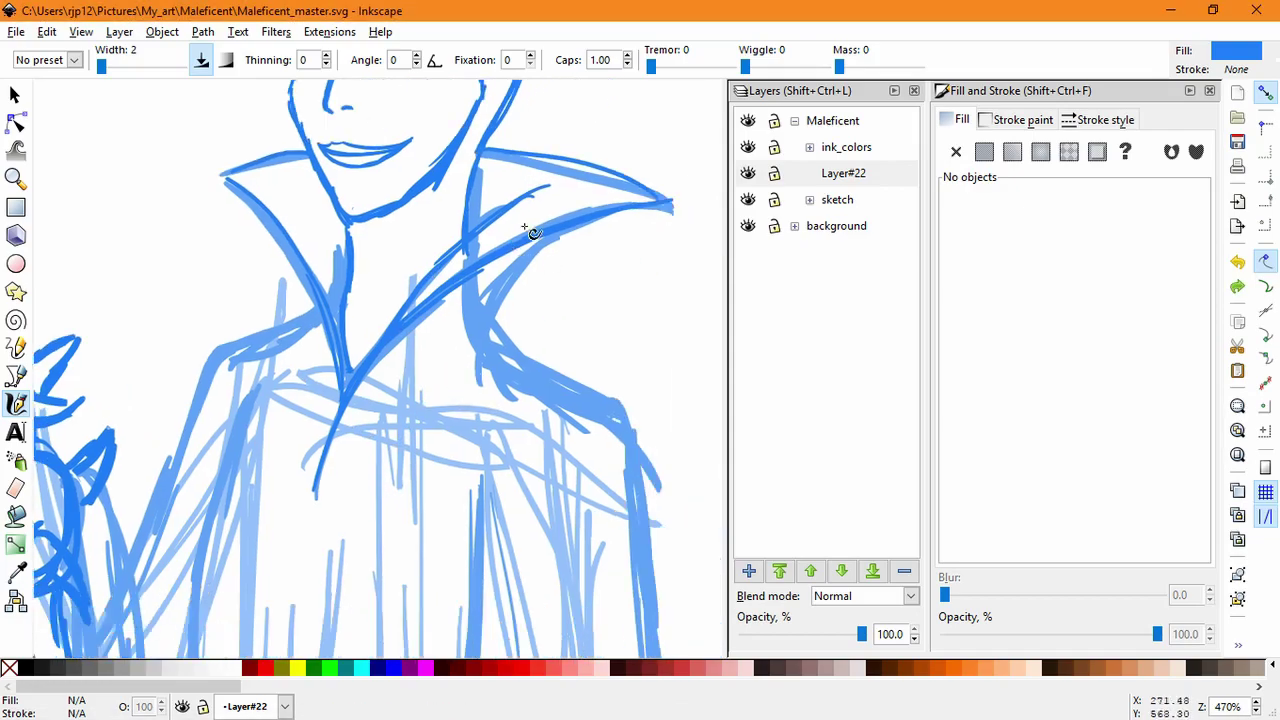
{"action": "mouse_move", "coordinate": [578, 228]}
{"action": "left_mouse_down"}
{"action": "mouse_move", "coordinate": [492, 345]}
{"action": "mouse_move", "coordinate": [630, 417]}
{"action": "left_mouse_up"}
{"action": "key", "text": "ctrl+z"}
{"action": "mouse_move", "coordinate": [487, 344]}
{"action": "left_mouse_down"}
{"action": "mouse_move", "coordinate": [592, 389]}
{"action": "mouse_move", "coordinate": [643, 436]}
{"action": "left_mouse_up"}
{"action": "key", "text": "ctrl+z"}
{"action": "mouse_move", "coordinate": [577, 381]}
{"action": "left_mouse_down"}
{"action": "mouse_move", "coordinate": [645, 455]}
{"action": "mouse_move", "coordinate": [645, 485]}
{"action": "left_mouse_up"}
{"action": "key", "text": "ctrl+z"}
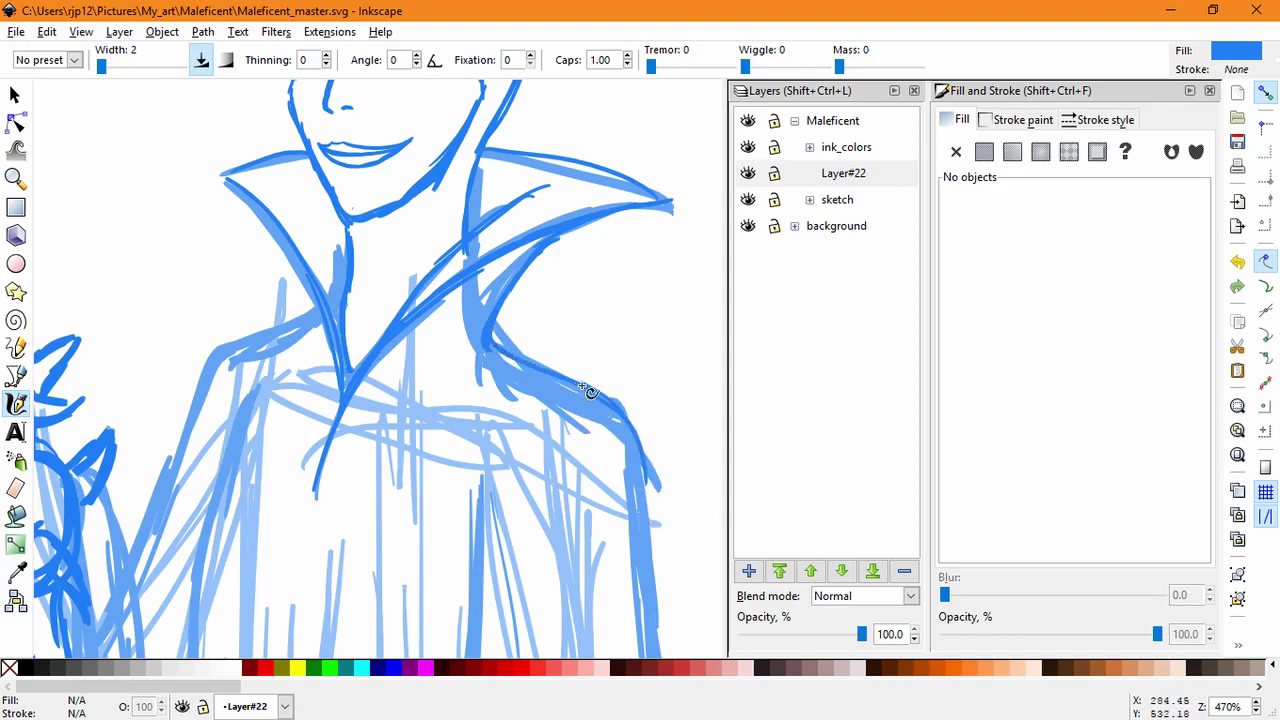
Step: Trace the cloak's right edge from the shoulder down past the forearm on Layer#22
{"action": "key", "text": "space"}
{"action": "left_click_drag", "start_coordinate": [624, 539], "coordinate": [588, 310]}
{"action": "left_click_drag", "start_coordinate": [602, 256], "coordinate": [627, 406]}
{"action": "left_click_drag", "start_coordinate": [617, 359], "coordinate": [633, 560]}
{"action": "left_click_drag", "start_coordinate": [628, 516], "coordinate": [641, 640]}
{"action": "key", "text": "space"}
{"action": "mouse_move", "coordinate": [627, 494]}
{"action": "left_mouse_down"}
{"action": "mouse_move", "coordinate": [622, 235]}
{"action": "mouse_move", "coordinate": [632, 518]}
{"action": "mouse_move", "coordinate": [560, 368]}
{"action": "left_mouse_up"}
{"action": "scroll", "coordinate": [665, 475], "scroll_direction": "down", "scroll_amount": 2}
{"action": "key", "text": "space"}
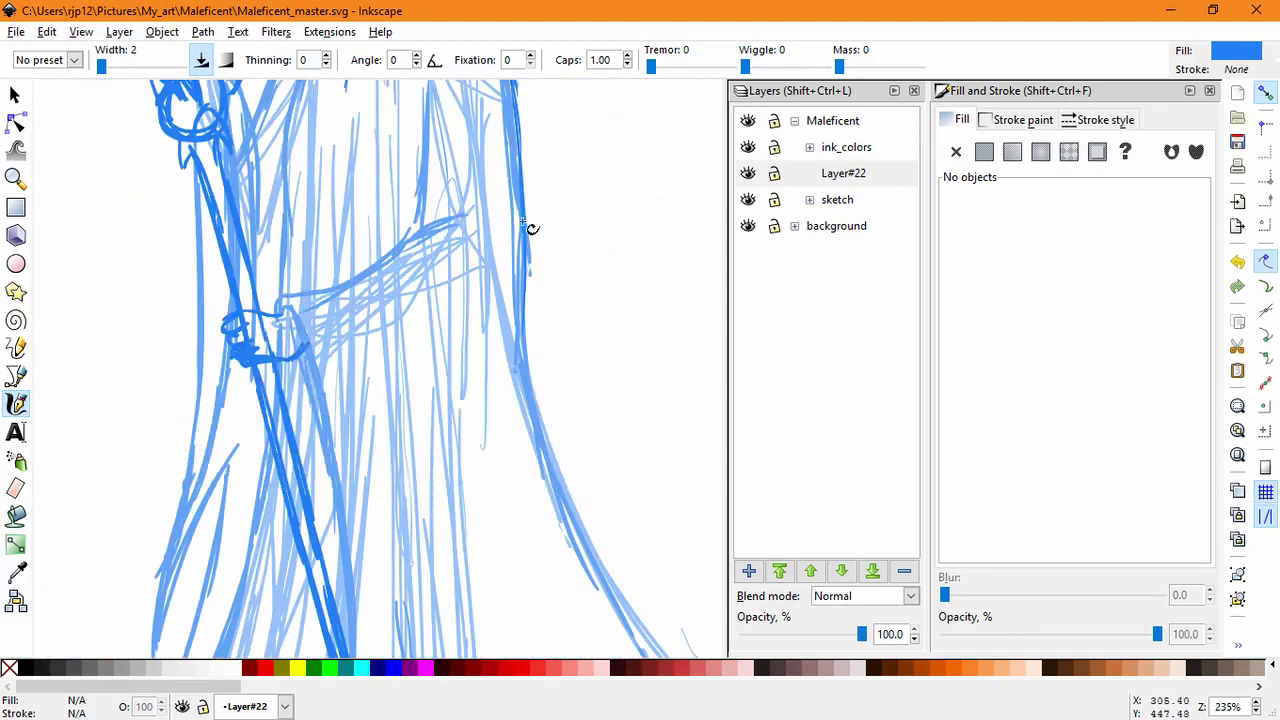
{"action": "left_click_drag", "start_coordinate": [530, 277], "coordinate": [517, 449]}
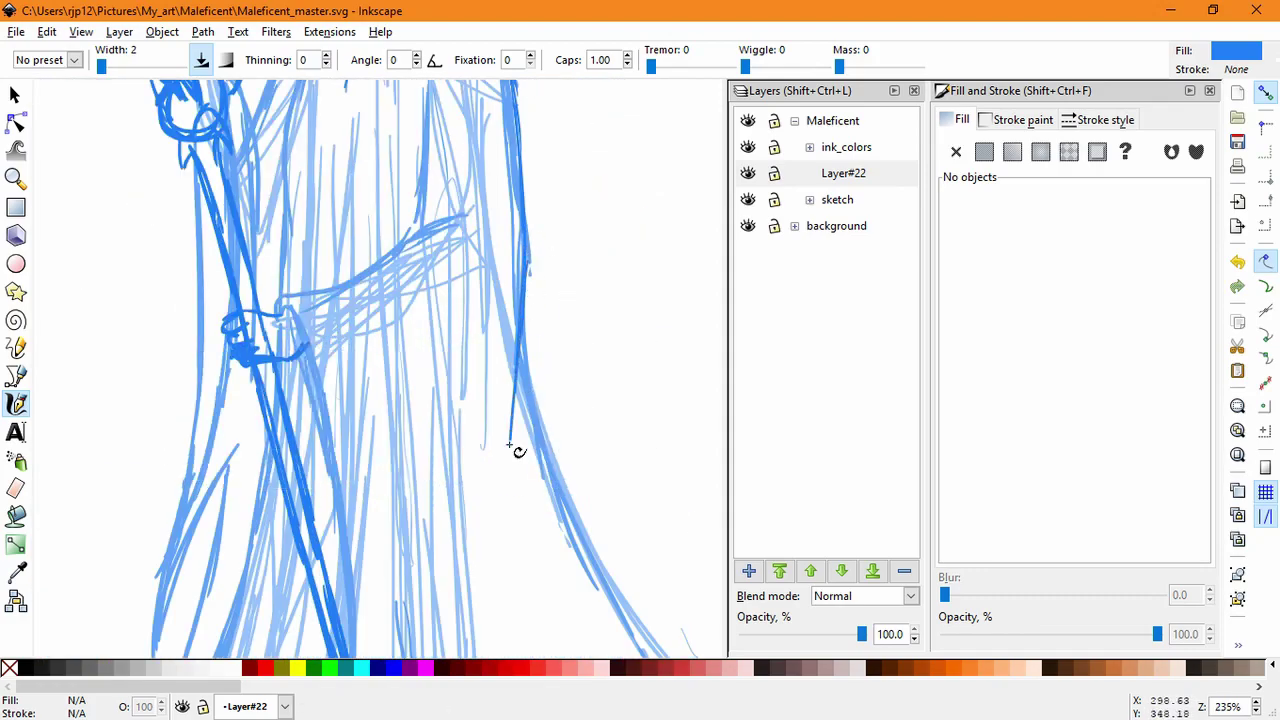
Step: Set the calligraphy stroke width to 4 and trace the cloak's right edge as it sweeps outward into the train
{"action": "left_click", "coordinate": [105, 68]}
{"action": "left_click_drag", "start_coordinate": [524, 338], "coordinate": [567, 531]}
{"action": "left_click_drag", "start_coordinate": [534, 418], "coordinate": [566, 522]}
{"action": "key", "text": "space"}
{"action": "left_click_drag", "start_coordinate": [567, 514], "coordinate": [439, 241]}
{"action": "left_click_drag", "start_coordinate": [439, 245], "coordinate": [488, 338]}
{"action": "mouse_move", "coordinate": [465, 283]}
{"action": "left_mouse_down"}
{"action": "mouse_move", "coordinate": [660, 489]}
{"action": "mouse_move", "coordinate": [450, 337]}
{"action": "left_mouse_up"}
{"action": "key", "text": "space"}
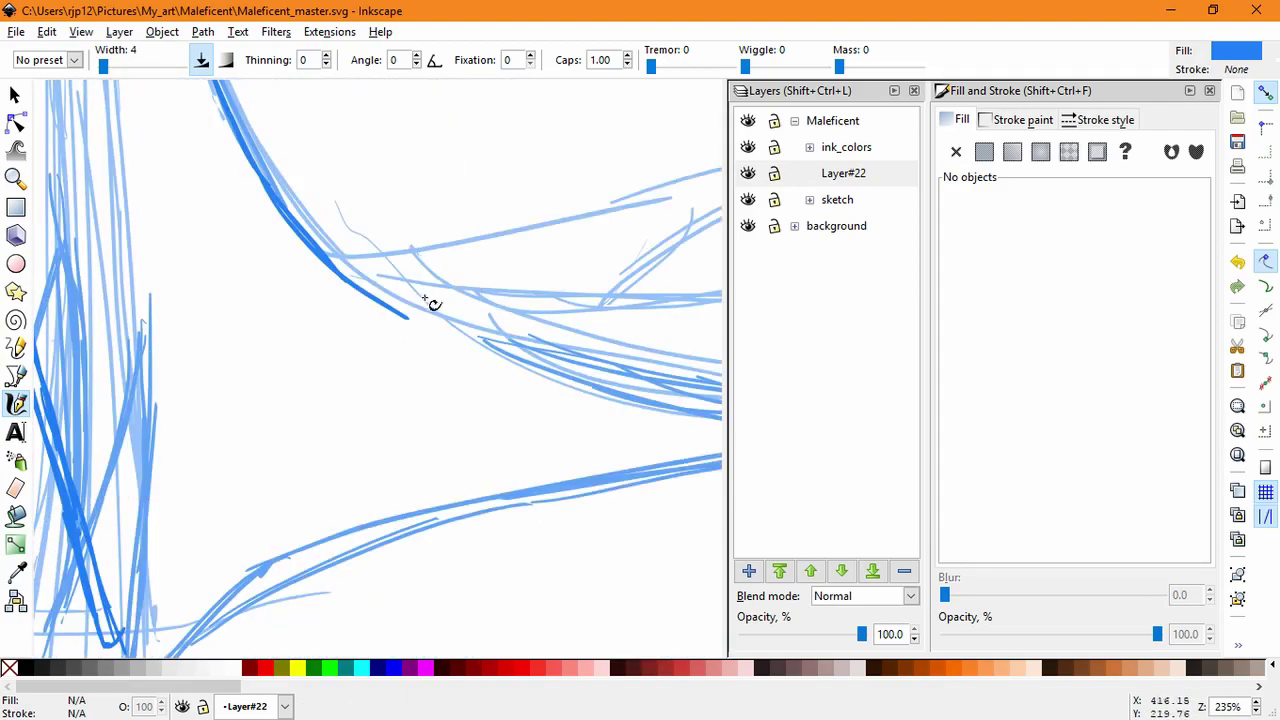
{"action": "mouse_move", "coordinate": [345, 264]}
{"action": "left_mouse_down"}
{"action": "mouse_move", "coordinate": [529, 366]}
{"action": "mouse_move", "coordinate": [361, 382]}
{"action": "left_mouse_up"}
Step: Draw the upper edge of the cloak's train toward its upper point, undoing and redrawing imperfect strokes
{"action": "key", "text": "space"}
{"action": "left_click_drag", "start_coordinate": [236, 313], "coordinate": [542, 341]}
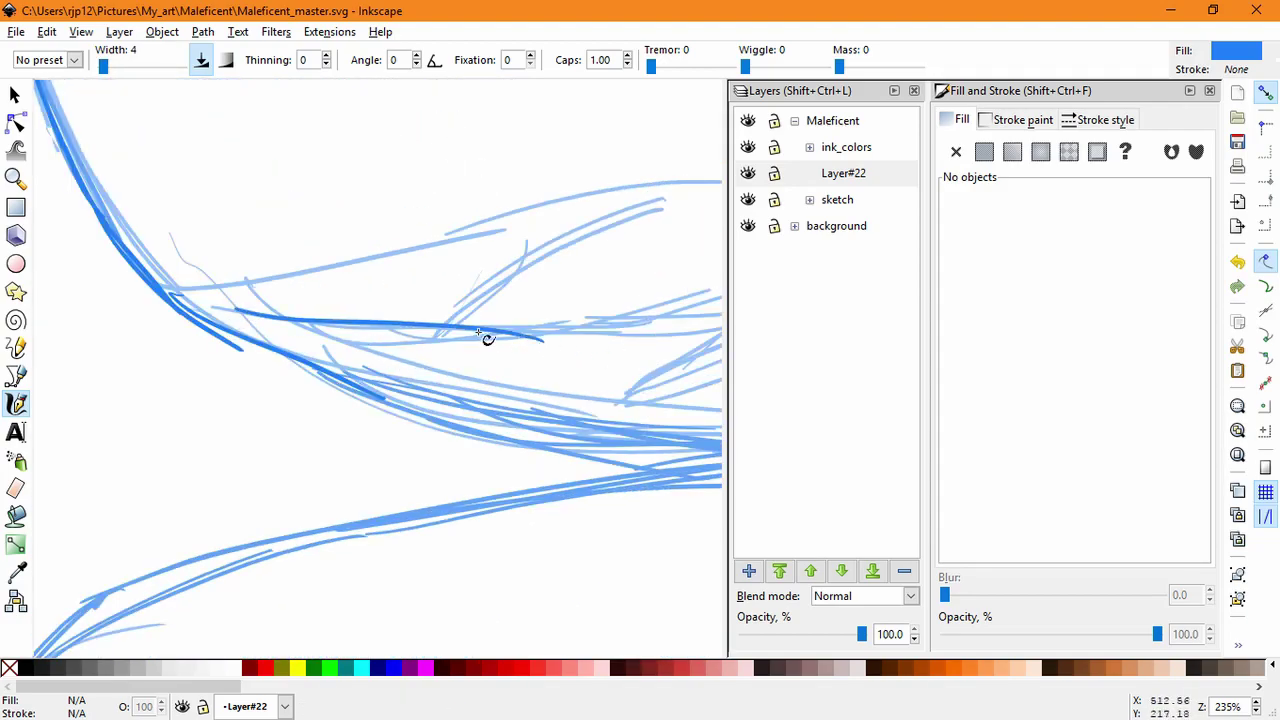
{"action": "key", "text": "ctrl+z"}
{"action": "left_click_drag", "start_coordinate": [246, 304], "coordinate": [622, 314]}
{"action": "key", "text": "space"}
{"action": "left_click_drag", "start_coordinate": [527, 365], "coordinate": [385, 381]}
{"action": "left_click_drag", "start_coordinate": [408, 326], "coordinate": [556, 339]}
{"action": "key", "text": "ctrl+z"}
{"action": "scroll", "coordinate": [600, 355], "scroll_direction": "down", "scroll_amount": 2}
{"action": "key", "text": "space"}
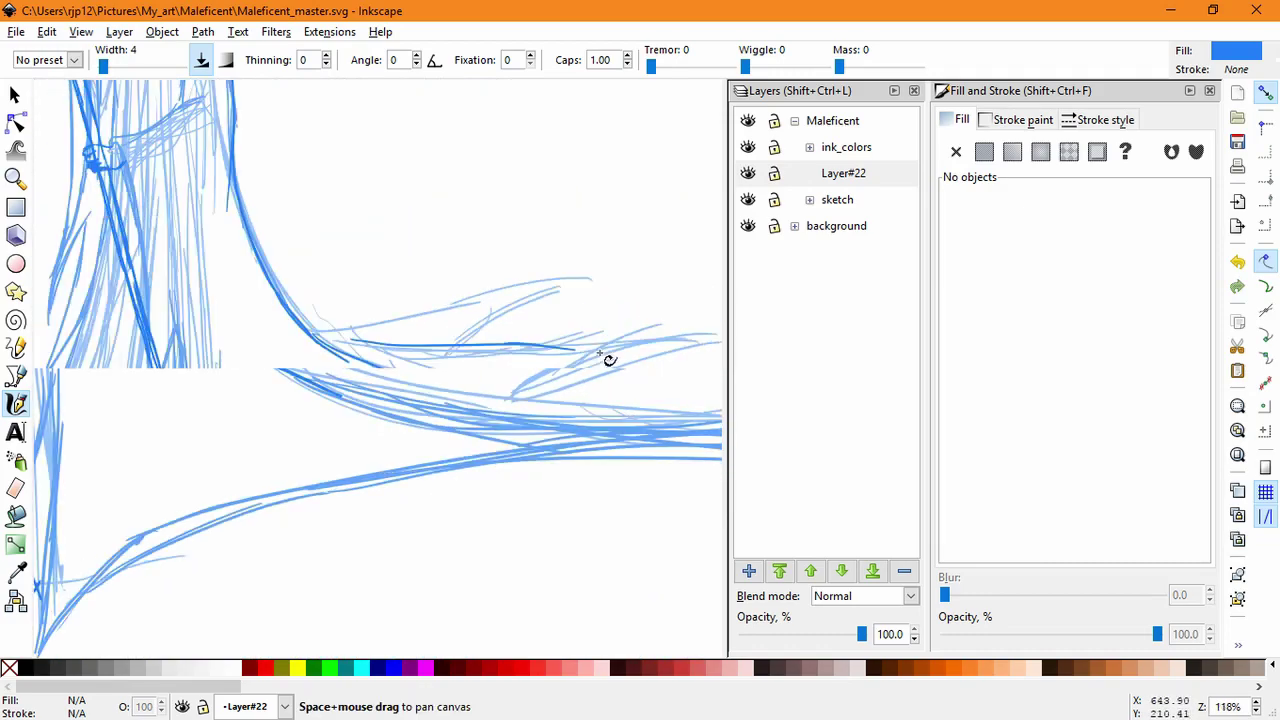
{"action": "mouse_move", "coordinate": [473, 344]}
{"action": "left_mouse_down"}
{"action": "mouse_move", "coordinate": [722, 343]}
{"action": "mouse_move", "coordinate": [710, 333]}
{"action": "left_mouse_up"}
{"action": "key", "text": "ctrl+z"}
{"action": "key", "text": "ctrl+z"}
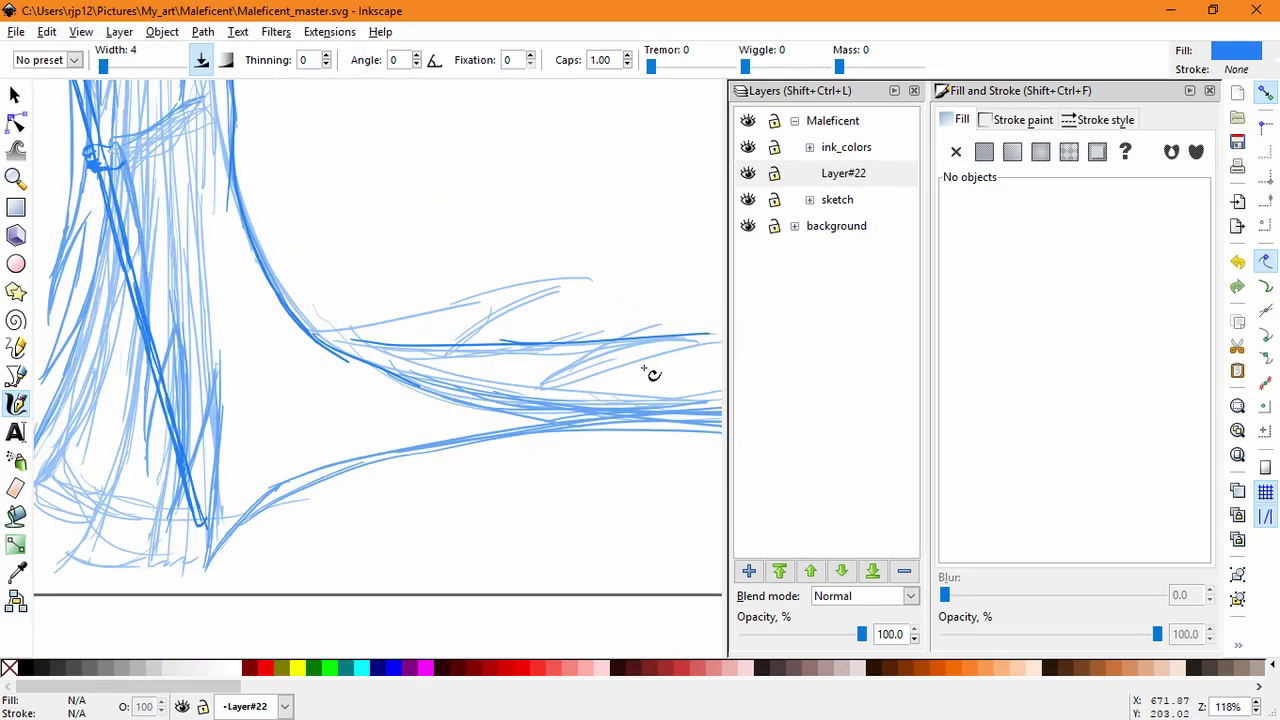
Step: Draw the fold returning from the train's upper point and the lower edge running to the train's far tip
{"action": "left_click_drag", "start_coordinate": [540, 387], "coordinate": [686, 353]}
{"action": "key", "text": "space"}
{"action": "left_click_drag", "start_coordinate": [590, 386], "coordinate": [500, 393]}
{"action": "key", "text": "ctrl+z"}
{"action": "mouse_move", "coordinate": [634, 349]}
{"action": "left_mouse_down"}
{"action": "mouse_move", "coordinate": [446, 397]}
{"action": "mouse_move", "coordinate": [589, 374]}
{"action": "left_mouse_up"}
{"action": "key", "text": "ctrl+z"}
{"action": "key", "text": "ctrl+z"}
{"action": "mouse_move", "coordinate": [408, 378]}
{"action": "left_mouse_down"}
{"action": "mouse_move", "coordinate": [640, 398]}
{"action": "mouse_move", "coordinate": [675, 413]}
{"action": "left_mouse_up"}
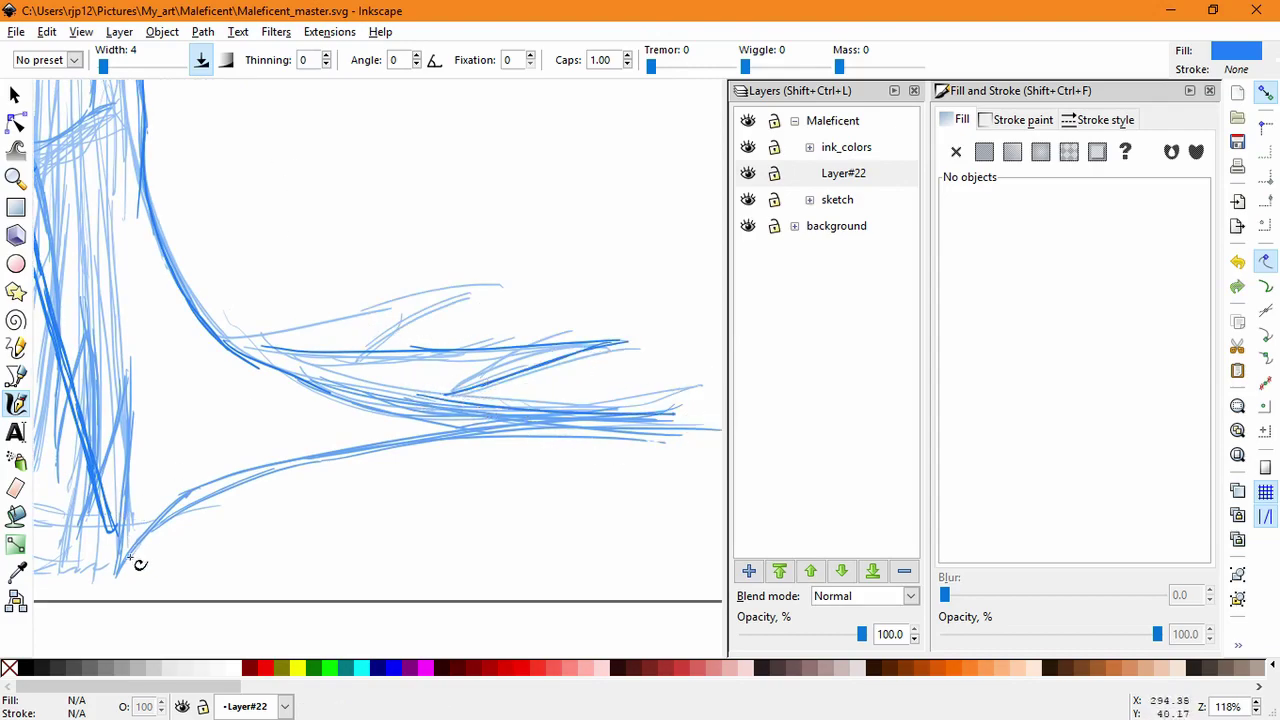
Step: Trace the underside of the train from its far tip back to the robe's hem, replacing the first attempt
{"action": "mouse_move", "coordinate": [119, 572]}
{"action": "left_mouse_down"}
{"action": "mouse_move", "coordinate": [304, 440]}
{"action": "mouse_move", "coordinate": [216, 497]}
{"action": "mouse_move", "coordinate": [426, 453]}
{"action": "left_mouse_up"}
{"action": "key", "text": "ctrl+z"}
{"action": "key", "text": "ctrl+z"}
{"action": "mouse_move", "coordinate": [676, 415]}
{"action": "left_mouse_down"}
{"action": "mouse_move", "coordinate": [510, 414]}
{"action": "mouse_move", "coordinate": [229, 488]}
{"action": "mouse_move", "coordinate": [118, 573]}
{"action": "left_mouse_up"}
{"action": "left_click_drag", "start_coordinate": [127, 513], "coordinate": [198, 498]}
Step: Draw the pointed vertical folds of the robe around the lower part of the staff
{"action": "mouse_move", "coordinate": [200, 342]}
{"action": "left_mouse_down"}
{"action": "mouse_move", "coordinate": [184, 572]}
{"action": "mouse_move", "coordinate": [157, 506]}
{"action": "mouse_move", "coordinate": [149, 525]}
{"action": "mouse_move", "coordinate": [158, 514]}
{"action": "left_mouse_up"}
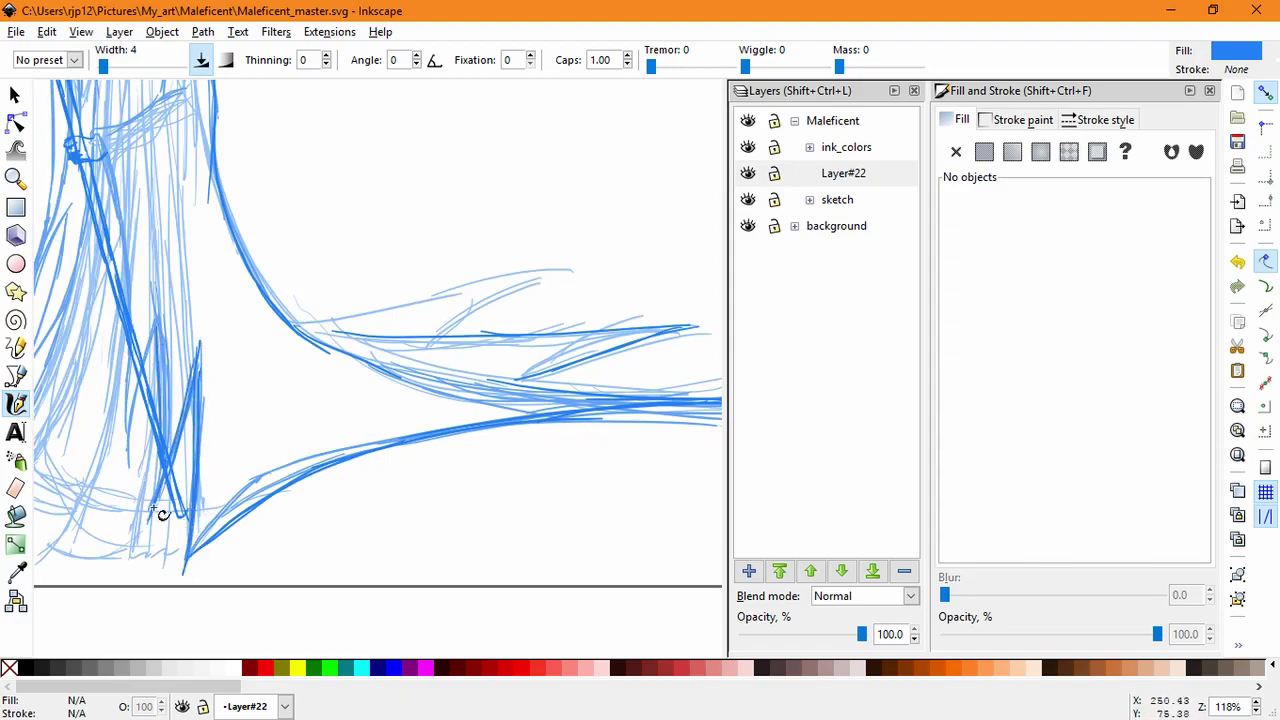
{"action": "left_click_drag", "start_coordinate": [157, 343], "coordinate": [131, 470]}
{"action": "left_click_drag", "start_coordinate": [99, 140], "coordinate": [124, 440]}
{"action": "left_click_drag", "start_coordinate": [96, 165], "coordinate": [115, 264]}
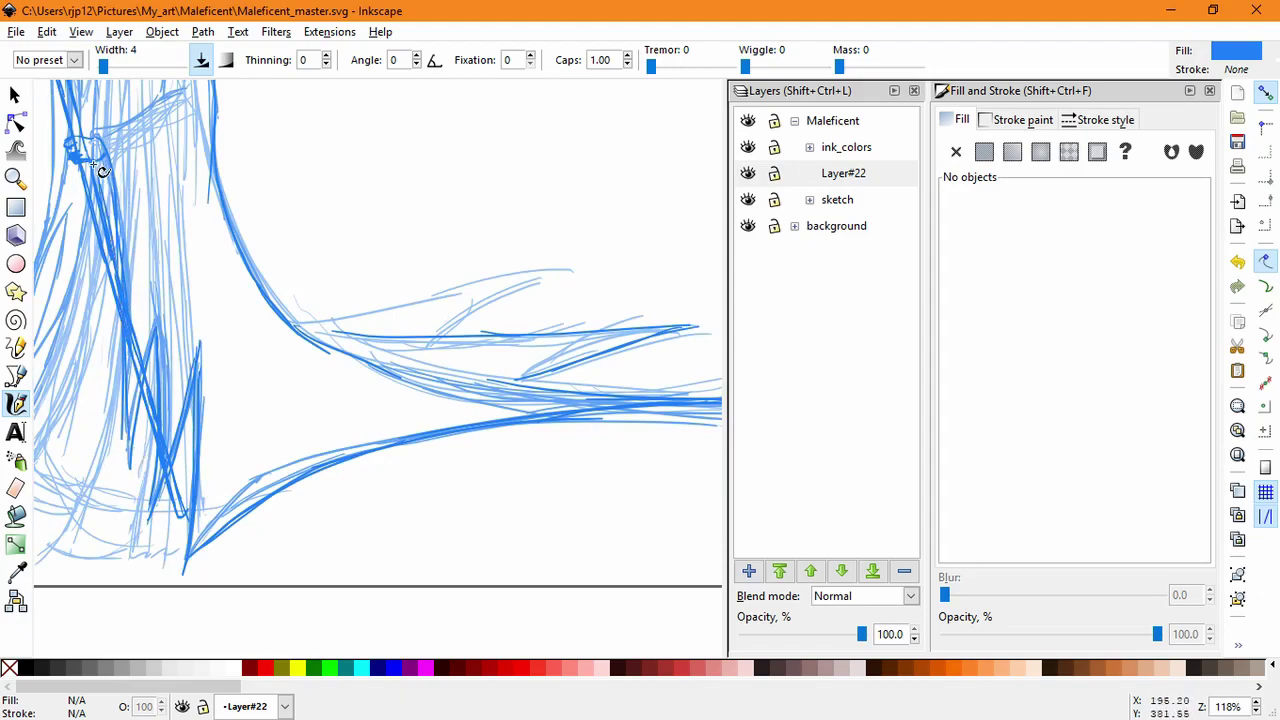
Step: Draw the bent arm's sleeve edges and the robe's front line from the collar's V down to the sleeve
{"action": "scroll", "coordinate": [171, 251], "scroll_direction": "up", "scroll_amount": 2, "text": "ctrl"}
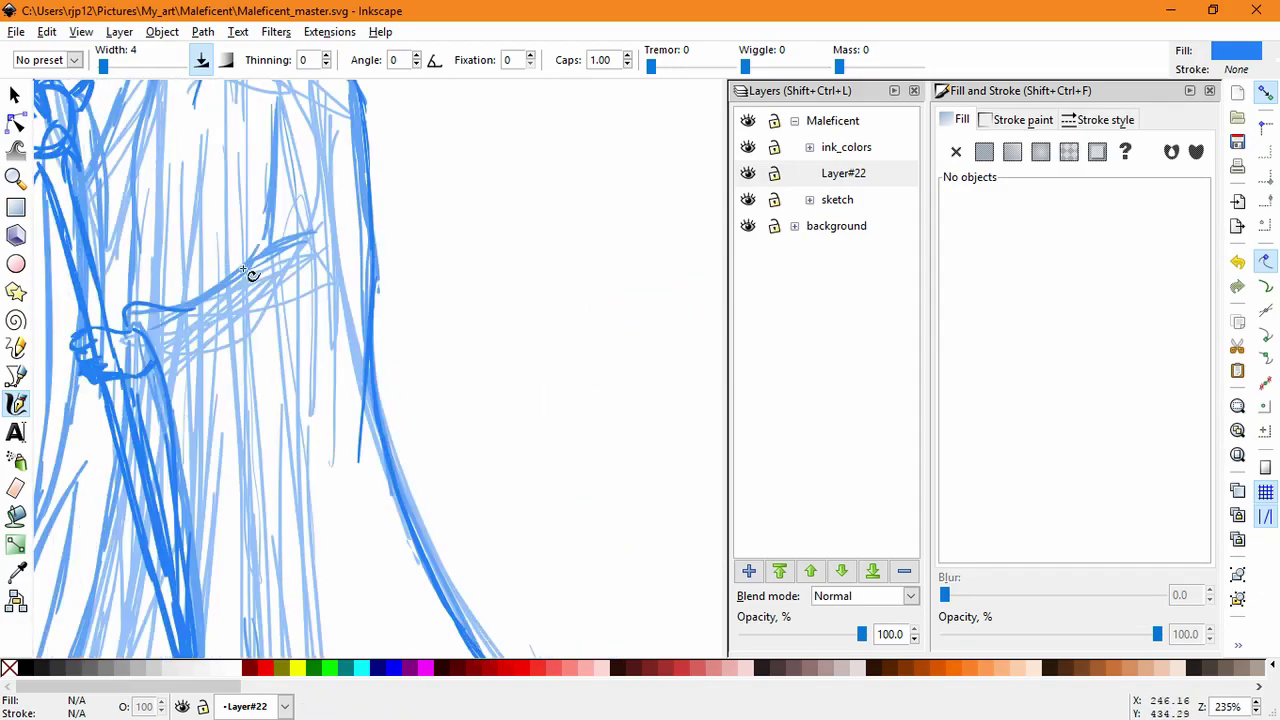
{"action": "mouse_move", "coordinate": [148, 316]}
{"action": "left_mouse_down"}
{"action": "mouse_move", "coordinate": [128, 336]}
{"action": "mouse_move", "coordinate": [308, 237]}
{"action": "mouse_move", "coordinate": [254, 257]}
{"action": "mouse_move", "coordinate": [268, 220]}
{"action": "mouse_move", "coordinate": [252, 256]}
{"action": "mouse_move", "coordinate": [282, 379]}
{"action": "left_mouse_up"}
{"action": "left_click_drag", "start_coordinate": [284, 204], "coordinate": [262, 332]}
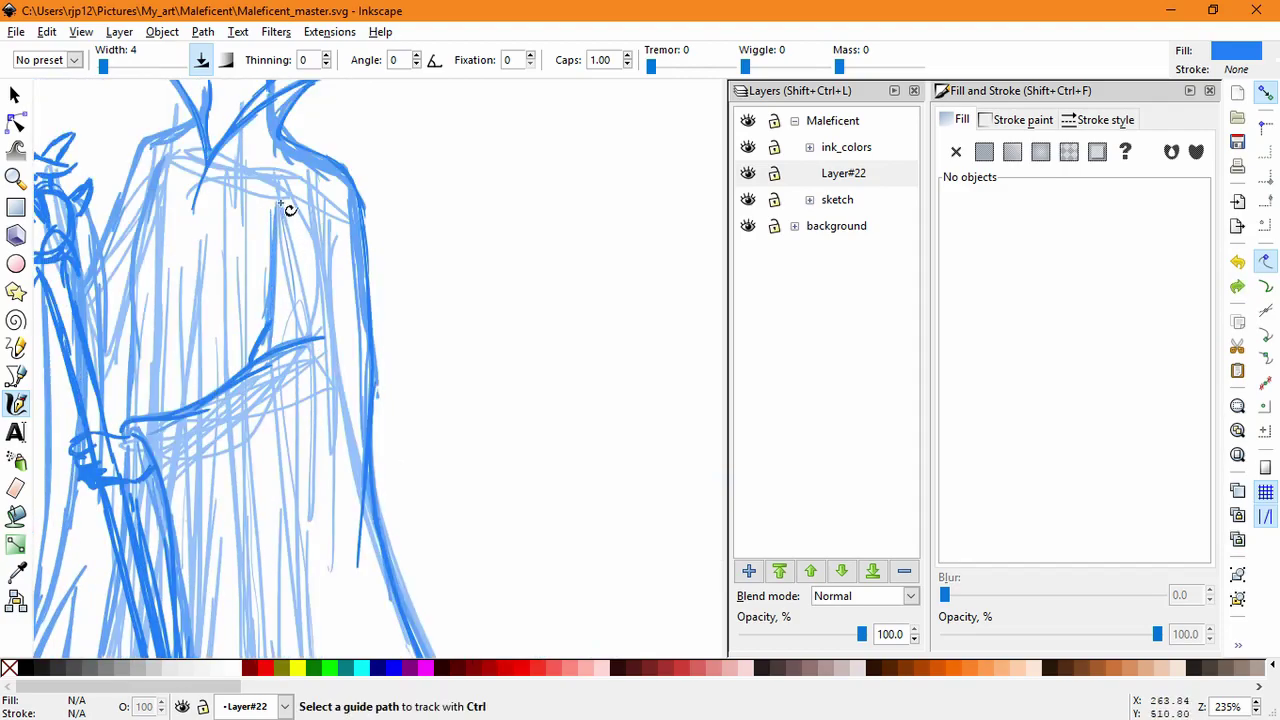
{"action": "left_click_drag", "start_coordinate": [283, 204], "coordinate": [262, 336]}
{"action": "key", "text": "ctrl+z"}
{"action": "key", "text": "ctrl+z"}
{"action": "key", "text": "ctrl+z"}
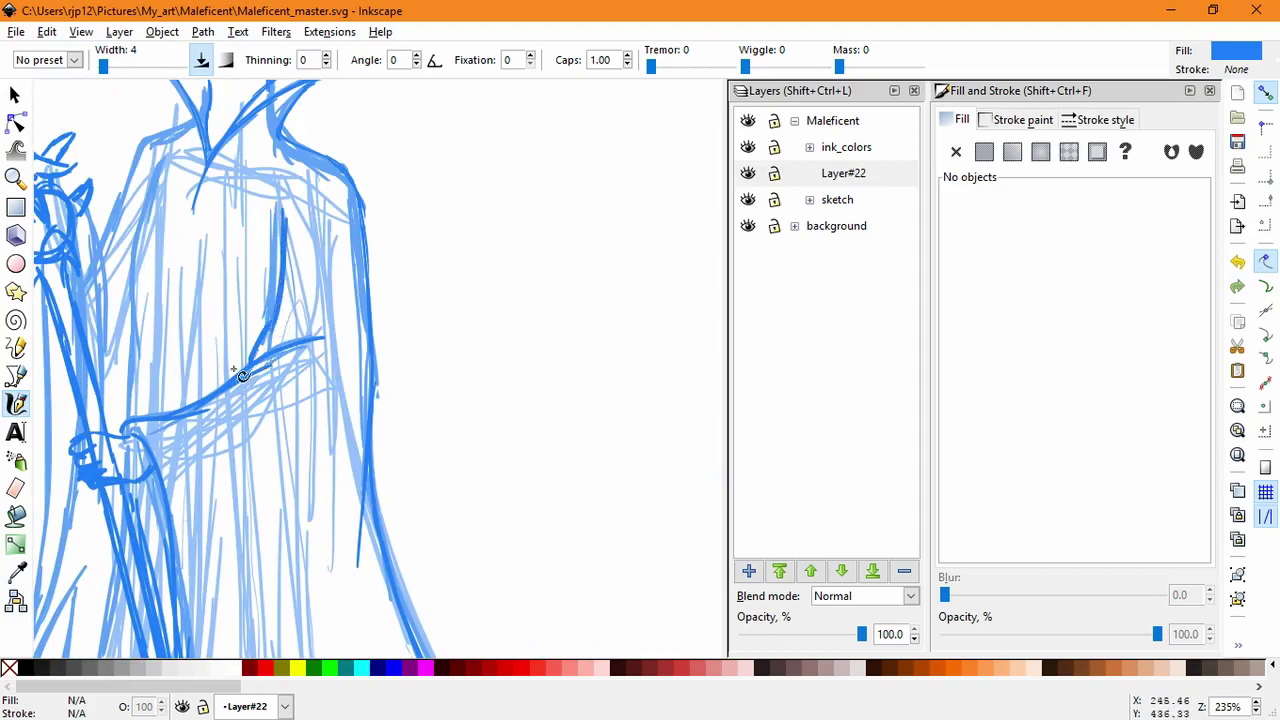
{"action": "left_click_drag", "start_coordinate": [218, 170], "coordinate": [186, 425]}
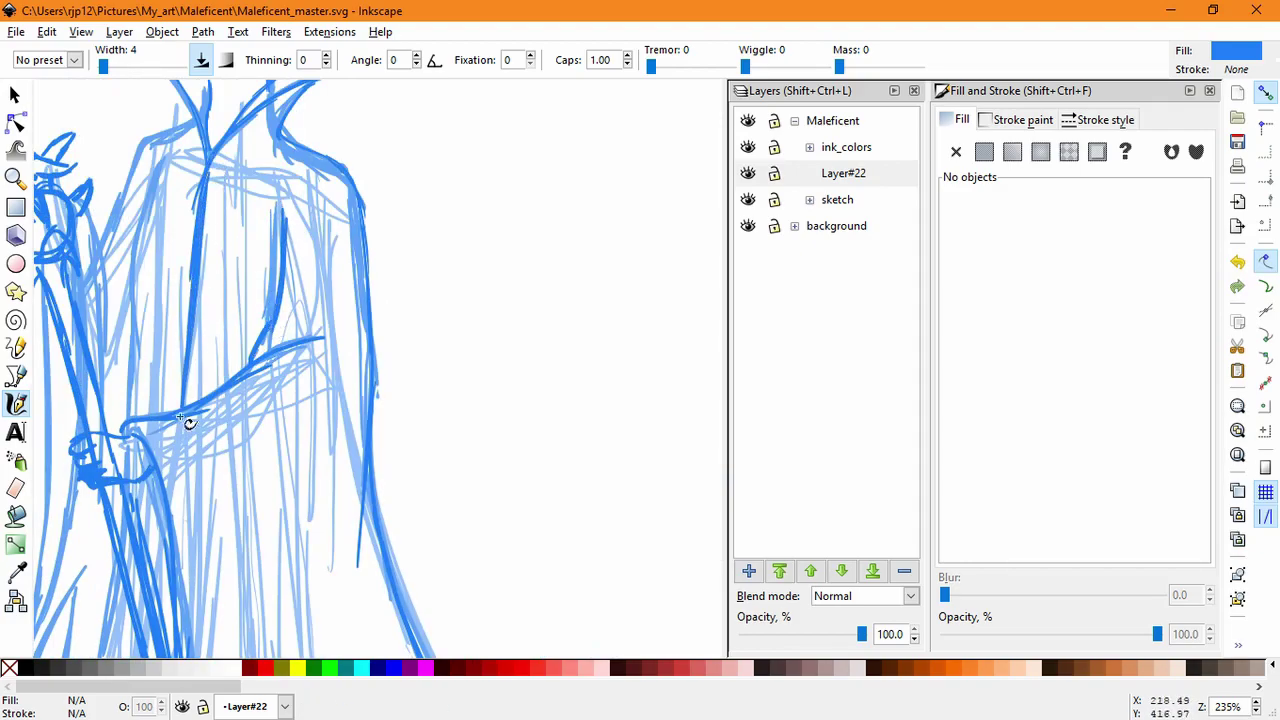
Step: Trace the robe's lower left edge down to the floor and draw the wavy bottom hem across to the train
{"action": "scroll", "coordinate": [200, 420], "scroll_direction": "down", "scroll_amount": 5}
{"action": "left_click_drag", "start_coordinate": [232, 353], "coordinate": [198, 605]}
{"action": "key", "text": "space"}
{"action": "left_click_drag", "start_coordinate": [197, 600], "coordinate": [233, 343]}
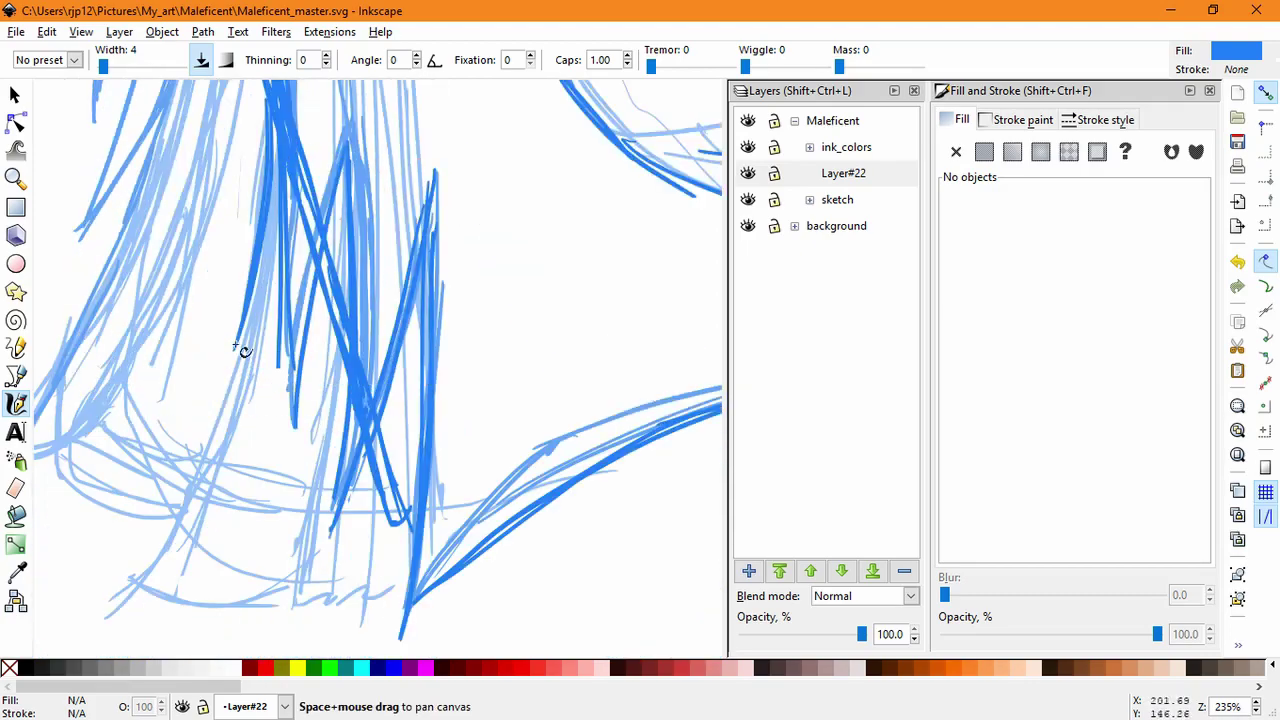
{"action": "left_click_drag", "start_coordinate": [246, 273], "coordinate": [170, 544]}
{"action": "mouse_move", "coordinate": [237, 352]}
{"action": "left_mouse_down"}
{"action": "mouse_move", "coordinate": [137, 591]}
{"action": "mouse_move", "coordinate": [280, 590]}
{"action": "left_mouse_up"}
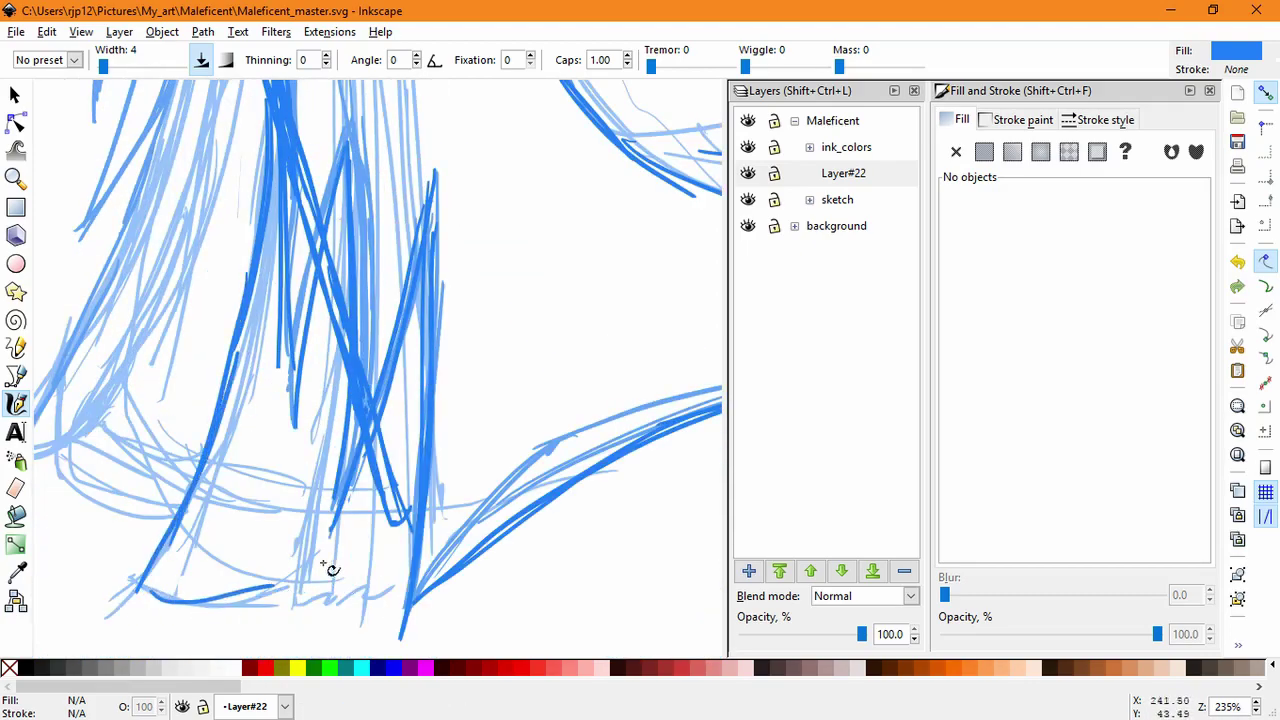
{"action": "left_click_drag", "start_coordinate": [336, 374], "coordinate": [300, 603]}
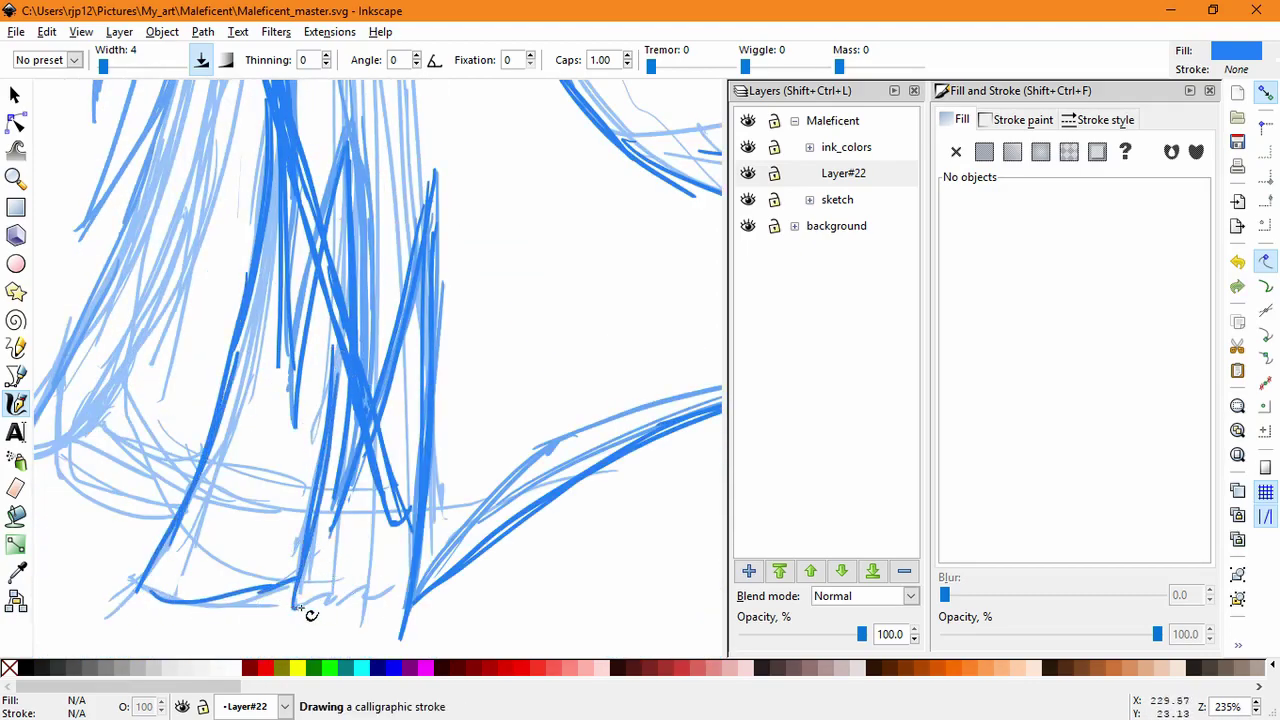
{"action": "mouse_move", "coordinate": [340, 520]}
{"action": "left_mouse_down"}
{"action": "mouse_move", "coordinate": [332, 608]}
{"action": "mouse_move", "coordinate": [395, 594]}
{"action": "left_mouse_up"}
{"action": "left_click_drag", "start_coordinate": [371, 483], "coordinate": [411, 594]}
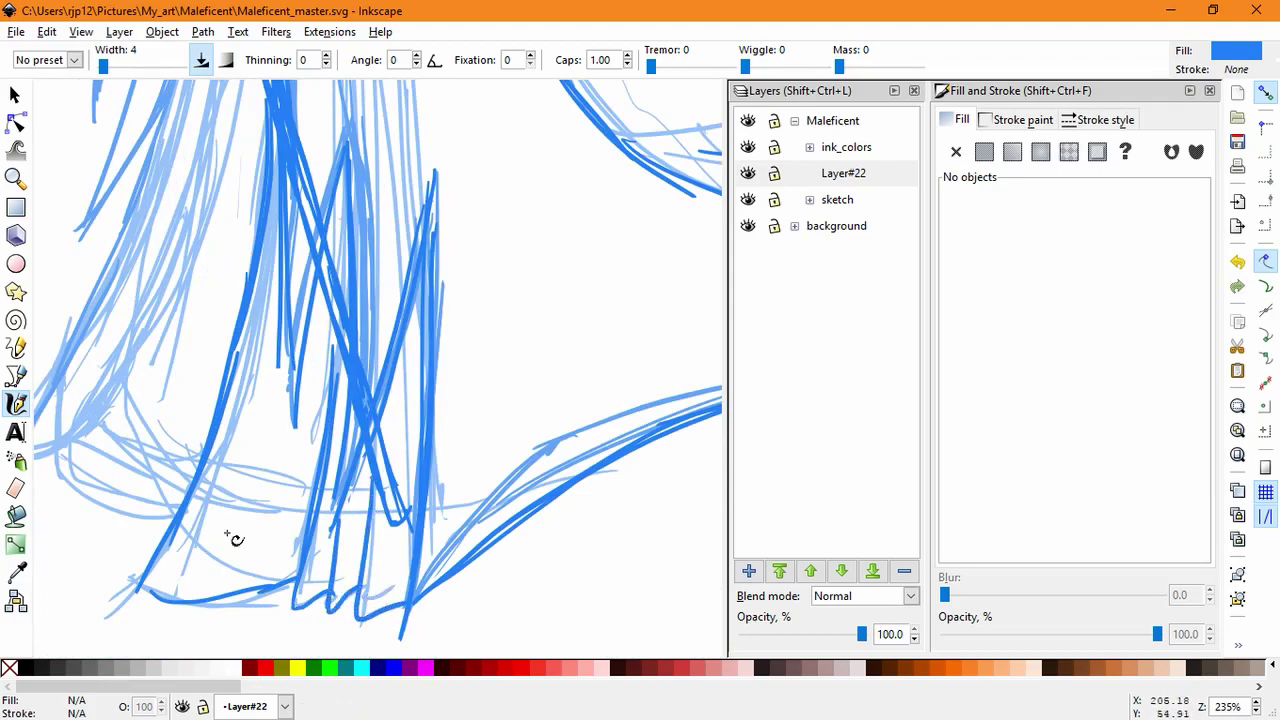
Step: Draw the long curved cloak folds sweeping down to the hem on the left of the staff
{"action": "key", "text": "space"}
{"action": "left_click_drag", "start_coordinate": [237, 549], "coordinate": [353, 608]}
{"action": "mouse_move", "coordinate": [288, 503]}
{"action": "left_mouse_down"}
{"action": "mouse_move", "coordinate": [154, 600]}
{"action": "mouse_move", "coordinate": [231, 491]}
{"action": "mouse_move", "coordinate": [352, 199]}
{"action": "mouse_move", "coordinate": [322, 300]}
{"action": "left_mouse_up"}
{"action": "left_click_drag", "start_coordinate": [343, 106], "coordinate": [262, 458]}
{"action": "key", "text": "space"}
{"action": "mouse_move", "coordinate": [328, 412]}
{"action": "left_mouse_down"}
{"action": "mouse_move", "coordinate": [328, 297]}
{"action": "mouse_move", "coordinate": [283, 539]}
{"action": "mouse_move", "coordinate": [325, 342]}
{"action": "left_mouse_up"}
{"action": "left_click_drag", "start_coordinate": [251, 556], "coordinate": [349, 298]}
{"action": "left_click_drag", "start_coordinate": [383, 120], "coordinate": [296, 447]}
{"action": "key", "text": "space"}
{"action": "scroll", "coordinate": [297, 578], "scroll_direction": "up", "scroll_amount": 10}
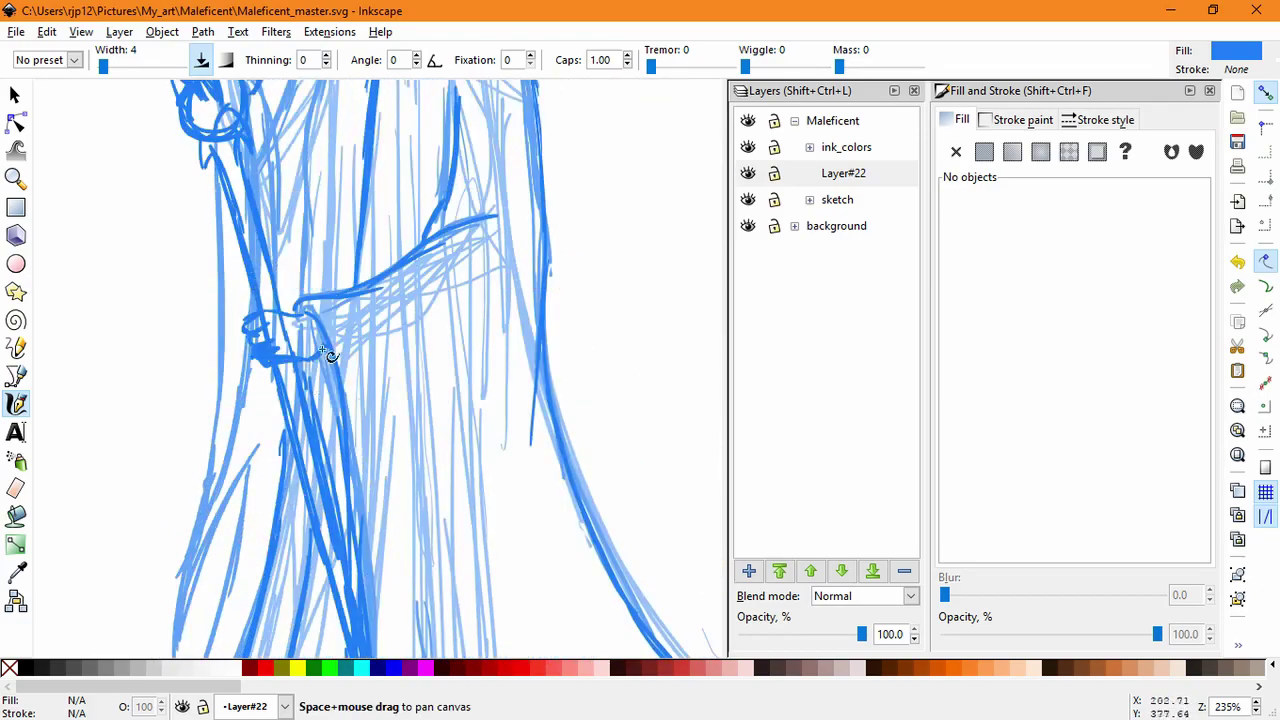
Step: Draw the line down the left side of the chest toward the lower hand, undoing imperfect strokes
{"action": "left_click_drag", "start_coordinate": [316, 287], "coordinate": [280, 505]}
{"action": "key", "text": "ctrl+z"}
{"action": "key", "text": "ctrl+z"}
{"action": "left_click_drag", "start_coordinate": [315, 288], "coordinate": [274, 548]}
{"action": "key", "text": "ctrl+z"}
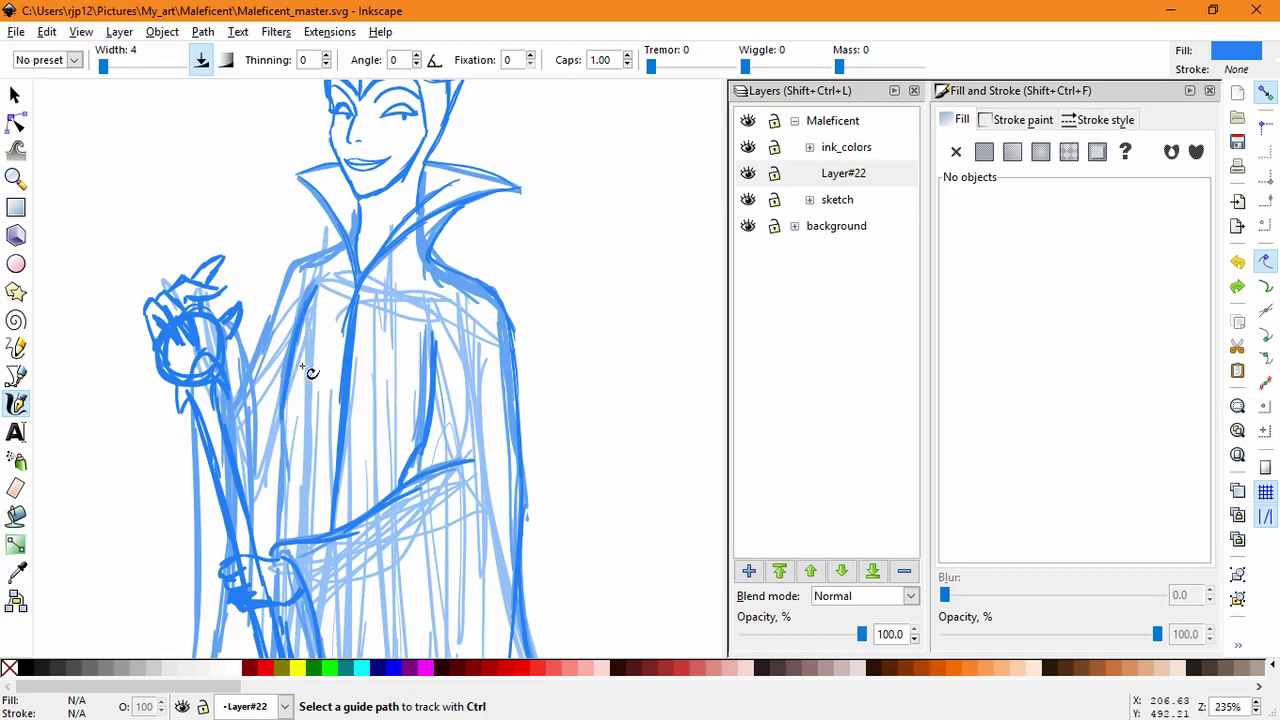
{"action": "mouse_move", "coordinate": [312, 290]}
{"action": "left_mouse_down"}
{"action": "mouse_move", "coordinate": [289, 420]}
{"action": "mouse_move", "coordinate": [301, 440]}
{"action": "left_mouse_up"}
{"action": "key", "text": "ctrl+z"}
{"action": "left_click_drag", "start_coordinate": [305, 298], "coordinate": [284, 529]}
{"action": "key", "text": "ctrl+z"}
Step: Trace the left shoulder and upper arm contour and the cloak edge hanging behind the staff
{"action": "left_click_drag", "start_coordinate": [336, 249], "coordinate": [274, 315]}
{"action": "mouse_move", "coordinate": [293, 277]}
{"action": "left_mouse_down"}
{"action": "mouse_move", "coordinate": [249, 384]}
{"action": "mouse_move", "coordinate": [254, 524]}
{"action": "left_mouse_up"}
{"action": "mouse_move", "coordinate": [215, 601]}
{"action": "left_mouse_down"}
{"action": "mouse_move", "coordinate": [298, 376]}
{"action": "mouse_move", "coordinate": [279, 511]}
{"action": "mouse_move", "coordinate": [250, 587]}
{"action": "left_mouse_up"}
{"action": "mouse_move", "coordinate": [266, 532]}
{"action": "left_mouse_down"}
{"action": "mouse_move", "coordinate": [232, 658]}
{"action": "mouse_move", "coordinate": [270, 486]}
{"action": "left_mouse_up"}
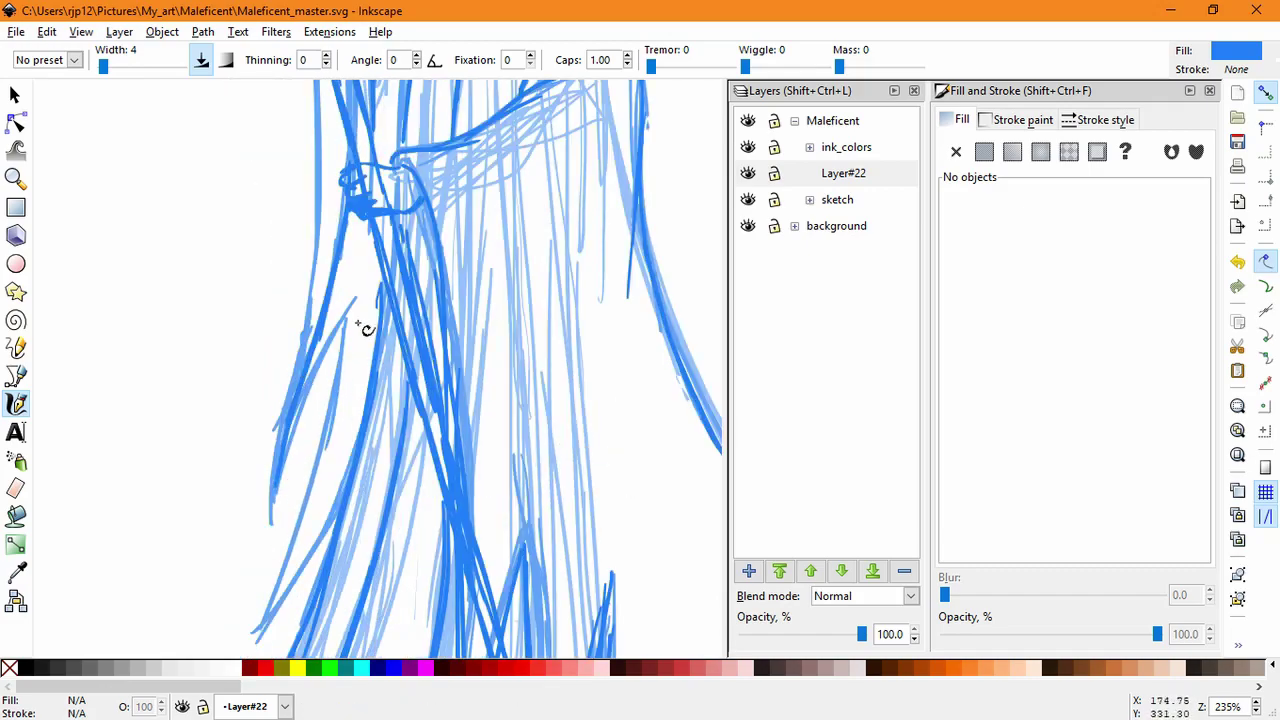
Step: Draw the pointed cloak fold below the lower hand on the left side, undoing faulty strokes
{"action": "left_click_drag", "start_coordinate": [361, 297], "coordinate": [231, 659]}
{"action": "key", "text": "ctrl+z"}
{"action": "left_click", "coordinate": [232, 667]}
{"action": "left_click_drag", "start_coordinate": [345, 501], "coordinate": [258, 632]}
{"action": "left_click_drag", "start_coordinate": [301, 530], "coordinate": [344, 427]}
{"action": "key", "text": "ctrl+z"}
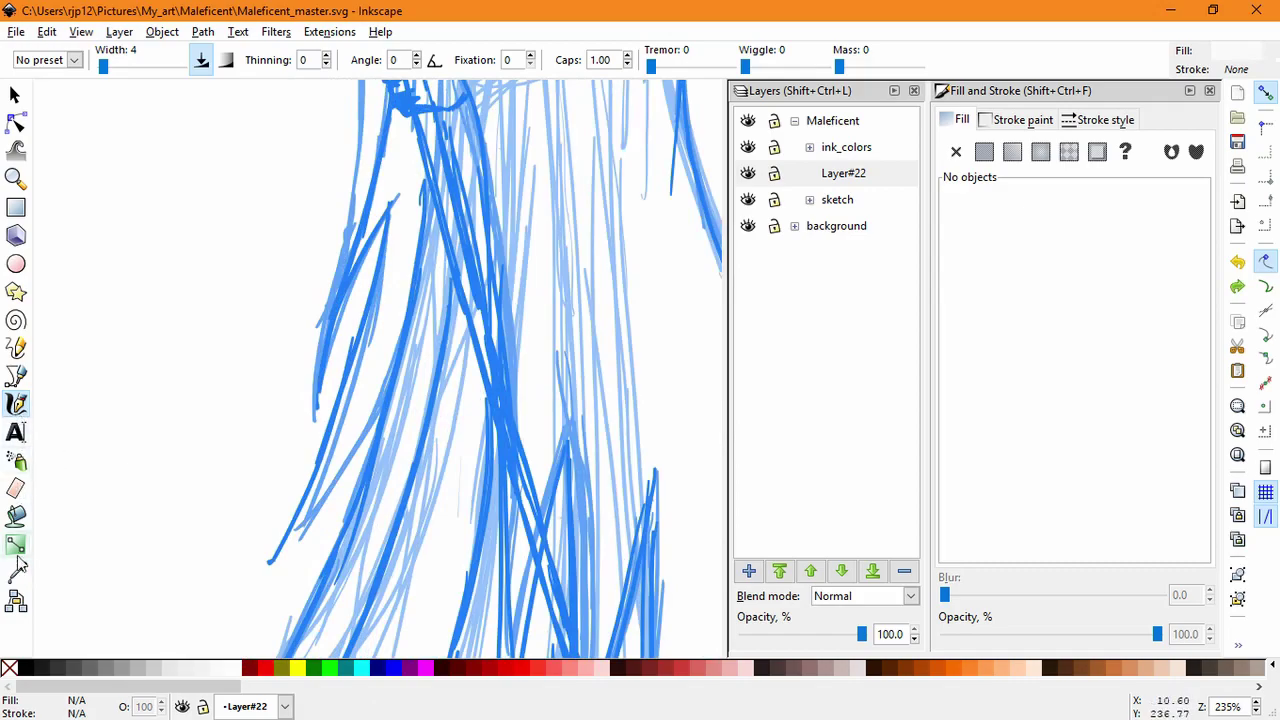
Step: Resample the sketch's blue with the Dropper and draw the lower edge of the left cloak fold with the Calligraphy tool
{"action": "left_click", "coordinate": [17, 569]}
{"action": "left_click_drag", "start_coordinate": [478, 418], "coordinate": [510, 425]}
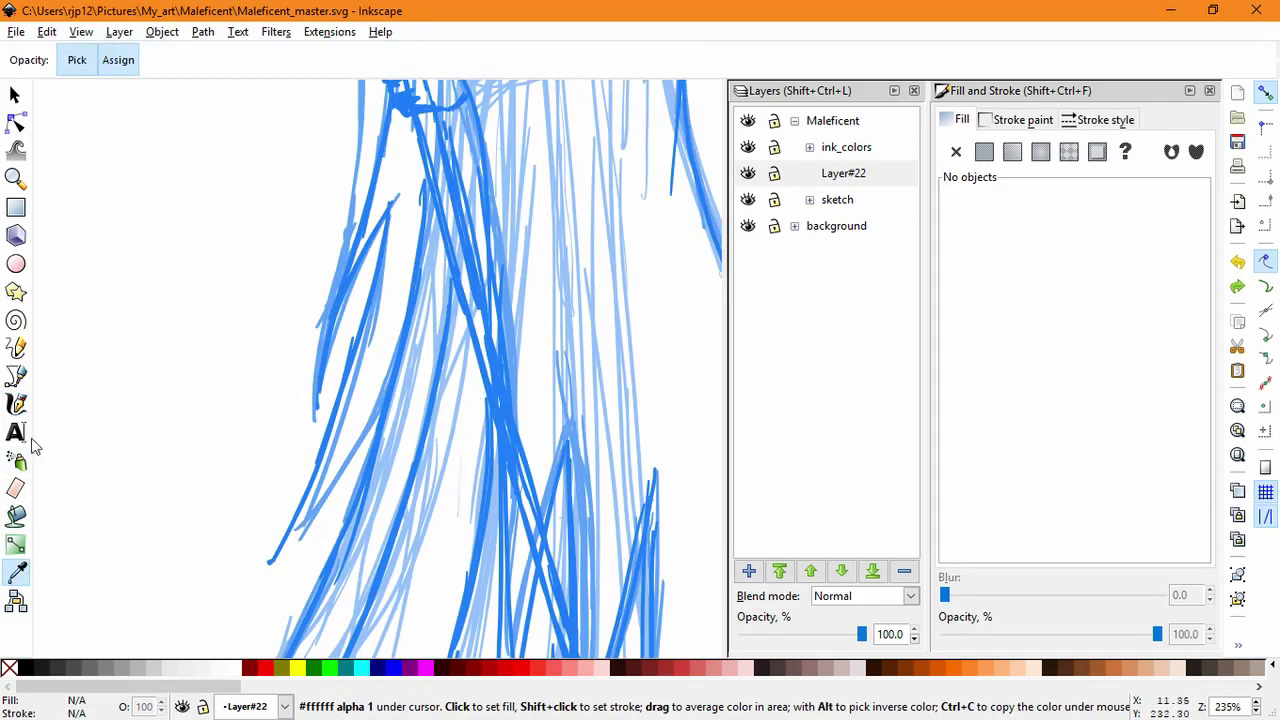
{"action": "left_click", "coordinate": [16, 403]}
{"action": "left_click_drag", "start_coordinate": [391, 362], "coordinate": [264, 559]}
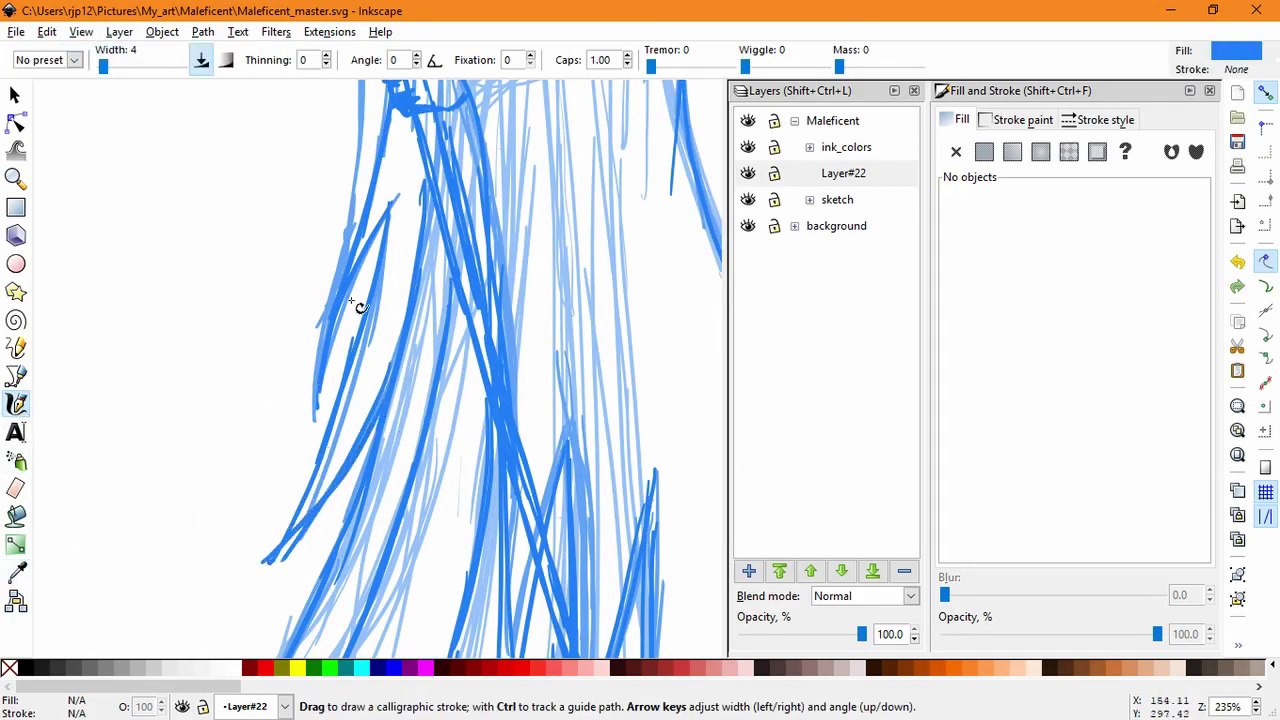
Step: Trace the cloak's outer left edge down to the fold's tip, redoing one faulty stroke
{"action": "left_click_drag", "start_coordinate": [333, 331], "coordinate": [325, 441]}
{"action": "left_click_drag", "start_coordinate": [352, 209], "coordinate": [305, 492]}
{"action": "left_click_drag", "start_coordinate": [340, 312], "coordinate": [305, 522]}
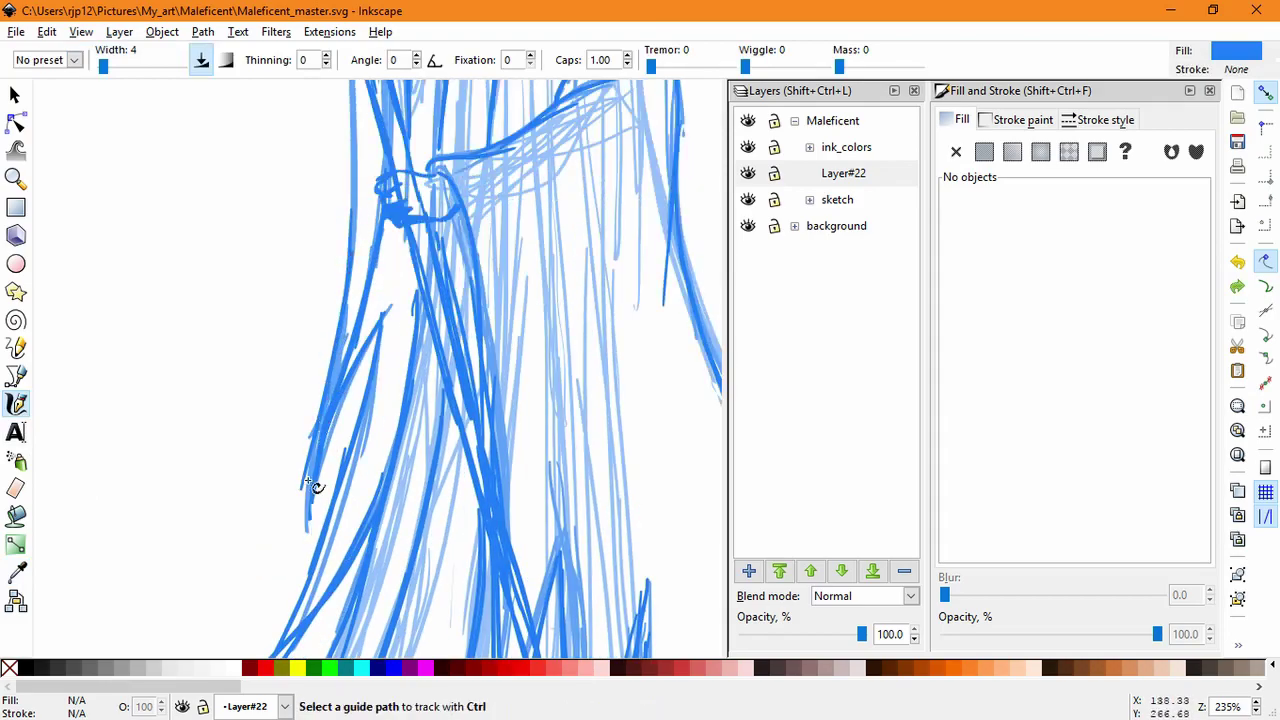
{"action": "key", "text": "ctrl+z"}
{"action": "mouse_move", "coordinate": [339, 313]}
{"action": "left_mouse_down"}
{"action": "mouse_move", "coordinate": [307, 500]}
{"action": "mouse_move", "coordinate": [338, 597]}
{"action": "mouse_move", "coordinate": [320, 586]}
{"action": "left_mouse_up"}
{"action": "scroll", "coordinate": [514, 418], "scroll_direction": "down", "scroll_amount": 3}
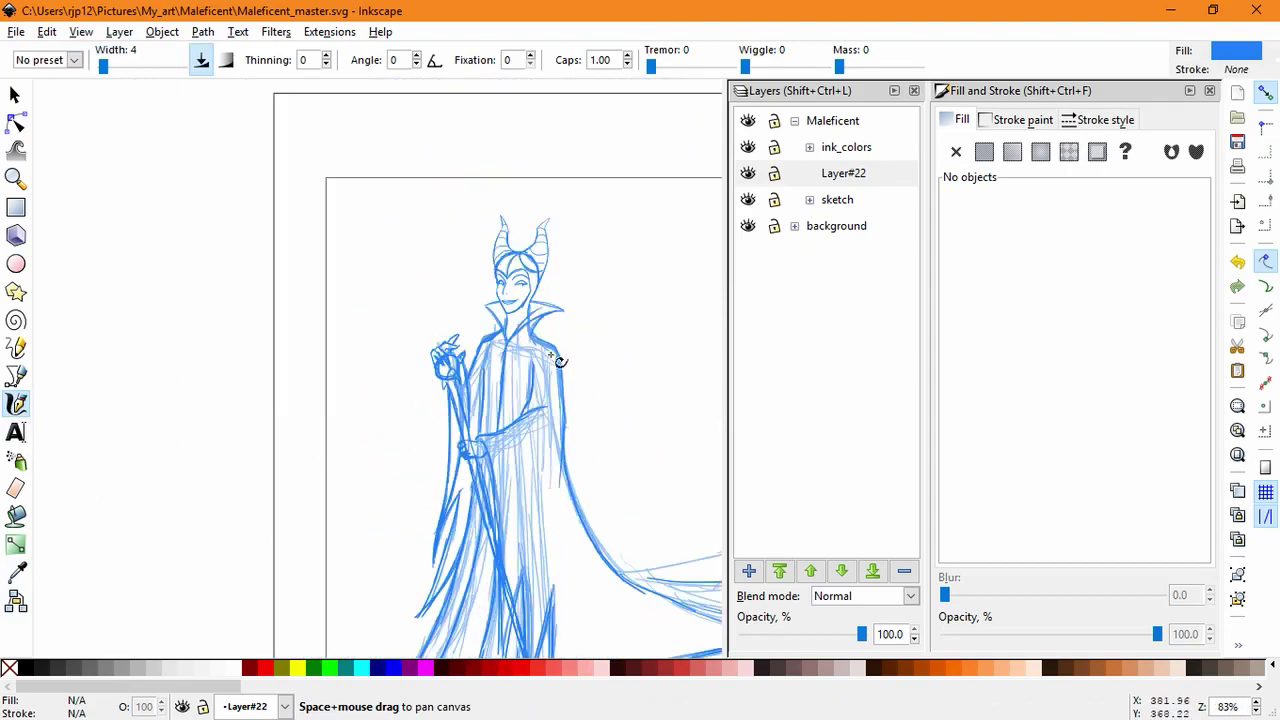
Step: Add a short fold line near the start of the train and undo the stray mark on the robe
{"action": "left_click_drag", "start_coordinate": [643, 424], "coordinate": [520, 355]}
{"action": "mouse_move", "coordinate": [402, 390]}
{"action": "left_mouse_down"}
{"action": "mouse_move", "coordinate": [406, 380]}
{"action": "mouse_move", "coordinate": [480, 403]}
{"action": "mouse_move", "coordinate": [597, 406]}
{"action": "left_mouse_up"}
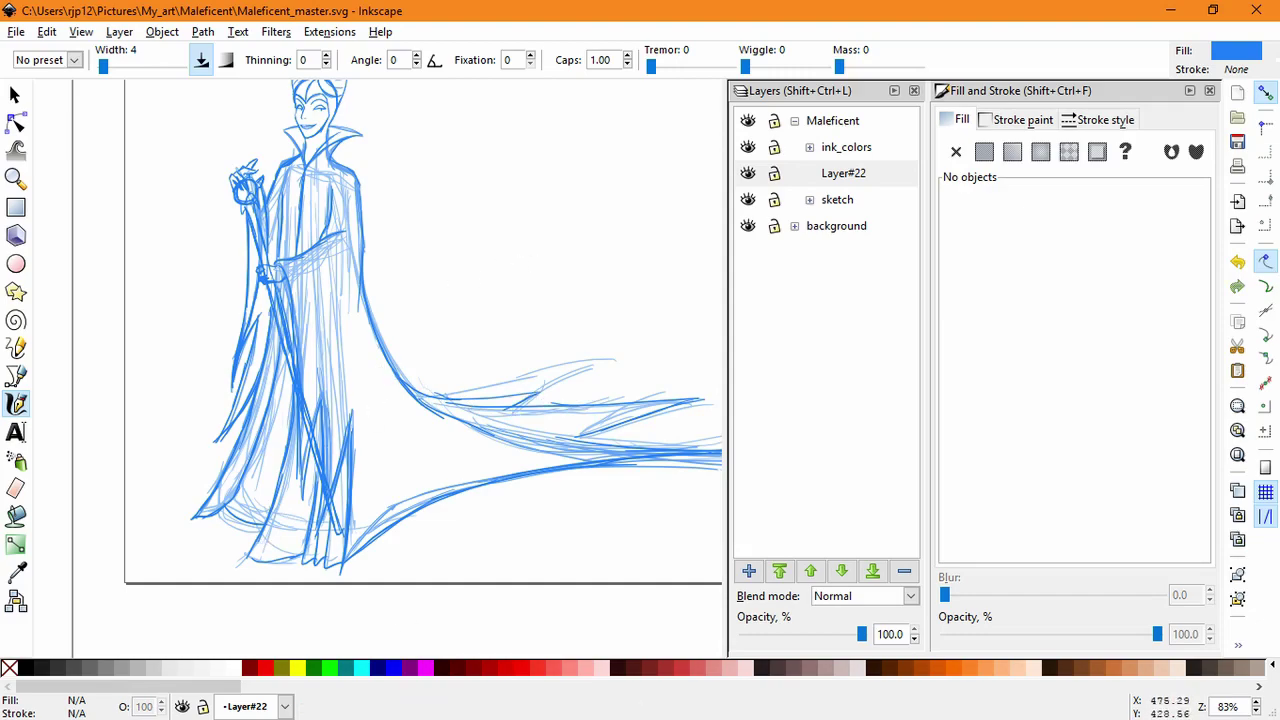
{"action": "key", "text": "super"}
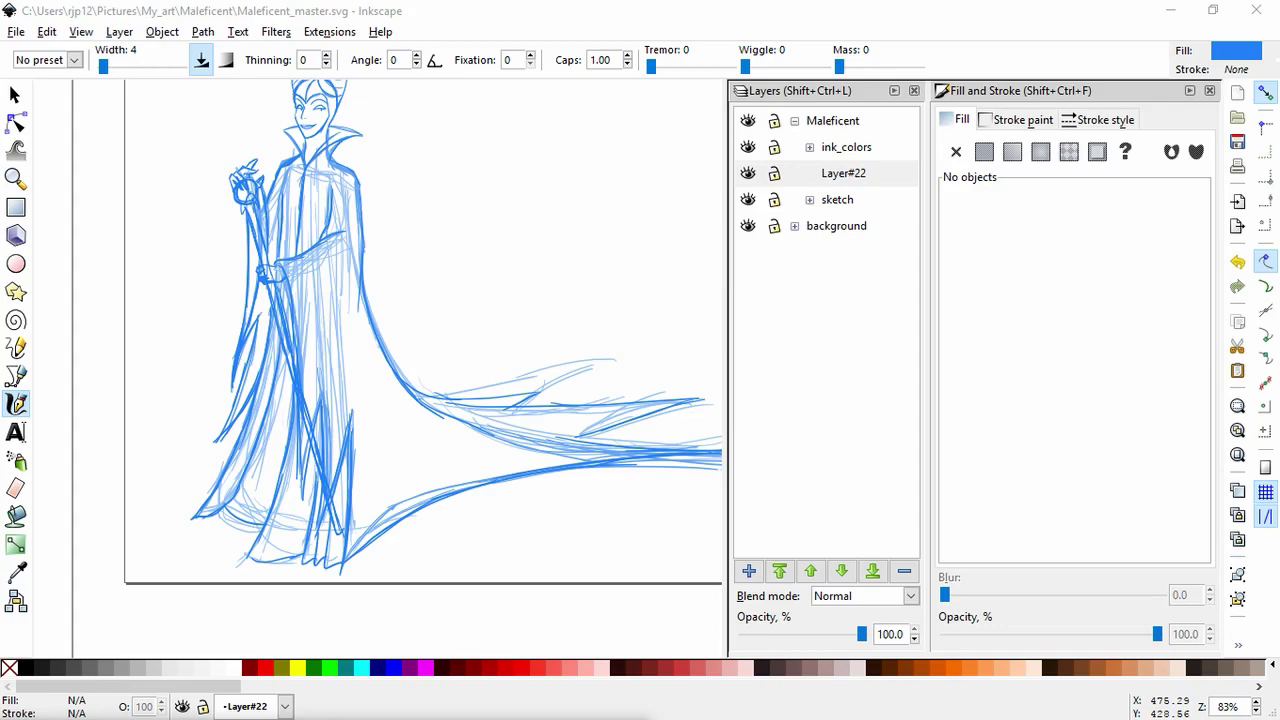
{"action": "left_click", "coordinate": [326, 257]}
{"action": "key", "text": "ctrl+z"}
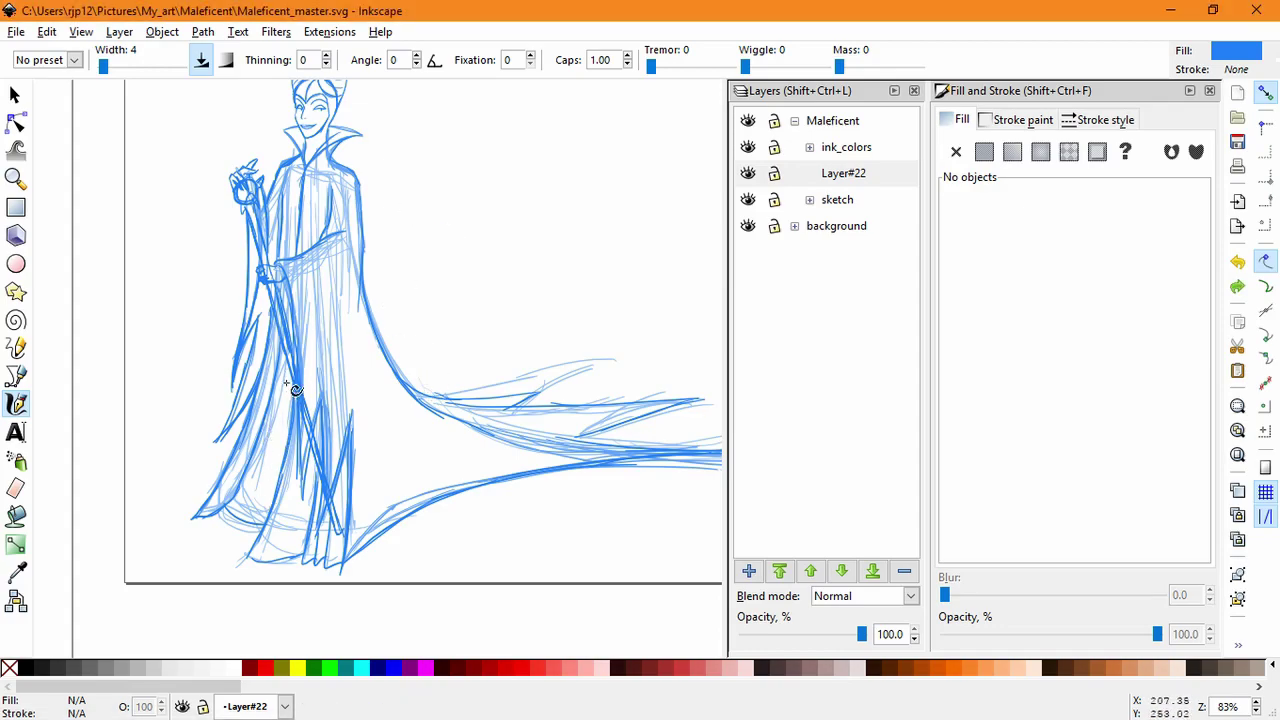
Step: Draw additional inner folds and the hem corner at the cloak's lower left
{"action": "mouse_move", "coordinate": [286, 383]}
{"action": "left_mouse_down"}
{"action": "mouse_move", "coordinate": [241, 523]}
{"action": "mouse_move", "coordinate": [256, 497]}
{"action": "mouse_move", "coordinate": [227, 511]}
{"action": "left_mouse_up"}
{"action": "left_click_drag", "start_coordinate": [284, 342], "coordinate": [244, 519]}
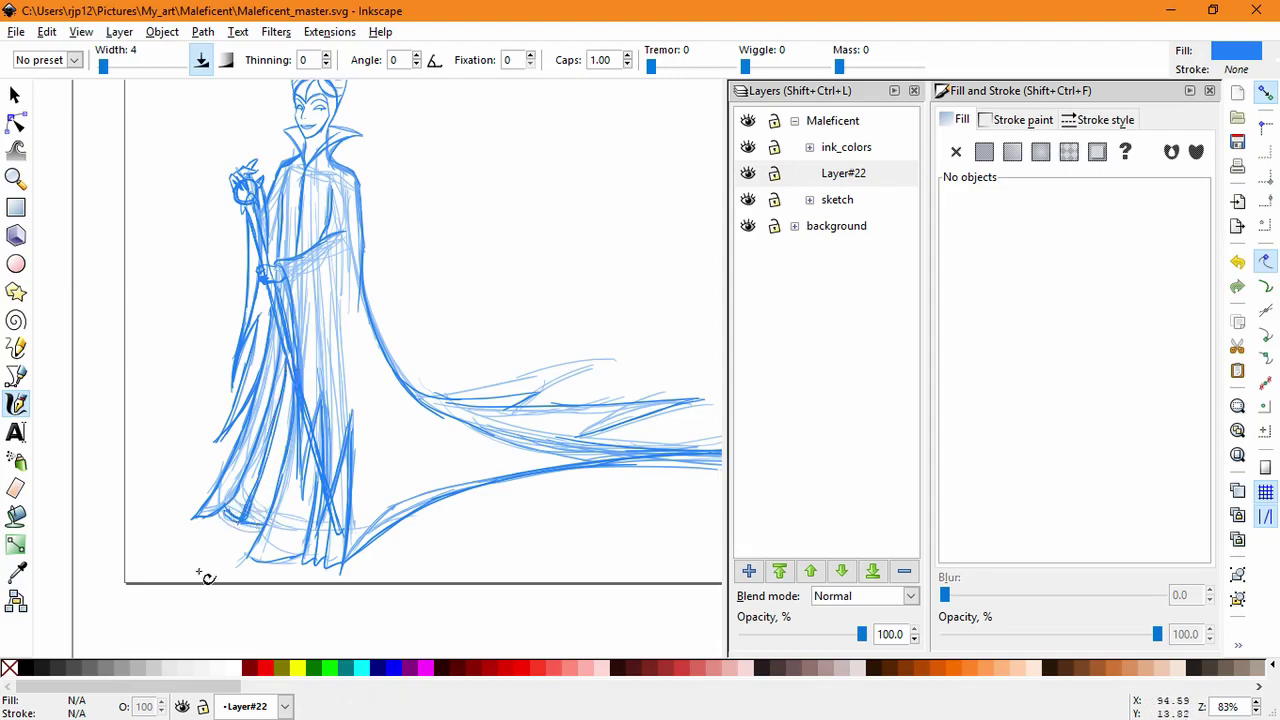
{"action": "scroll", "coordinate": [329, 200], "scroll_direction": "up", "scroll_amount": 3, "text": "ctrl"}
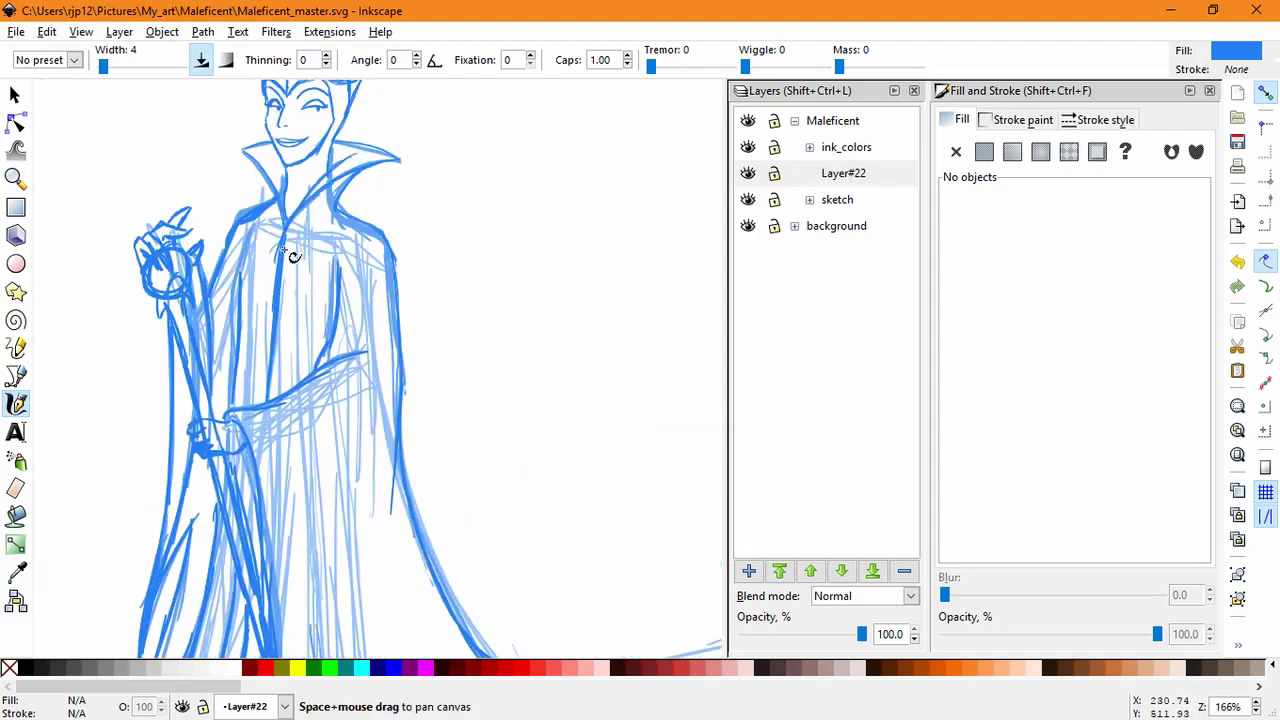
{"action": "mouse_move", "coordinate": [307, 184]}
{"action": "left_mouse_down"}
{"action": "mouse_move", "coordinate": [277, 266]}
{"action": "mouse_move", "coordinate": [274, 173]}
{"action": "mouse_move", "coordinate": [277, 205]}
{"action": "left_mouse_up"}
Step: Expand the sketch layer group and hide the rough layers Layer, Layer#1, Layer#2 and Layer#3
{"action": "left_click", "coordinate": [809, 199]}
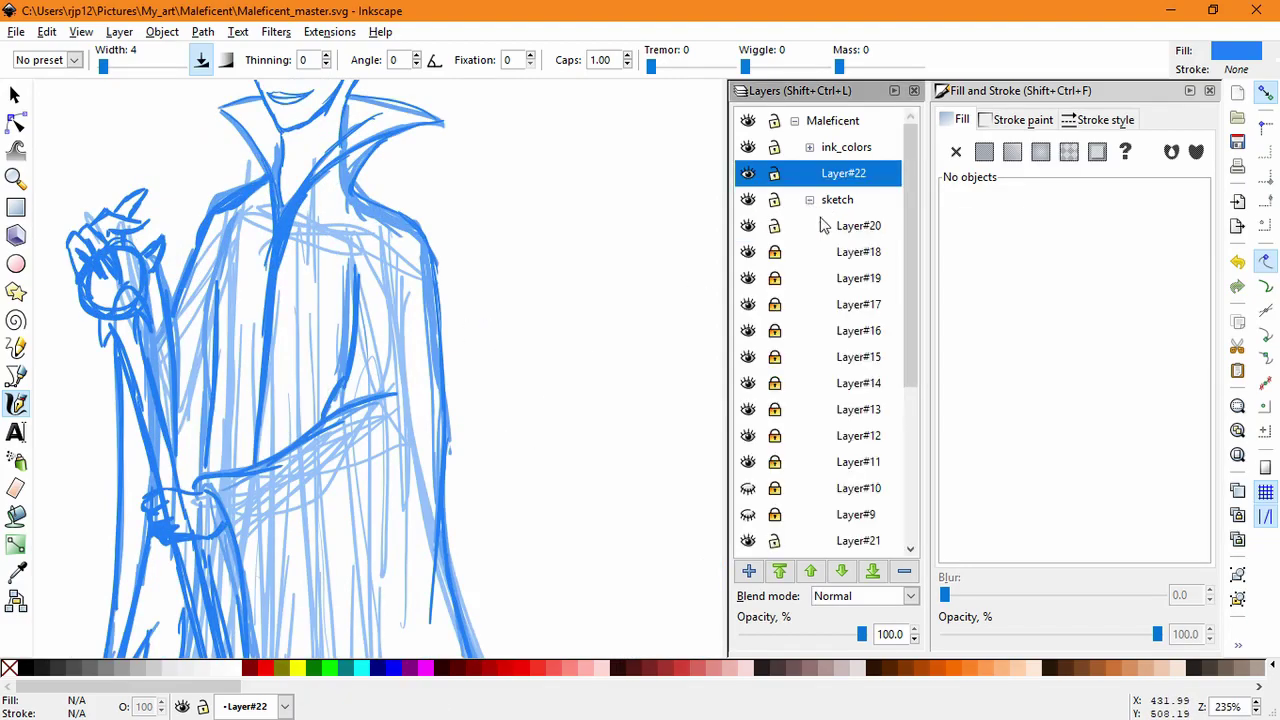
{"action": "scroll", "coordinate": [894, 508], "scroll_direction": "down", "scroll_amount": 5}
{"action": "left_click", "coordinate": [748, 517]}
{"action": "left_click", "coordinate": [748, 491]}
{"action": "left_click", "coordinate": [748, 465]}
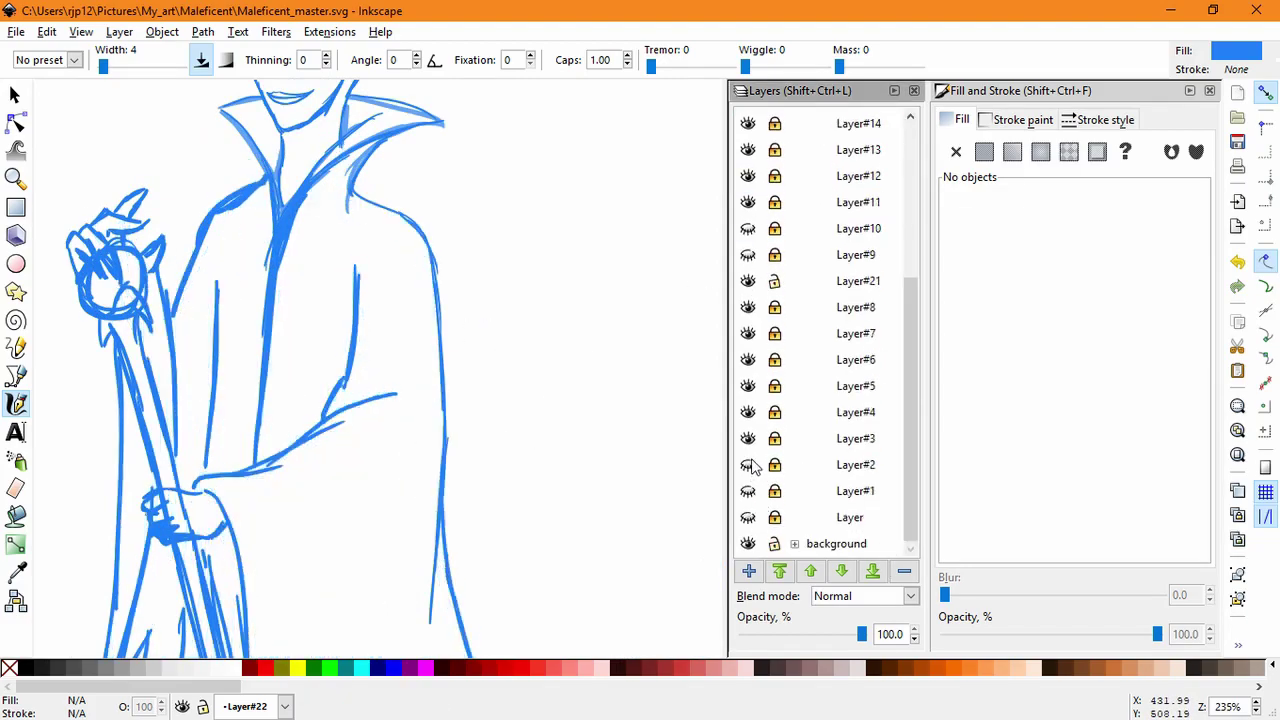
{"action": "left_click", "coordinate": [748, 436]}
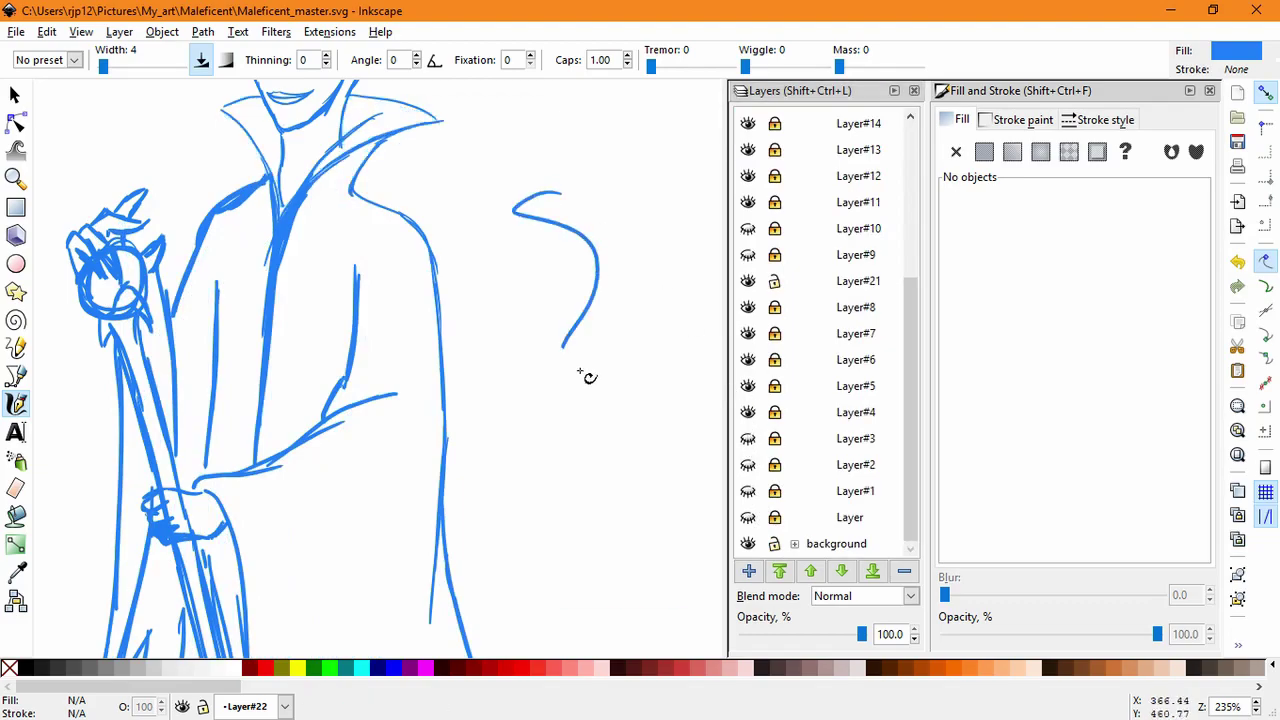
{"action": "scroll", "coordinate": [603, 383], "scroll_direction": "down", "scroll_amount": 3}
{"action": "left_click_drag", "start_coordinate": [635, 437], "coordinate": [555, 313]}
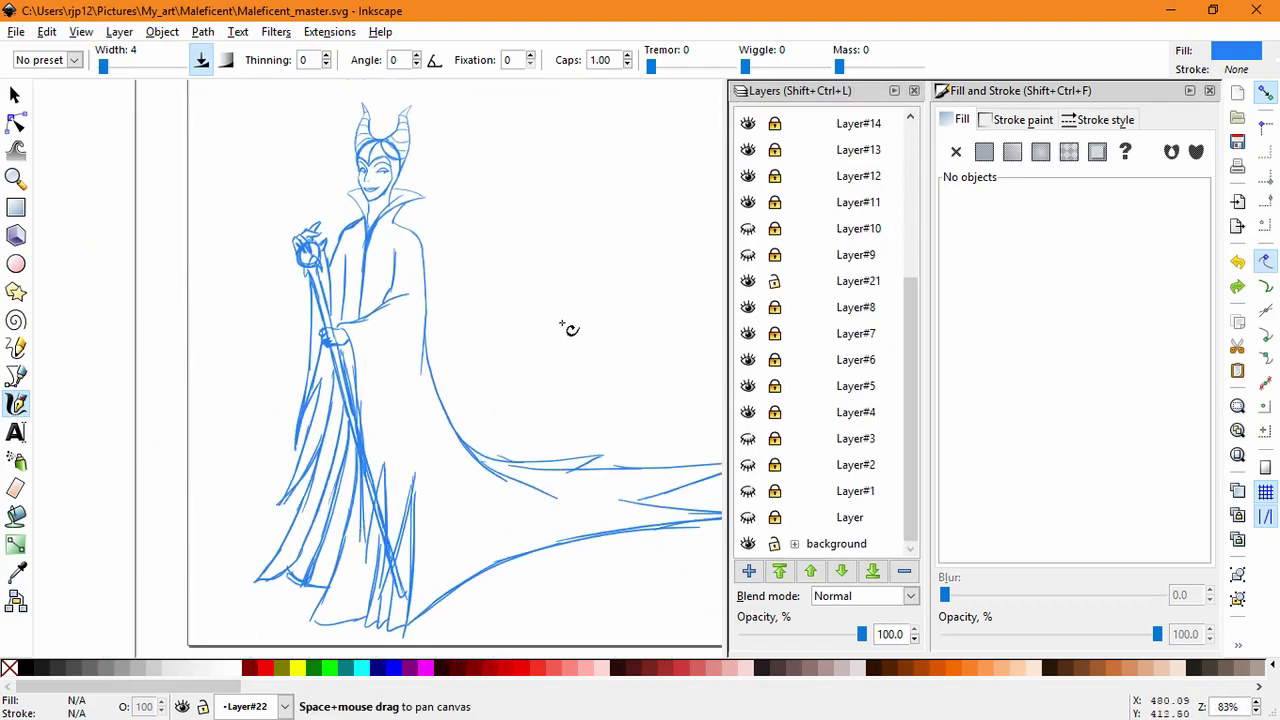
{"action": "scroll", "coordinate": [560, 340], "scroll_direction": "up", "scroll_amount": 2}
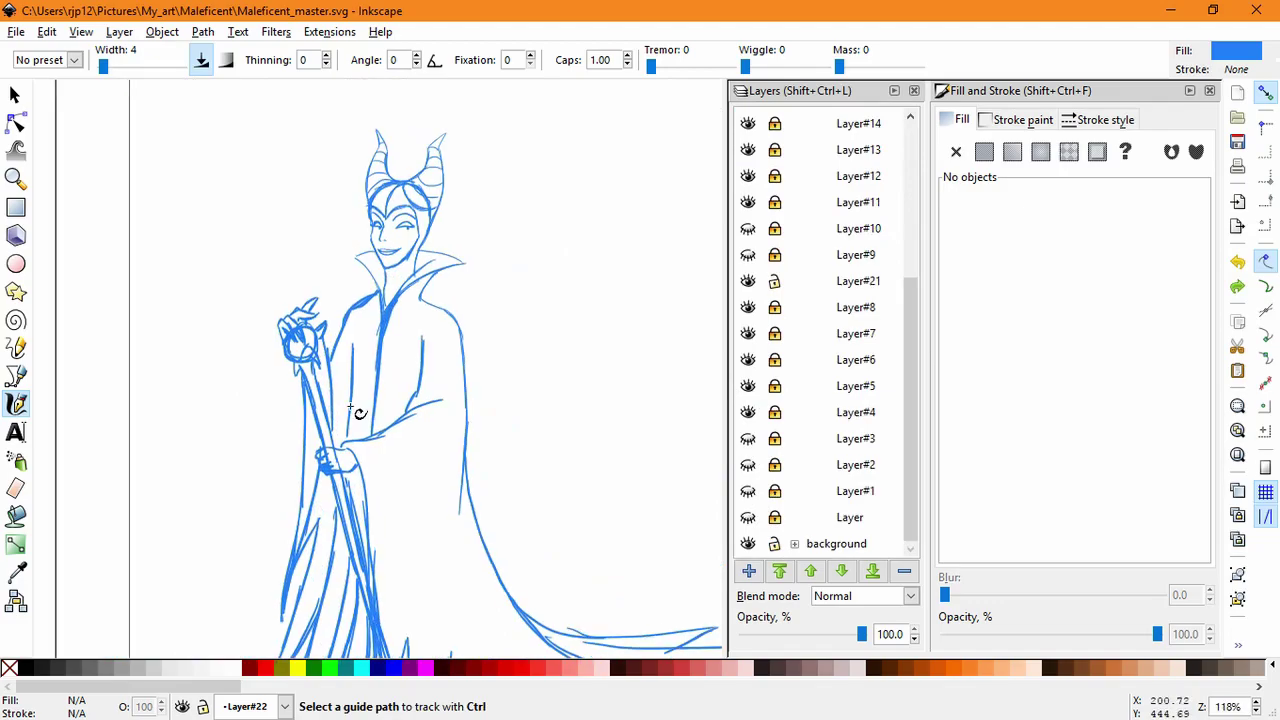
Step: Add a new layer directly above Layer#20 in the sketch group
{"action": "scroll", "coordinate": [319, 395], "scroll_direction": "up", "scroll_amount": 1}
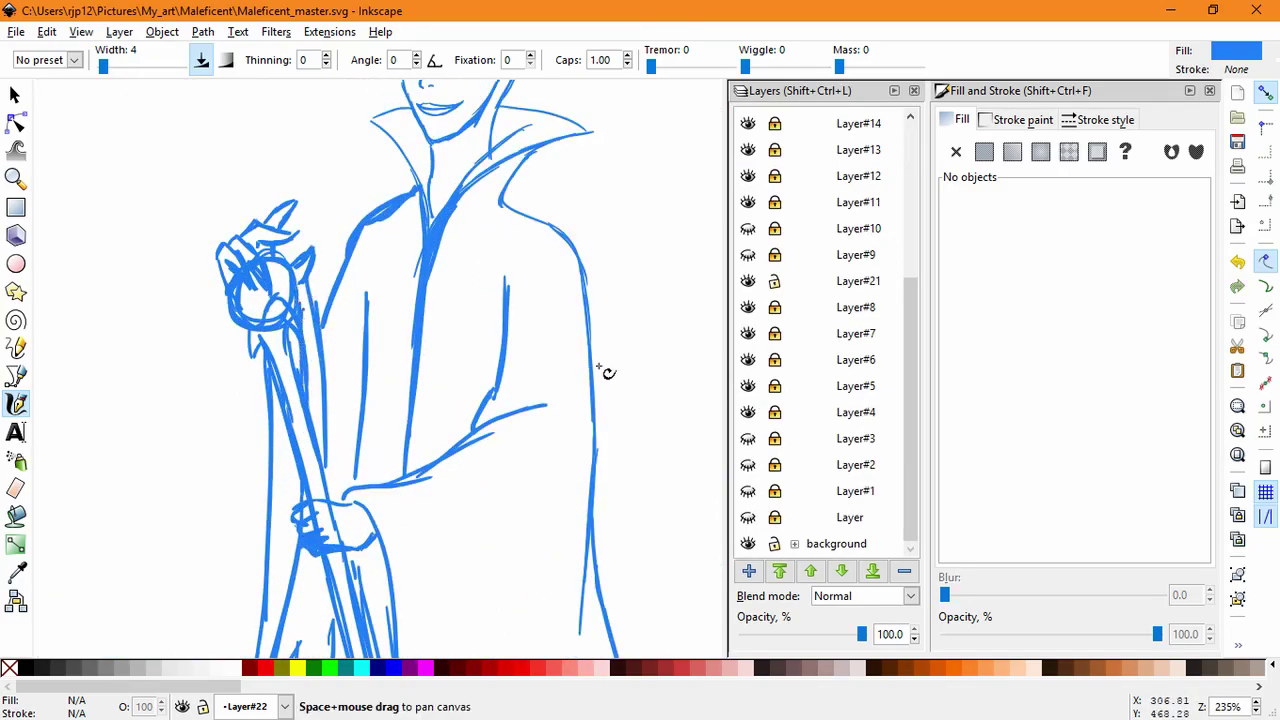
{"action": "scroll", "coordinate": [603, 366], "scroll_direction": "down", "scroll_amount": 3}
{"action": "scroll", "coordinate": [591, 414], "scroll_direction": "right", "scroll_amount": 1}
{"action": "scroll", "coordinate": [605, 385], "scroll_direction": "right", "scroll_amount": 1}
{"action": "scroll", "coordinate": [620, 370], "scroll_direction": "up", "scroll_amount": 1}
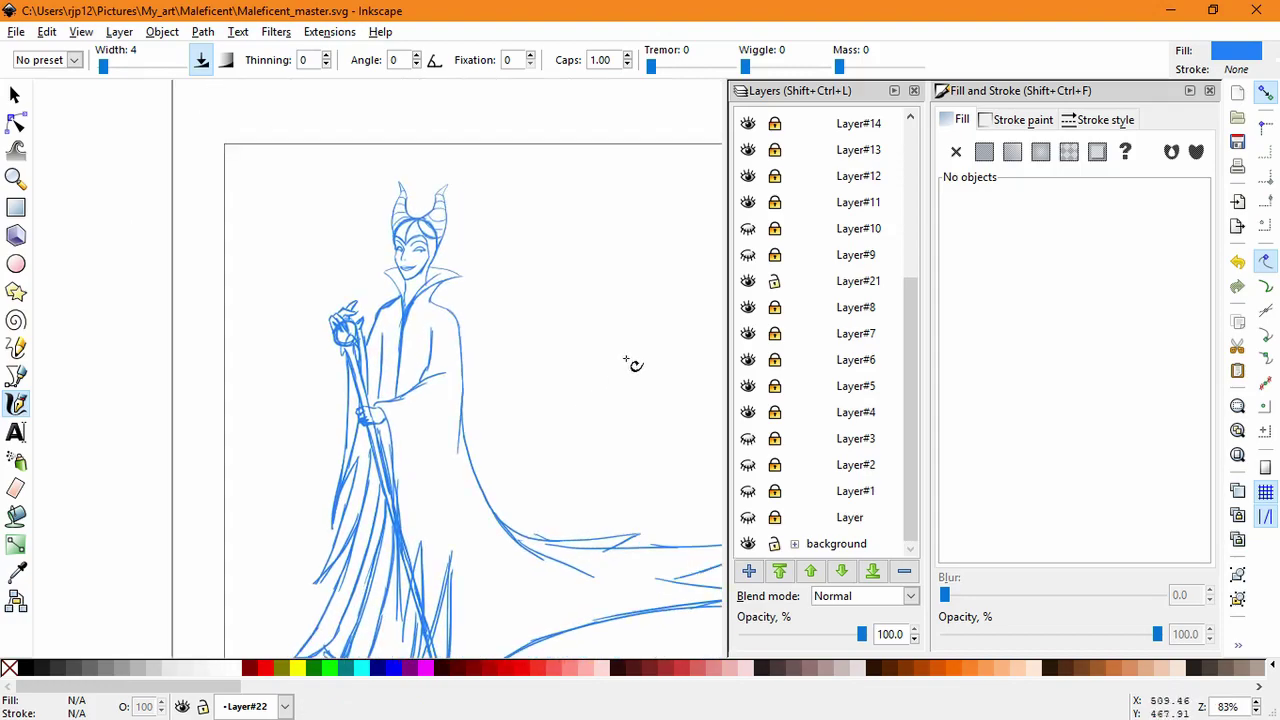
{"action": "left_click_drag", "start_coordinate": [911, 310], "coordinate": [911, 145]}
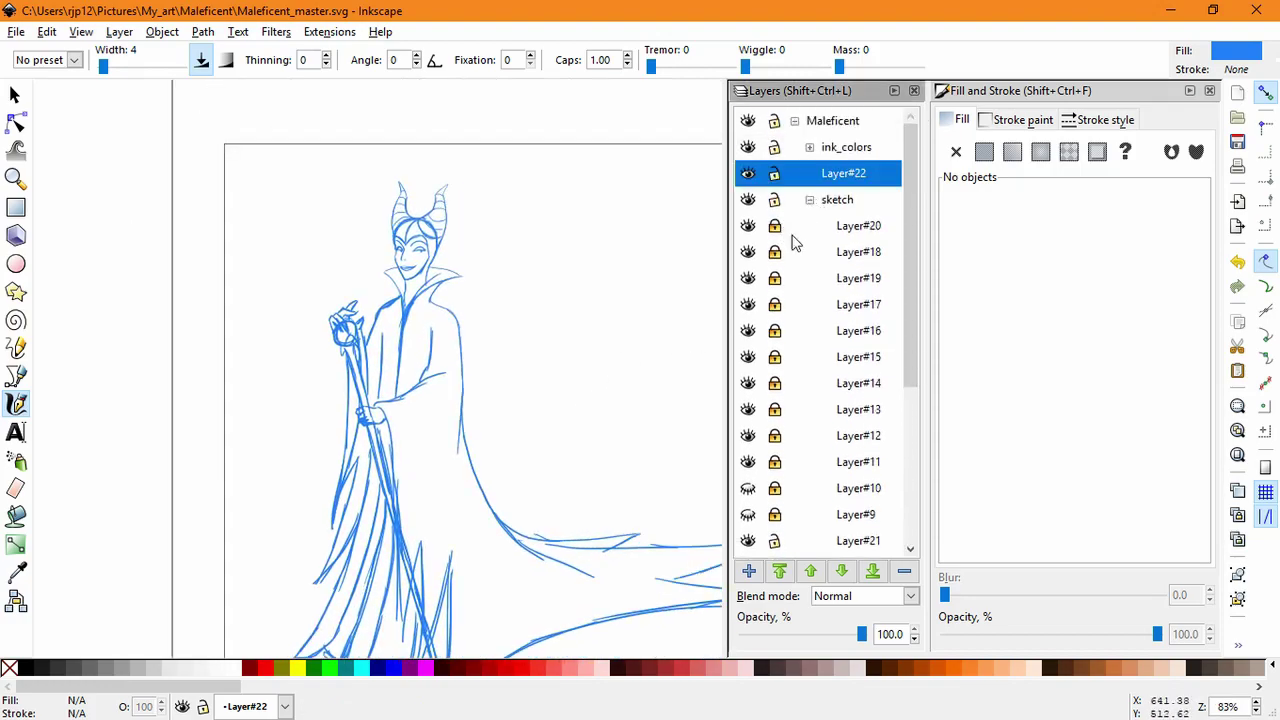
{"action": "left_click", "coordinate": [845, 230]}
{"action": "left_click", "coordinate": [749, 570]}
{"action": "key", "text": "Return"}
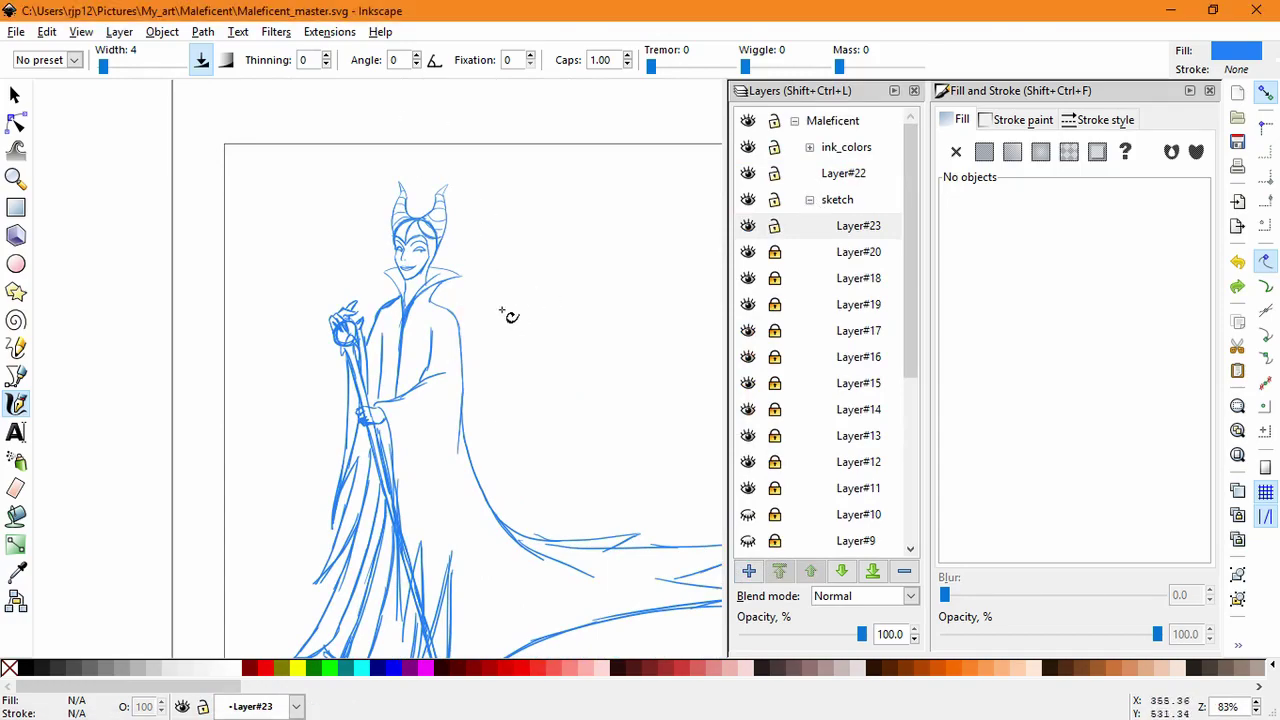
Step: Sketch the raven's round head, chest and wing beside the tip of Maleficent's collar, undoing one faulty stroke
{"action": "scroll", "coordinate": [510, 316], "scroll_direction": "up", "scroll_amount": 2, "text": "ctrl"}
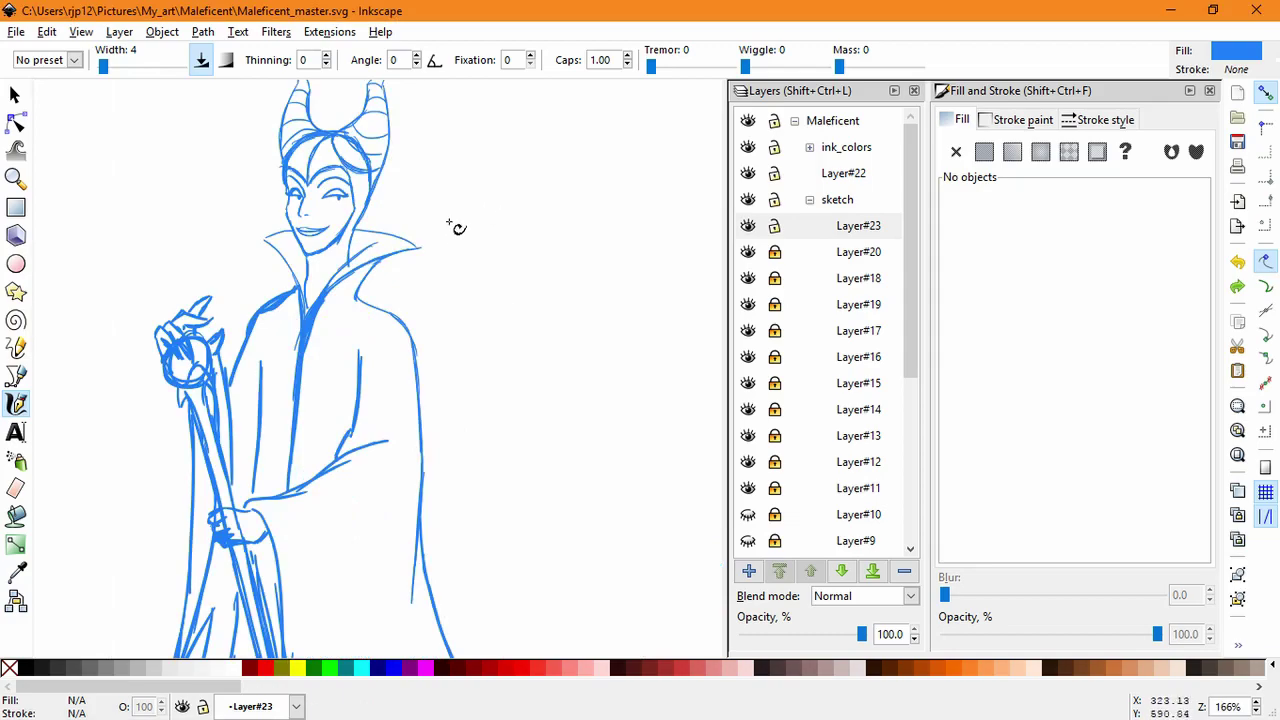
{"action": "mouse_move", "coordinate": [447, 230]}
{"action": "left_mouse_down"}
{"action": "mouse_move", "coordinate": [428, 240]}
{"action": "mouse_move", "coordinate": [448, 226]}
{"action": "left_mouse_up"}
{"action": "scroll", "coordinate": [430, 315], "scroll_direction": "up", "scroll_amount": 1, "text": "ctrl"}
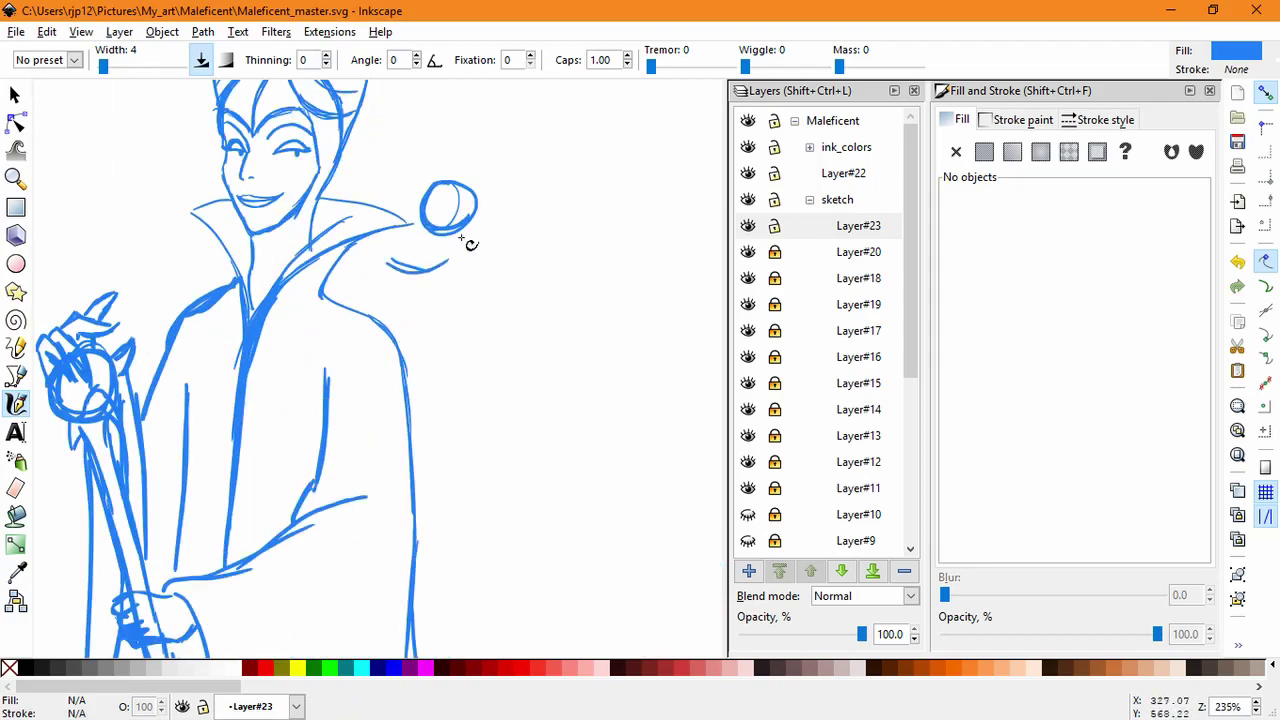
{"action": "key", "text": "ctrl+z"}
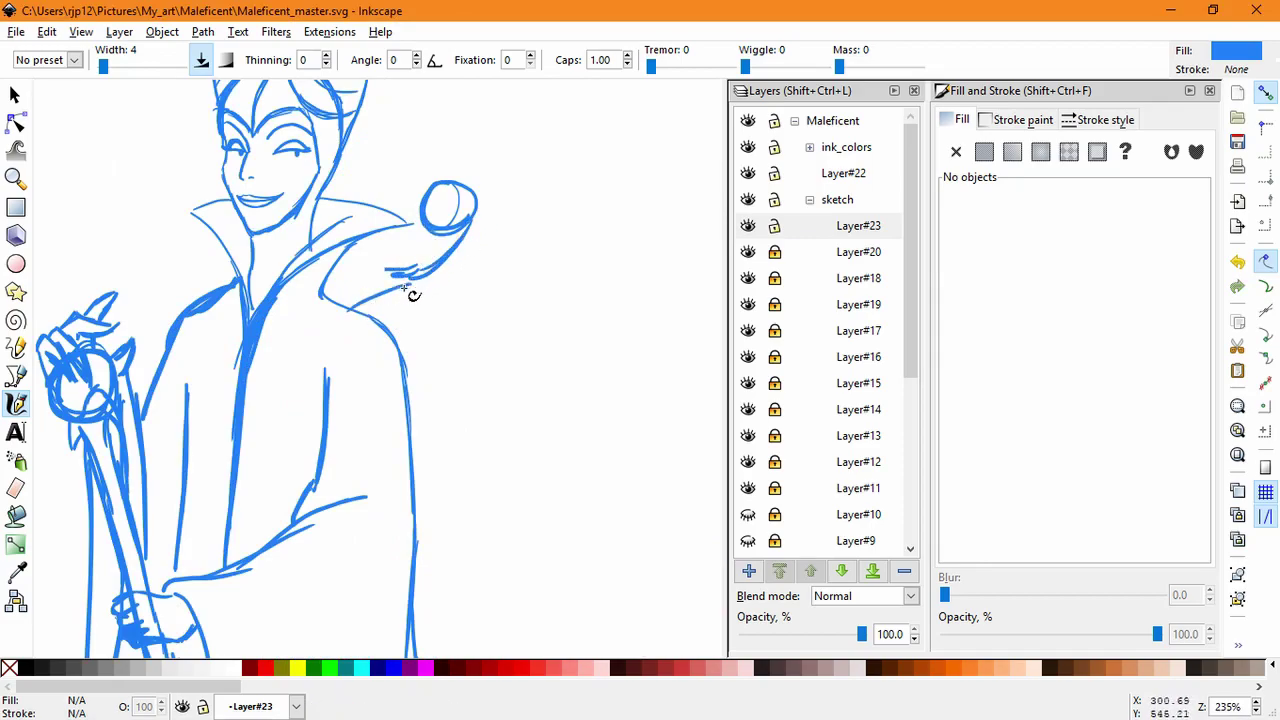
{"action": "mouse_move", "coordinate": [399, 237]}
{"action": "left_mouse_down"}
{"action": "mouse_move", "coordinate": [321, 283]}
{"action": "mouse_move", "coordinate": [345, 271]}
{"action": "left_mouse_up"}
{"action": "left_click_drag", "start_coordinate": [366, 190], "coordinate": [405, 228]}
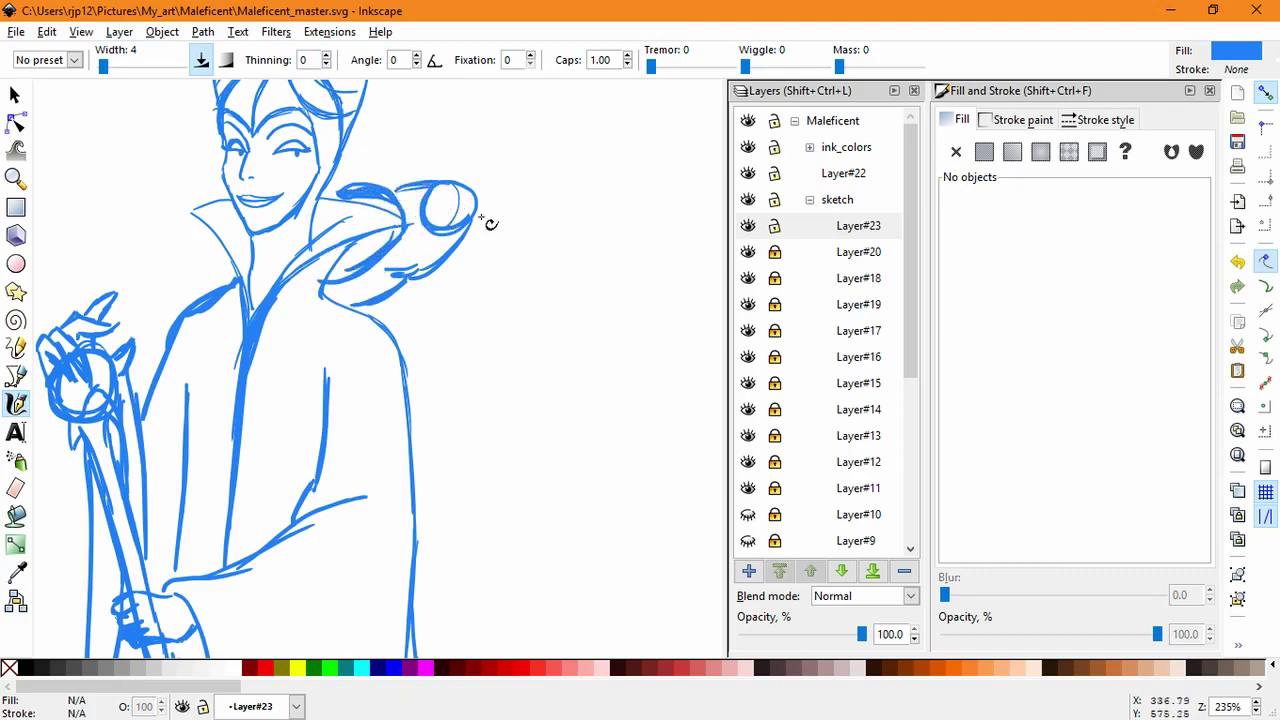
Step: Add another layer above the current one and sketch the raven's pointed beak with a short mouth line
{"action": "left_click", "coordinate": [749, 571]}
{"action": "left_click", "coordinate": [730, 428]}
{"action": "scroll", "coordinate": [527, 293], "scroll_direction": "up", "scroll_amount": 1}
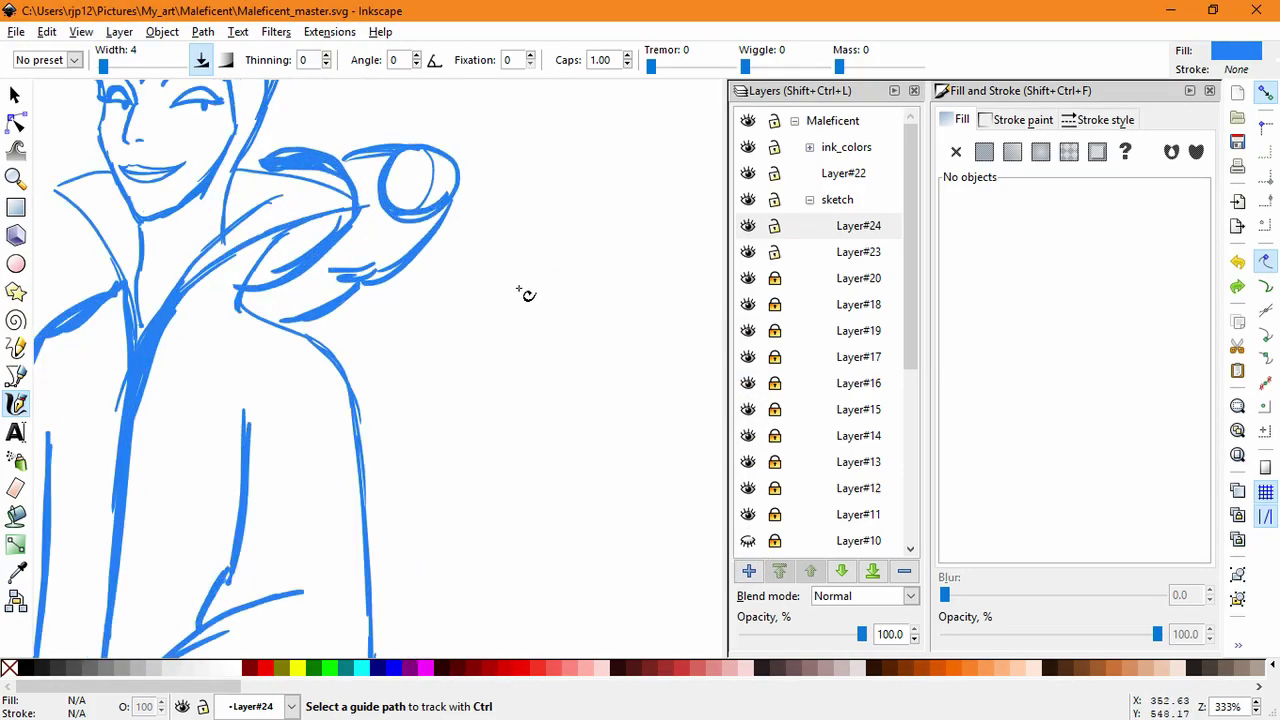
{"action": "scroll", "coordinate": [420, 288], "scroll_direction": "up", "scroll_amount": 1}
{"action": "left_click_drag", "start_coordinate": [402, 277], "coordinate": [450, 288]}
{"action": "left_click_drag", "start_coordinate": [334, 258], "coordinate": [372, 281]}
{"action": "mouse_move", "coordinate": [338, 260]}
{"action": "left_mouse_down"}
{"action": "mouse_move", "coordinate": [450, 291]}
{"action": "mouse_move", "coordinate": [506, 288]}
{"action": "left_mouse_up"}
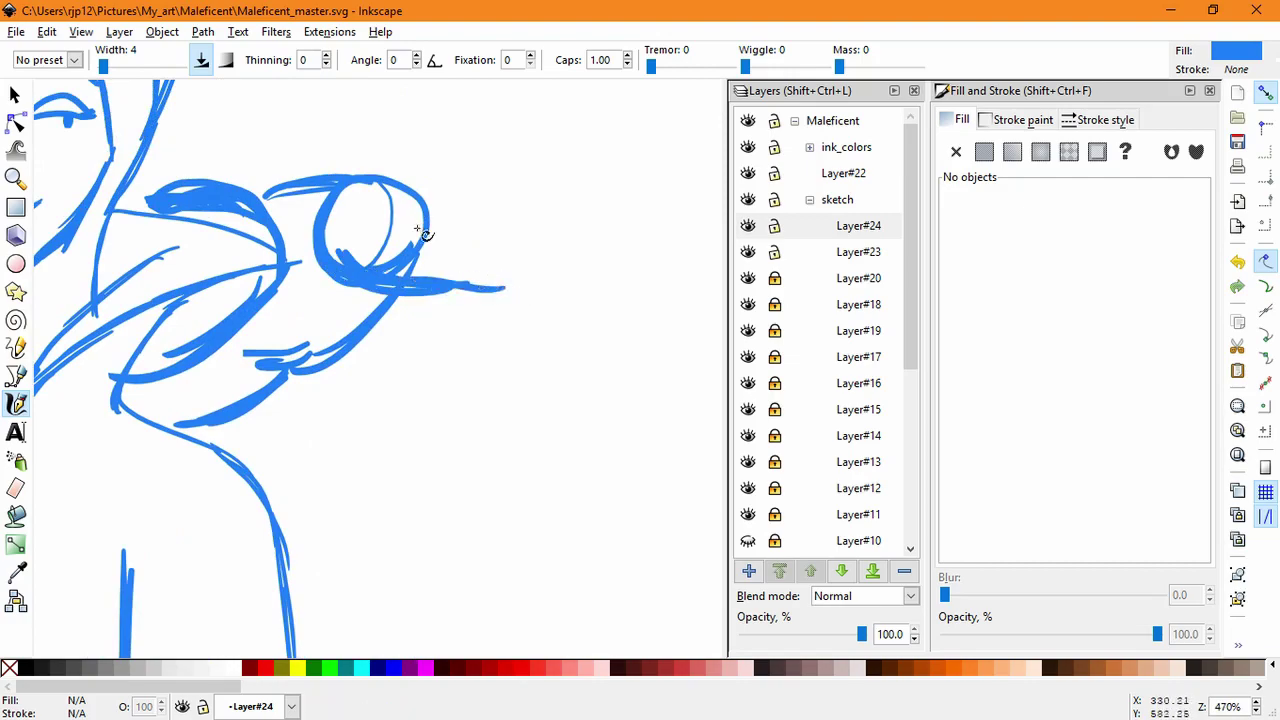
{"action": "left_click_drag", "start_coordinate": [431, 236], "coordinate": [510, 295]}
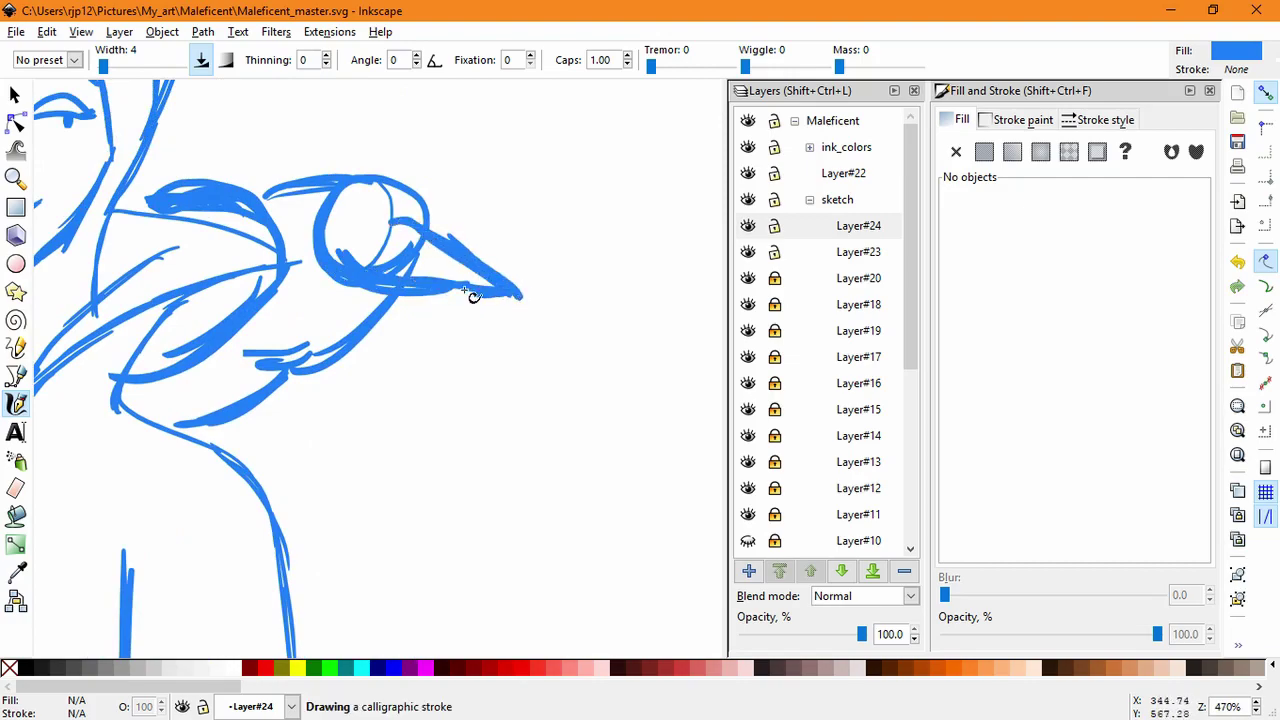
{"action": "left_click_drag", "start_coordinate": [464, 290], "coordinate": [450, 290]}
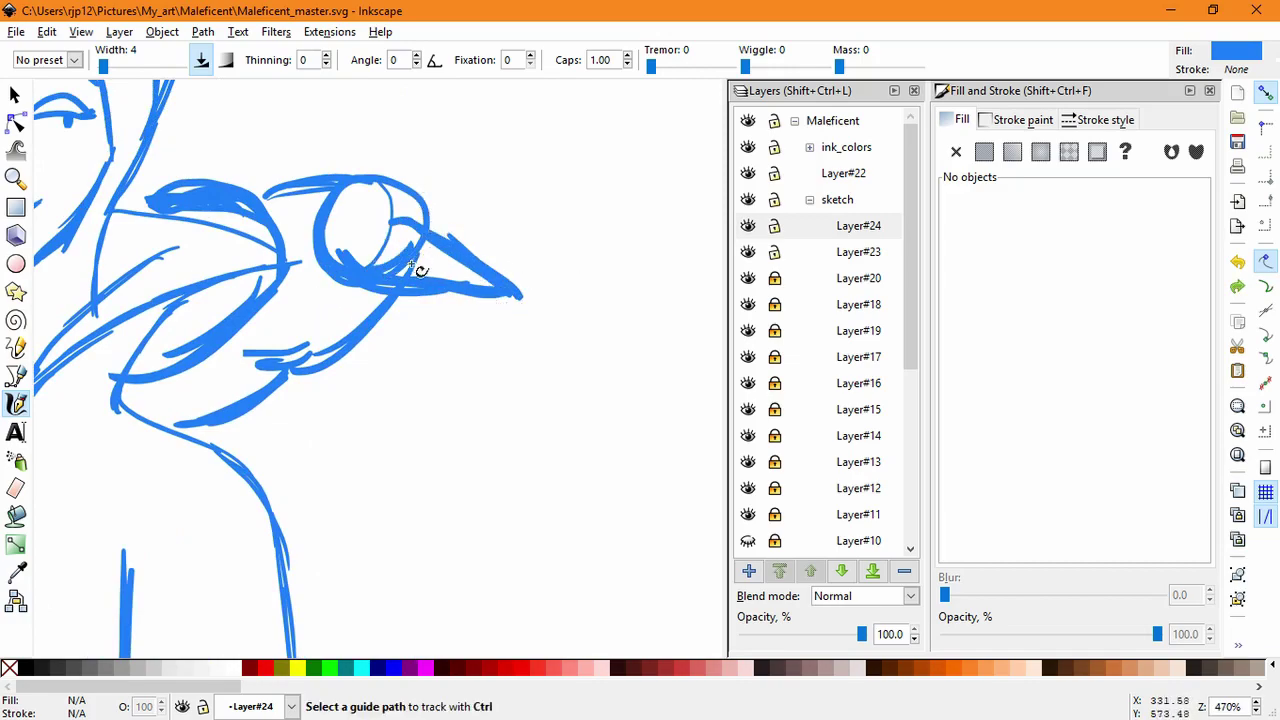
{"action": "left_click_drag", "start_coordinate": [410, 262], "coordinate": [383, 246]}
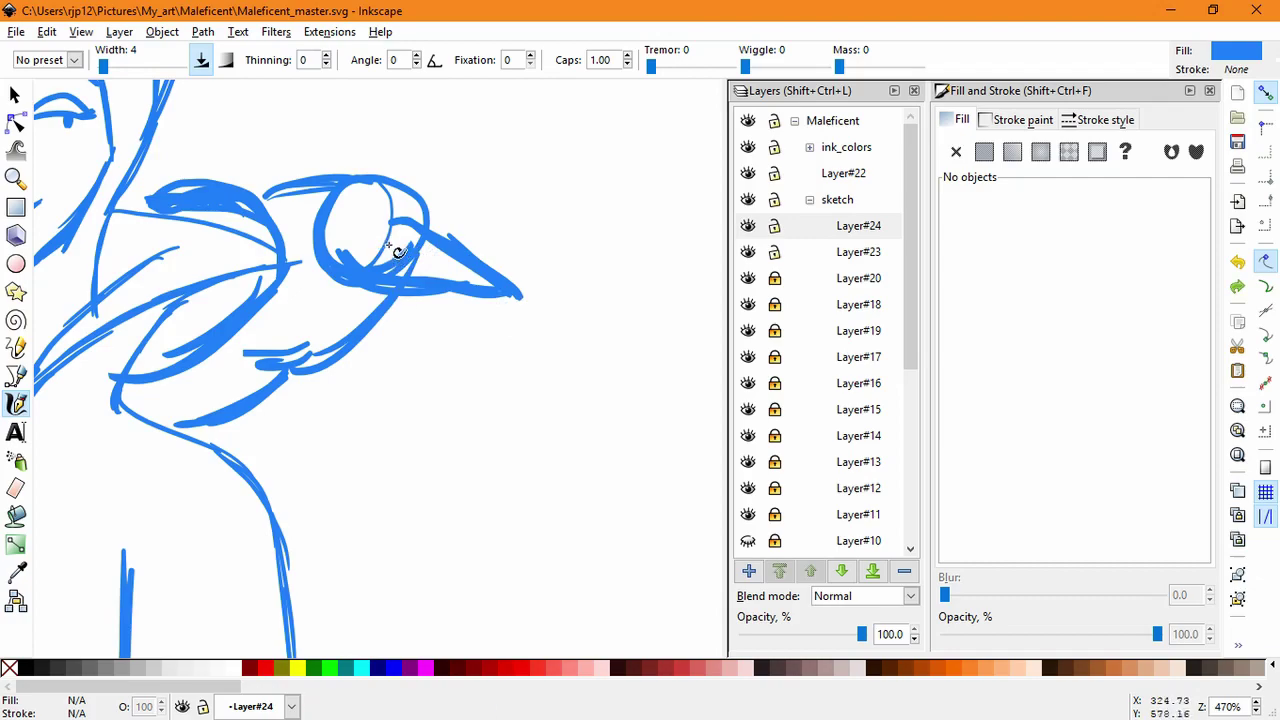
Step: Add a layer above the beak's layer and draw the curved upper lid of the raven's near eye
{"action": "left_click", "coordinate": [748, 571]}
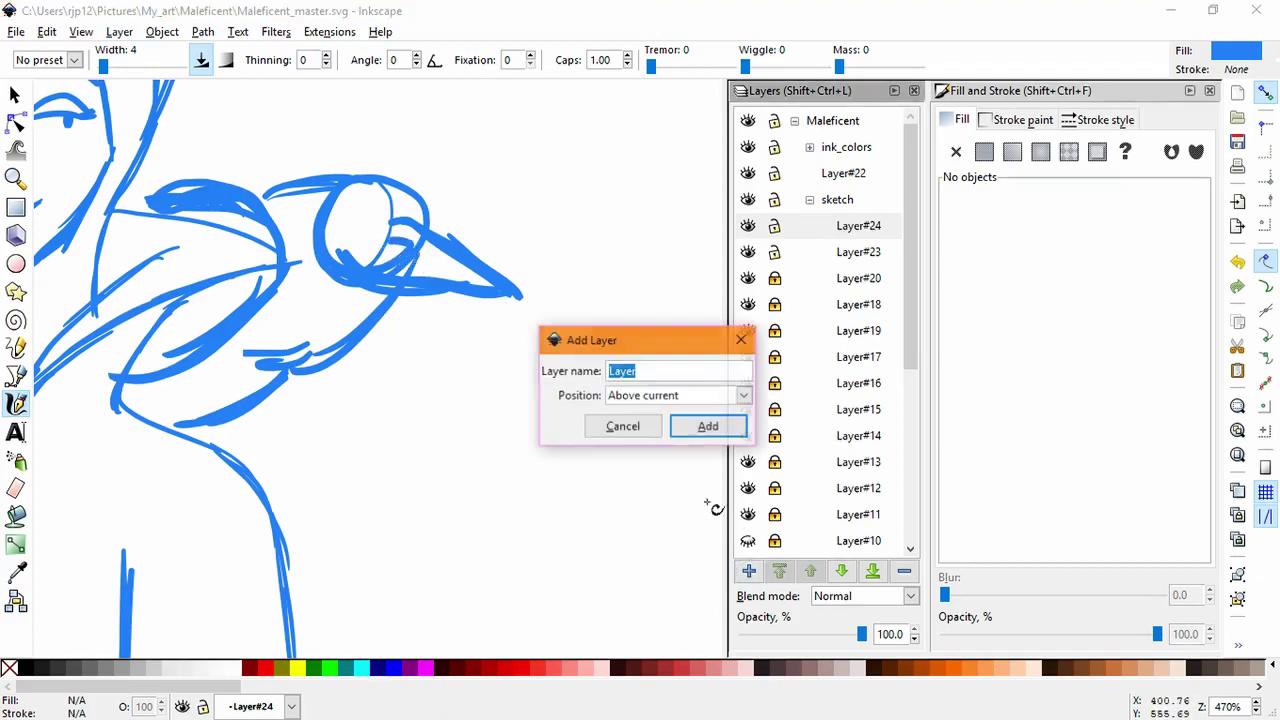
{"action": "left_click", "coordinate": [703, 432]}
{"action": "mouse_move", "coordinate": [388, 216]}
{"action": "left_mouse_down"}
{"action": "mouse_move", "coordinate": [340, 210]}
{"action": "mouse_move", "coordinate": [366, 223]}
{"action": "left_mouse_up"}
{"action": "key", "text": "ctrl+z"}
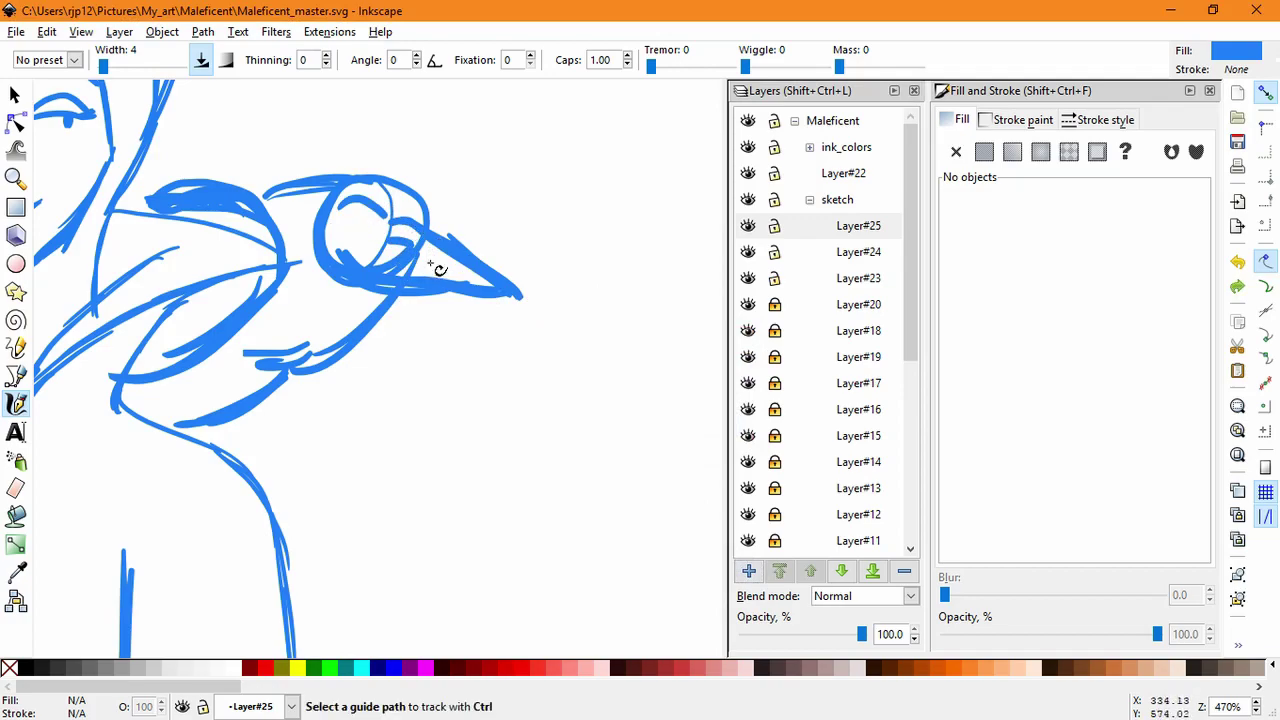
Step: Complete the near eye with a lower lid and pupil, and sketch the far eye and the crest line above the head
{"action": "scroll", "coordinate": [430, 264], "scroll_direction": "up", "scroll_amount": 3}
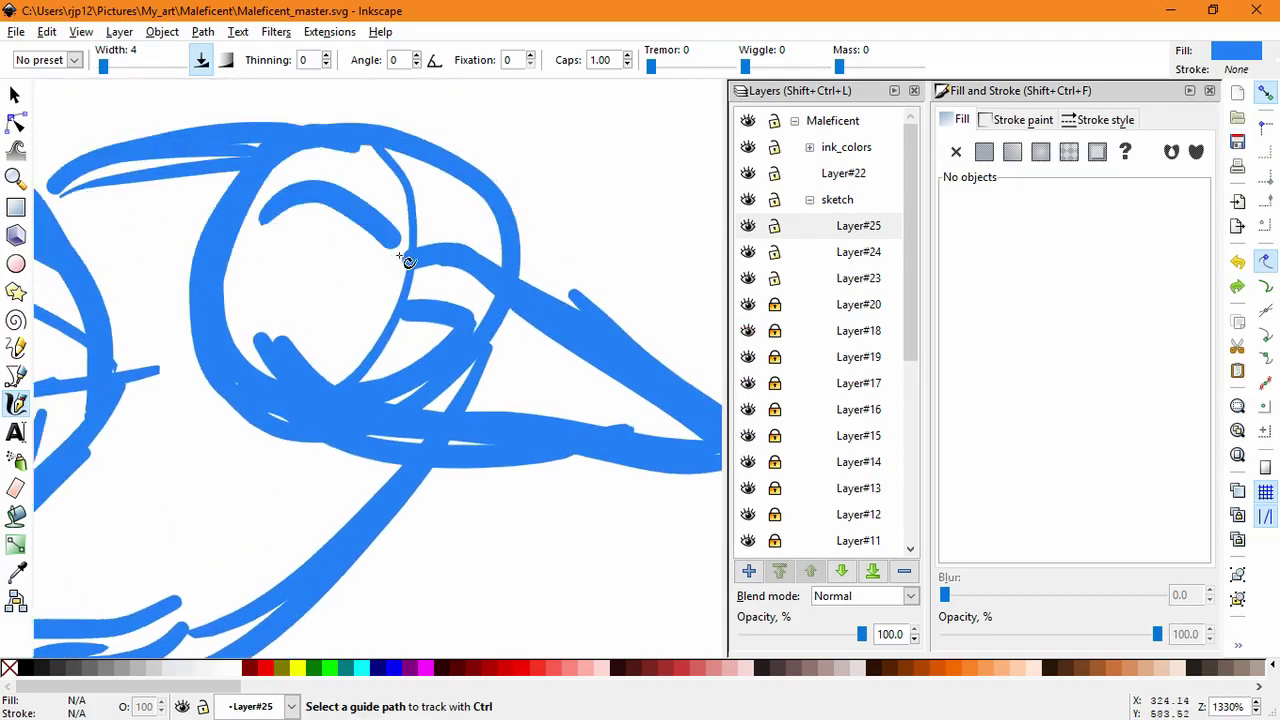
{"action": "left_click_drag", "start_coordinate": [401, 258], "coordinate": [285, 302]}
{"action": "mouse_move", "coordinate": [310, 238]}
{"action": "left_mouse_down"}
{"action": "mouse_move", "coordinate": [311, 288]}
{"action": "mouse_move", "coordinate": [307, 244]}
{"action": "left_mouse_up"}
{"action": "key", "text": "ctrl+z"}
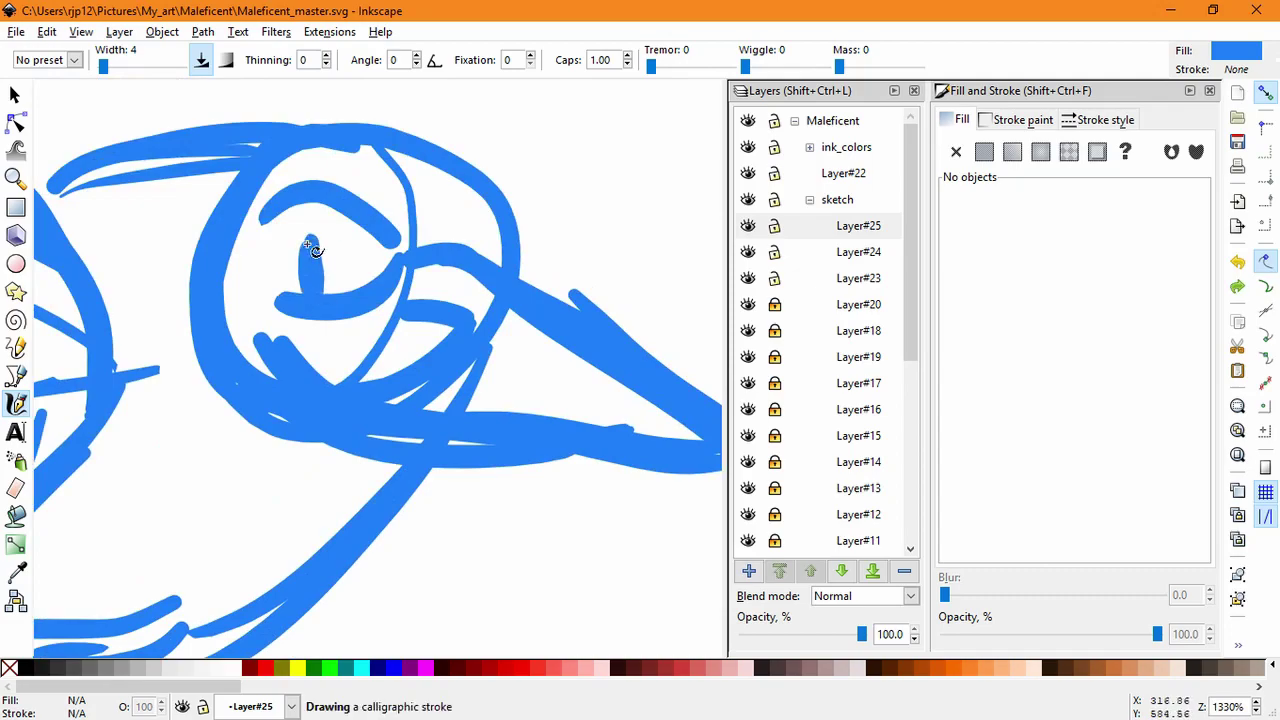
{"action": "left_click_drag", "start_coordinate": [497, 255], "coordinate": [463, 236]}
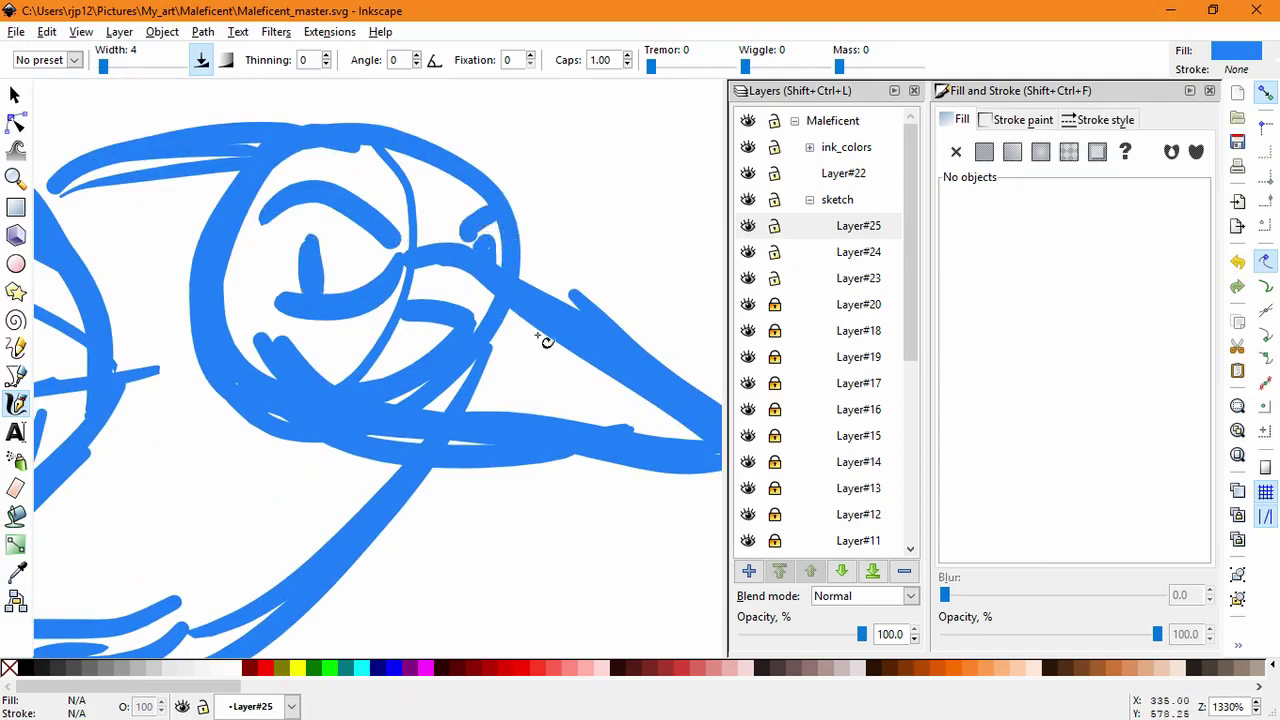
{"action": "left_click_drag", "start_coordinate": [483, 178], "coordinate": [232, 141]}
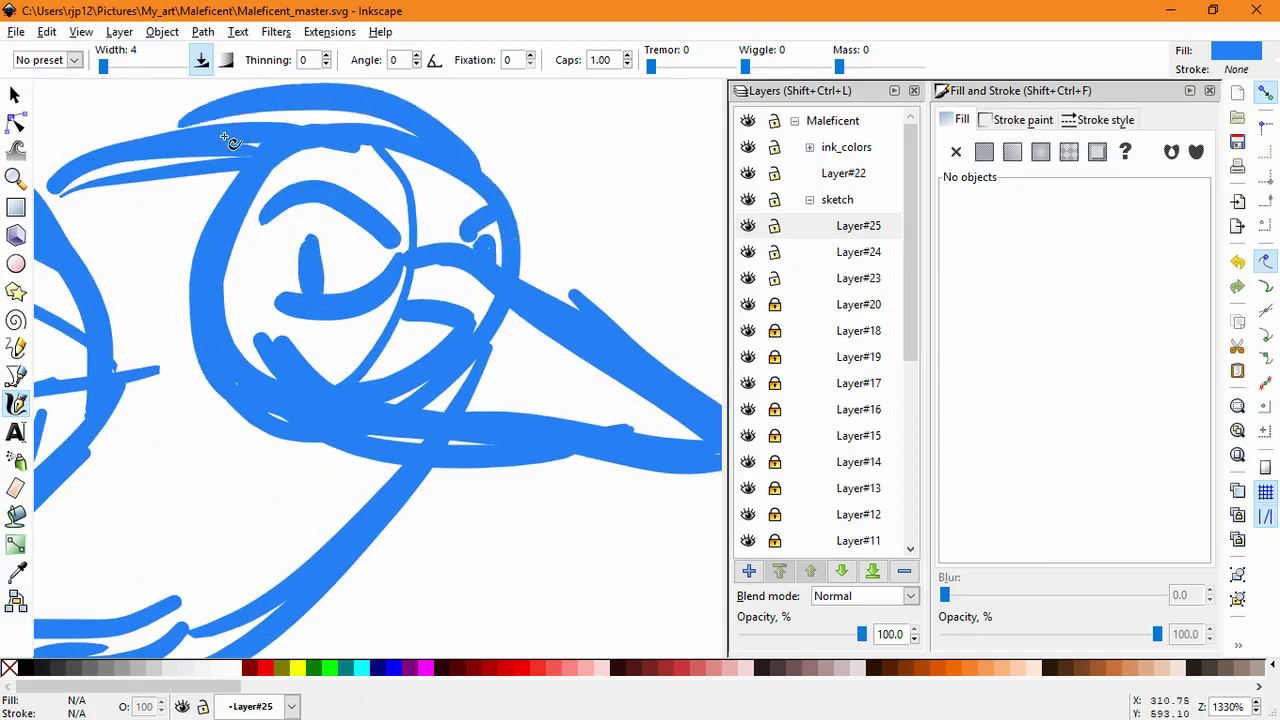
Step: Add a layer directly above Layer#23 and paint a solid patch over the head's guide lines where the beak begins
{"action": "scroll", "coordinate": [189, 353], "scroll_direction": "down", "scroll_amount": 3}
{"action": "left_click_drag", "start_coordinate": [180, 450], "coordinate": [251, 387]}
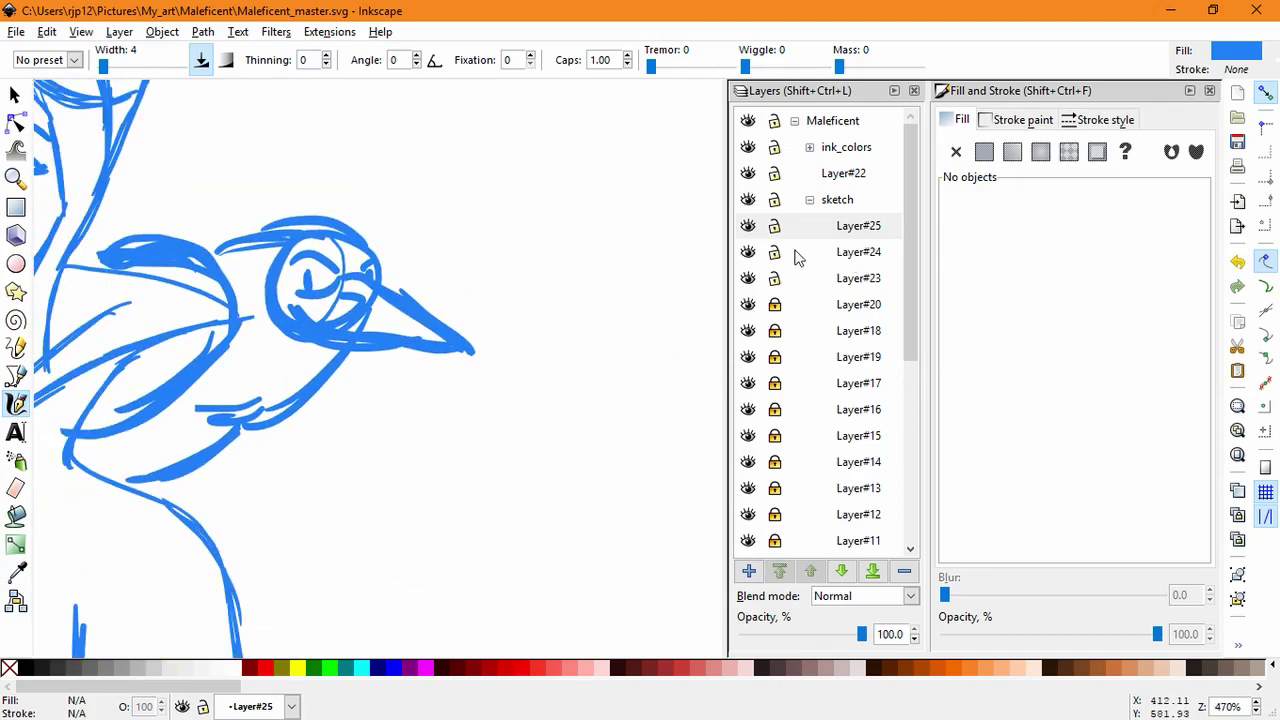
{"action": "left_click", "coordinate": [797, 258]}
{"action": "left_click", "coordinate": [785, 282]}
{"action": "left_click", "coordinate": [749, 570]}
{"action": "left_click", "coordinate": [705, 425]}
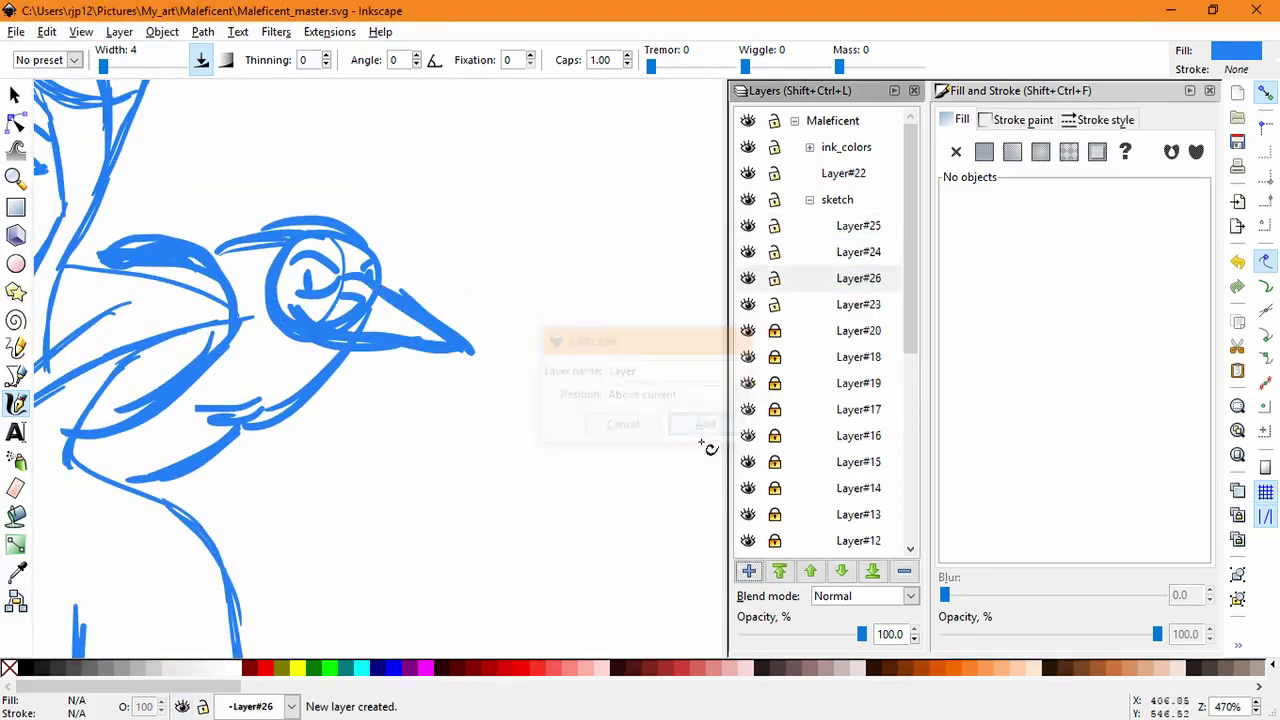
{"action": "mouse_move", "coordinate": [388, 290]}
{"action": "left_mouse_down"}
{"action": "mouse_move", "coordinate": [340, 330]}
{"action": "mouse_move", "coordinate": [383, 314]}
{"action": "mouse_move", "coordinate": [325, 340]}
{"action": "left_mouse_up"}
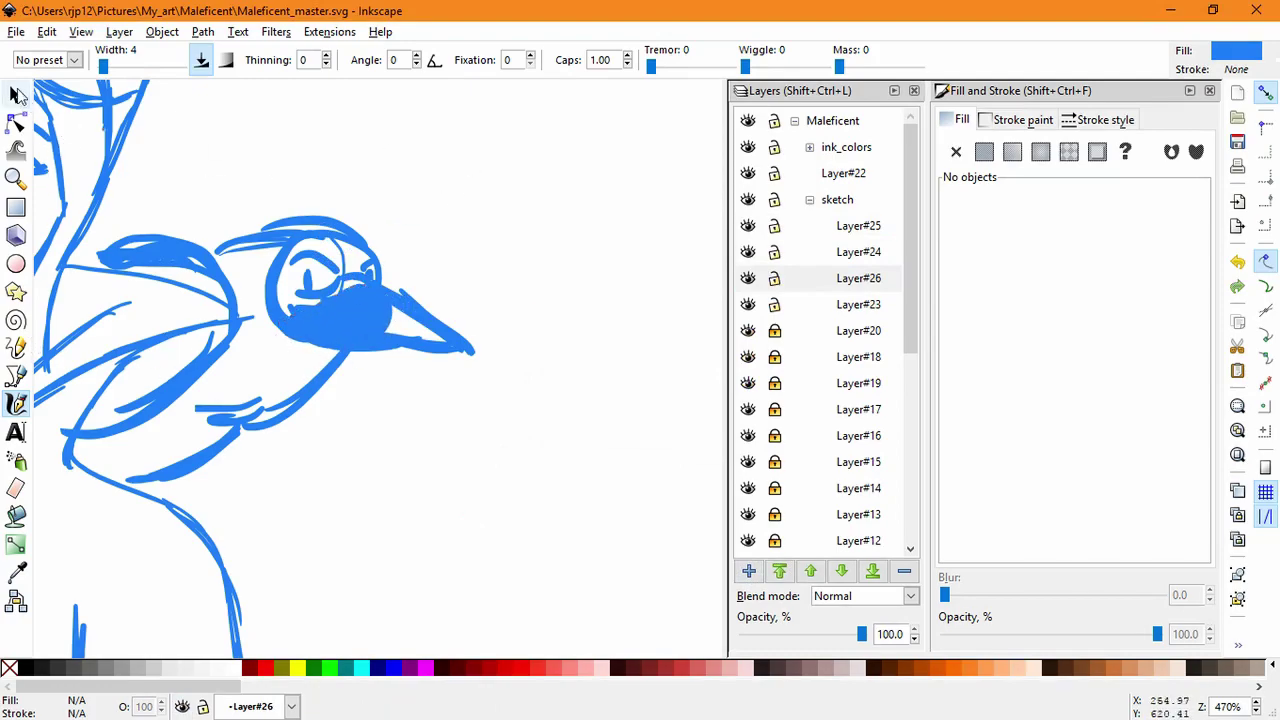
Step: Fill the patch with white (ffffffff) and narrow it to 19.661 px so it clears the back of the head
{"action": "left_click", "coordinate": [17, 93]}
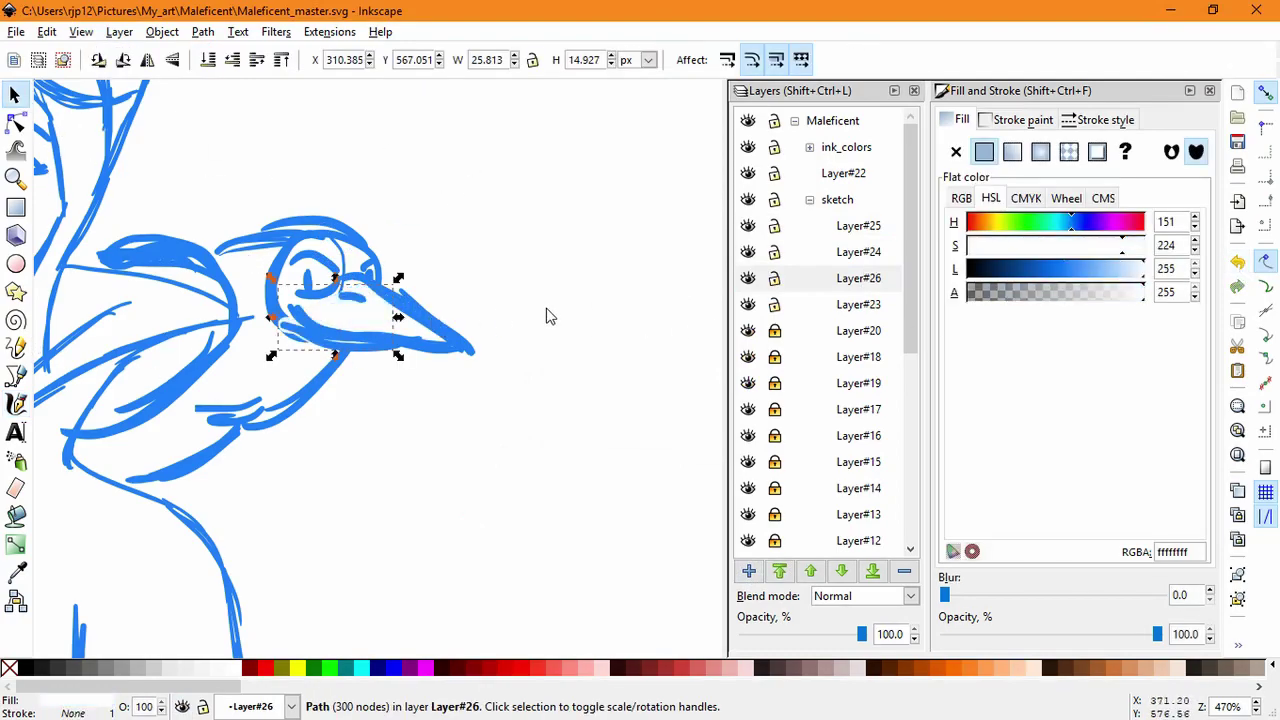
{"action": "left_click_drag", "start_coordinate": [271, 317], "coordinate": [300, 320]}
{"action": "key", "text": "Escape"}
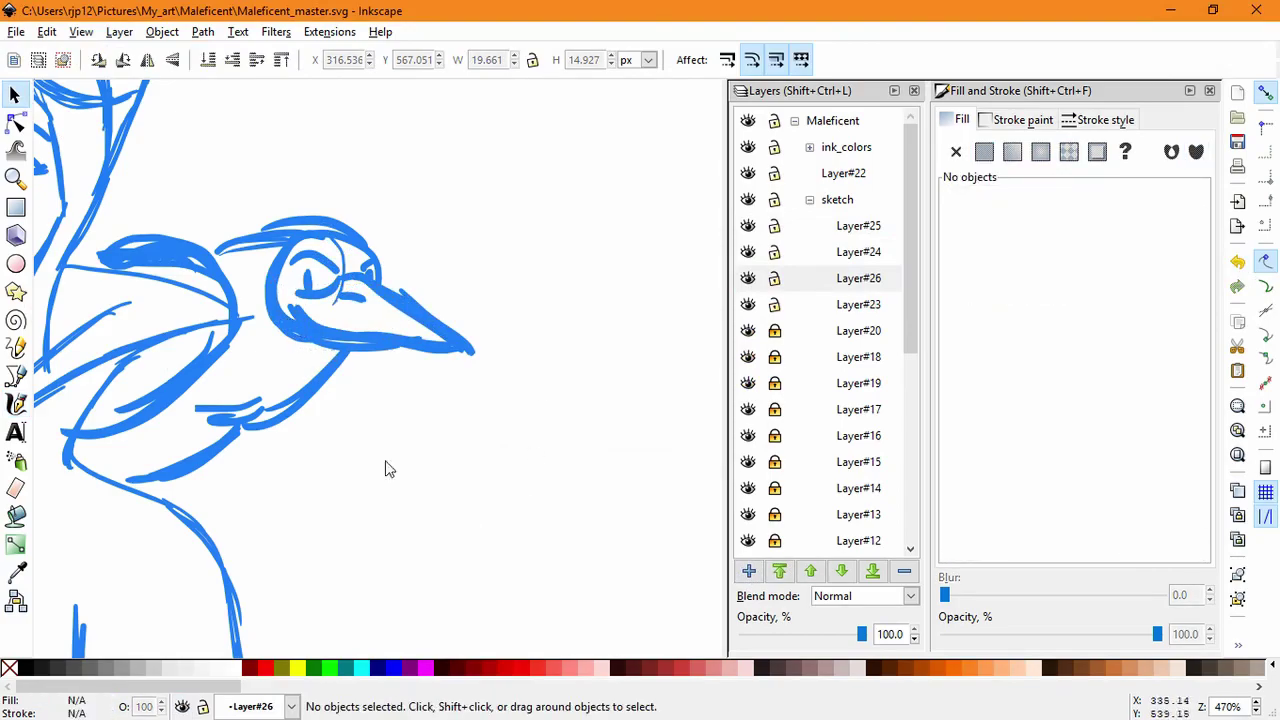
{"action": "left_click_drag", "start_coordinate": [355, 260], "coordinate": [540, 223]}
{"action": "key", "text": "ctrl+z"}
{"action": "left_click", "coordinate": [351, 318]}
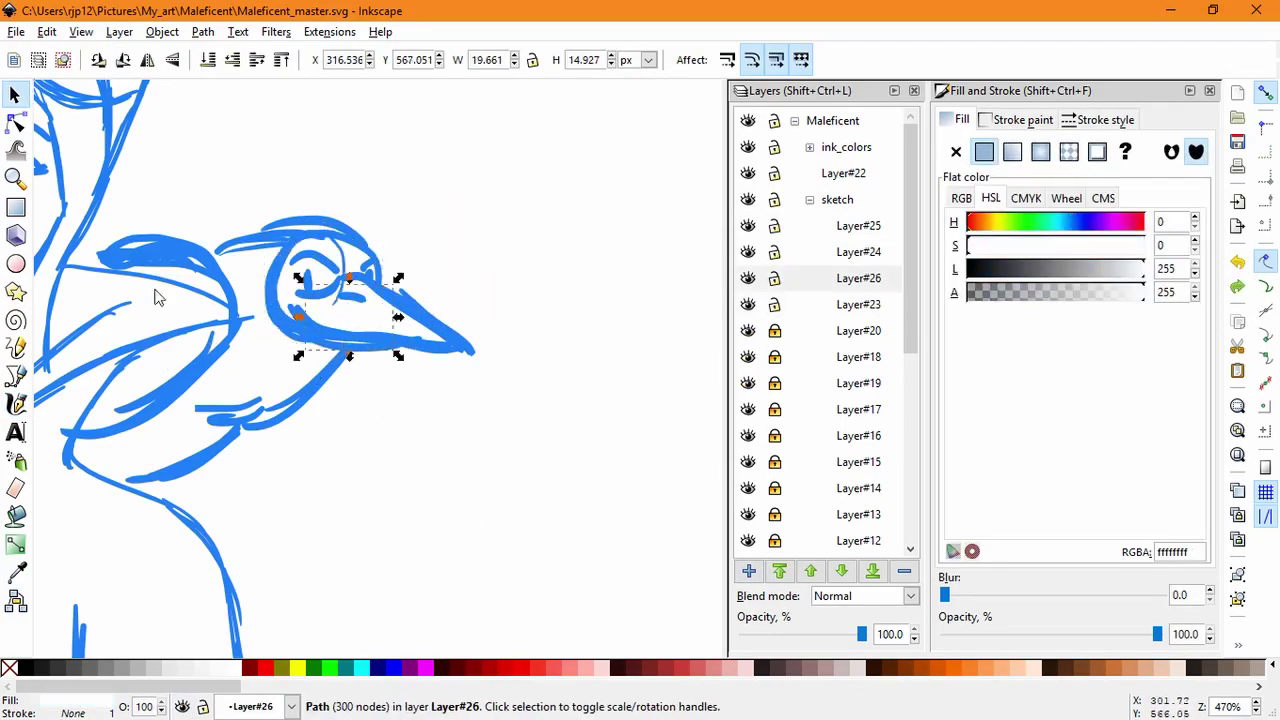
Step: Cover the remaining curved guide line inside the raven's head with white calligraphic strokes
{"action": "left_click", "coordinate": [18, 404]}
{"action": "mouse_move", "coordinate": [337, 303]}
{"action": "left_mouse_down"}
{"action": "mouse_move", "coordinate": [342, 283]}
{"action": "mouse_move", "coordinate": [343, 296]}
{"action": "left_mouse_up"}
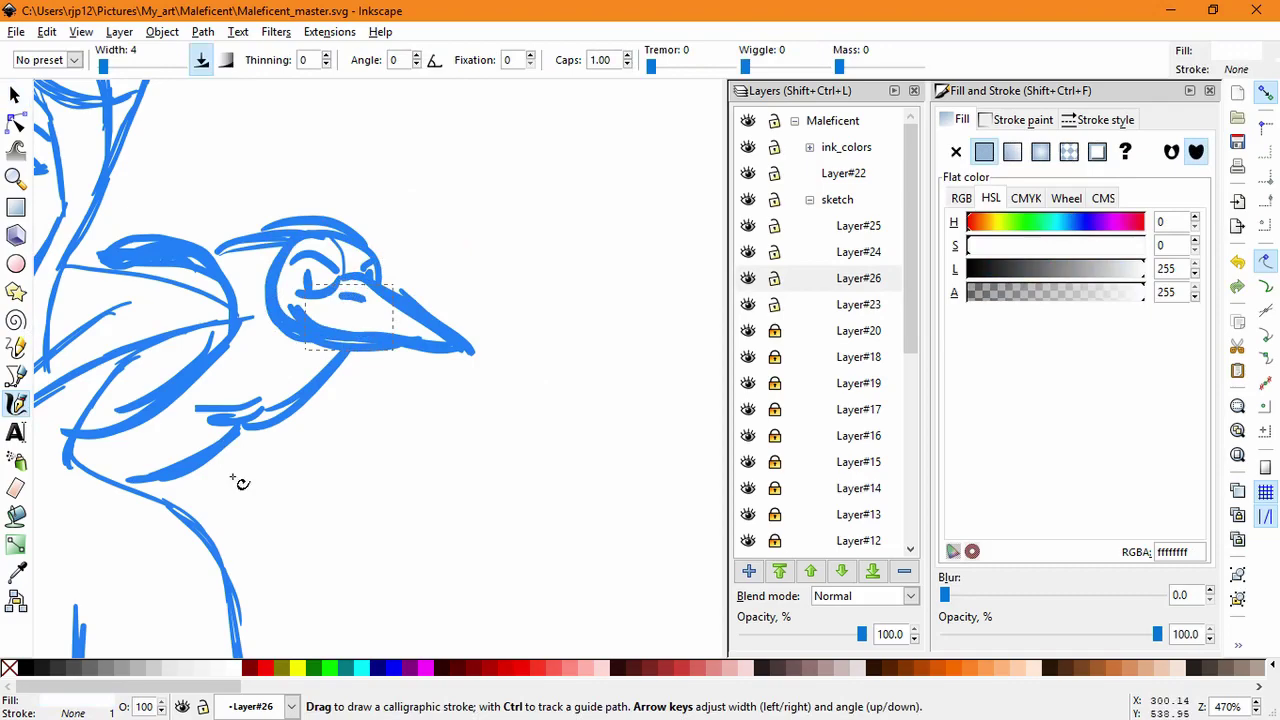
{"action": "left_click_drag", "start_coordinate": [331, 237], "coordinate": [342, 291]}
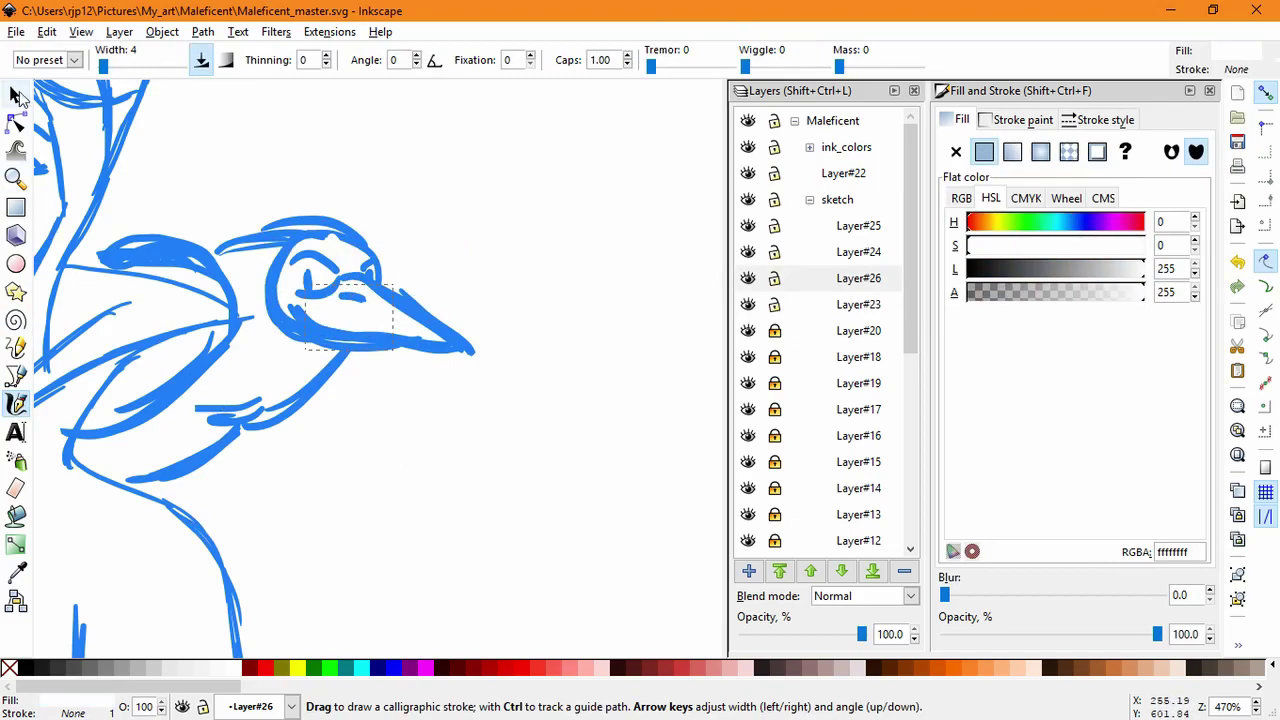
Step: Sample the sketch's blue as the drawing colour and add a new layer above Layer#24 for calligraphic strokes
{"action": "key", "text": "d"}
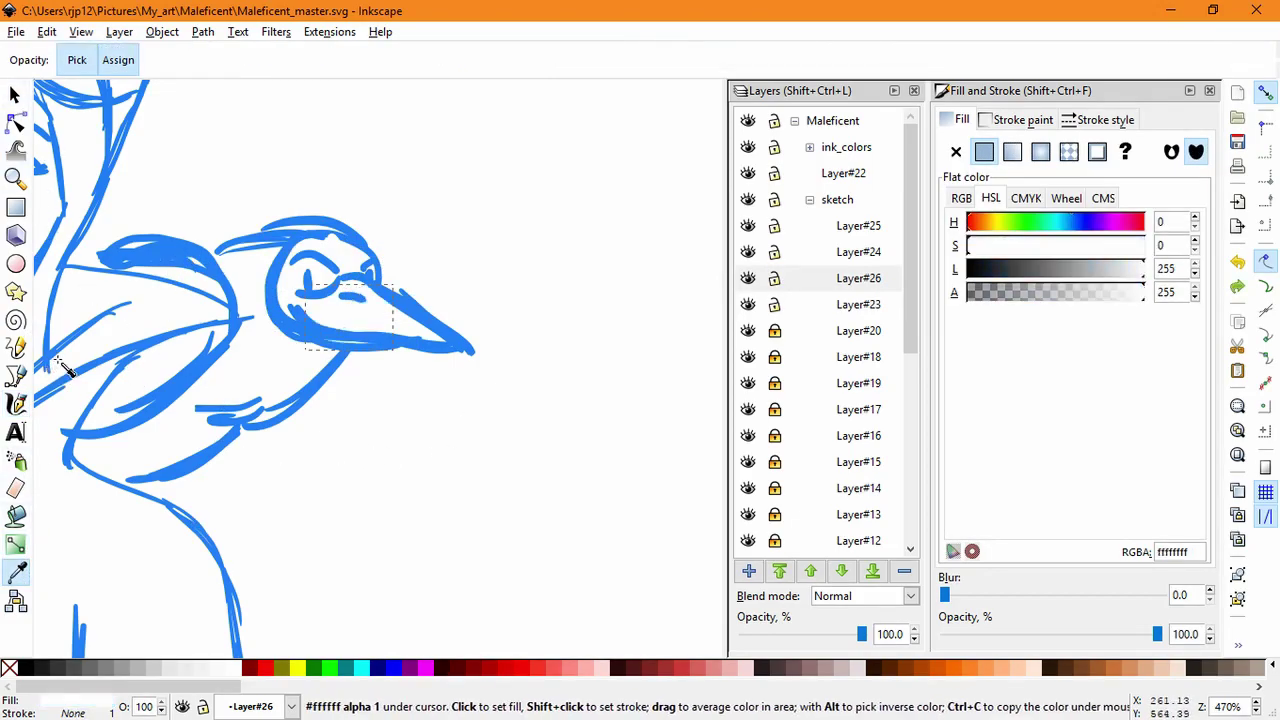
{"action": "left_click", "coordinate": [237, 297]}
{"action": "left_click", "coordinate": [15, 94]}
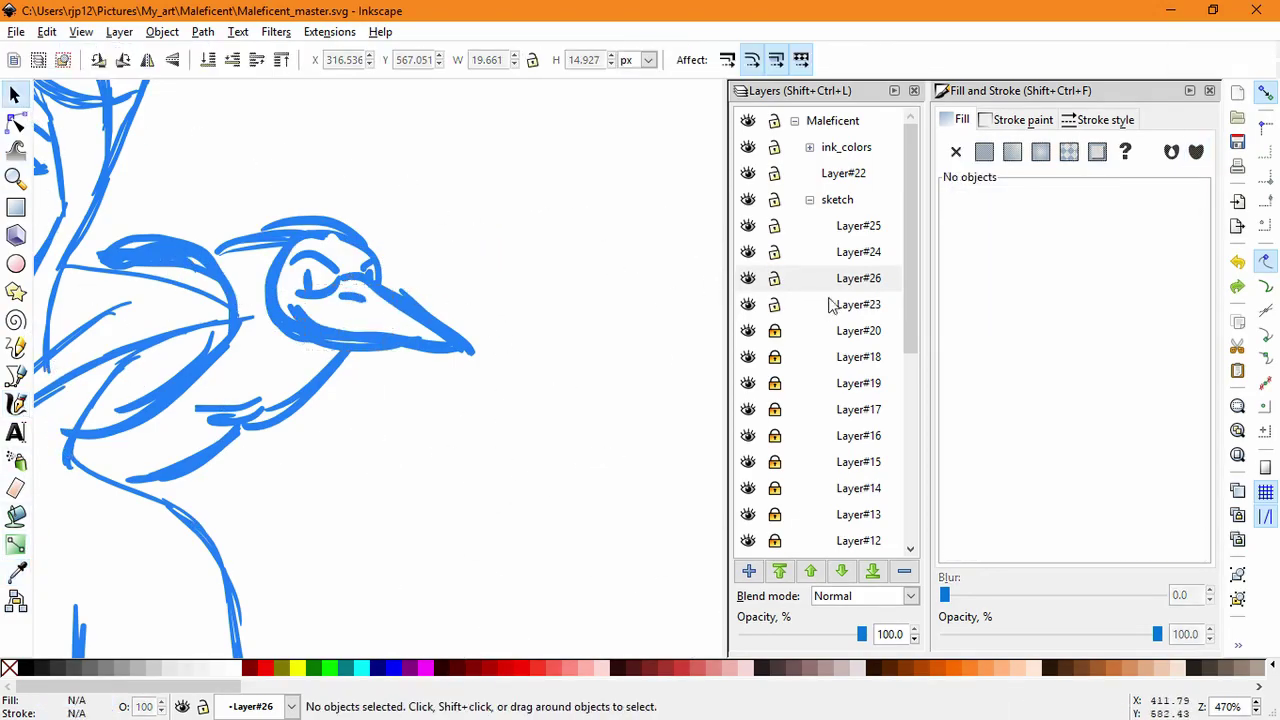
{"action": "left_click", "coordinate": [806, 228]}
{"action": "left_click", "coordinate": [823, 254]}
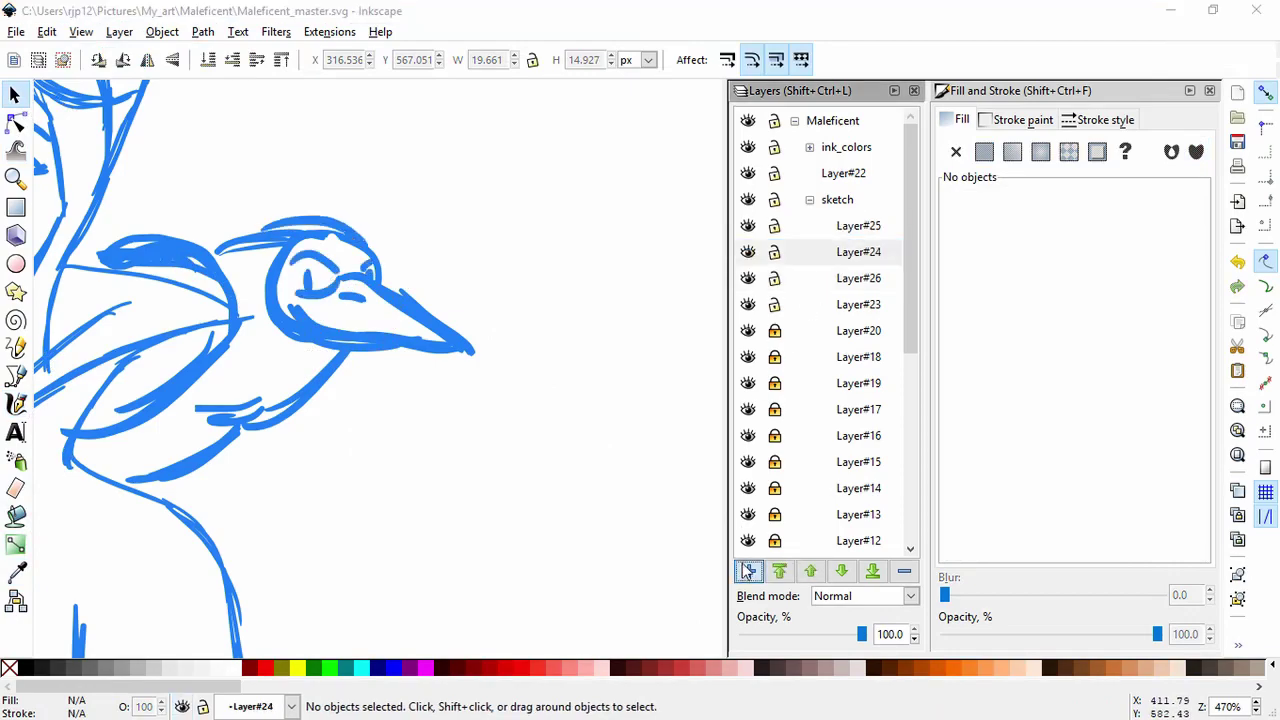
{"action": "left_click", "coordinate": [749, 570]}
{"action": "left_click", "coordinate": [712, 432]}
{"action": "left_click", "coordinate": [15, 403]}
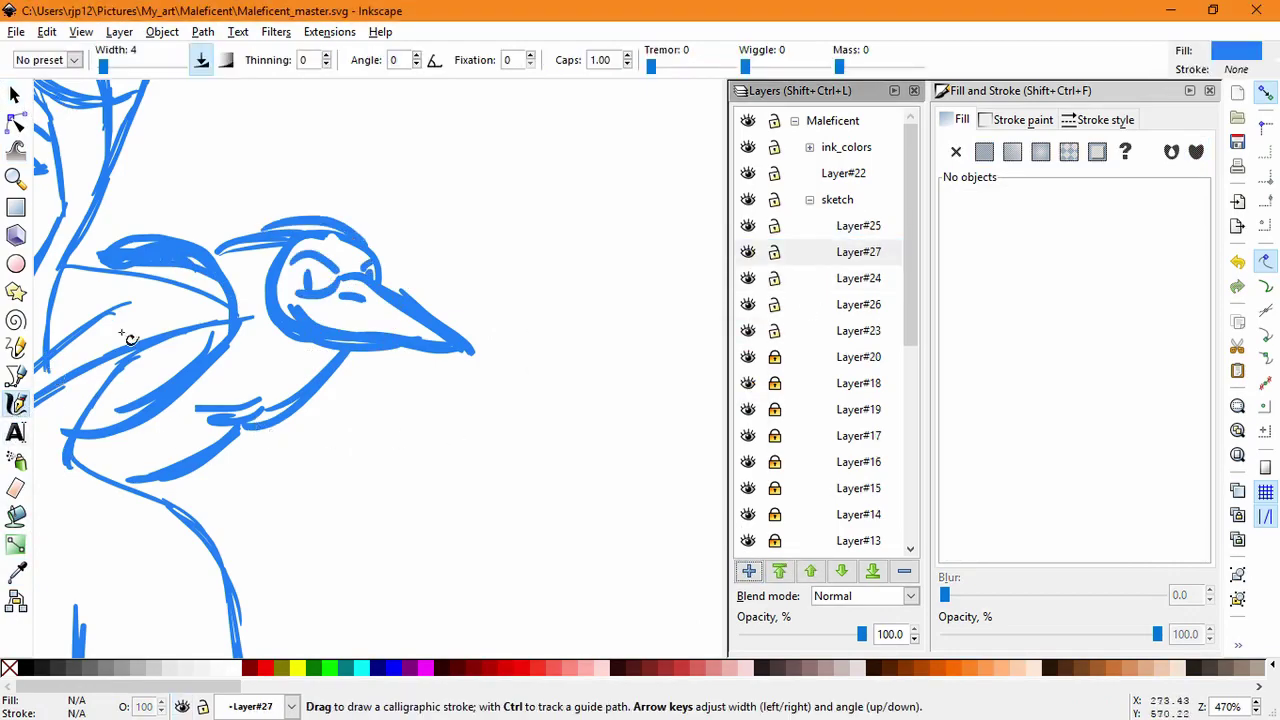
Step: Toggle the visibility of Layer#26 and Layer#23 to check which strokes each one holds
{"action": "left_click", "coordinate": [748, 304]}
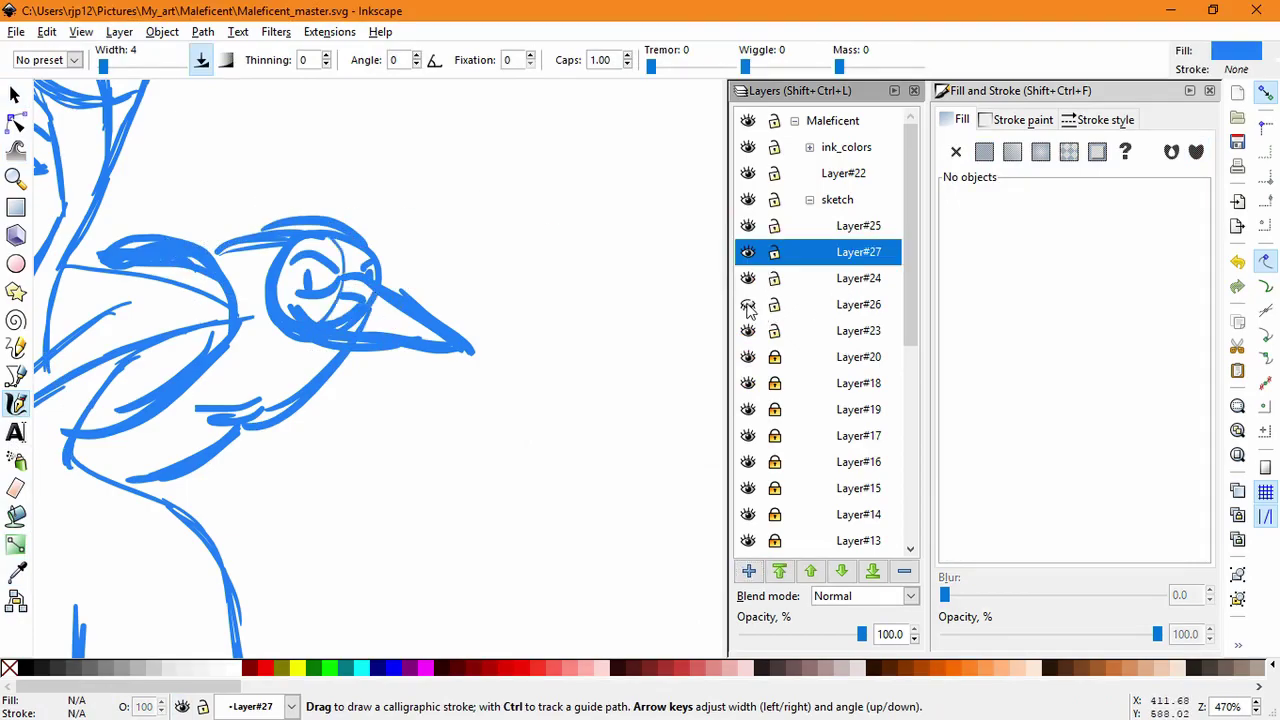
{"action": "left_click", "coordinate": [753, 310]}
{"action": "left_click", "coordinate": [748, 325]}
{"action": "left_click", "coordinate": [748, 325]}
Step: Activate Layer#23 and lock Layer#22 to keep its objects out of the raven's wing selection
{"action": "left_click", "coordinate": [788, 331]}
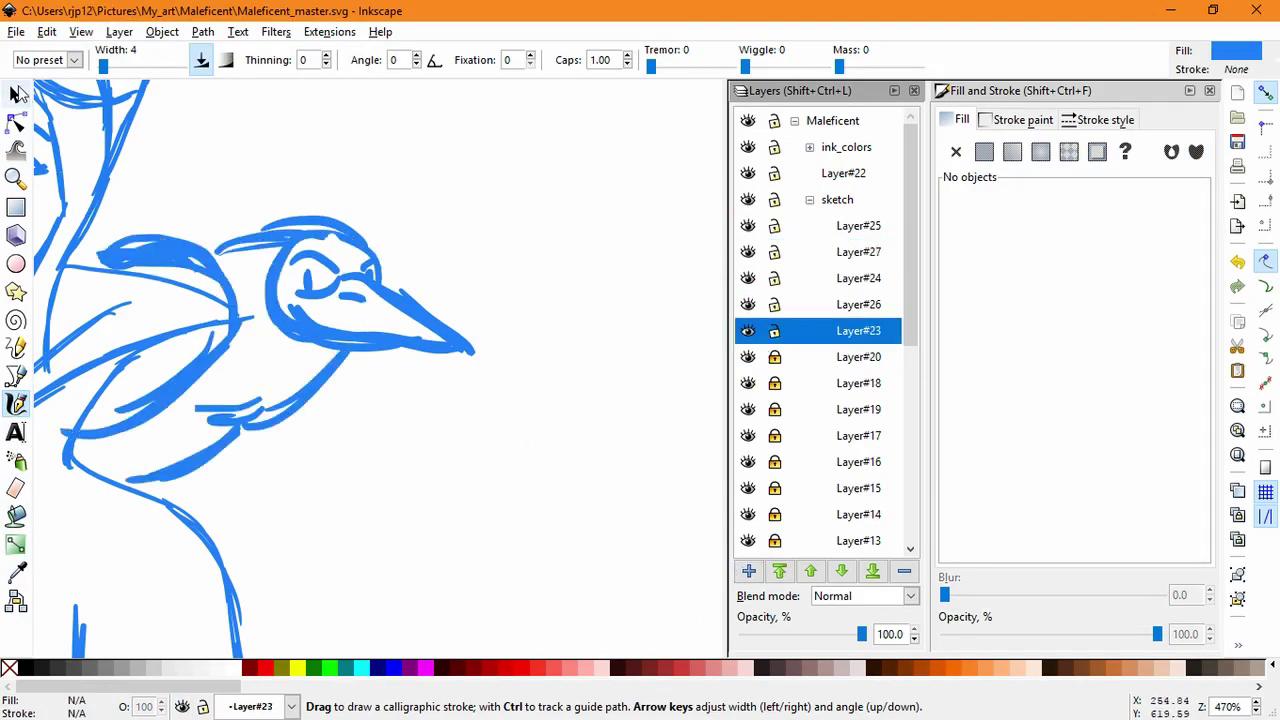
{"action": "left_click", "coordinate": [15, 96]}
{"action": "left_click_drag", "start_coordinate": [69, 196], "coordinate": [256, 458]}
{"action": "left_click", "coordinate": [175, 432]}
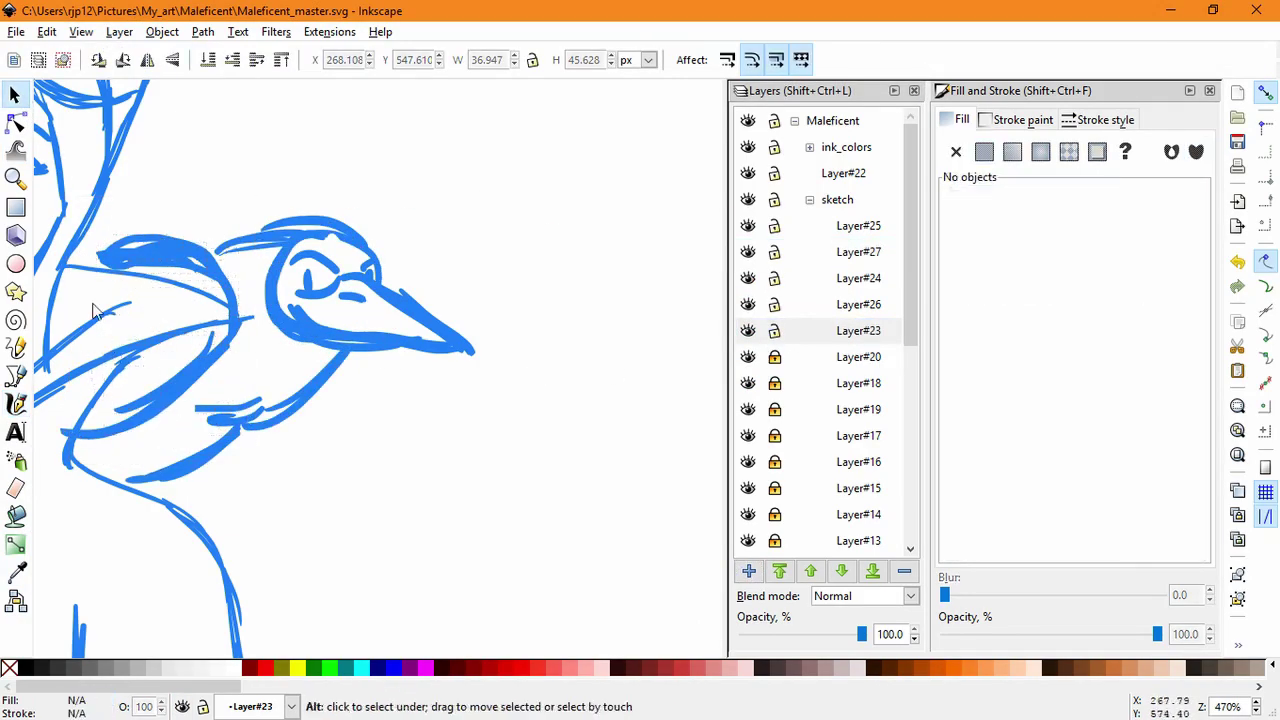
{"action": "mouse_move", "coordinate": [93, 298]}
{"action": "left_mouse_down"}
{"action": "mouse_move", "coordinate": [157, 360]}
{"action": "mouse_move", "coordinate": [234, 374]}
{"action": "left_mouse_up"}
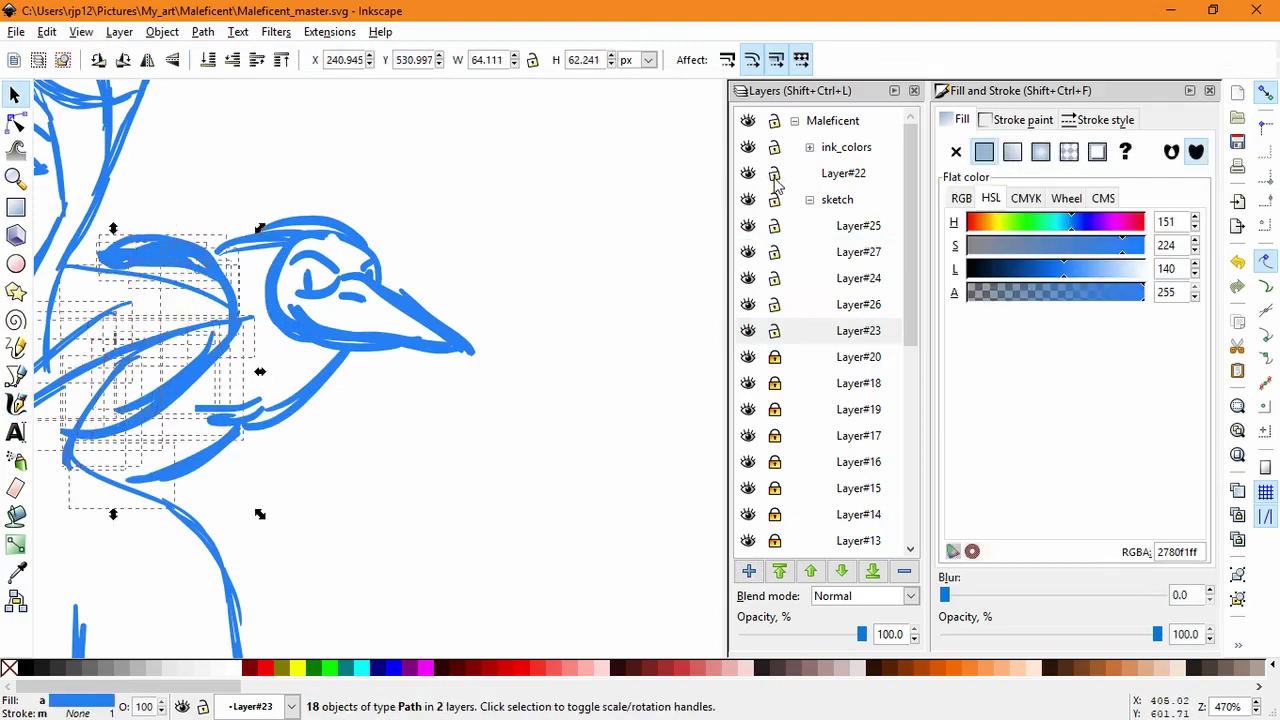
{"action": "key", "text": "Escape"}
Step: Select the seven wing strokes on Layer#23 and skew them vertically to raise the raven's shoulder, giving a height of 50.079 px
{"action": "mouse_move", "coordinate": [112, 225]}
{"action": "left_mouse_down"}
{"action": "mouse_move", "coordinate": [186, 214]}
{"action": "mouse_move", "coordinate": [273, 248]}
{"action": "left_mouse_up"}
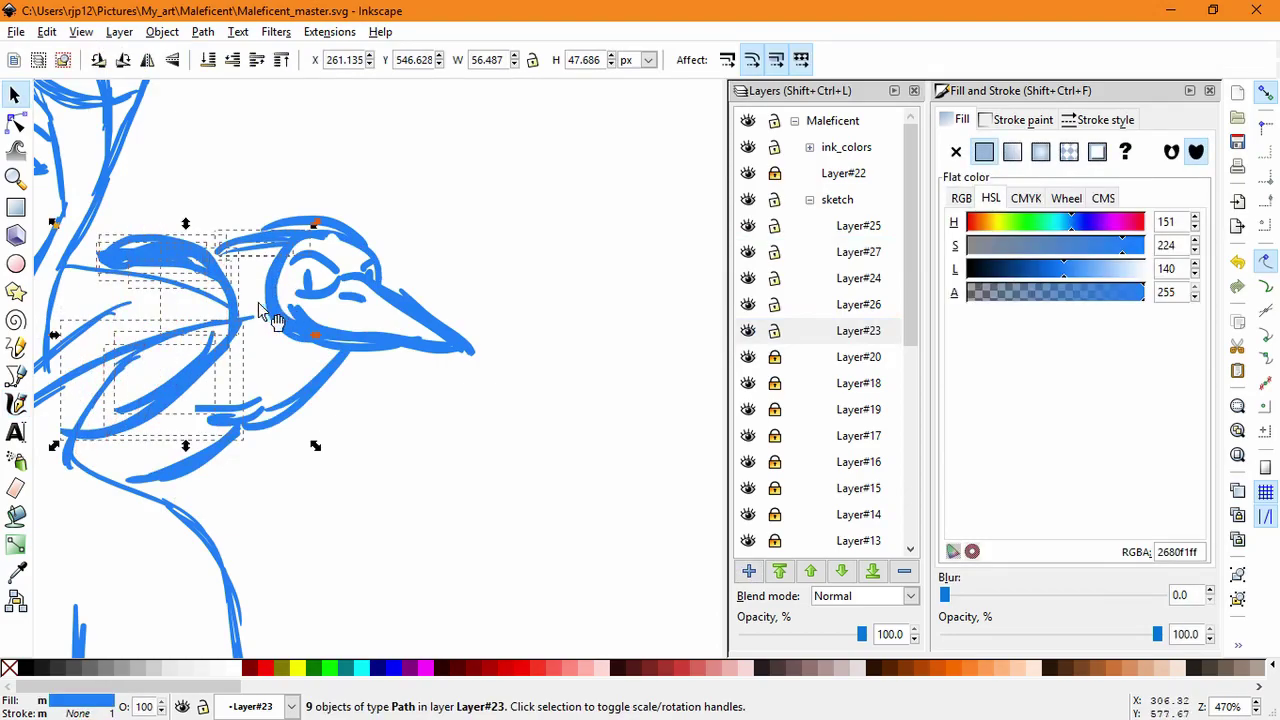
{"action": "key", "text": "Escape"}
{"action": "mouse_move", "coordinate": [70, 410]}
{"action": "left_mouse_down"}
{"action": "mouse_move", "coordinate": [214, 337]}
{"action": "mouse_move", "coordinate": [113, 281]}
{"action": "mouse_move", "coordinate": [122, 275]}
{"action": "left_mouse_up"}
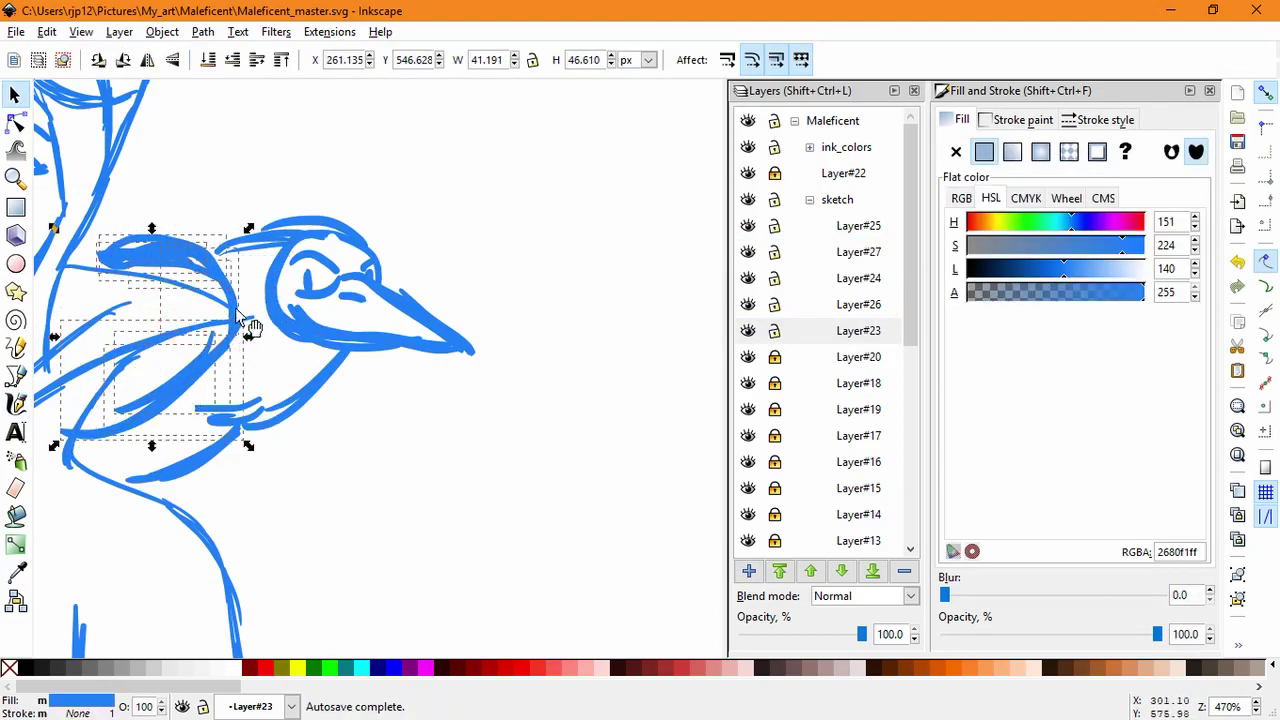
{"action": "left_click_drag", "start_coordinate": [251, 326], "coordinate": [249, 305]}
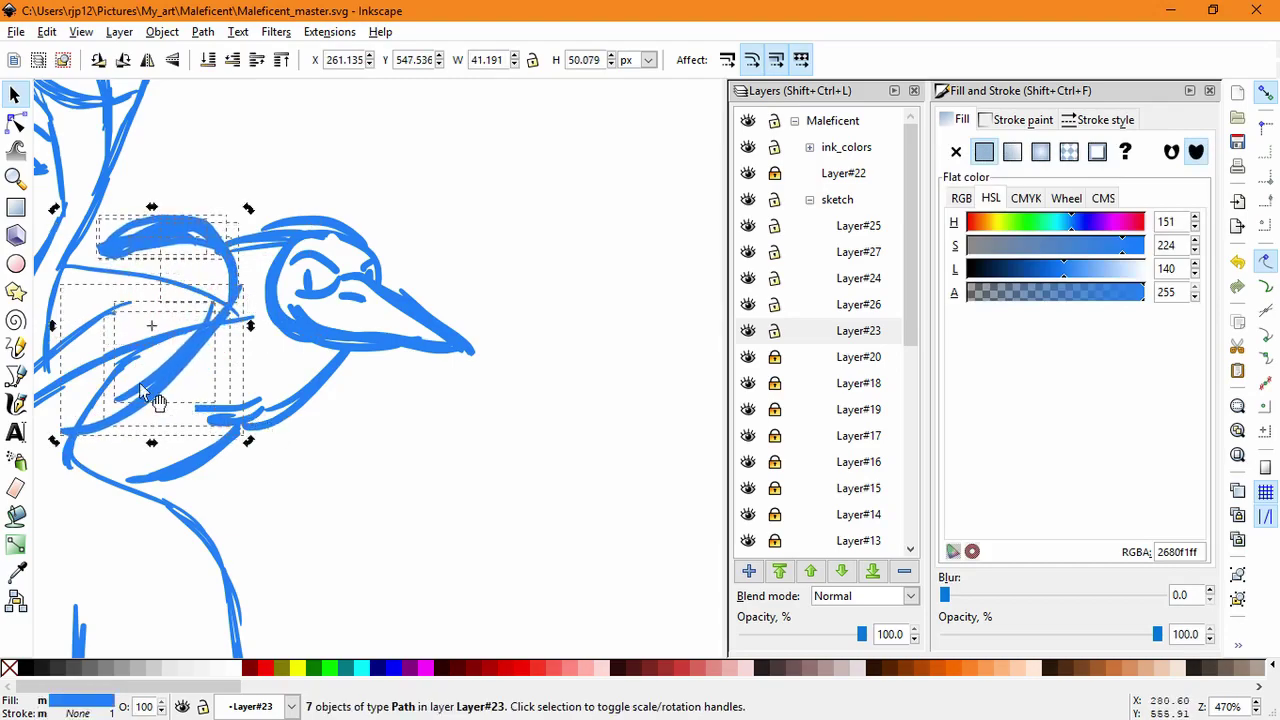
Step: Draw a short arched calligraphic stroke between the raven's wing and the back of its head, undoing unsatisfactory attempts
{"action": "left_click", "coordinate": [16, 404]}
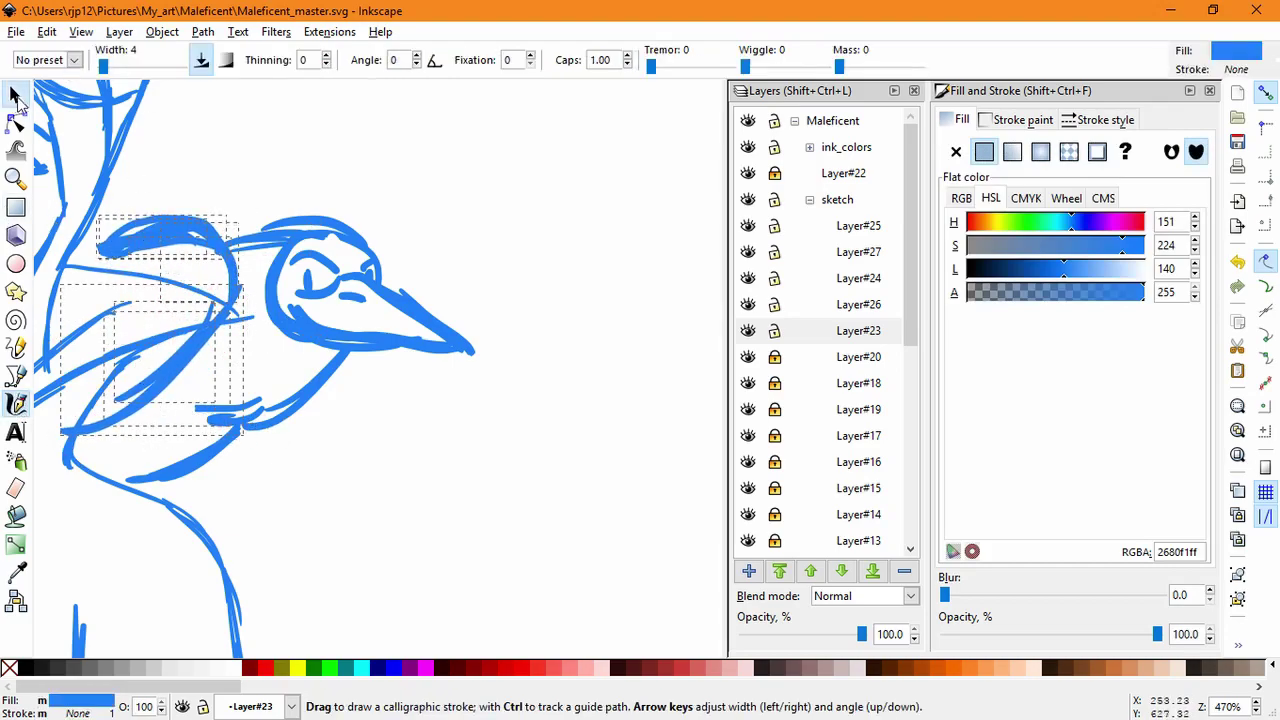
{"action": "left_click", "coordinate": [15, 96]}
{"action": "key", "text": "Escape"}
{"action": "left_click", "coordinate": [15, 404]}
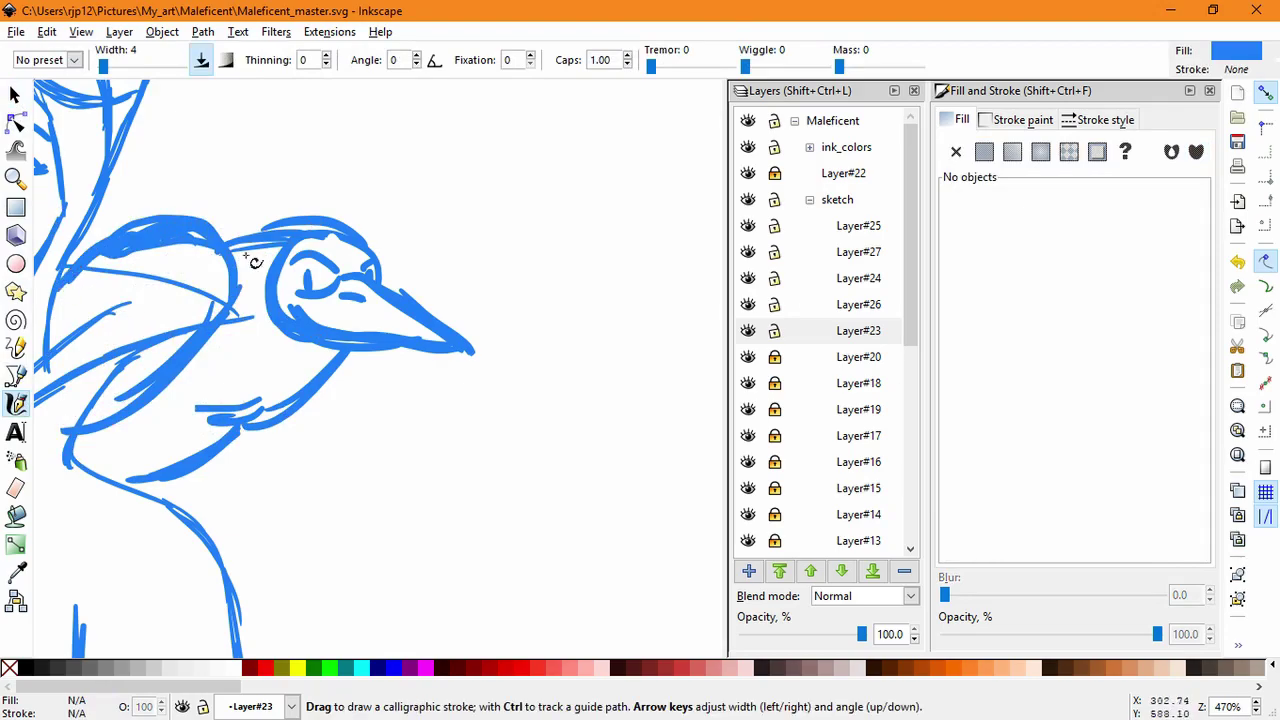
{"action": "left_click_drag", "start_coordinate": [235, 238], "coordinate": [293, 190]}
{"action": "key", "text": "ctrl+z"}
{"action": "left_click_drag", "start_coordinate": [243, 233], "coordinate": [318, 212]}
{"action": "key", "text": "ctrl+z"}
Step: Select the whole raven and scale it down proportionally to 85.644 × 55.662 px on Maleficent's shoulder
{"action": "scroll", "coordinate": [494, 486], "scroll_direction": "down", "scroll_amount": 4, "text": "ctrl"}
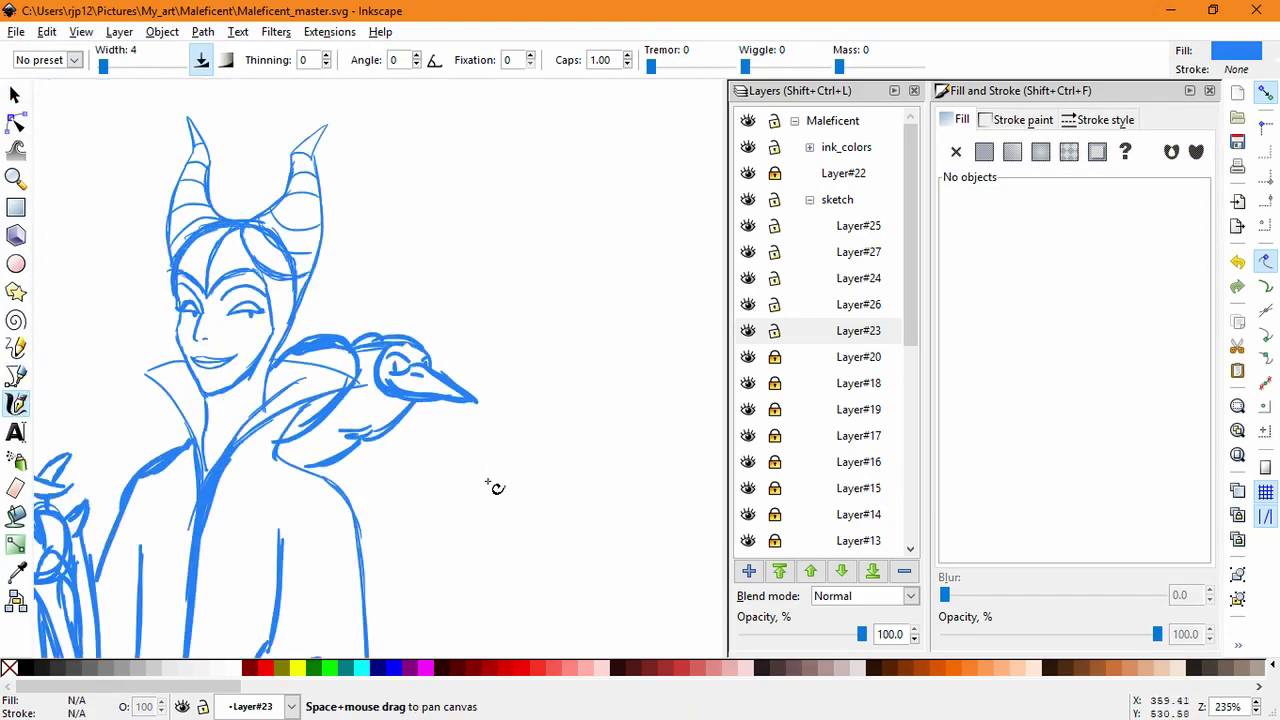
{"action": "scroll", "coordinate": [512, 503], "scroll_direction": "up", "scroll_amount": 3, "text": "ctrl"}
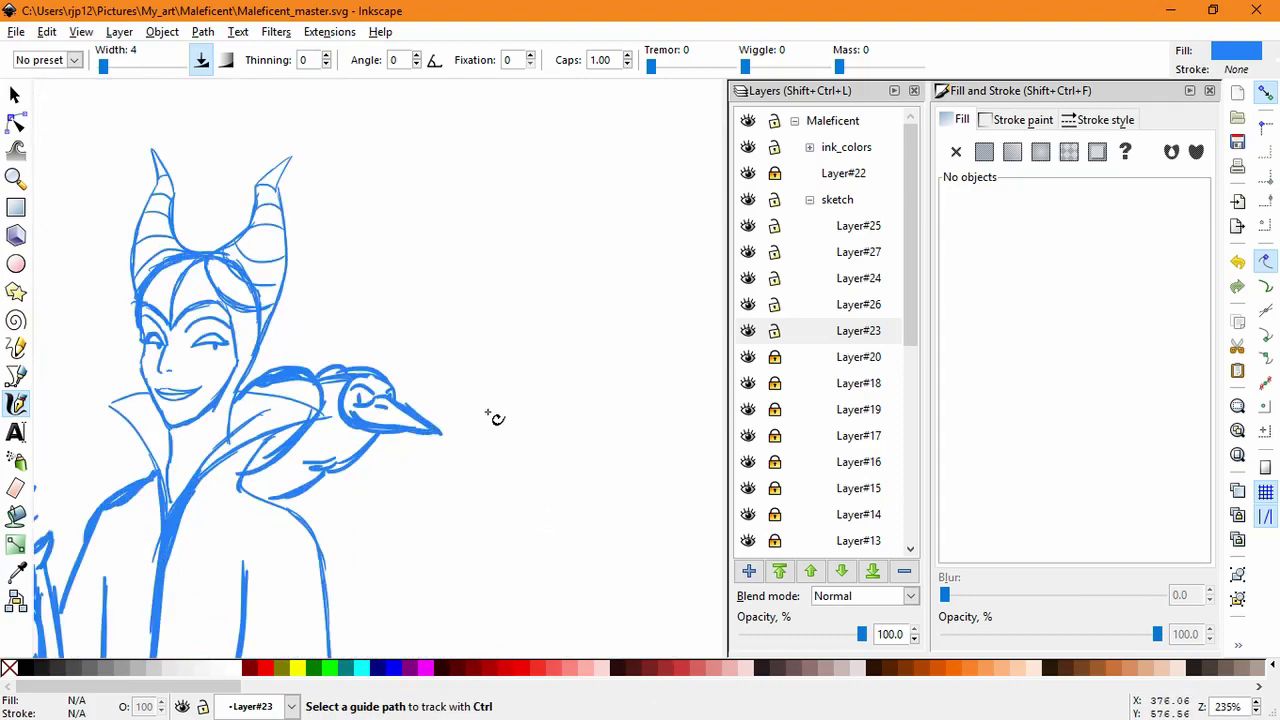
{"action": "left_click", "coordinate": [18, 95]}
{"action": "left_click_drag", "start_coordinate": [190, 299], "coordinate": [498, 582]}
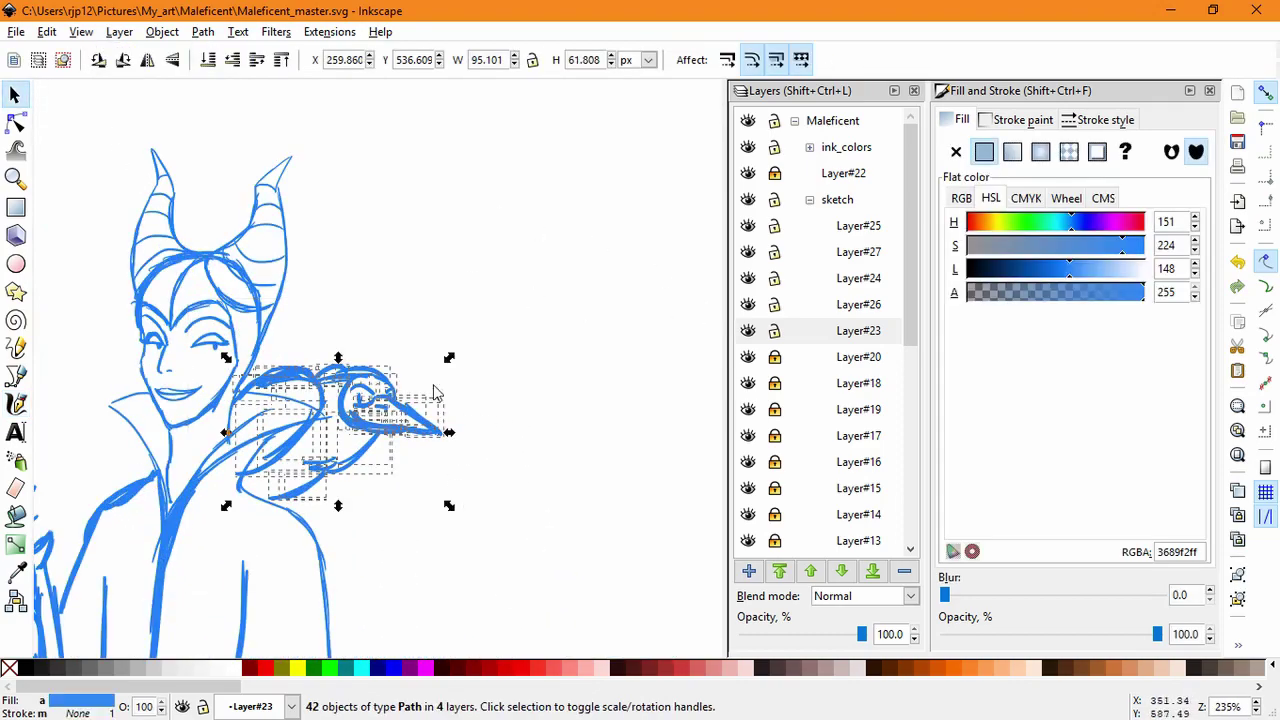
{"action": "left_click_drag", "start_coordinate": [449, 434], "coordinate": [395, 428], "text": "ctrl"}
{"action": "left_click", "coordinate": [466, 431]}
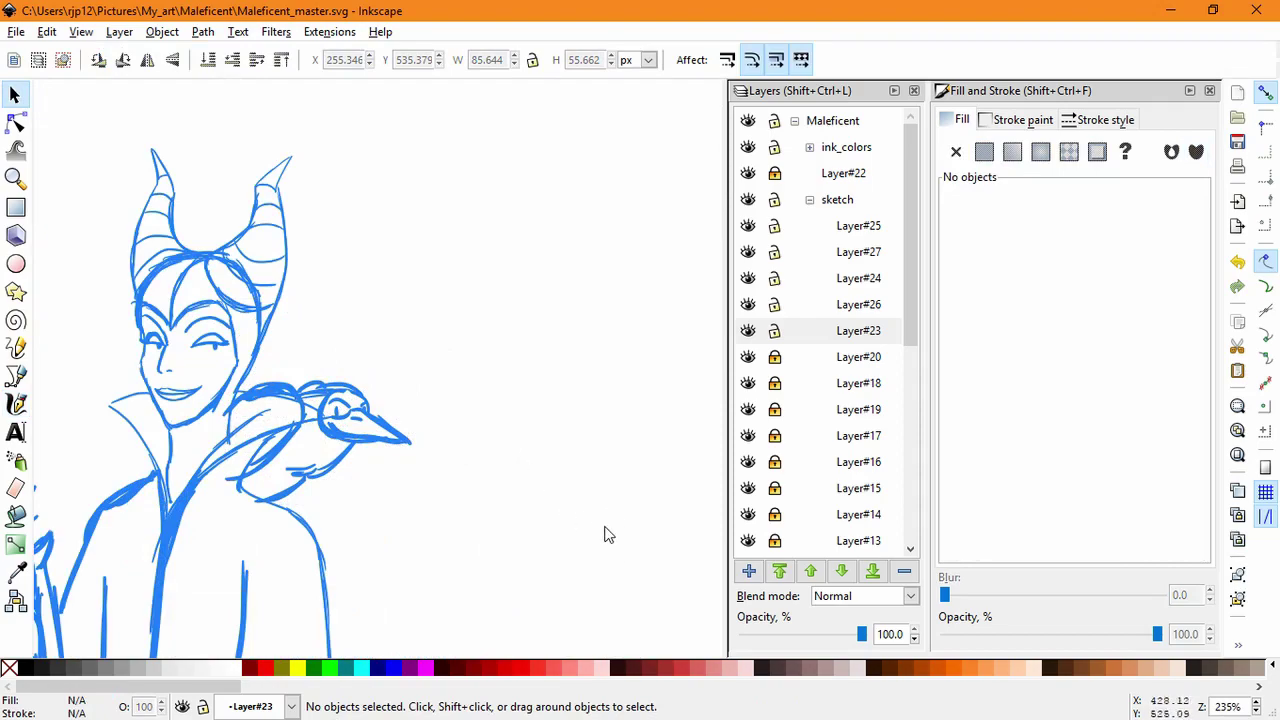
Step: Add a new layer above Layer#25 in the sketch group
{"action": "left_click", "coordinate": [832, 228]}
{"action": "left_click", "coordinate": [748, 571]}
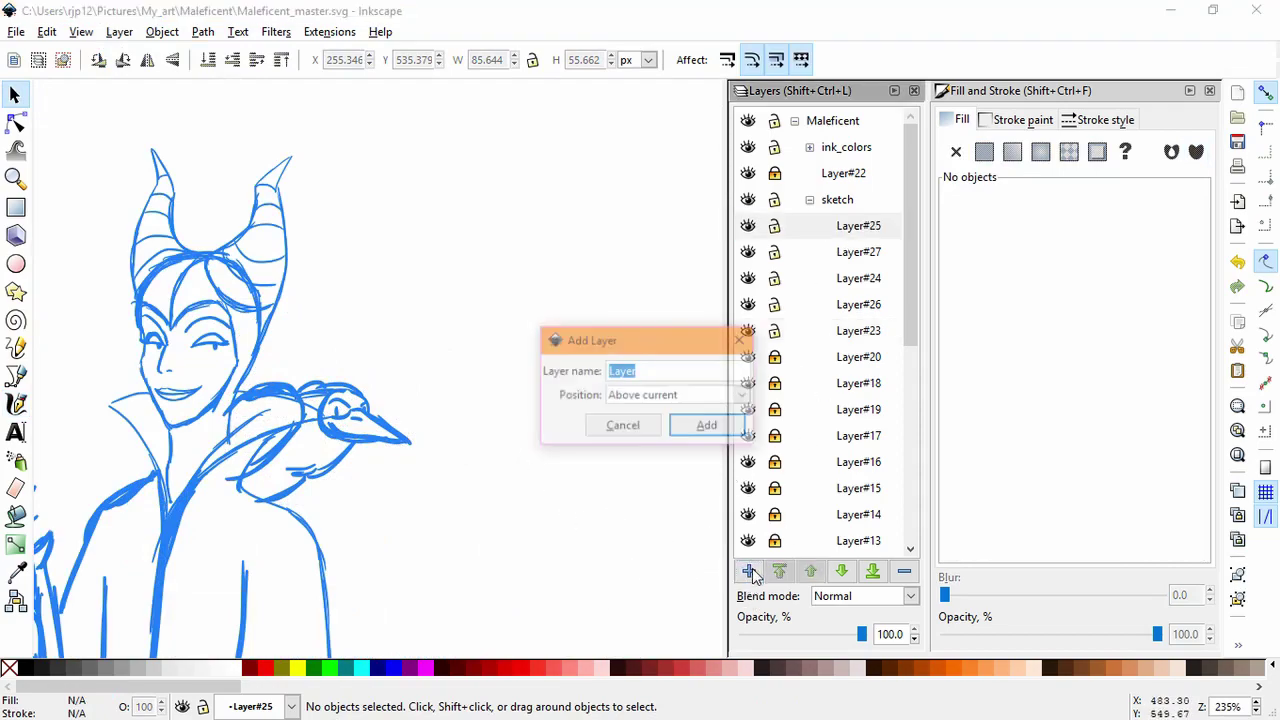
{"action": "key", "text": "Return"}
Step: Draw a test calligraphic stroke in the empty area beside the raven and fill it white (ffffffff) to make white the drawing colour
{"action": "key", "text": "c"}
{"action": "left_click_drag", "start_coordinate": [443, 312], "coordinate": [598, 400]}
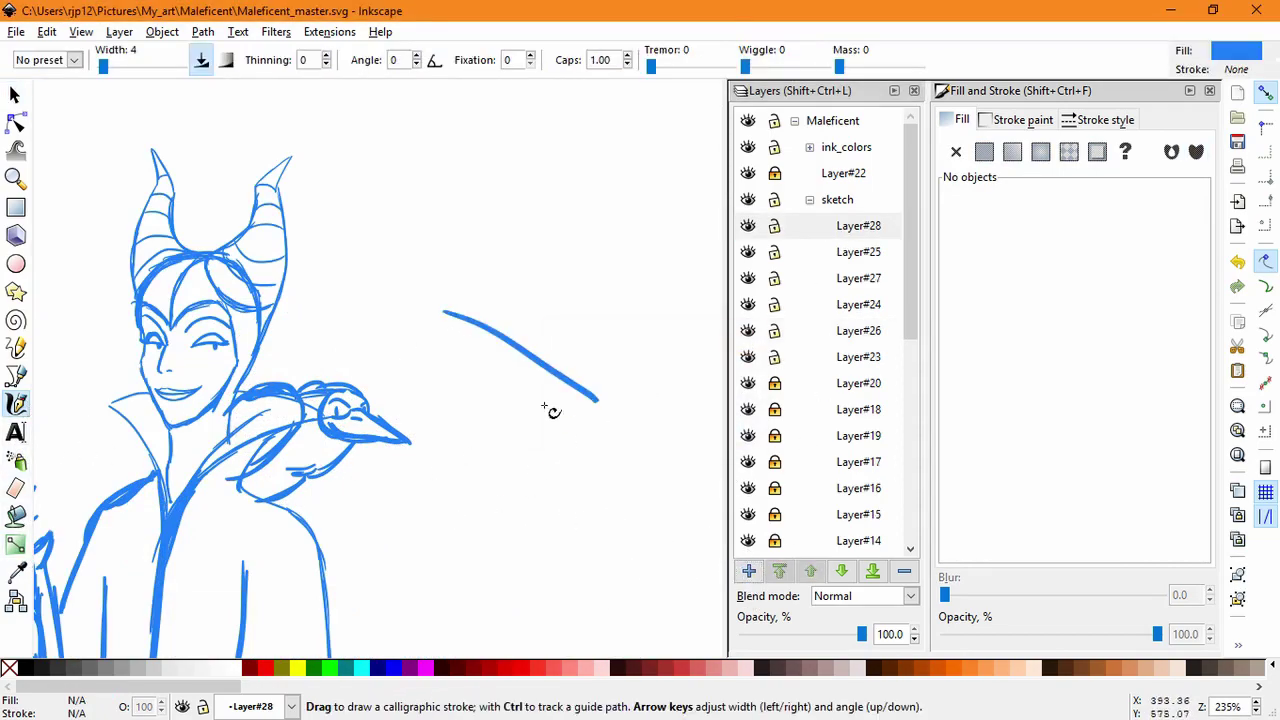
{"action": "left_click", "coordinate": [15, 94]}
{"action": "left_click", "coordinate": [549, 376]}
{"action": "left_click_drag", "start_coordinate": [1082, 268], "coordinate": [1148, 268]}
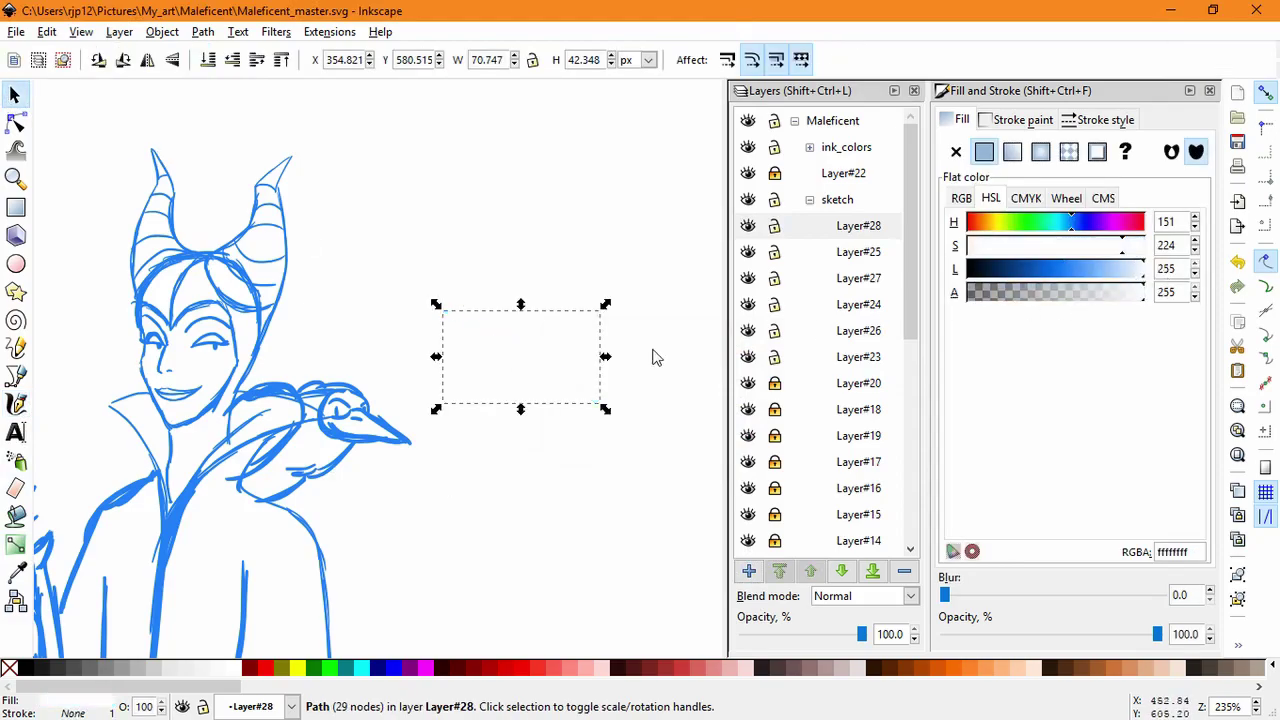
{"action": "key", "text": "Escape"}
{"action": "left_click", "coordinate": [16, 403]}
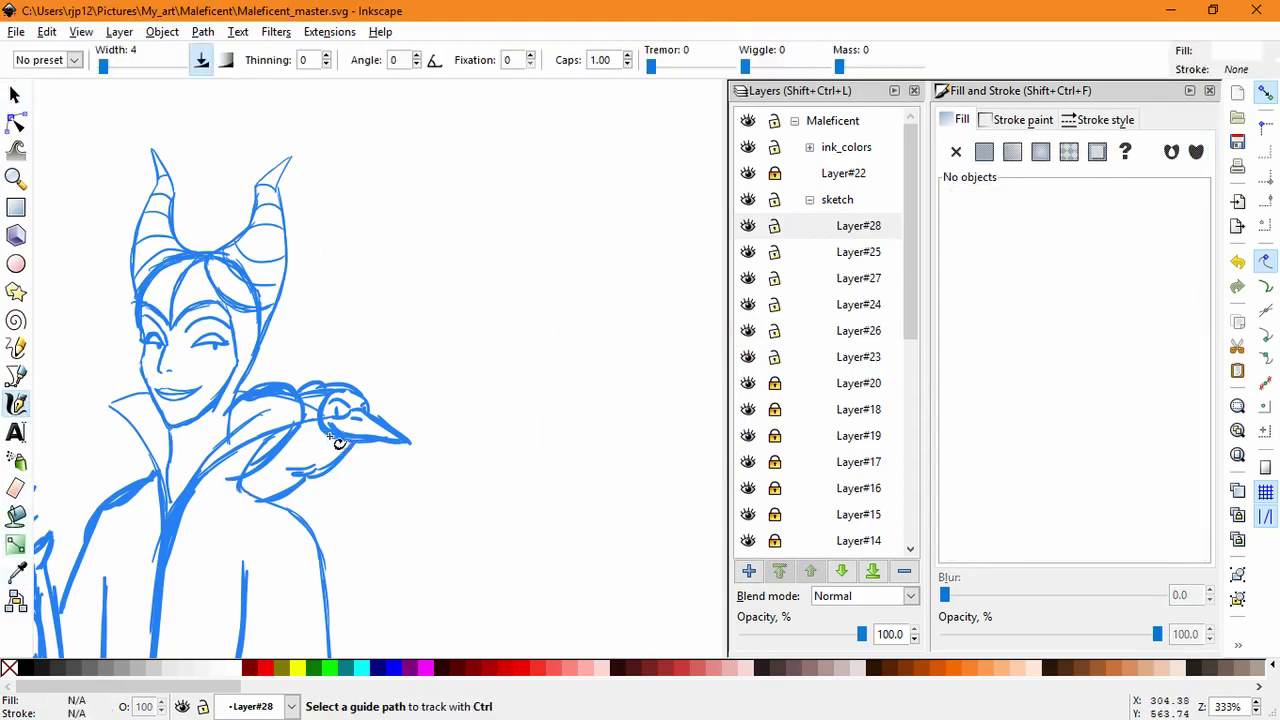
Step: Cover the stray collar and wing line ends behind the raven with white calligraphic strokes on Layer#28
{"action": "scroll", "coordinate": [311, 457], "scroll_direction": "up", "scroll_amount": 3}
{"action": "mouse_move", "coordinate": [291, 352]}
{"action": "left_mouse_down"}
{"action": "mouse_move", "coordinate": [226, 322]}
{"action": "mouse_move", "coordinate": [258, 310]}
{"action": "left_mouse_up"}
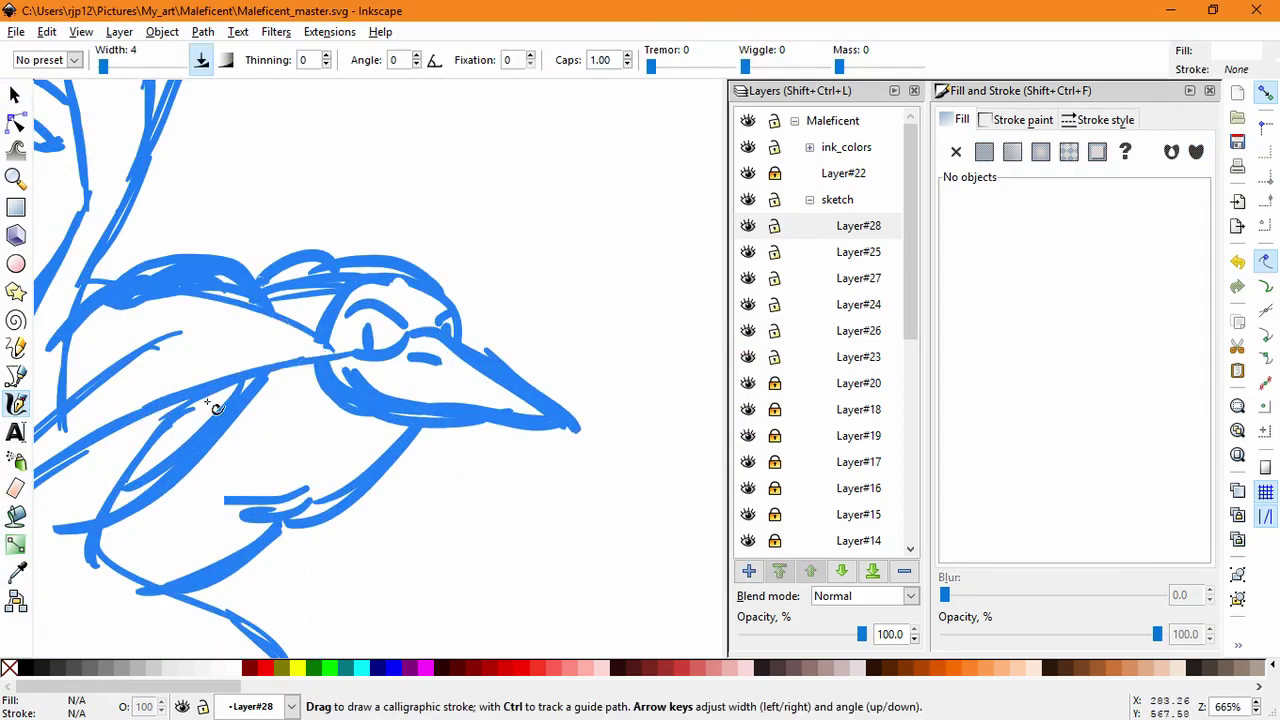
{"action": "mouse_move", "coordinate": [127, 359]}
{"action": "left_mouse_down"}
{"action": "mouse_move", "coordinate": [218, 382]}
{"action": "mouse_move", "coordinate": [132, 341]}
{"action": "mouse_move", "coordinate": [256, 320]}
{"action": "left_mouse_up"}
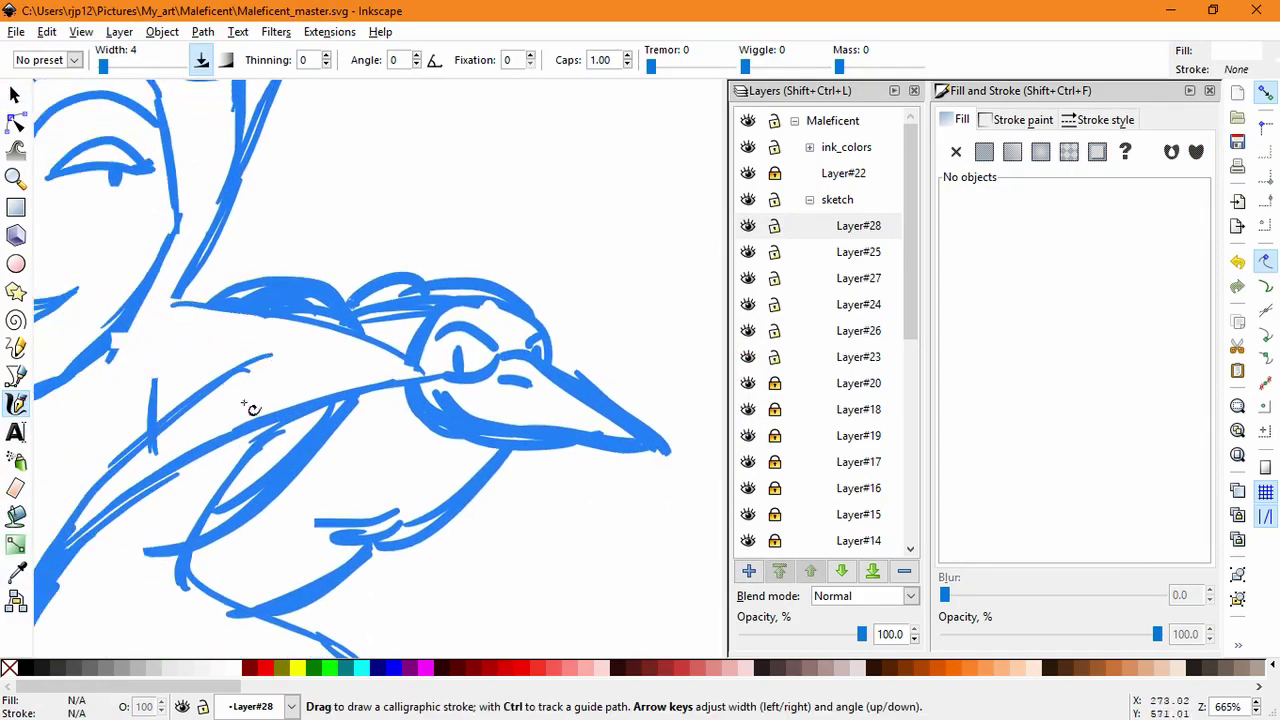
{"action": "mouse_move", "coordinate": [184, 519]}
{"action": "left_mouse_down"}
{"action": "mouse_move", "coordinate": [137, 551]}
{"action": "mouse_move", "coordinate": [123, 636]}
{"action": "left_mouse_up"}
{"action": "scroll", "coordinate": [557, 563], "scroll_direction": "down", "scroll_amount": 4}
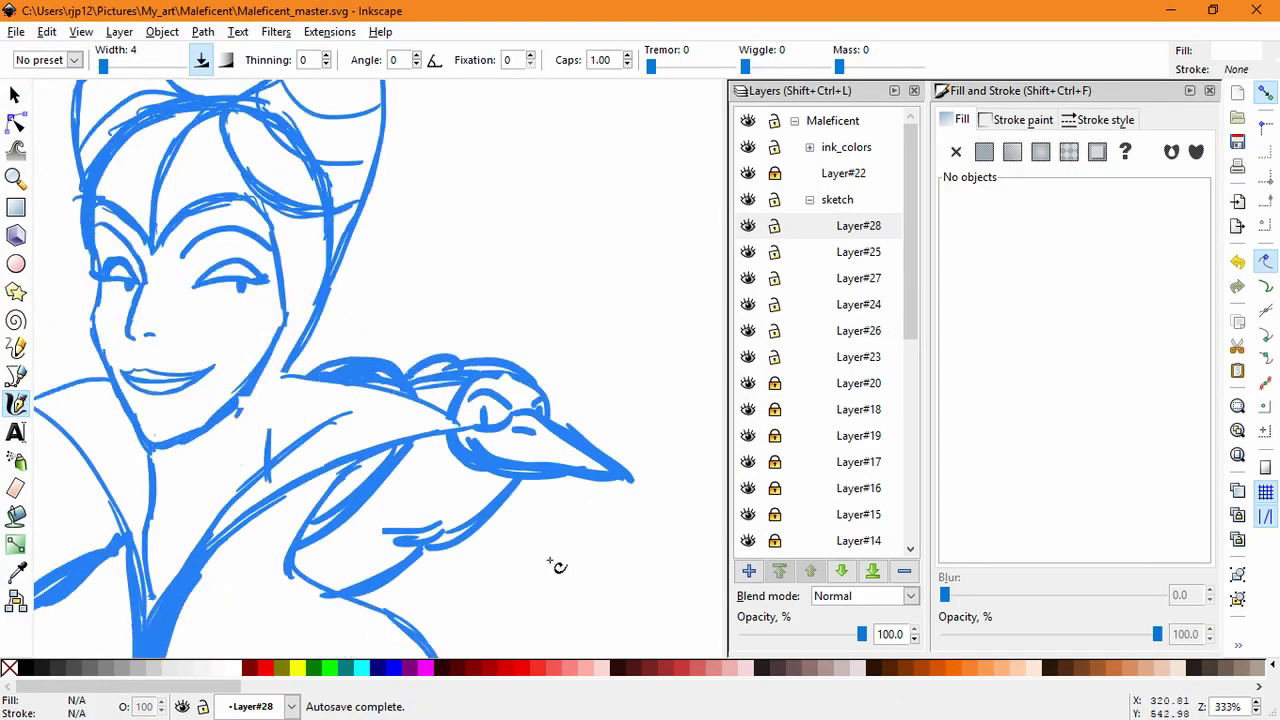
{"action": "scroll", "coordinate": [576, 415], "scroll_direction": "down", "scroll_amount": 3}
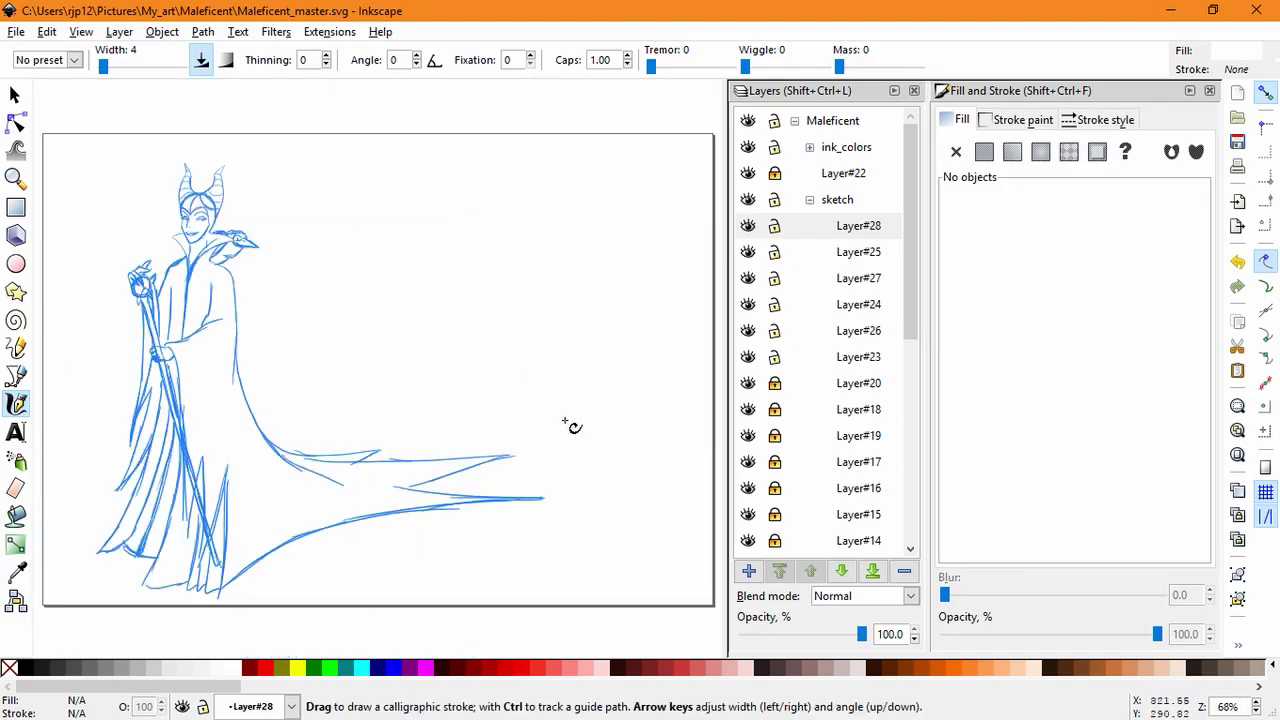
Step: Unlock the visible sketch layers from Layer#20 down to Layer#4, leaving the hidden layers locked
{"action": "left_click", "coordinate": [834, 236]}
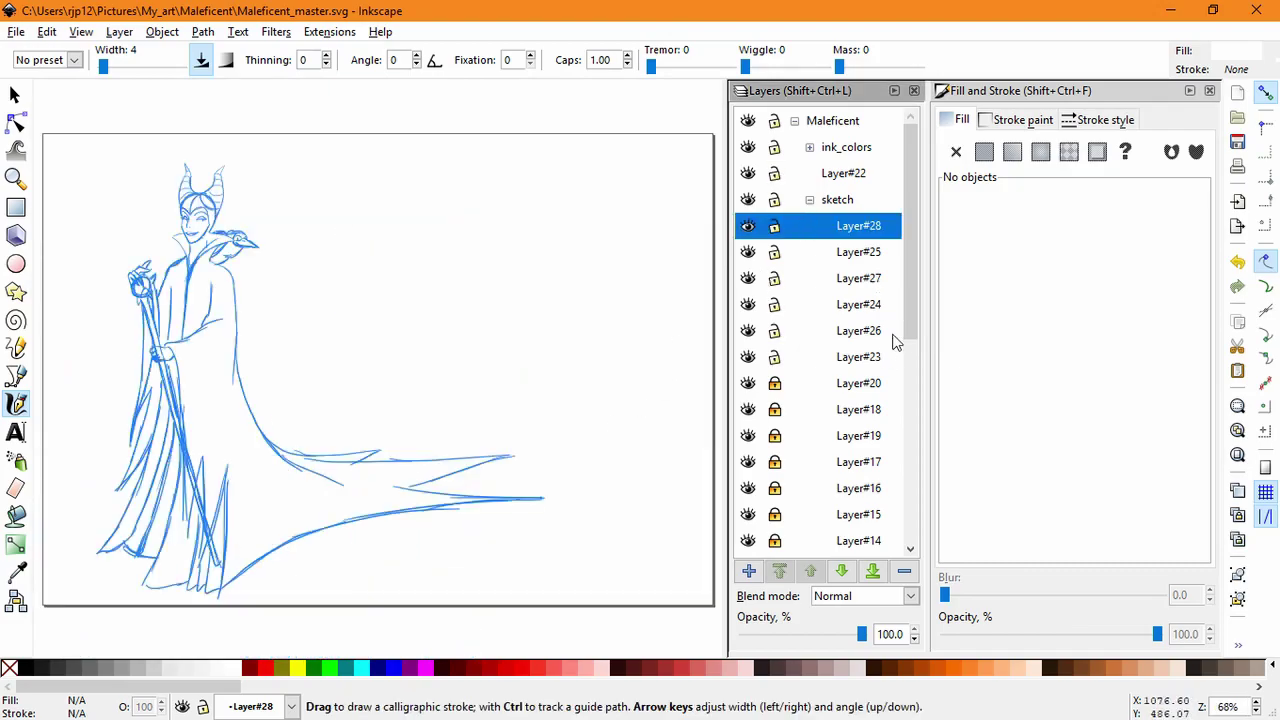
{"action": "left_click_drag", "start_coordinate": [775, 383], "coordinate": [775, 541]}
{"action": "scroll", "coordinate": [905, 318], "scroll_direction": "down", "scroll_amount": 5}
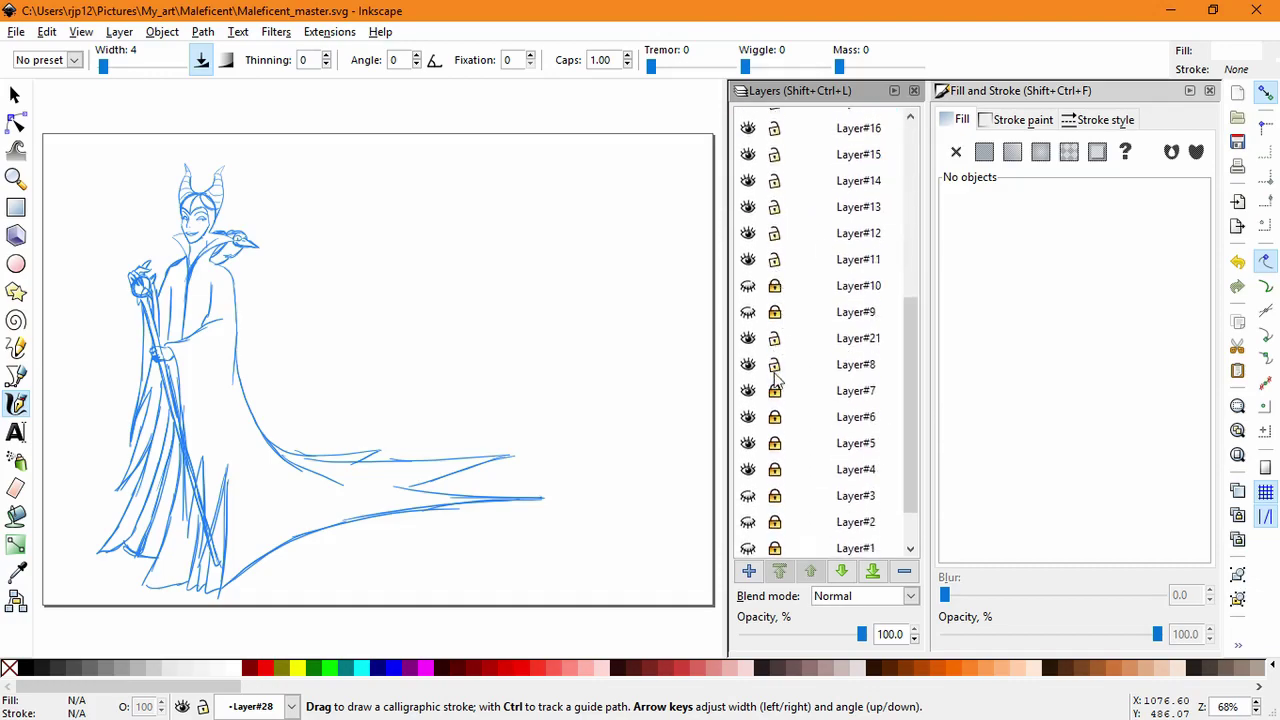
{"action": "left_click_drag", "start_coordinate": [776, 443], "coordinate": [776, 475]}
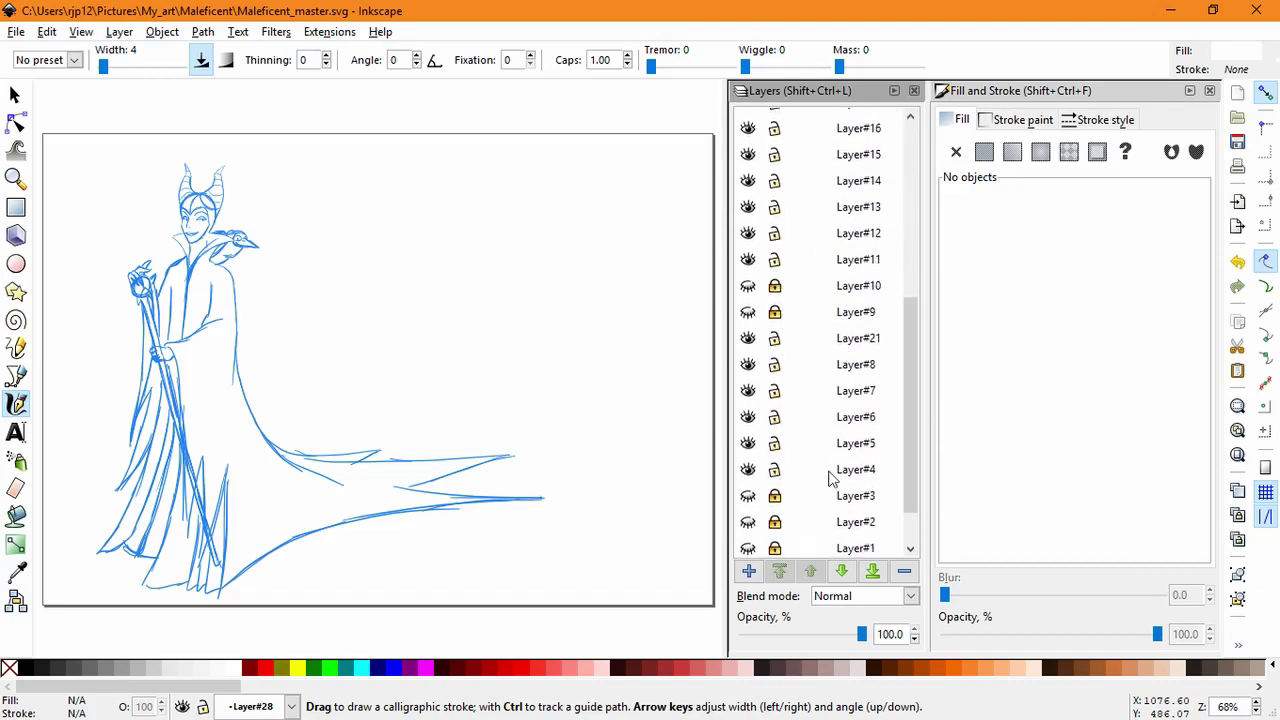
{"action": "scroll", "coordinate": [899, 502], "scroll_direction": "down", "scroll_amount": 2}
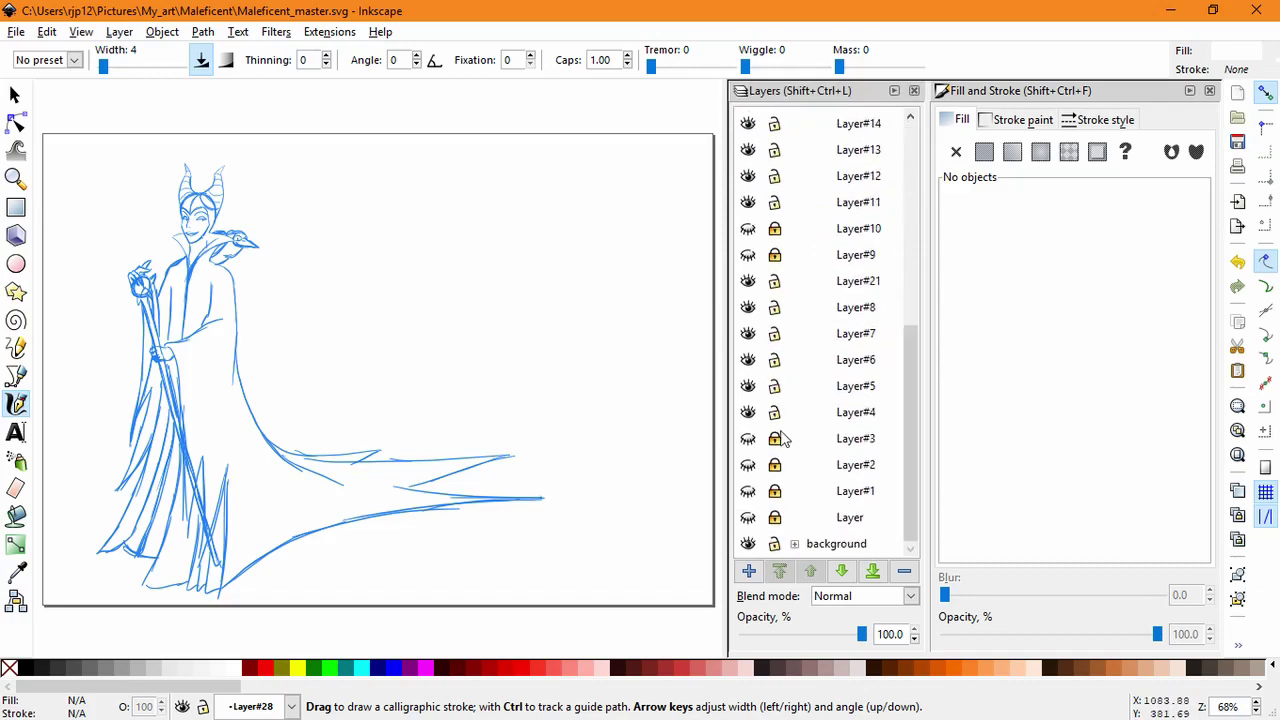
{"action": "left_click_drag", "start_coordinate": [910, 378], "coordinate": [908, 168]}
Step: Select the whole Maleficent sketch, enlarge it to about 812 × 793 px and reposition it on the page
{"action": "left_click", "coordinate": [15, 95]}
{"action": "mouse_move", "coordinate": [46, 125]}
{"action": "left_mouse_down"}
{"action": "mouse_move", "coordinate": [148, 244]}
{"action": "mouse_move", "coordinate": [613, 631]}
{"action": "left_mouse_up"}
{"action": "left_click_drag", "start_coordinate": [551, 382], "coordinate": [625, 391]}
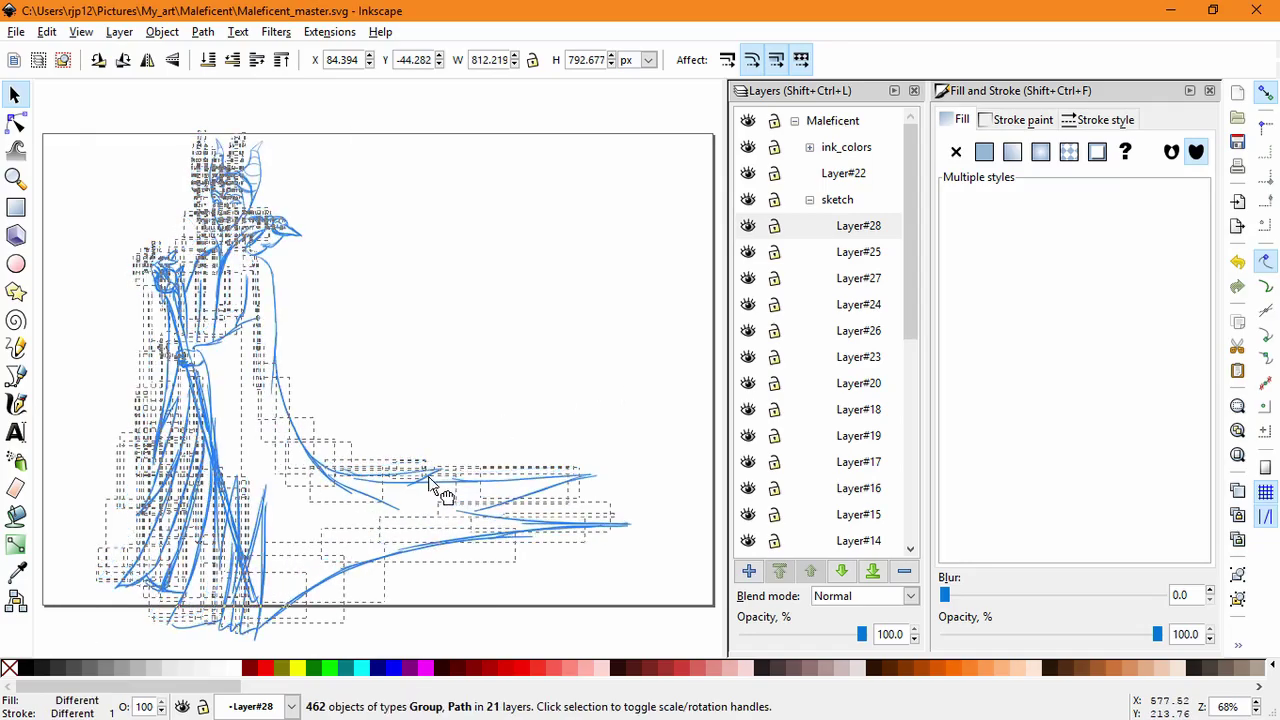